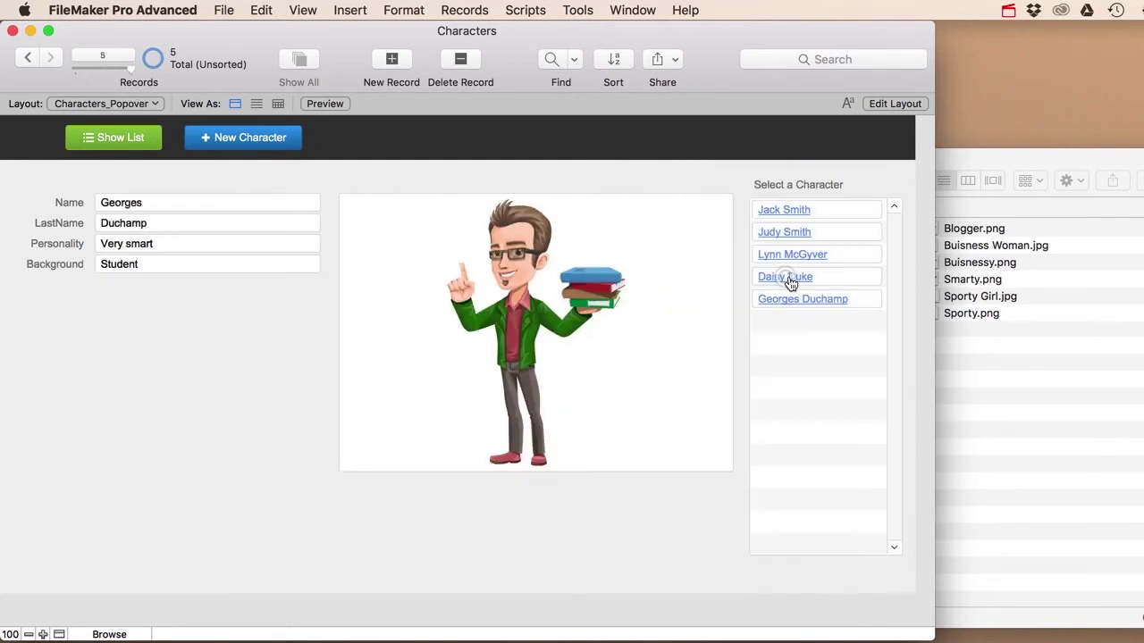
# - Browse several character records in the finished example through the character selection list
pyautogui.click(790, 279)
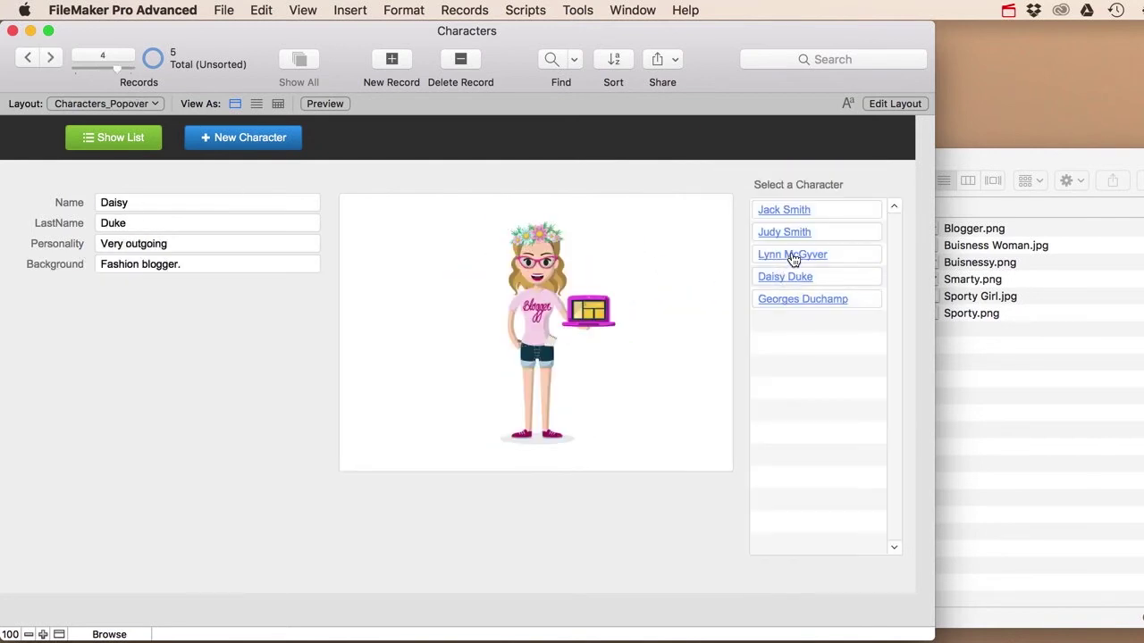
pyautogui.click(793, 257)
pyautogui.click(791, 233)
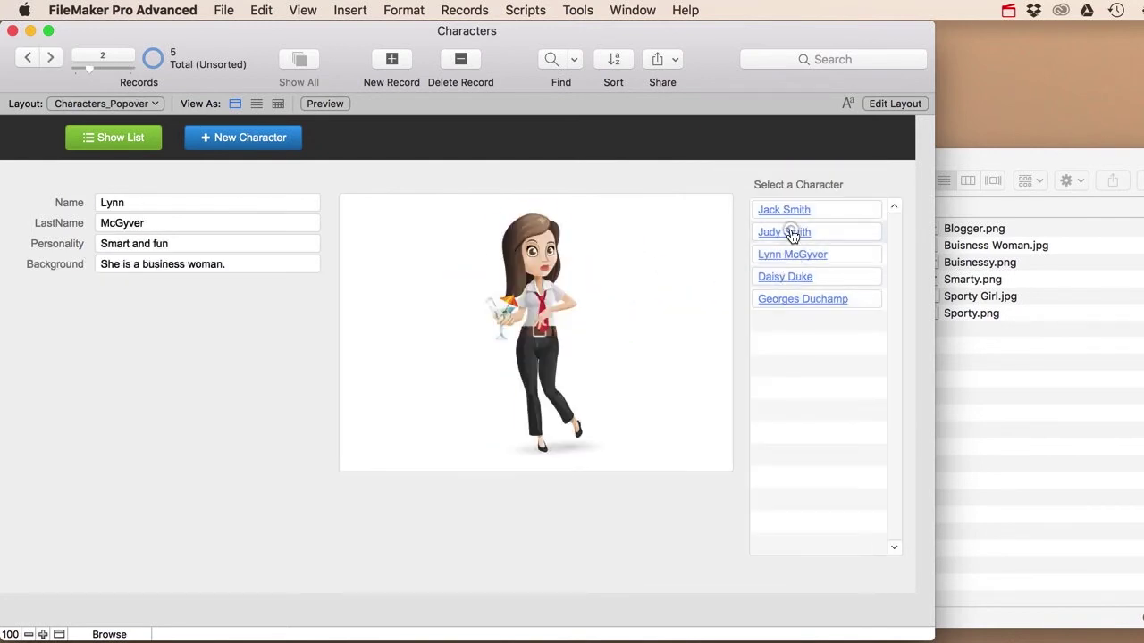
pyautogui.click(785, 213)
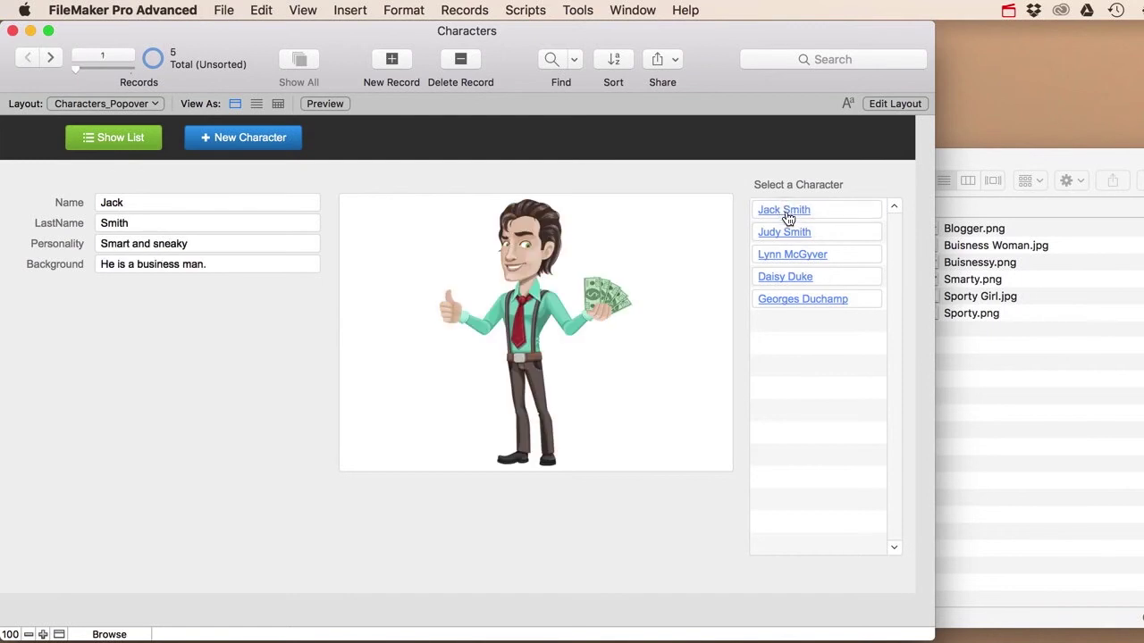
pyautogui.click(790, 302)
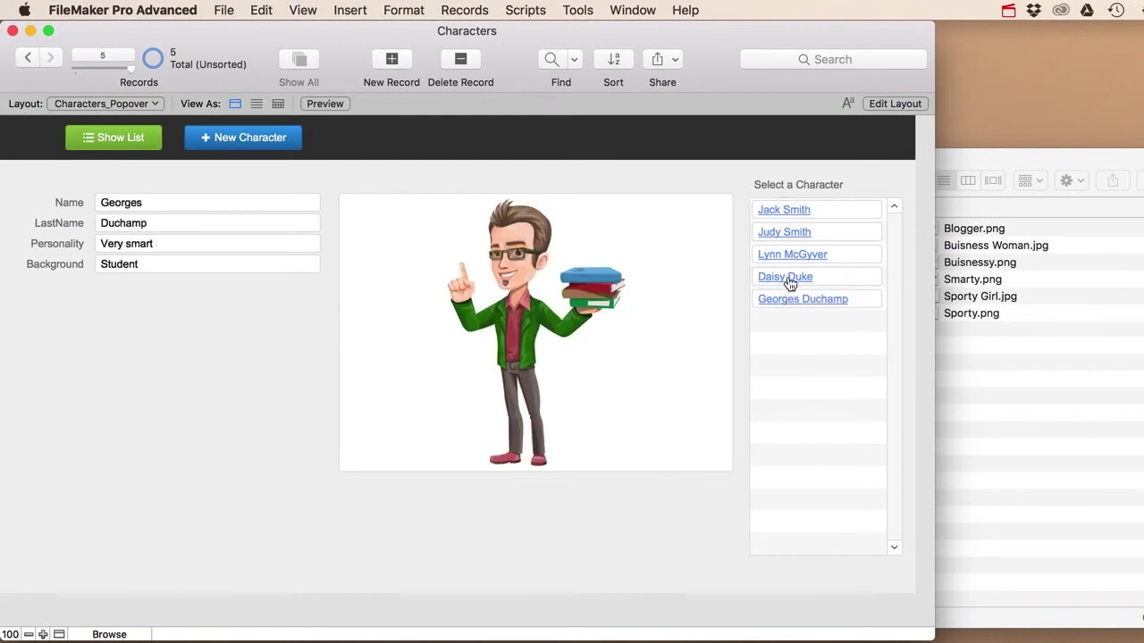
pyautogui.click(788, 280)
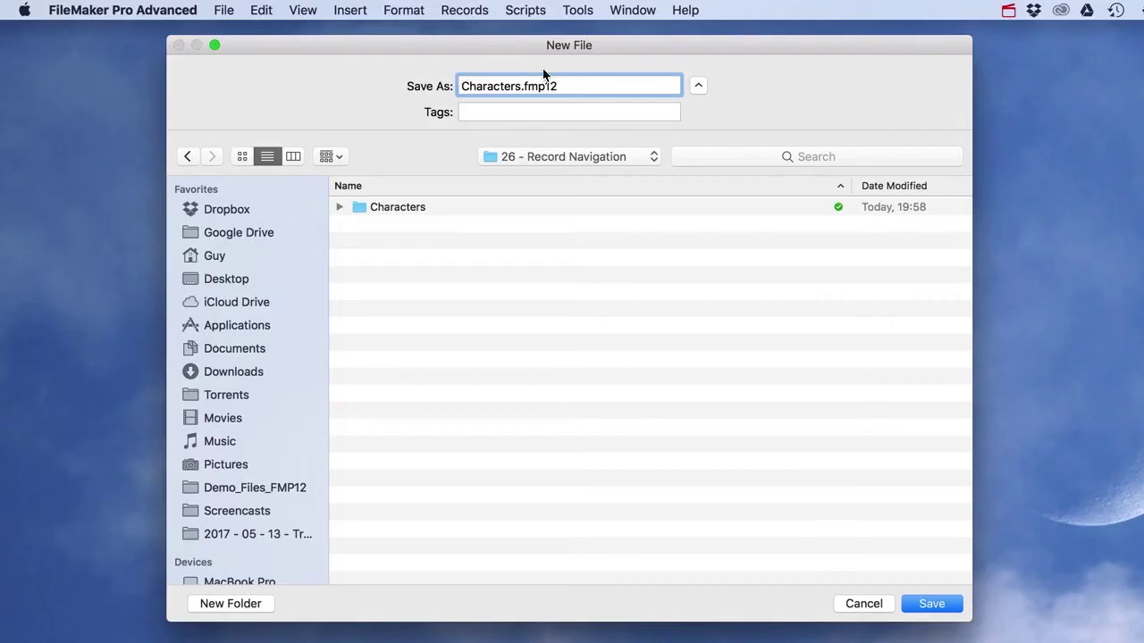
# - Save the new database file as Characters.fmp12 in the 26 - Record Navigation folder
pyautogui.click(223, 11)
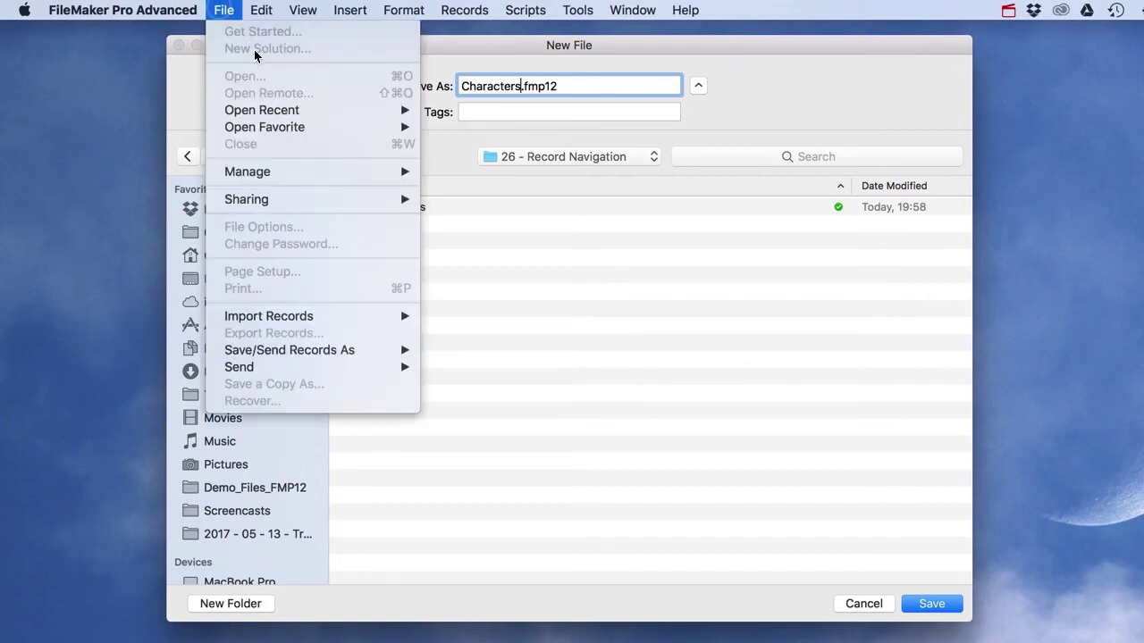
pyautogui.click(231, 11)
pyautogui.click(933, 605)
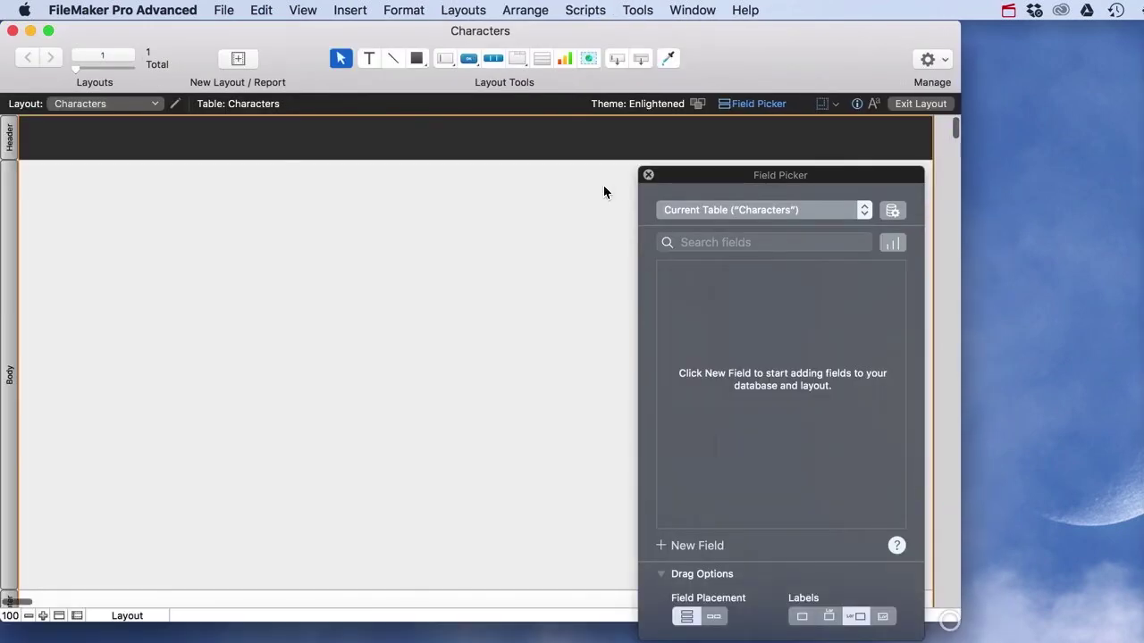
# - Close the Field Picker and arrange the layout window and the Inspector side by side
pyautogui.click(649, 175)
pyautogui.moveTo(1142, 30); pyautogui.dragTo(1041, 27)
pyautogui.moveTo(957, 42); pyautogui.dragTo(935, 43)
pyautogui.moveTo(1041, 27); pyautogui.dragTo(1016, 28)
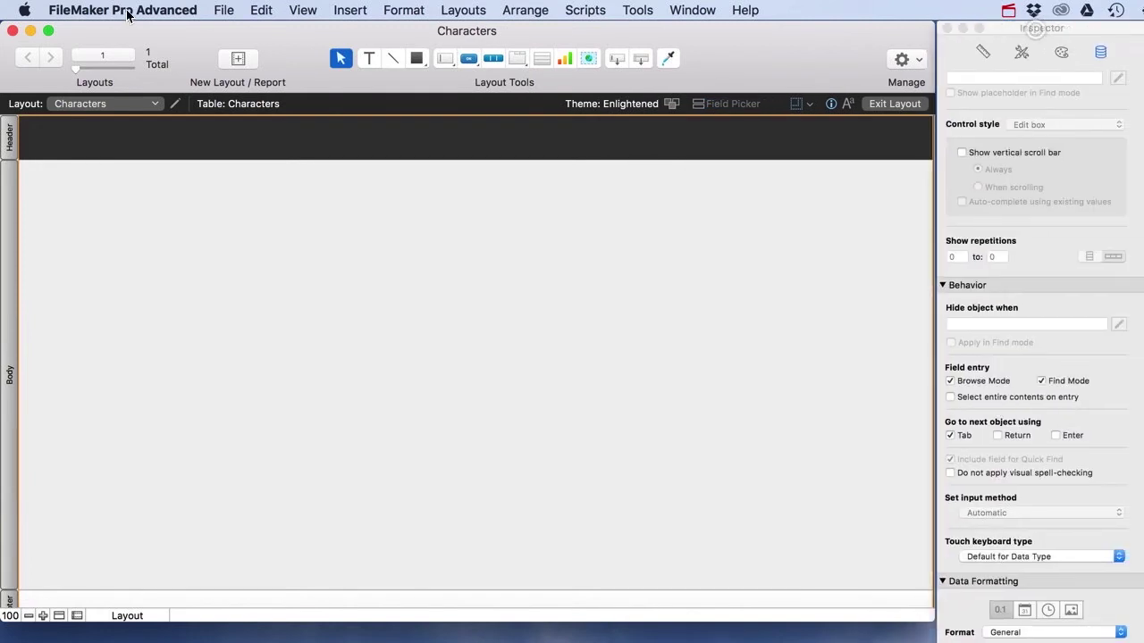
# - Open the database definition, check the Characters table, and display its field list
pyautogui.click(224, 12)
pyautogui.moveTo(380, 172)
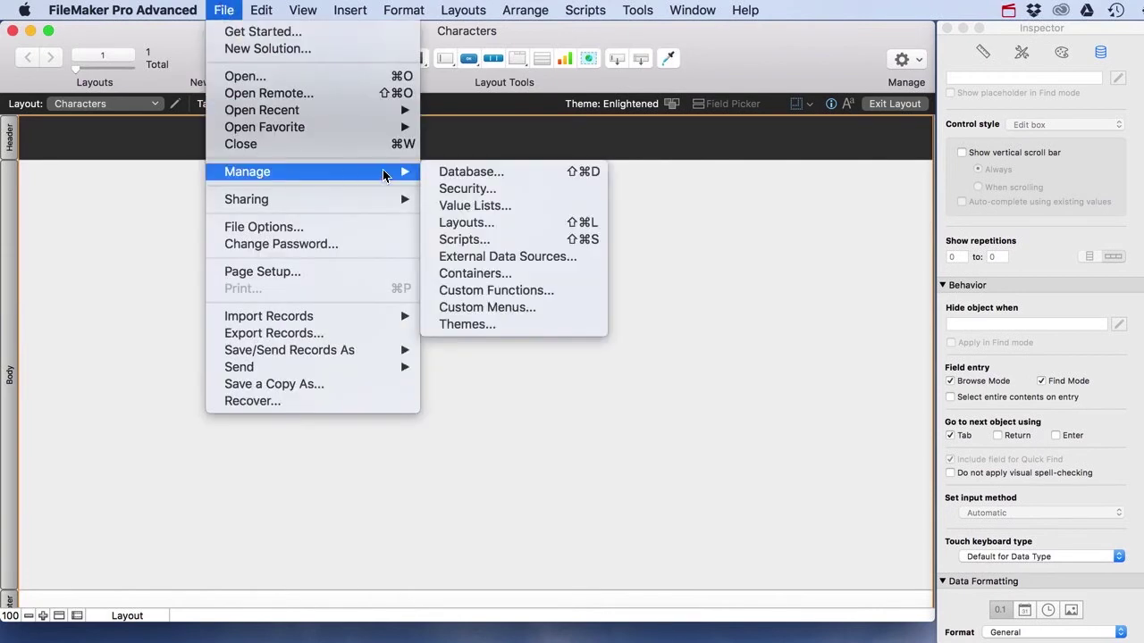
pyautogui.click(491, 171)
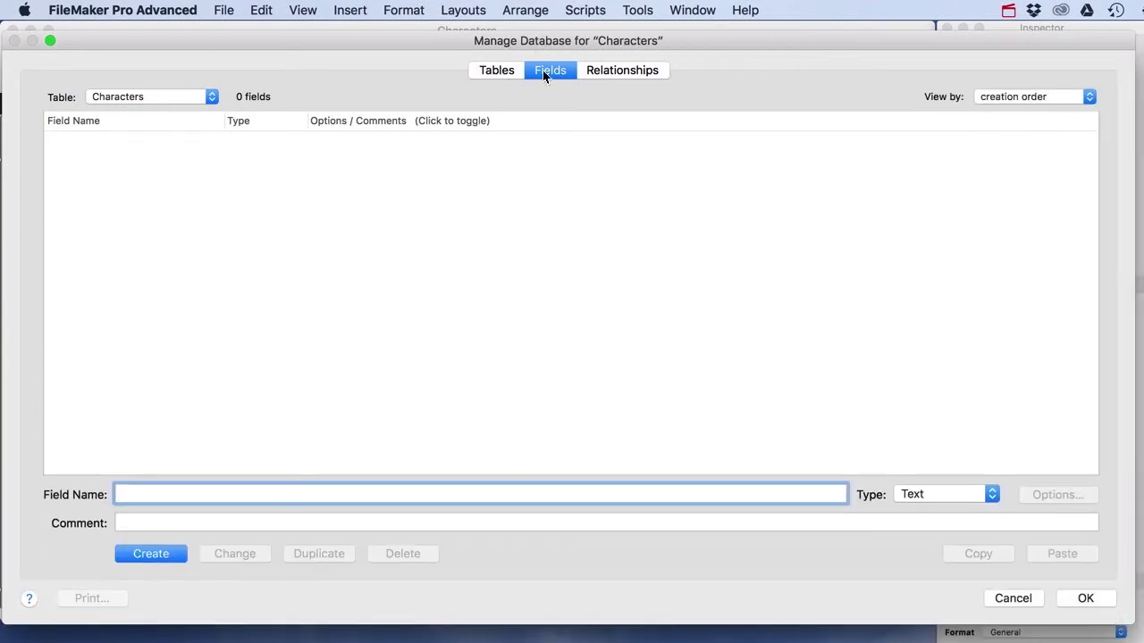
pyautogui.click(498, 69)
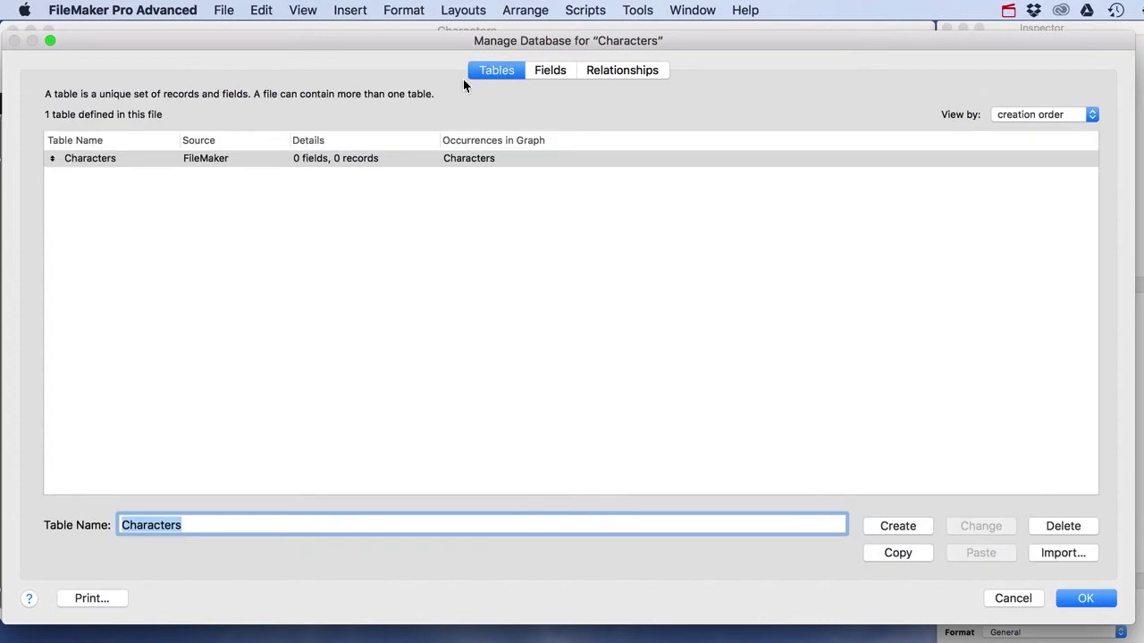
pyautogui.click(102, 164)
pyautogui.click(552, 74)
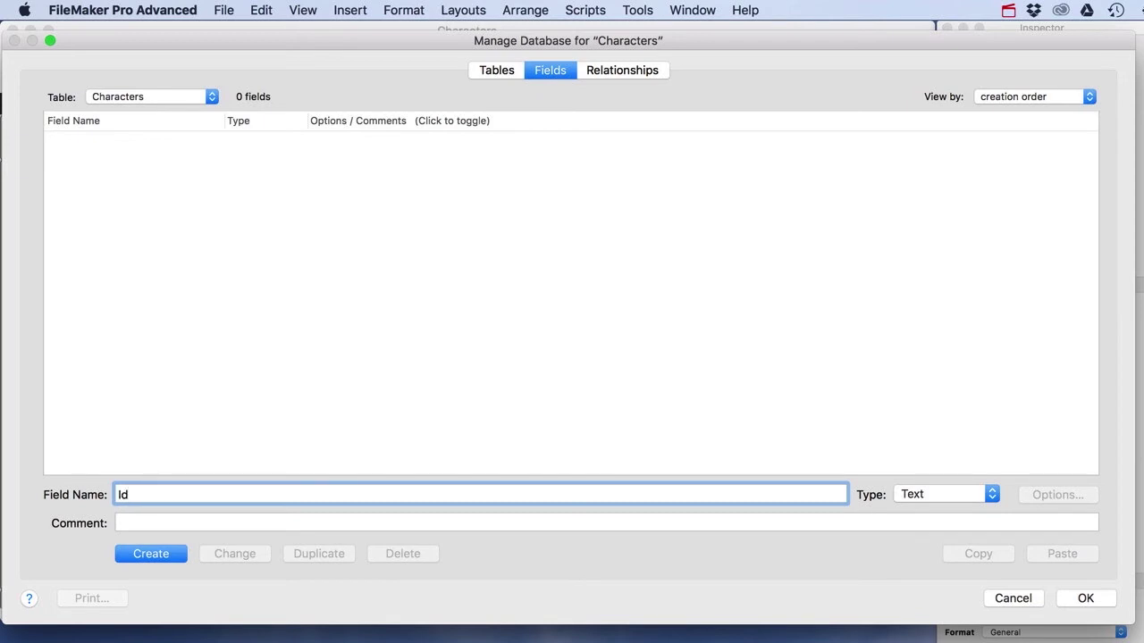
# - Create a Number field named Id in the Characters table
pyautogui.write('Id')
pyautogui.click(975, 496)
pyautogui.click(938, 509)
pyautogui.click(138, 557)
# - Set the Id field to auto-enter a serial number generated on creation
pyautogui.click(123, 141)
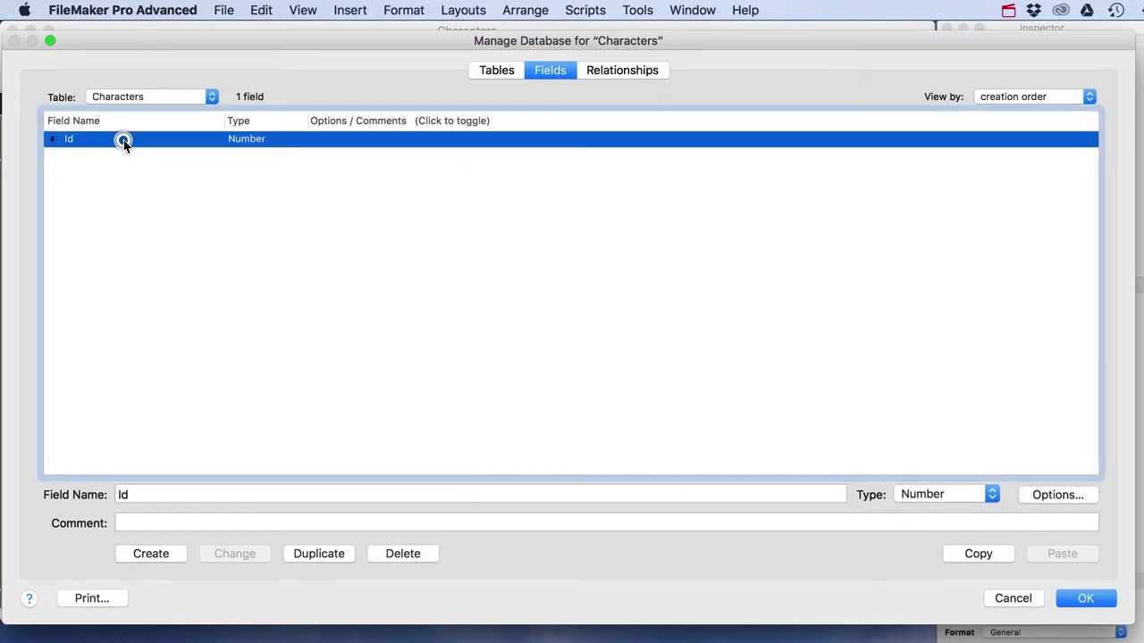
pyautogui.doubleClick(123, 141)
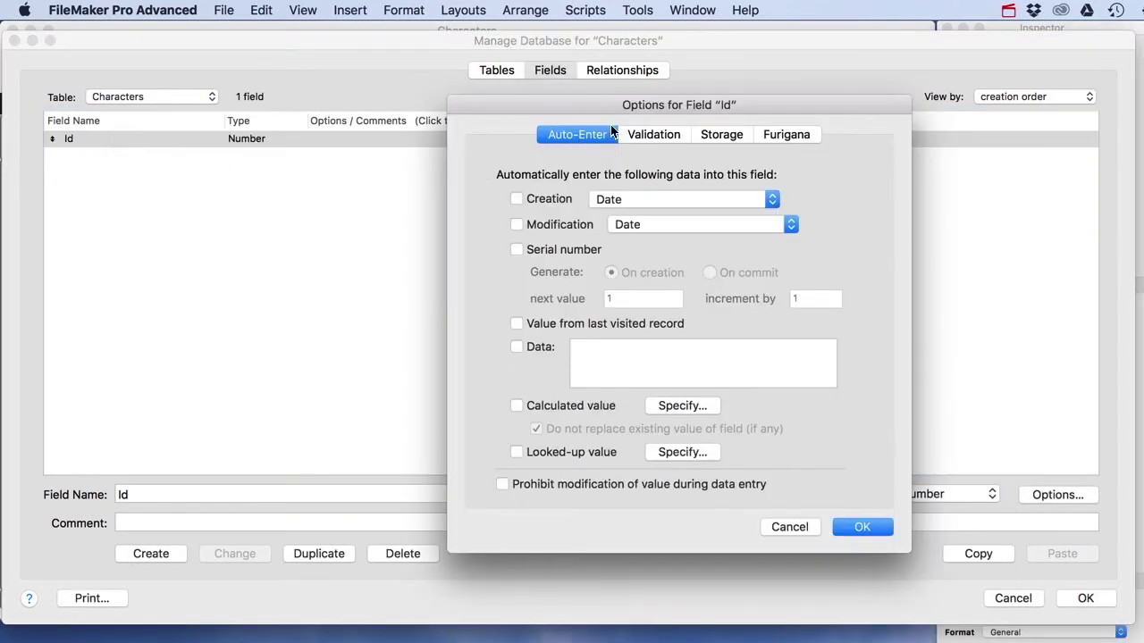
pyautogui.click(517, 250)
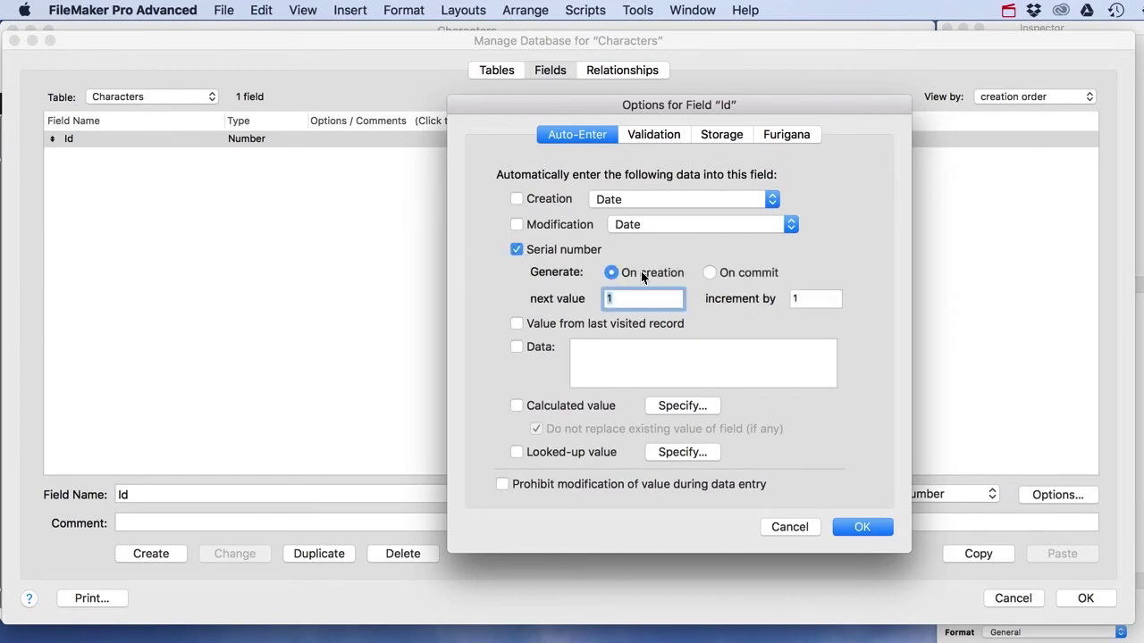
pyautogui.click(861, 529)
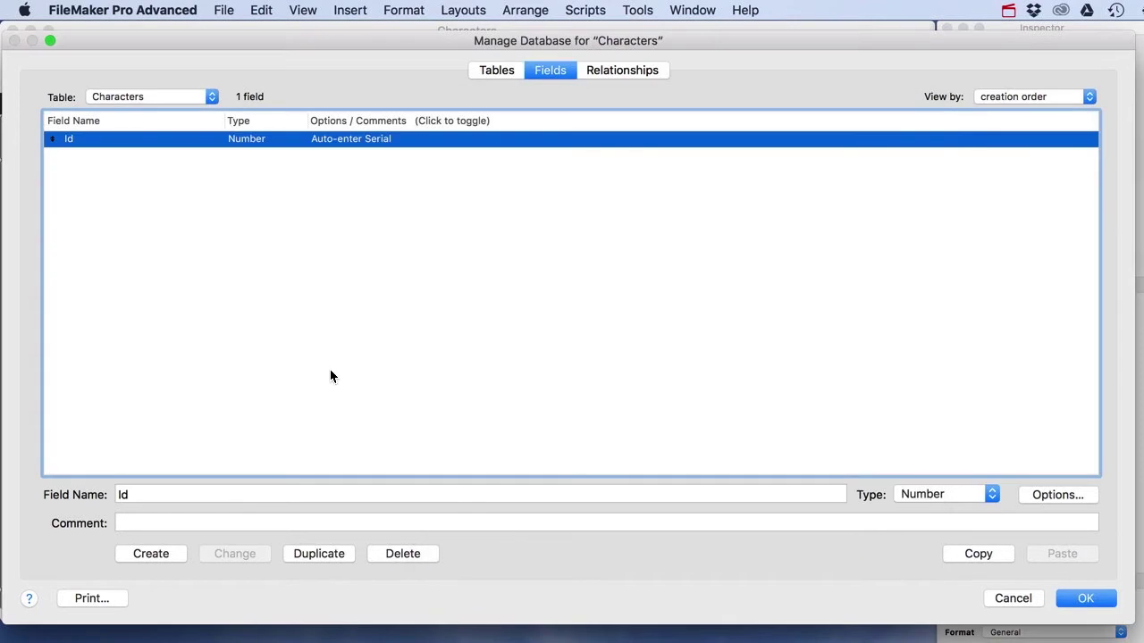
# - Create a Text field named LastName below the Id field
pyautogui.press('Tab')
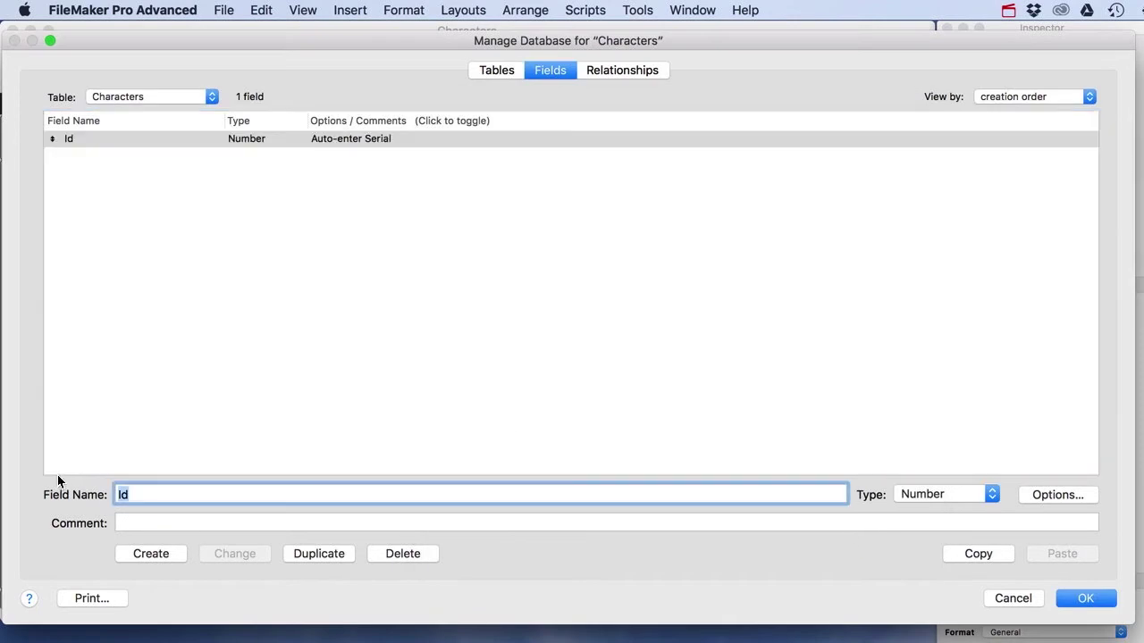
pyautogui.write('Name')
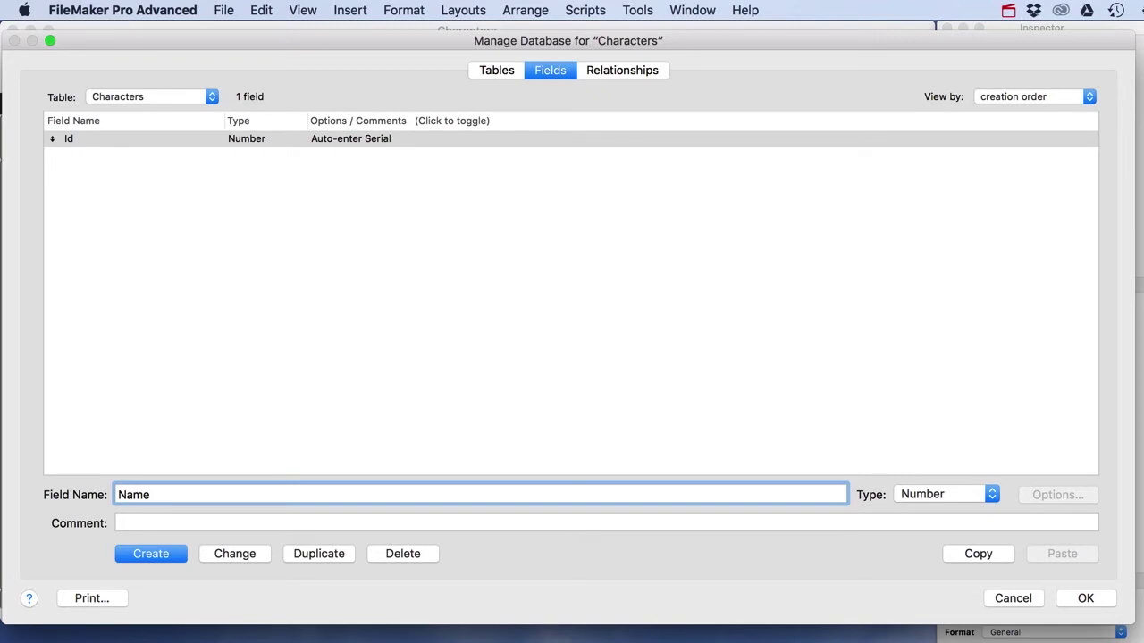
pyautogui.click(990, 491)
pyautogui.click(919, 483)
pyautogui.doubleClick(121, 495)
pyautogui.write('LastName')
pyautogui.press('Return')
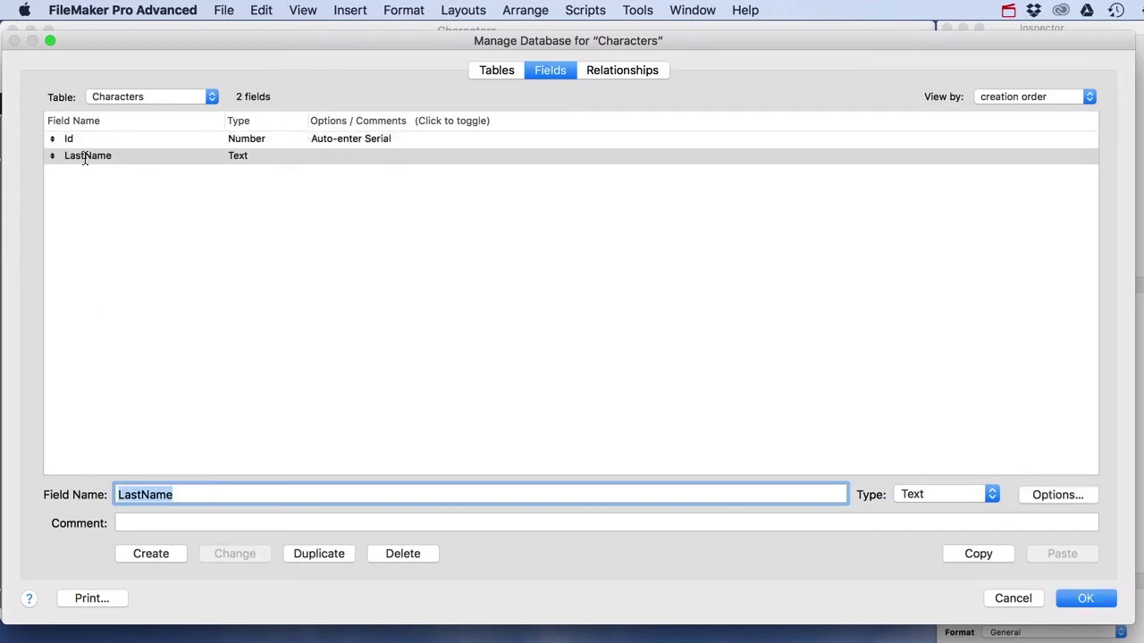
# - Rename the LastName field to Name
pyautogui.moveTo(143, 494); pyautogui.dragTo(69, 492)
pyautogui.press('BackSpace')
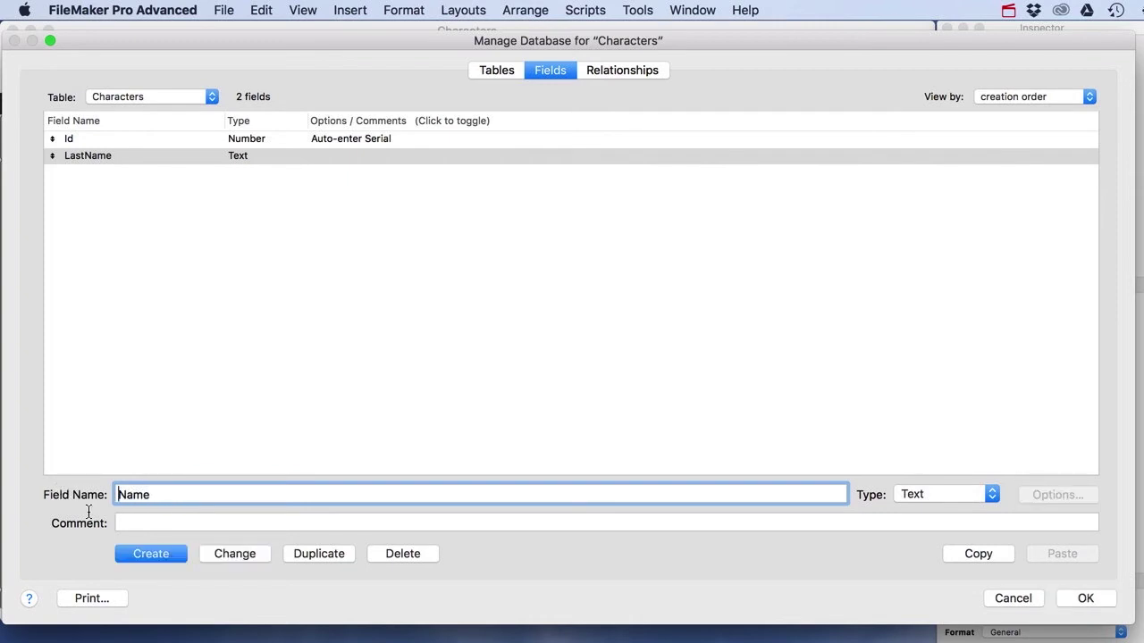
pyautogui.click(234, 554)
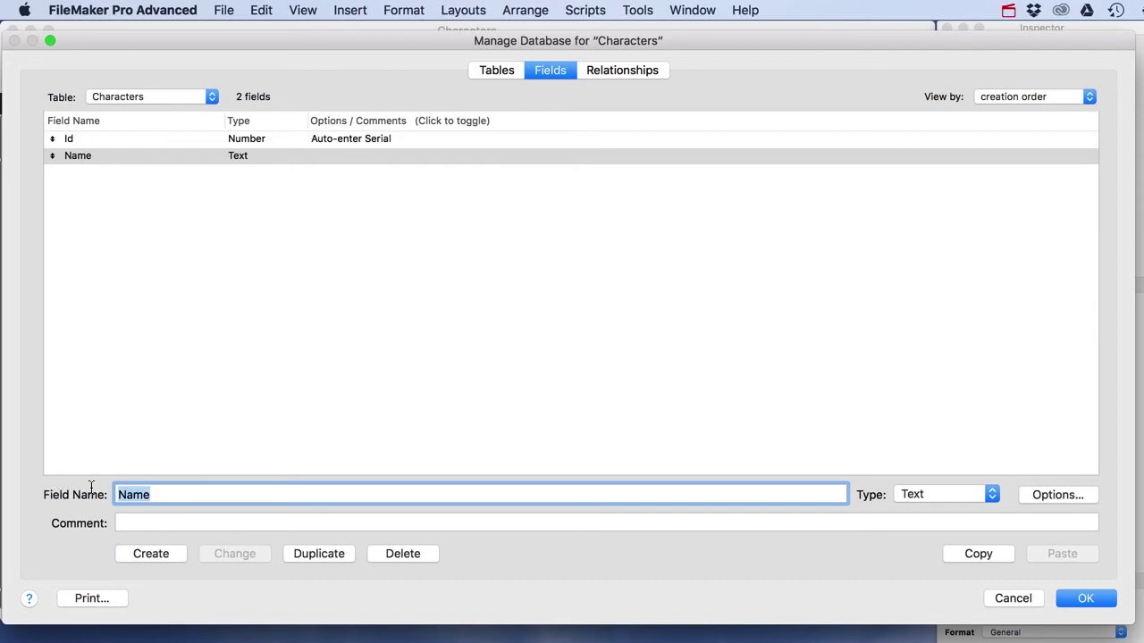
# - Add a Text field named LastName after the Name field
pyautogui.write('LastName')
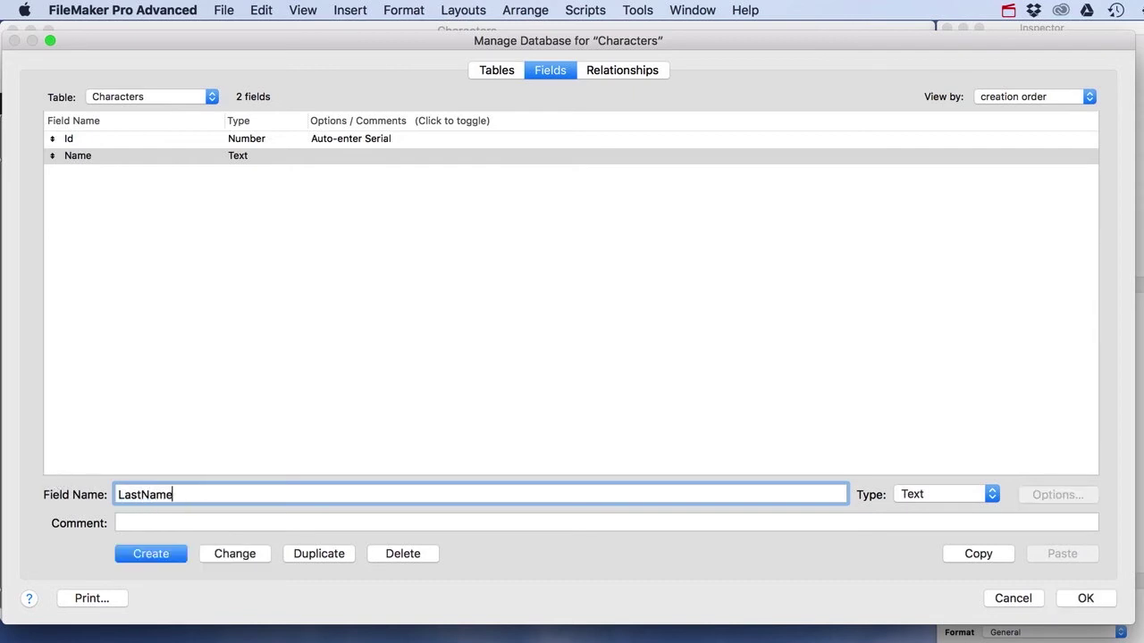
pyautogui.click(166, 555)
pyautogui.click(187, 492)
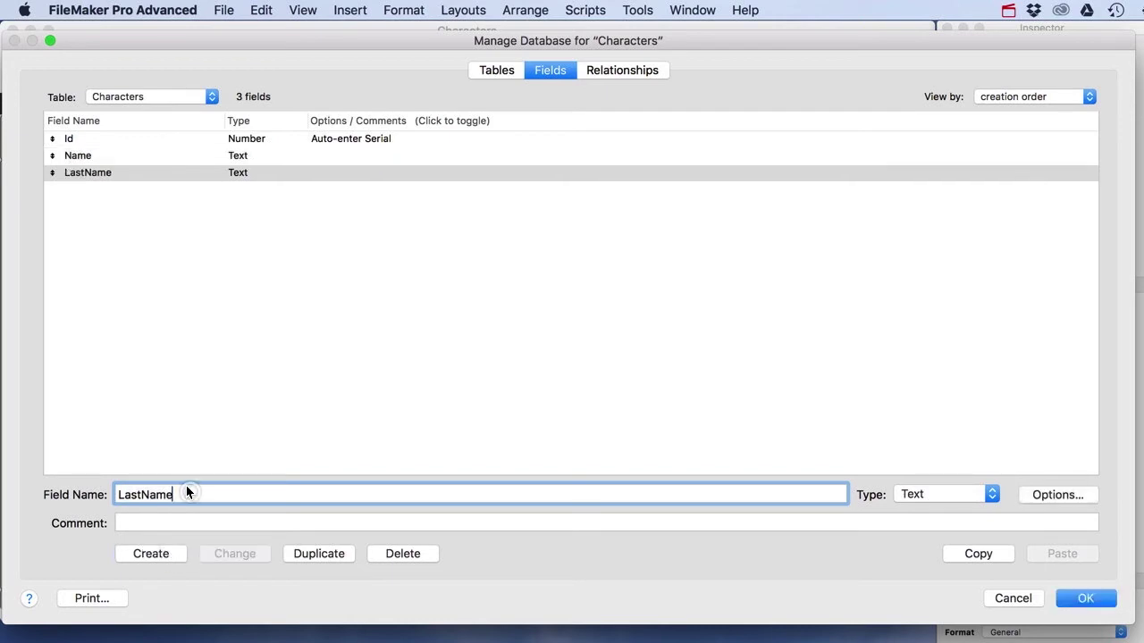
pyautogui.click(83, 170)
pyautogui.click(77, 157)
pyautogui.click(81, 174)
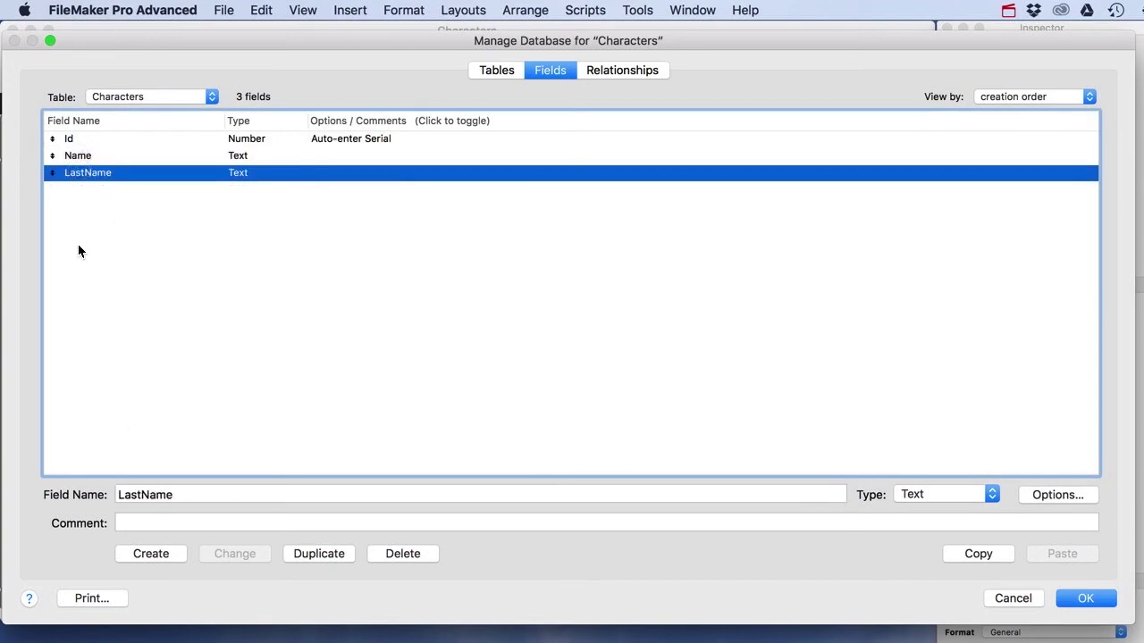
# - Add two more Text fields named Personality and Background to the Characters table
pyautogui.doubleClick(195, 490)
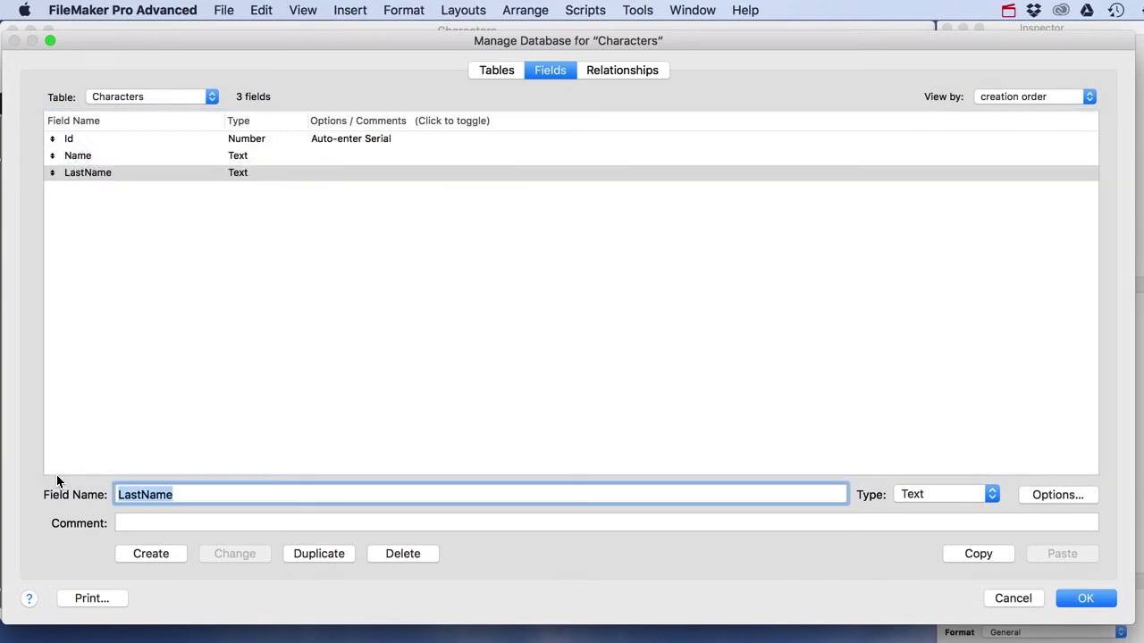
pyautogui.write('Personality')
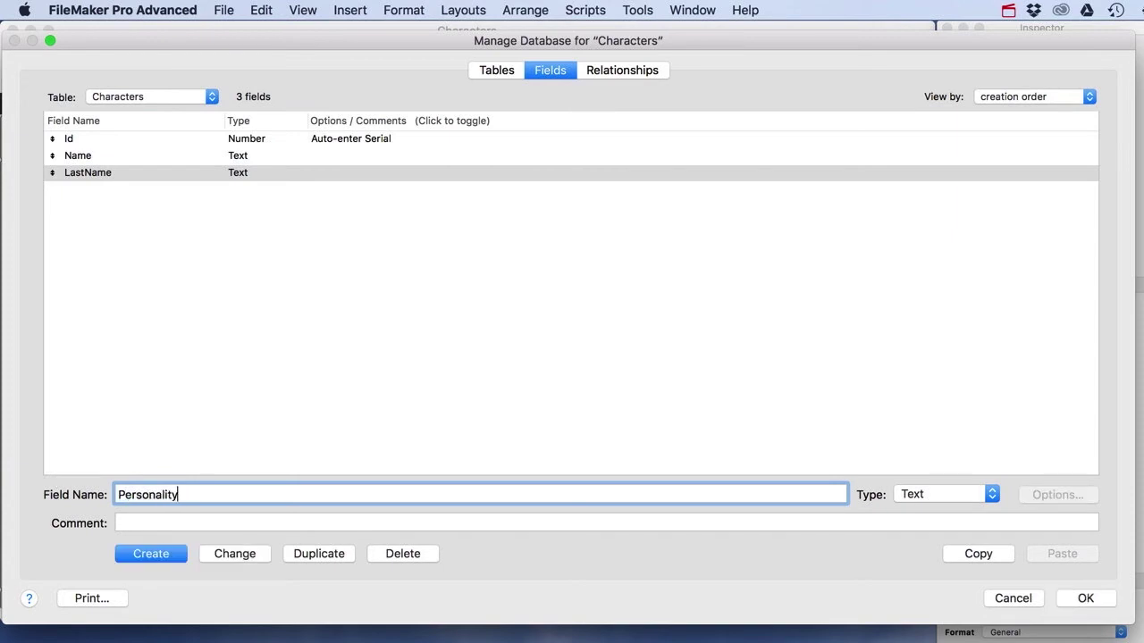
pyautogui.press('Return')
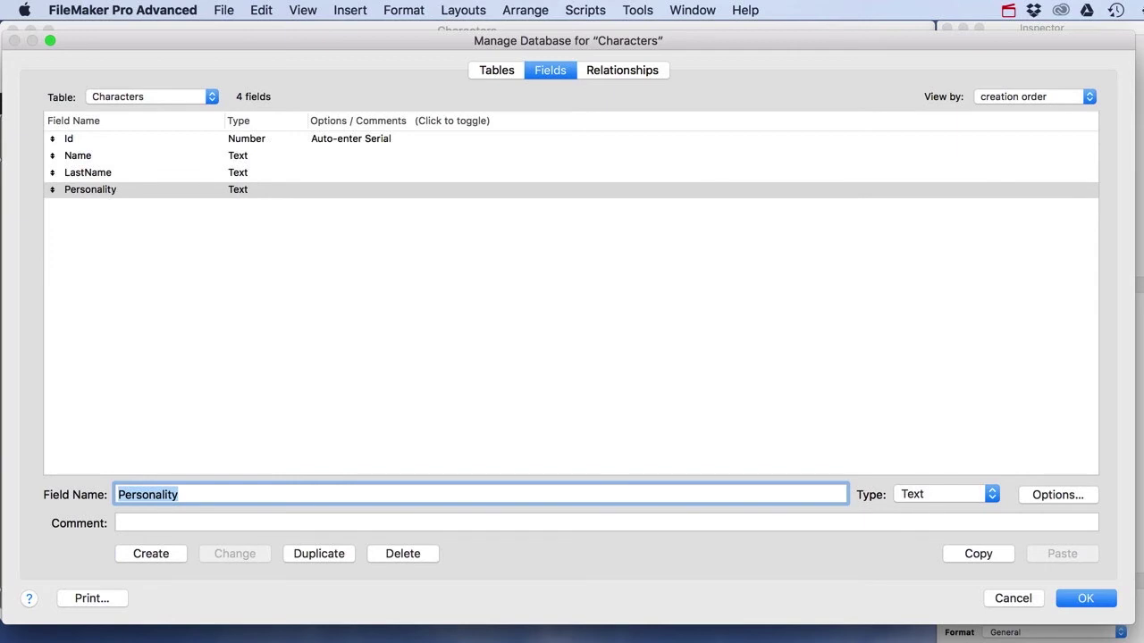
pyautogui.write('Background')
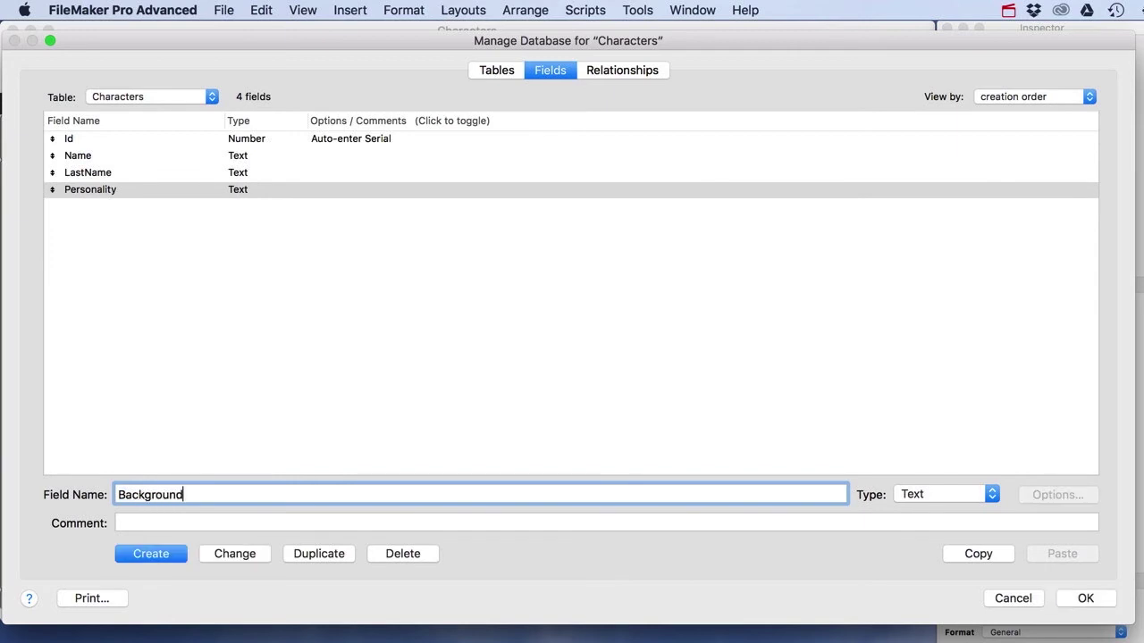
pyautogui.press('Return')
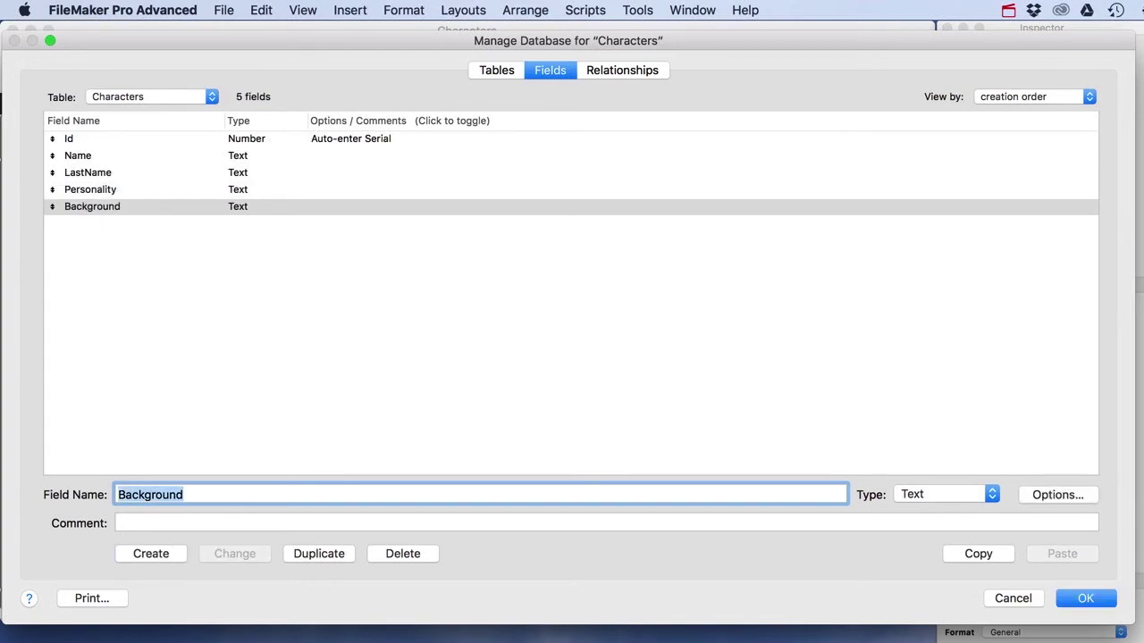
# - Add a Container field named Picture and accept the database definition
pyautogui.write('Picture')
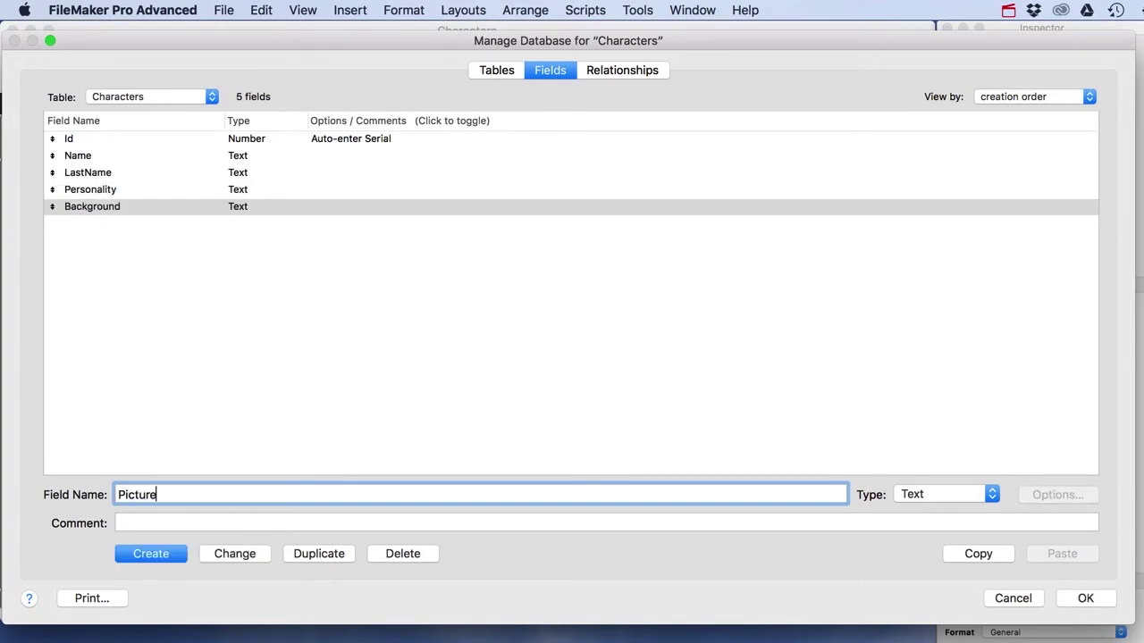
pyautogui.click(990, 496)
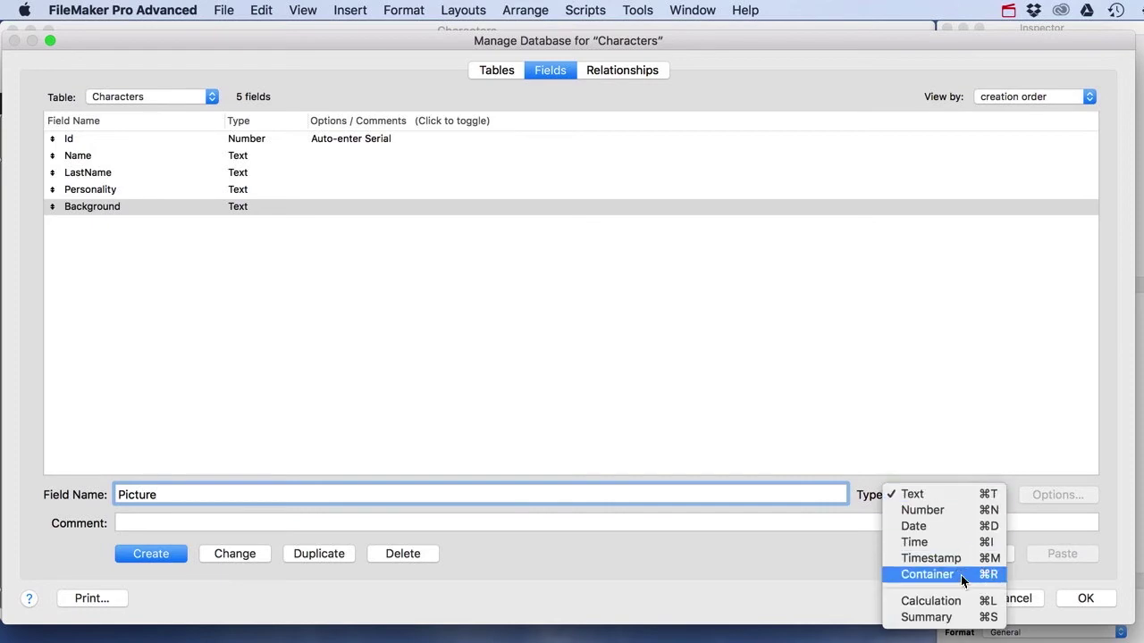
pyautogui.click(962, 577)
pyautogui.click(154, 554)
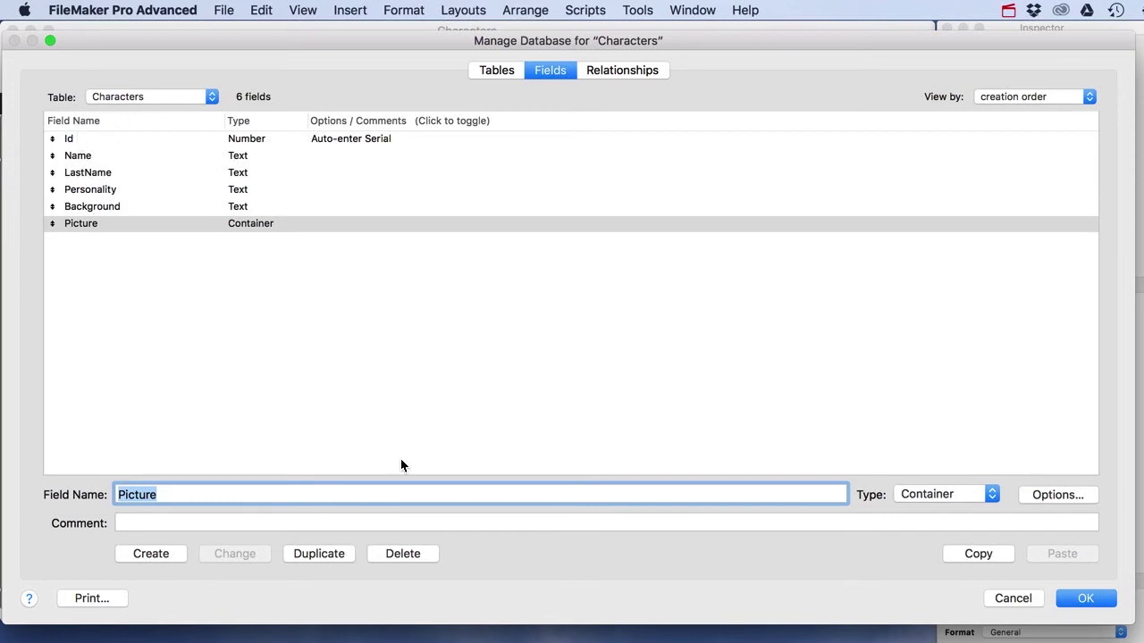
pyautogui.click(1072, 600)
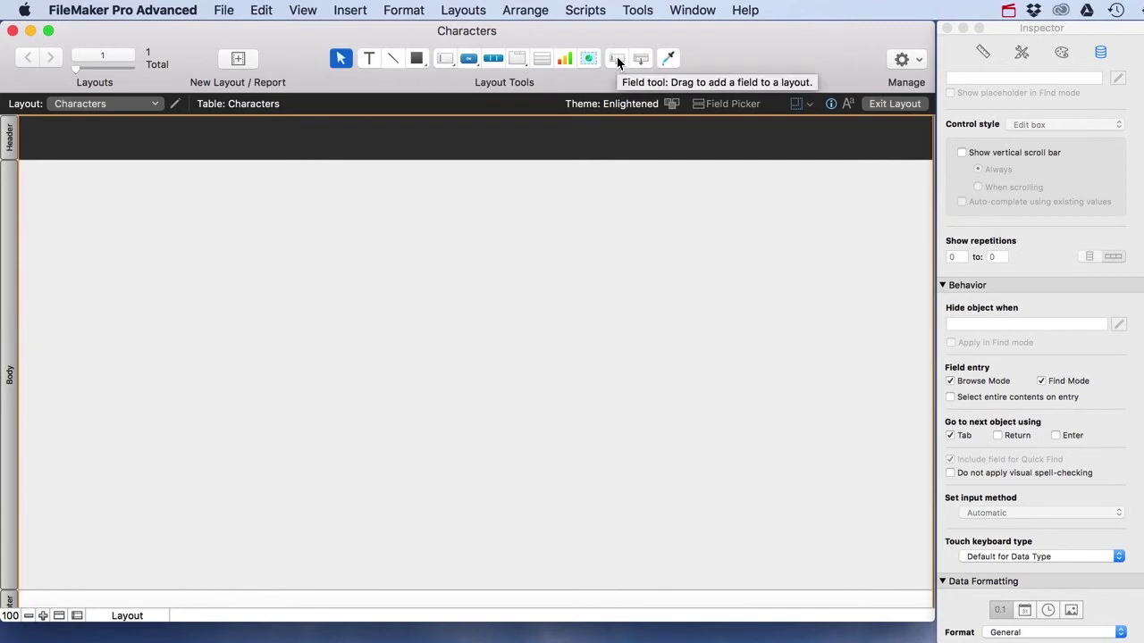
# - Place the Name, LastName, Personality, Background and Picture fields on the Characters layout from the Field Picker, with labels left of the fields
pyautogui.click(300, 11)
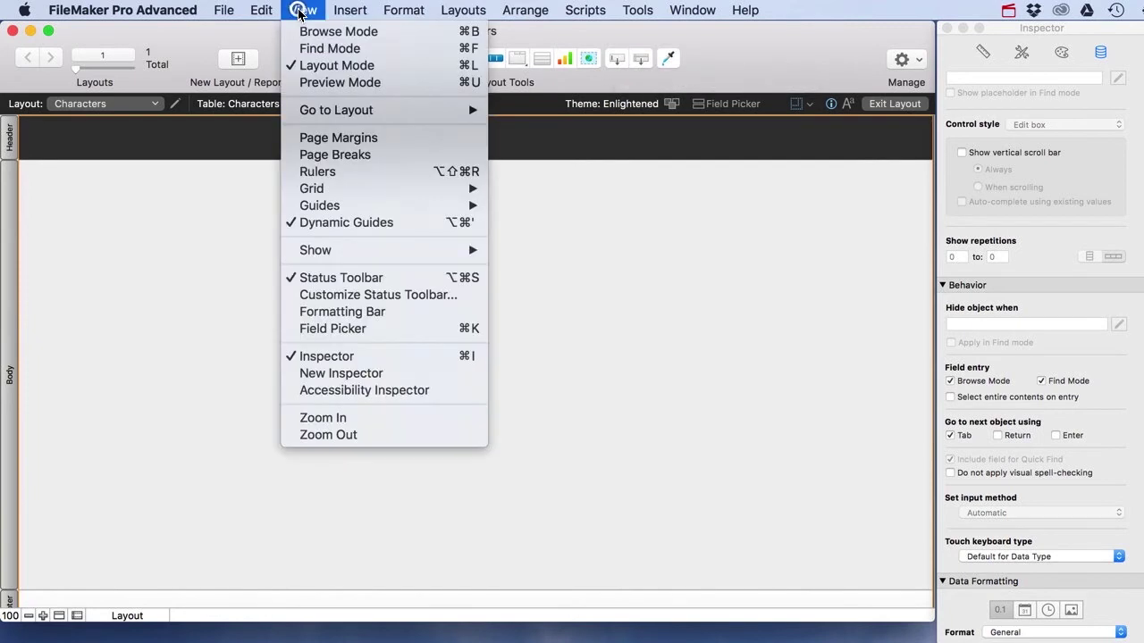
pyautogui.click(326, 328)
pyautogui.moveTo(785, 173); pyautogui.dragTo(751, 136)
pyautogui.click(652, 258)
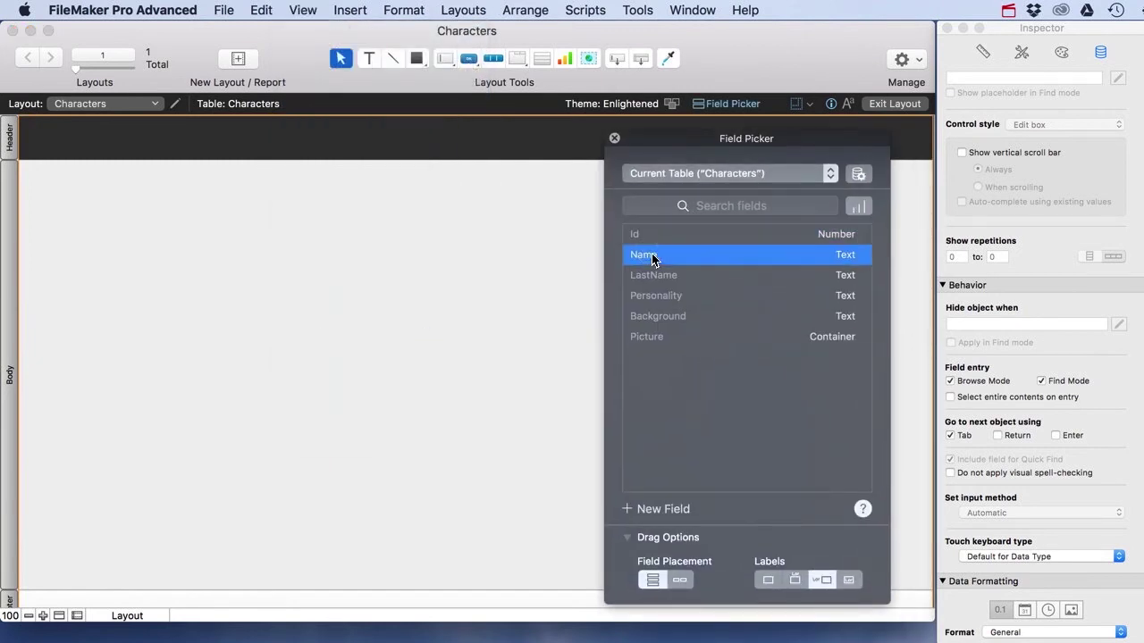
pyautogui.keyDown('shift'); pyautogui.click(642, 340); pyautogui.keyUp('shift')
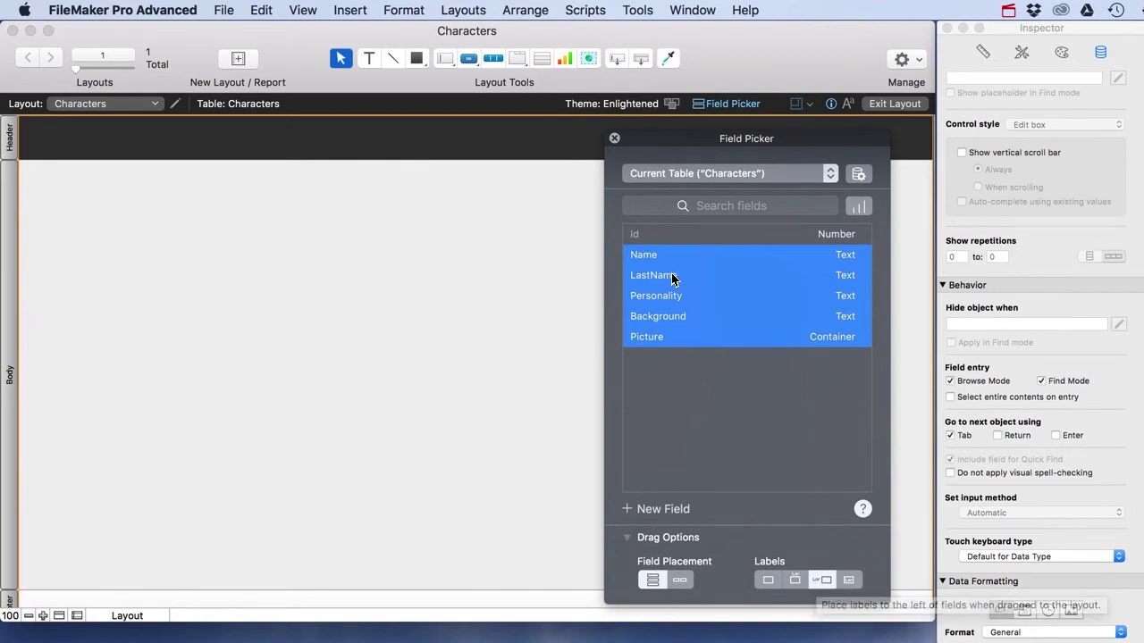
pyautogui.moveTo(667, 260); pyautogui.dragTo(207, 250)
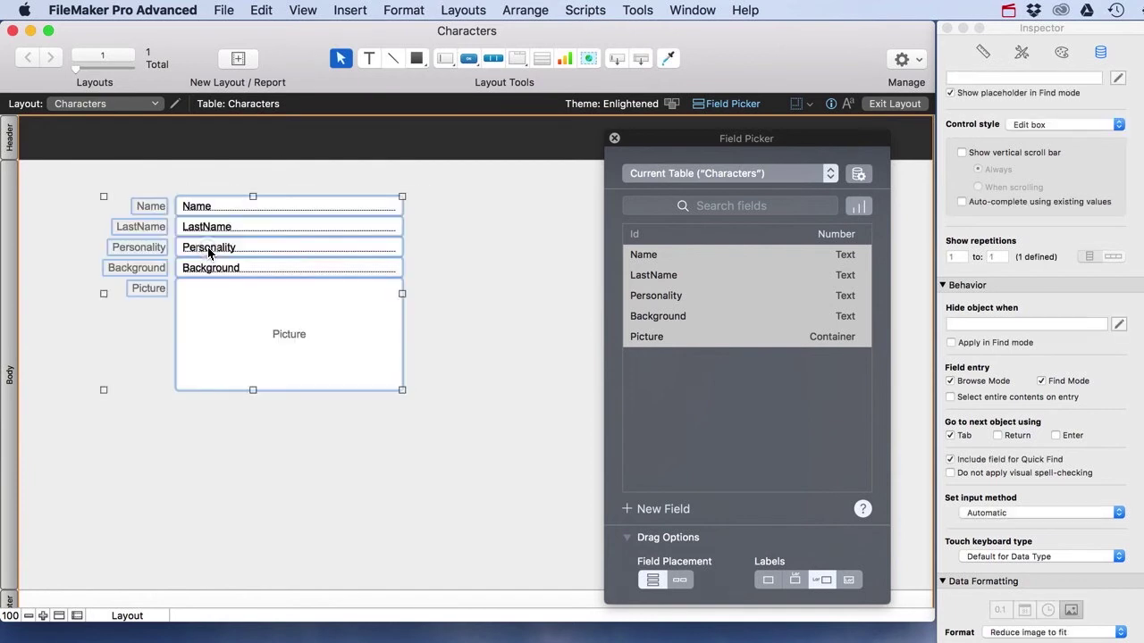
pyautogui.moveTo(296, 319); pyautogui.dragTo(271, 318)
pyautogui.click(421, 311)
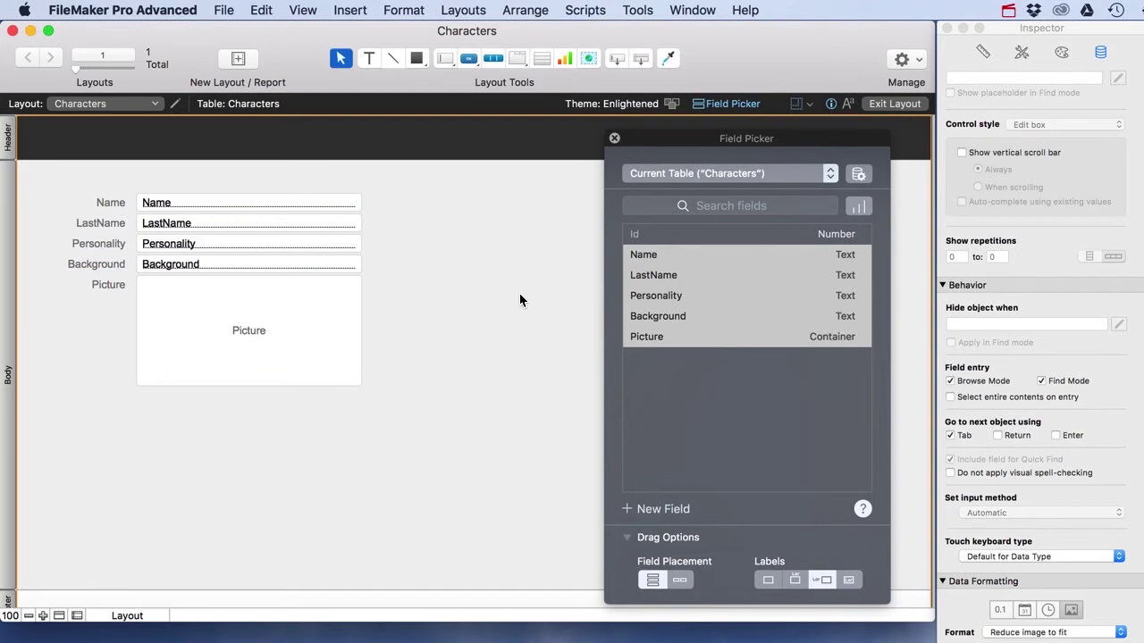
pyautogui.click(614, 140)
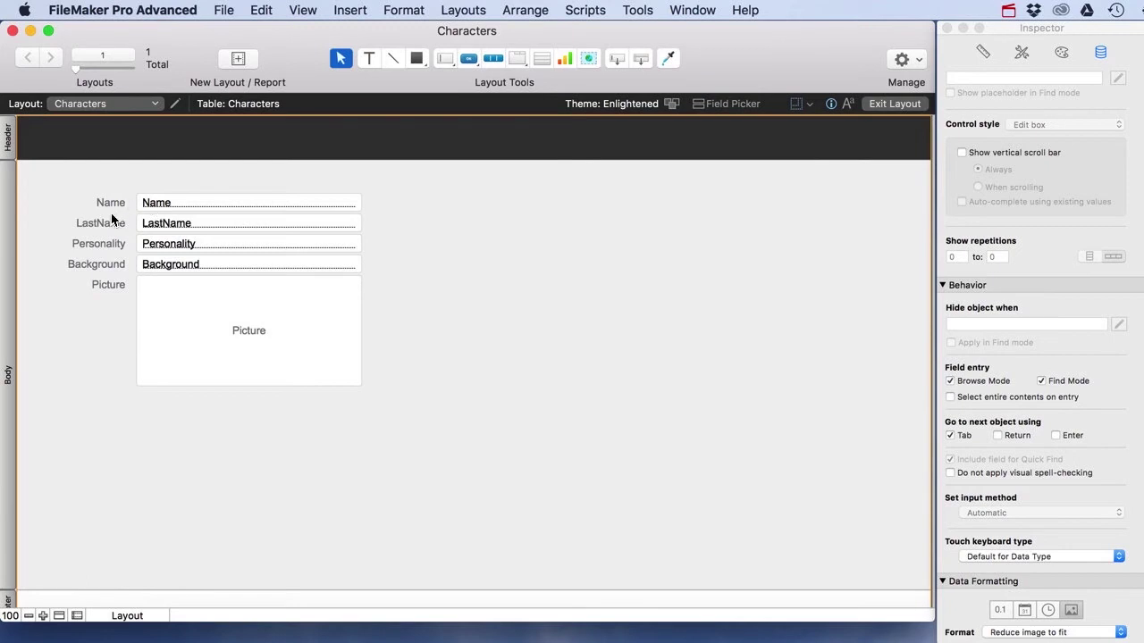
# - Leave layout editing, create a new record, and fill in the character's first and last name
pyautogui.click(890, 109)
pyautogui.click(391, 59)
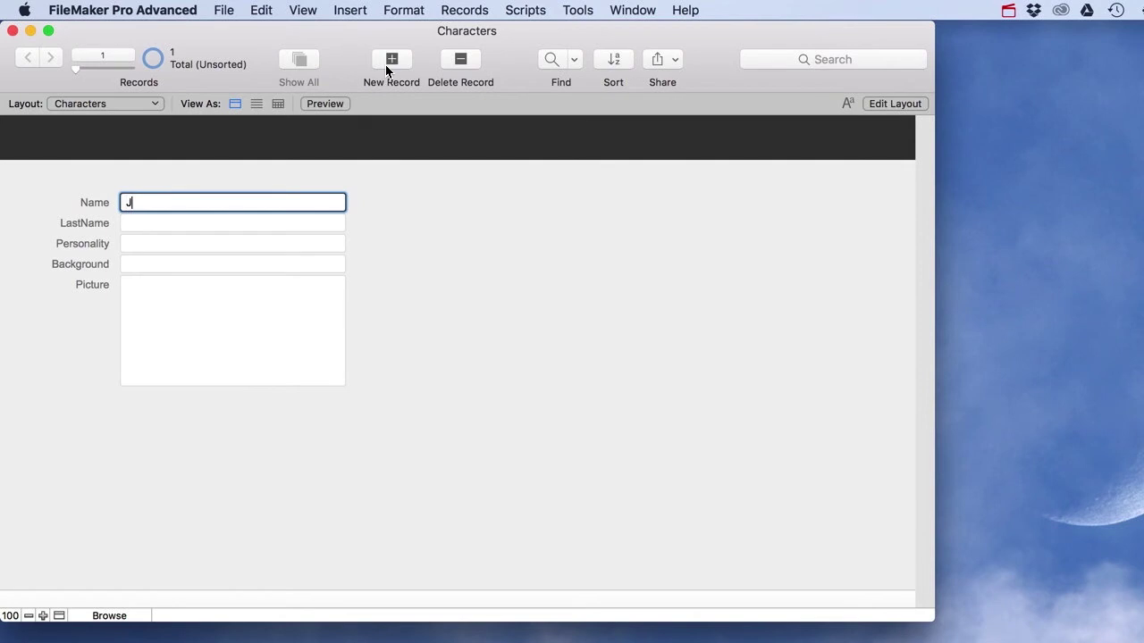
pyautogui.write('Jack')
pyautogui.press('Tab')
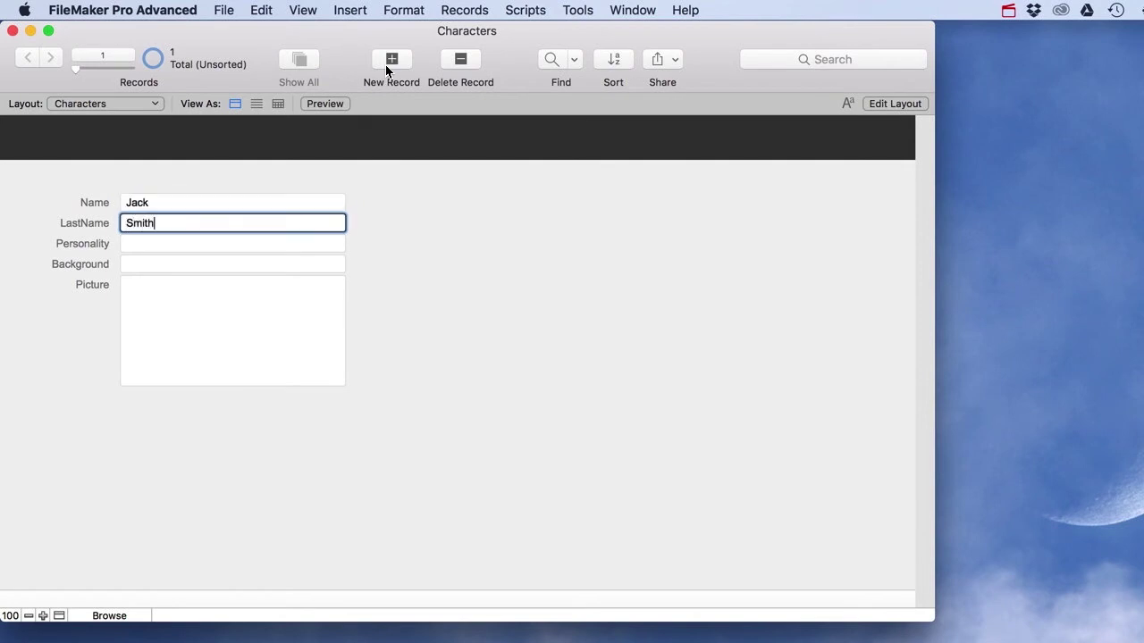
pyautogui.press('Tab')
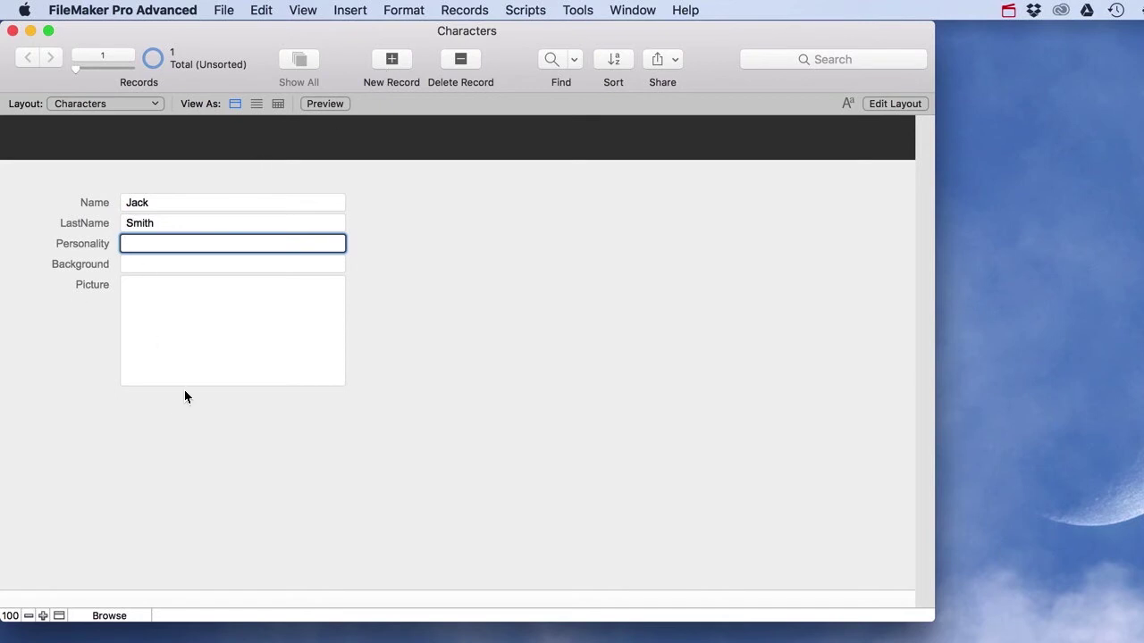
# - Switch to Finder and insert Buisnessy.png from the Characters folder into the record's Picture field
pyautogui.press('super+Tab')
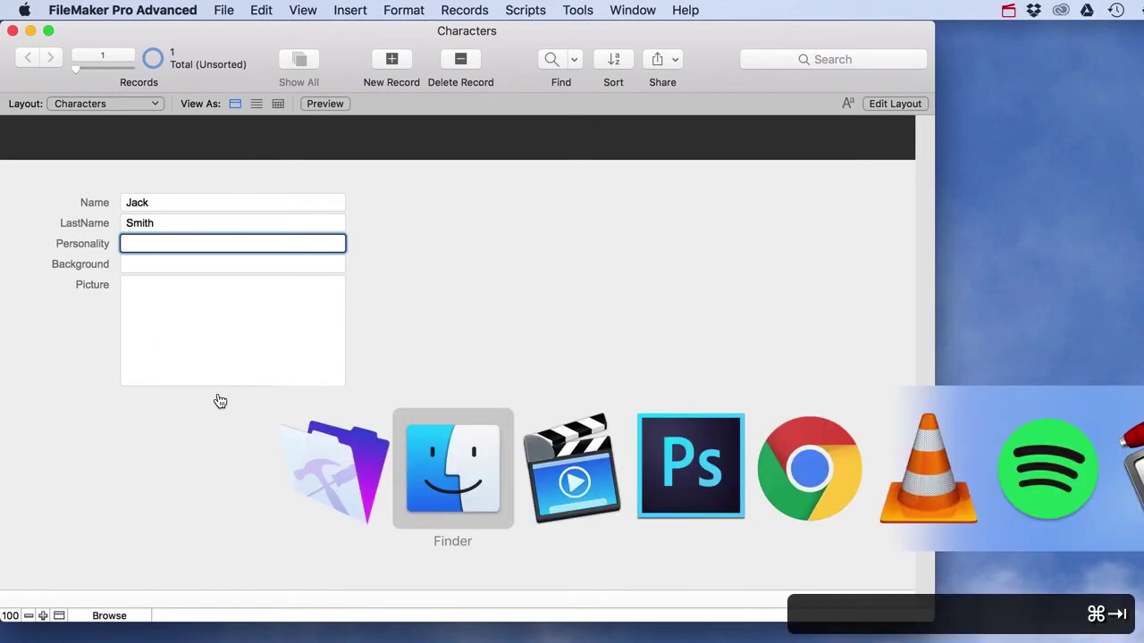
pyautogui.press('shift+super+Tab')
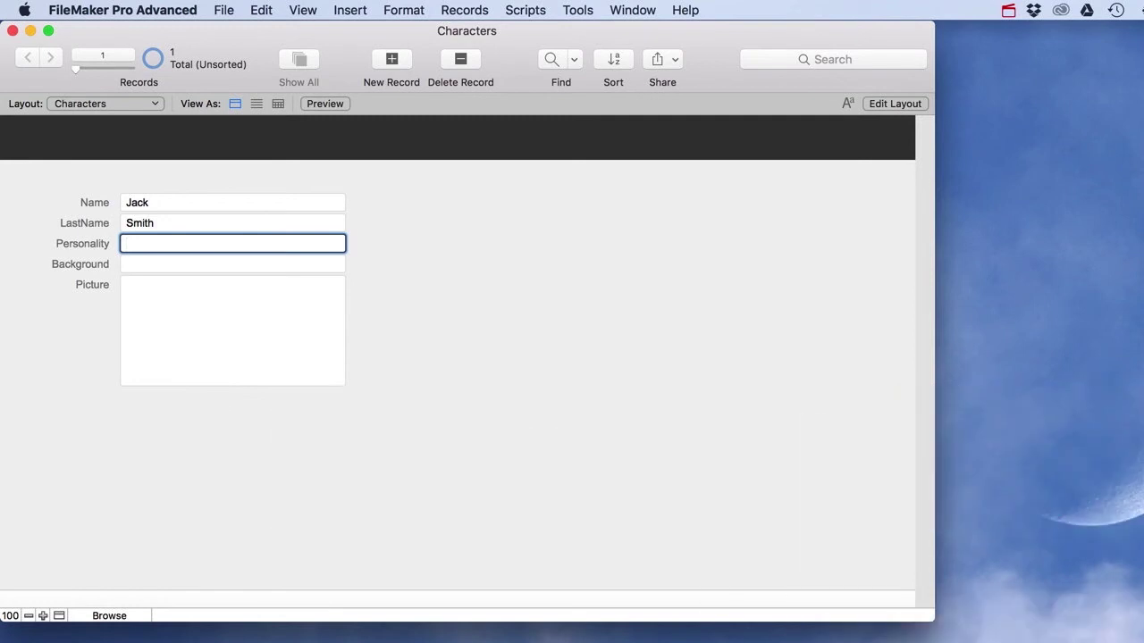
pyautogui.press('super+Tab')
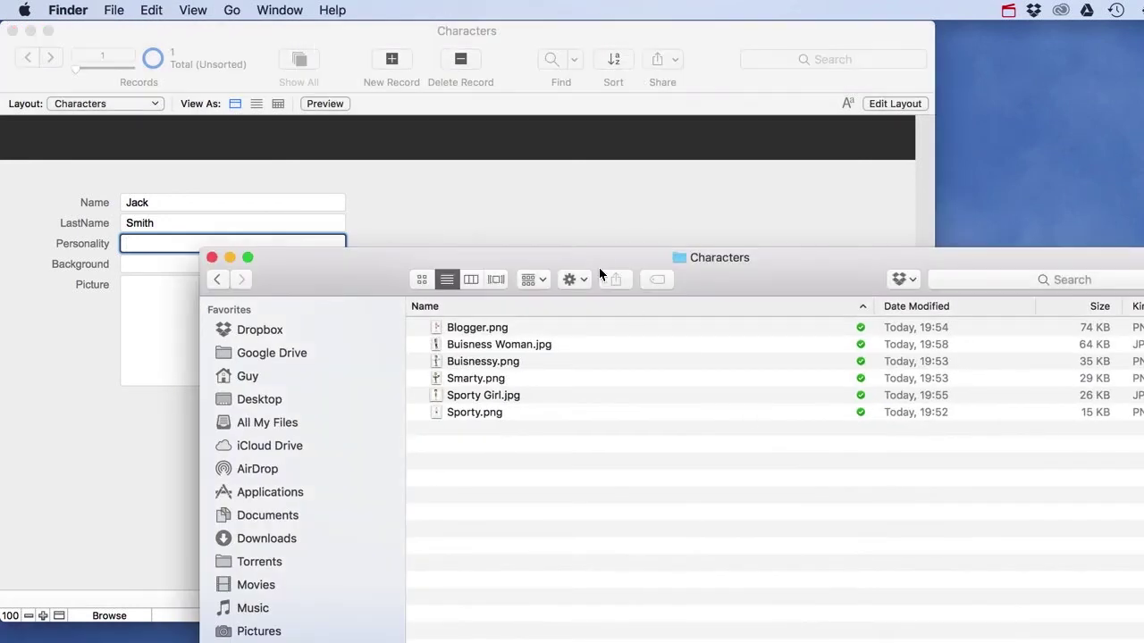
pyautogui.moveTo(632, 247); pyautogui.dragTo(806, 136)
pyautogui.moveTo(694, 245); pyautogui.dragTo(252, 313)
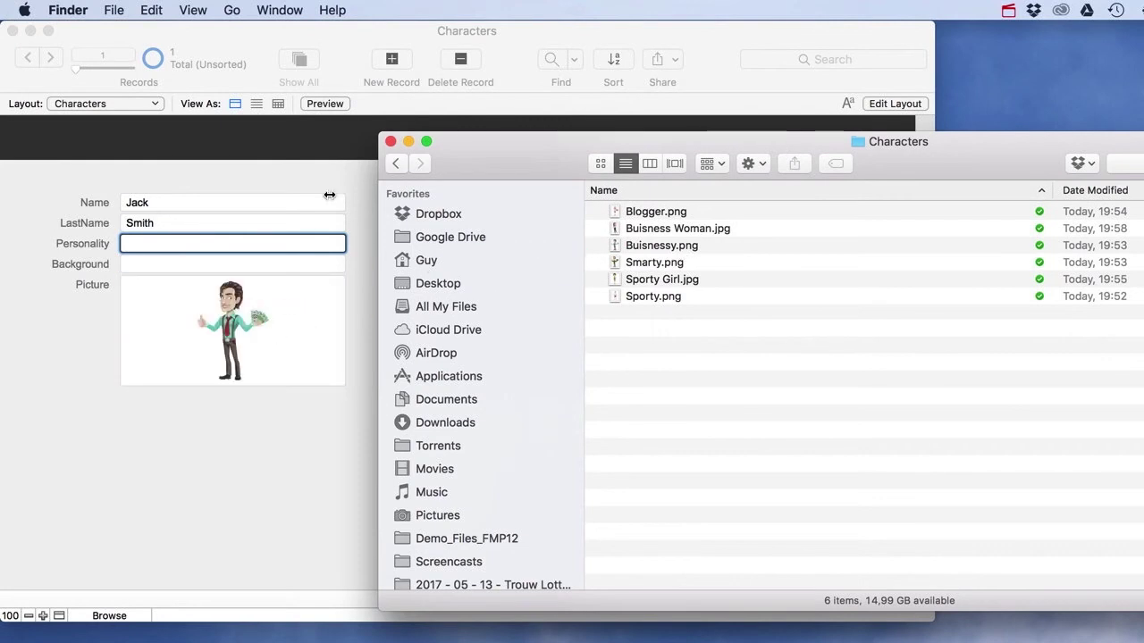
pyautogui.click(602, 36)
# - In the layout, delete the Picture label, move the Picture field beside the text fields, and enlarge it to fill the remaining width
pyautogui.click(885, 105)
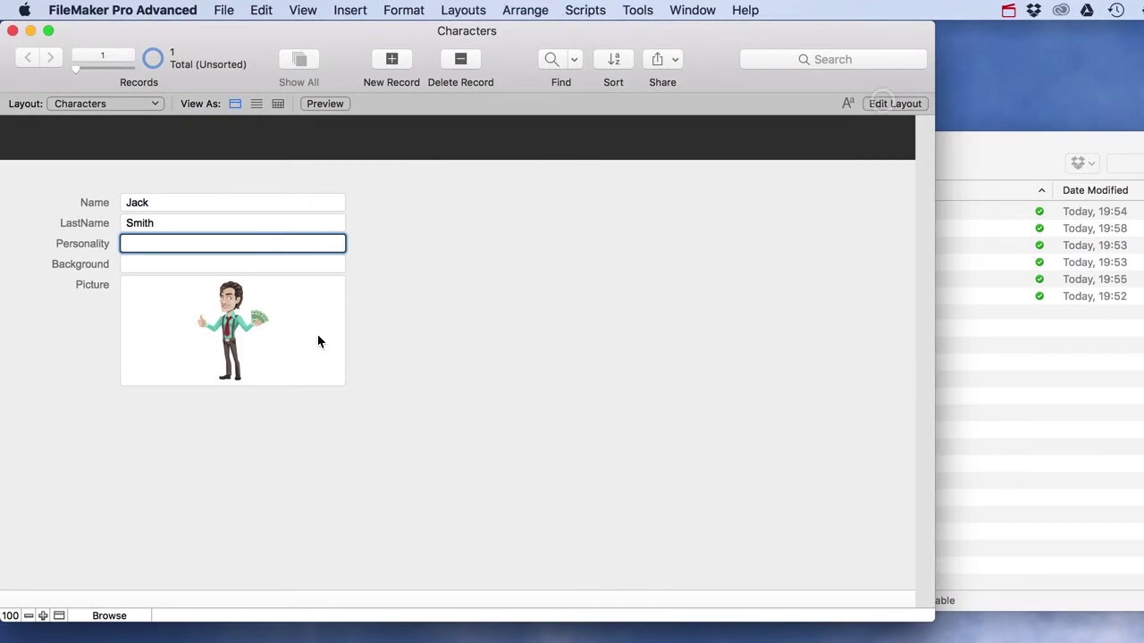
pyautogui.click(108, 285)
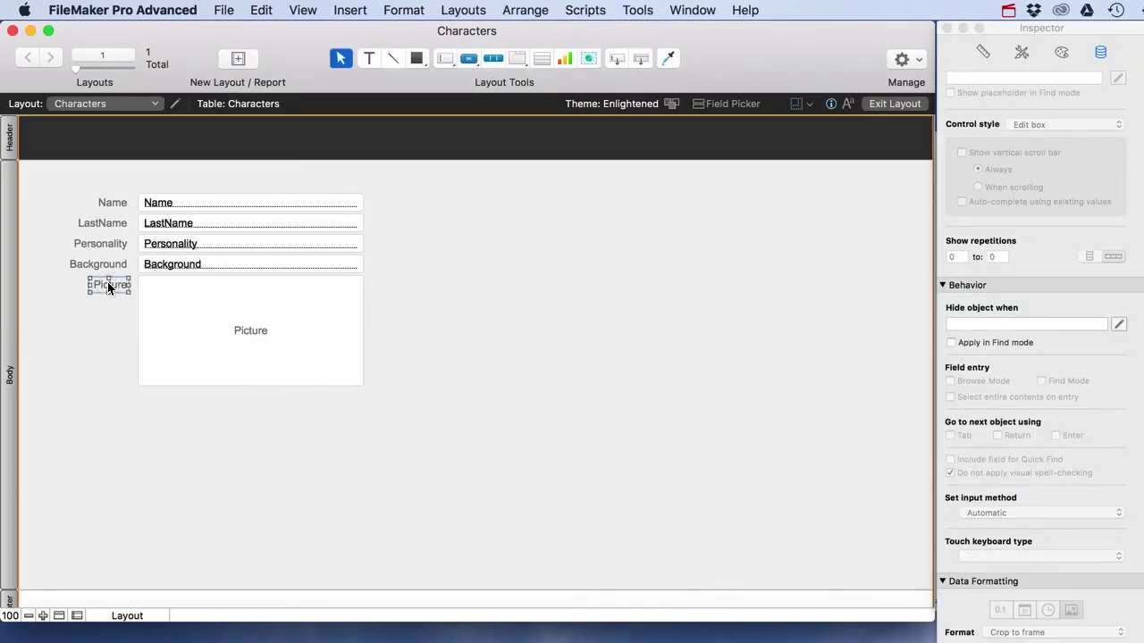
pyautogui.press('Delete')
pyautogui.moveTo(191, 340); pyautogui.dragTo(427, 255)
pyautogui.moveTo(608, 304); pyautogui.dragTo(916, 488)
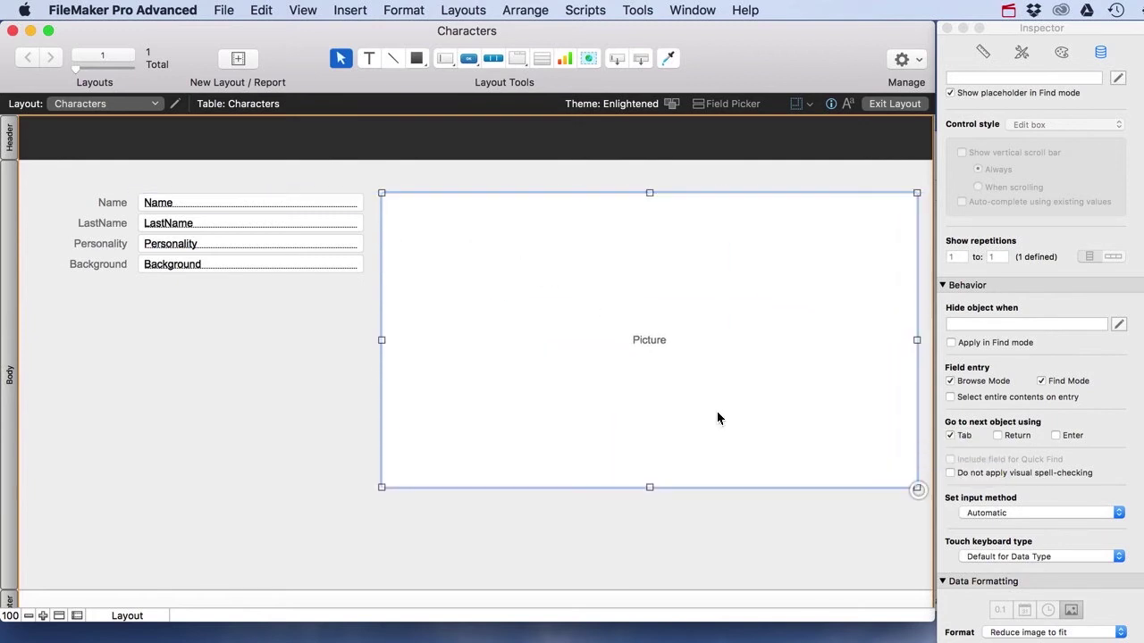
pyautogui.click(878, 107)
# - Fill in the first record's Personality as "Smart and sneaky" and its Background as "He is a business man."
pyautogui.click(160, 242)
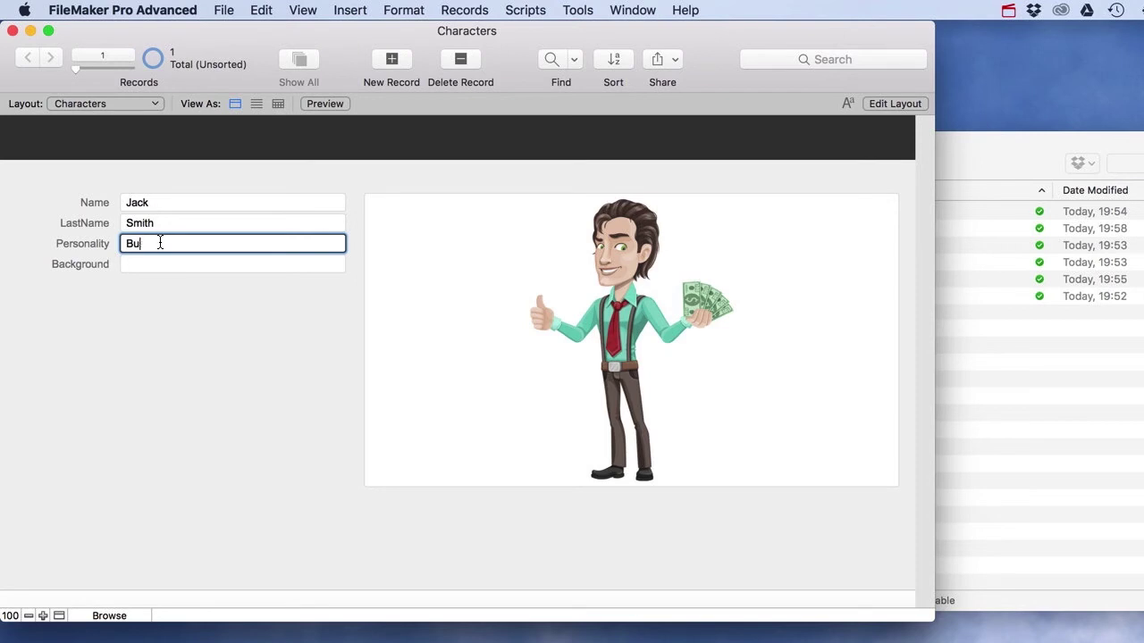
pyautogui.write('Smart and sneaky')
pyautogui.click(162, 264)
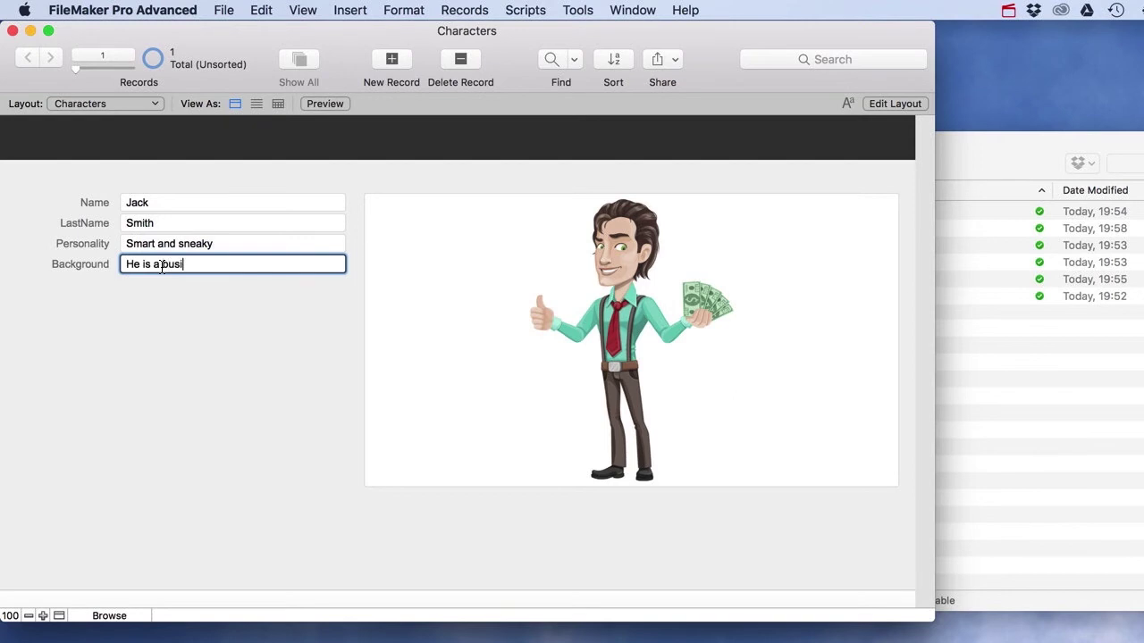
pyautogui.scroll(-2, 161, 264)
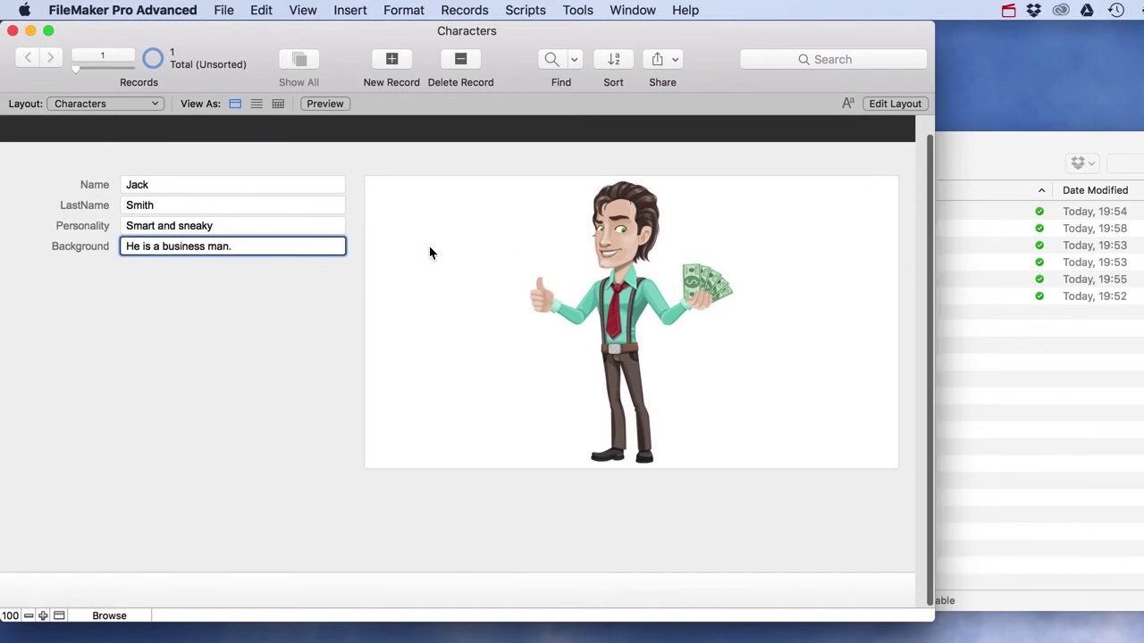
# - Create a second record and insert Sporty Girl.jpg from the Finder window into its Picture field
pyautogui.click(386, 61)
pyautogui.click(986, 147)
pyautogui.moveTo(670, 288); pyautogui.dragTo(368, 327)
pyautogui.click(340, 330)
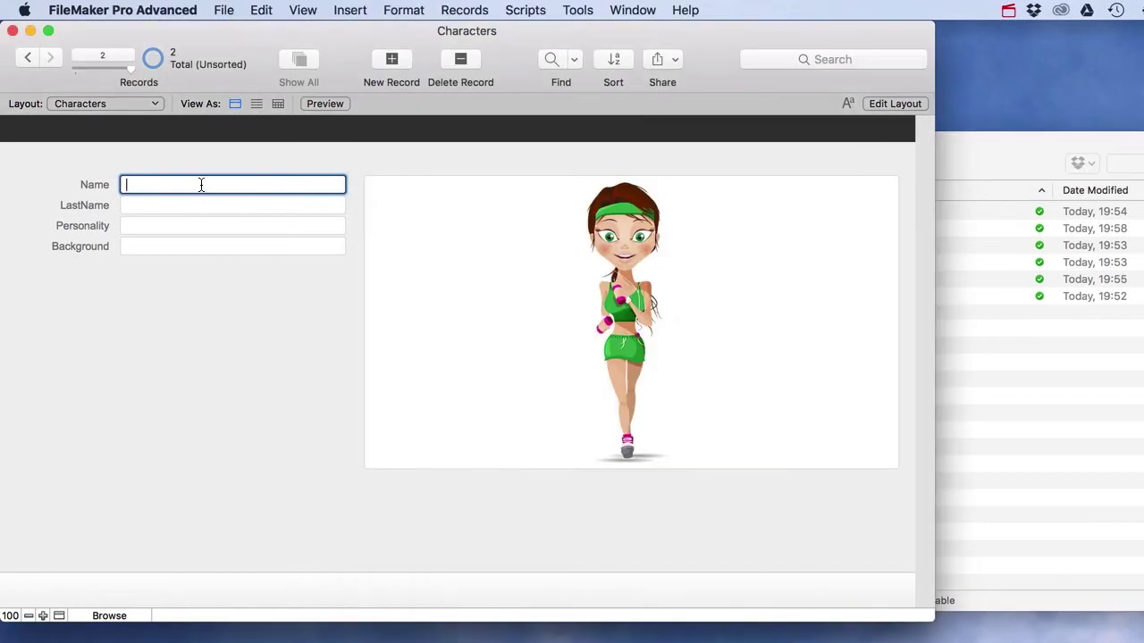
# - Fill in the second character's first and last name, Personality "Happy and fun" and Background "Into sports", and commit the record
pyautogui.press('Tab')
pyautogui.click(178, 203)
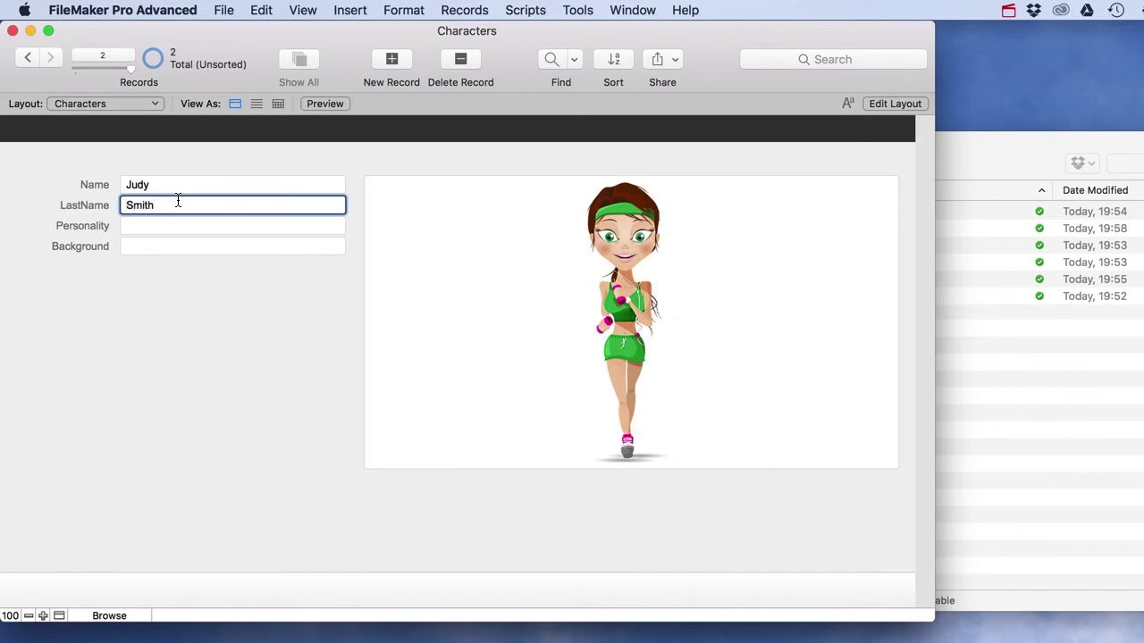
pyautogui.click(152, 226)
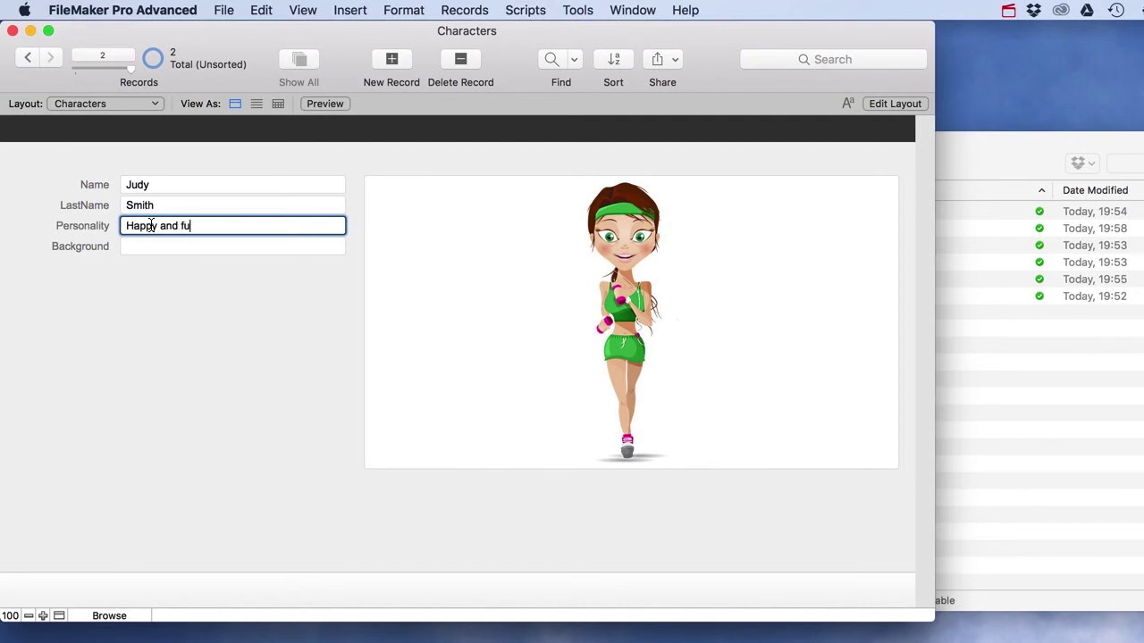
pyautogui.click(148, 245)
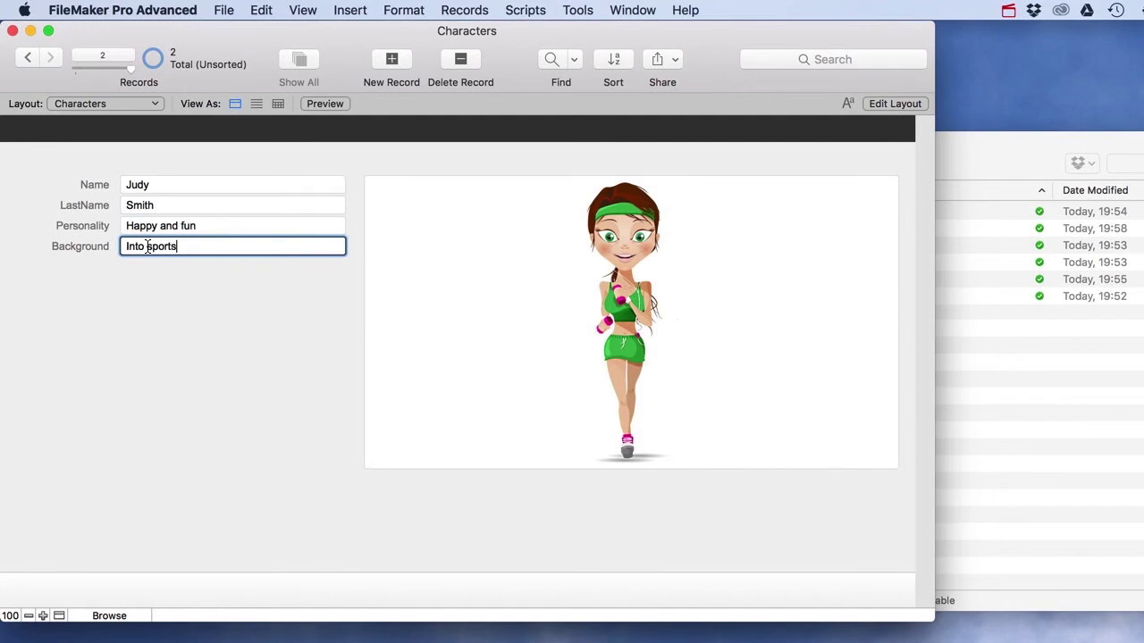
pyautogui.click(140, 279)
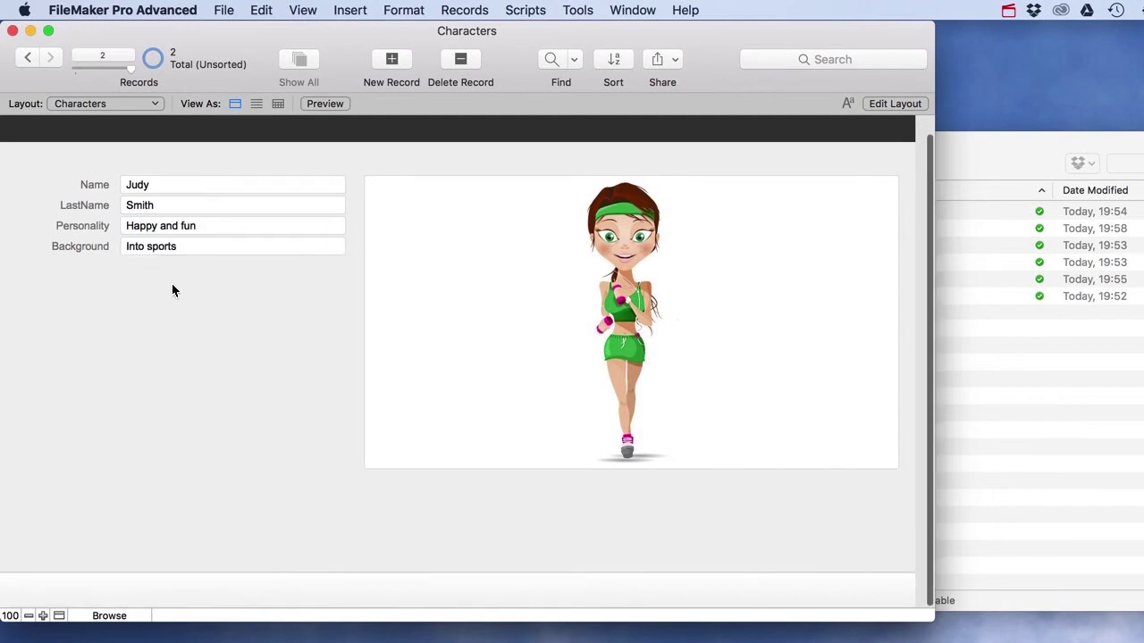
# - Flip back and forth between the two character records to compare their details and pictures
pyautogui.click(28, 58)
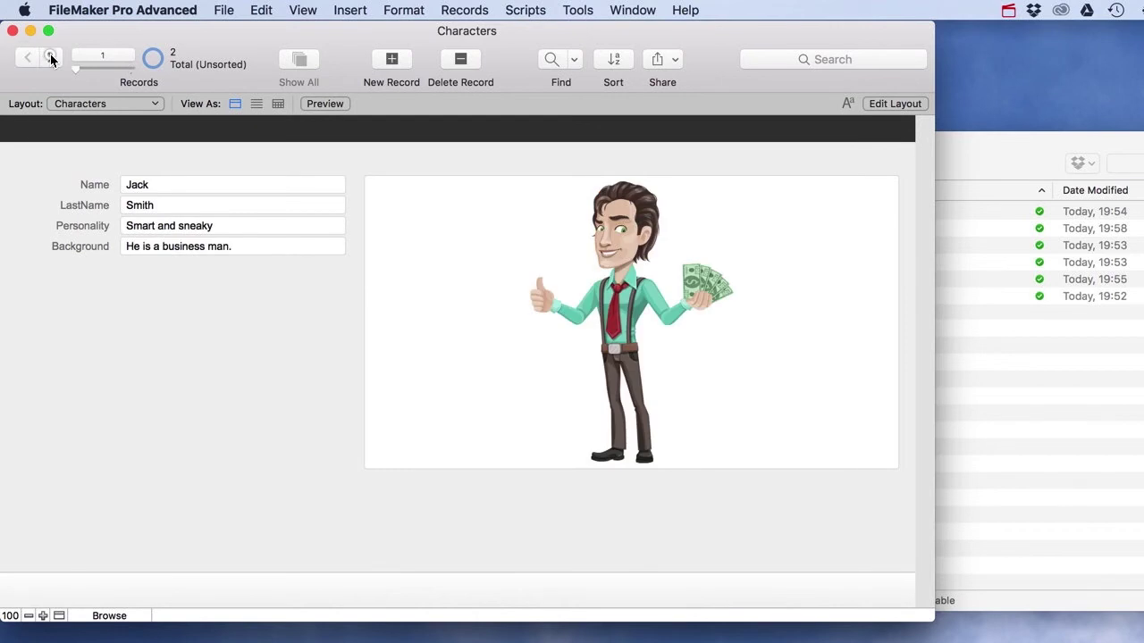
pyautogui.click(50, 58)
pyautogui.click(29, 58)
pyautogui.click(51, 59)
pyautogui.click(28, 58)
pyautogui.click(48, 59)
pyautogui.click(28, 58)
pyautogui.click(49, 58)
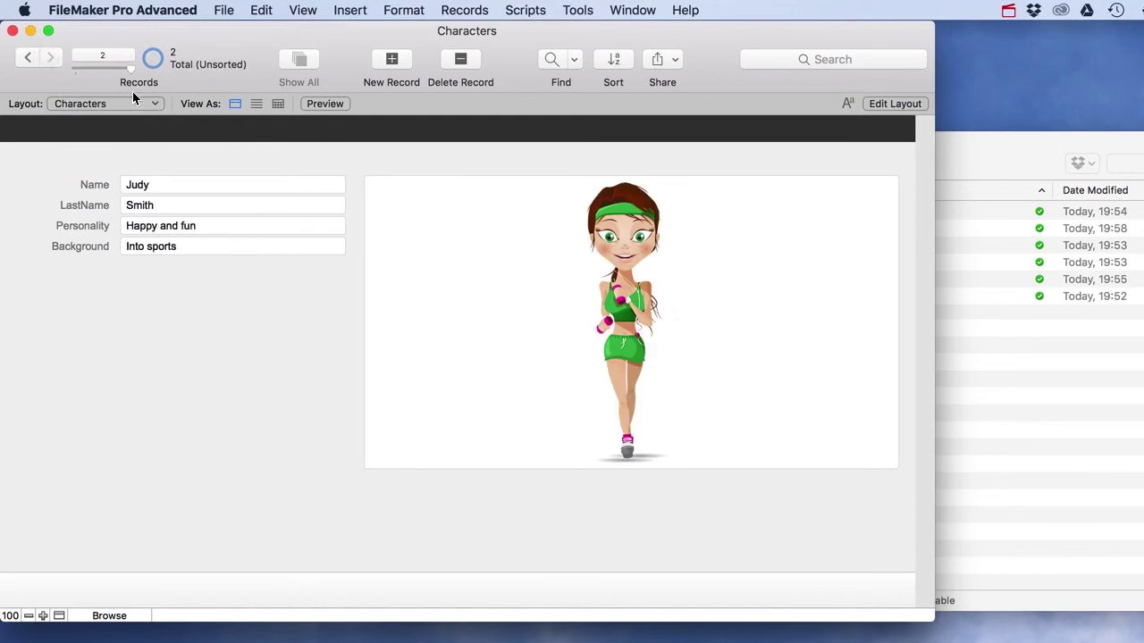
pyautogui.click(27, 58)
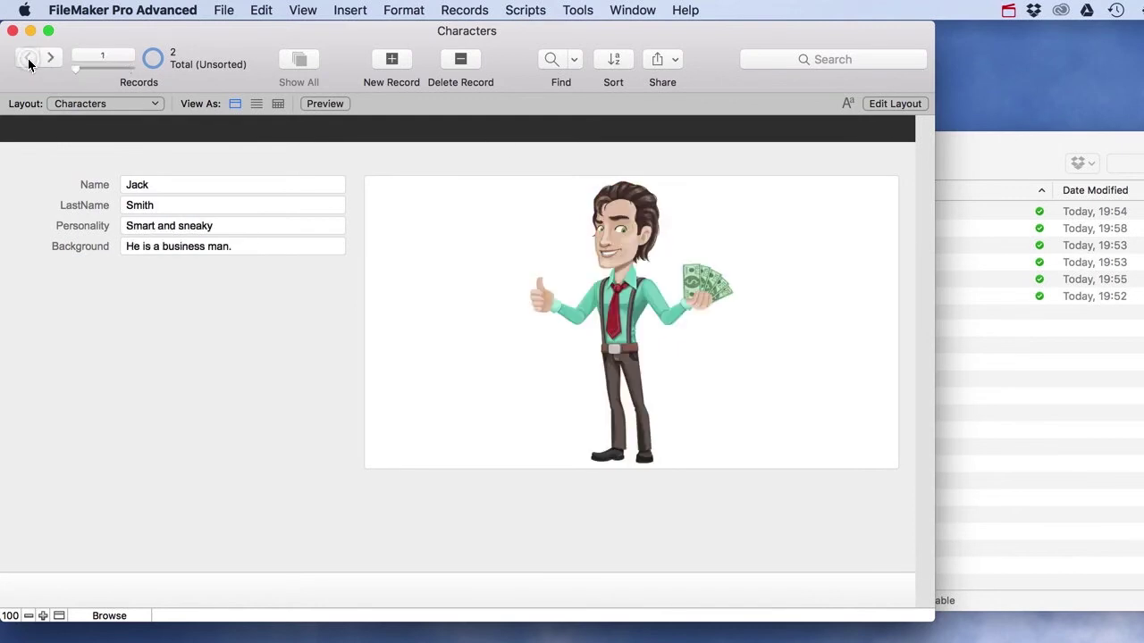
pyautogui.click(49, 58)
pyautogui.click(28, 58)
pyautogui.click(50, 58)
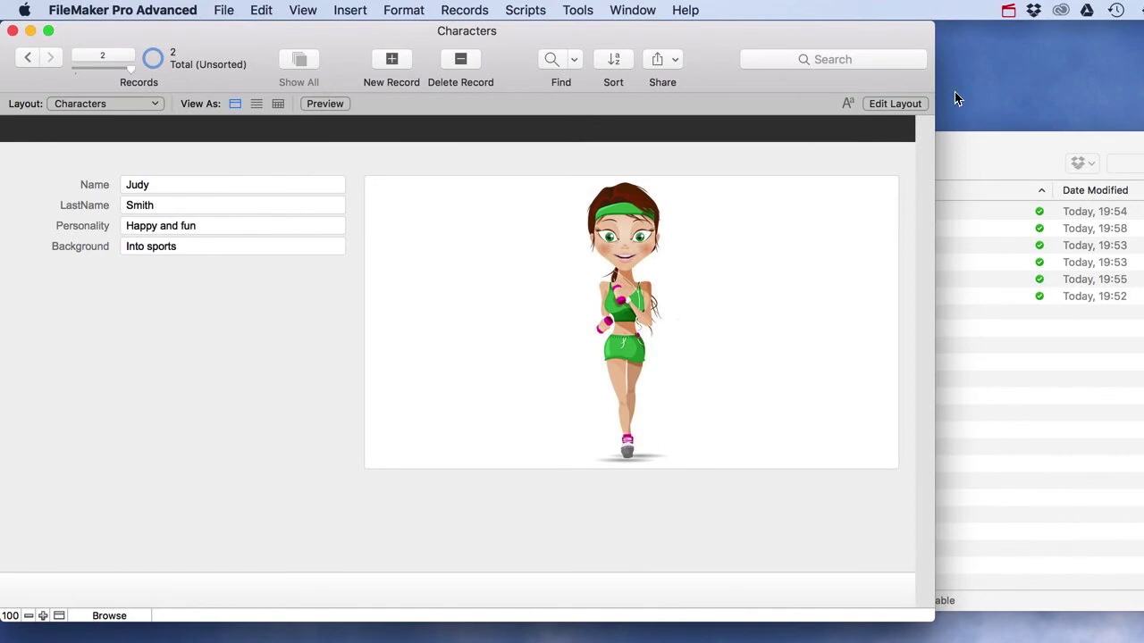
# - Open the layout for editing, make the window taller, and shorten the body by raising the footer boundary toward the Picture field
pyautogui.click(895, 103)
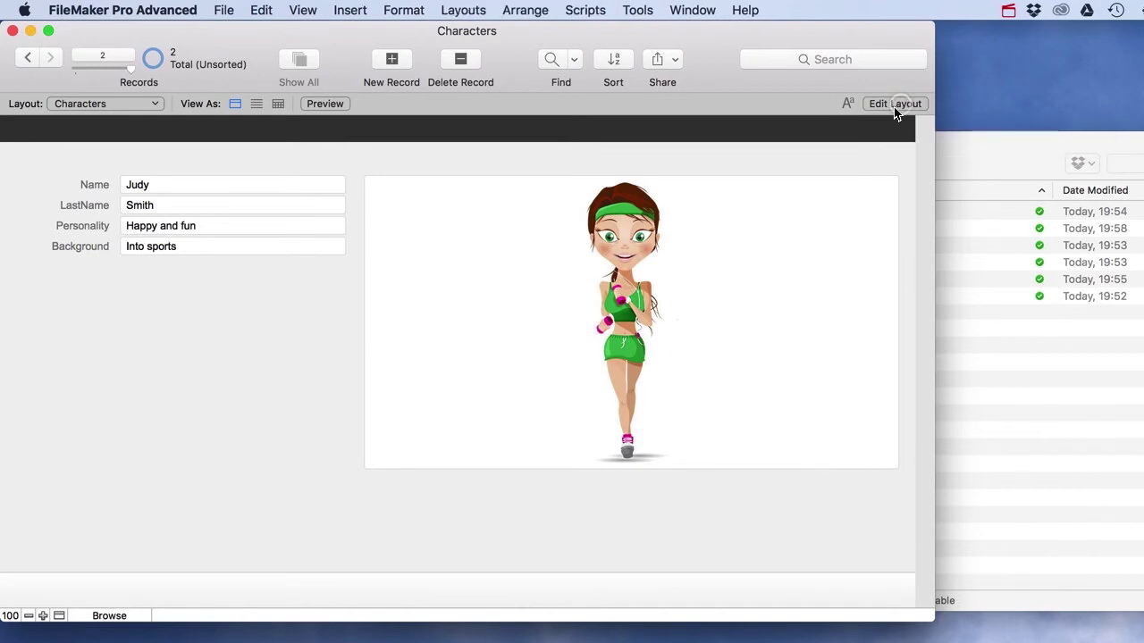
pyautogui.moveTo(7, 141); pyautogui.dragTo(34, 161)
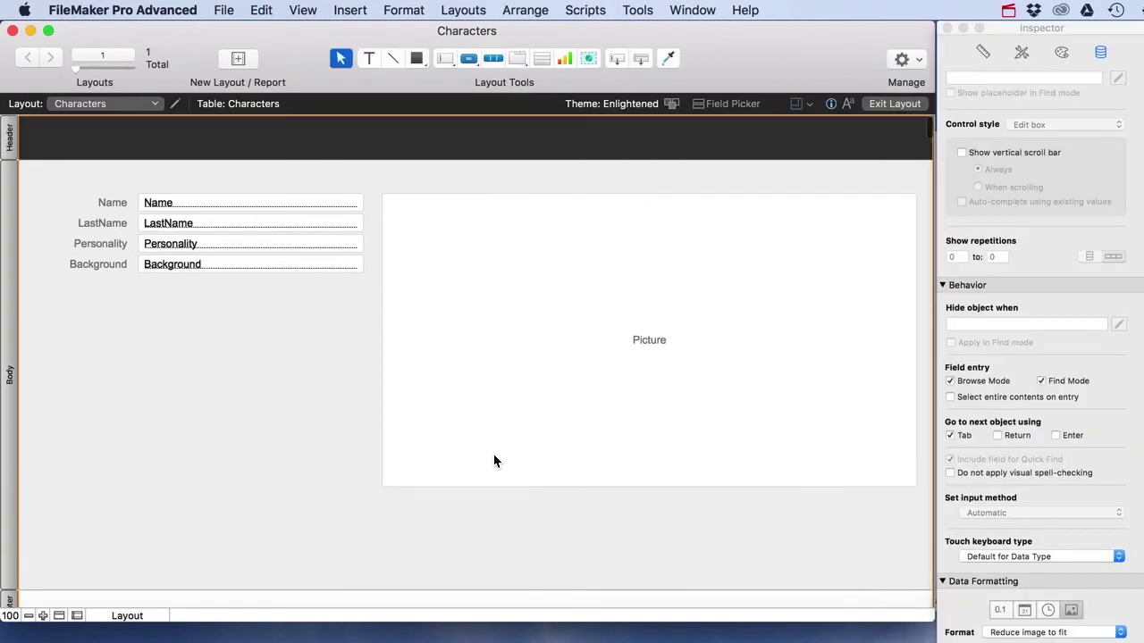
pyautogui.moveTo(806, 624); pyautogui.dragTo(804, 642)
pyautogui.moveTo(57, 592); pyautogui.dragTo(57, 536)
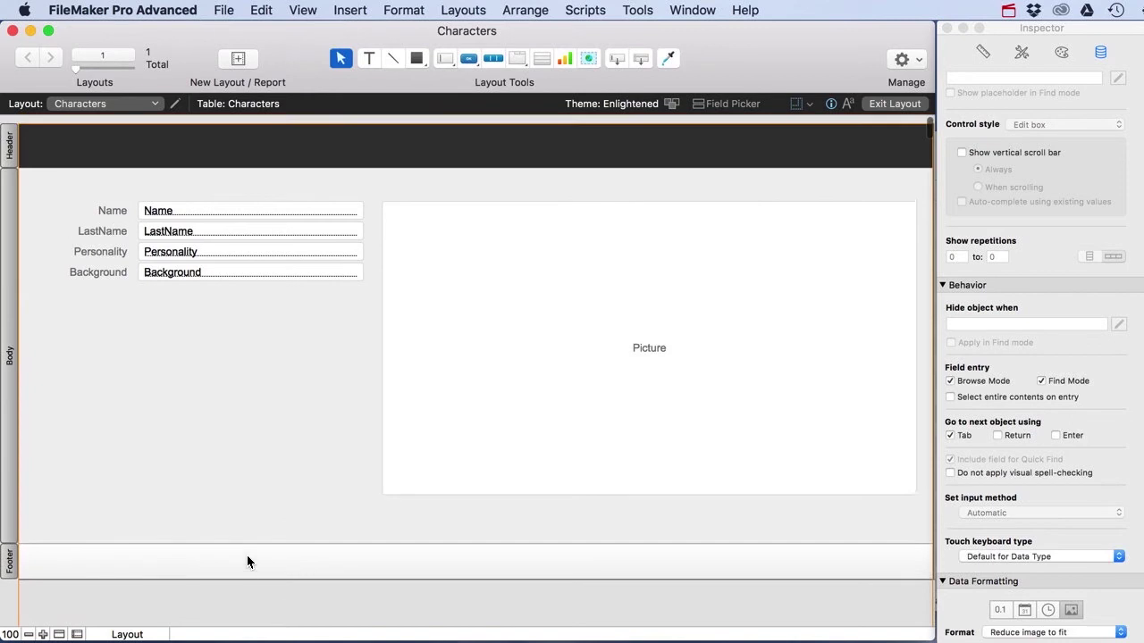
# - Draw a button in the header, label it "Show List", and give it a bulleted list icon left of the label
pyautogui.click(468, 59)
pyautogui.moveTo(95, 129); pyautogui.dragTo(217, 154)
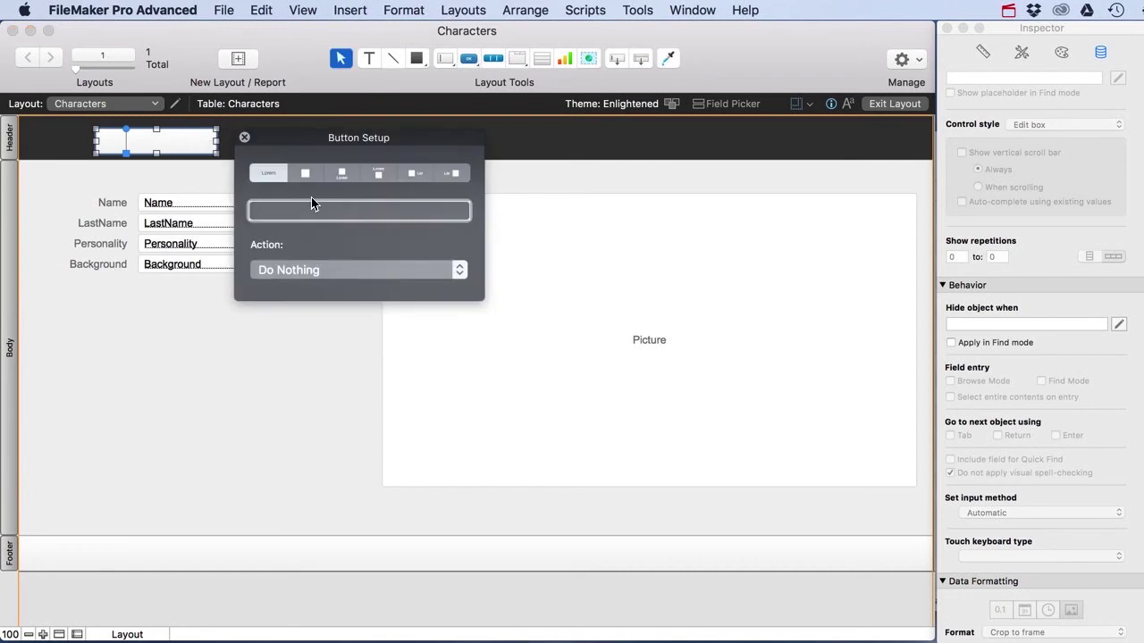
pyautogui.write('Show List')
pyautogui.click(408, 173)
pyautogui.click(346, 255)
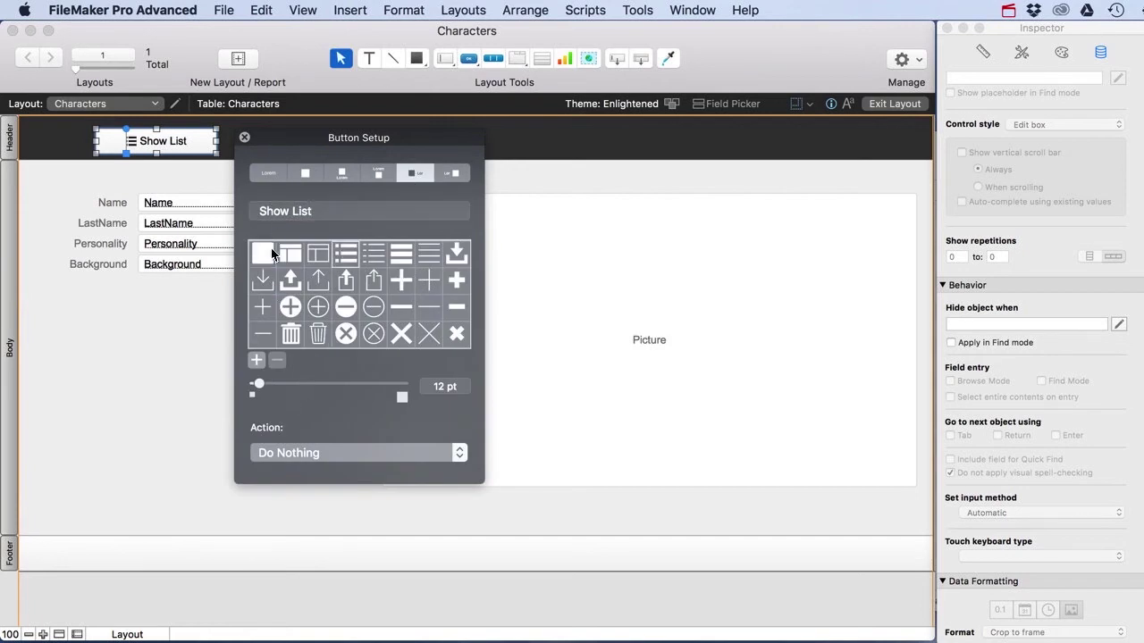
pyautogui.click(246, 143)
# - Narrow the Show List button to fit its label and position it in the header above the field labels
pyautogui.moveTo(216, 141); pyautogui.dragTo(161, 141)
pyautogui.click(206, 145)
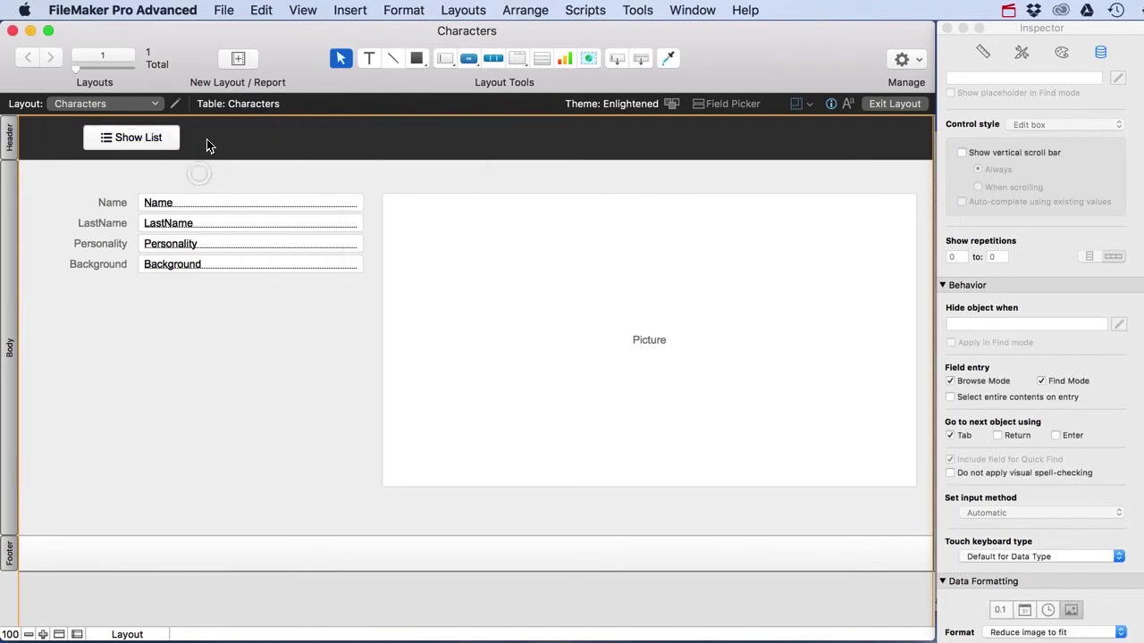
pyautogui.click(129, 141)
pyautogui.click(274, 171)
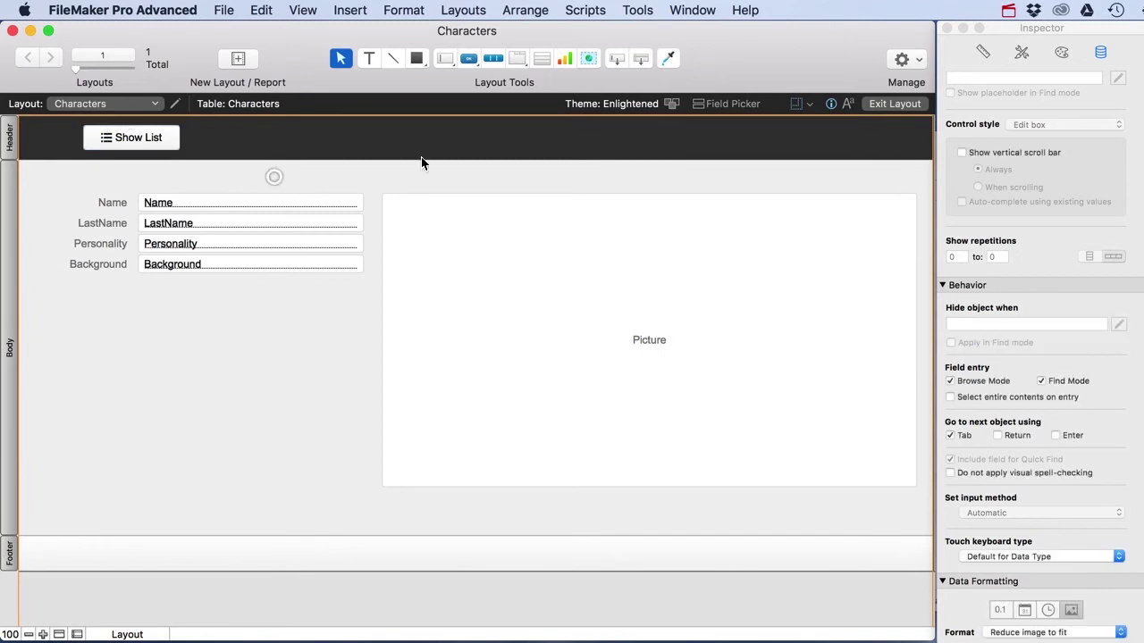
# - Create a new computer list layout named "ListCharacters" that shows records from the Characters table
pyautogui.click(891, 104)
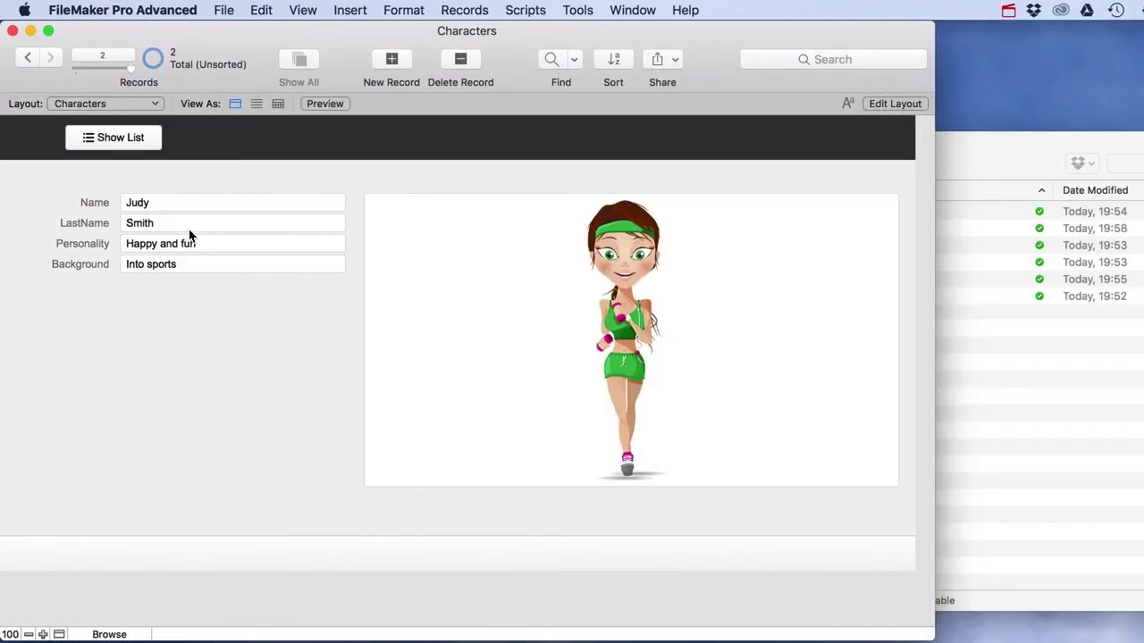
pyautogui.click(896, 104)
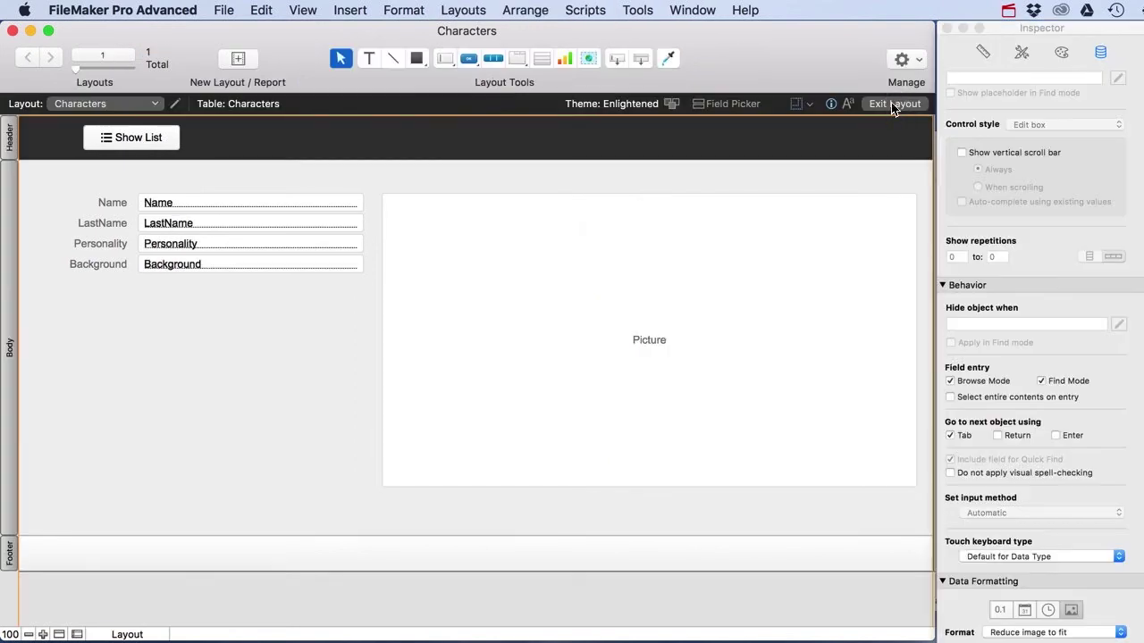
pyautogui.click(237, 58)
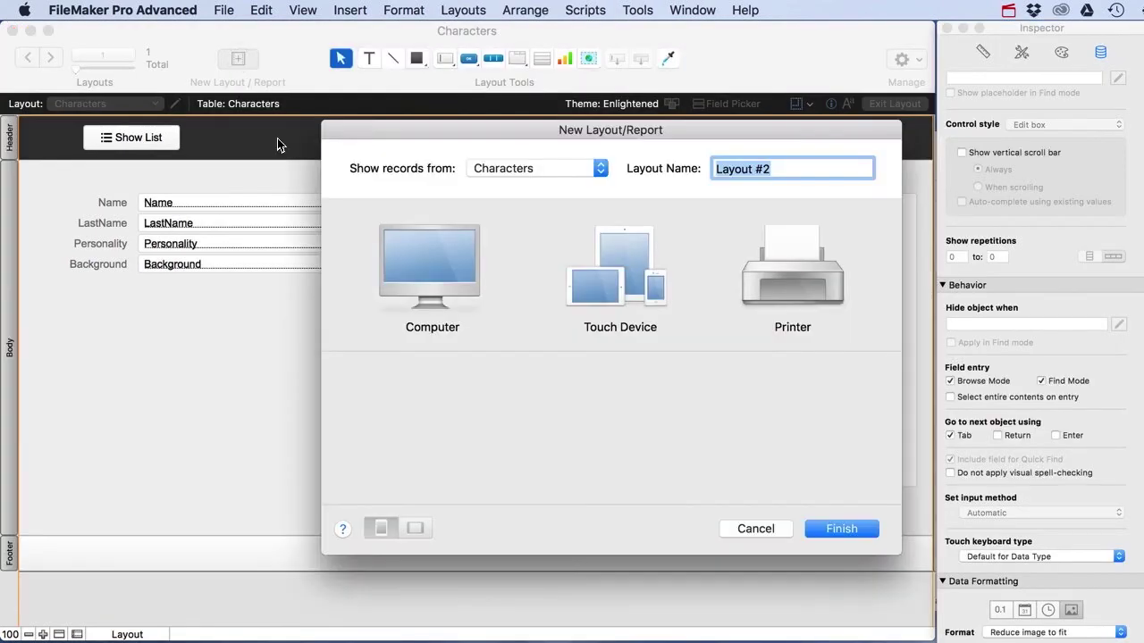
pyautogui.write('ListCharacters')
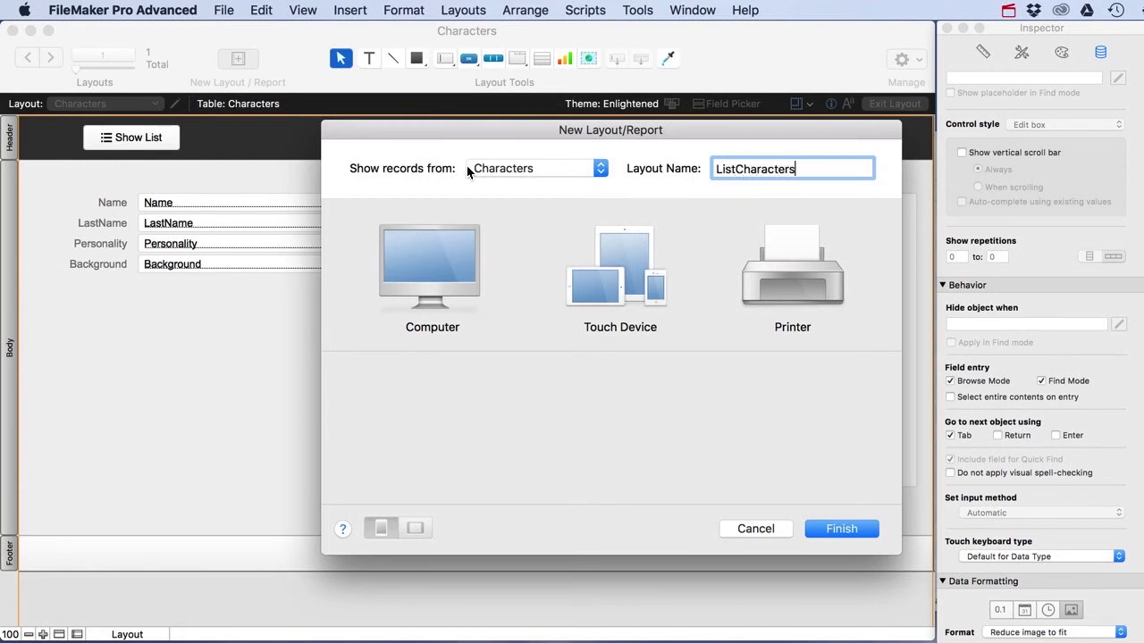
pyautogui.click(433, 273)
pyautogui.click(549, 412)
pyautogui.click(838, 530)
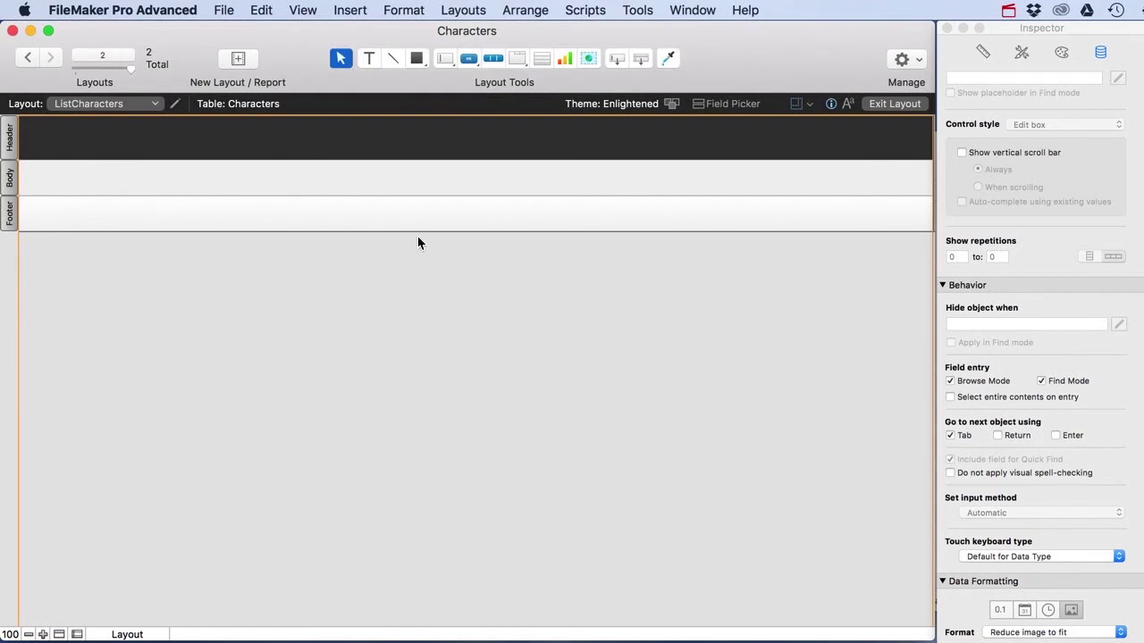
# - Place the Name field with a label in the body of the ListCharacters layout
pyautogui.click(615, 61)
pyautogui.moveTo(616, 61); pyautogui.dragTo(90, 172)
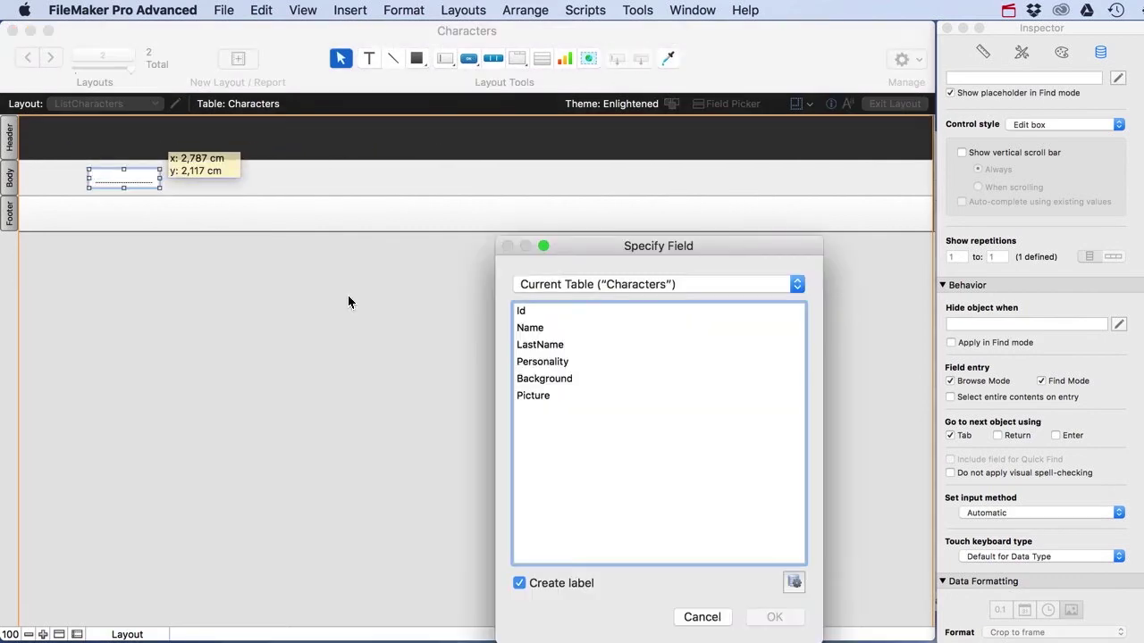
pyautogui.click(529, 331)
pyautogui.click(545, 349)
pyautogui.click(533, 331)
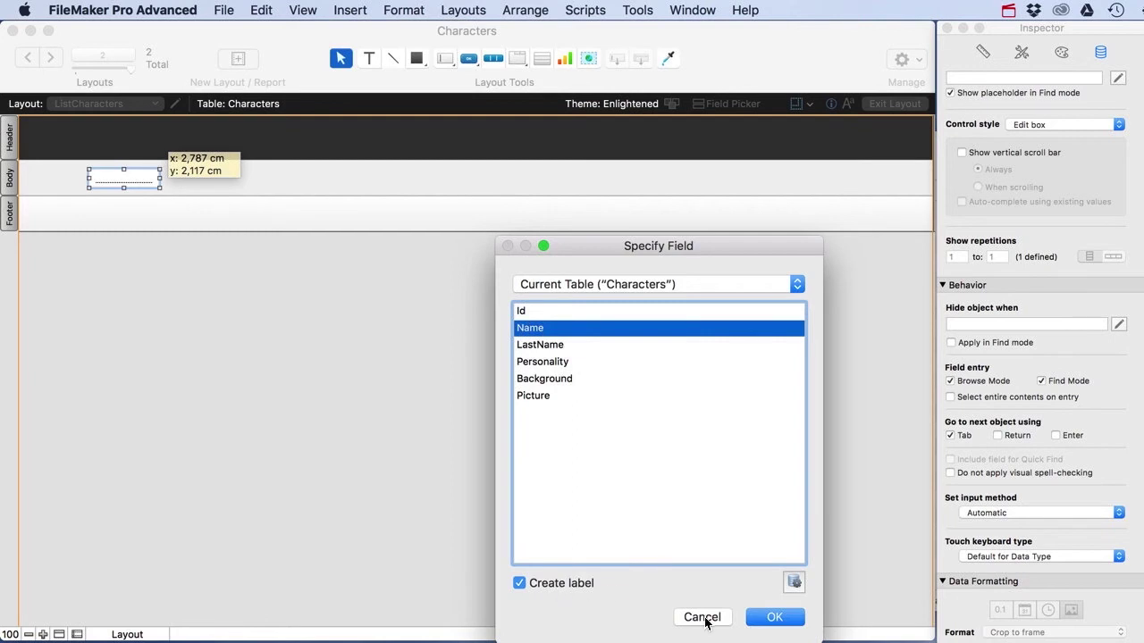
pyautogui.click(776, 617)
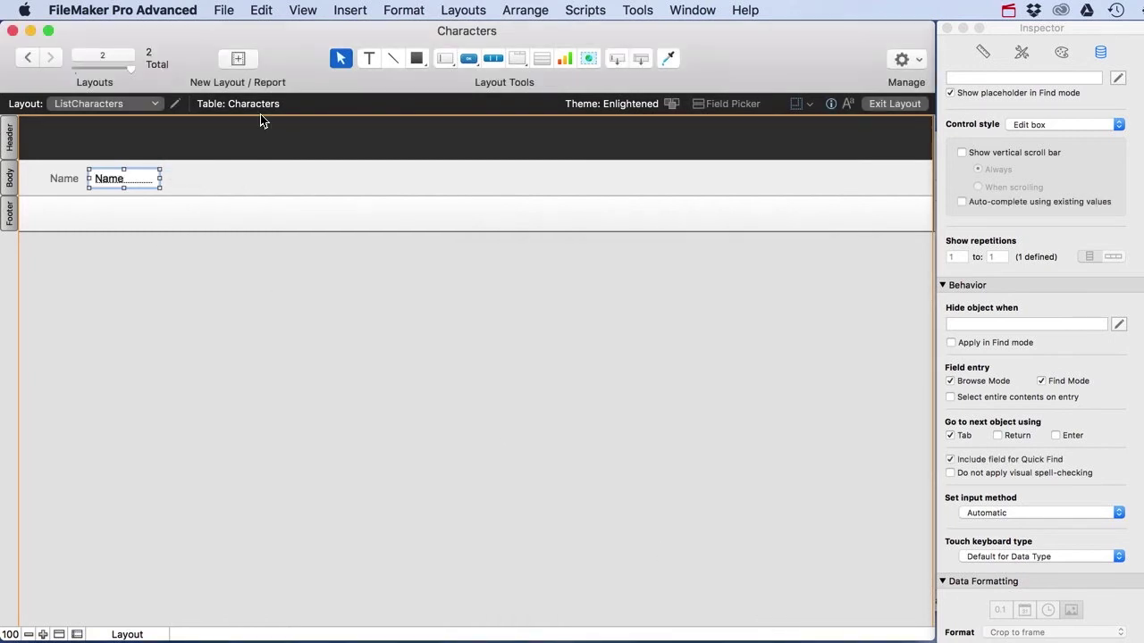
# - Move the Name field's label into the header above the field
pyautogui.click(69, 185)
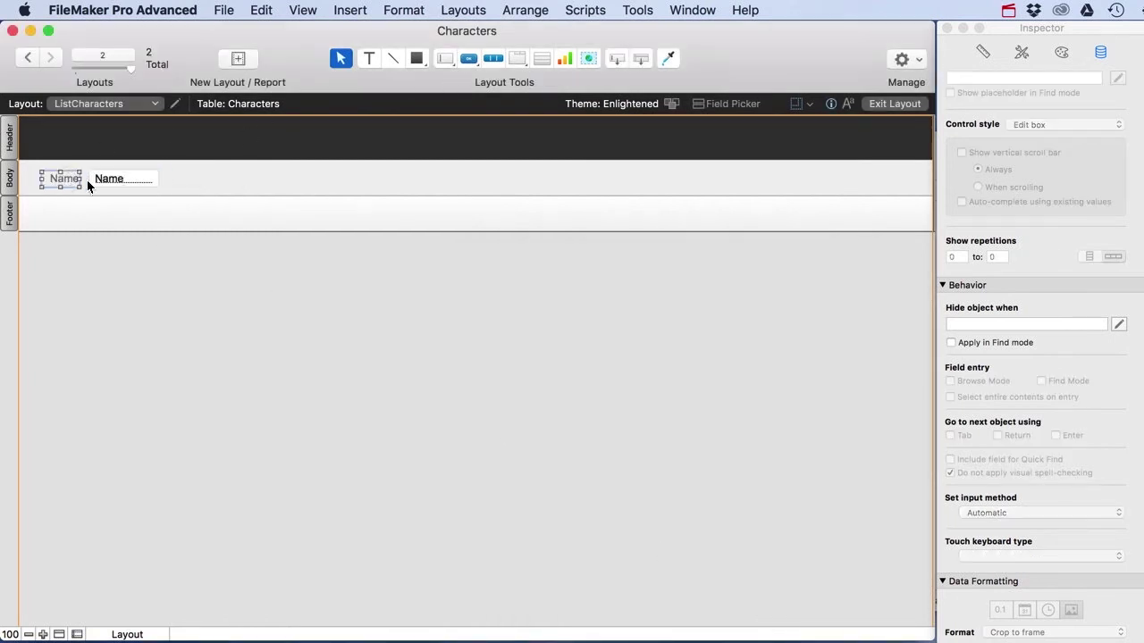
pyautogui.moveTo(59, 177); pyautogui.dragTo(107, 144)
pyautogui.click(201, 180)
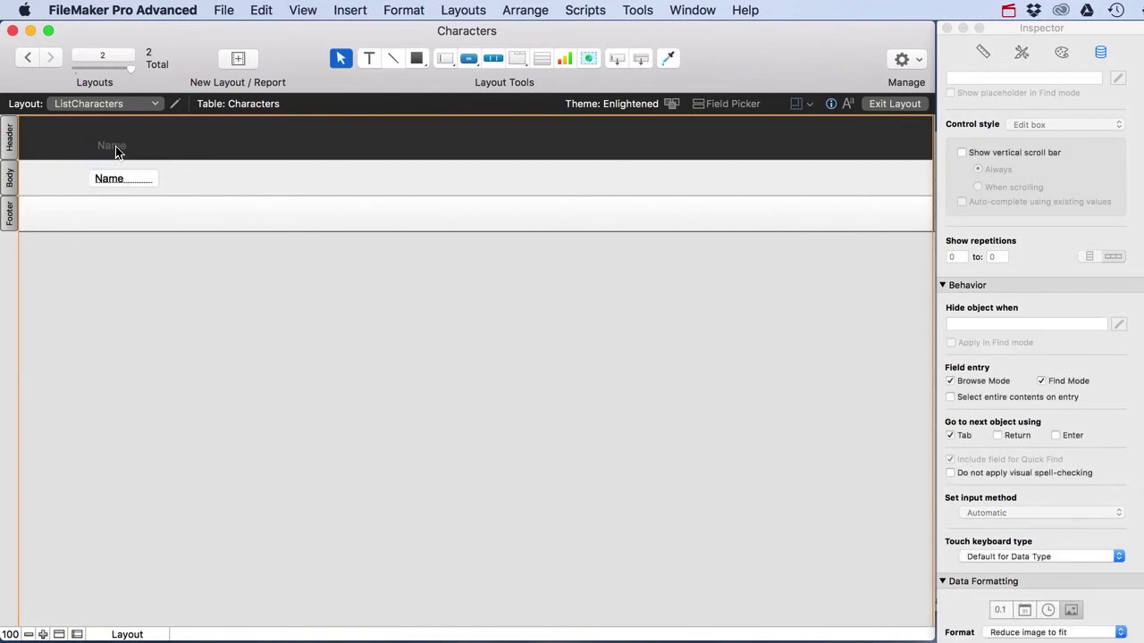
# - Add the text "Name" to the header beside the dim field label
pyautogui.click(368, 58)
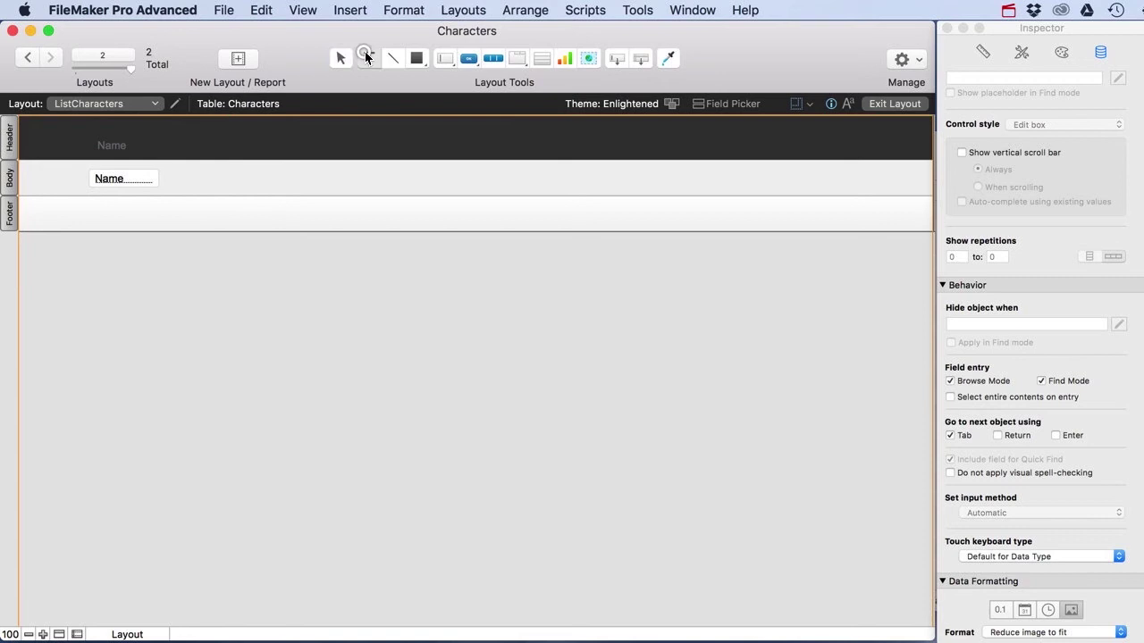
pyautogui.click(153, 146)
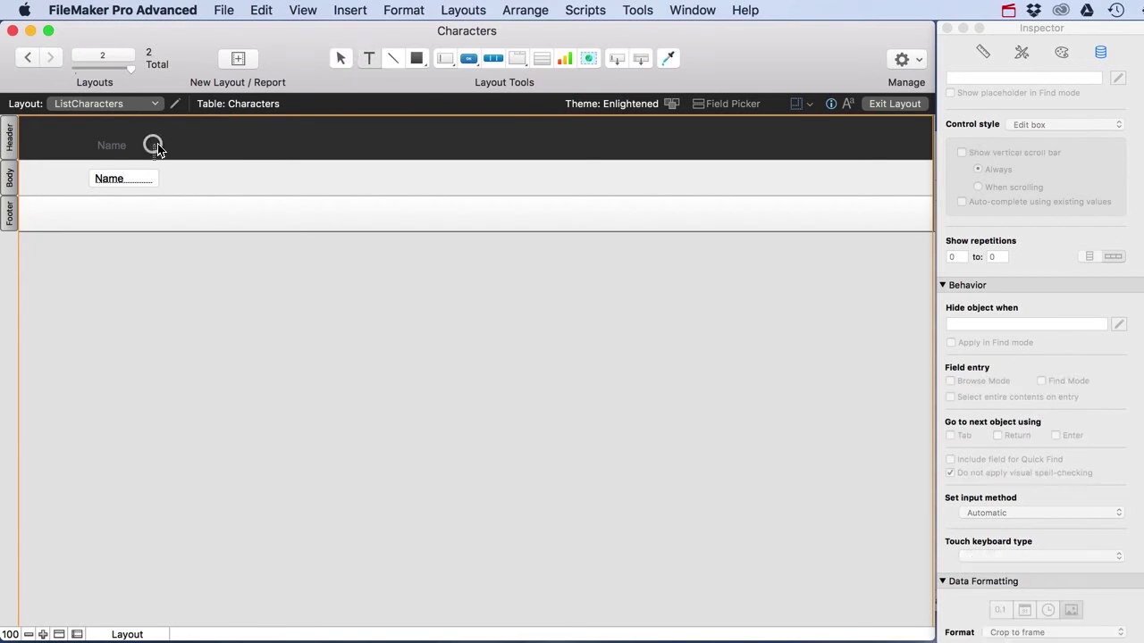
pyautogui.write('Name')
pyautogui.press('Escape')
pyautogui.moveTo(174, 159); pyautogui.dragTo(166, 153)
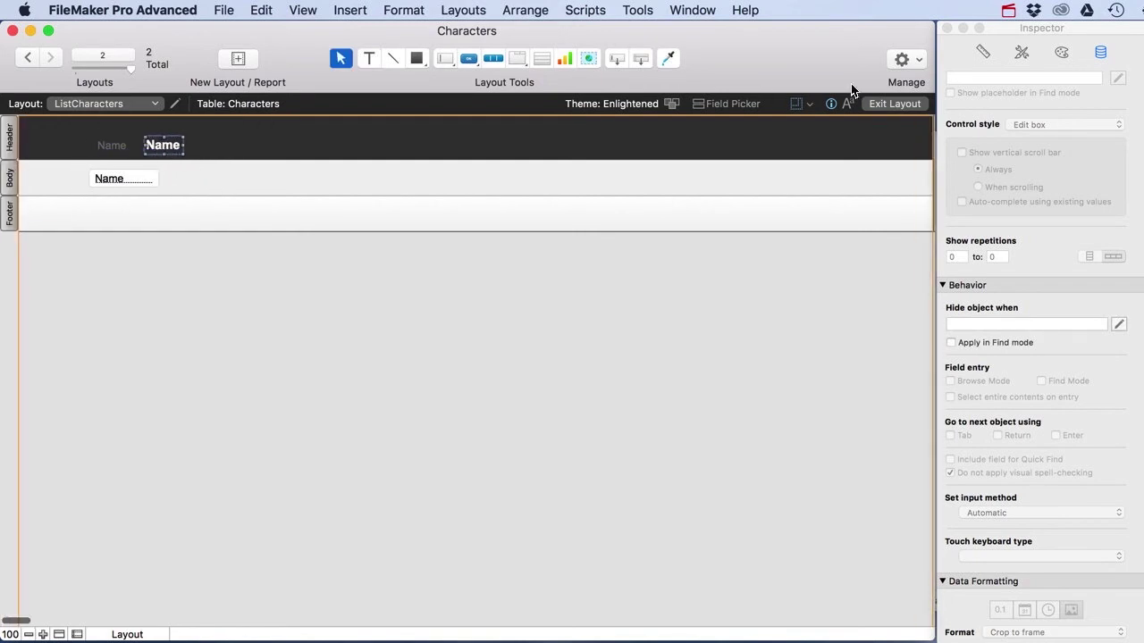
# - Compare the styles of both header texts, remove the dim label, and align the bold "Name" heading above the widened Name field
pyautogui.click(1022, 52)
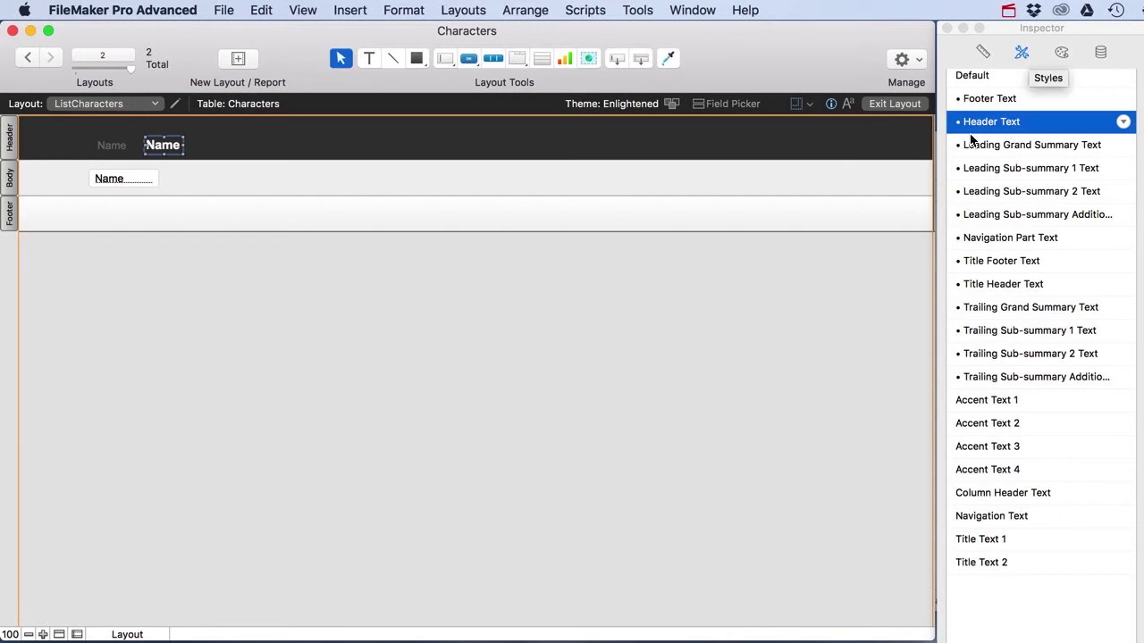
pyautogui.click(114, 146)
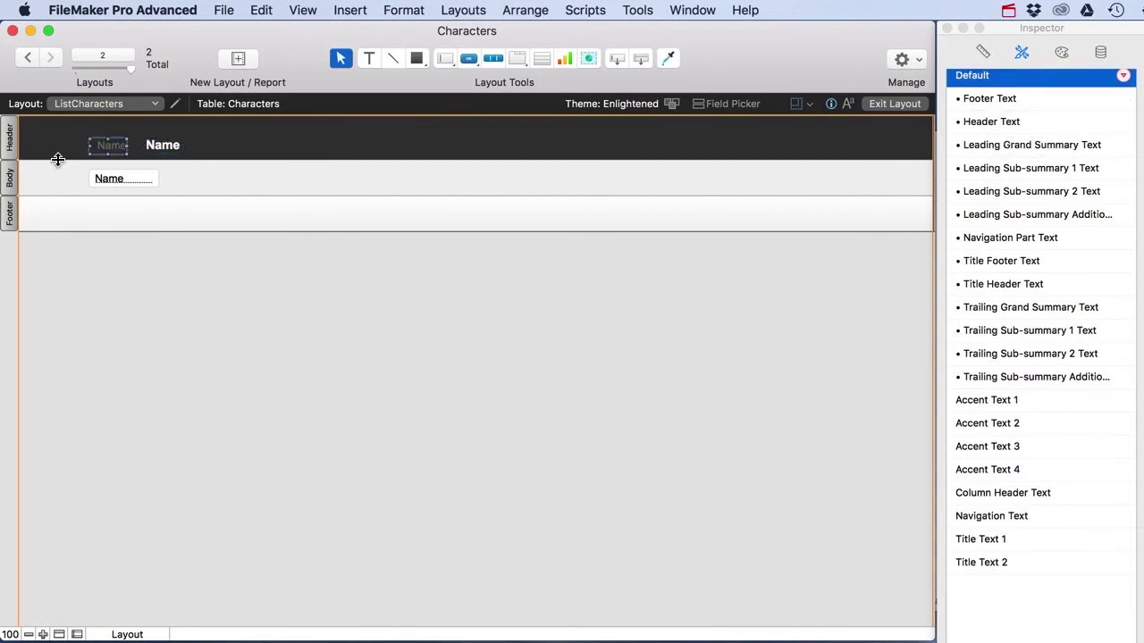
pyautogui.moveTo(119, 148); pyautogui.dragTo(231, 175)
pyautogui.click(153, 182)
pyautogui.moveTo(163, 178); pyautogui.dragTo(107, 147)
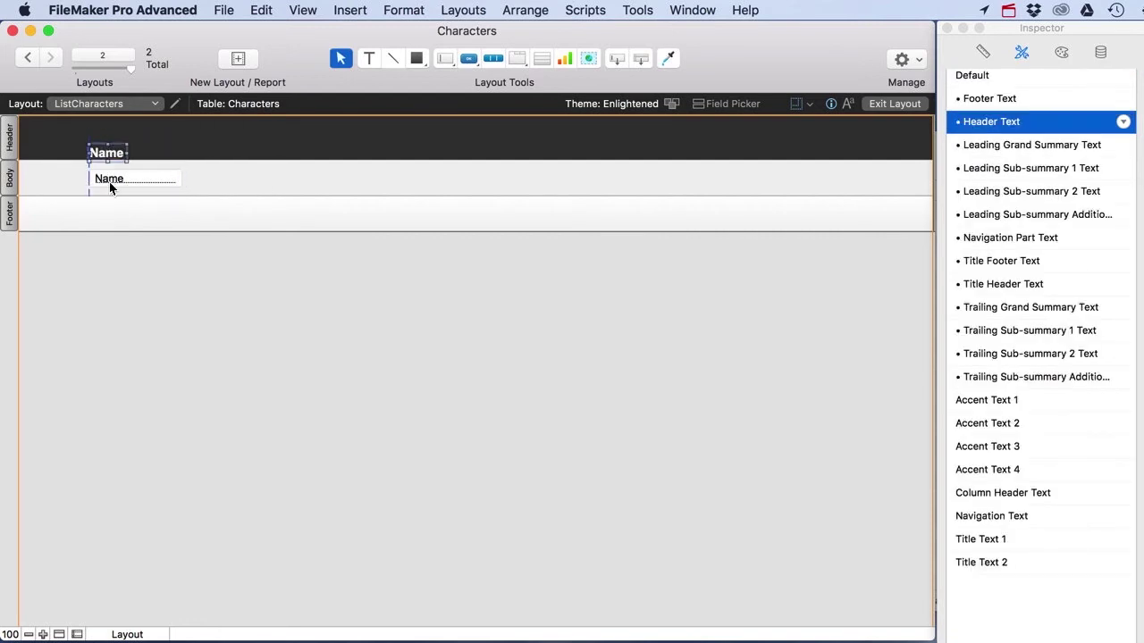
# - Raise the Name field closer to the header and shift the field and its heading together toward the layout's left edge
pyautogui.click(111, 179)
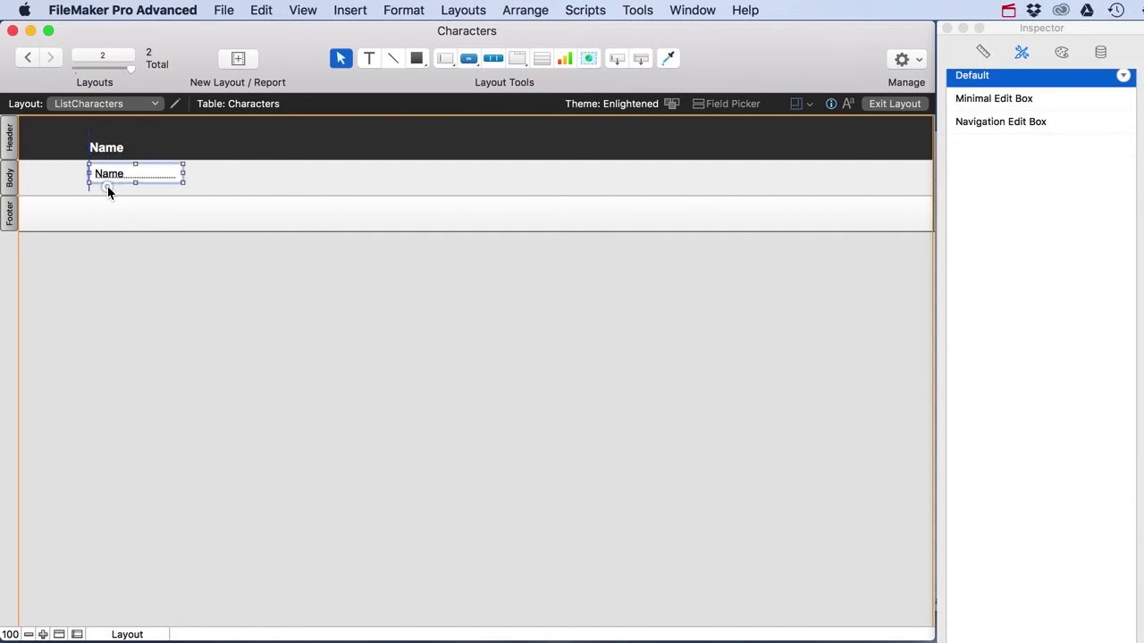
pyautogui.click(108, 187)
pyautogui.click(124, 171)
pyautogui.keyDown('shift'); pyautogui.click(106, 147); pyautogui.keyUp('shift')
pyautogui.press('Left')
pyautogui.press('Left')
pyautogui.press('Left')
pyautogui.press('Left')
pyautogui.press('Left')
pyautogui.press('Left')
pyautogui.press('Left')
pyautogui.press('Left')
pyautogui.press('Left')
pyautogui.press('Left')
pyautogui.press('Left')
pyautogui.press('Left')
pyautogui.press('Left')
pyautogui.press('Left')
pyautogui.press('Left')
pyautogui.press('Left')
pyautogui.press('Left')
pyautogui.press('Left')
pyautogui.press('Left')
pyautogui.press('Left')
pyautogui.press('Left')
pyautogui.press('Left')
pyautogui.press('Left')
pyautogui.press('Left')
pyautogui.press('Left')
pyautogui.press('Left')
# - Duplicate the Name heading and field to their right, leaving a small gap between the two columns
pyautogui.scroll(-1, 107, 132)
pyautogui.moveTo(87, 166); pyautogui.dragTo(186, 165)
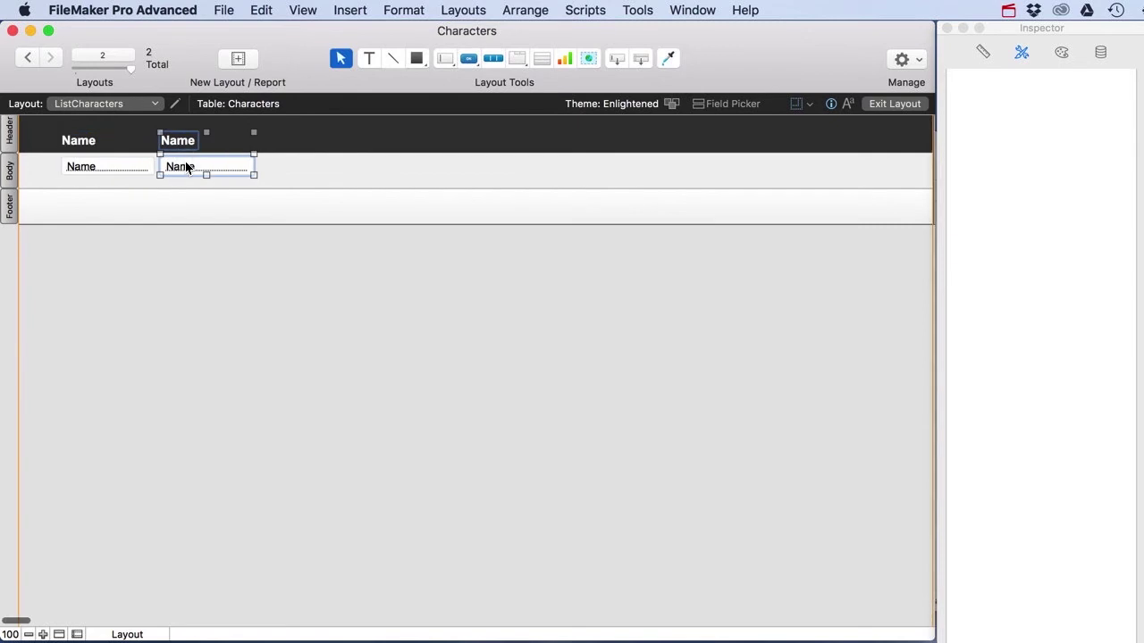
pyautogui.press('Left')
pyautogui.press('Left')
pyautogui.press('Left')
pyautogui.press('Left')
pyautogui.press('Left')
pyautogui.press('Left')
pyautogui.press('Left')
pyautogui.press('Left')
pyautogui.press('Left')
pyautogui.press('Left')
pyautogui.press('Right')
pyautogui.press('Right')
pyautogui.press('Right')
pyautogui.press('Right')
pyautogui.press('Right')
pyautogui.press('Right')
pyautogui.press('Right')
pyautogui.press('Right')
pyautogui.press('Right')
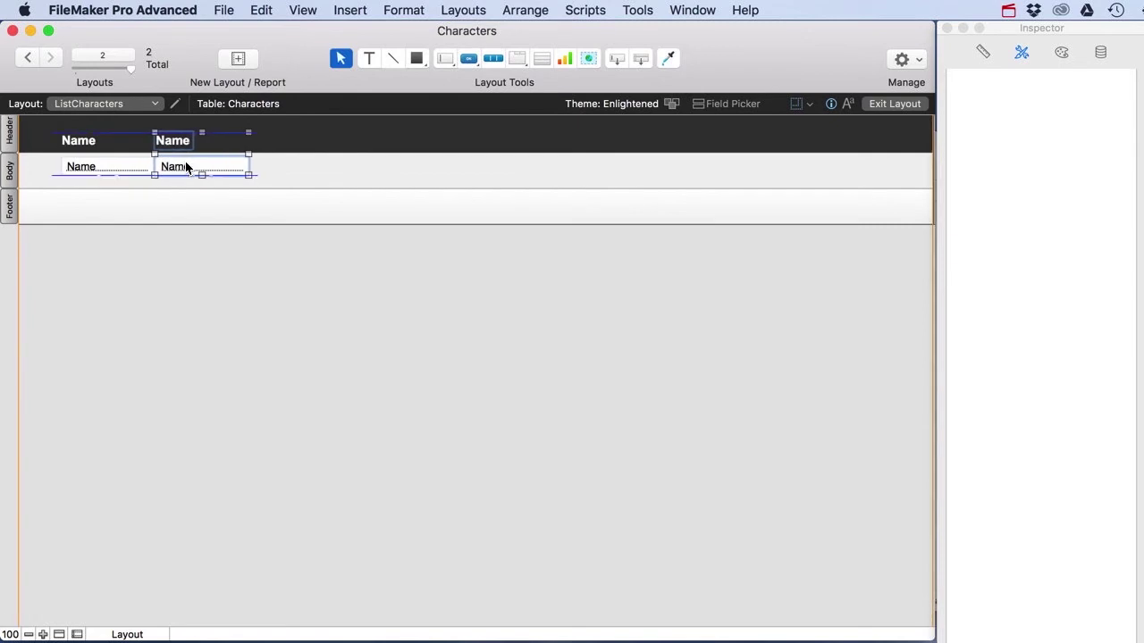
pyautogui.press('Left')
pyautogui.press('Left')
pyautogui.press('Left')
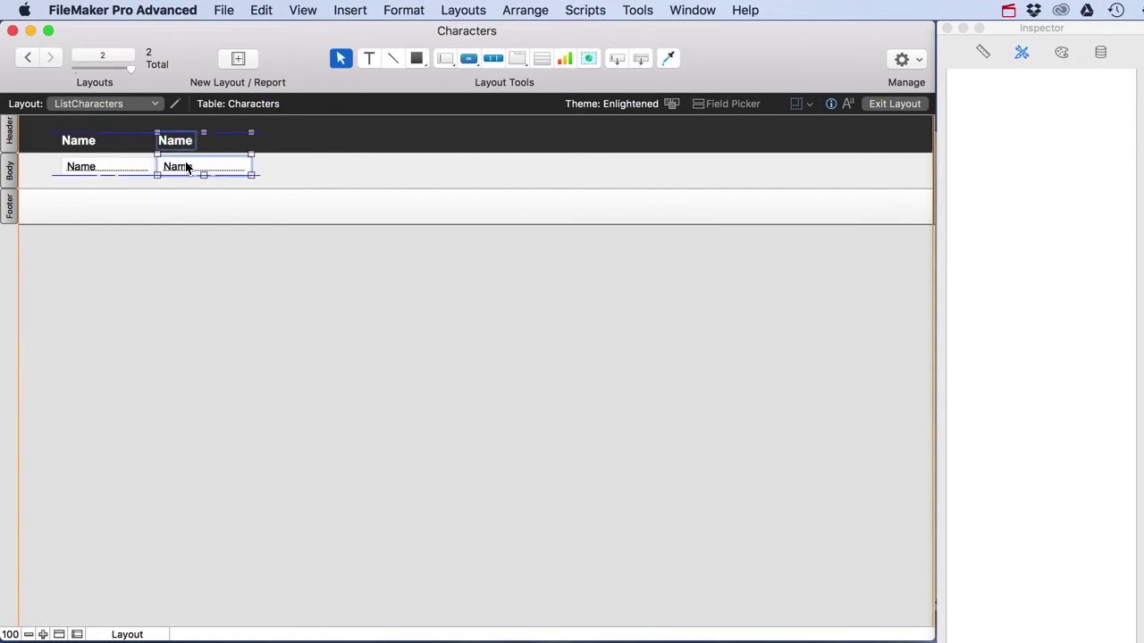
# - Assign the duplicated field to LastName and change its heading to "Last Name"
pyautogui.click(291, 174)
pyautogui.doubleClick(194, 169)
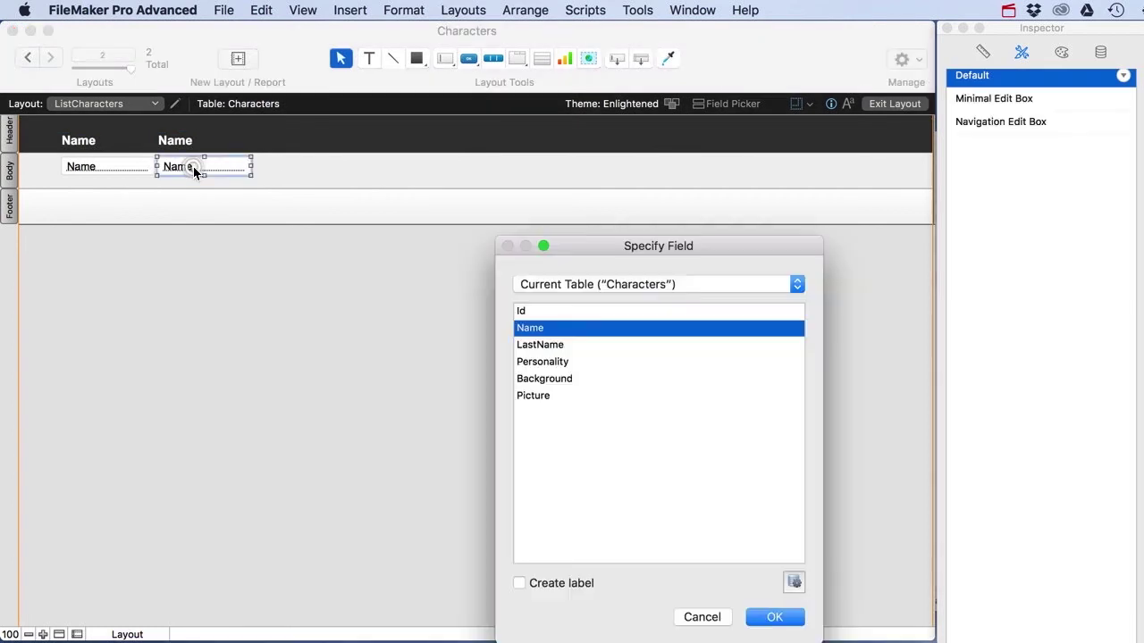
pyautogui.doubleClick(552, 345)
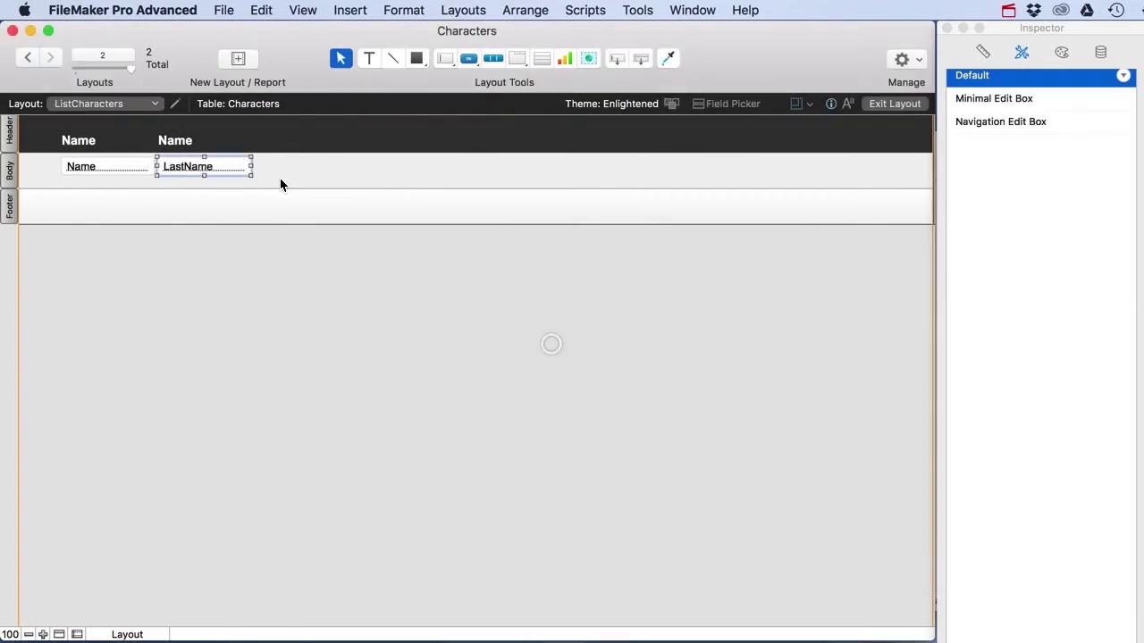
pyautogui.click(181, 145)
pyautogui.doubleClick(181, 143)
pyautogui.write('Last Name')
pyautogui.press('Escape')
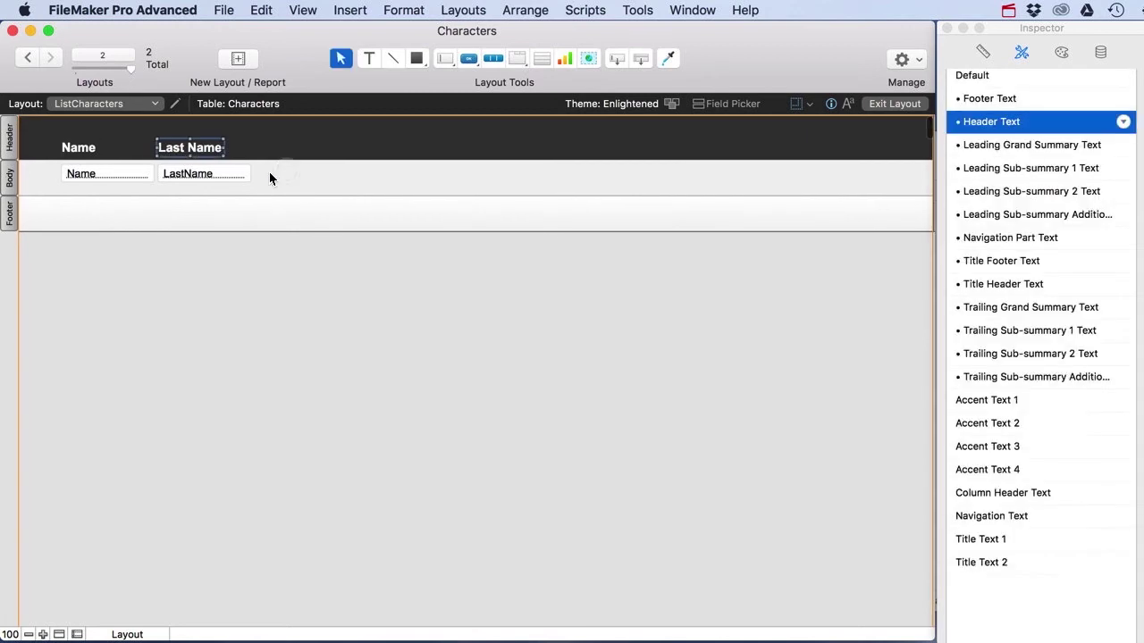
# - Widen the LastName field by extending its right edge
pyautogui.click(260, 173)
pyautogui.moveTo(250, 173); pyautogui.dragTo(280, 174)
pyautogui.click(338, 183)
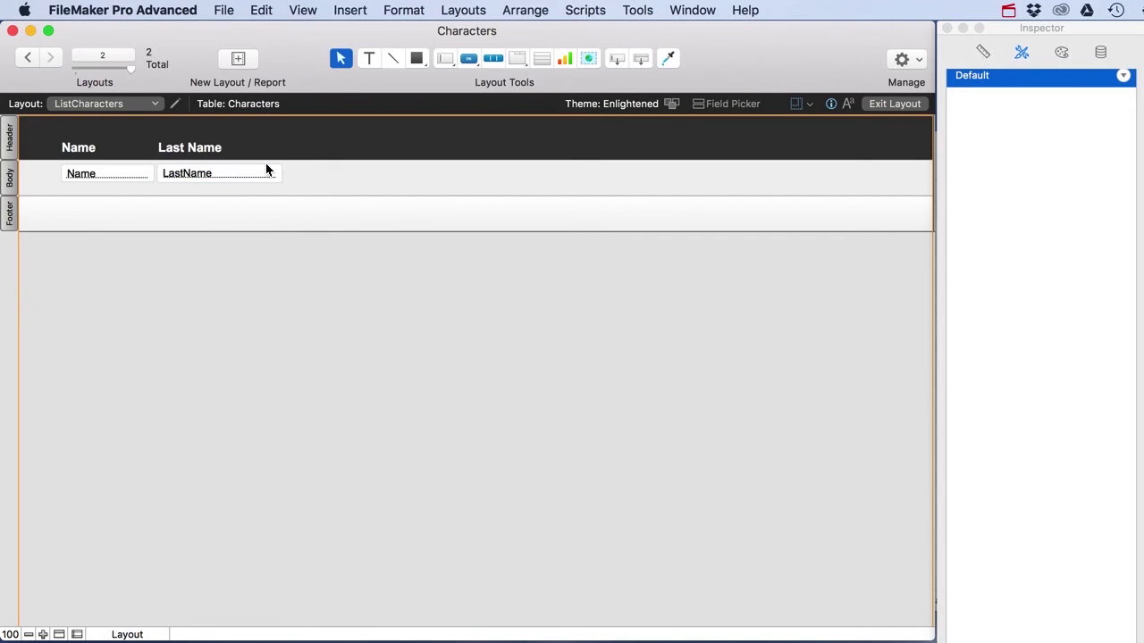
# - Duplicate the Last Name heading and field as a third column and assign the new field to Personality
pyautogui.moveTo(308, 177)
pyautogui.mouseDown()
pyautogui.moveTo(181, 154)
pyautogui.moveTo(337, 188)
pyautogui.moveTo(329, 179)
pyautogui.mouseUp()
pyautogui.doubleClick(324, 177)
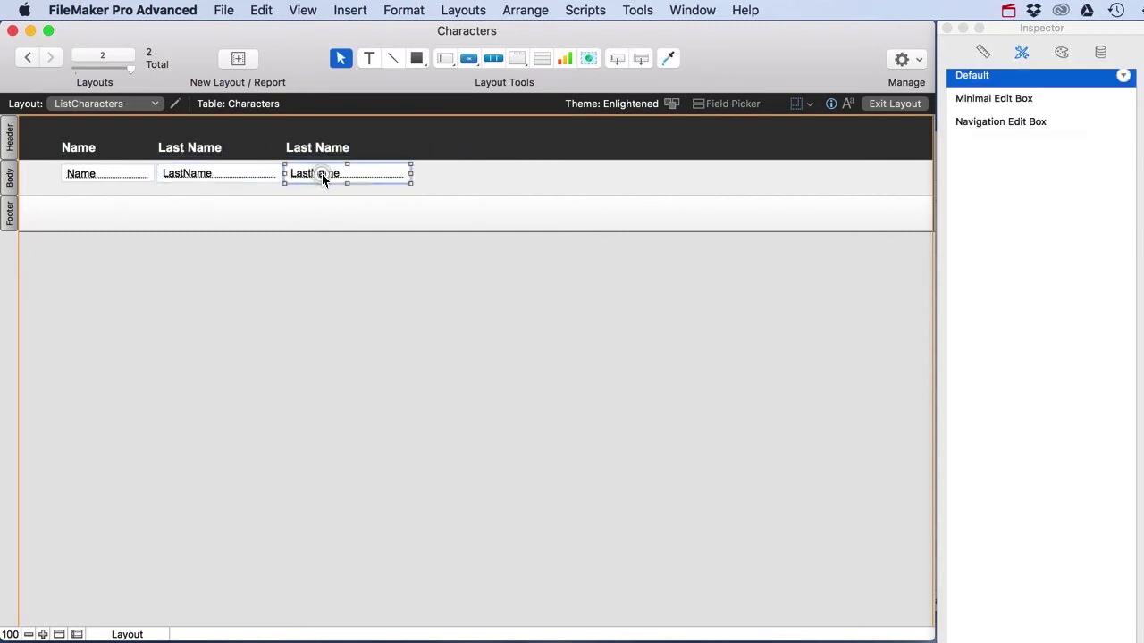
pyautogui.click(543, 362)
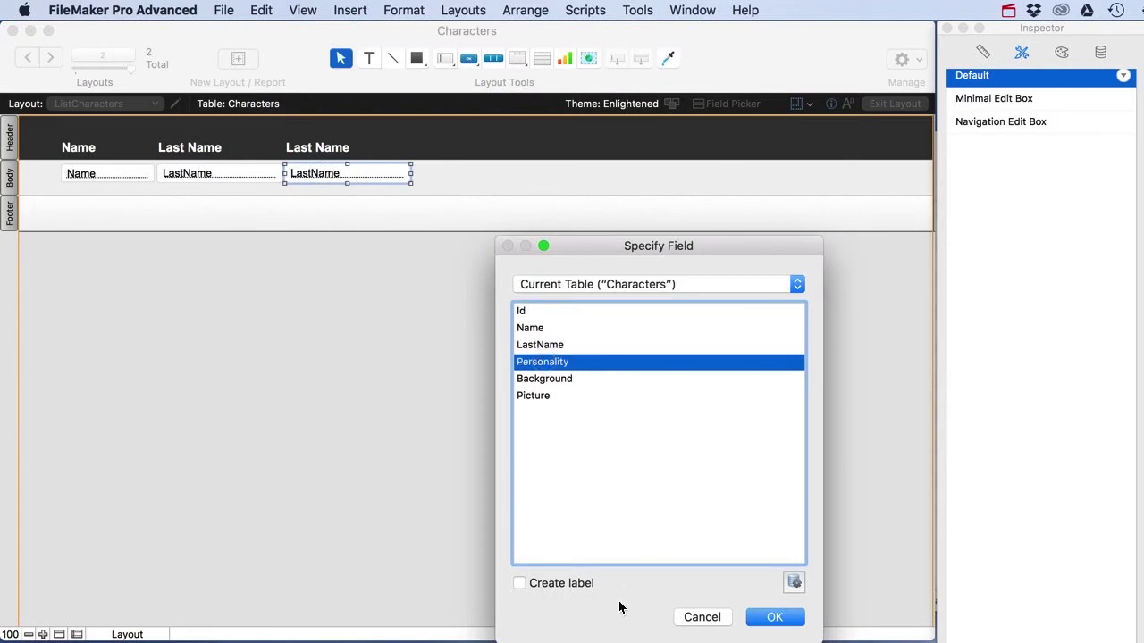
pyautogui.click(774, 618)
# - Change the third column's heading to "Personality" and widen the Personality field to fit longer text
pyautogui.click(336, 149)
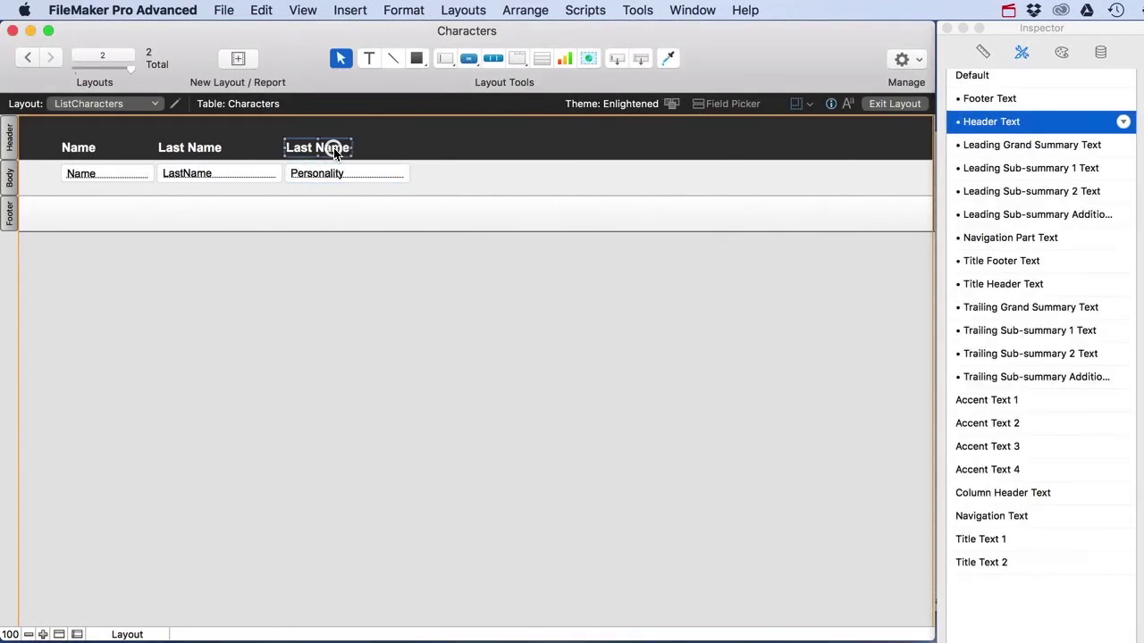
pyautogui.doubleClick(336, 149)
pyautogui.write('Personality')
pyautogui.click(457, 187)
pyautogui.click(406, 177)
pyautogui.moveTo(409, 174); pyautogui.dragTo(495, 173)
pyautogui.click(736, 136)
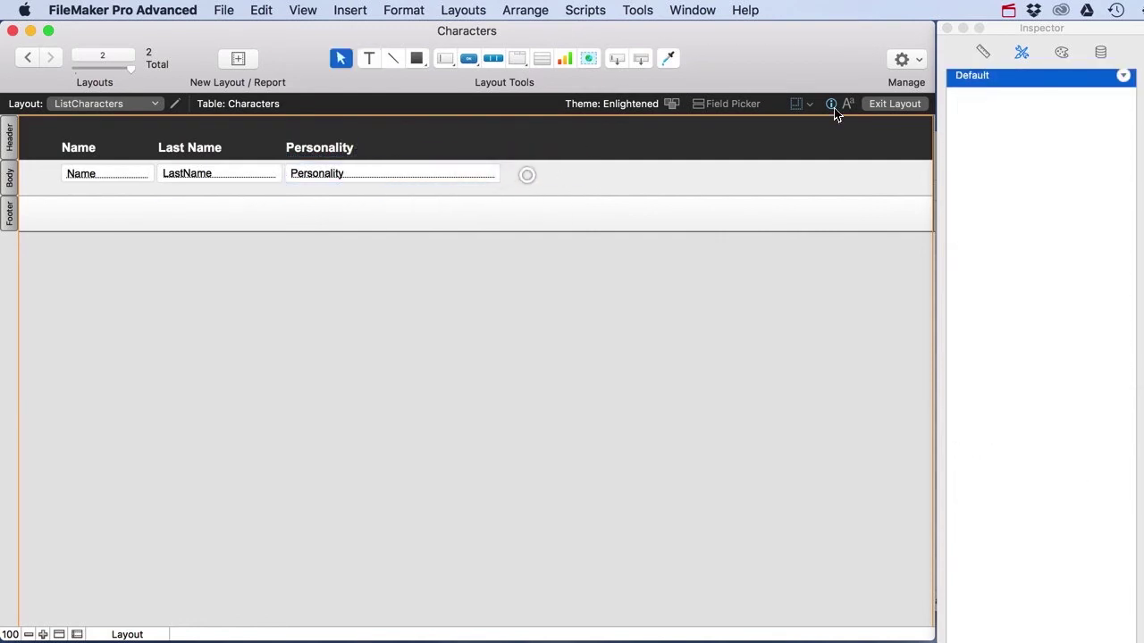
# - Check the list with its records, and shorten the layout's body so the rows sit closer together
pyautogui.click(884, 104)
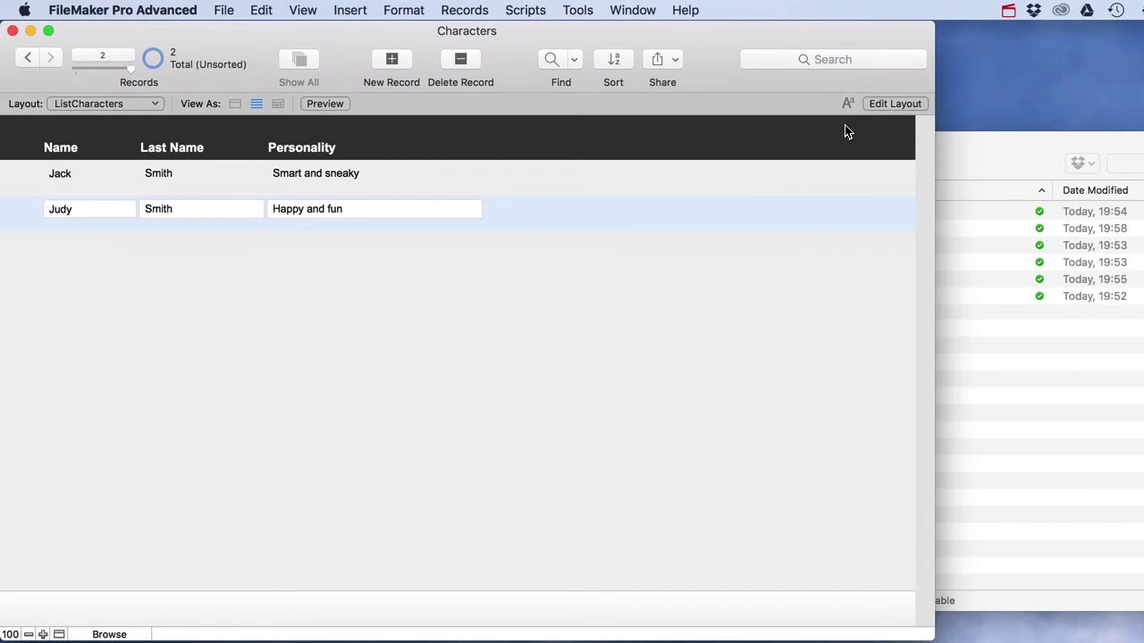
pyautogui.click(904, 105)
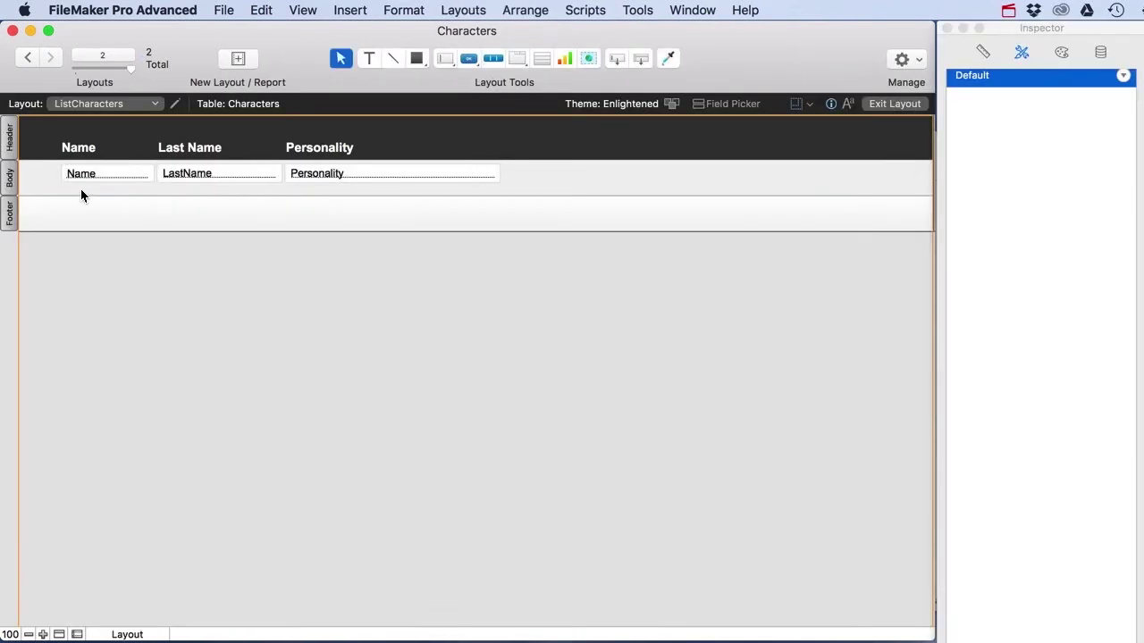
pyautogui.moveTo(73, 193)
pyautogui.mouseDown()
pyautogui.moveTo(73, 181)
pyautogui.moveTo(83, 184)
pyautogui.mouseUp()
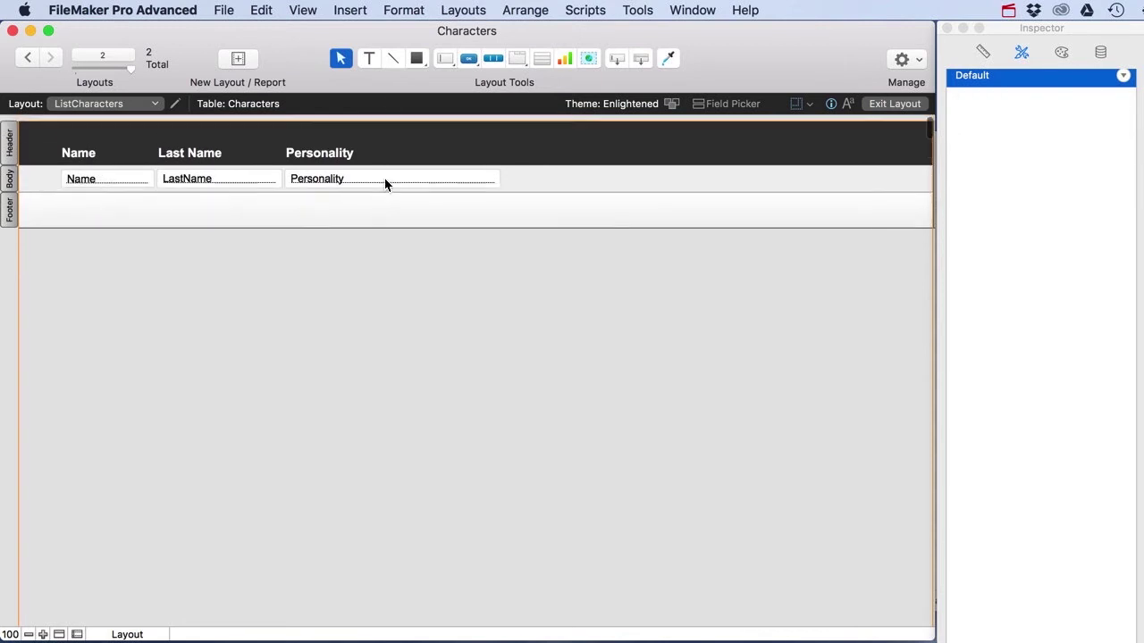
# - Add the title text "Character List" to the header of the ListCharacters layout
pyautogui.click(369, 56)
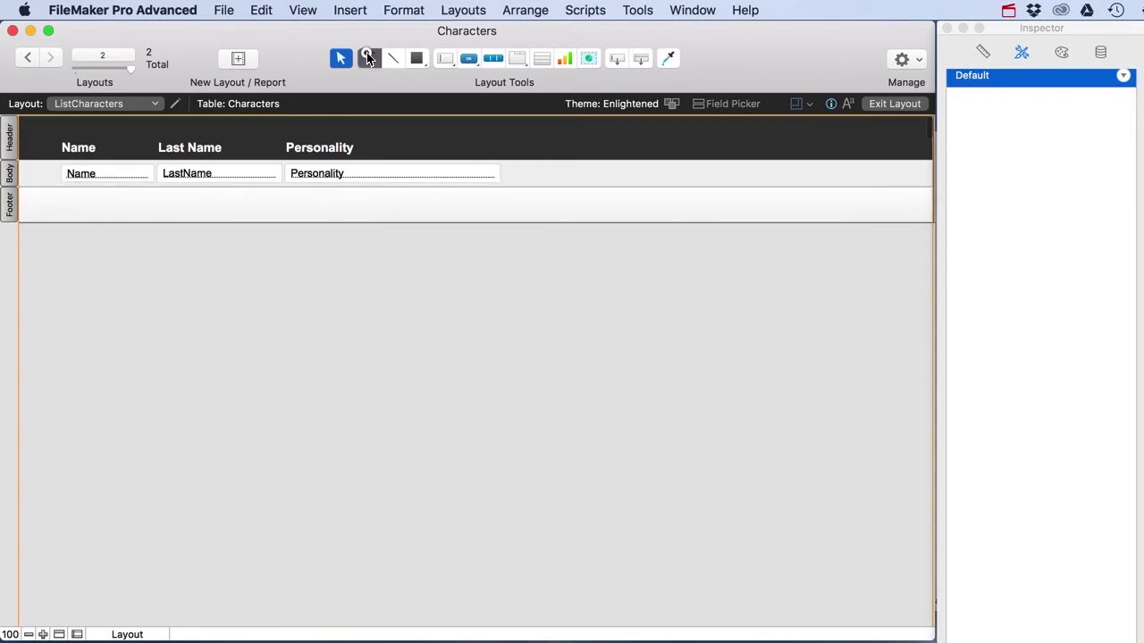
pyautogui.click(765, 143)
pyautogui.write('Character List')
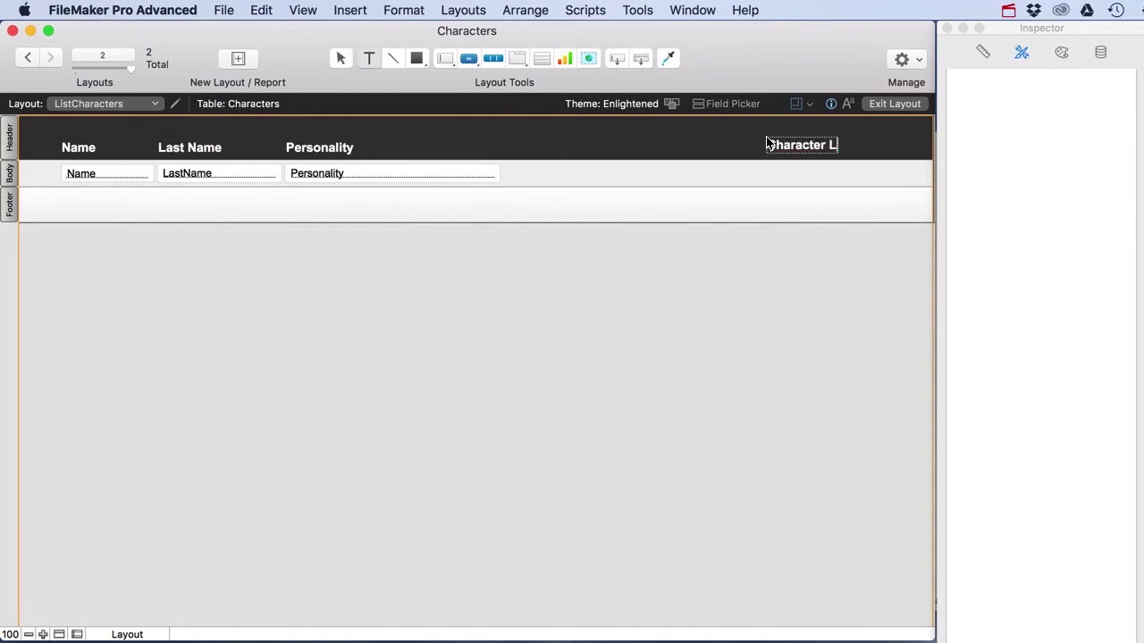
# - Right-align the Character List title, set its size to 24 pt, and reposition it within the header's right side
pyautogui.click(847, 104)
pyautogui.click(531, 127)
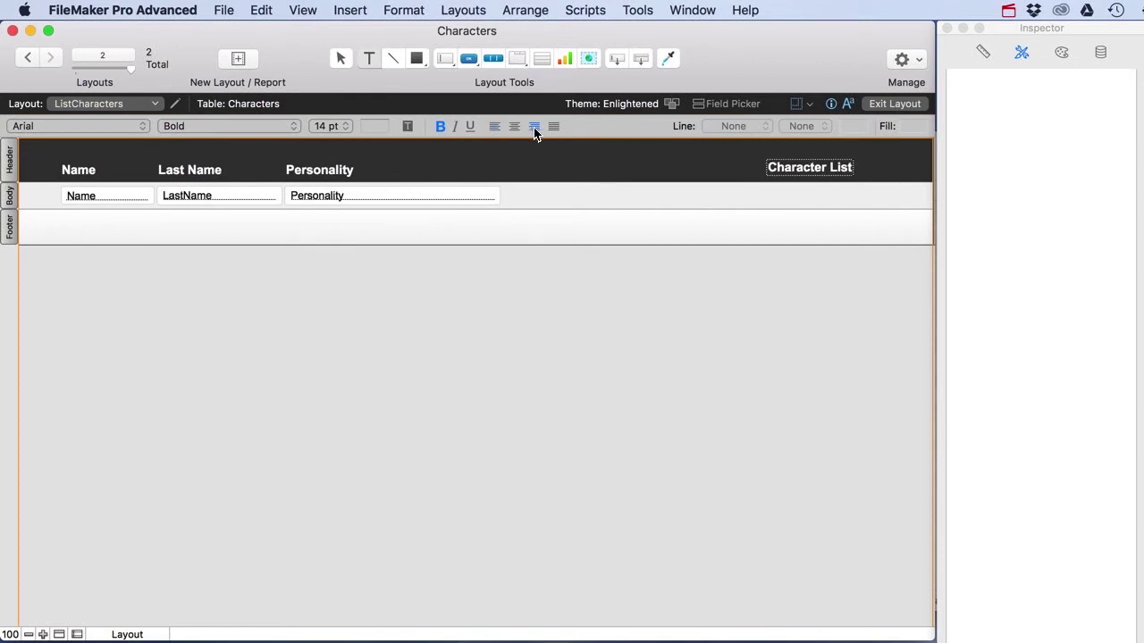
pyautogui.click(345, 128)
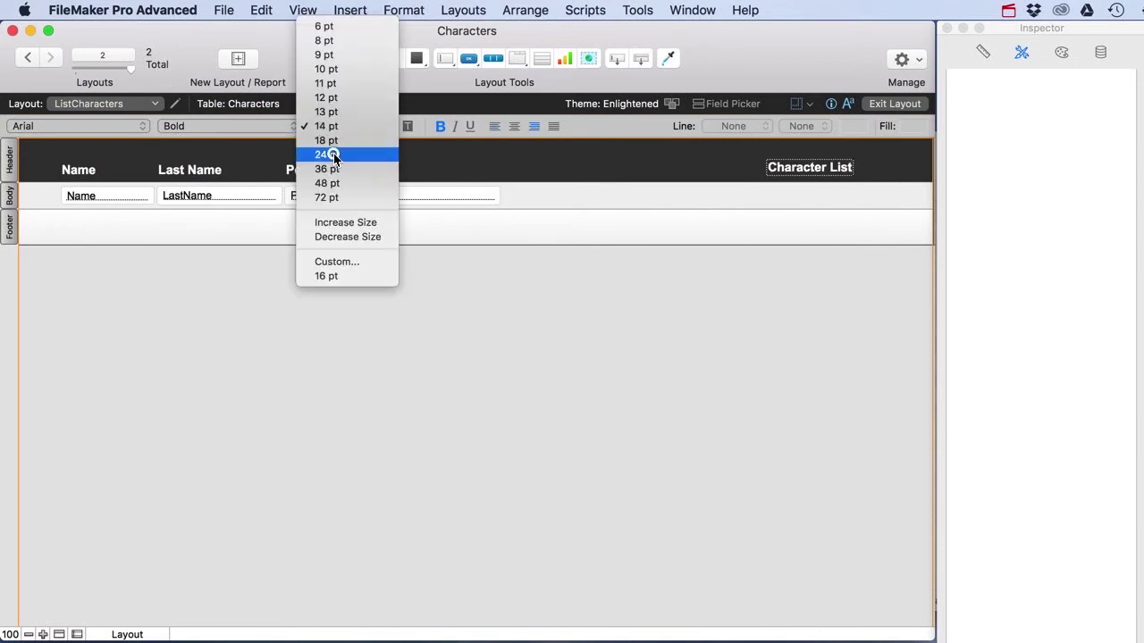
pyautogui.click(332, 153)
pyautogui.click(710, 168)
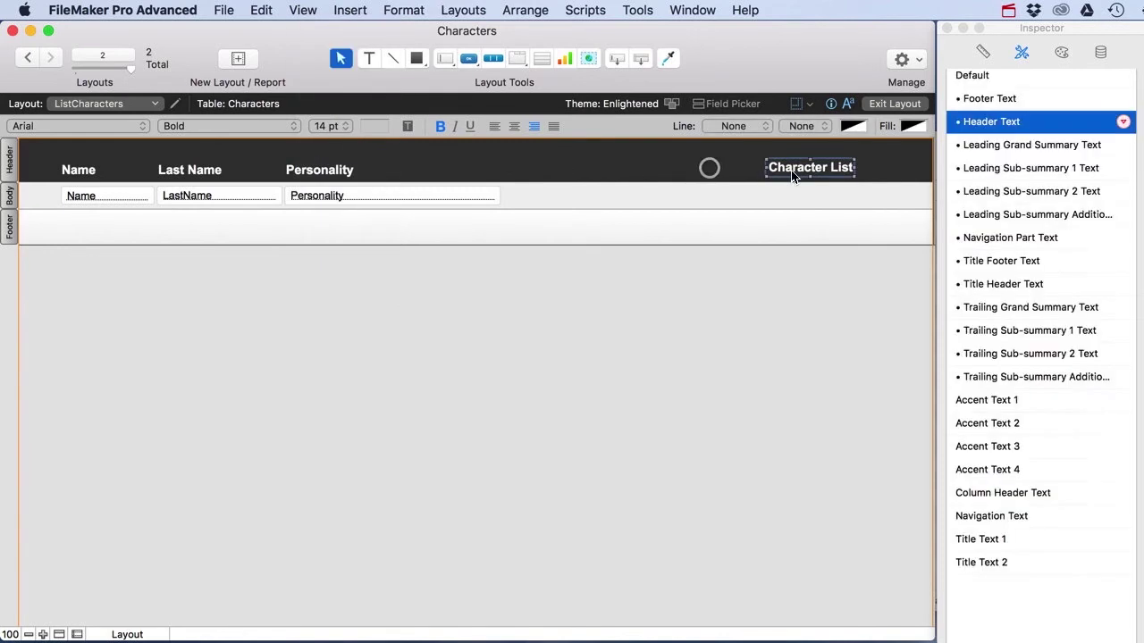
pyautogui.click(332, 125)
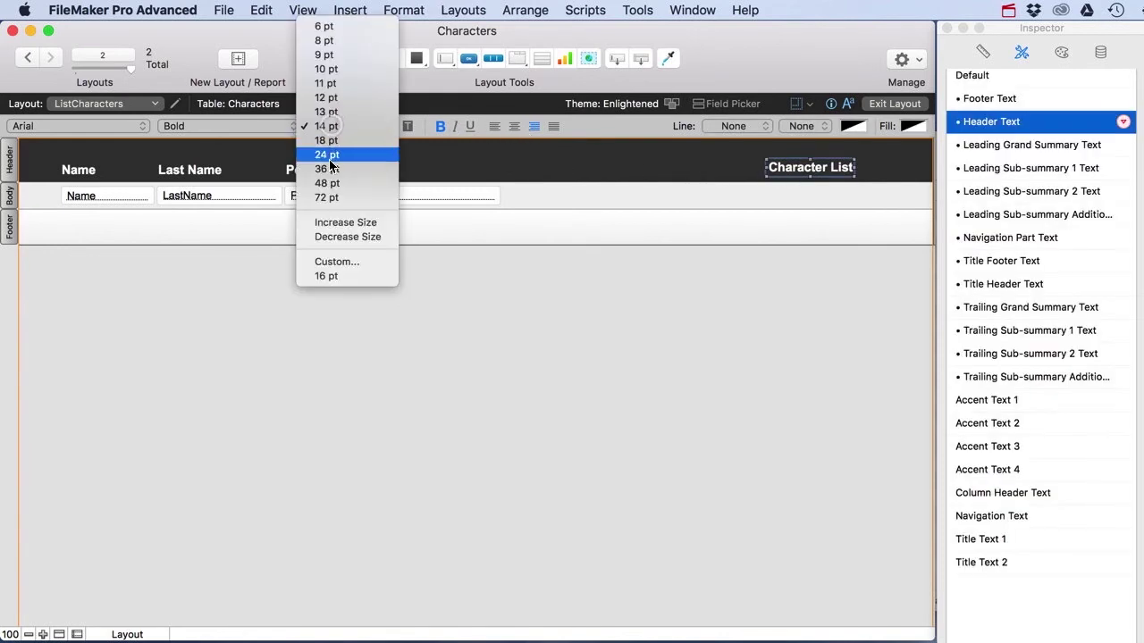
pyautogui.click(327, 155)
pyautogui.moveTo(755, 179); pyautogui.dragTo(814, 166)
# - View the finished list with its records and move back and forth between the two records
pyautogui.click(910, 103)
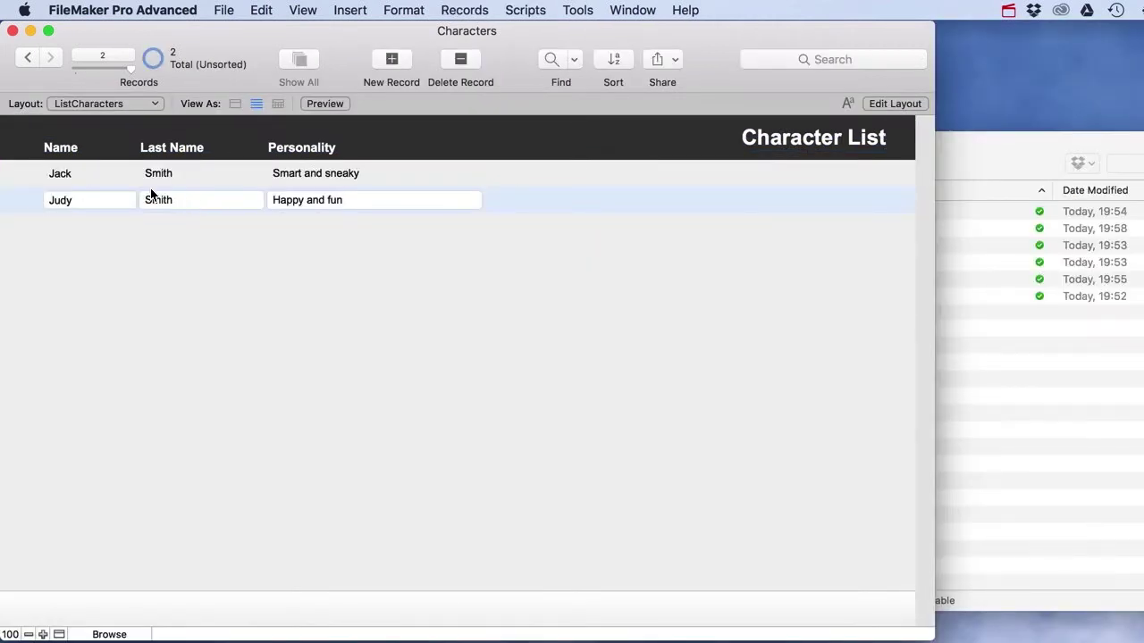
pyautogui.click(28, 57)
pyautogui.click(51, 59)
# - Draw a button labelled "Show Details" in the layout body to the right of the Personality field
pyautogui.click(896, 104)
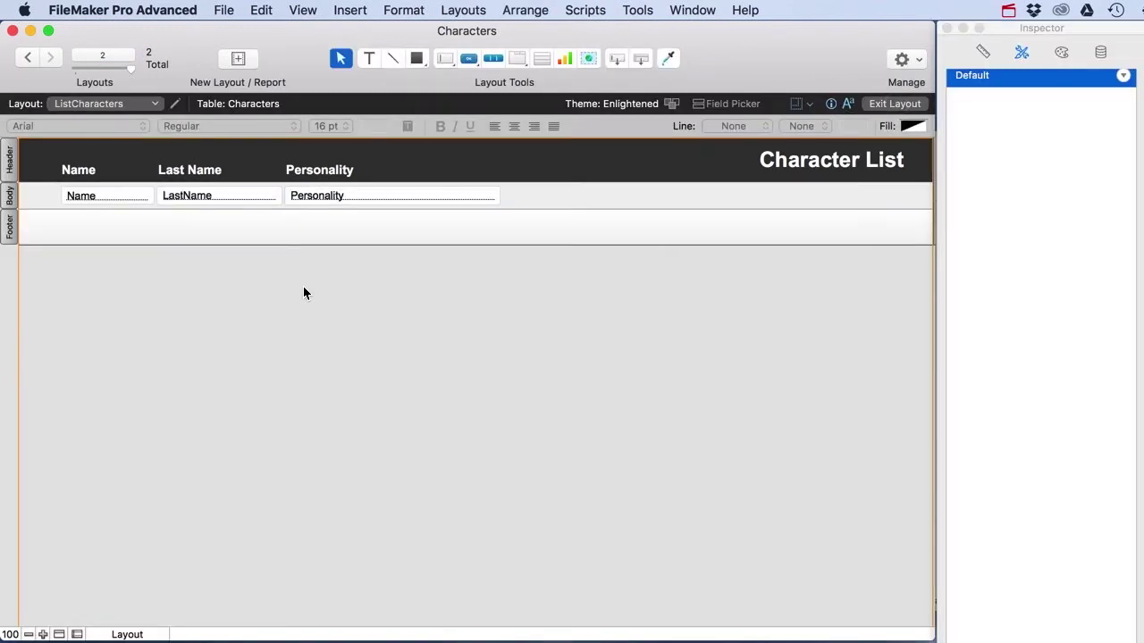
pyautogui.click(134, 197)
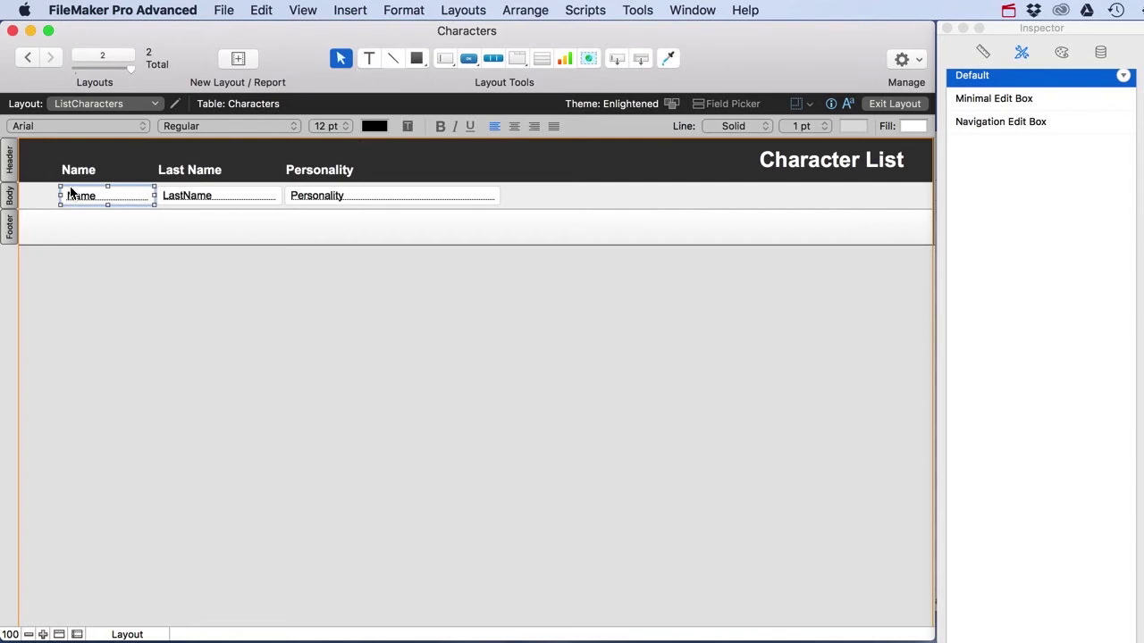
pyautogui.click(188, 201)
pyautogui.click(130, 196)
pyautogui.click(466, 57)
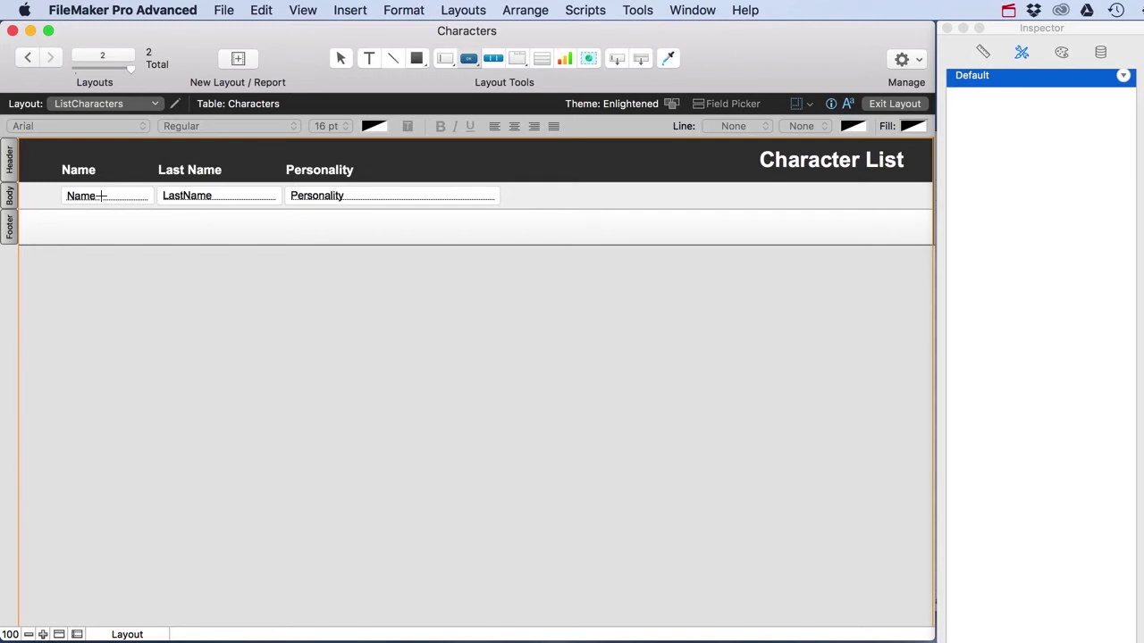
pyautogui.moveTo(508, 187); pyautogui.dragTo(636, 200)
pyautogui.write('Show Details')
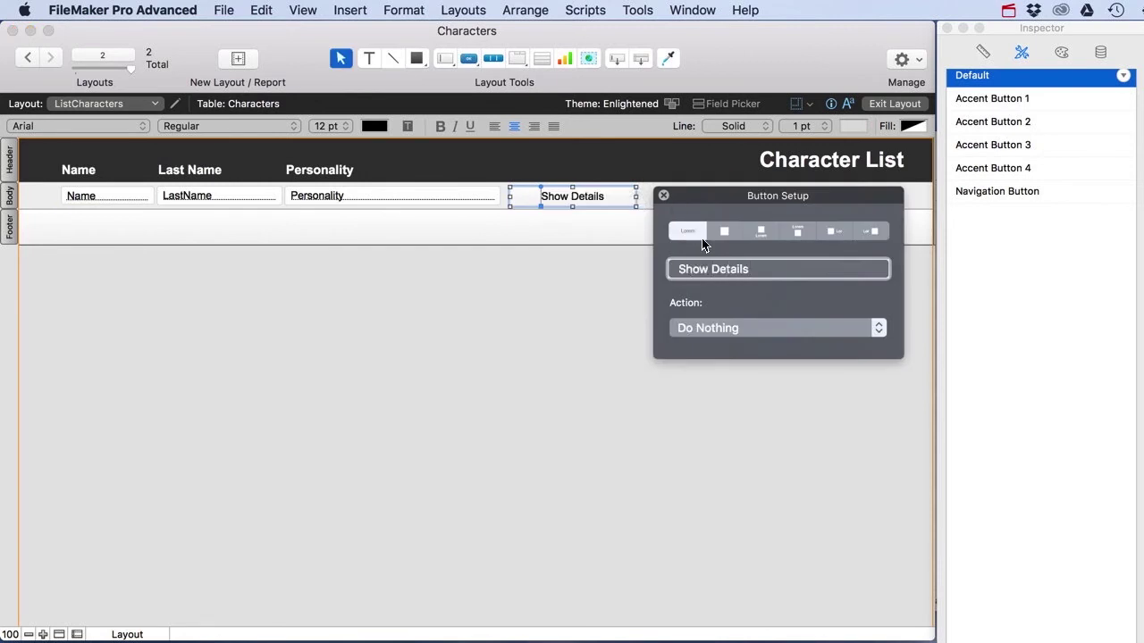
# - Give the Show Details button the single step Go to Layout "Characters" and enable the hand cursor over it
pyautogui.click(724, 331)
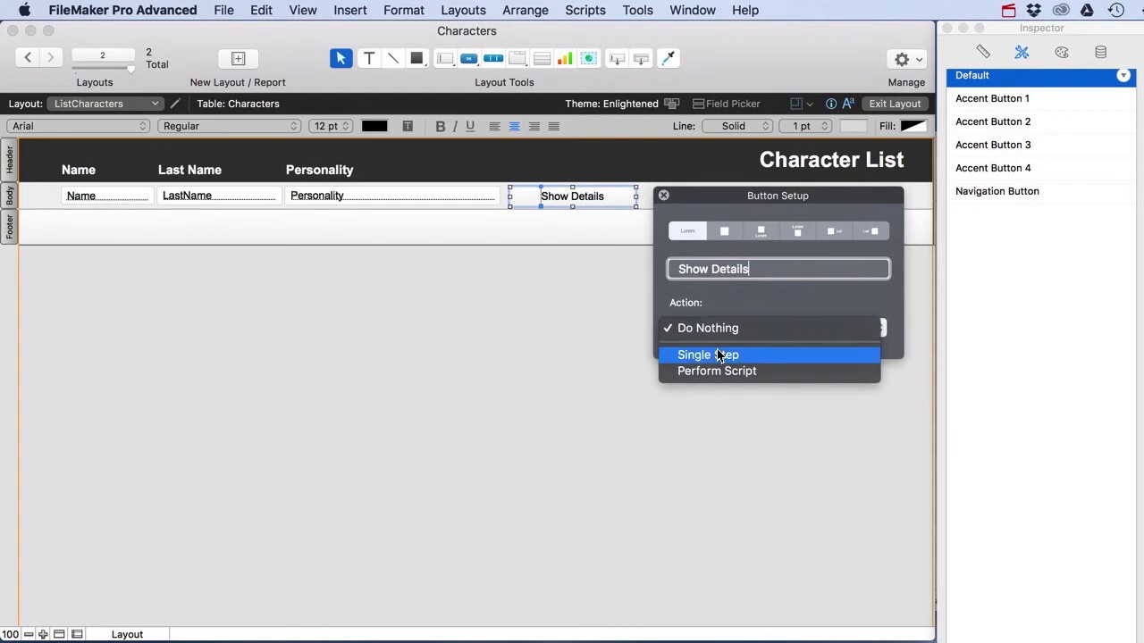
pyautogui.click(713, 356)
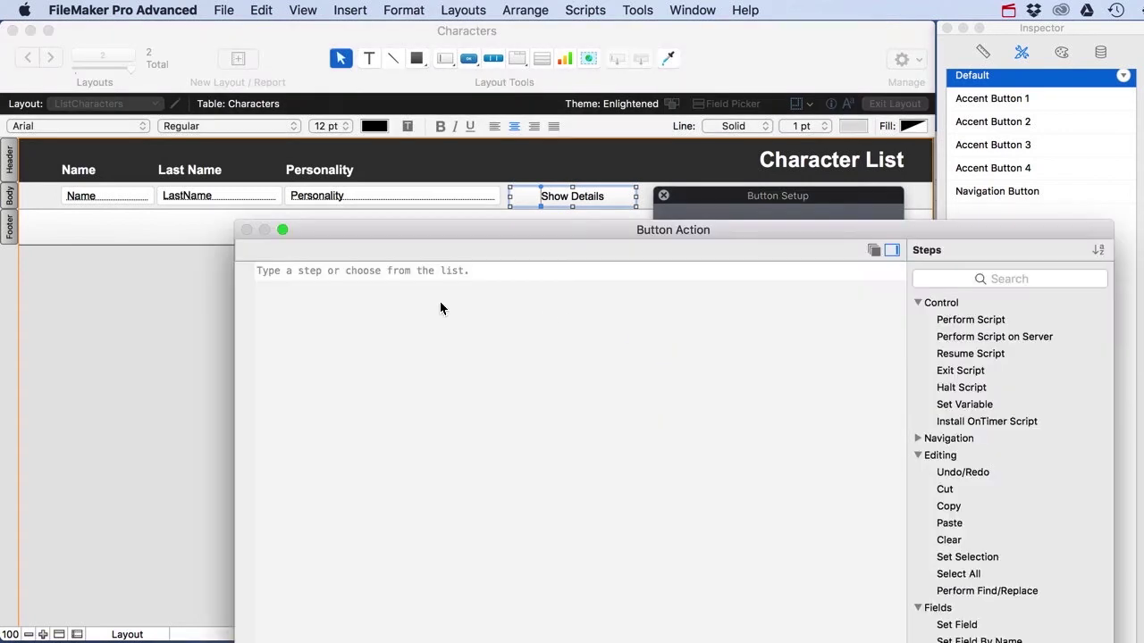
pyautogui.write('Go To L')
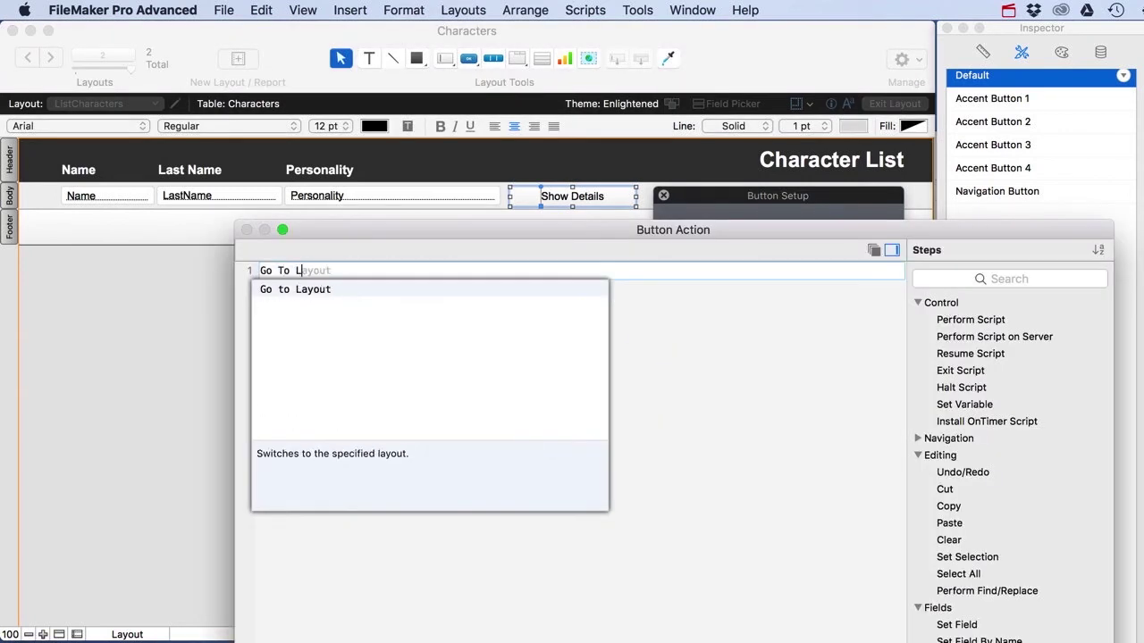
pyautogui.press('Return')
pyautogui.click(400, 271)
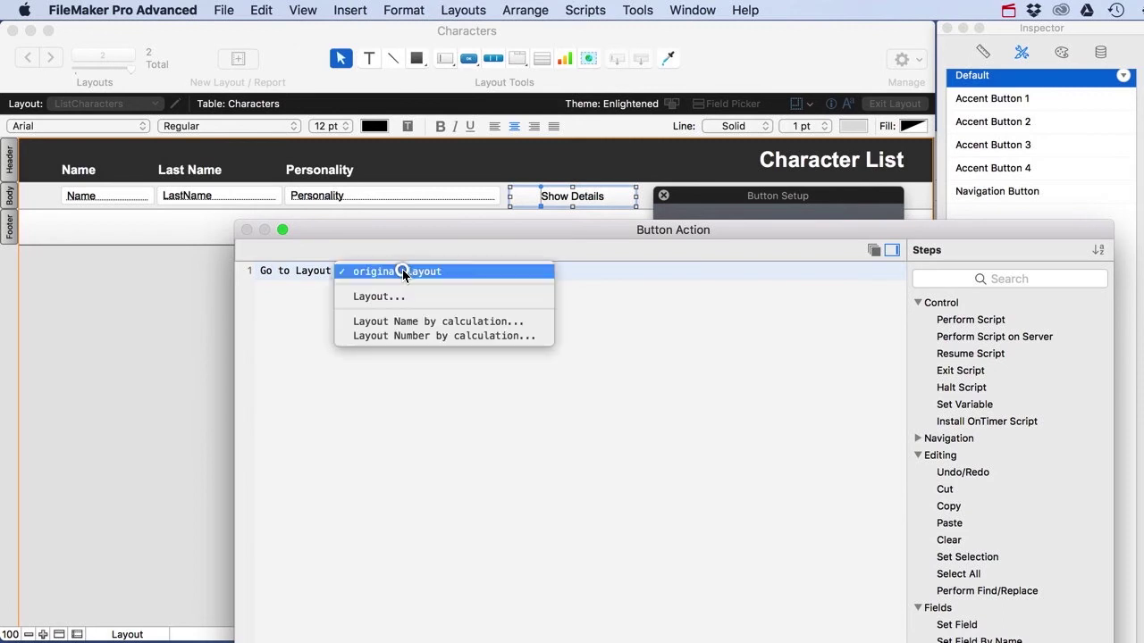
pyautogui.click(378, 296)
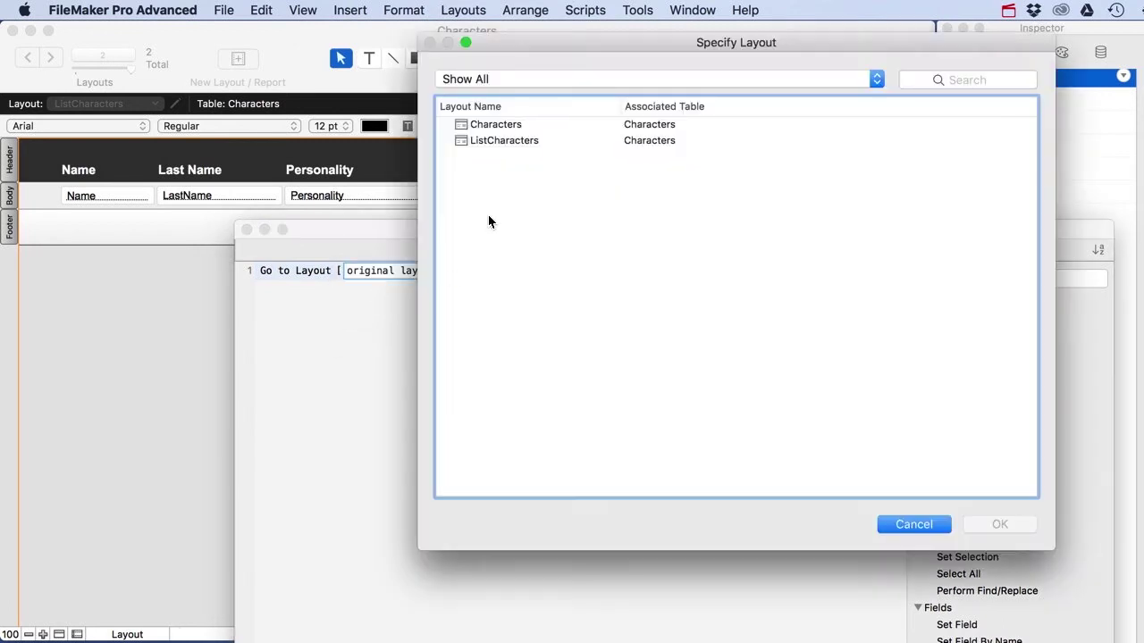
pyautogui.click(495, 125)
pyautogui.click(1015, 528)
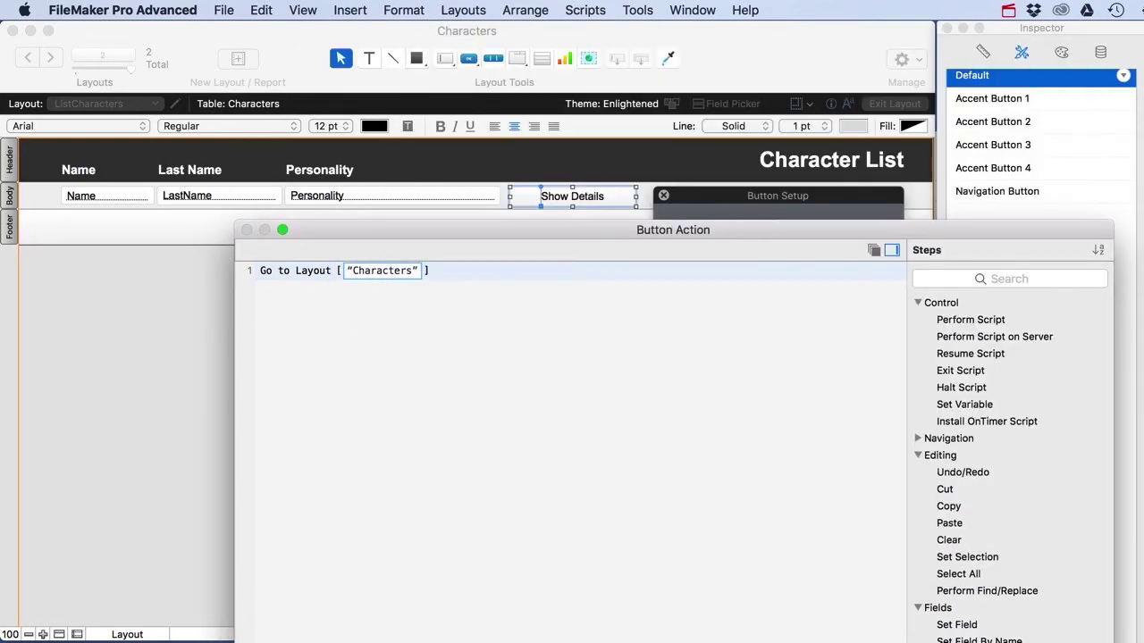
pyautogui.moveTo(1113, 536); pyautogui.dragTo(945, 536)
pyautogui.click(542, 169)
pyautogui.click(893, 546)
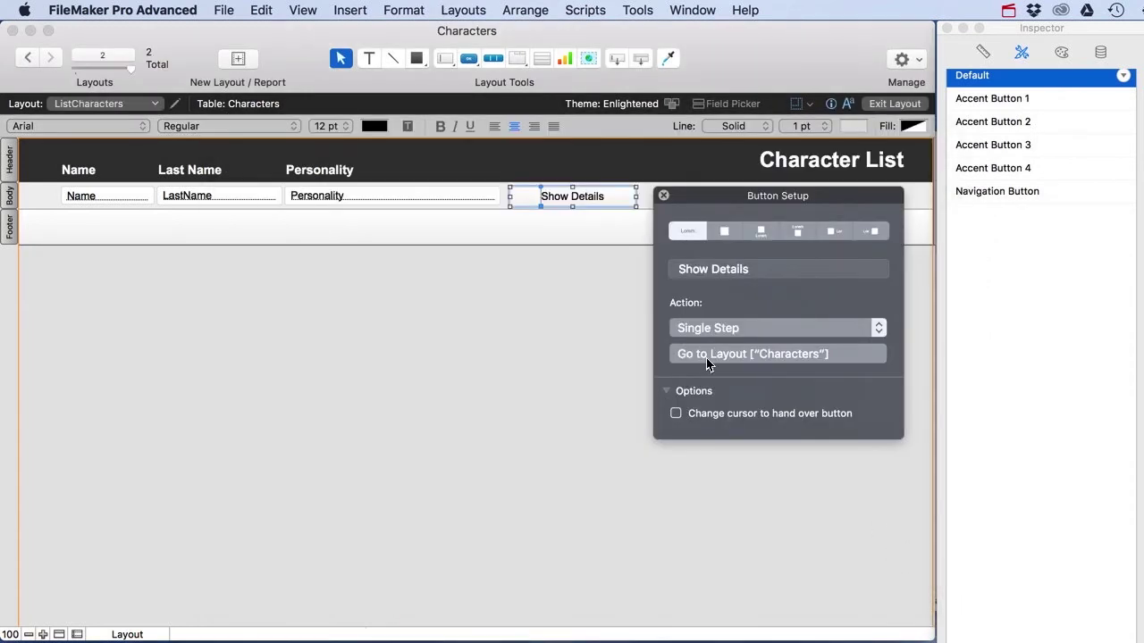
pyautogui.click(676, 414)
pyautogui.click(664, 195)
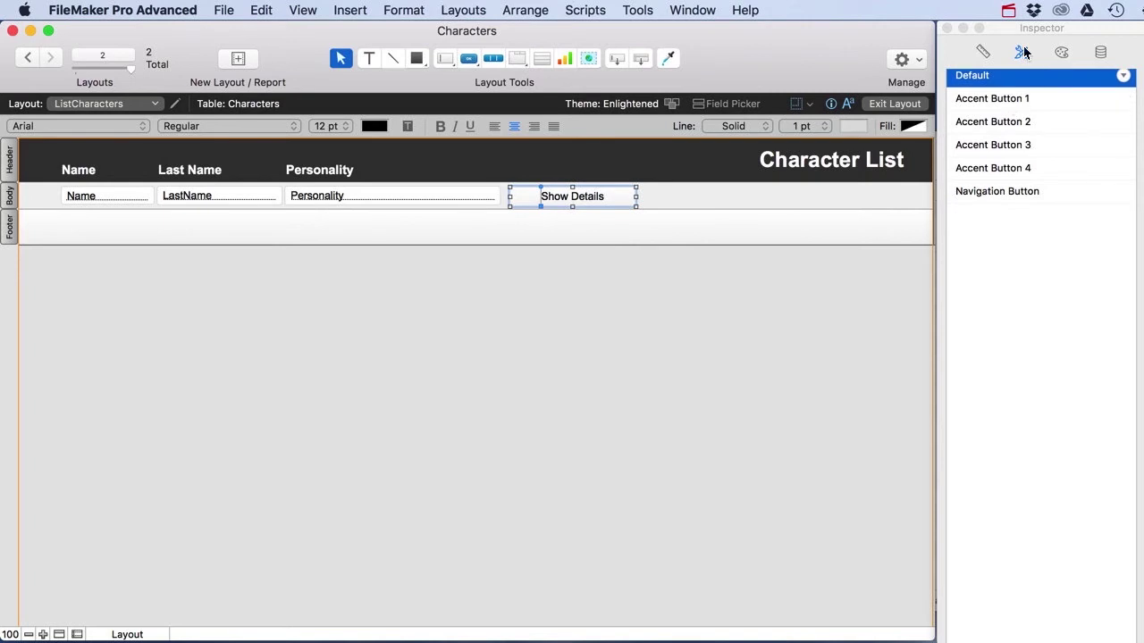
# - Try the accent styles on the Show Details button, apply Accent Button 4, and narrow it to about 3.7 cm
pyautogui.click(974, 100)
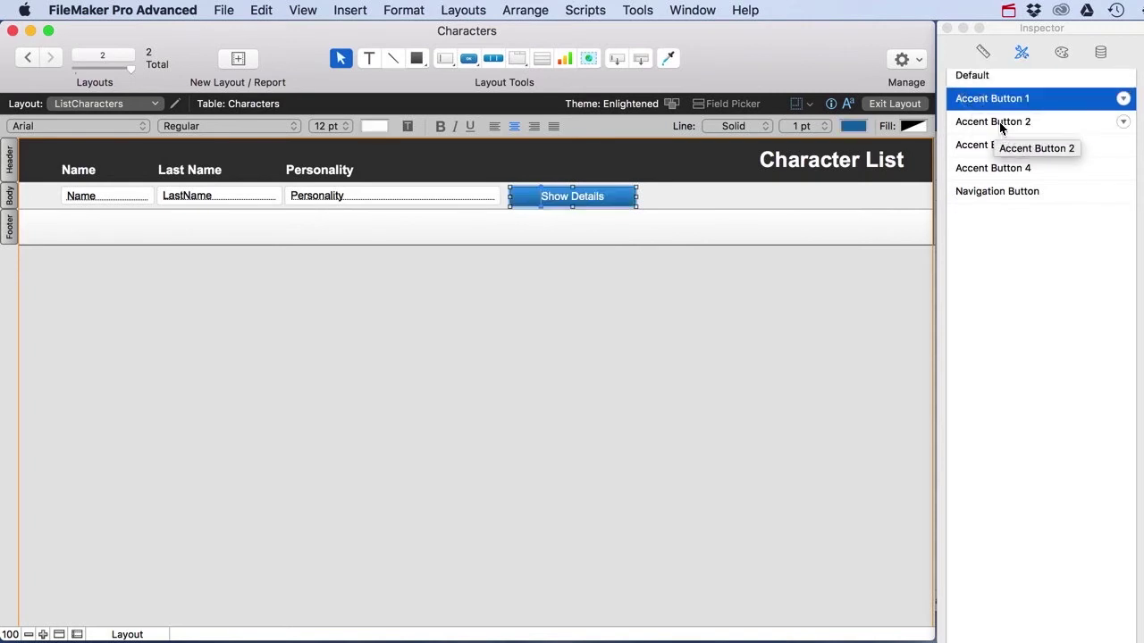
pyautogui.click(997, 122)
pyautogui.click(1003, 146)
pyautogui.click(1001, 169)
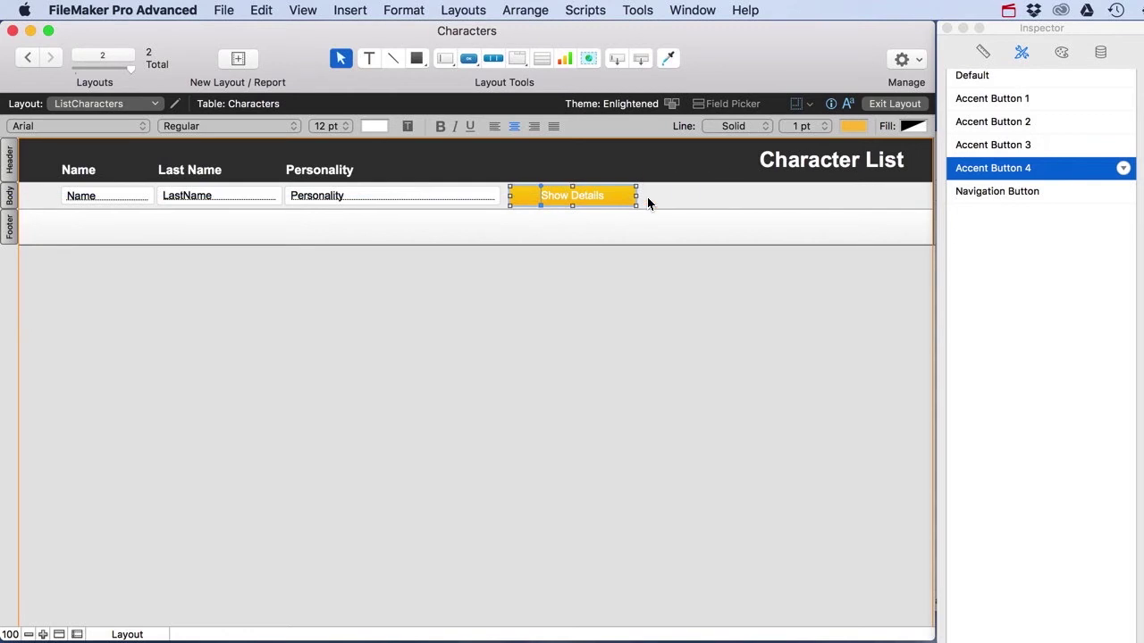
pyautogui.moveTo(637, 196); pyautogui.dragTo(604, 195)
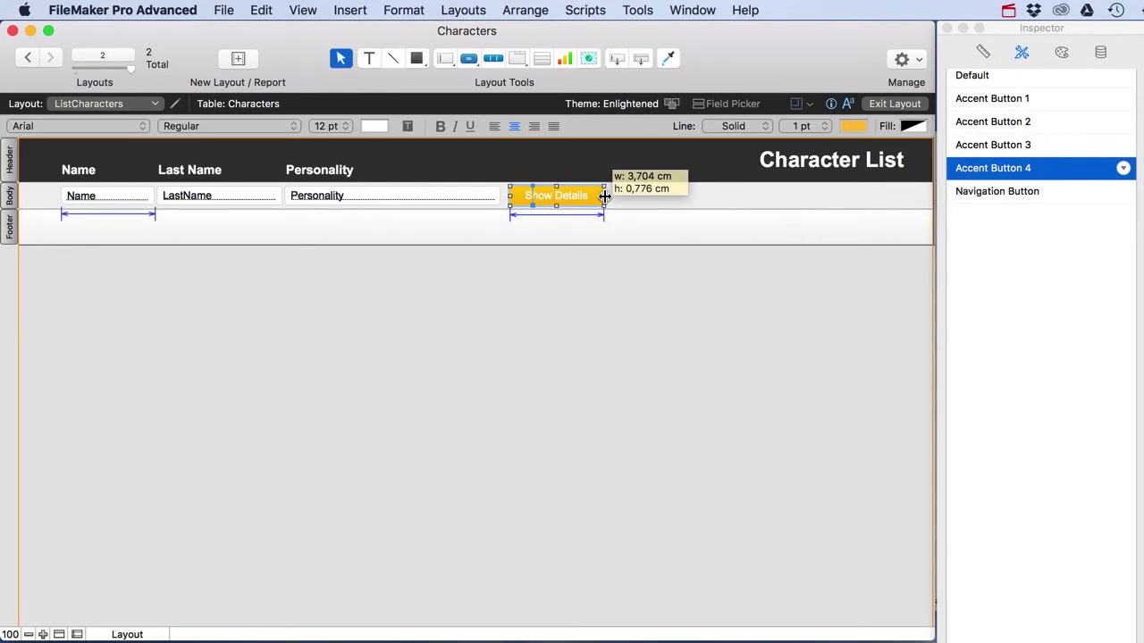
# - Test the list by moving between its records and opening the first character's details with its Show Details button
pyautogui.click(886, 104)
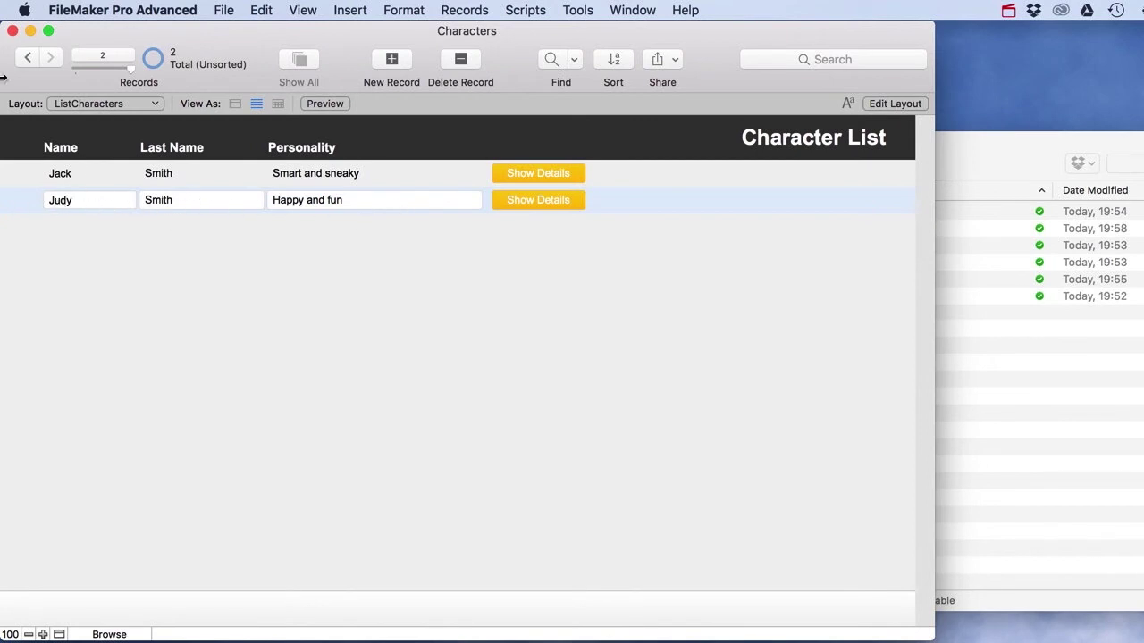
pyautogui.click(28, 57)
pyautogui.click(46, 58)
pyautogui.click(539, 174)
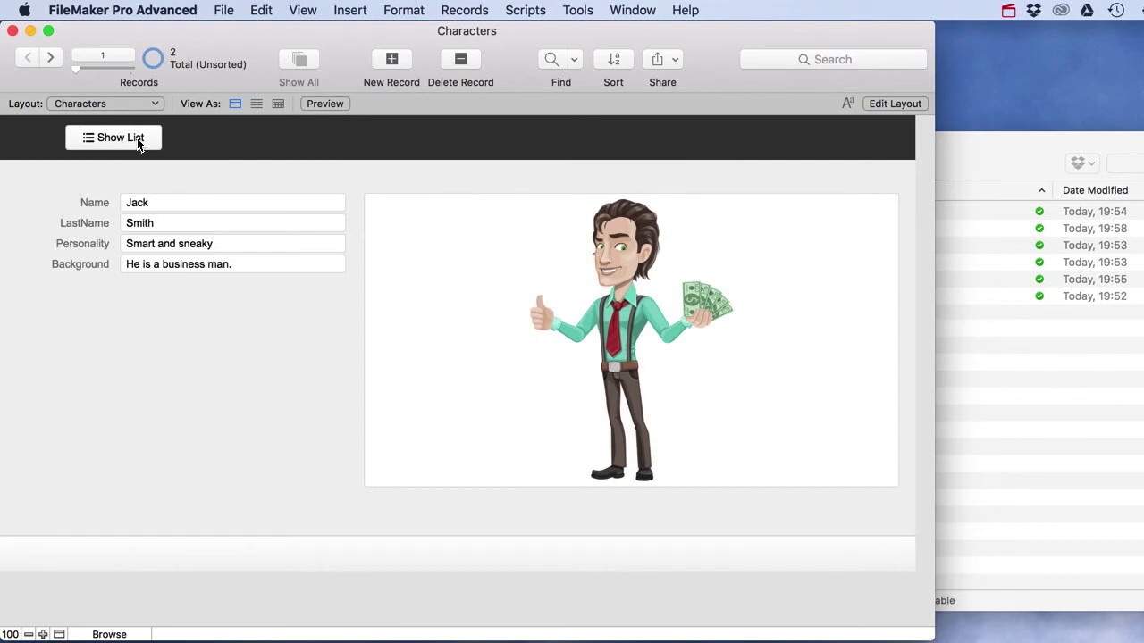
# - Set the Show List button on the Characters layout to the single step Go to Layout "ListCharacters"
pyautogui.click(893, 107)
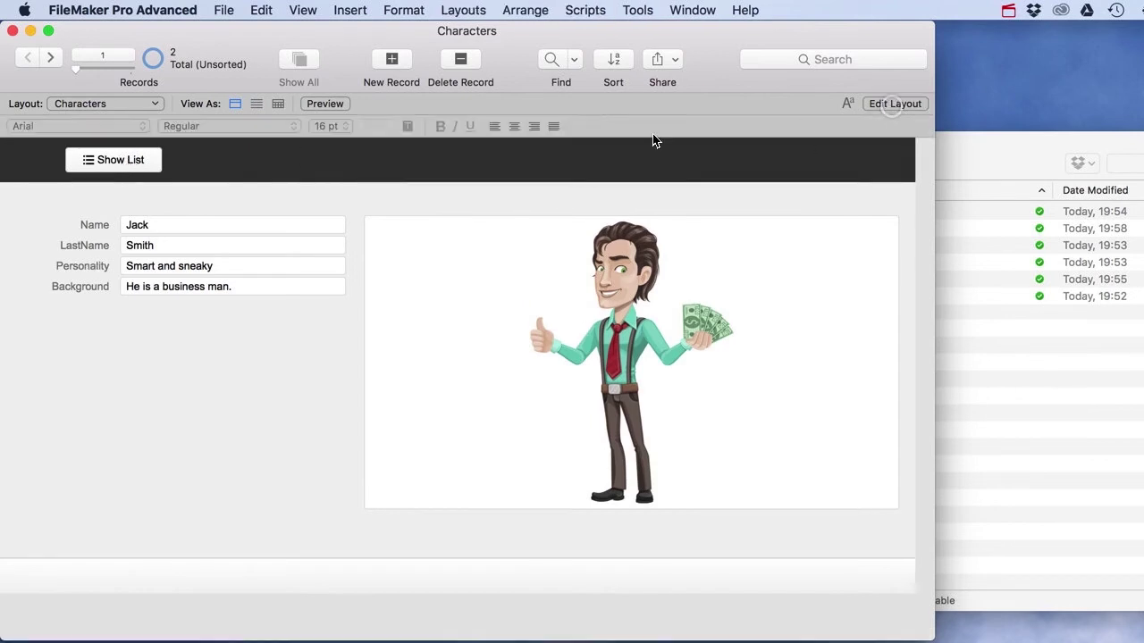
pyautogui.click(168, 165)
pyautogui.rightClick(151, 165)
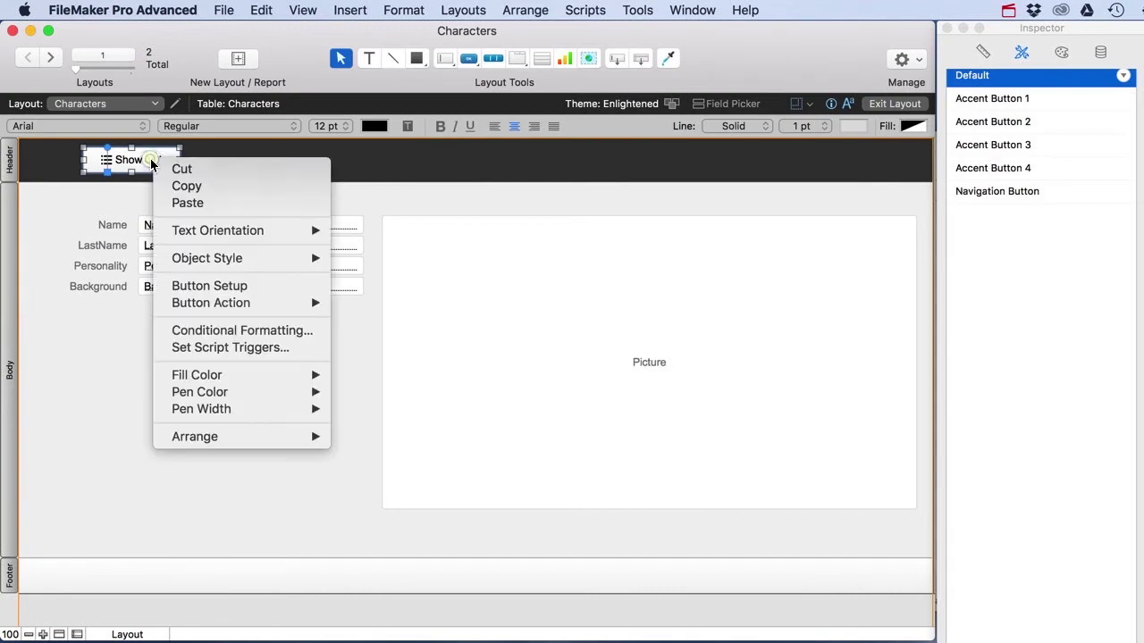
pyautogui.moveTo(252, 304)
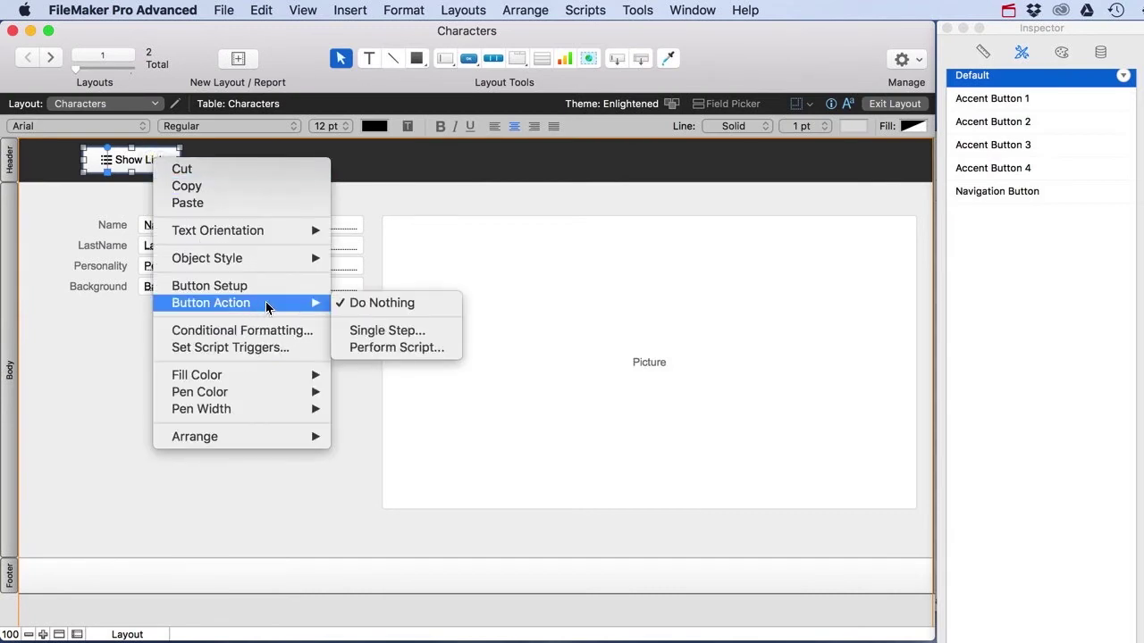
pyautogui.click(389, 332)
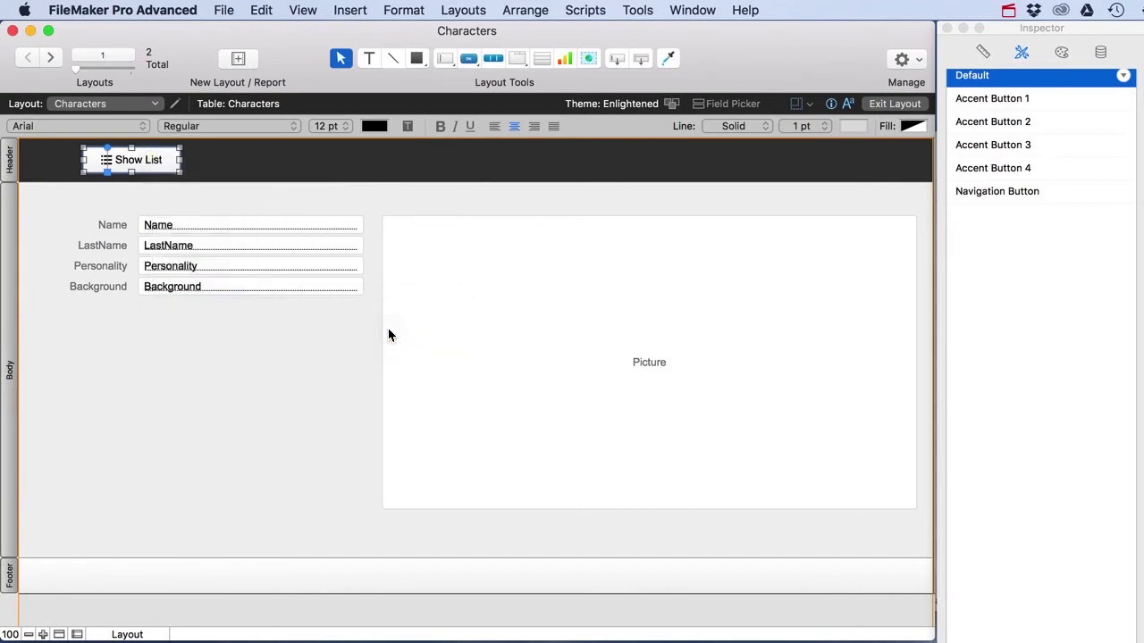
pyautogui.write('Go To Lay')
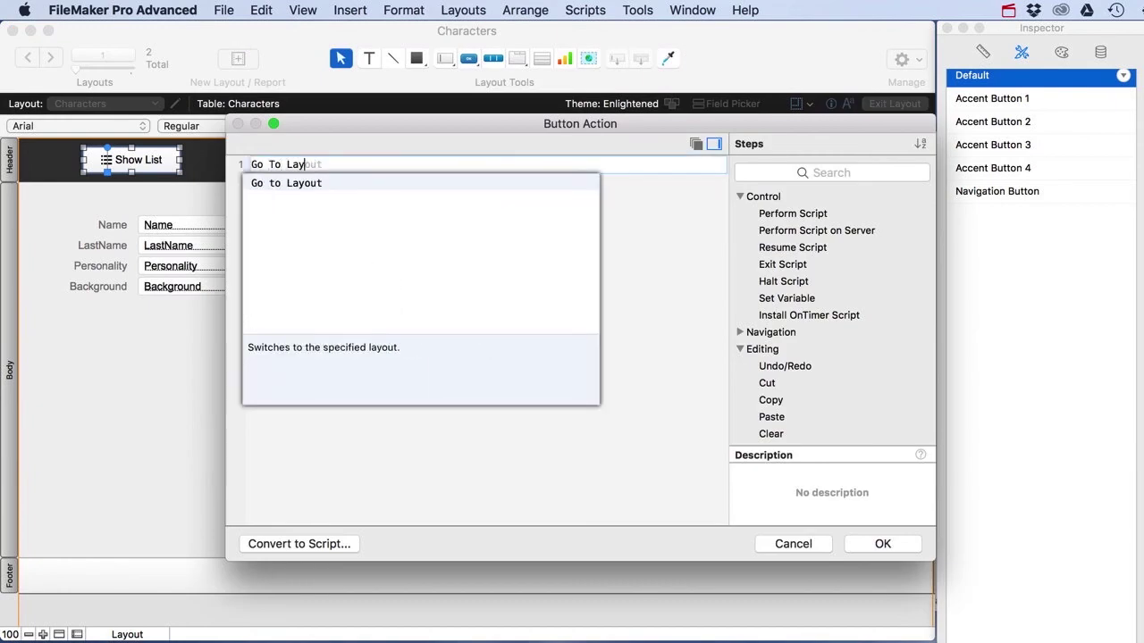
pyautogui.press('Return')
pyautogui.click(385, 164)
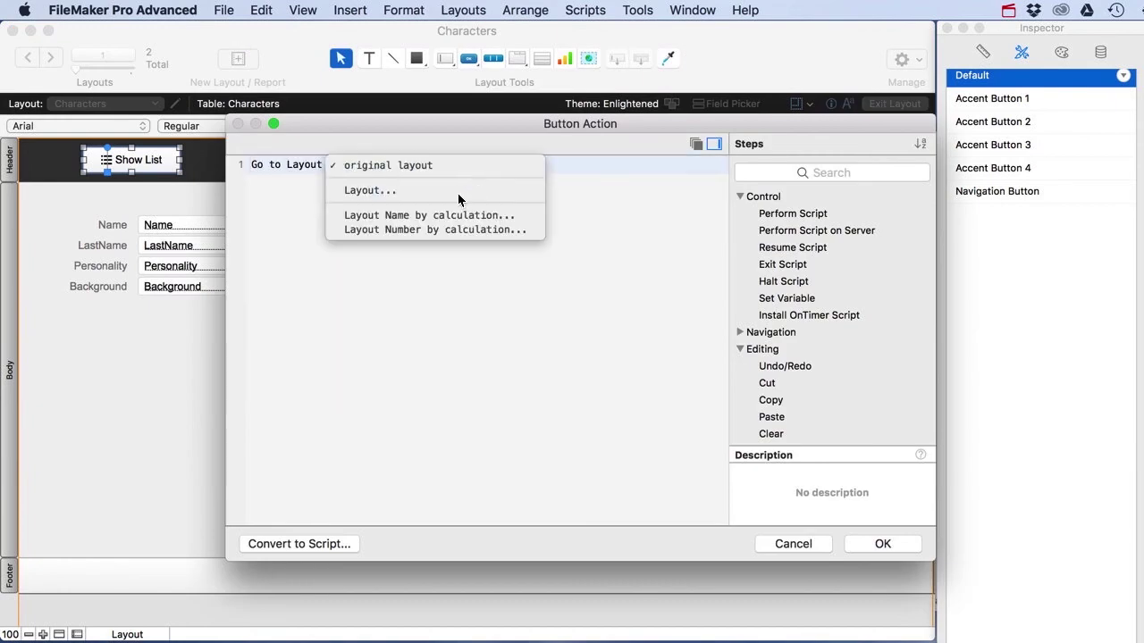
pyautogui.click(432, 191)
pyautogui.click(500, 141)
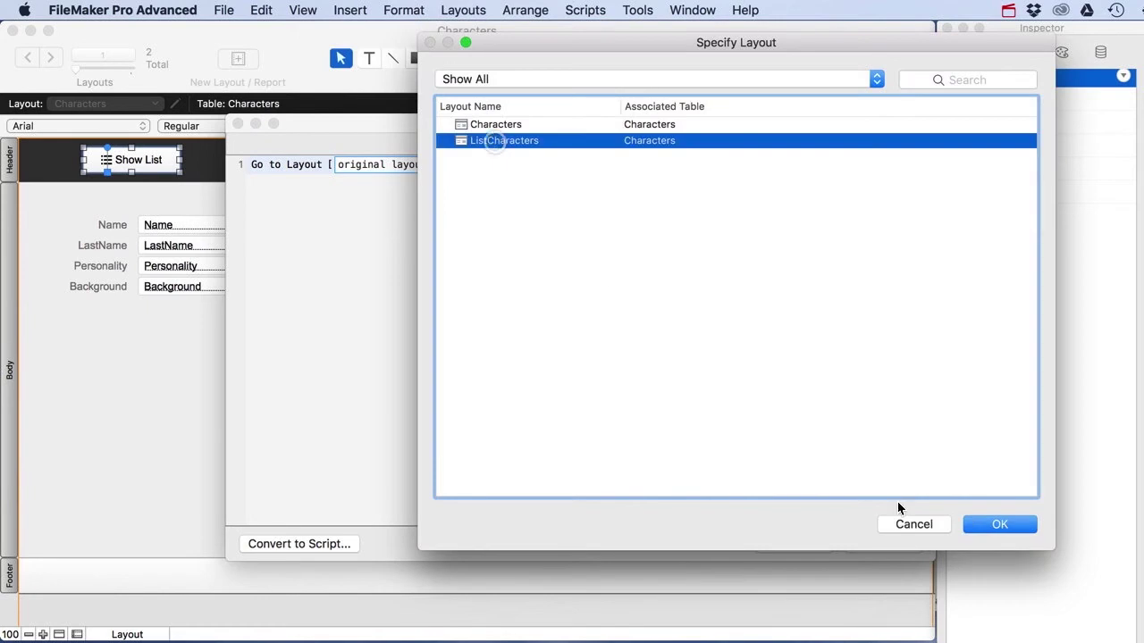
pyautogui.click(1004, 528)
pyautogui.click(874, 544)
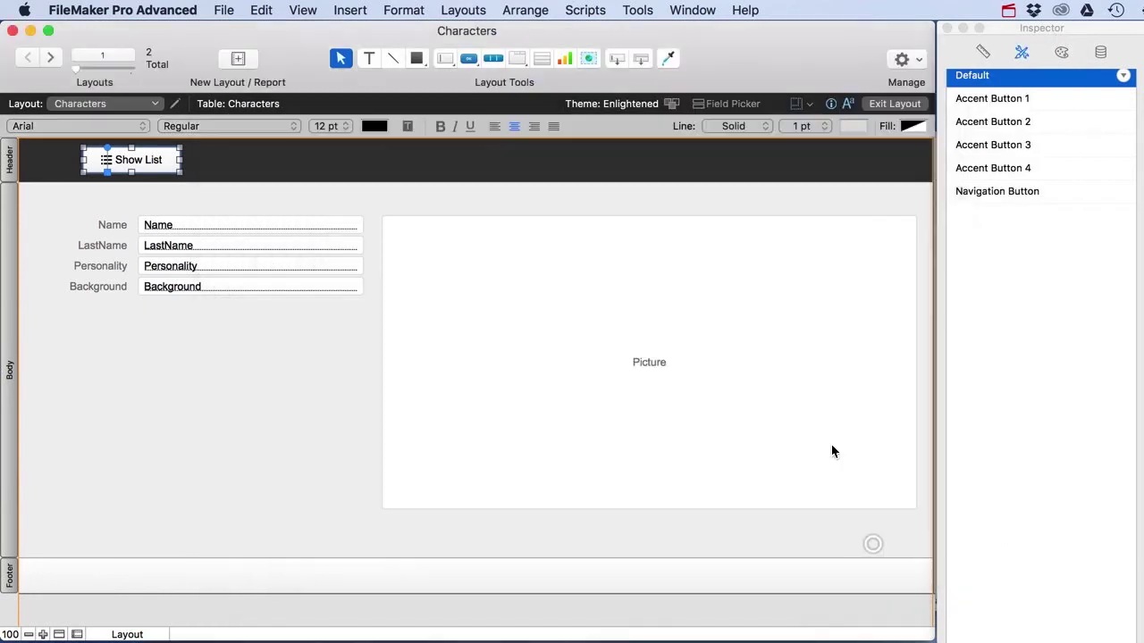
# - Check the Show List button in Browse mode, and set the cursor to change to a hand over it
pyautogui.click(889, 106)
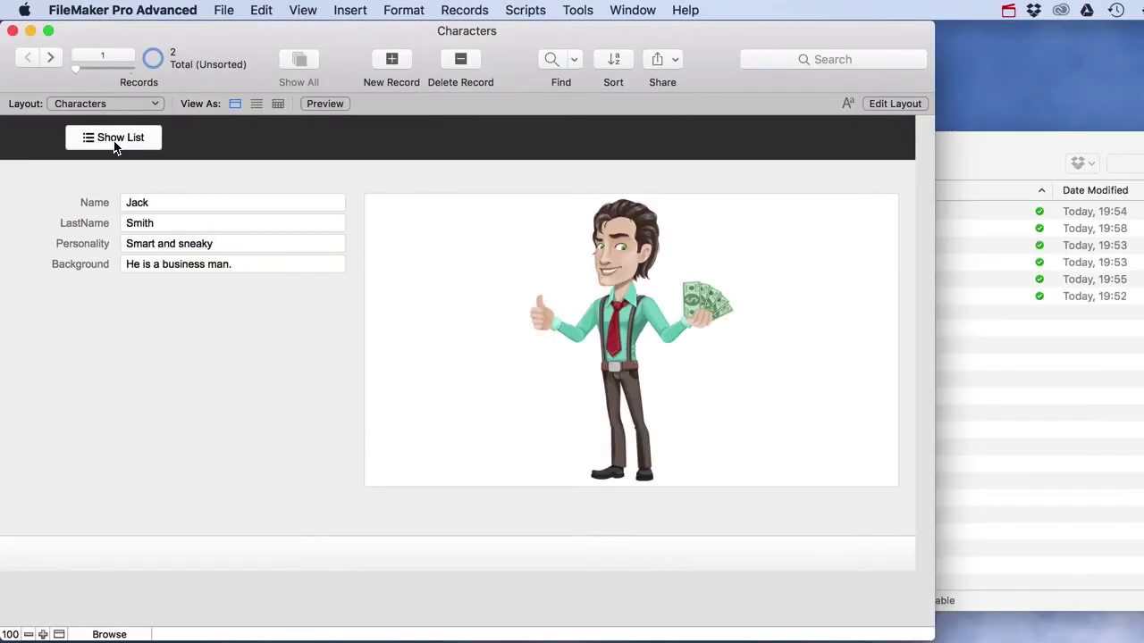
pyautogui.click(916, 103)
pyautogui.click(136, 168)
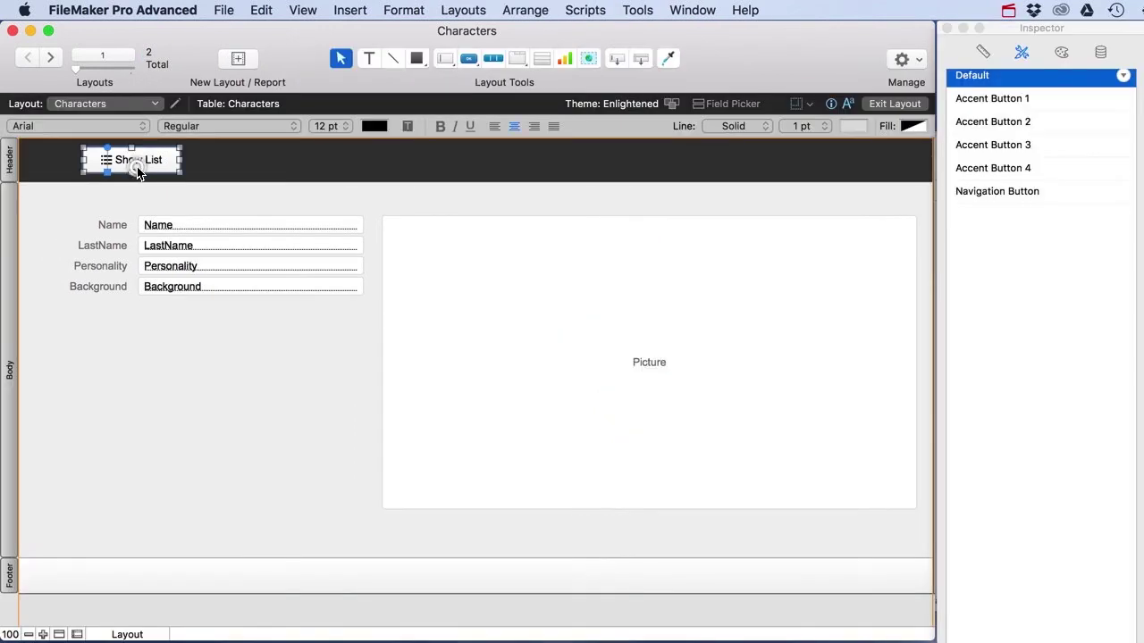
pyautogui.doubleClick(139, 170)
pyautogui.click(219, 557)
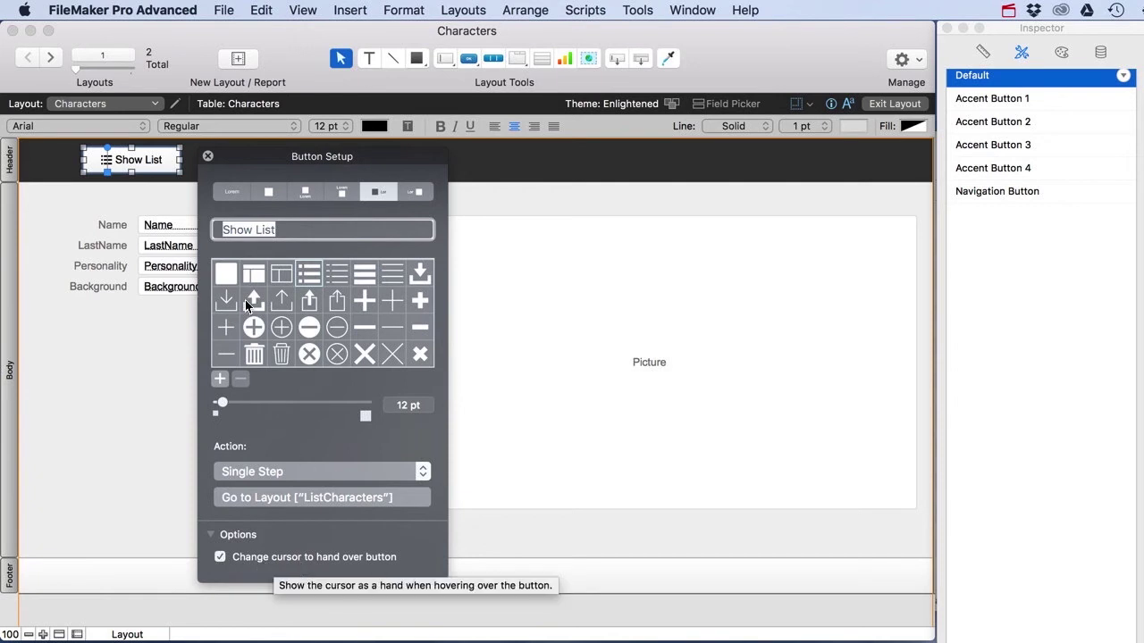
# - Close the Show List button's setup and apply the Accent Button 2 style to the button
pyautogui.click(207, 158)
pyautogui.click(894, 104)
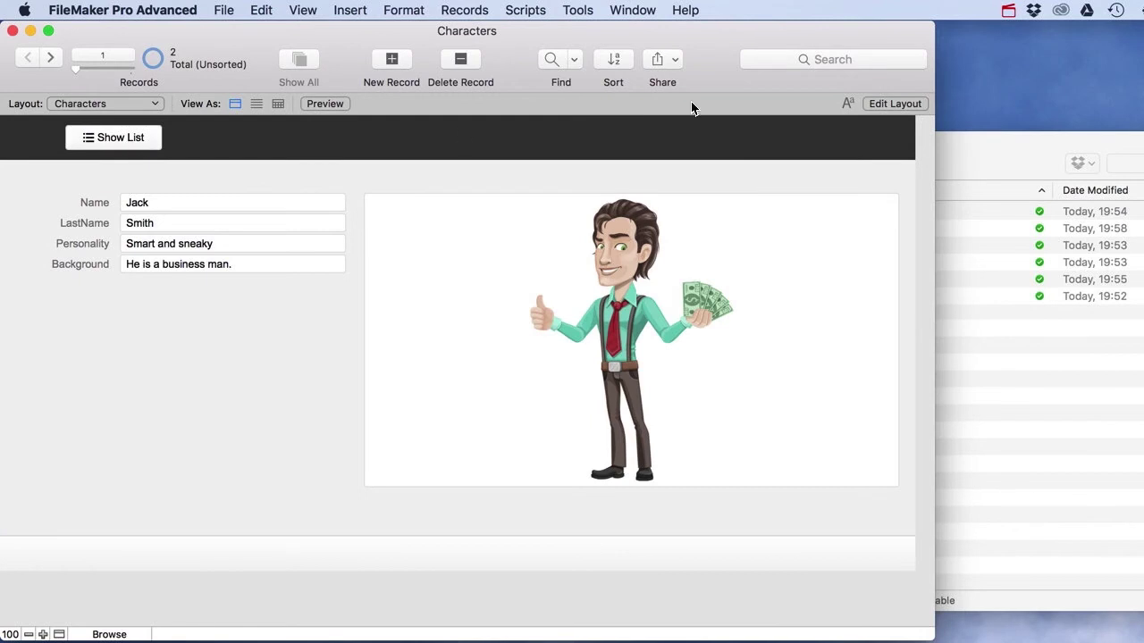
pyautogui.click(880, 103)
pyautogui.click(145, 160)
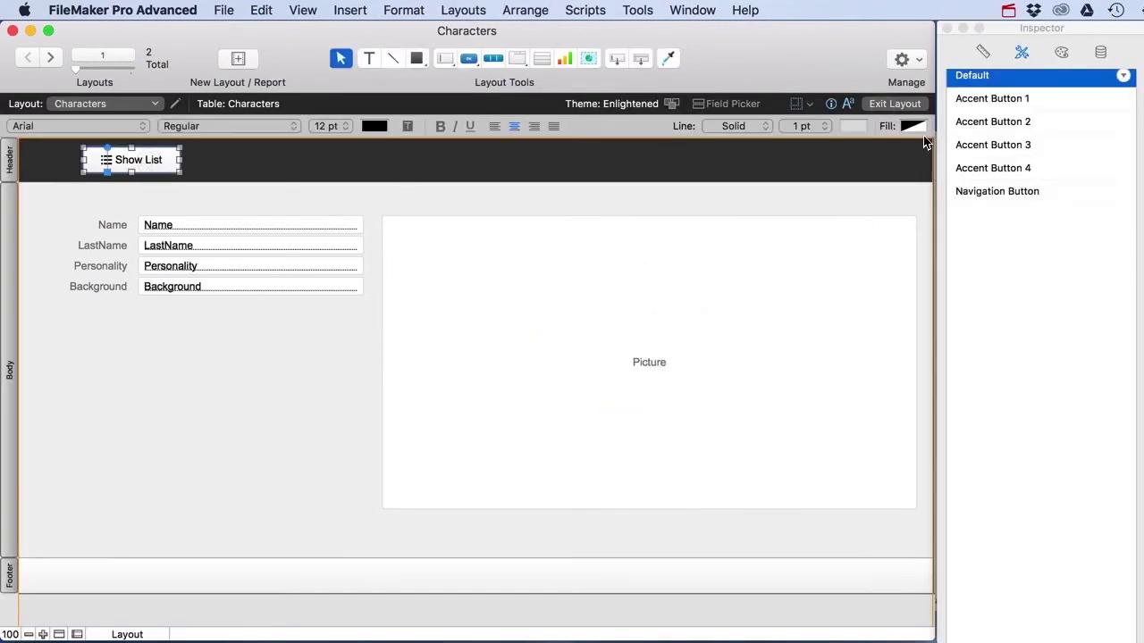
pyautogui.click(988, 146)
pyautogui.click(991, 120)
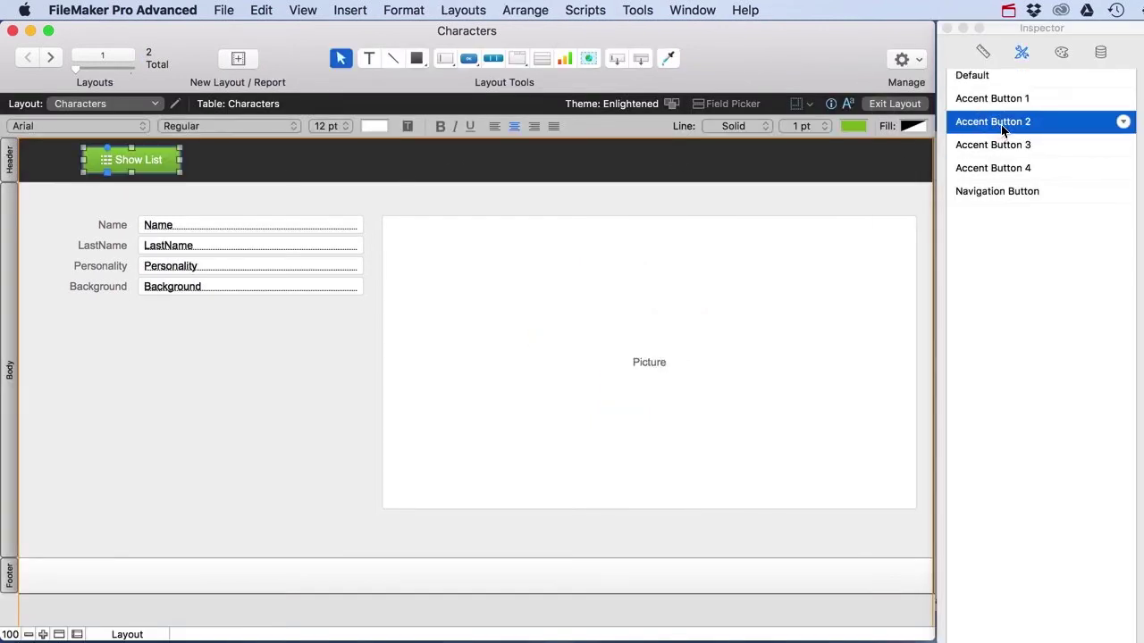
# - Test the navigation in Browse mode: show the list, open the second character's details, and return to the list
pyautogui.click(890, 104)
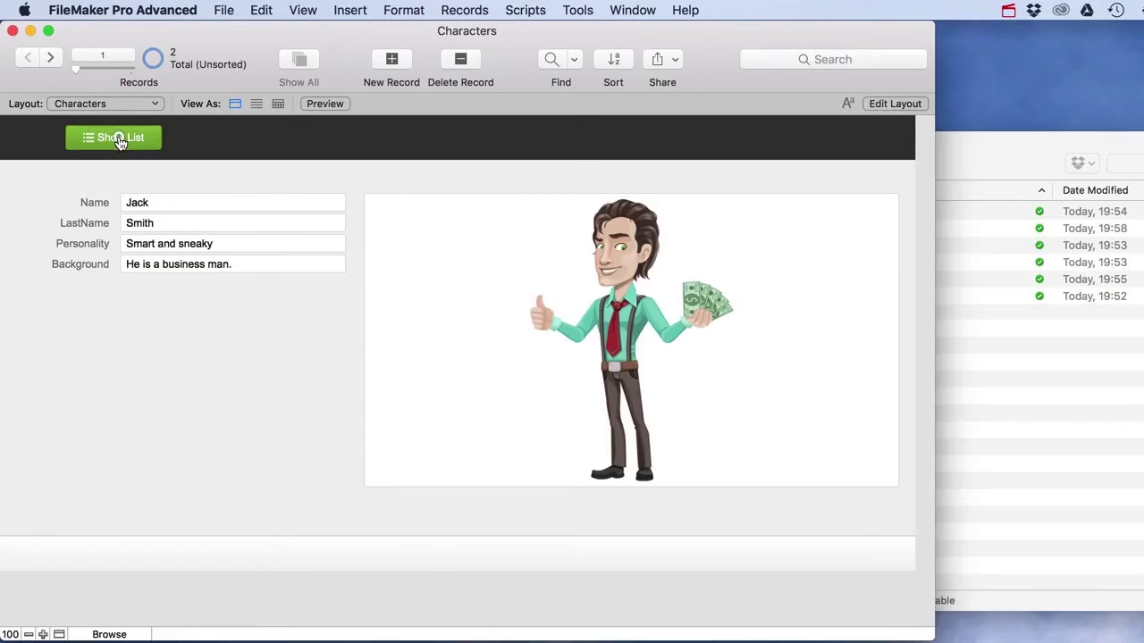
pyautogui.click(119, 142)
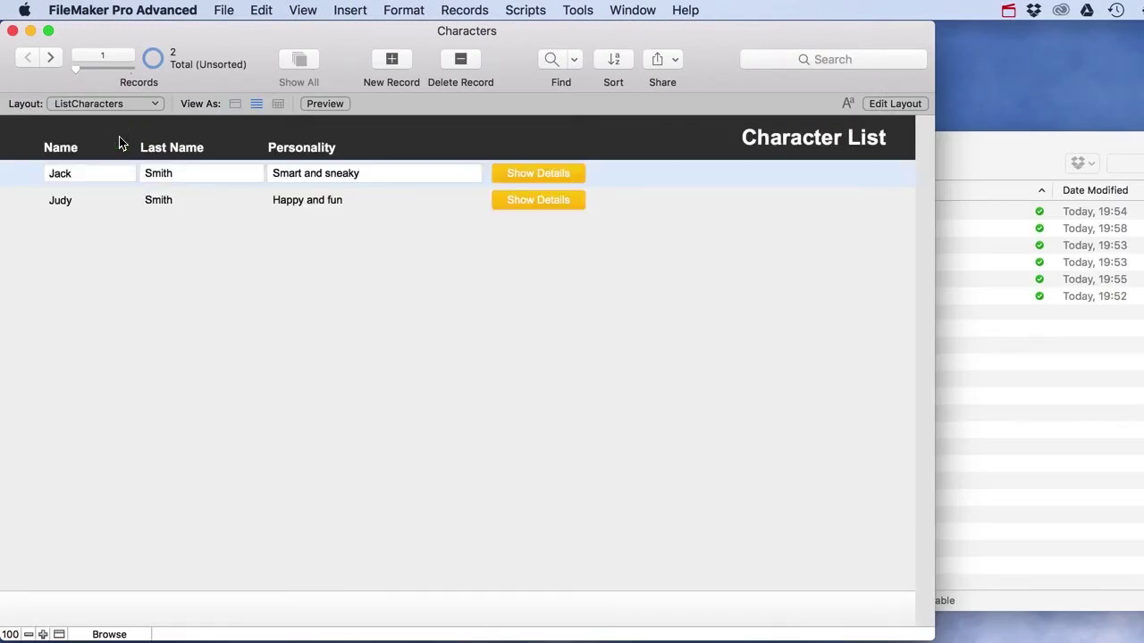
pyautogui.click(540, 201)
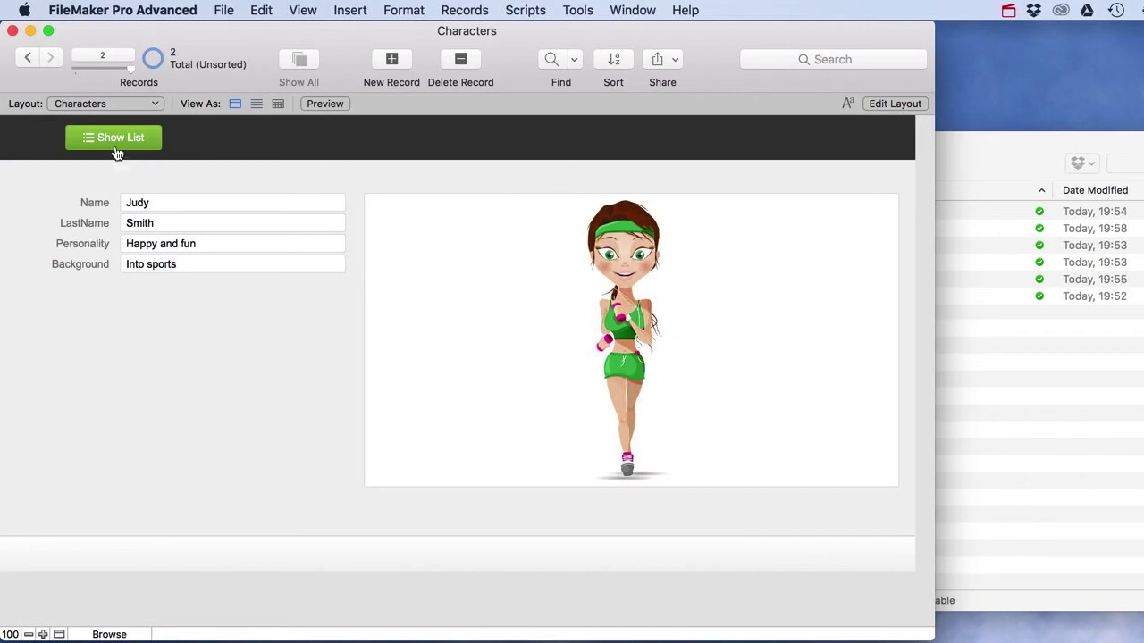
pyautogui.click(114, 141)
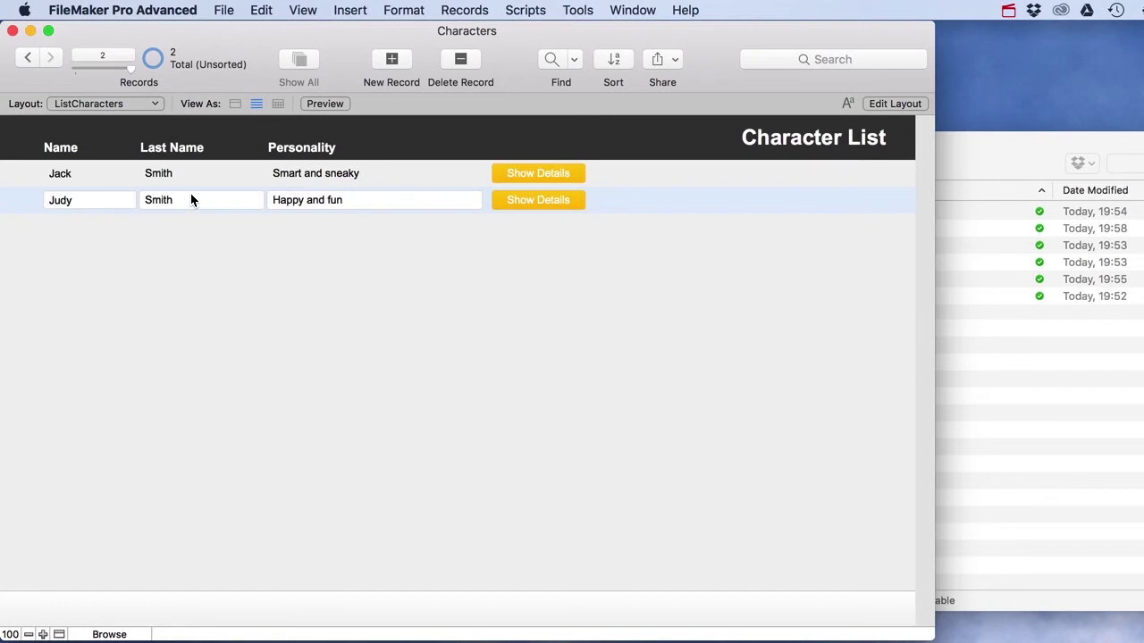
# - Create a text field named c_FullName in the Characters table of the database
pyautogui.click(223, 10)
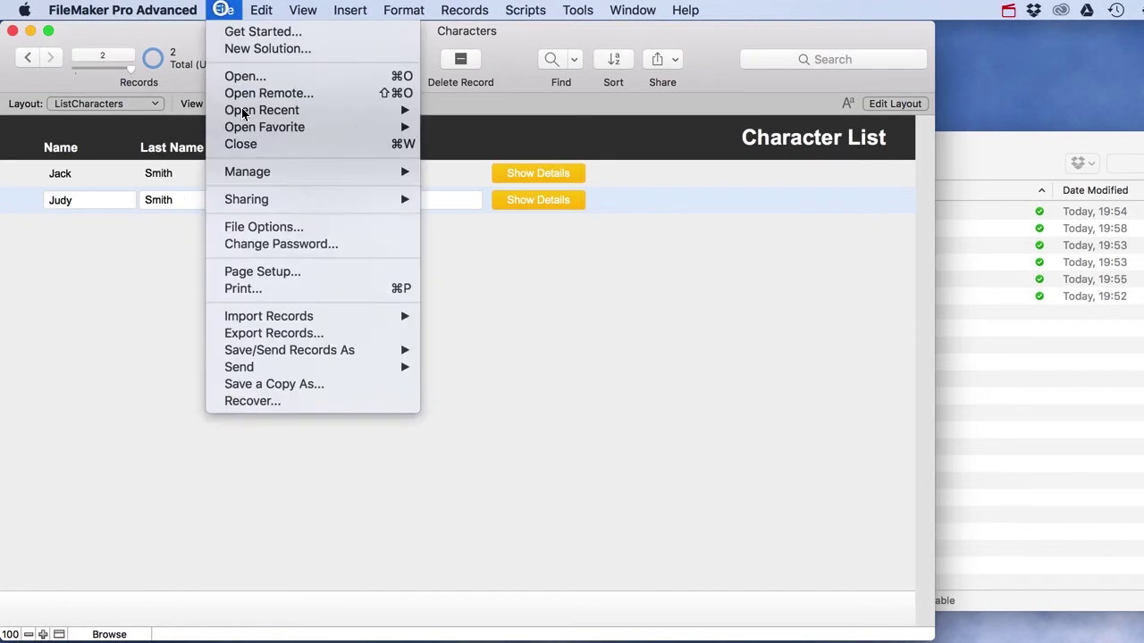
pyautogui.moveTo(310, 171)
pyautogui.click(477, 173)
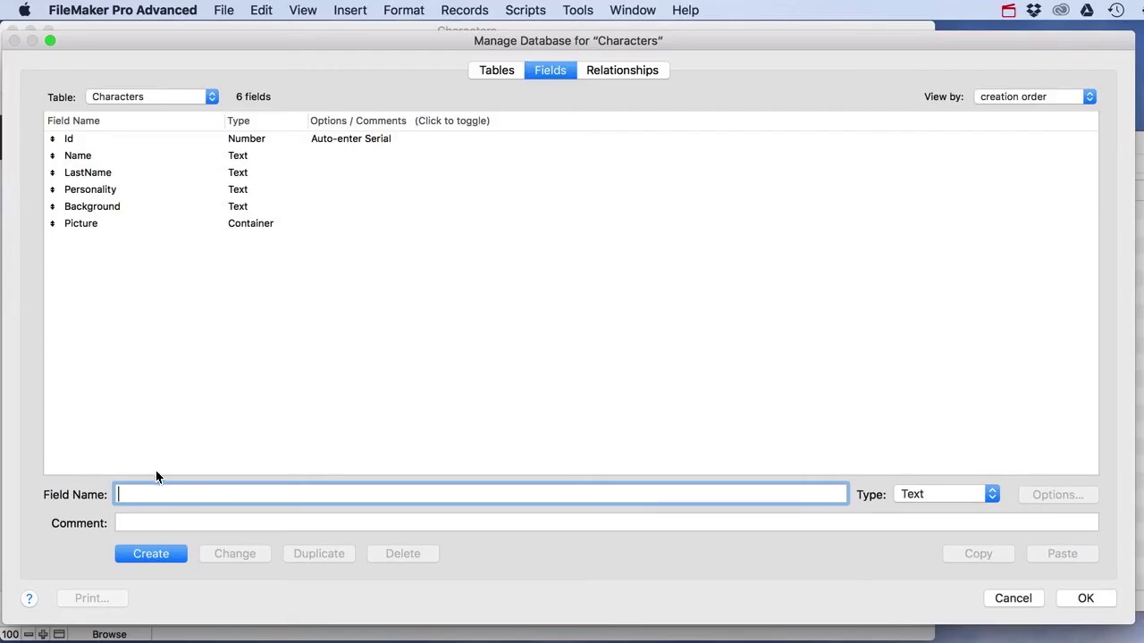
pyautogui.write('c_FullName')
pyautogui.click(167, 560)
# - Turn on an auto-enter calculated value for c_FullName and insert the Name and LastName fields into its calculation
pyautogui.doubleClick(134, 240)
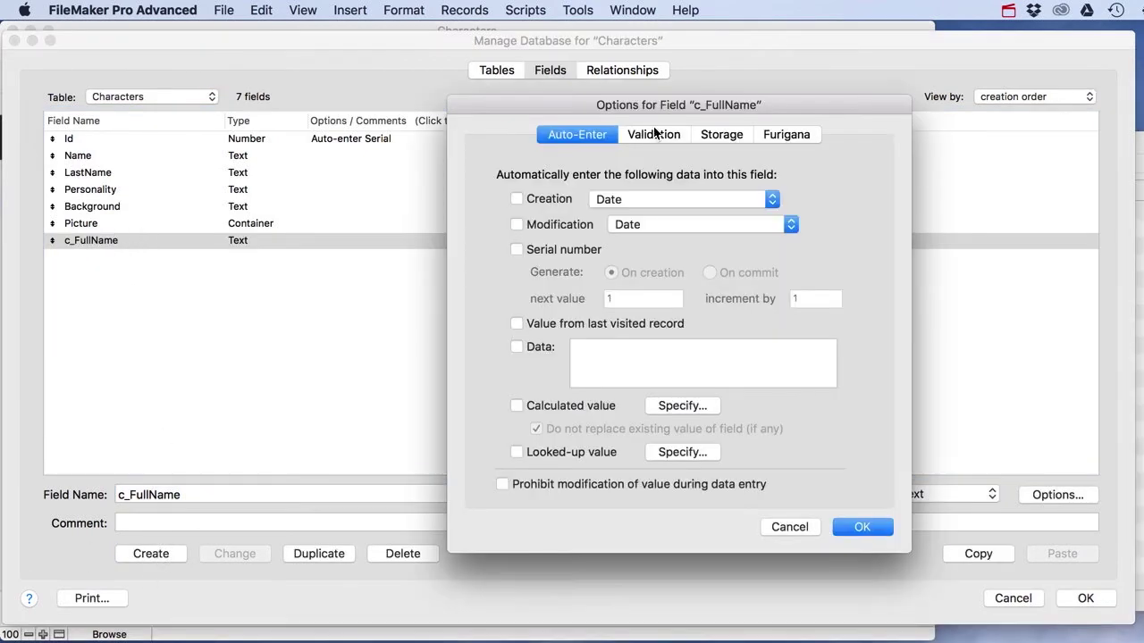
pyautogui.click(516, 405)
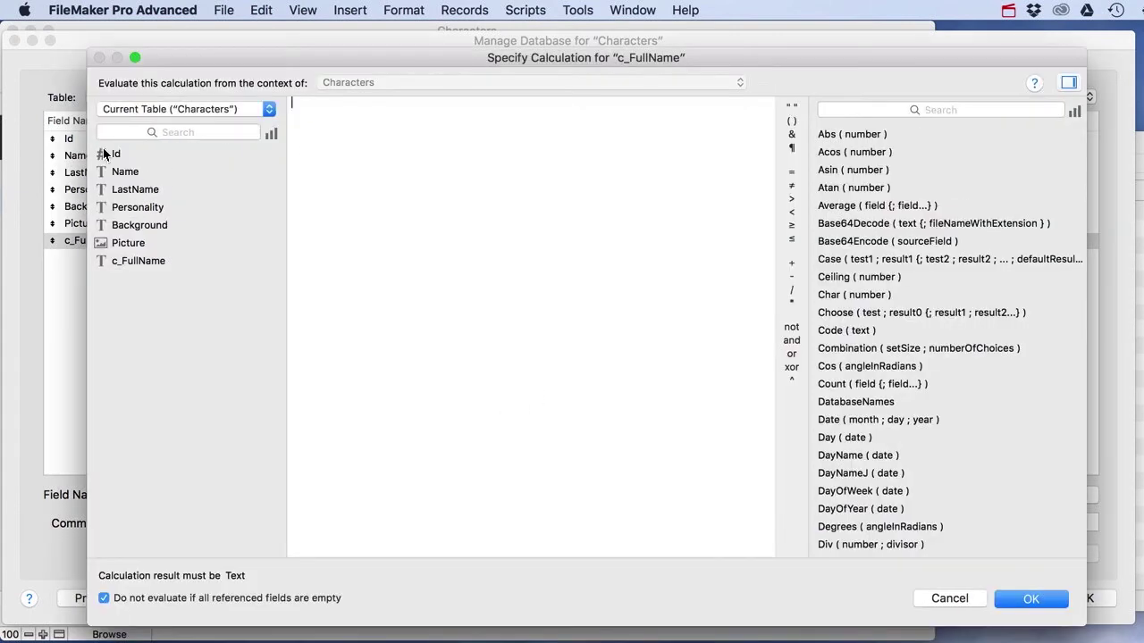
pyautogui.click(119, 170)
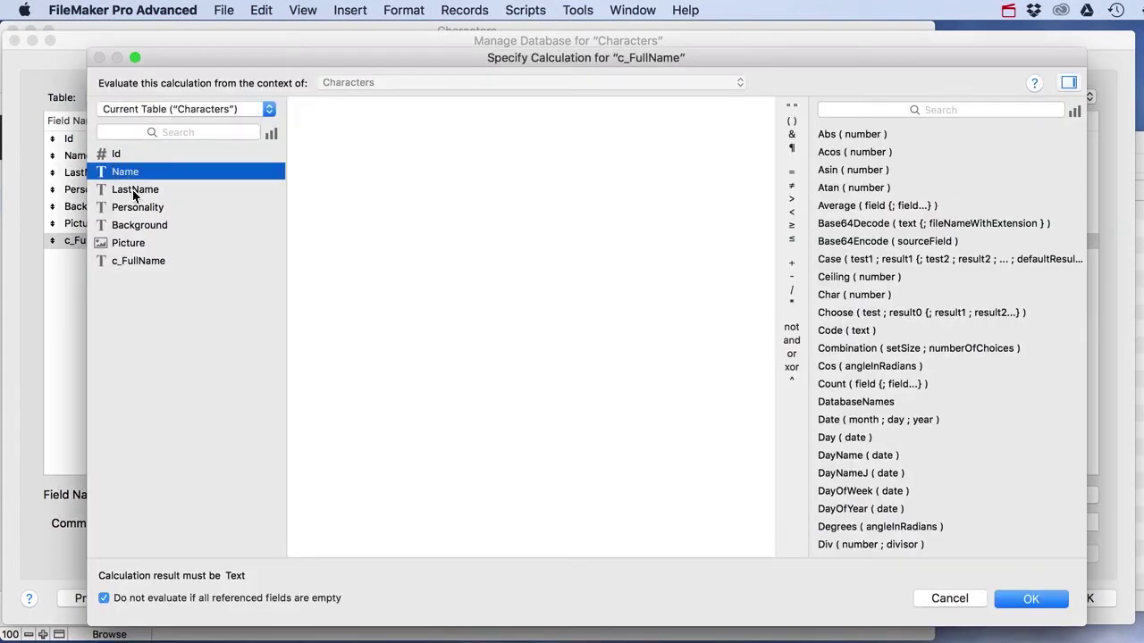
pyautogui.click(134, 189)
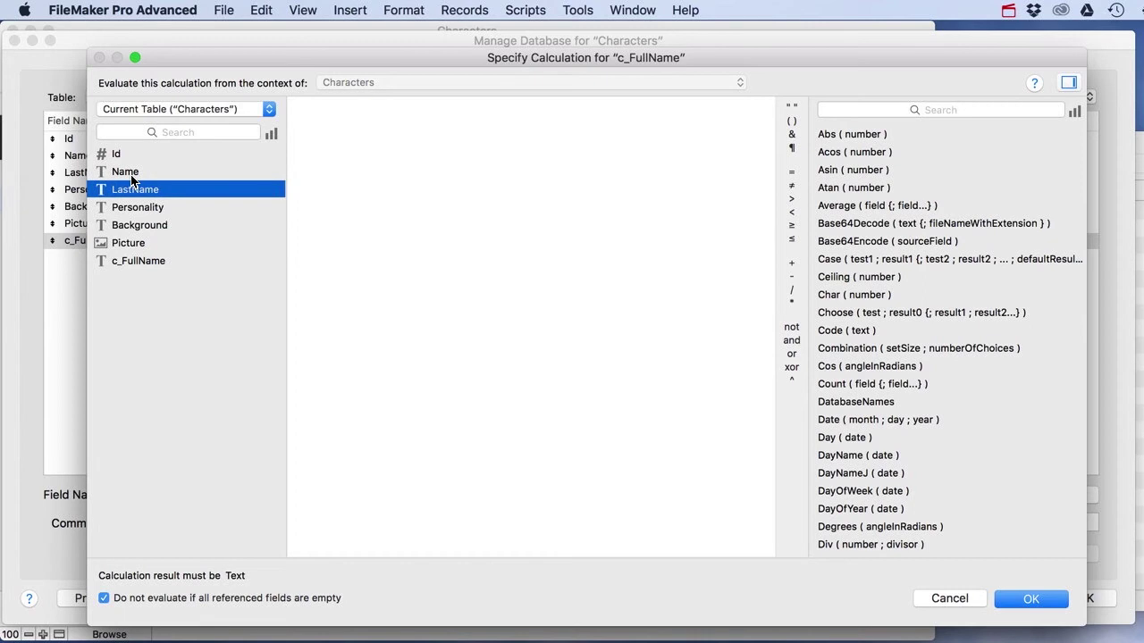
pyautogui.doubleClick(127, 172)
pyautogui.doubleClick(144, 191)
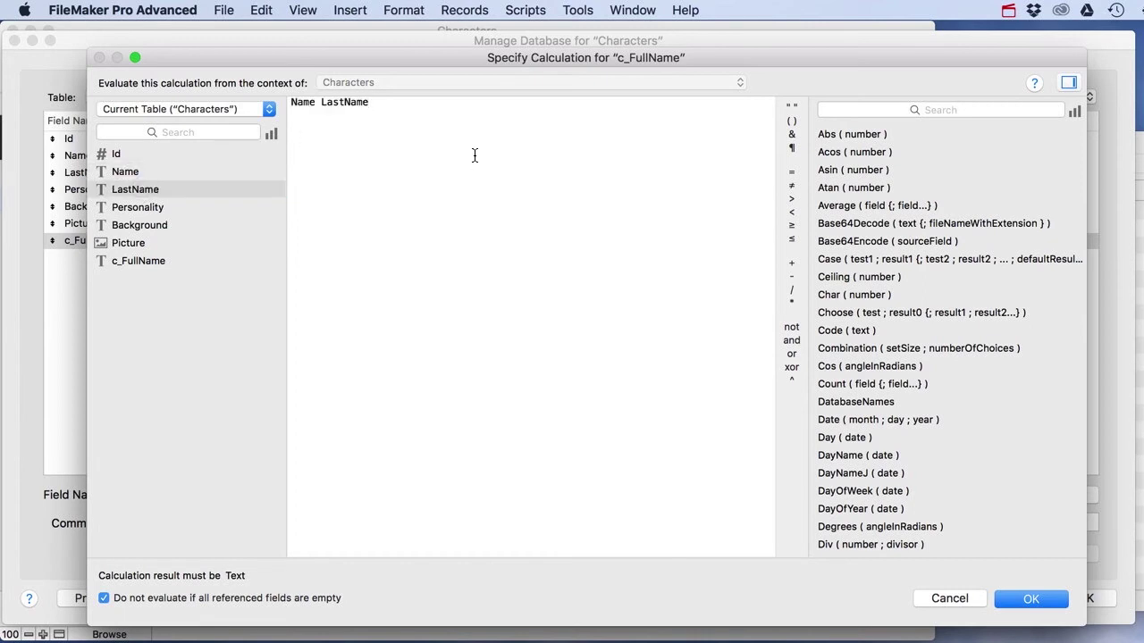
pyautogui.click(1028, 599)
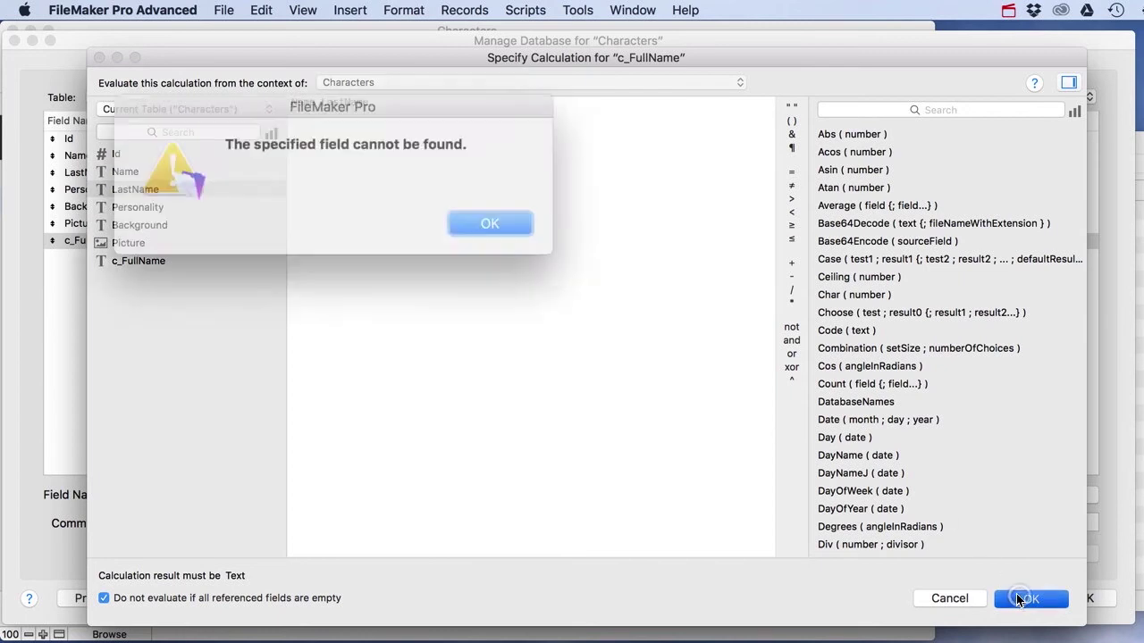
pyautogui.click(462, 220)
# - Join Name and LastName in the calculation with the & operator, and save the field options and database changes
pyautogui.click(317, 104)
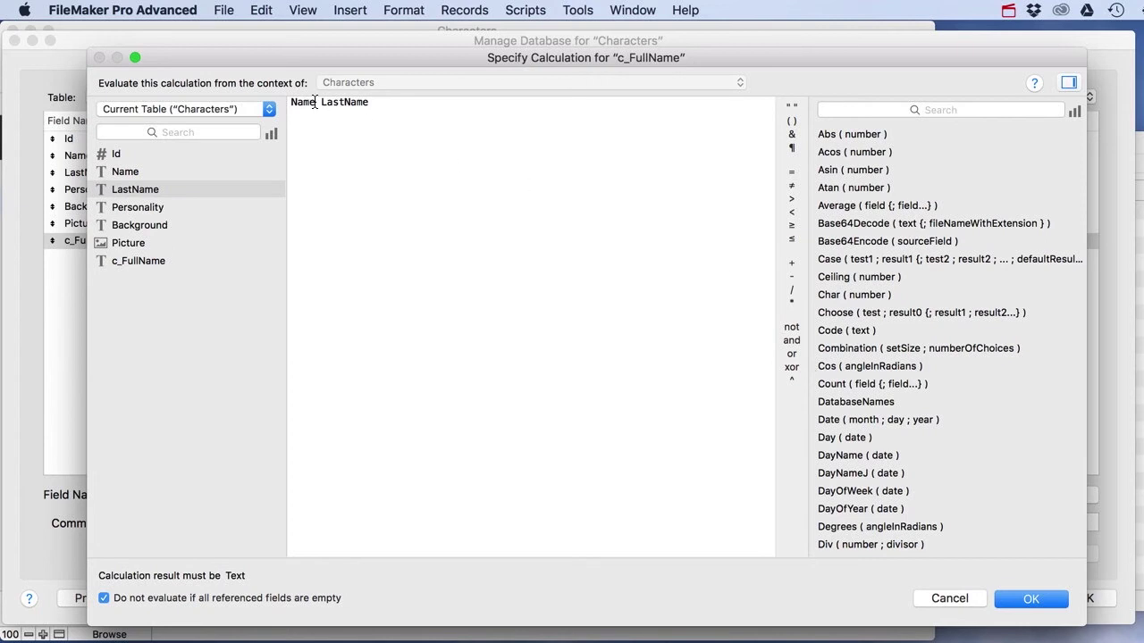
pyautogui.click(791, 135)
pyautogui.click(1032, 599)
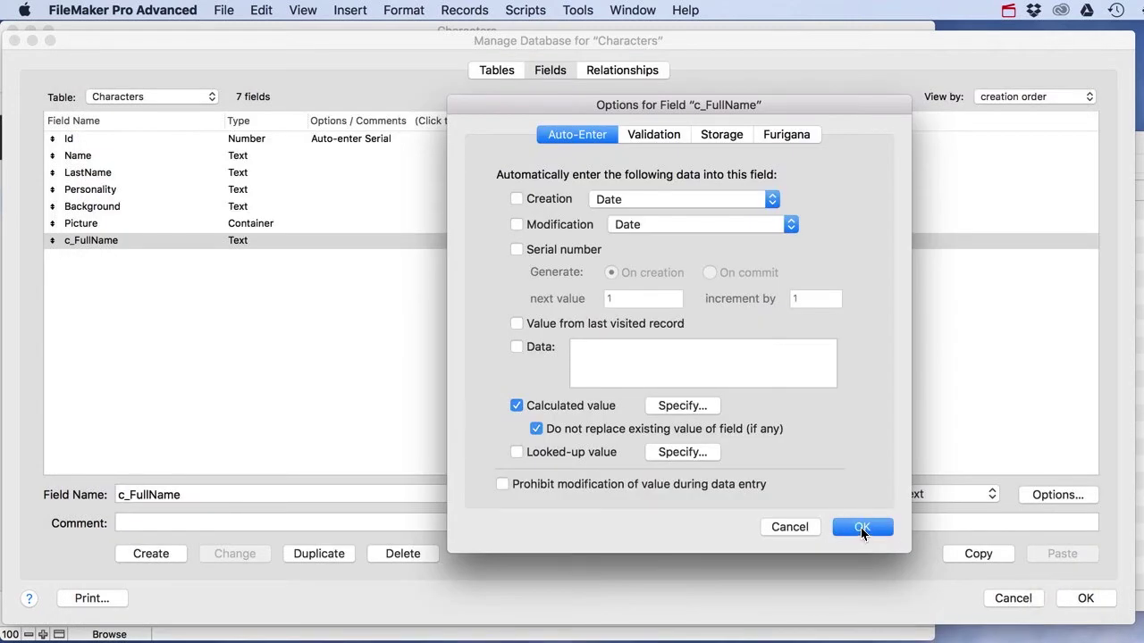
pyautogui.click(861, 527)
pyautogui.click(1083, 599)
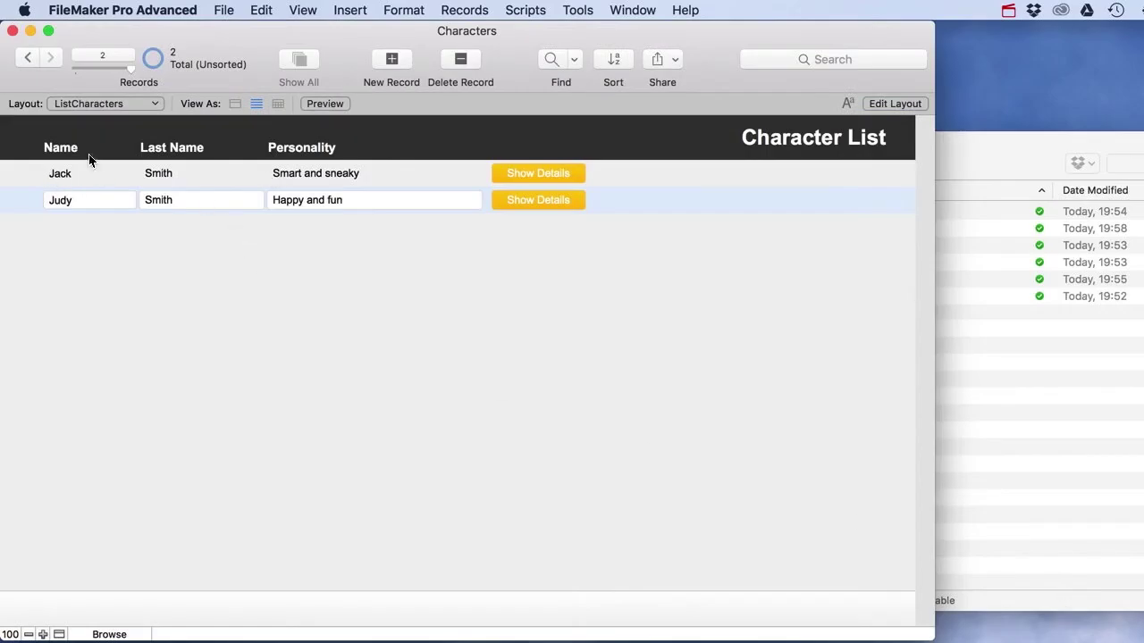
# - Place the c_FullName field with its label below Background on the Characters layout, widen it, and return to Browse mode
pyautogui.click(522, 177)
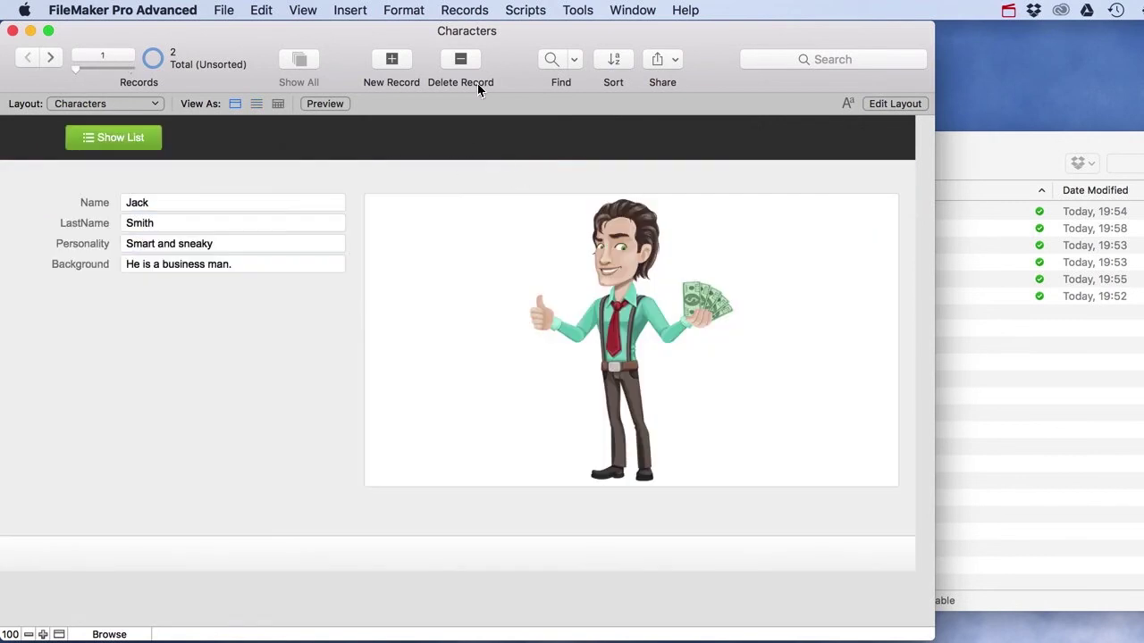
pyautogui.click(915, 107)
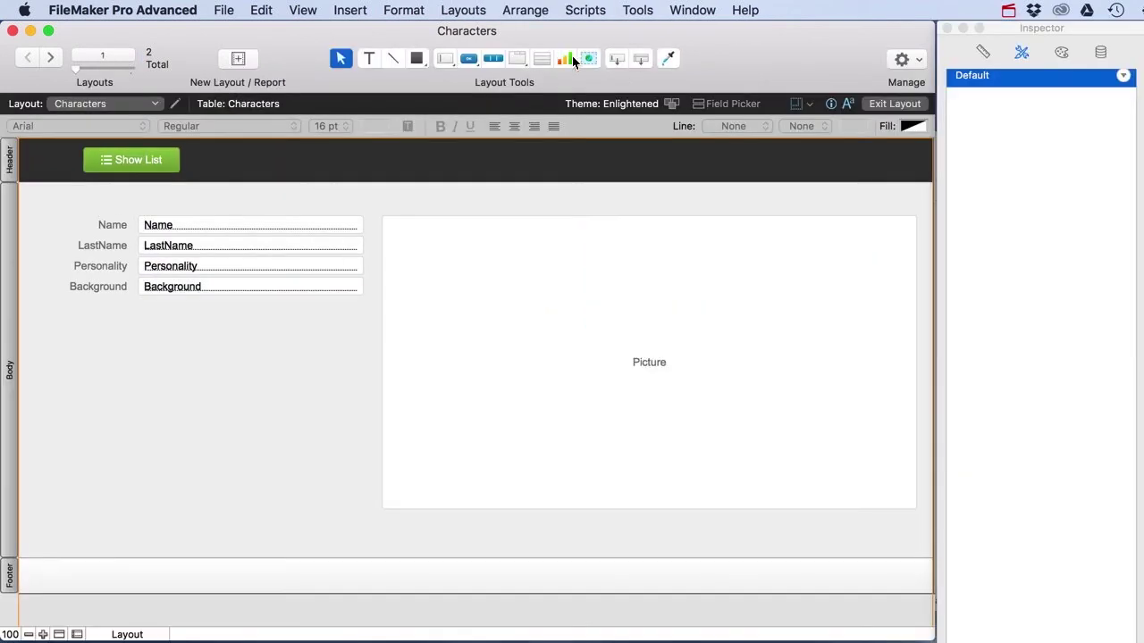
pyautogui.moveTo(615, 58); pyautogui.dragTo(139, 344)
pyautogui.click(546, 413)
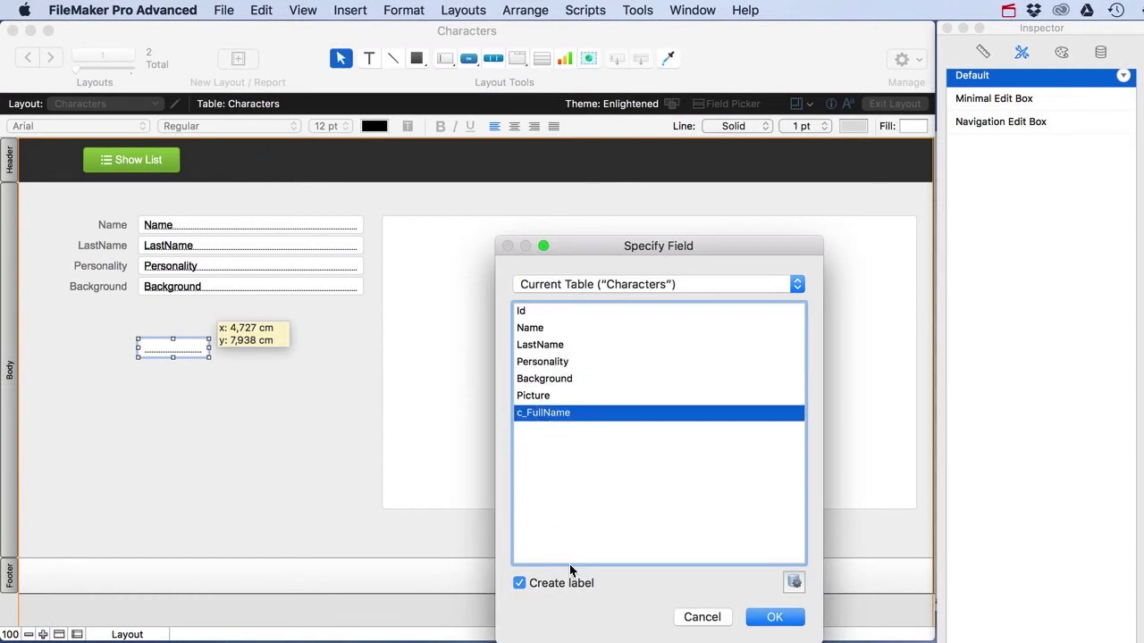
pyautogui.click(770, 617)
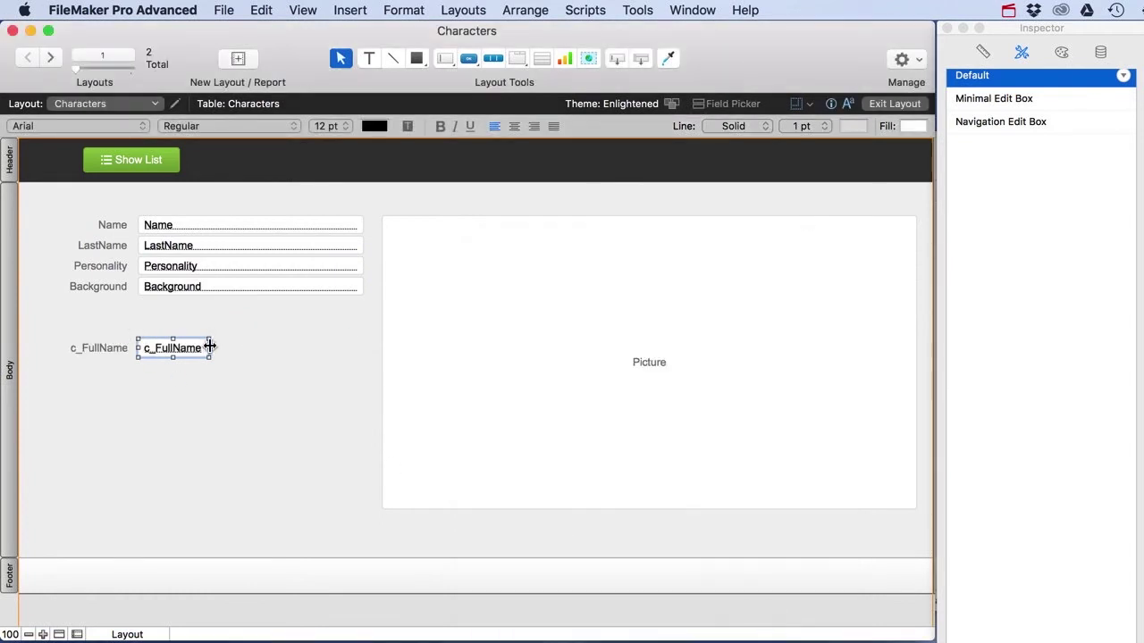
pyautogui.moveTo(210, 348); pyautogui.dragTo(332, 348)
pyautogui.click(895, 104)
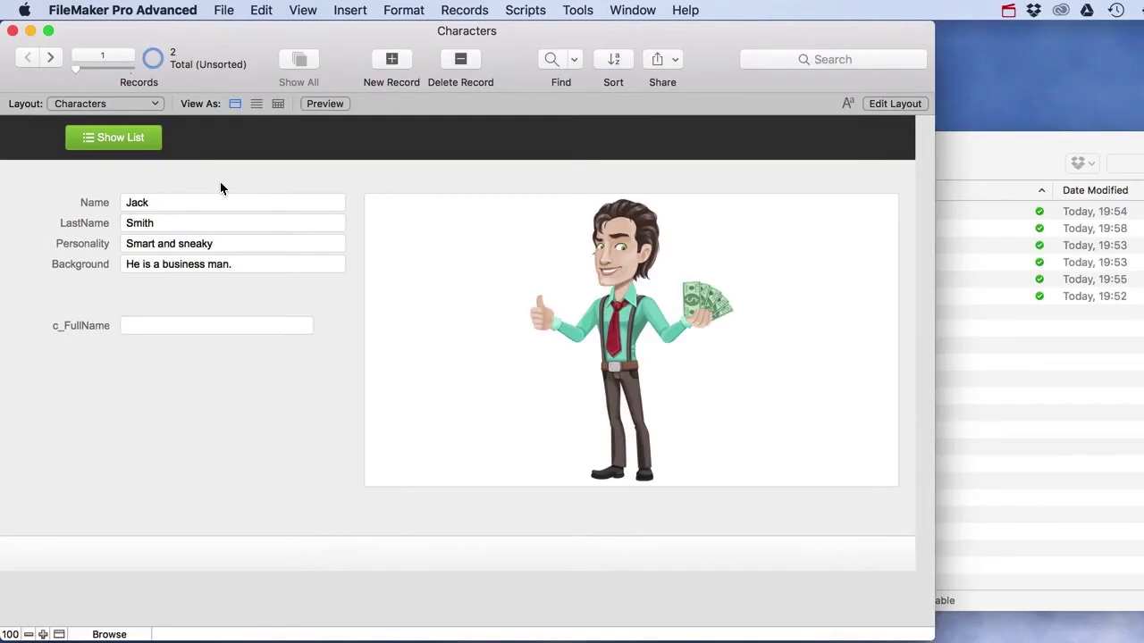
pyautogui.click(161, 222)
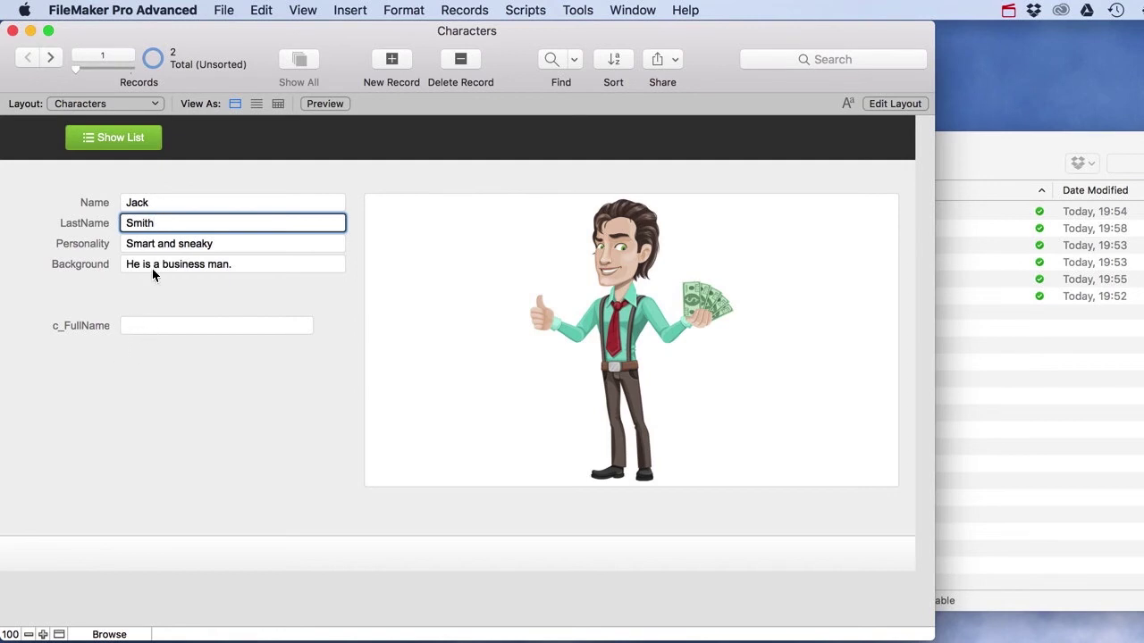
# - Add a new character record and insert Buisness Woman.jpg from the Finder window into its Picture field
pyautogui.click(393, 60)
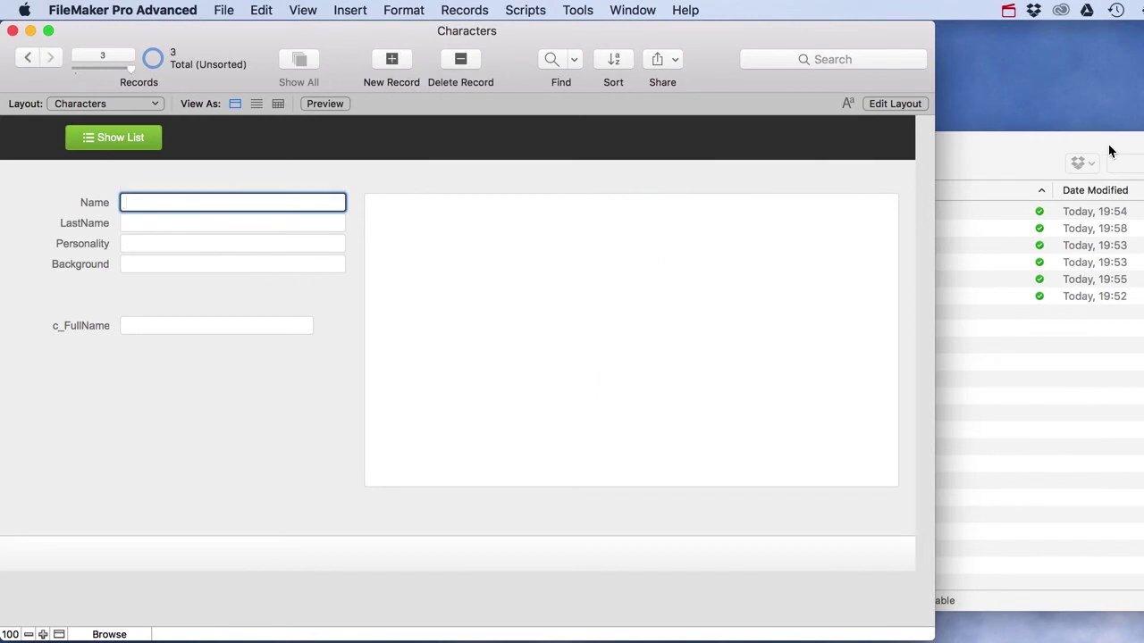
pyautogui.click(953, 189)
pyautogui.moveTo(712, 139); pyautogui.dragTo(1030, 157)
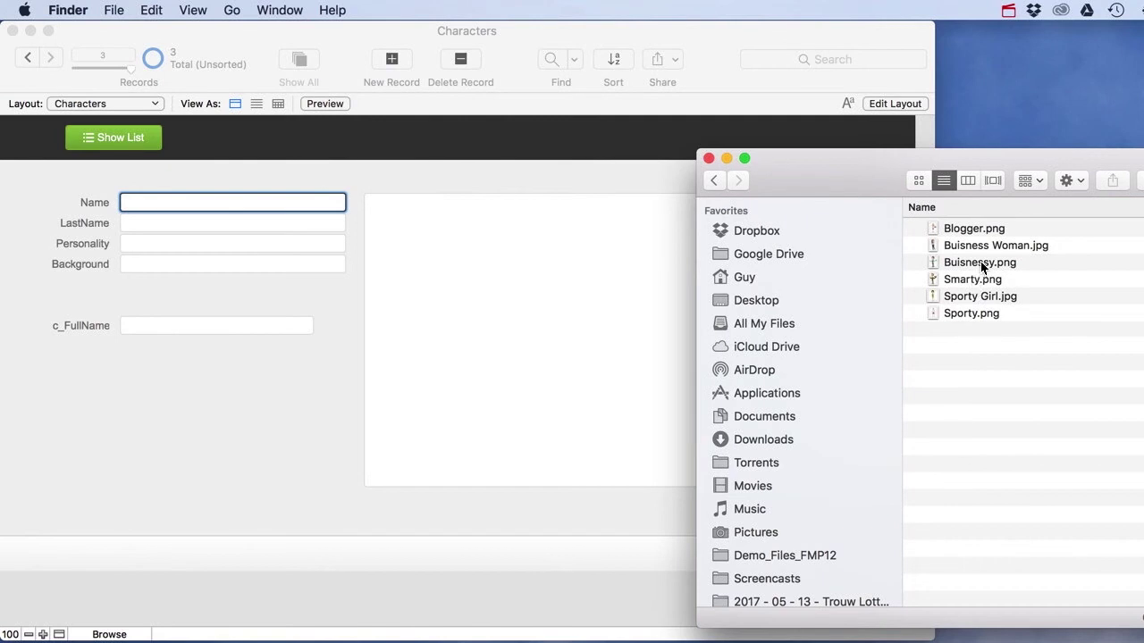
pyautogui.moveTo(993, 247); pyautogui.dragTo(380, 308)
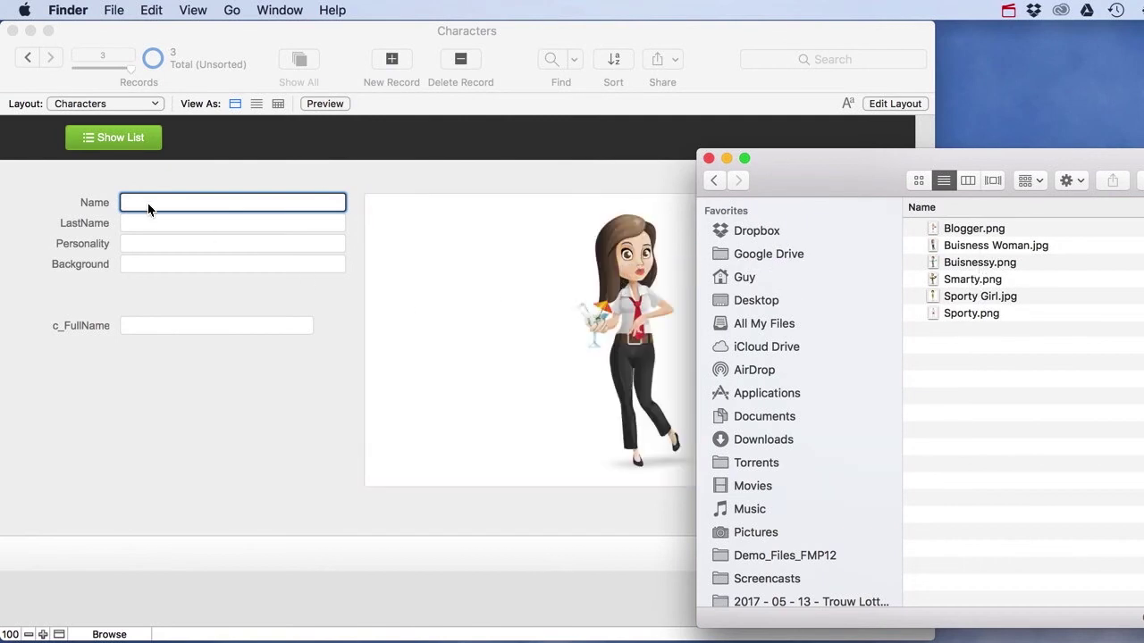
# - Fill in the new character's first name and last name in the Name and LastName fields
pyautogui.click(134, 207)
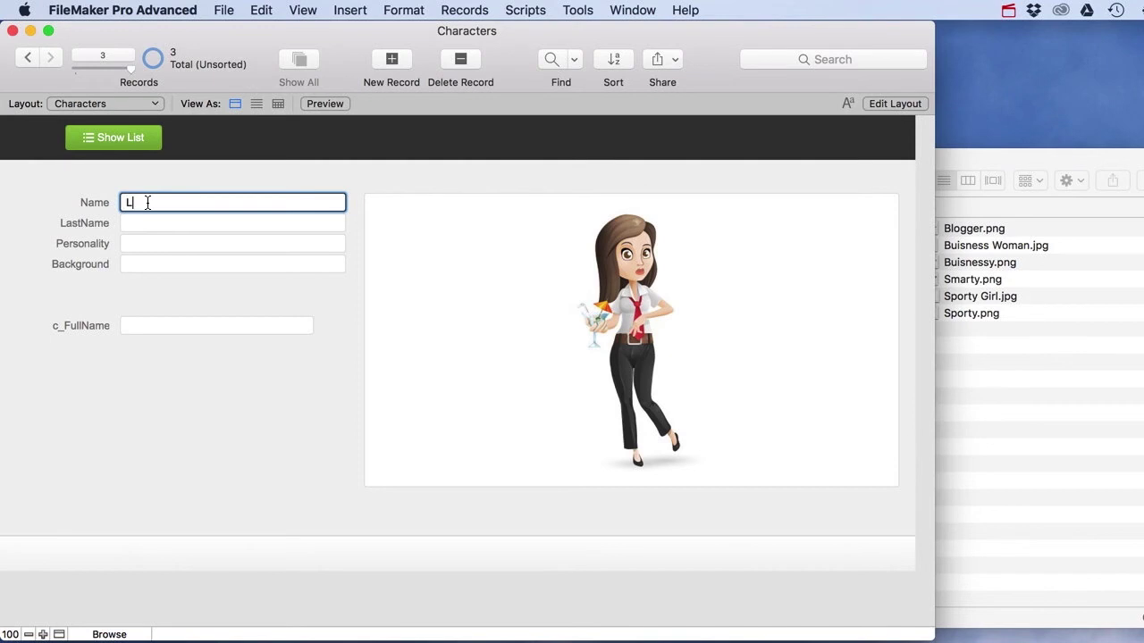
pyautogui.write('Lynn')
pyautogui.click(146, 224)
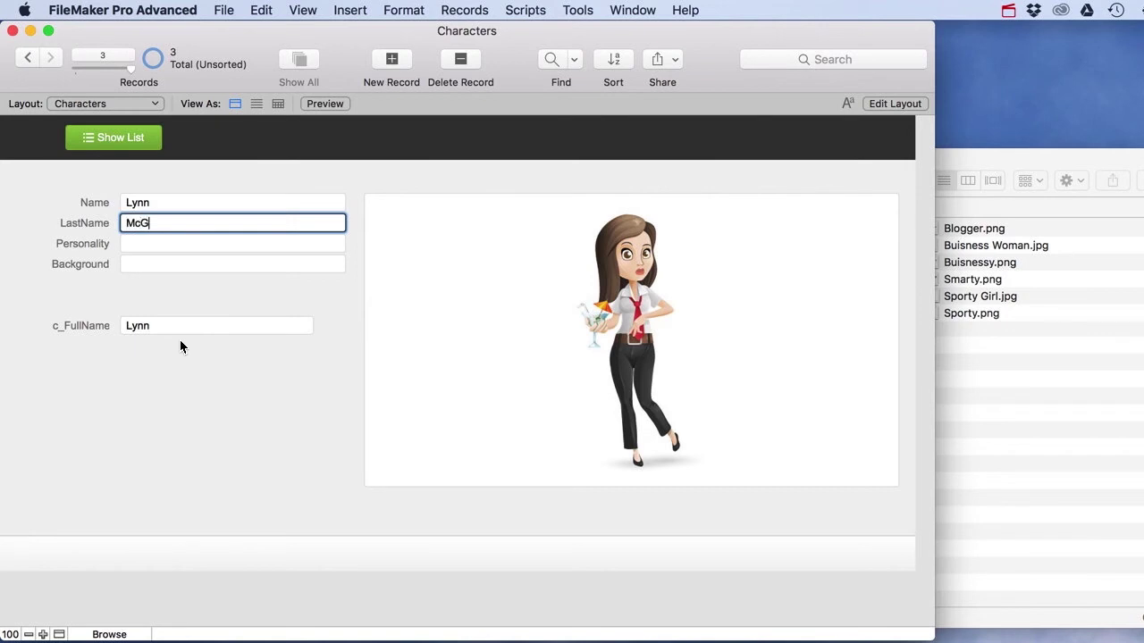
pyautogui.write('McGyver')
pyautogui.click(161, 243)
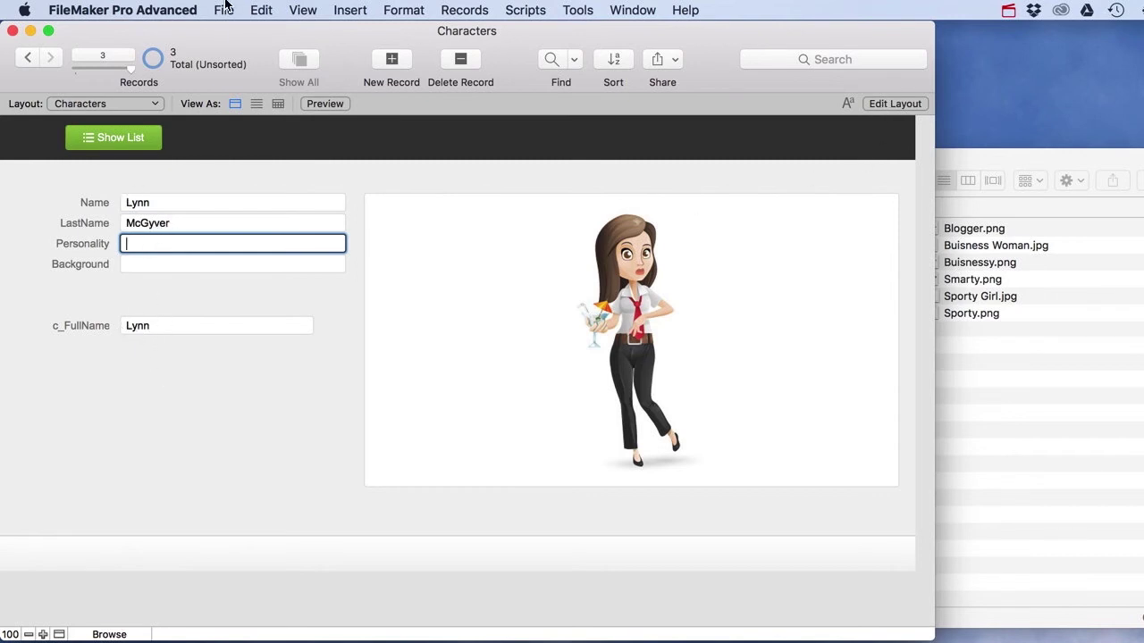
# - Turn off "Do not replace existing value of field (if any)" for the c_FullName calculation and save the database changes
pyautogui.click(222, 10)
pyautogui.moveTo(344, 179)
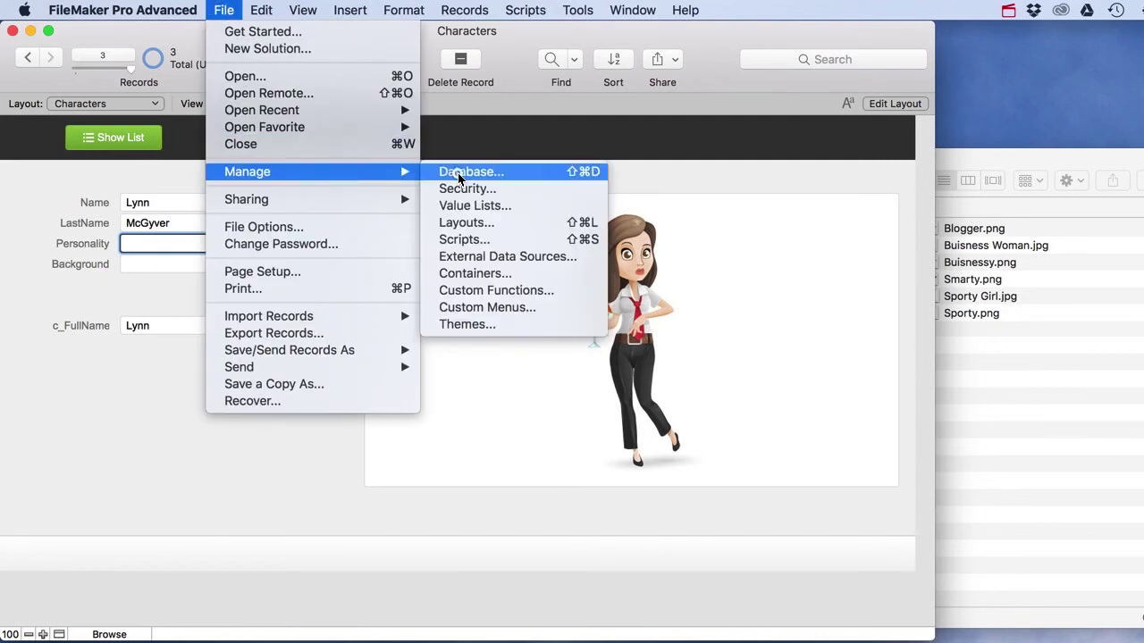
pyautogui.click(453, 172)
pyautogui.doubleClick(93, 241)
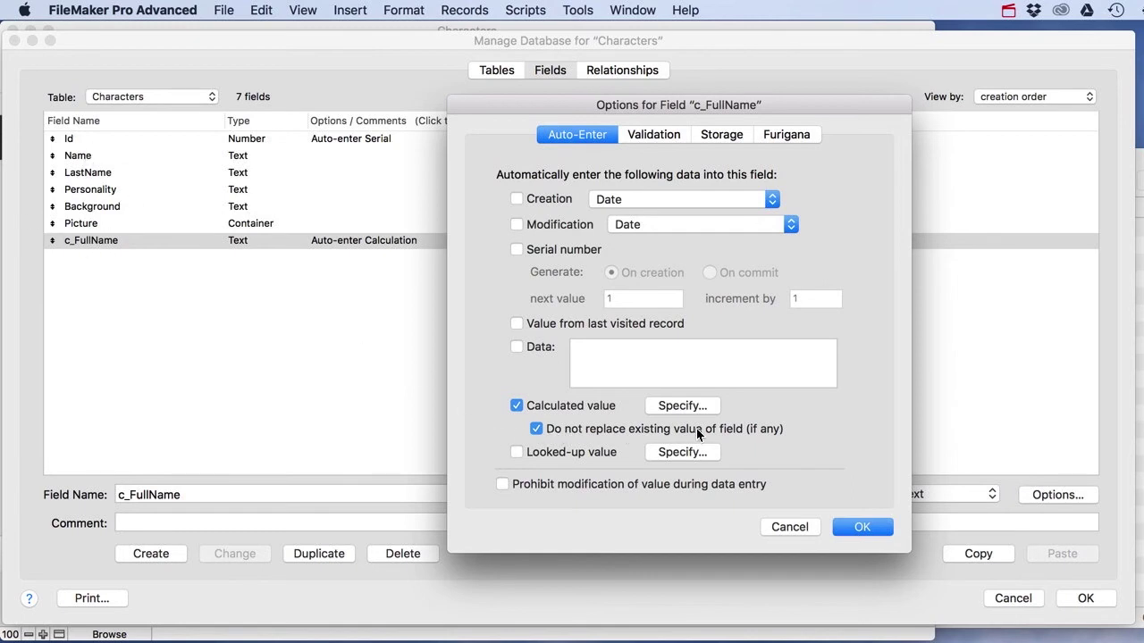
pyautogui.click(536, 429)
pyautogui.click(857, 527)
pyautogui.click(1081, 596)
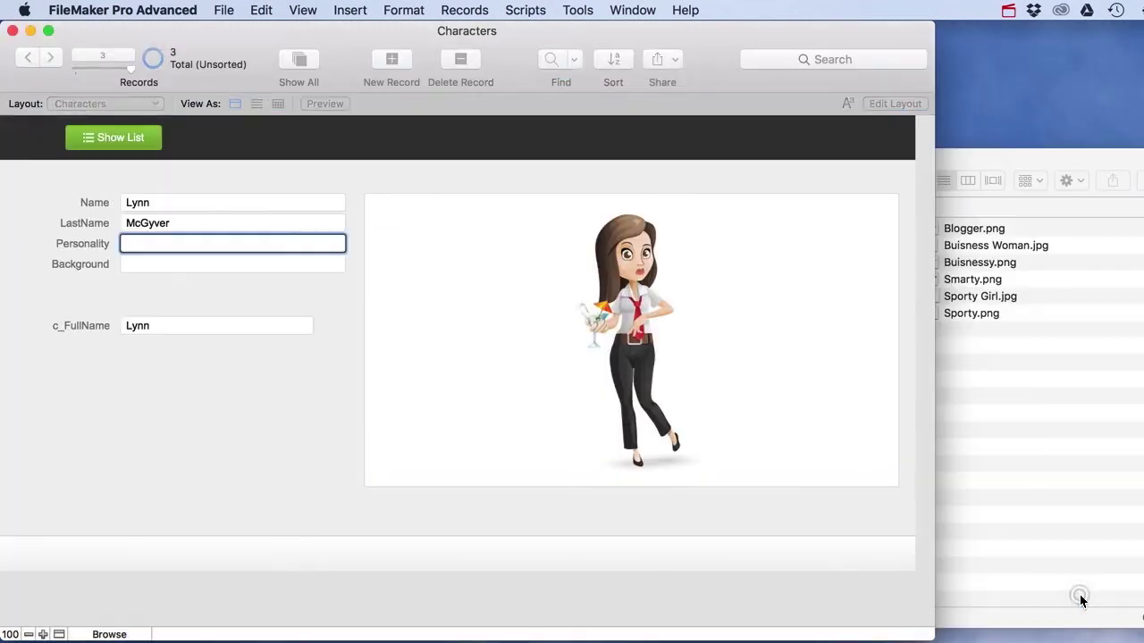
# - Cut the last name out of the new character's LastName field and commit the record
pyautogui.click(162, 222)
pyautogui.press('super+a')
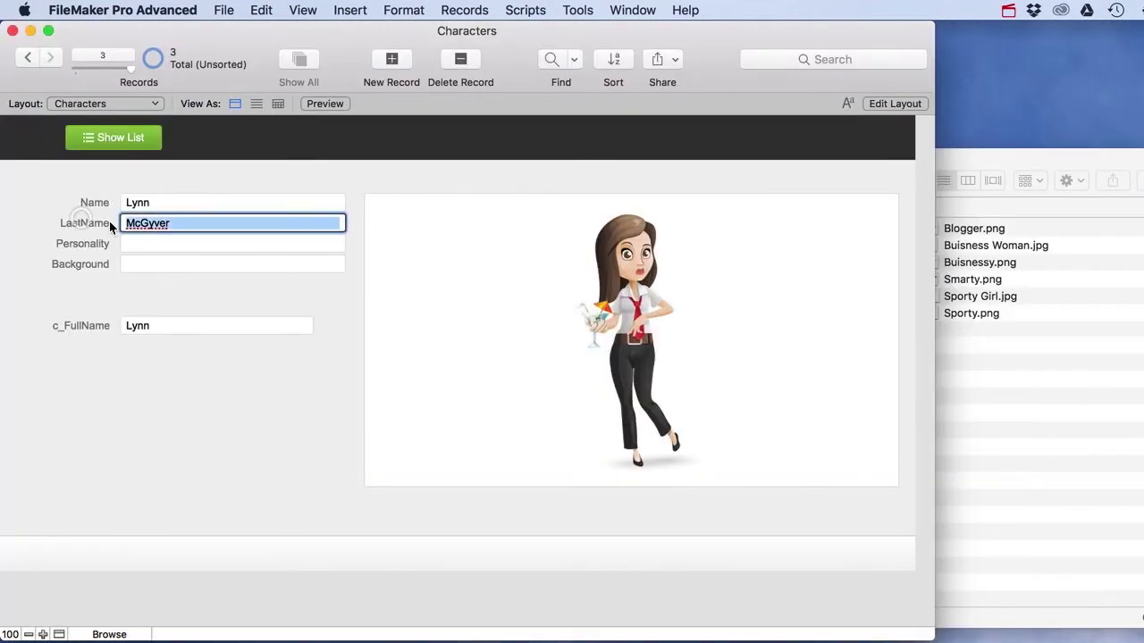
pyautogui.press('super+x')
pyautogui.click(175, 362)
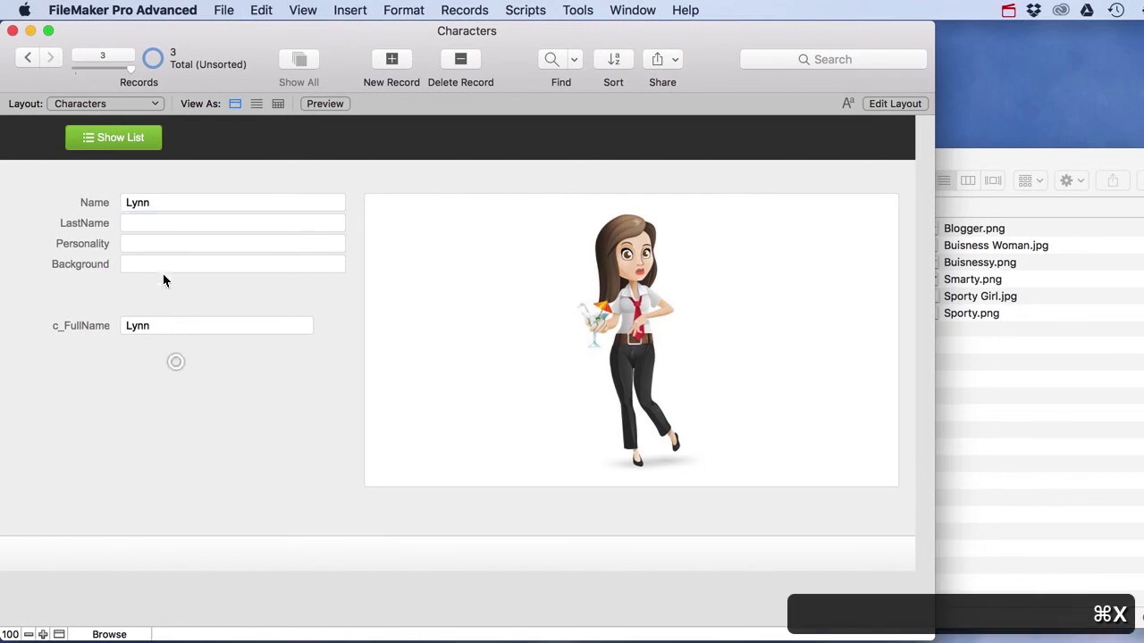
# - Paste the cut last name back into the LastName field and leave the field to update c_FullName
pyautogui.click(158, 222)
pyautogui.press('super+v')
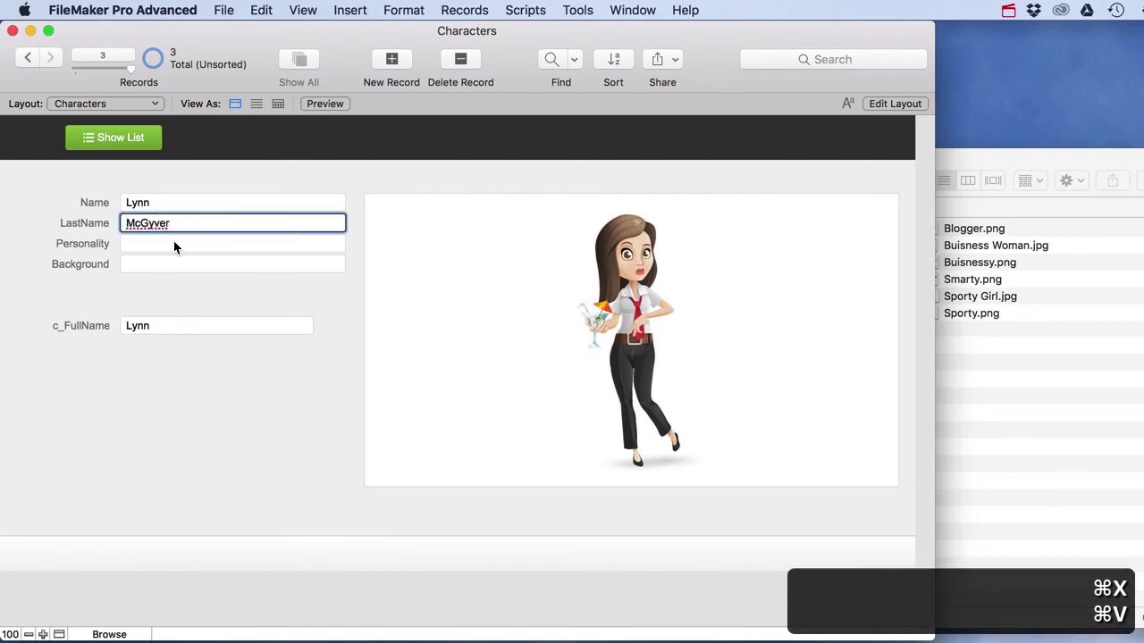
pyautogui.click(174, 243)
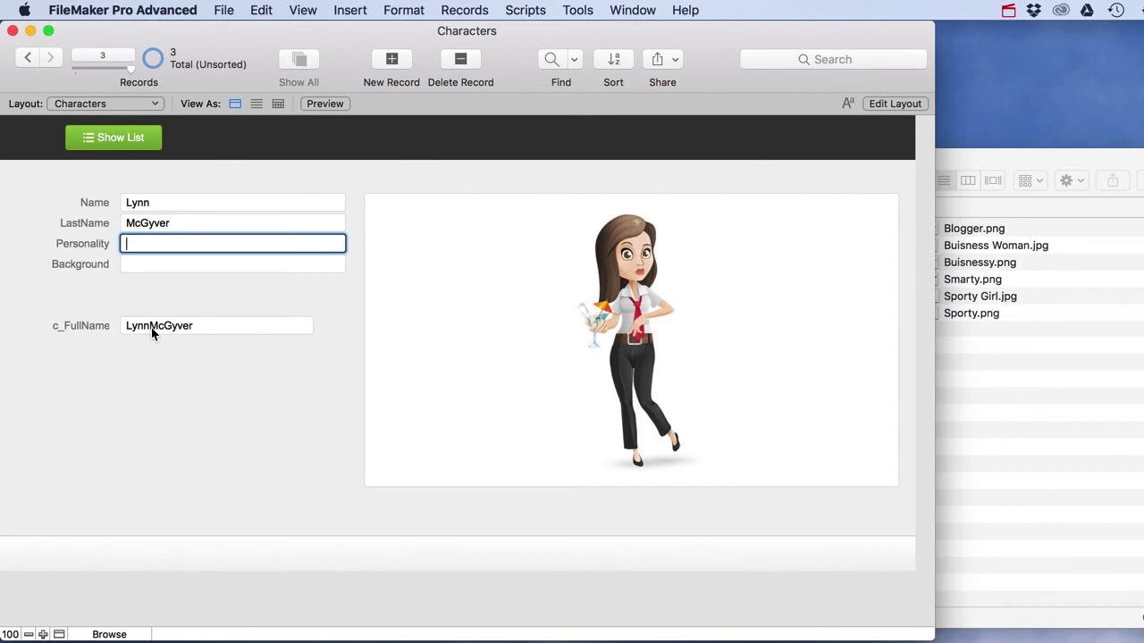
# - Edit the auto-enter calculation of c_FullName to read Name & " " & LastName
pyautogui.click(231, 11)
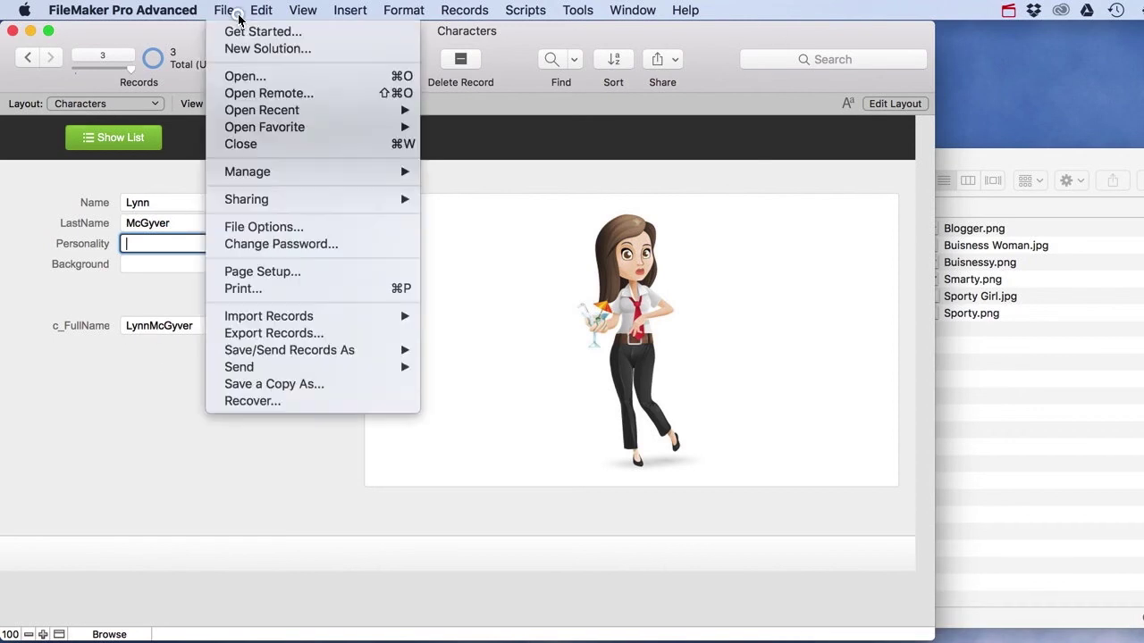
pyautogui.moveTo(349, 181)
pyautogui.click(460, 173)
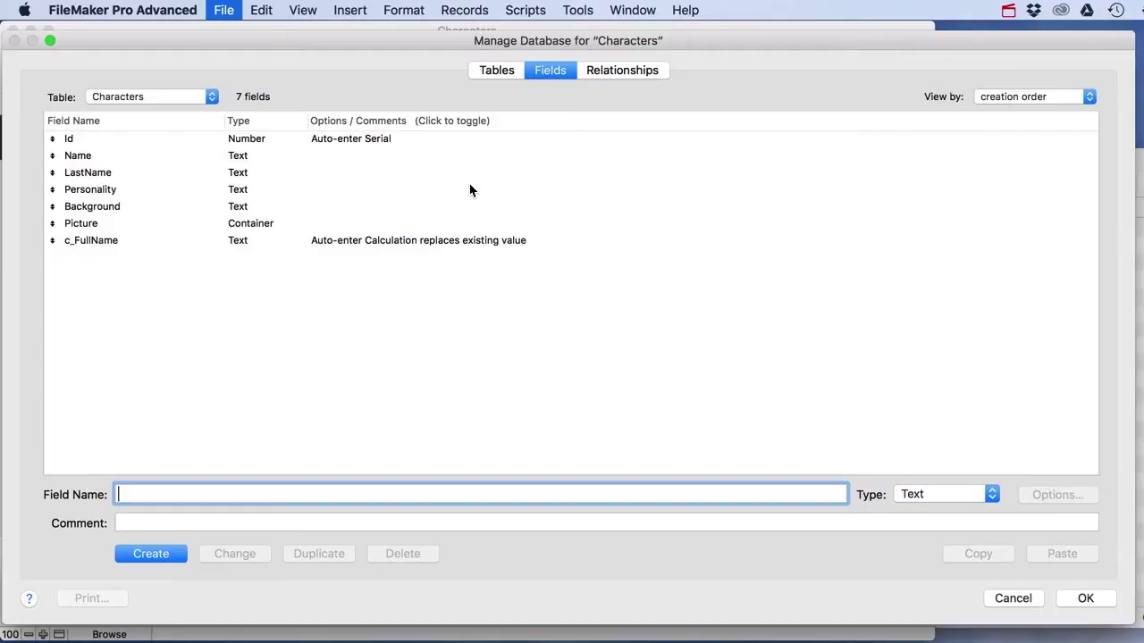
pyautogui.doubleClick(355, 240)
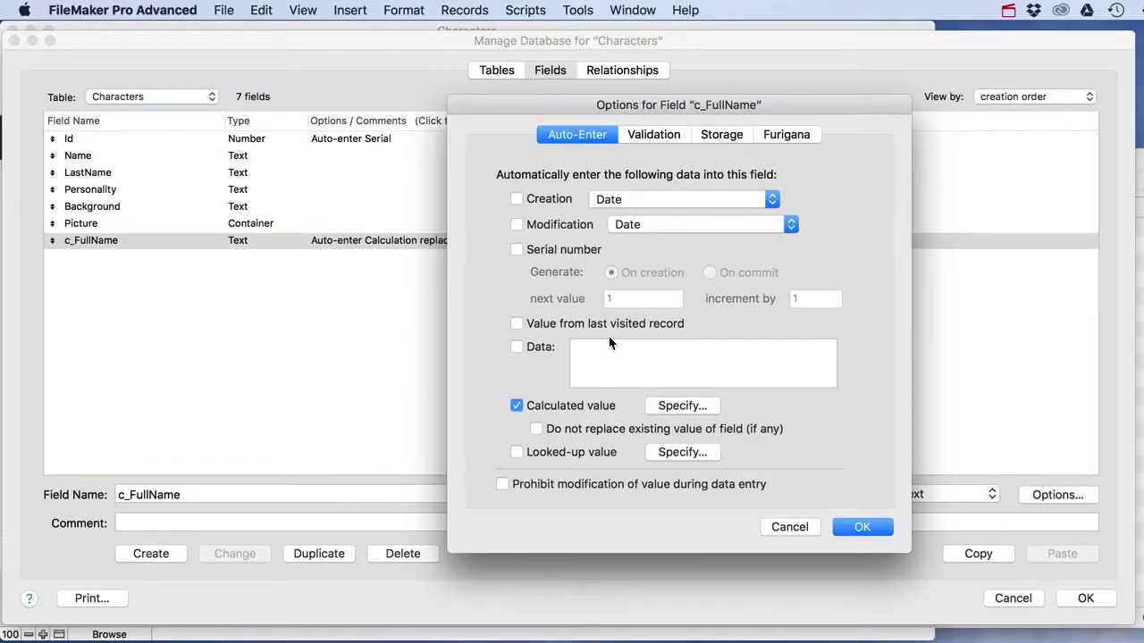
pyautogui.click(669, 409)
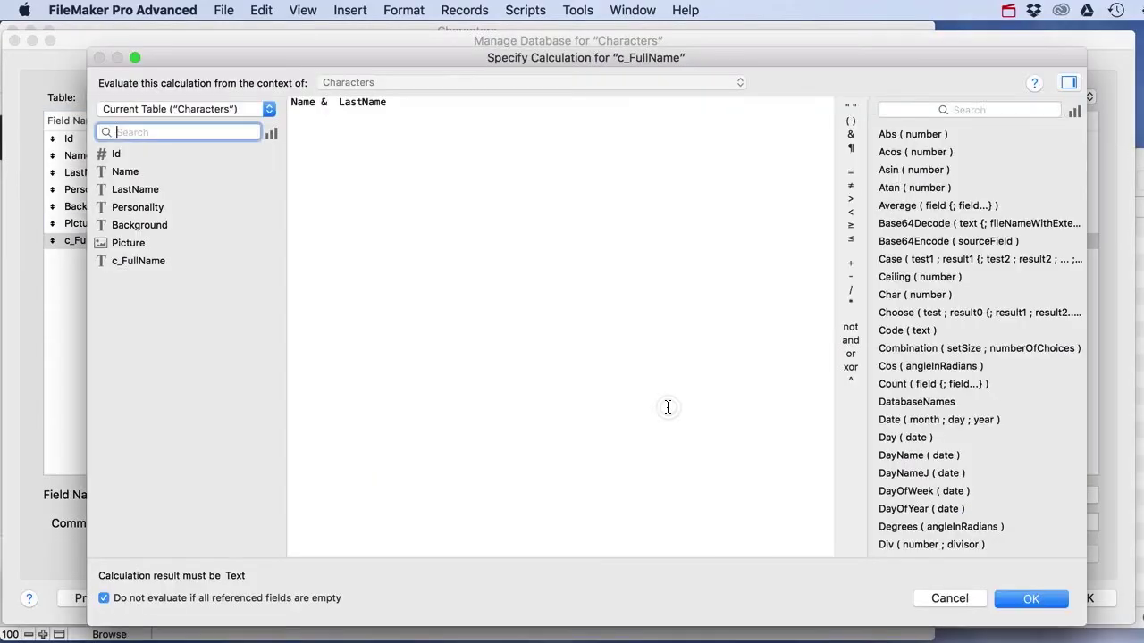
pyautogui.click(333, 102)
pyautogui.click(791, 106)
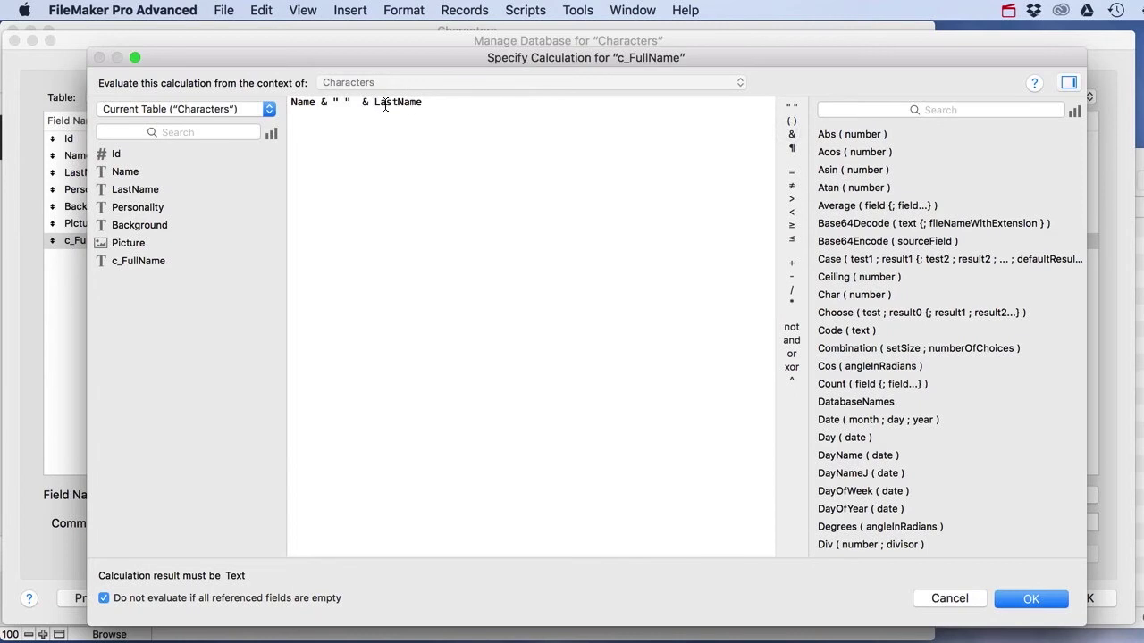
pyautogui.click(354, 102)
pyautogui.press('BackSpace')
# - Review the parts of the c_FullName formula and save the calculation, field options and database changes
pyautogui.doubleClick(303, 102)
pyautogui.click(343, 102)
pyautogui.doubleClick(389, 102)
pyautogui.doubleClick(303, 101)
pyautogui.click(437, 103)
pyautogui.click(1010, 598)
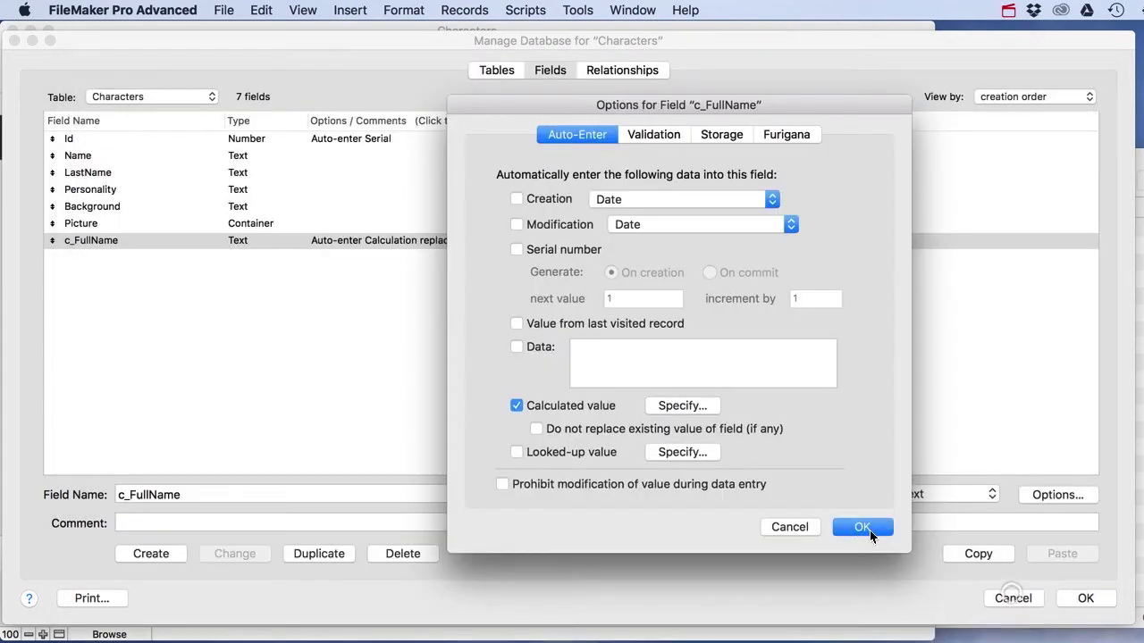
pyautogui.click(860, 527)
pyautogui.click(1088, 597)
# - Retype the last letter of the third character's Name and commit the record to refresh c_FullName
pyautogui.click(179, 224)
pyautogui.moveTo(209, 224); pyautogui.dragTo(101, 216)
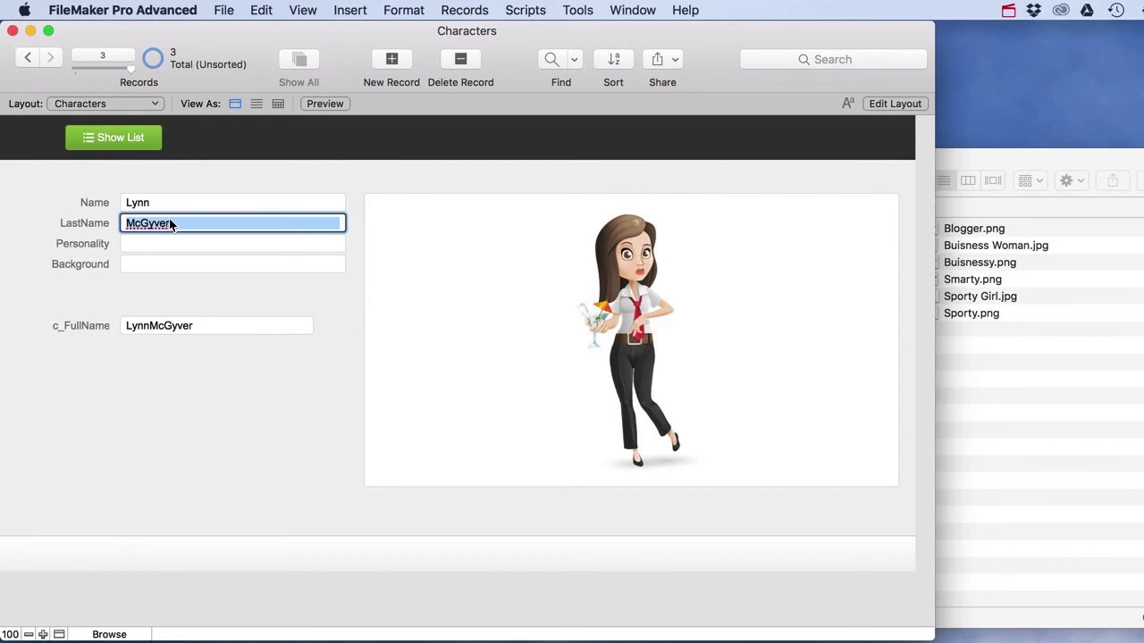
pyautogui.click(175, 203)
pyautogui.press('BackSpace')
pyautogui.click(179, 179)
pyautogui.click(164, 203)
pyautogui.write('n')
pyautogui.click(179, 185)
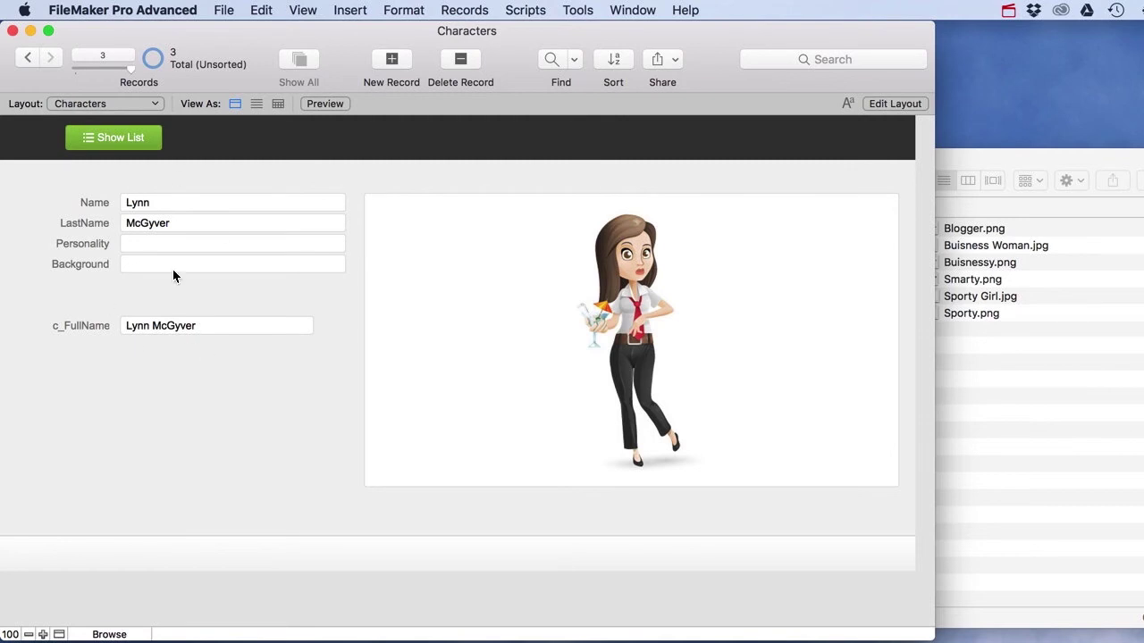
# - Go to the second character record, retype the last letter of its Name and commit the record
pyautogui.click(28, 59)
pyautogui.click(166, 203)
pyautogui.click(183, 191)
pyautogui.click(163, 207)
pyautogui.write('y')
pyautogui.click(180, 175)
# - Go to the first character record, retype the last letter of its Name and commit the record
pyautogui.click(27, 58)
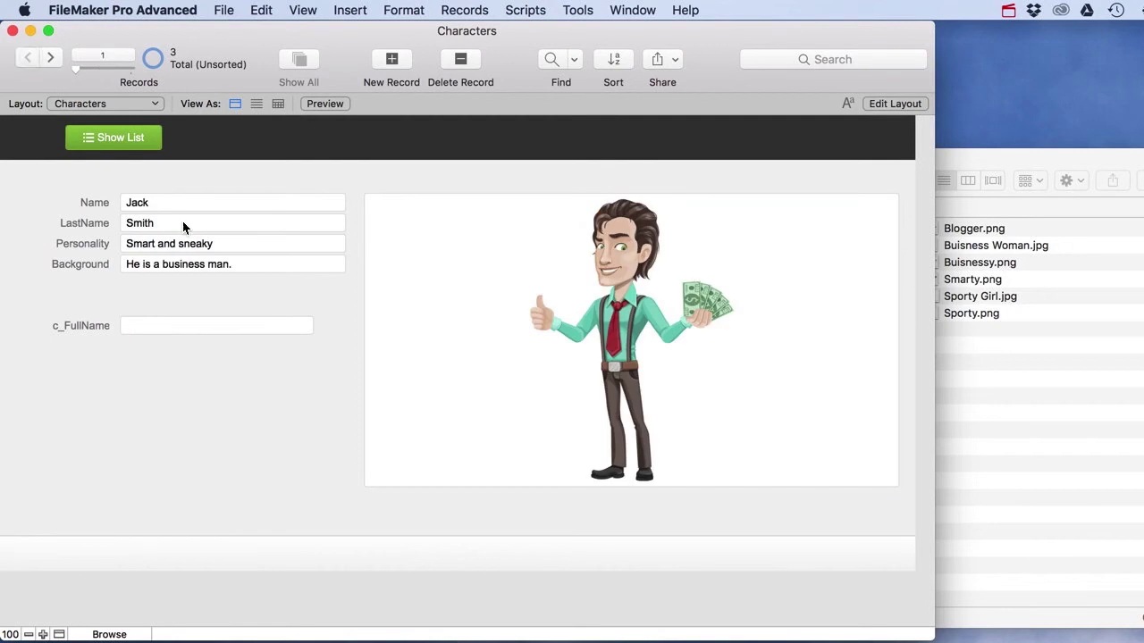
pyautogui.click(180, 203)
pyautogui.click(191, 175)
pyautogui.click(162, 202)
pyautogui.write('k')
pyautogui.click(192, 176)
# - Delete the c_FullName field and its label from the Characters layout and return to Browse mode
pyautogui.click(891, 105)
pyautogui.moveTo(205, 407); pyautogui.dragTo(98, 340)
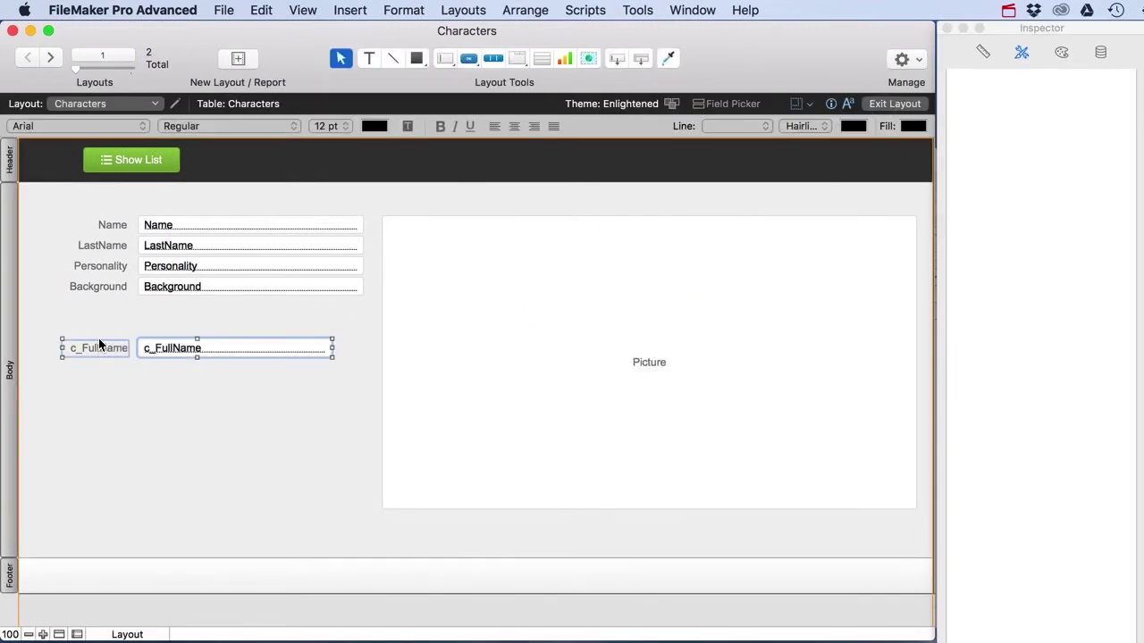
pyautogui.press('Delete')
pyautogui.click(898, 105)
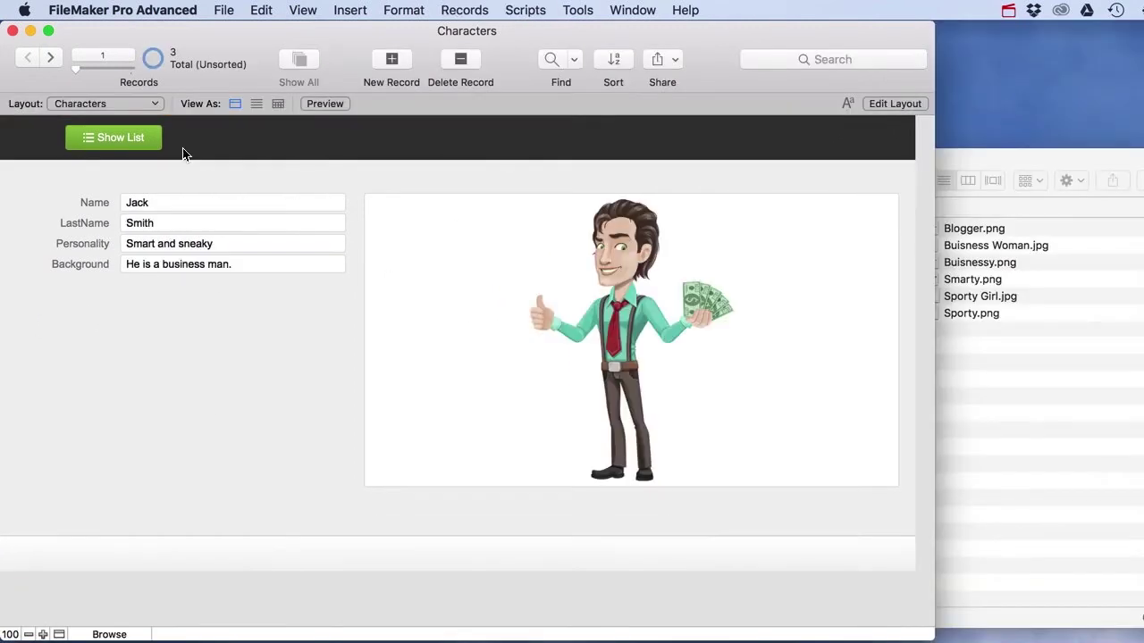
# - Show the character list and replace the Name field in the ListCharacters layout with c_FullName
pyautogui.click(152, 143)
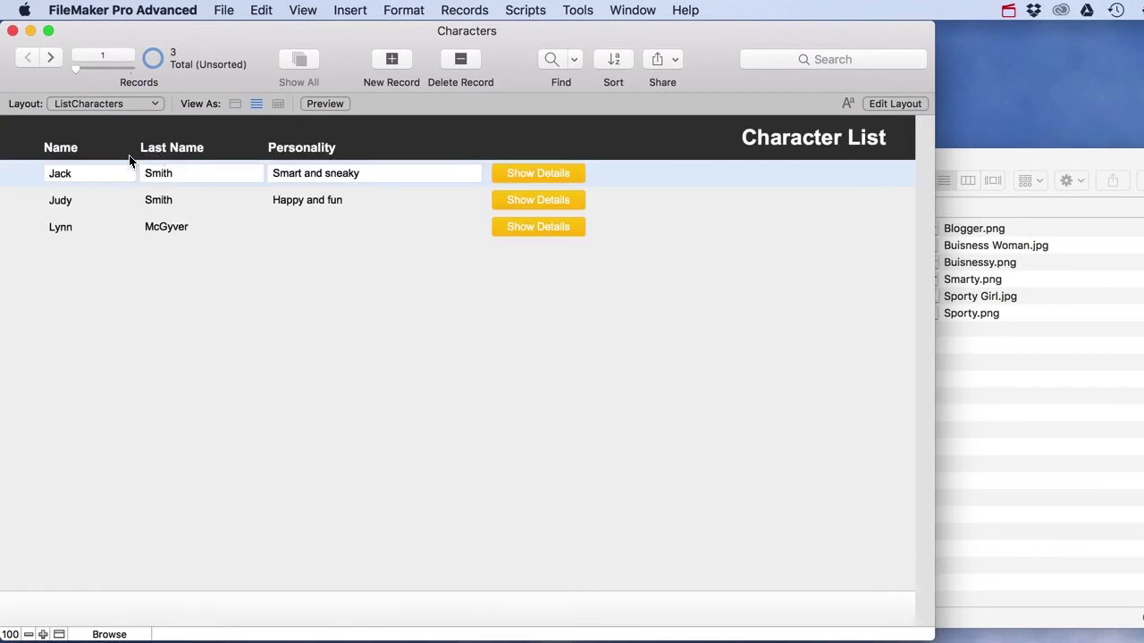
pyautogui.click(894, 104)
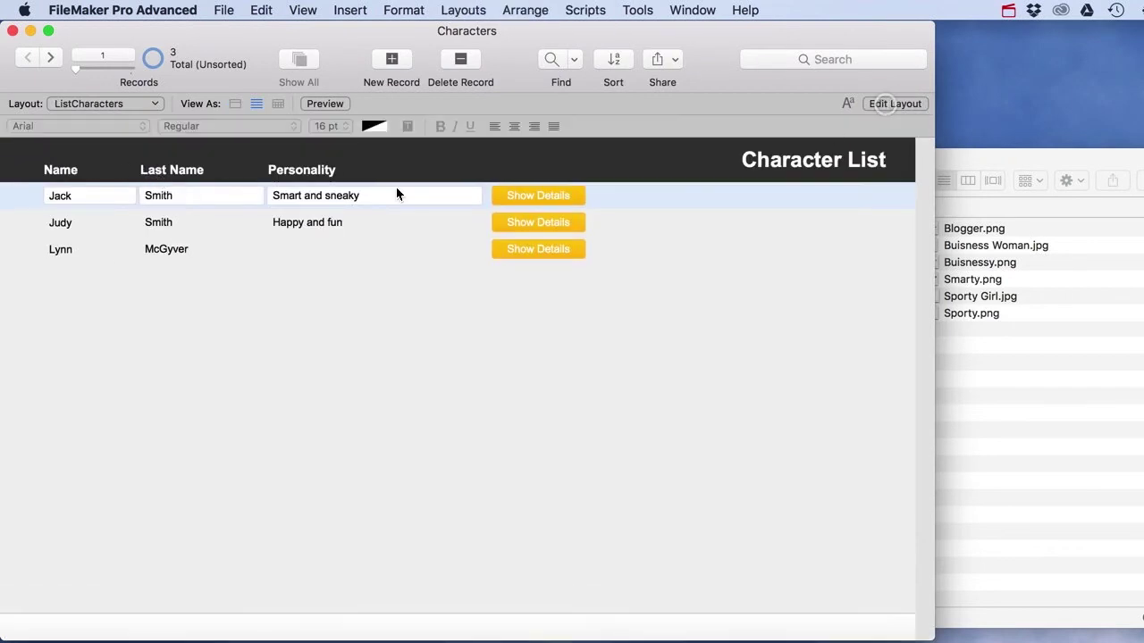
pyautogui.doubleClick(116, 196)
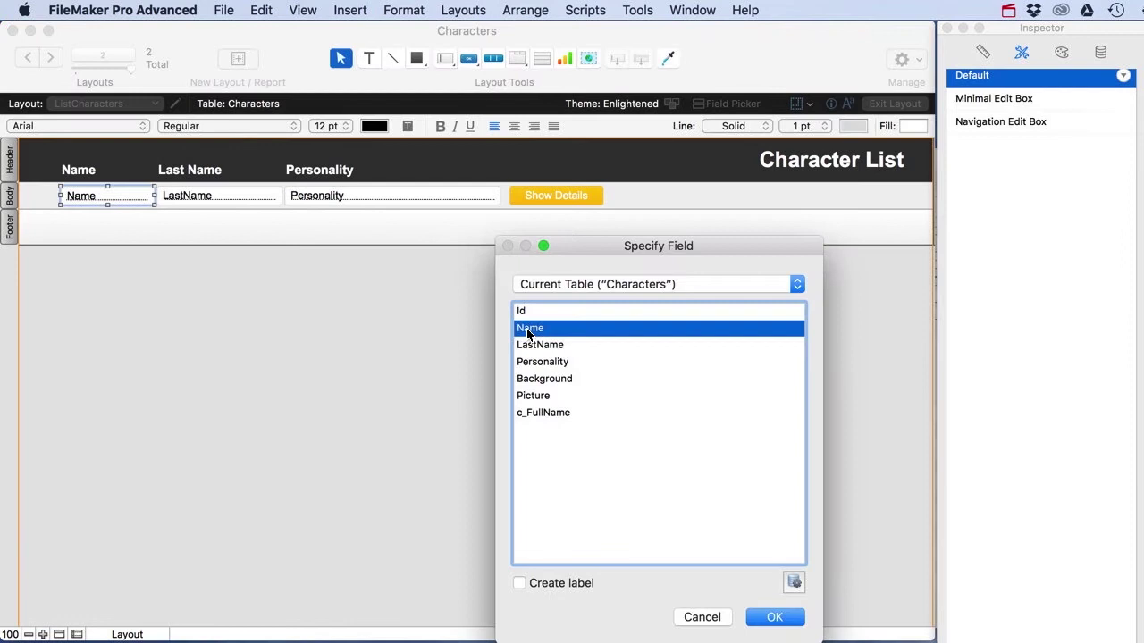
pyautogui.click(547, 412)
pyautogui.click(774, 616)
# - Delete the LastName field and the Last Name heading from the ListCharacters layout
pyautogui.click(185, 202)
pyautogui.press('Delete')
pyautogui.click(180, 172)
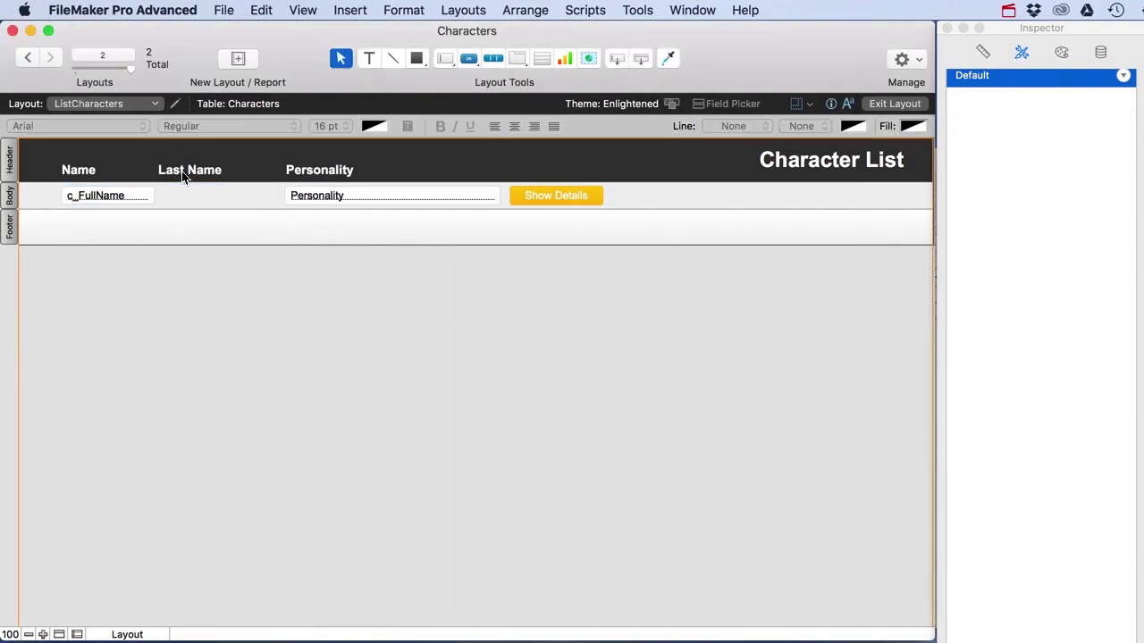
pyautogui.press('Delete')
# - Widen the c_FullName field to nearly reach the Personality column and format its text as blue and underlined
pyautogui.click(141, 198)
pyautogui.moveTo(155, 196); pyautogui.dragTo(193, 195)
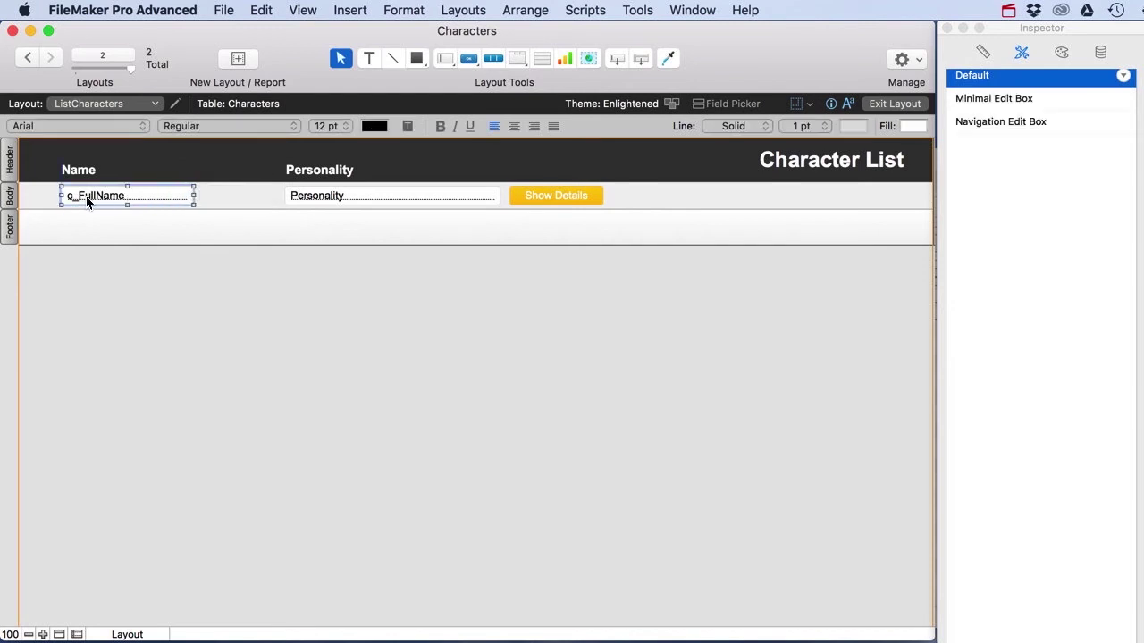
pyautogui.click(374, 128)
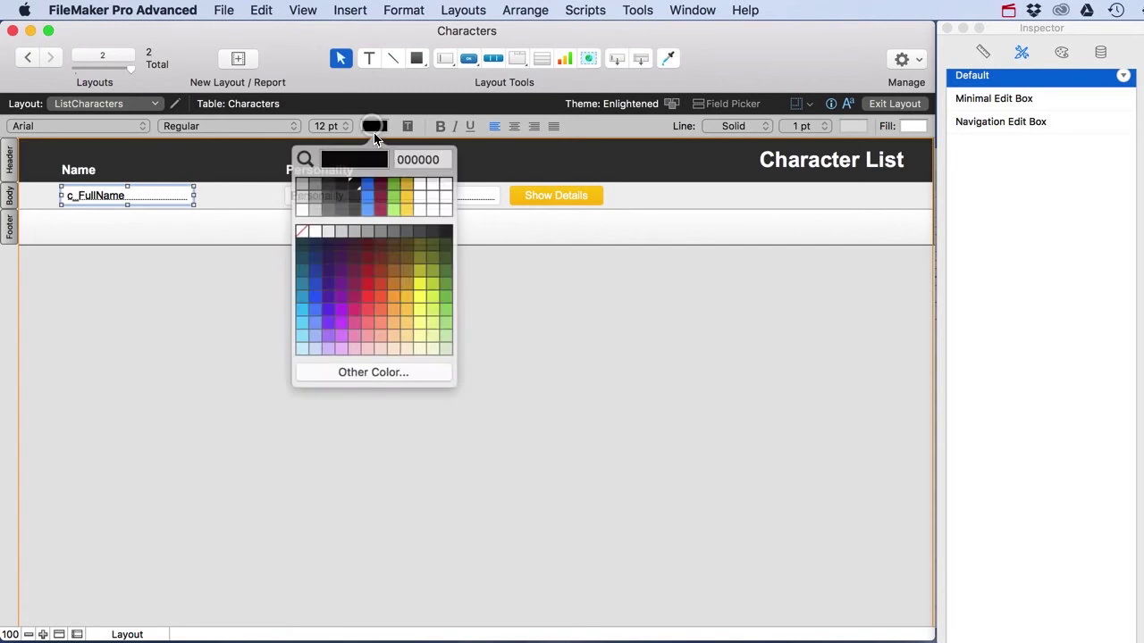
pyautogui.click(318, 315)
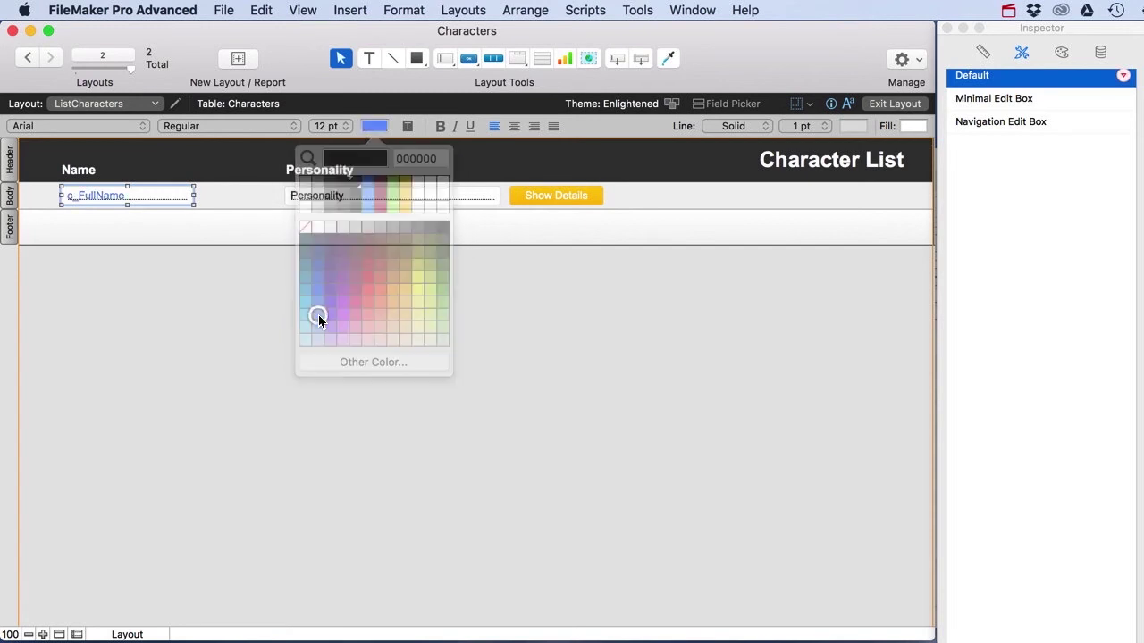
pyautogui.click(470, 128)
pyautogui.moveTo(193, 196); pyautogui.dragTo(212, 195)
# - Set up the c_FullName field as a button with a Single Step action using Go to Layout
pyautogui.rightClick(123, 197)
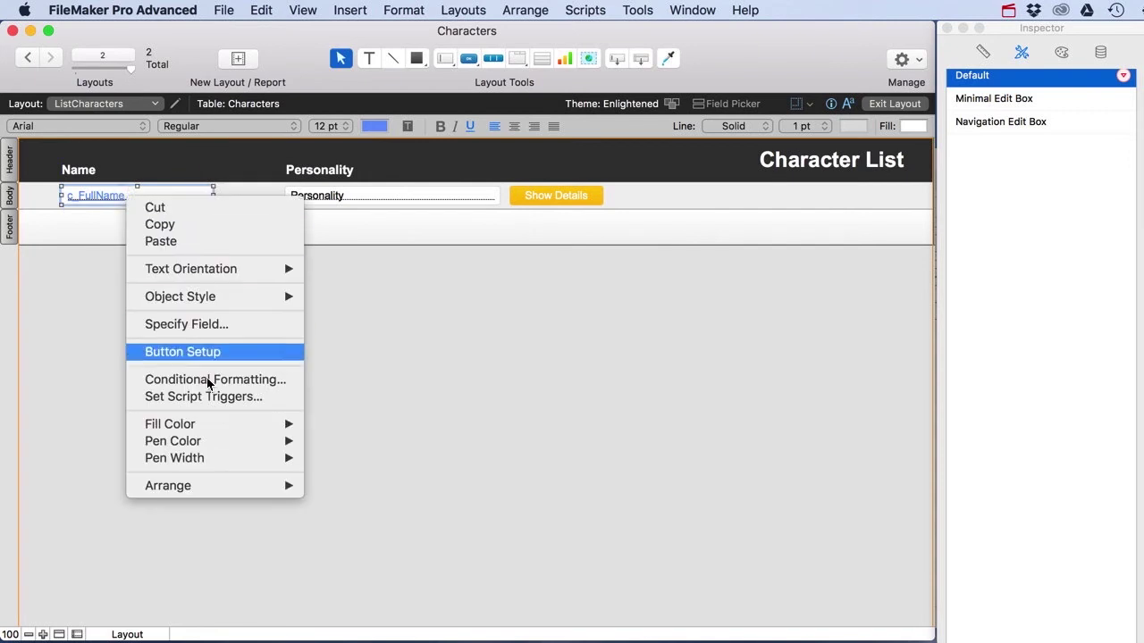
pyautogui.click(222, 353)
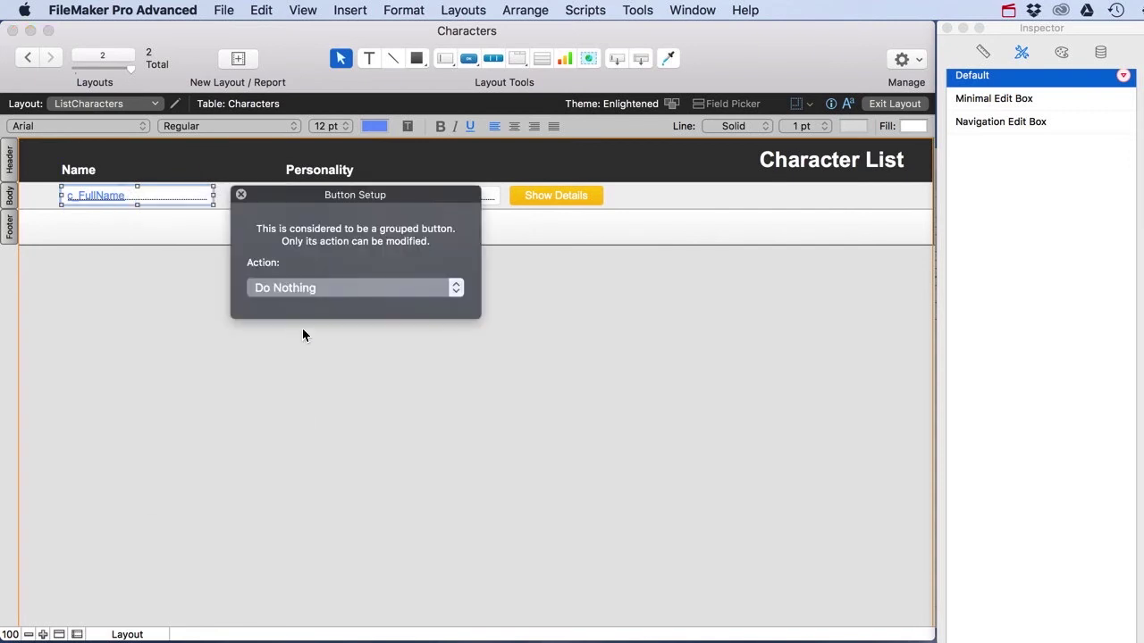
pyautogui.click(344, 286)
pyautogui.click(333, 316)
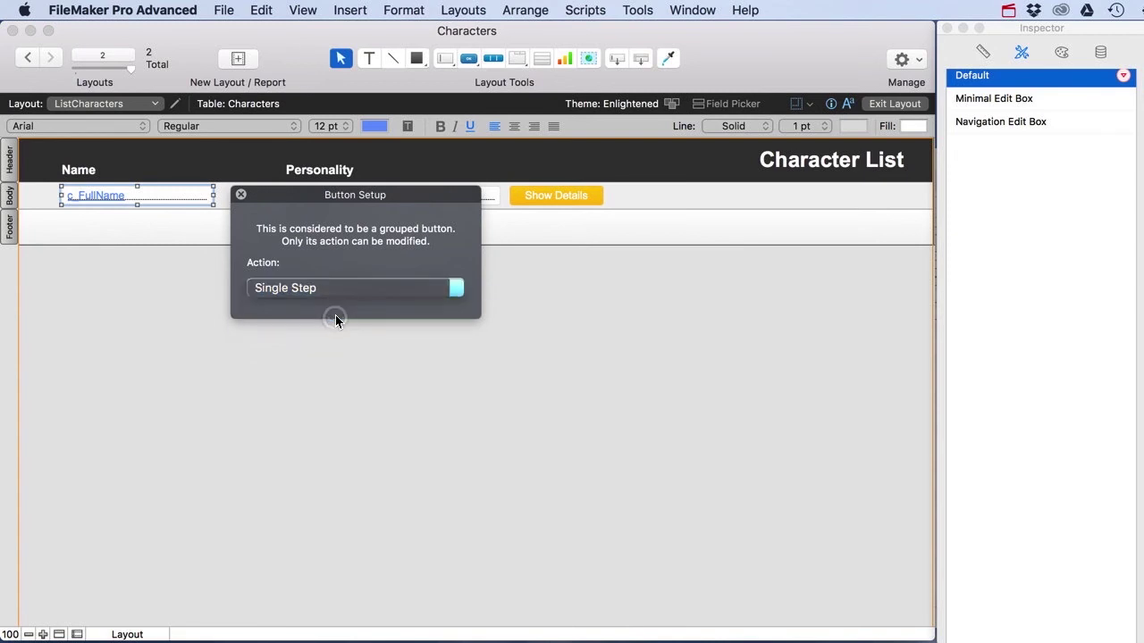
pyautogui.write('Go To ')
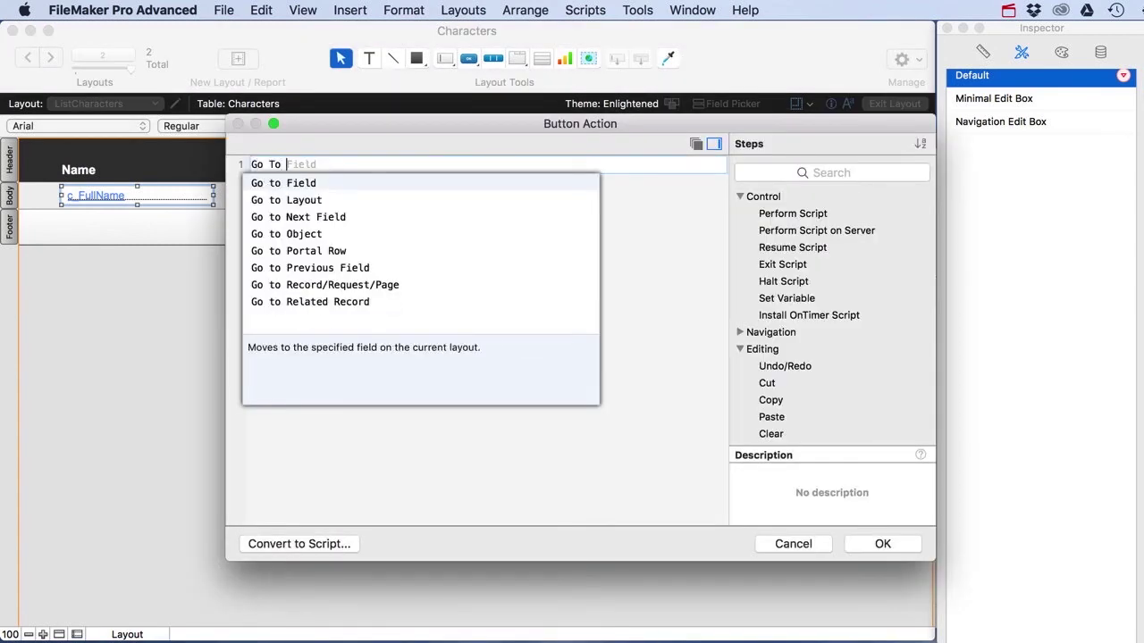
pyautogui.write('Lay')
pyautogui.press('Return')
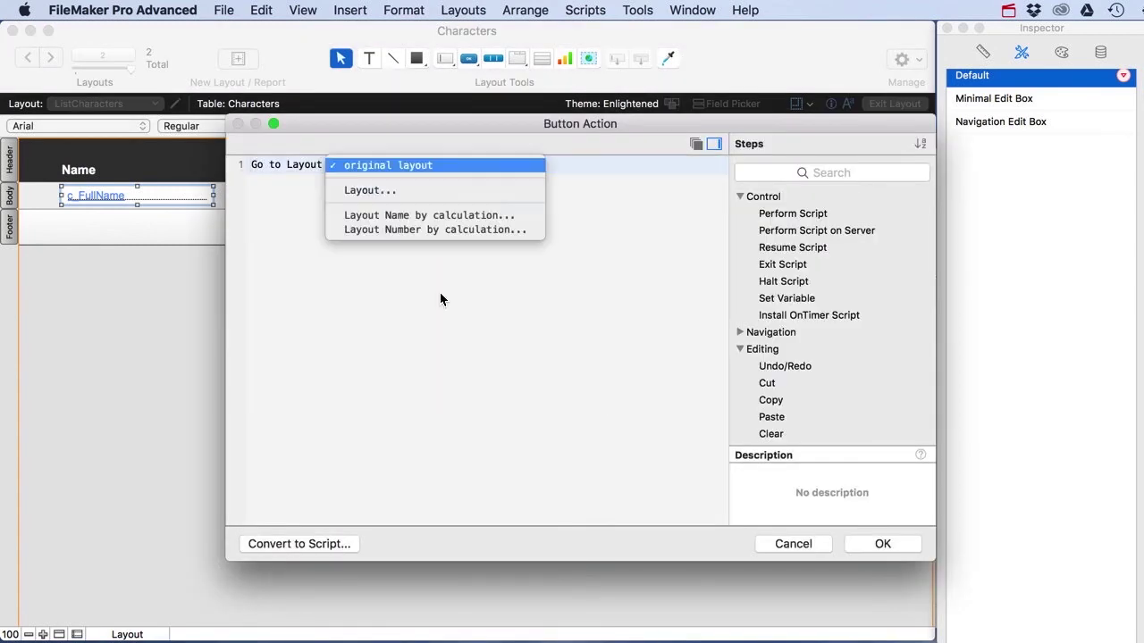
# - Target the Go to Layout action at the Characters layout and turn on "Change cursor to hand over button"
pyautogui.click(371, 190)
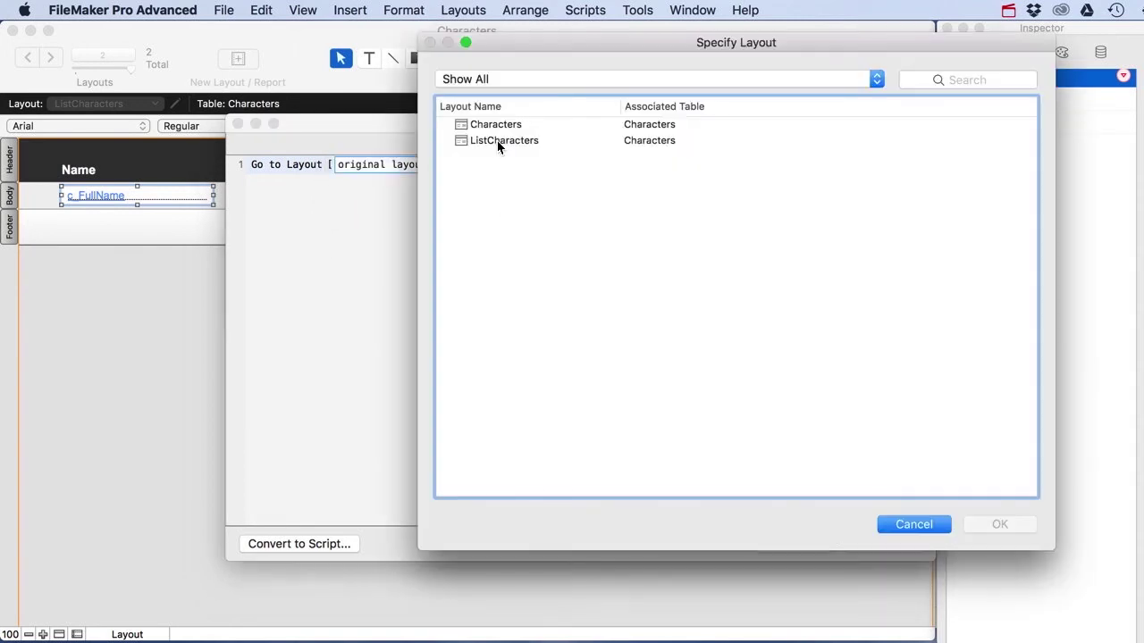
pyautogui.click(496, 125)
pyautogui.click(997, 524)
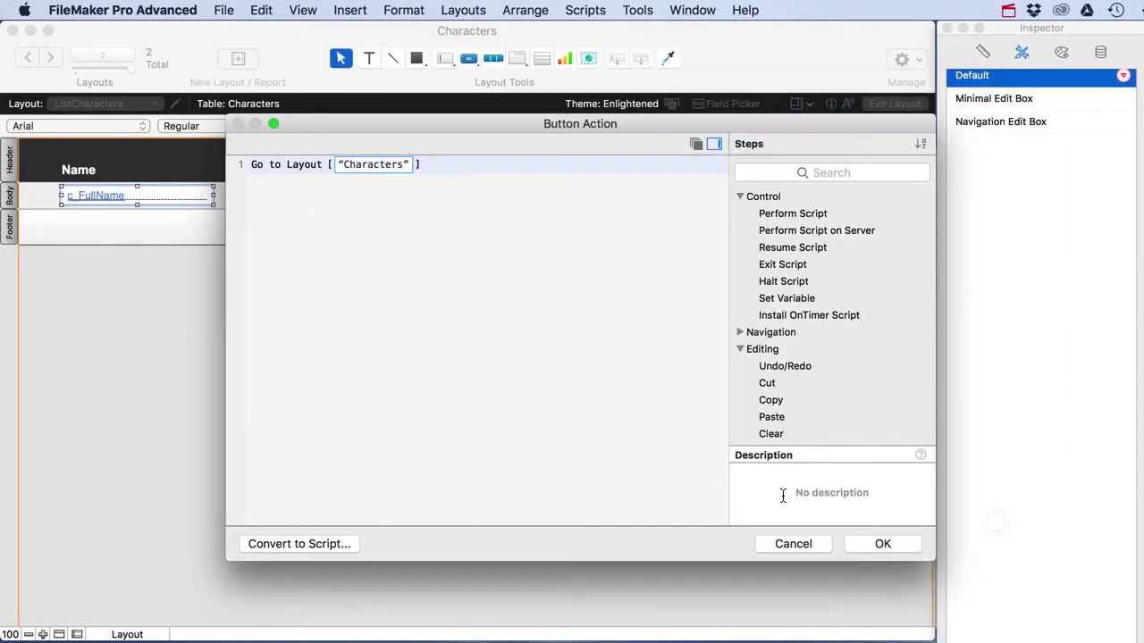
pyautogui.click(880, 542)
pyautogui.click(251, 375)
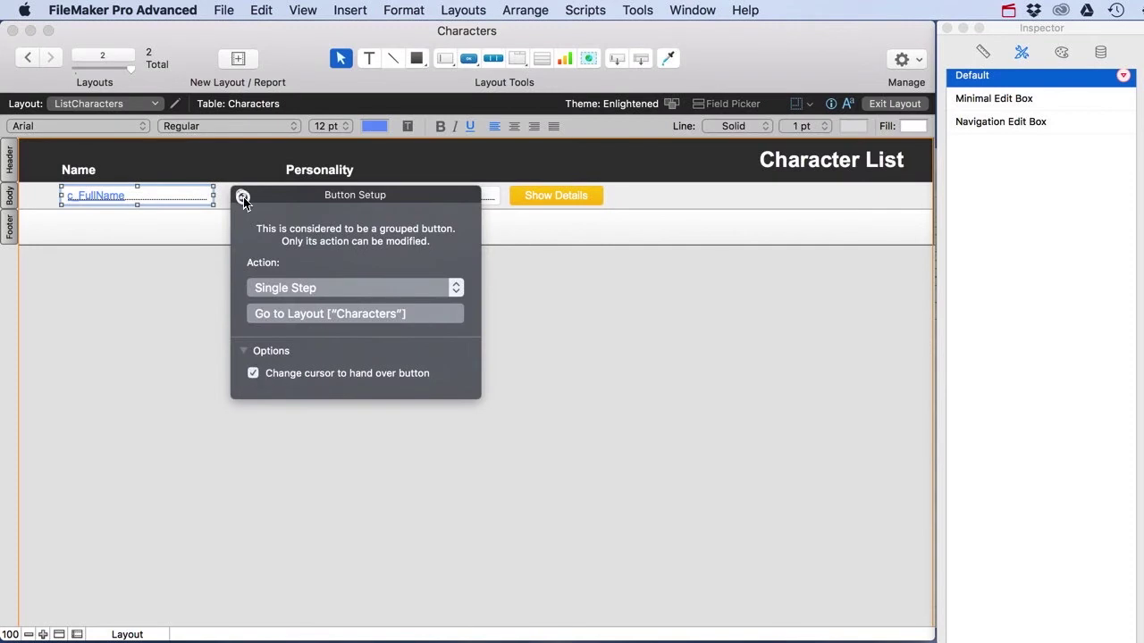
pyautogui.click(241, 194)
# - Move the Personality heading and field together so they sit right beside the c_FullName field
pyautogui.moveTo(472, 230); pyautogui.dragTo(290, 170)
pyautogui.moveTo(336, 200); pyautogui.dragTo(279, 200)
pyautogui.press('Right')
pyautogui.press('Right')
pyautogui.press('Right')
pyautogui.press('Right')
pyautogui.press('Right')
pyautogui.press('Right')
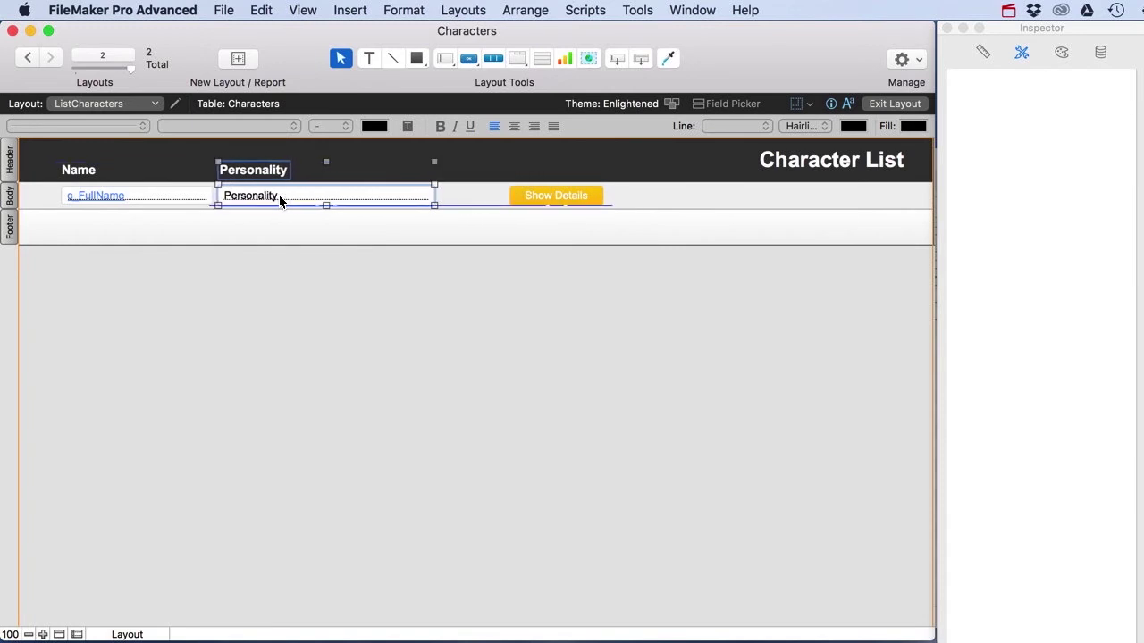
pyautogui.press('Left')
pyautogui.press('Left')
pyautogui.press('Left')
pyautogui.click(273, 240)
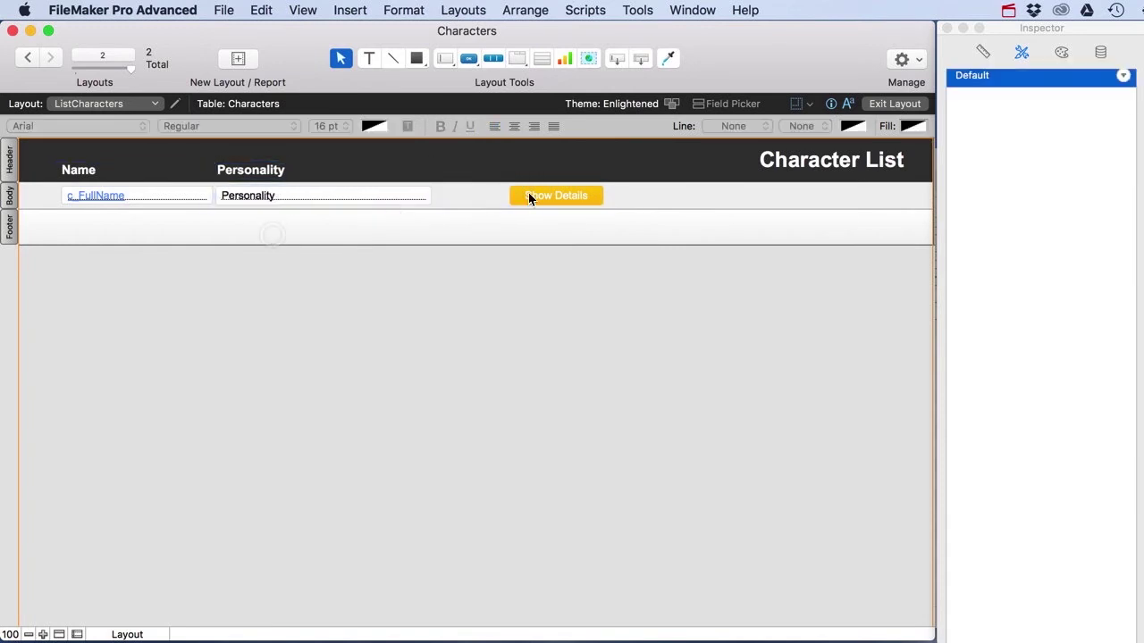
# - Delete the Show Details button from the ListCharacters layout and return to Browse mode
pyautogui.click(528, 194)
pyautogui.press('Delete')
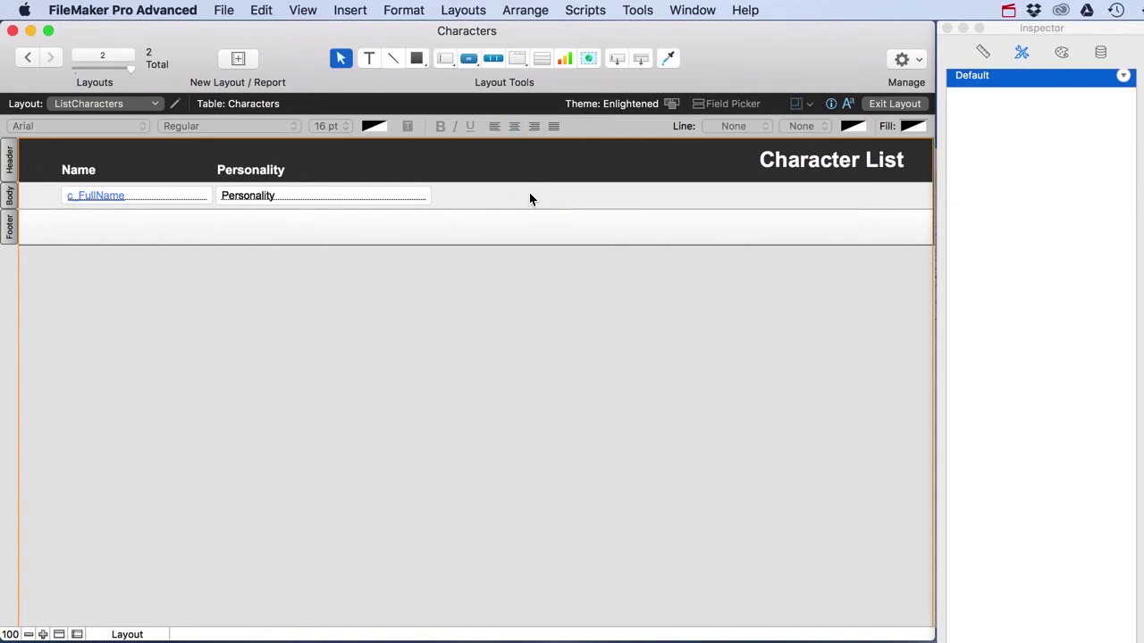
pyautogui.click(887, 104)
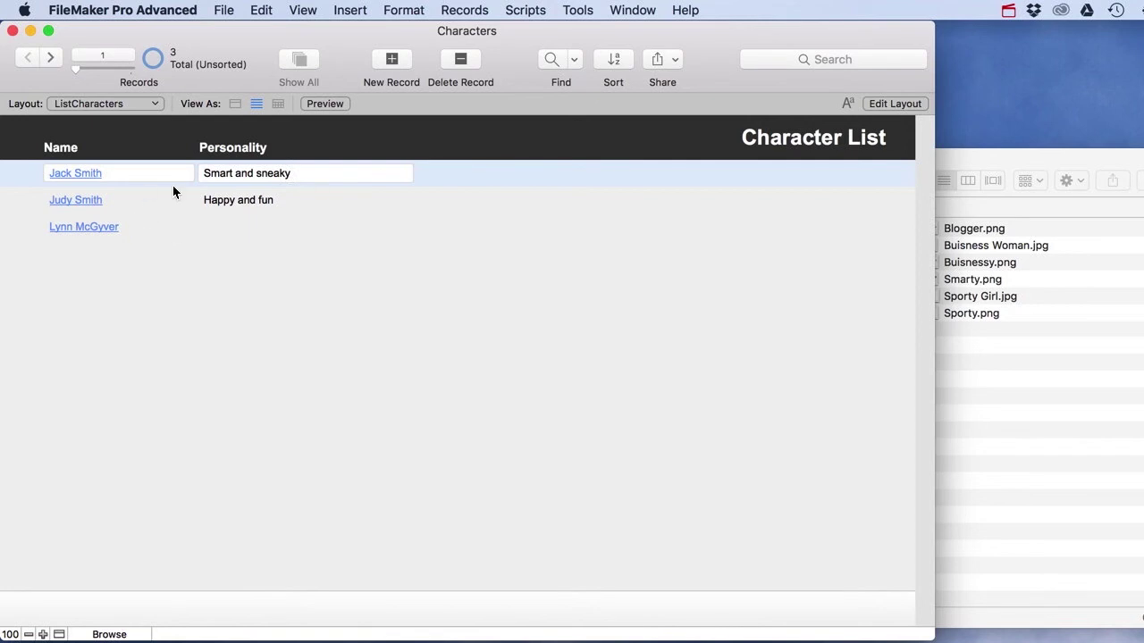
# - Turn off "Delineate fields on current record only" in the ListCharacters layout setup and return to Browse mode
pyautogui.click(888, 103)
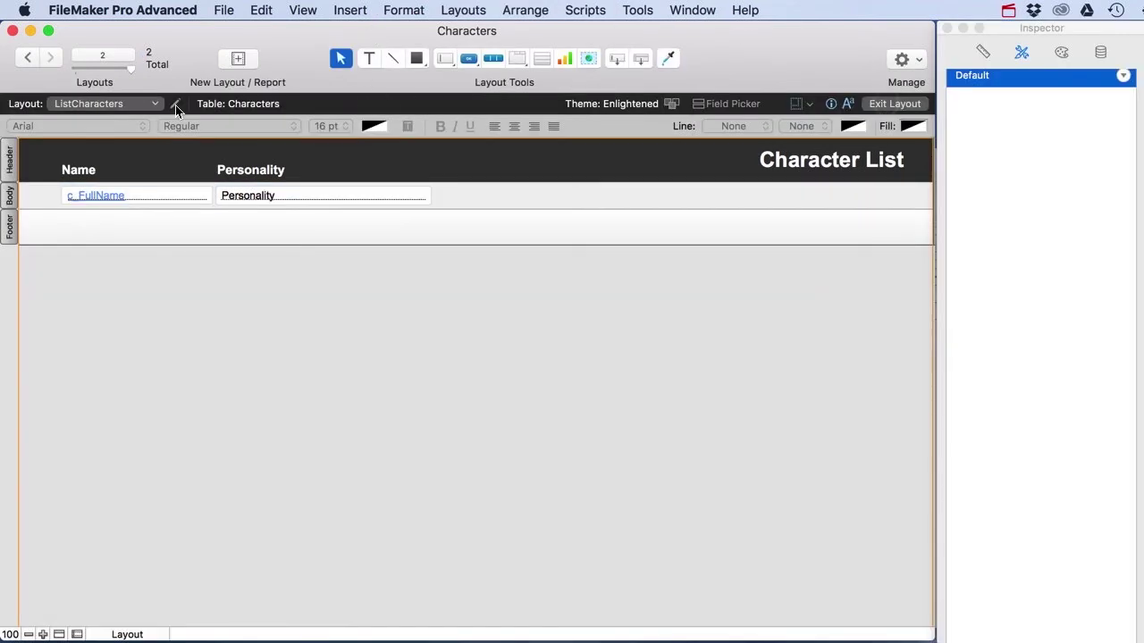
pyautogui.click(461, 10)
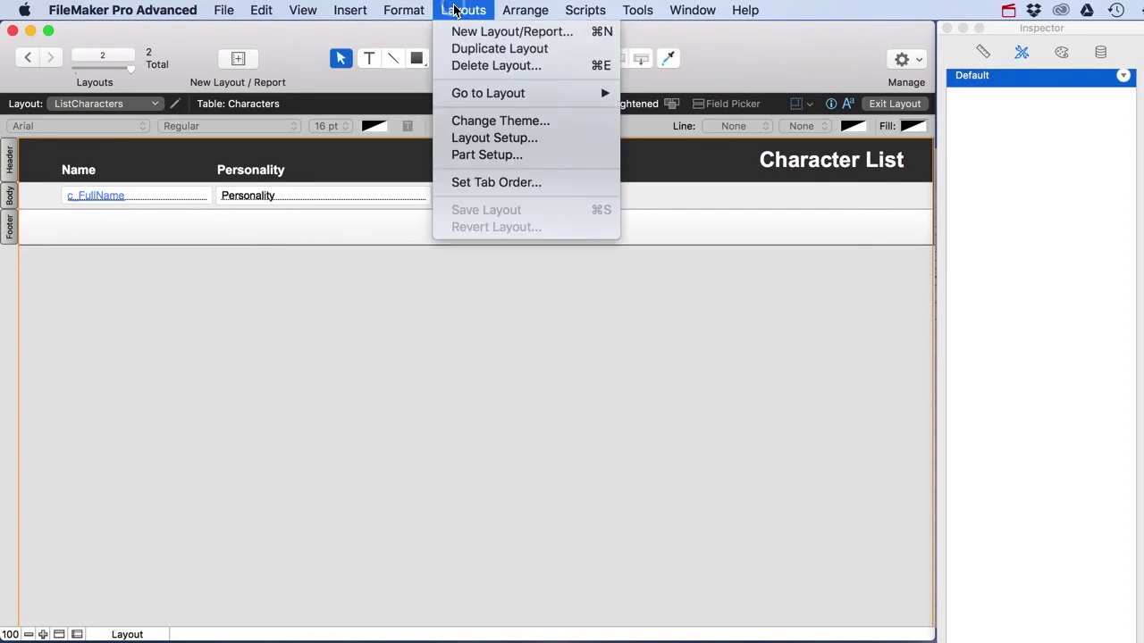
pyautogui.click(485, 137)
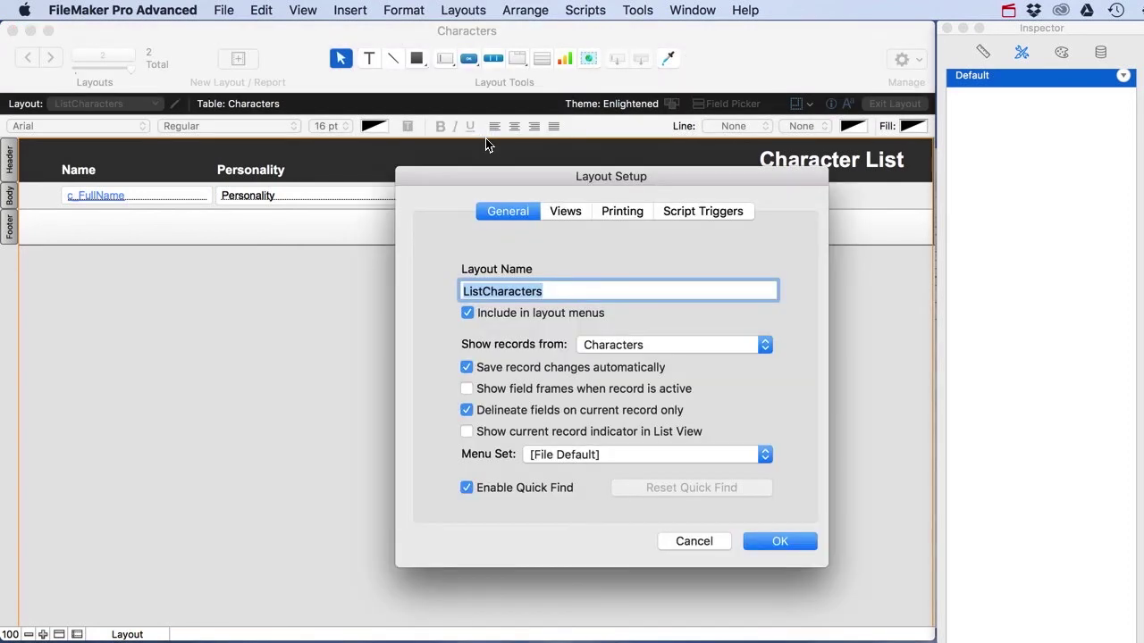
pyautogui.click(466, 411)
pyautogui.click(773, 540)
pyautogui.click(884, 105)
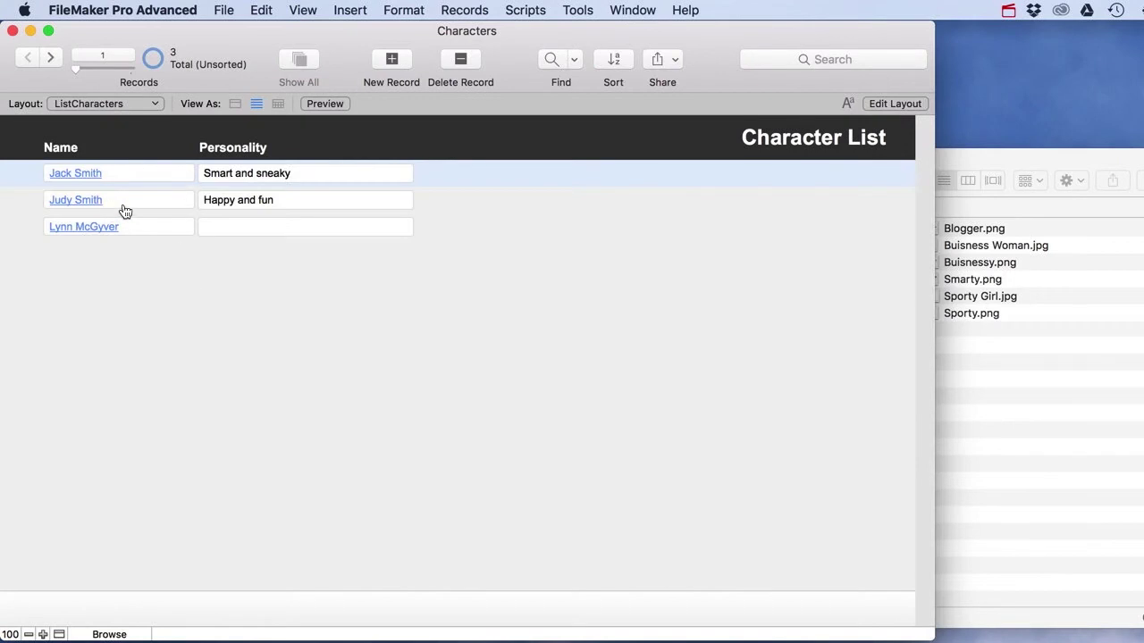
# - Narrow the c_FullName field on the ListCharacters layout from its right edge
pyautogui.click(888, 104)
pyautogui.click(187, 201)
pyautogui.moveTo(212, 200); pyautogui.dragTo(190, 193)
# - Move the Personality heading and field together to the left until they sit right beside the narrowed c_FullName field
pyautogui.click(219, 191)
pyautogui.keyDown('shift'); pyautogui.click(239, 175); pyautogui.keyUp('shift')
pyautogui.moveTo(280, 196); pyautogui.dragTo(270, 195)
pyautogui.press('Left')
pyautogui.press('Left')
pyautogui.press('Left')
pyautogui.press('Left')
pyautogui.press('Left')
pyautogui.press('Left')
pyautogui.press('Left')
pyautogui.press('Left')
pyautogui.press('Left')
pyautogui.press('Left')
pyautogui.press('Left')
pyautogui.press('Left')
pyautogui.press('Left')
pyautogui.press('Left')
pyautogui.press('Left')
pyautogui.press('Left')
pyautogui.press('Left')
pyautogui.press('Left')
pyautogui.press('Left')
pyautogui.press('Left')
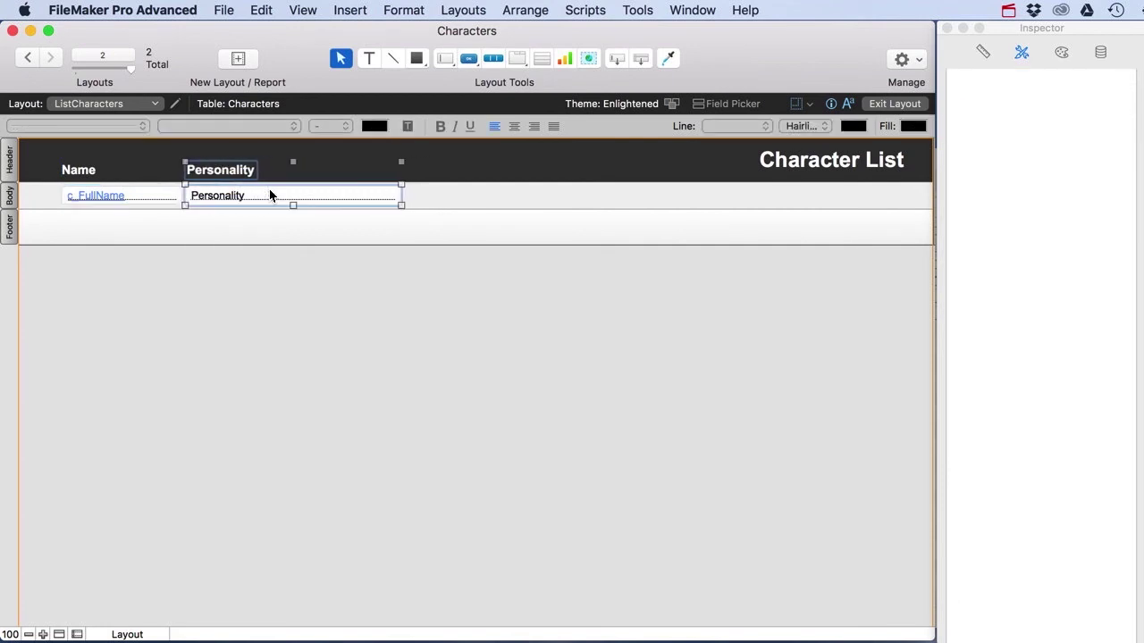
# - Duplicate the Personality heading and field directly to their right and assign the copied field to Background
pyautogui.click(439, 178)
pyautogui.moveTo(450, 186); pyautogui.dragTo(439, 211)
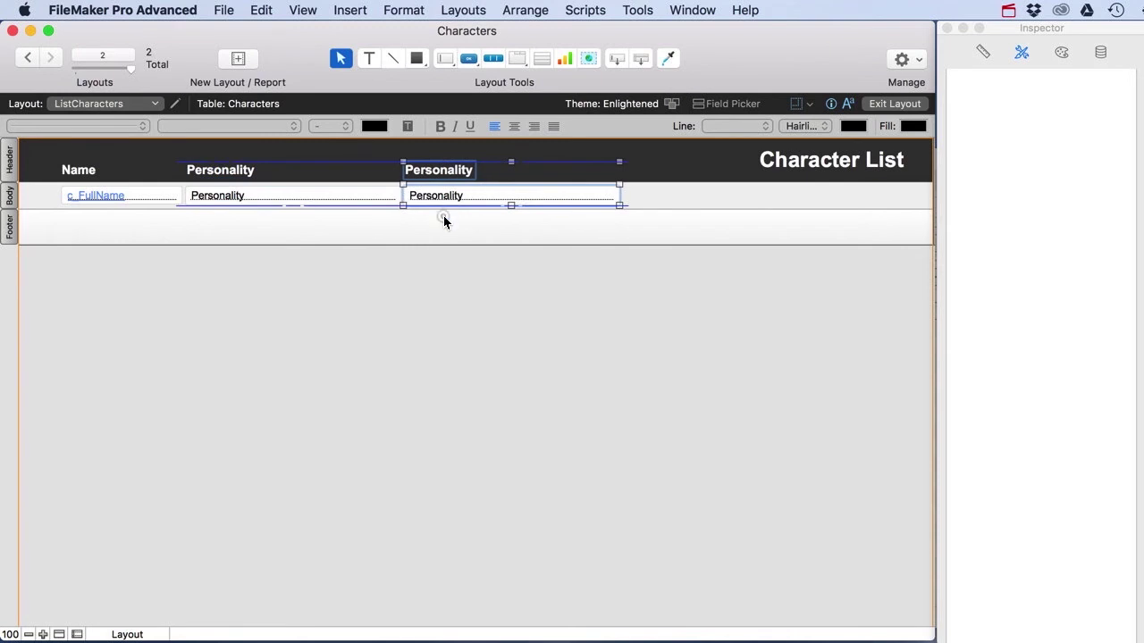
pyautogui.click(444, 220)
pyautogui.doubleClick(450, 204)
pyautogui.doubleClick(548, 378)
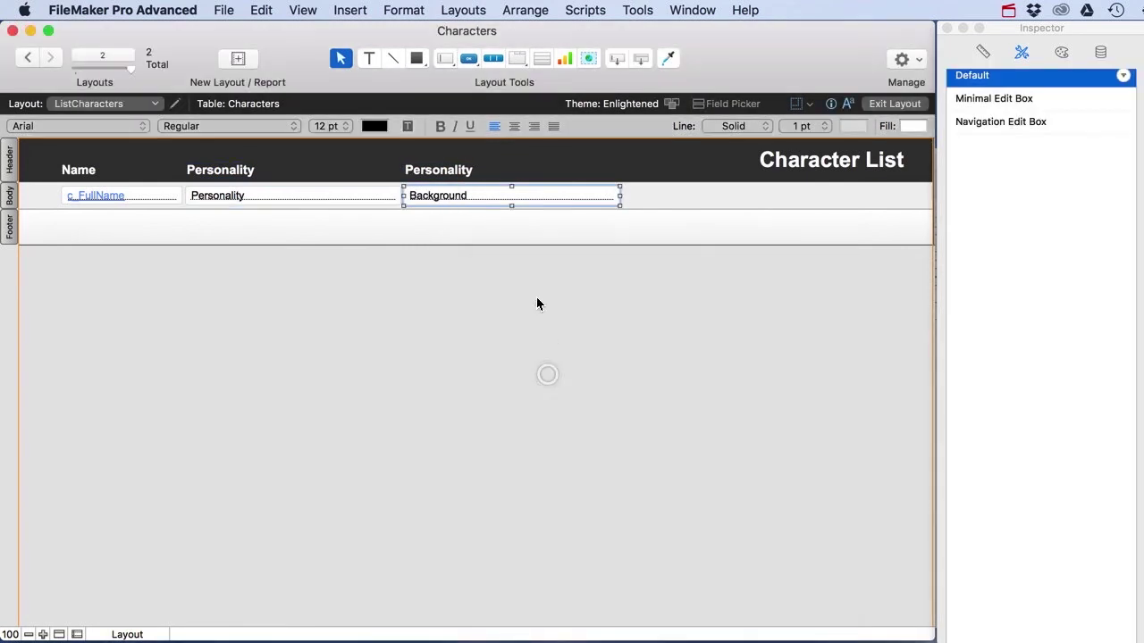
# - Change the copied column heading to "Background" and return to Browse mode
pyautogui.click(458, 174)
pyautogui.doubleClick(457, 172)
pyautogui.write('Background')
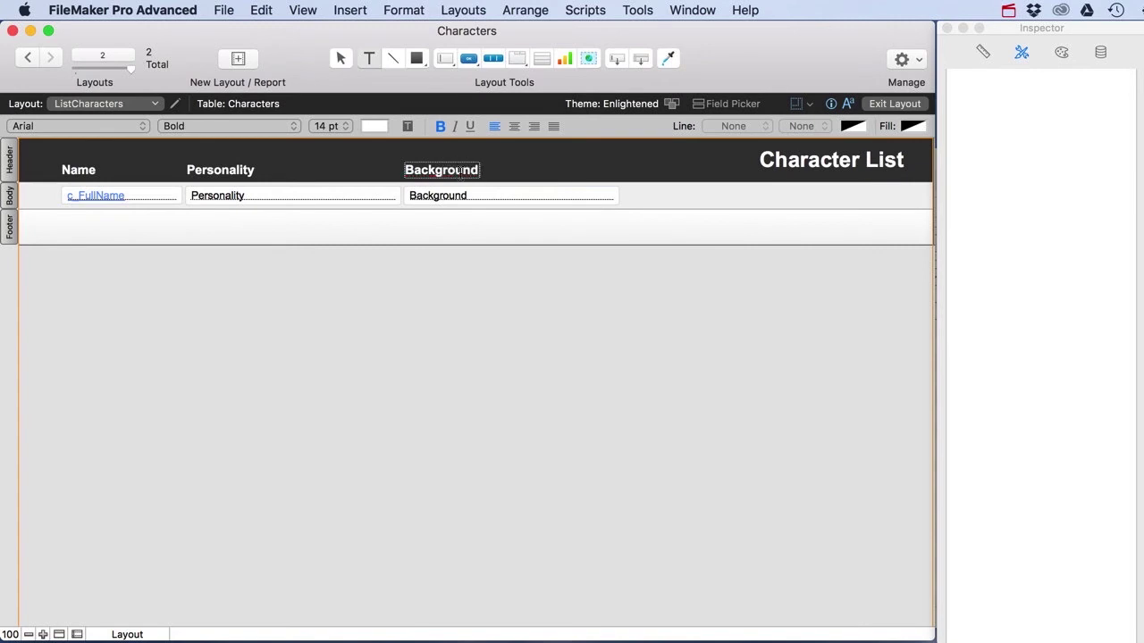
pyautogui.click(575, 174)
pyautogui.press('super+b')
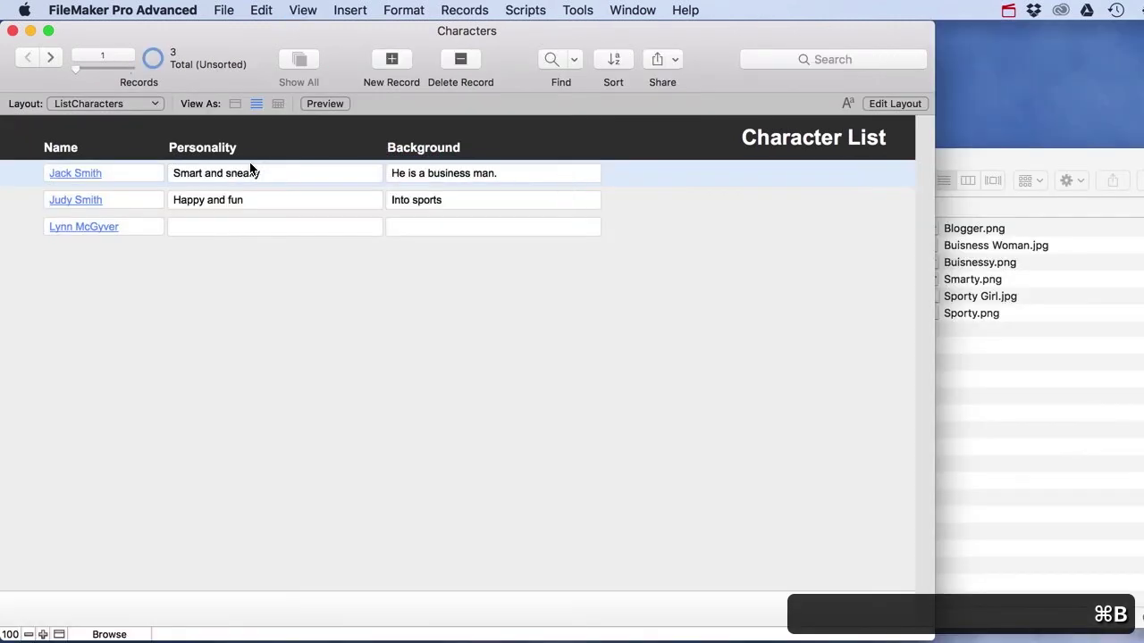
# - Open the third listed character's details and enter "Smart and fun" as Personality and "She is a business woman." as Background
pyautogui.click(70, 227)
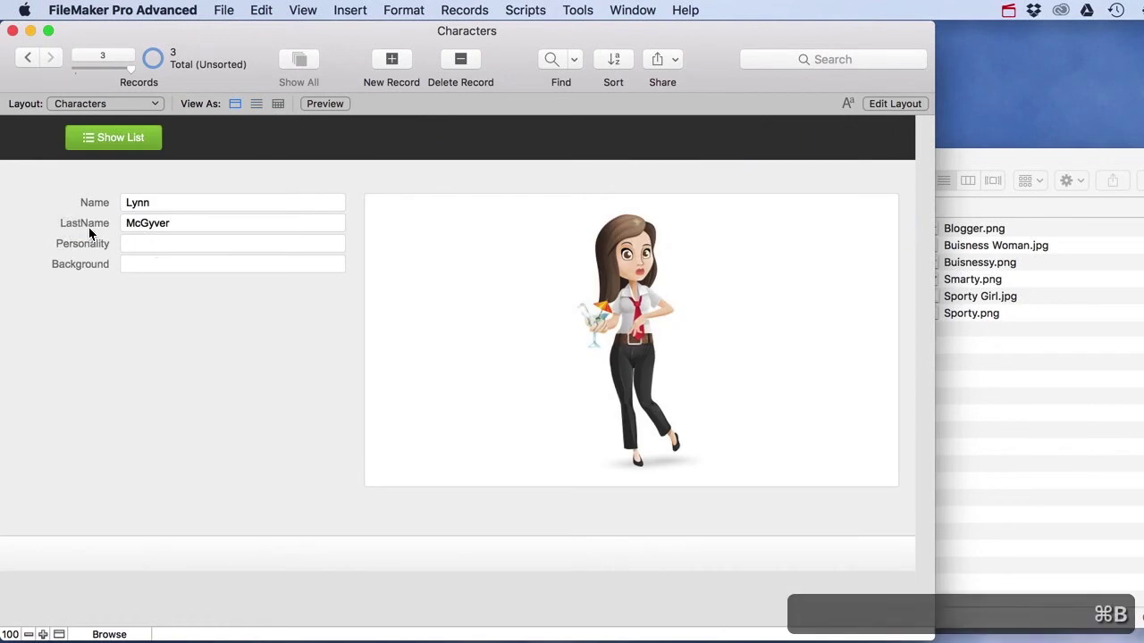
pyautogui.click(152, 248)
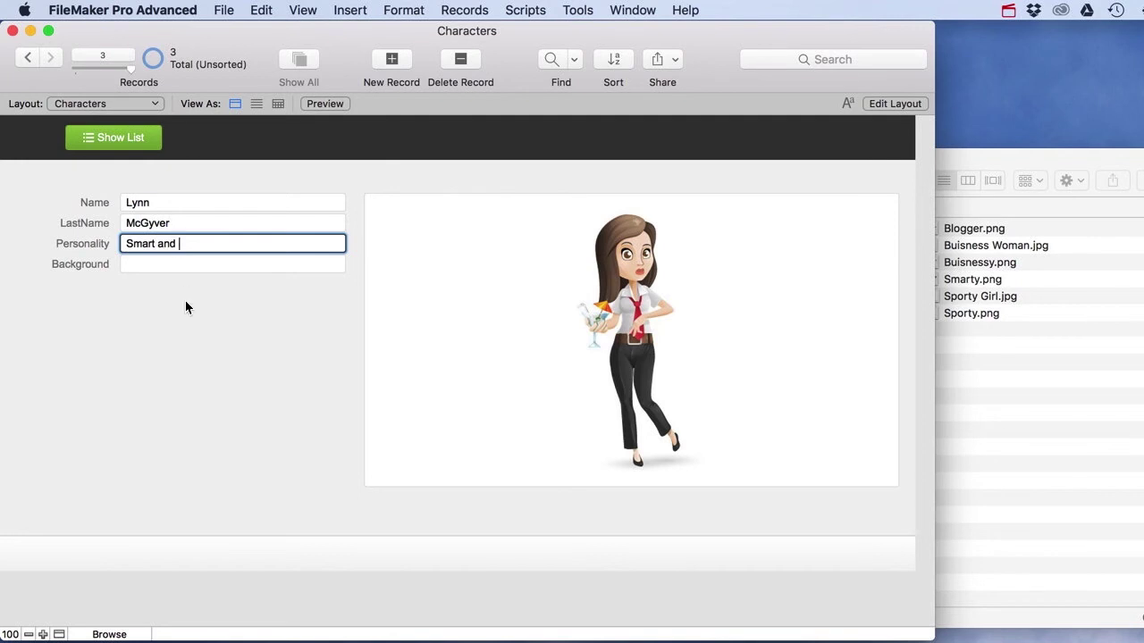
pyautogui.click(172, 265)
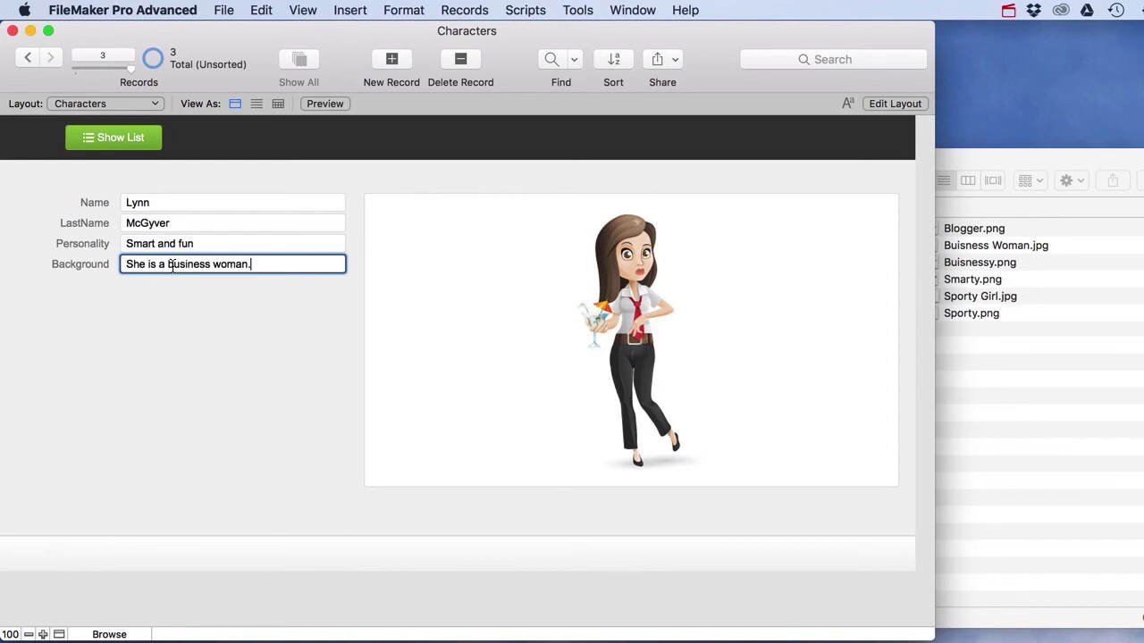
pyautogui.click(158, 331)
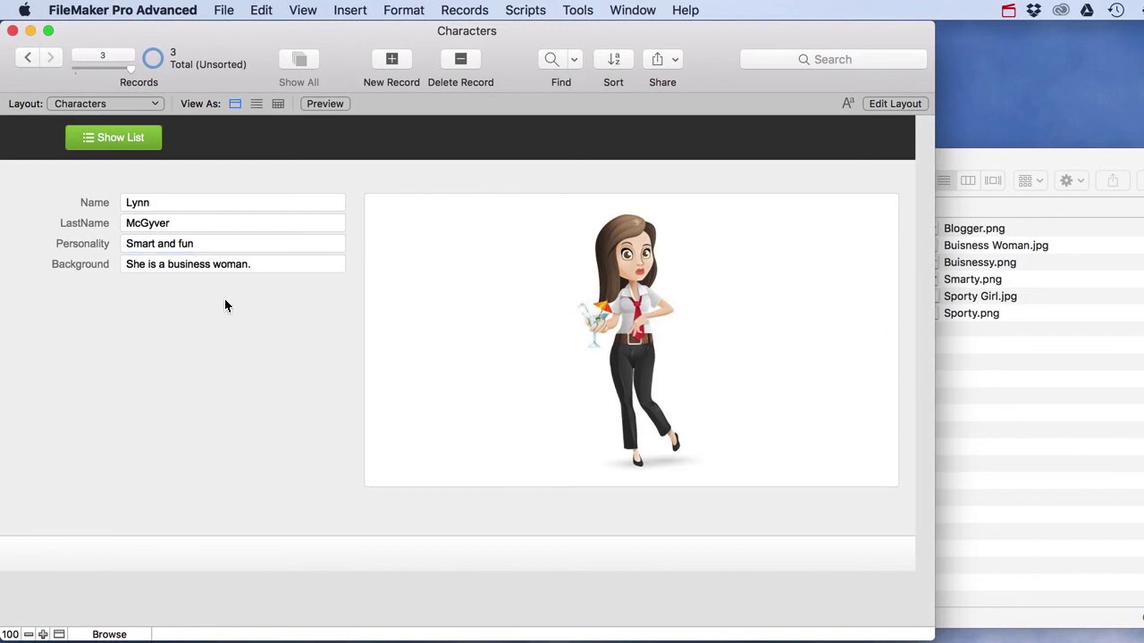
# - Page back and forth through the character records on the Characters layout to review their details
pyautogui.click(28, 58)
pyautogui.click(27, 58)
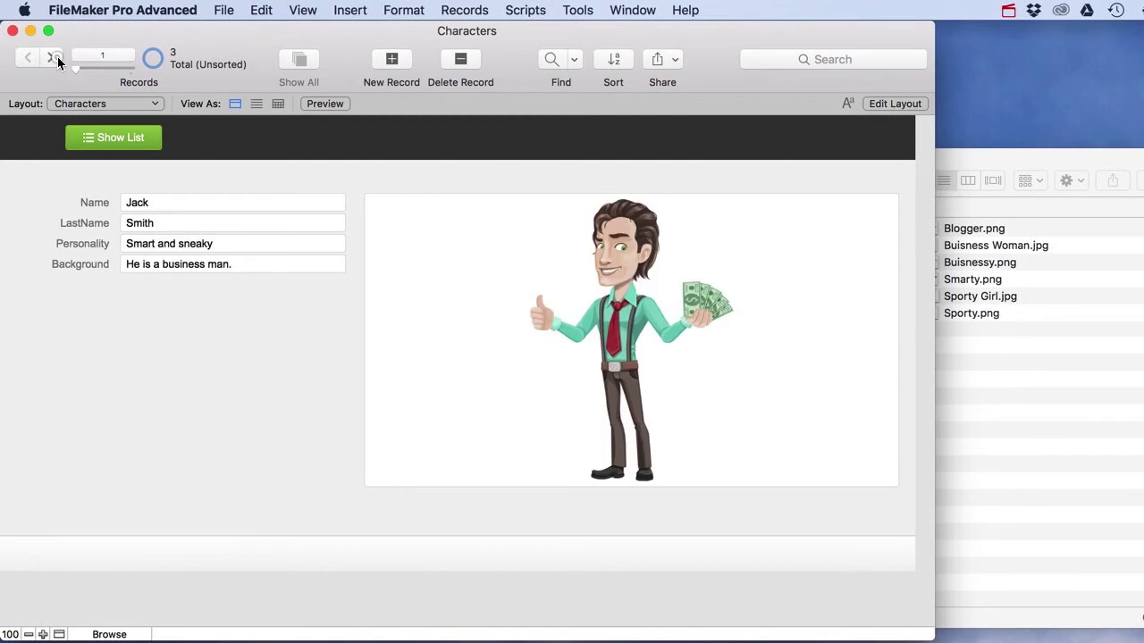
pyautogui.click(51, 58)
pyautogui.click(52, 58)
pyautogui.click(26, 58)
pyautogui.click(50, 57)
pyautogui.click(27, 57)
# - Test switching between the character list and the details of the second and third characters using their name links
pyautogui.click(134, 142)
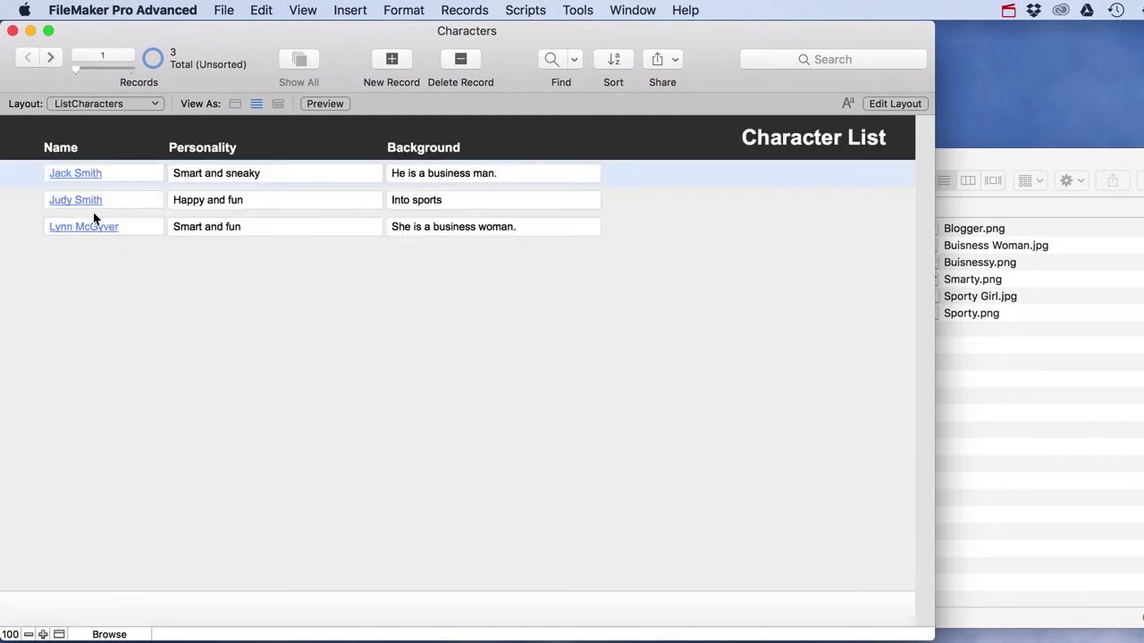
pyautogui.click(77, 197)
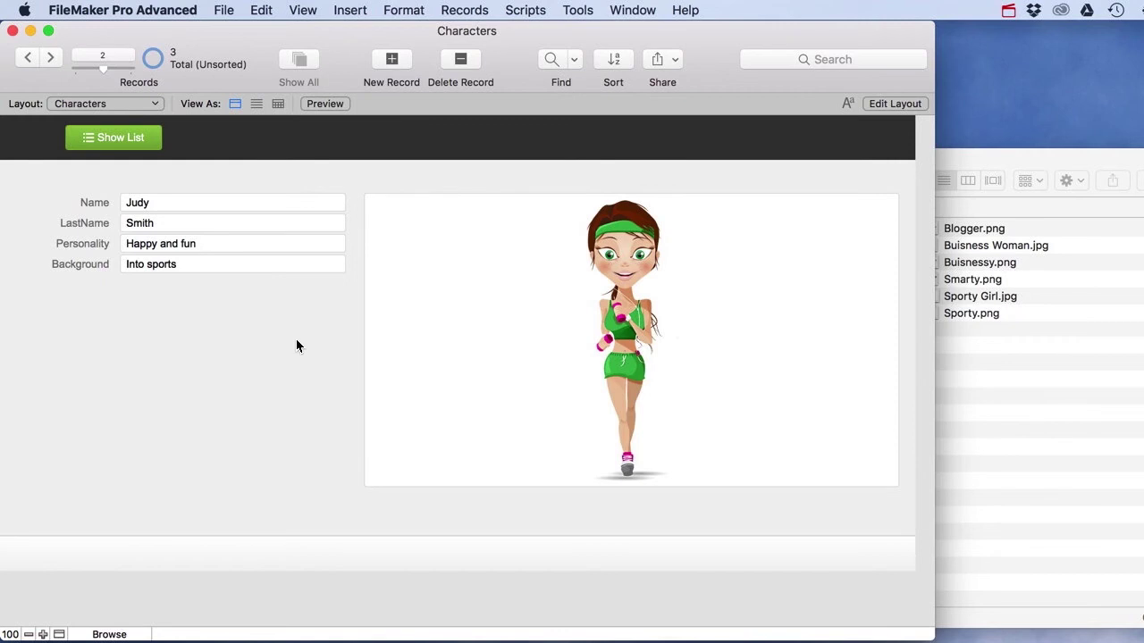
pyautogui.click(133, 139)
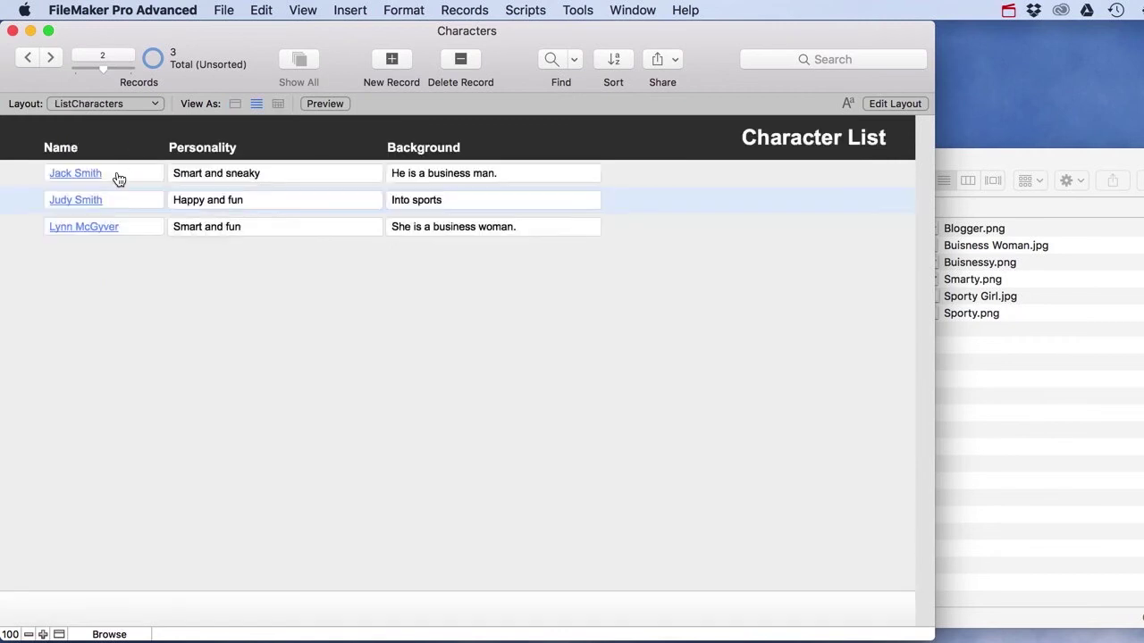
pyautogui.click(82, 229)
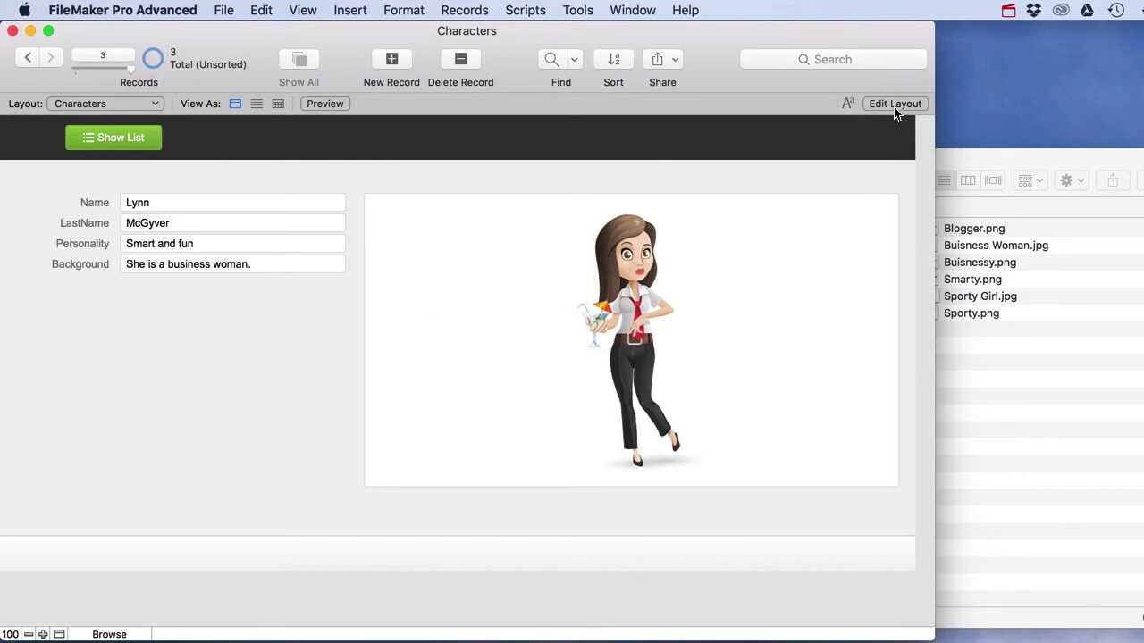
# - Create a Number field named CharacterDropdown in the Characters table and save the database definition
pyautogui.click(229, 12)
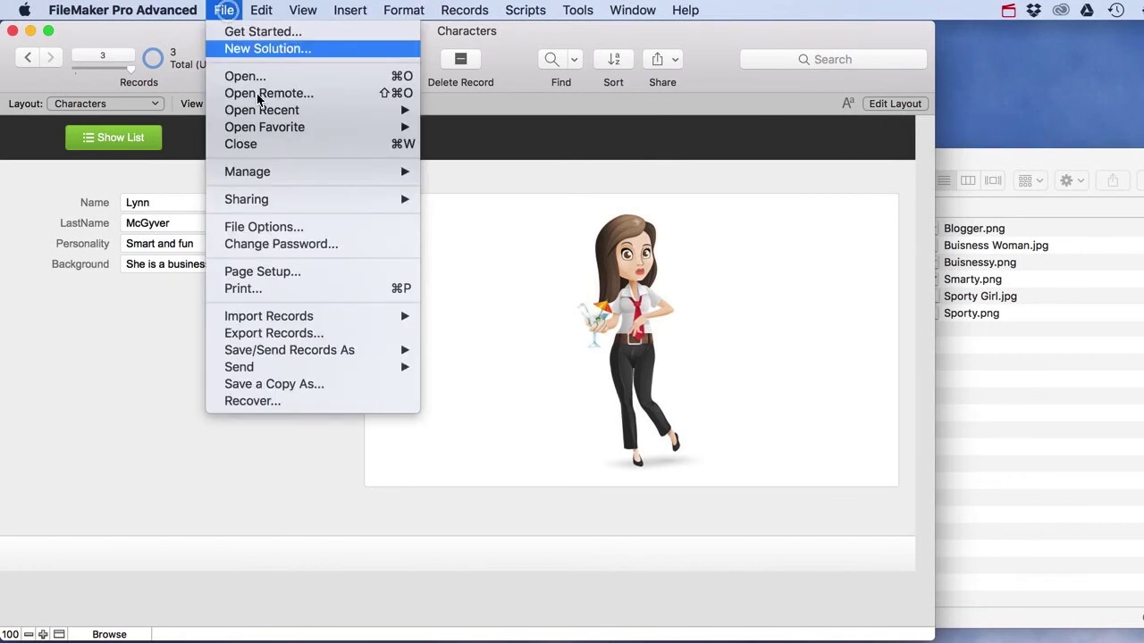
pyautogui.moveTo(312, 179)
pyautogui.click(460, 171)
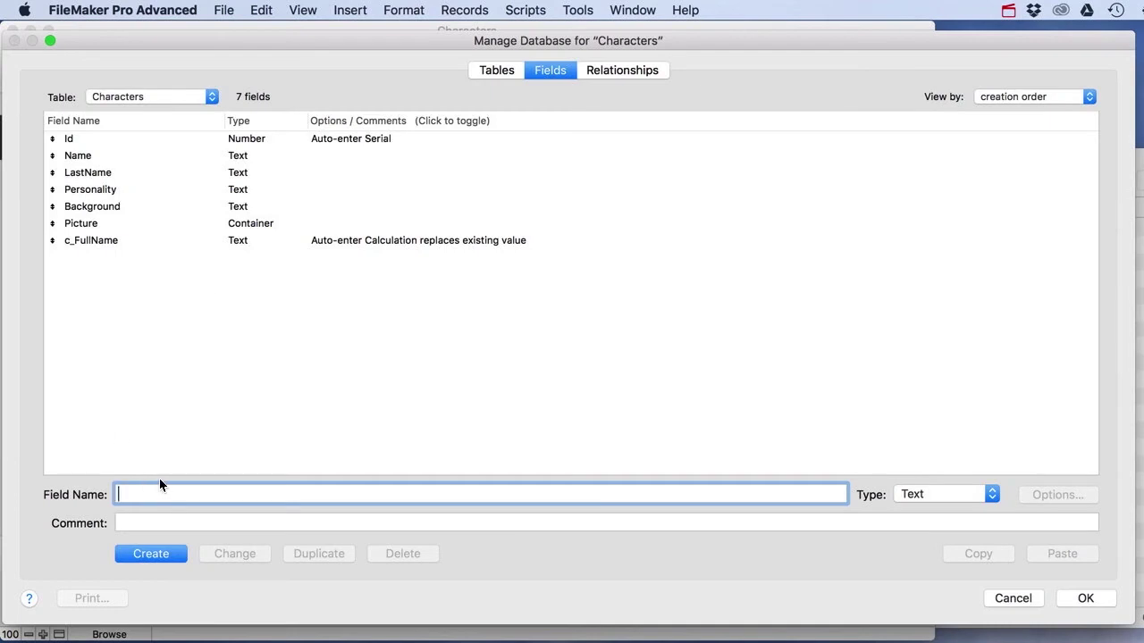
pyautogui.write('CharacterDropdown')
pyautogui.click(955, 491)
pyautogui.click(940, 511)
pyautogui.click(163, 555)
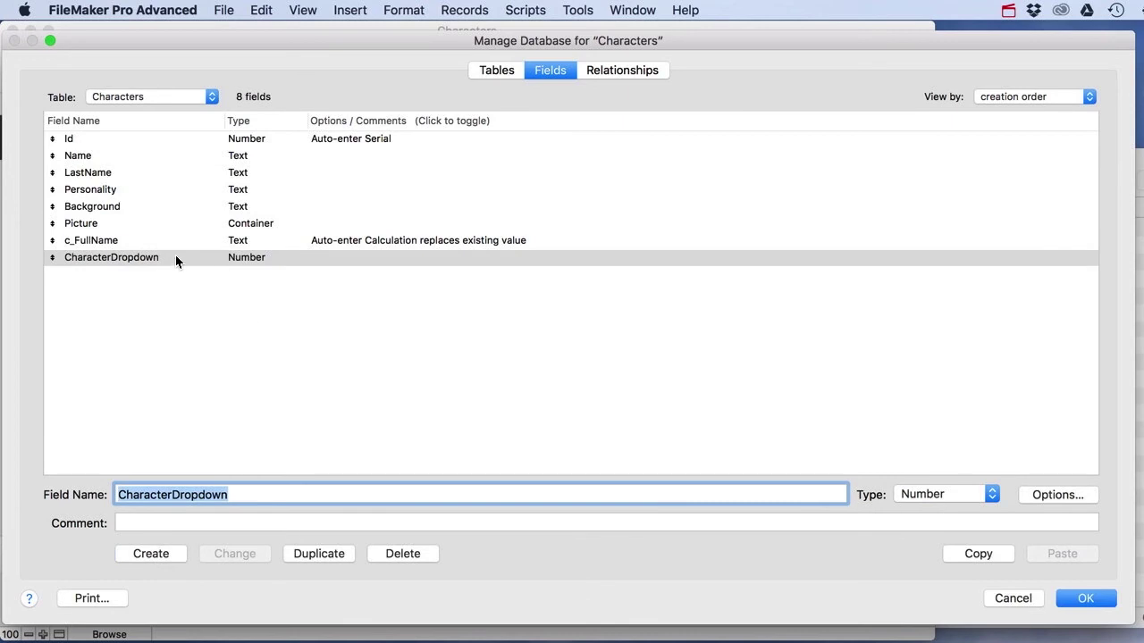
pyautogui.click(1084, 599)
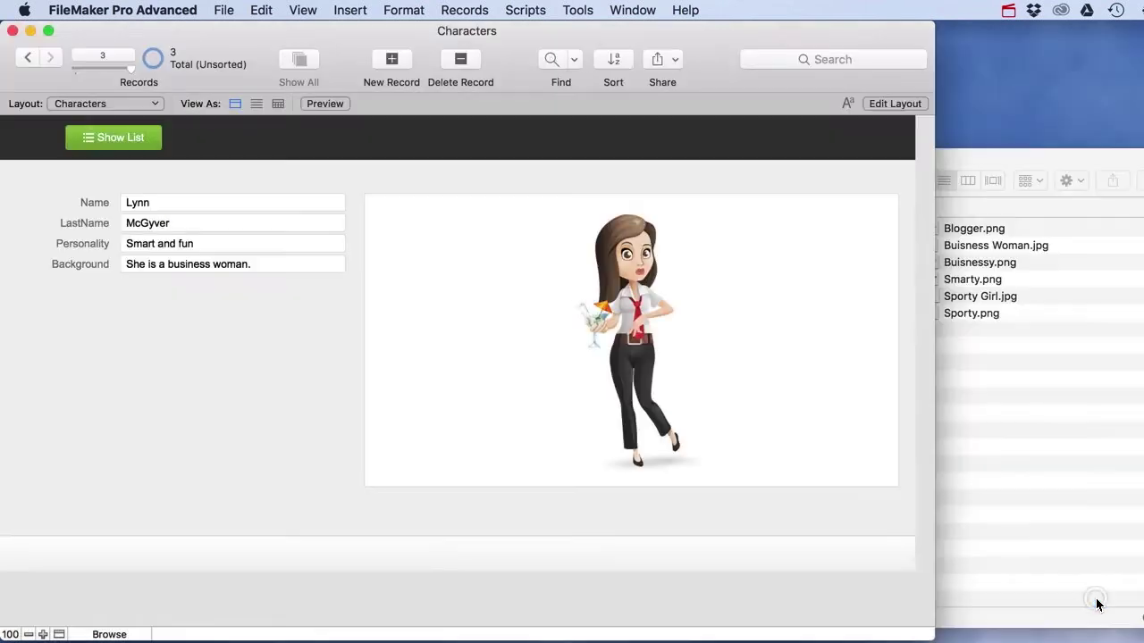
# - Place the CharacterDropdown field with its label on the Characters layout below the Background field, aligned with the other fields
pyautogui.click(898, 103)
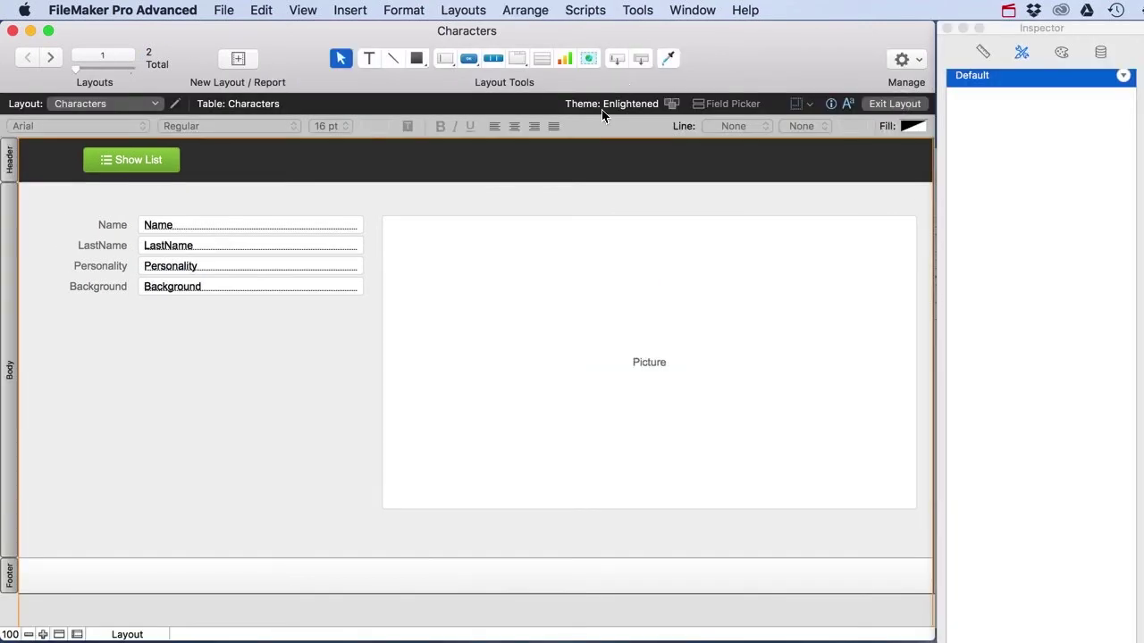
pyautogui.moveTo(617, 59); pyautogui.dragTo(138, 365)
pyautogui.click(543, 430)
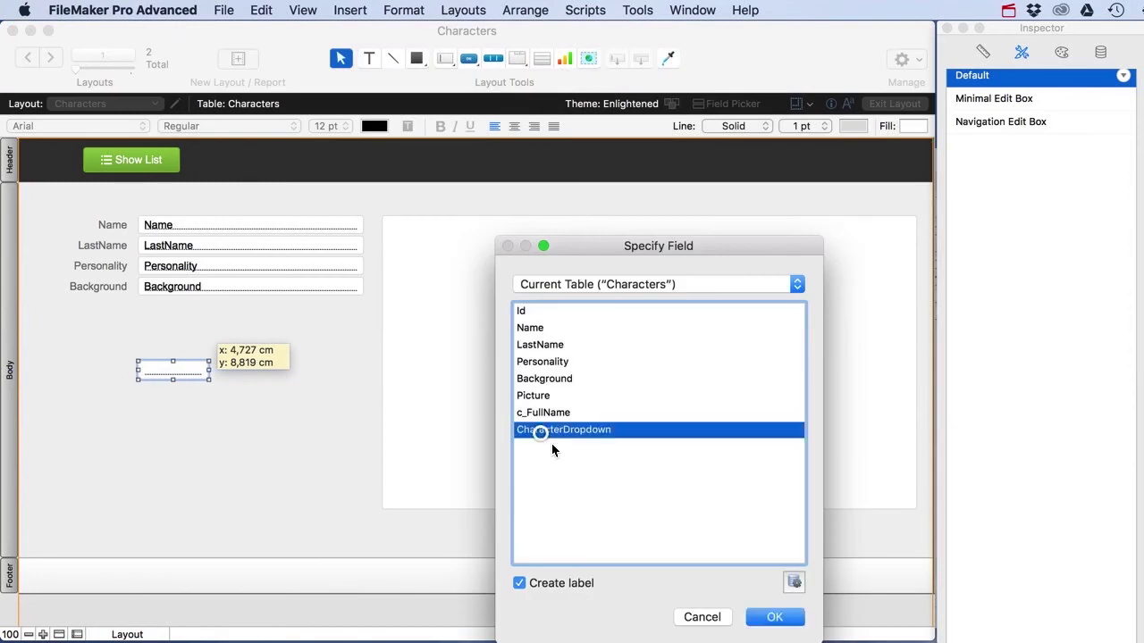
pyautogui.click(772, 619)
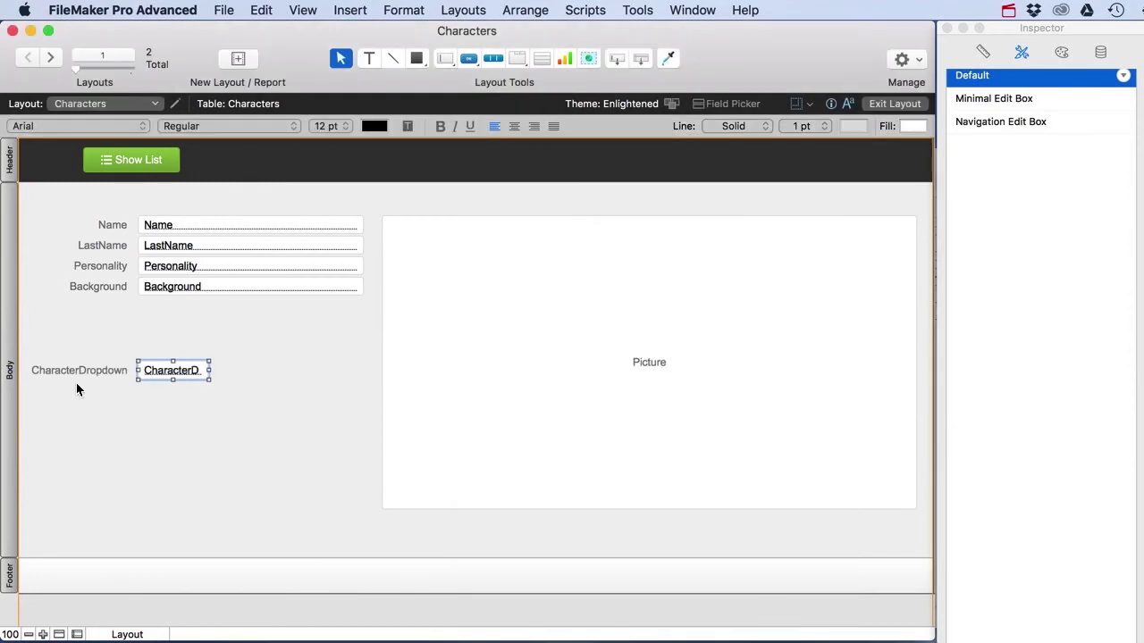
# - Change the CharacterDropdown field's label to "Select a Character"
pyautogui.click(77, 372)
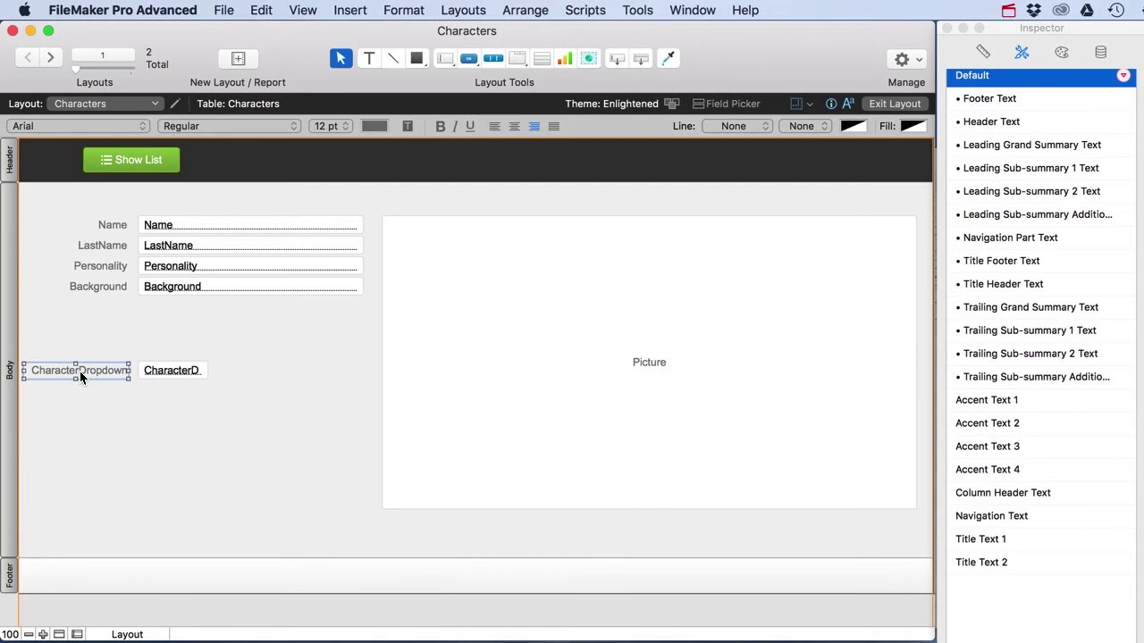
pyautogui.doubleClick(79, 371)
pyautogui.write('Select a C')
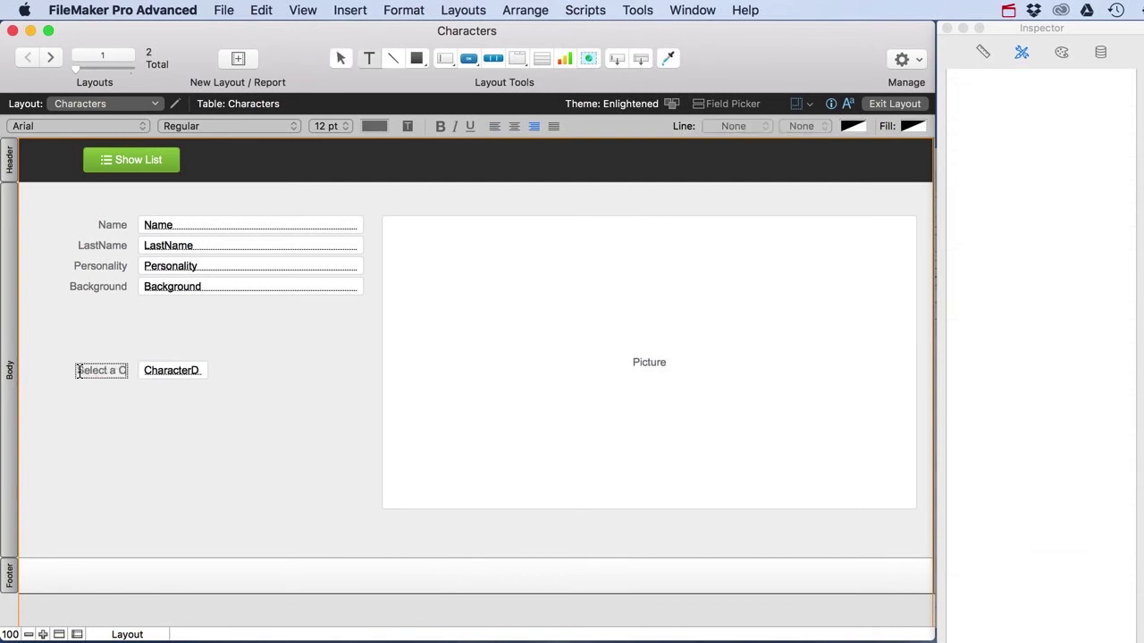
pyautogui.write('haracter')
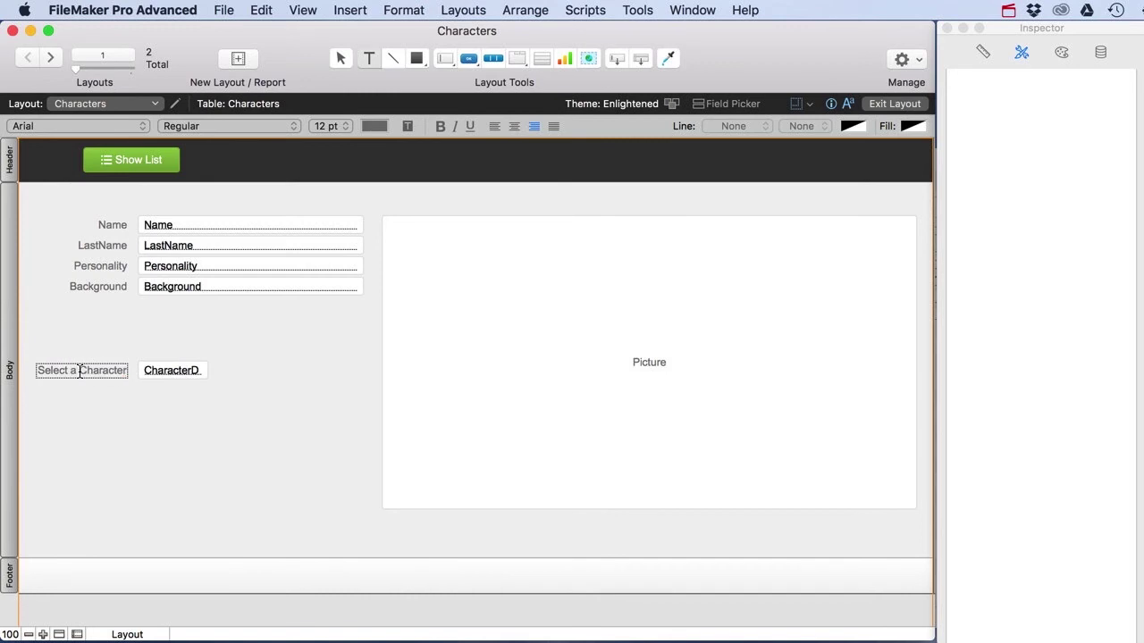
# - Widen the CharacterDropdown field to the right so its full field name fits
pyautogui.click(195, 375)
pyautogui.moveTo(210, 369); pyautogui.dragTo(261, 375)
pyautogui.click(301, 375)
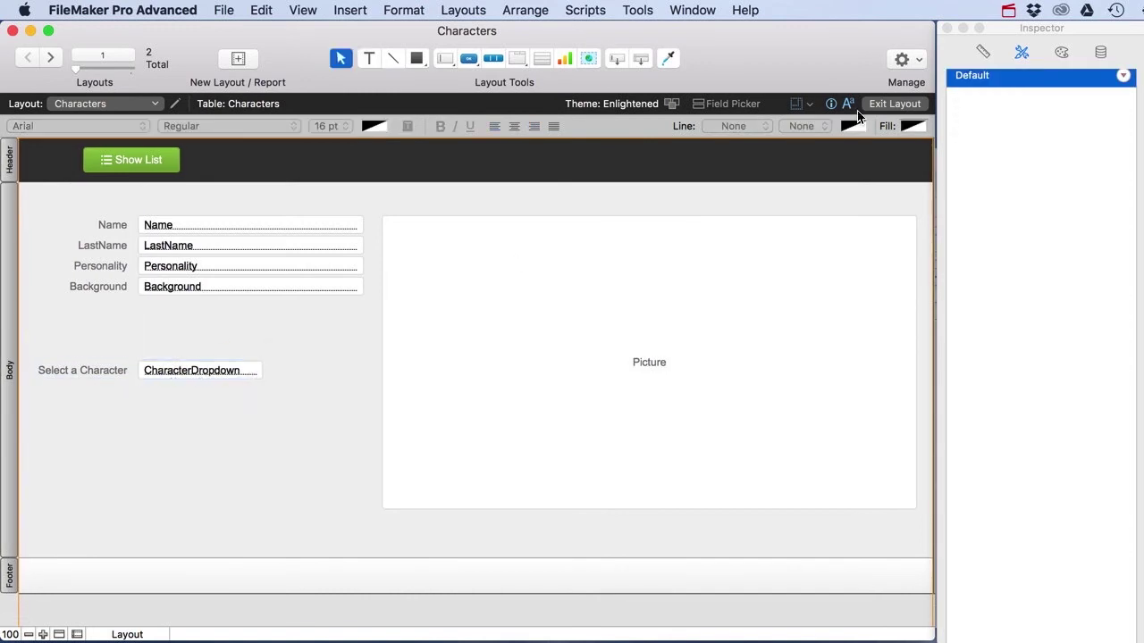
# - Set the CharacterDropdown field's control style to Drop-down list
pyautogui.click(226, 371)
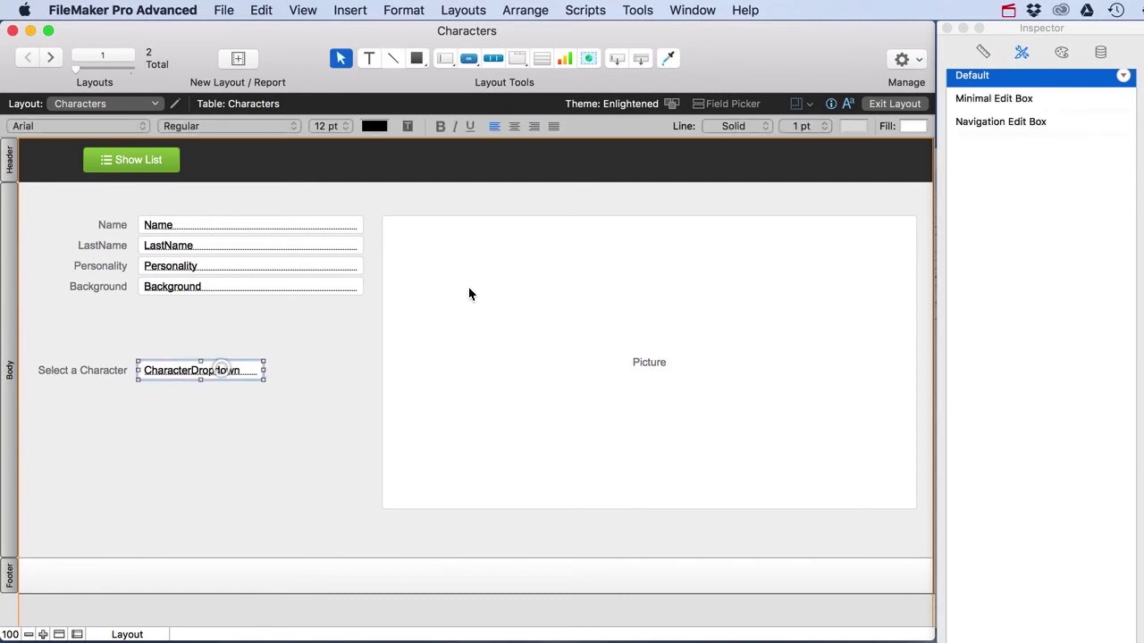
pyautogui.click(1101, 53)
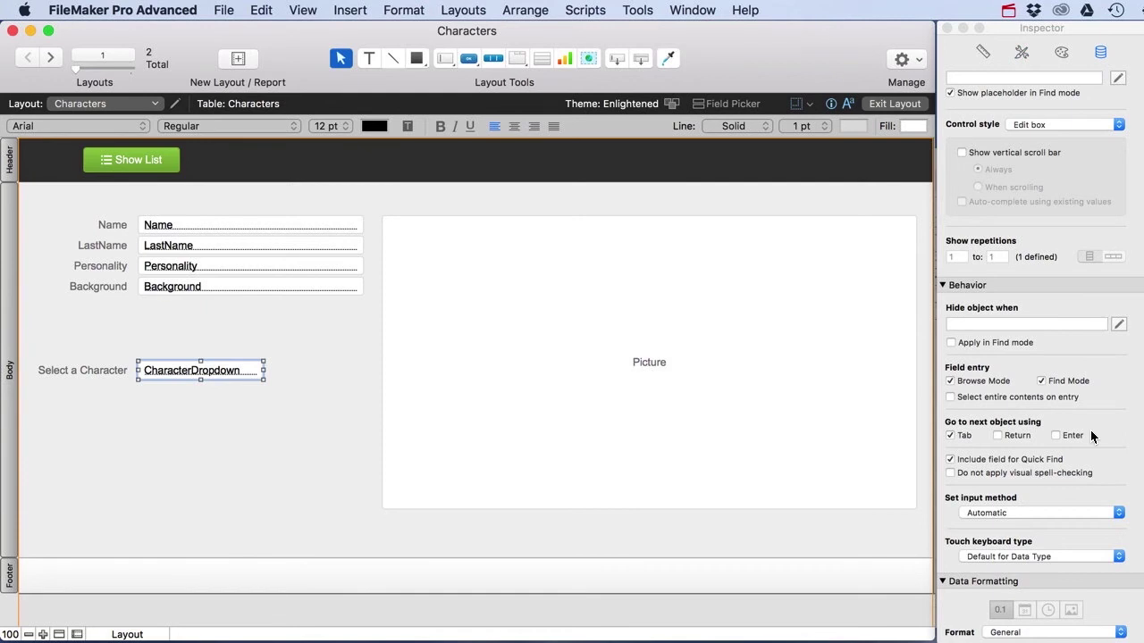
pyautogui.scroll(-2, 1091, 435)
pyautogui.click(1060, 109)
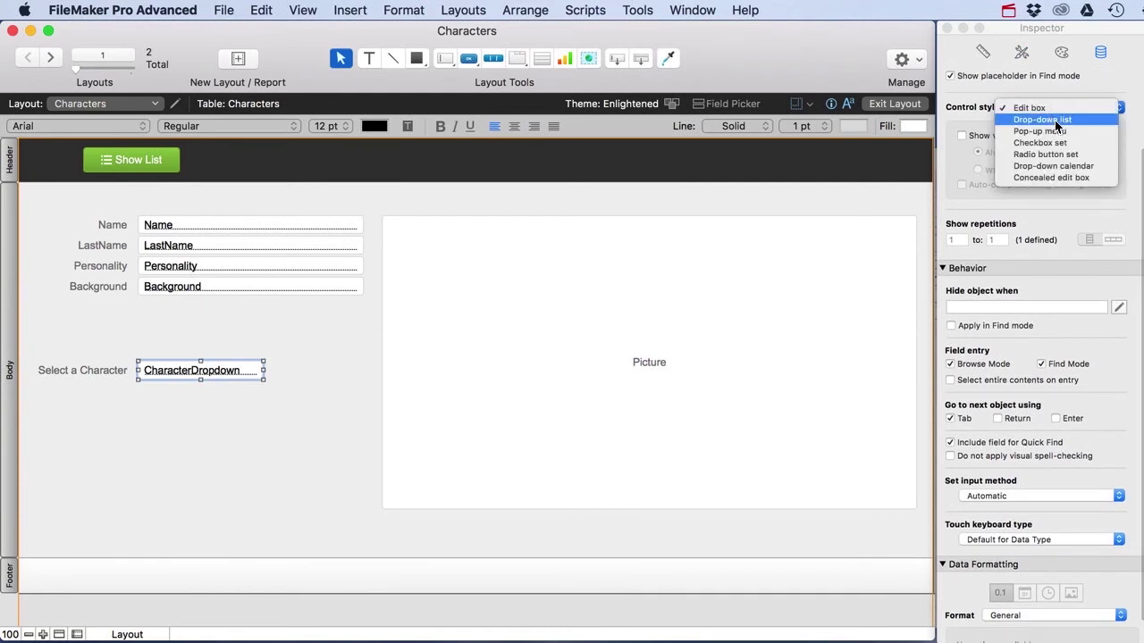
pyautogui.click(1060, 120)
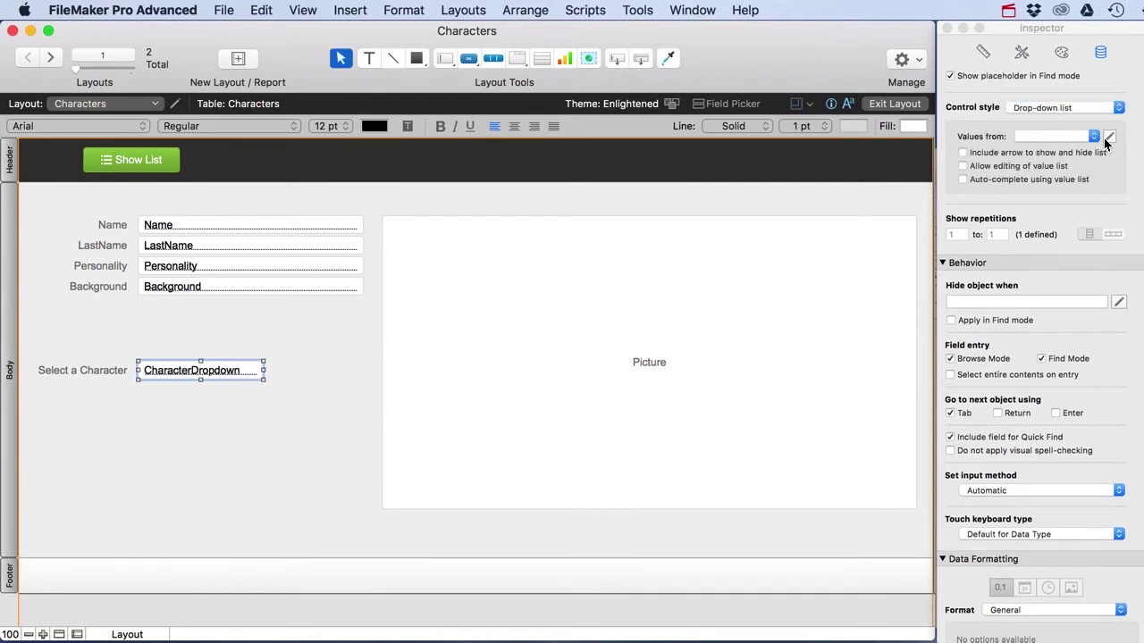
# - Create a value list named "Characters" for the CharacterDropdown field that takes its values from a field
pyautogui.click(1108, 136)
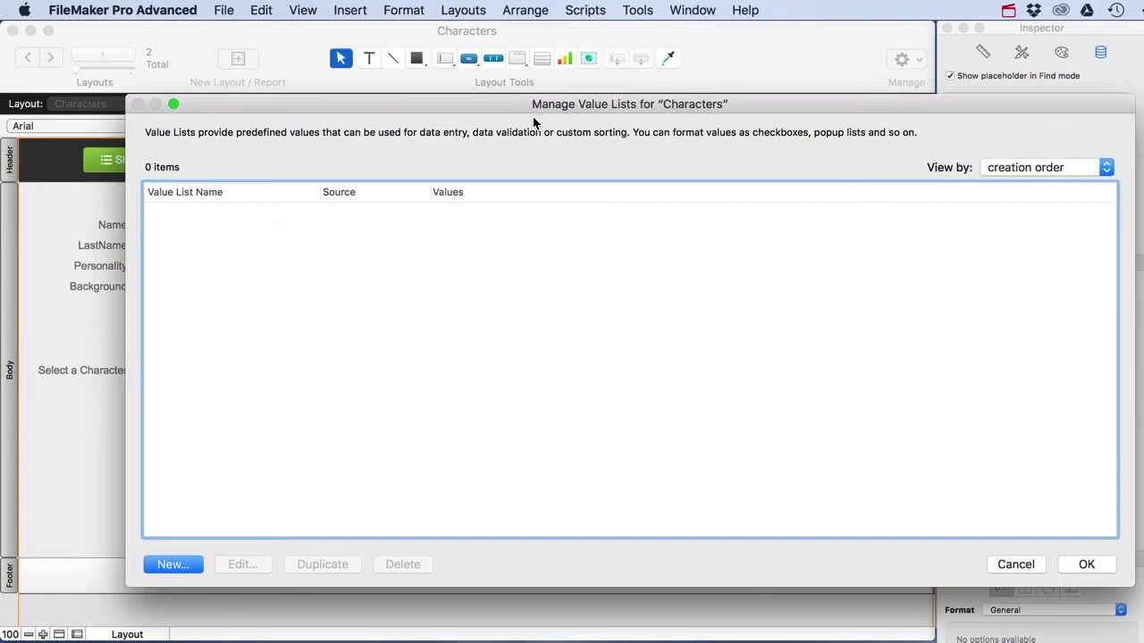
pyautogui.moveTo(536, 105); pyautogui.dragTo(501, 94)
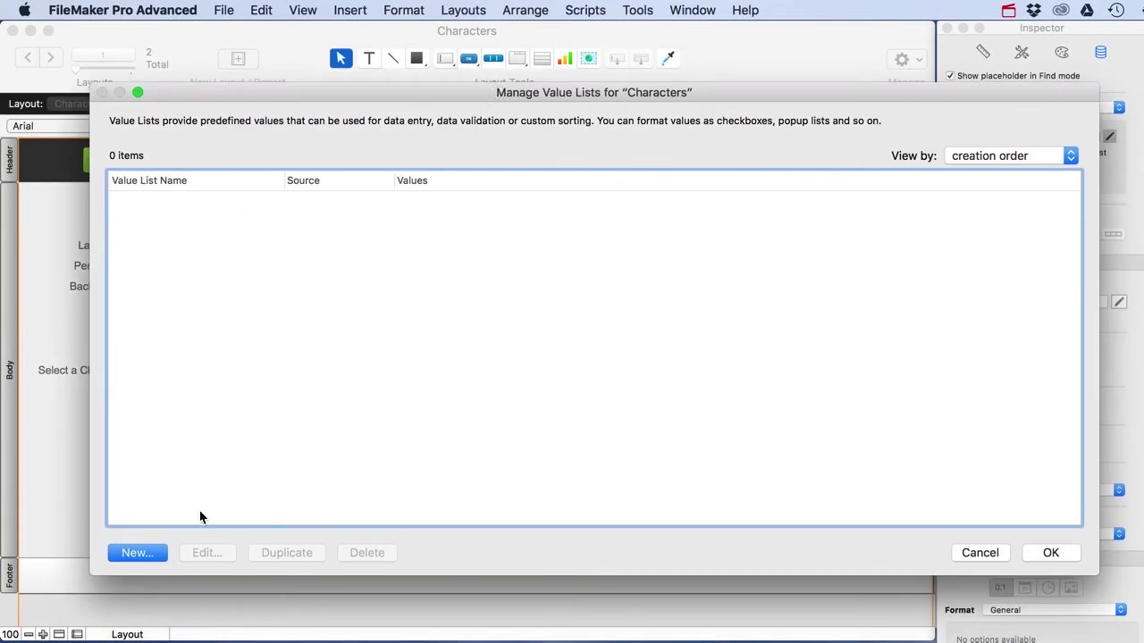
pyautogui.click(130, 552)
pyautogui.write('Characters')
pyautogui.click(557, 261)
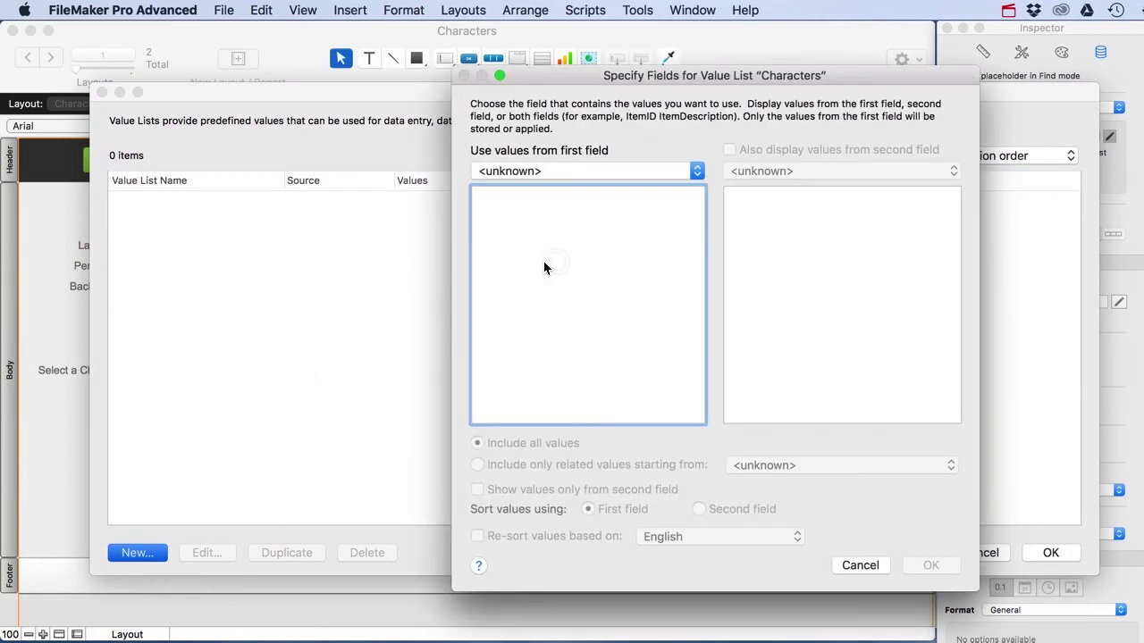
# - Base the value list on Characters Id with c_FullName as second field, show values only from the second field, and save it
pyautogui.click(547, 176)
pyautogui.click(545, 170)
pyautogui.click(488, 198)
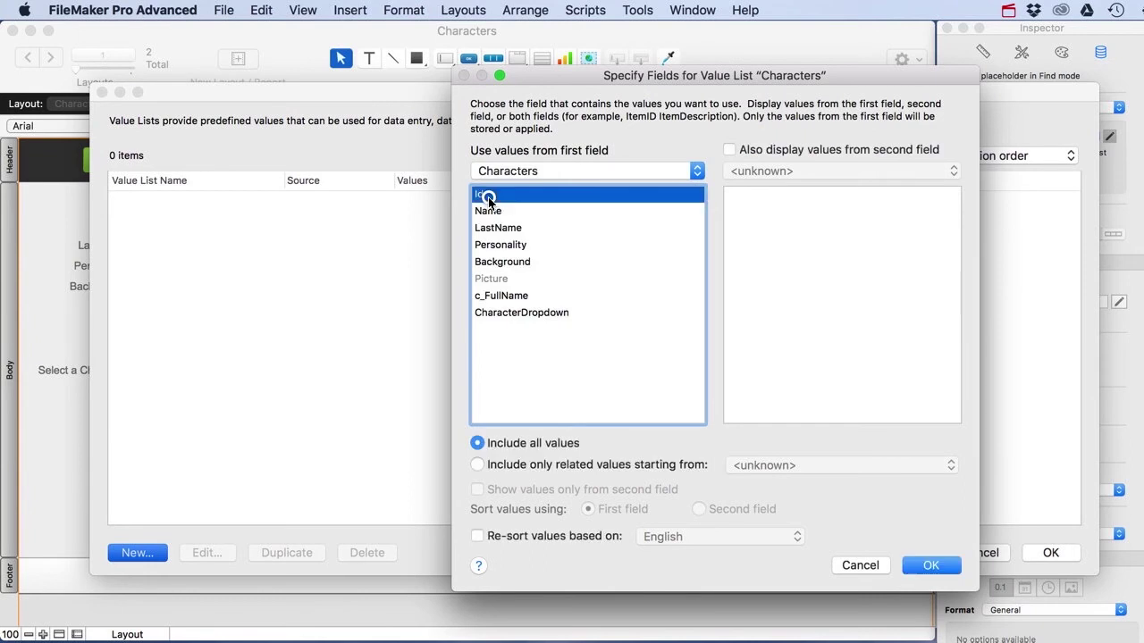
pyautogui.click(729, 150)
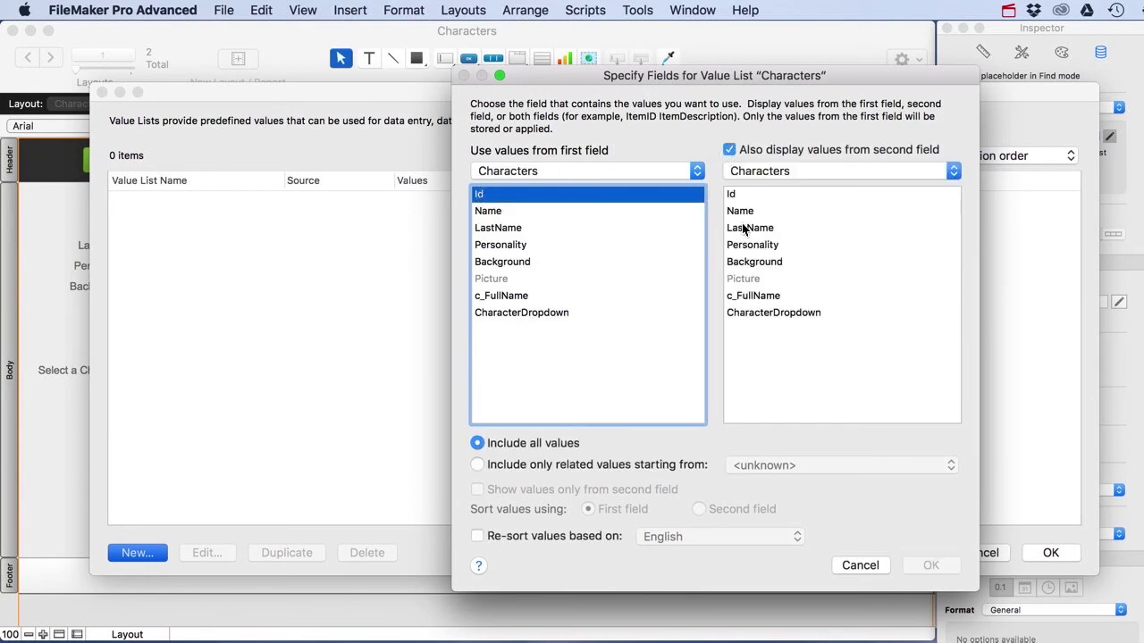
pyautogui.click(766, 299)
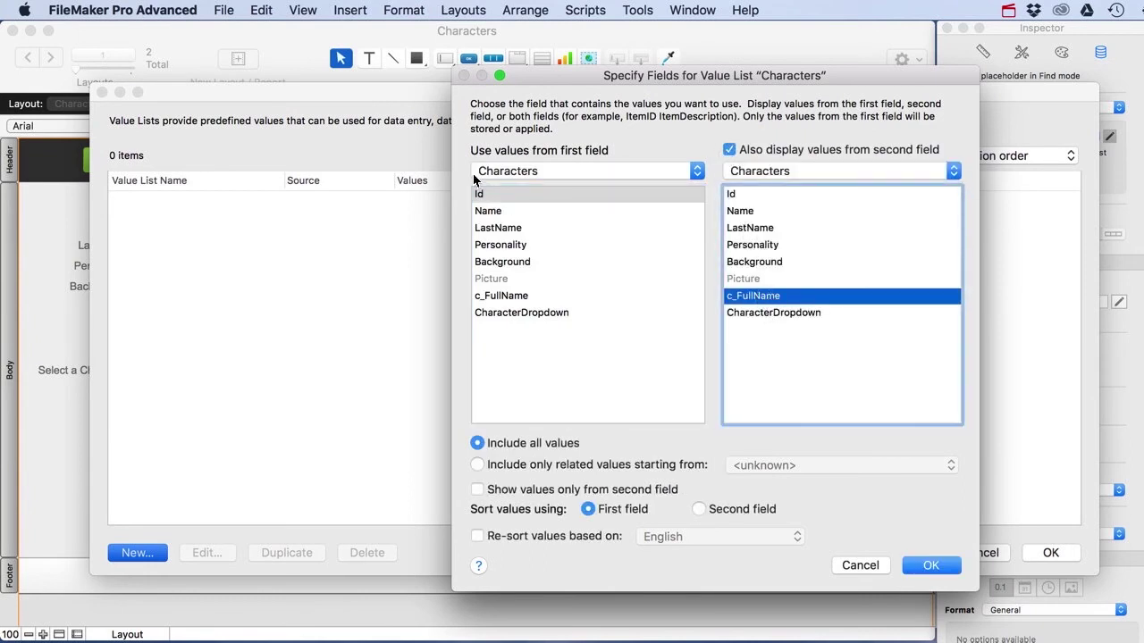
pyautogui.click(508, 491)
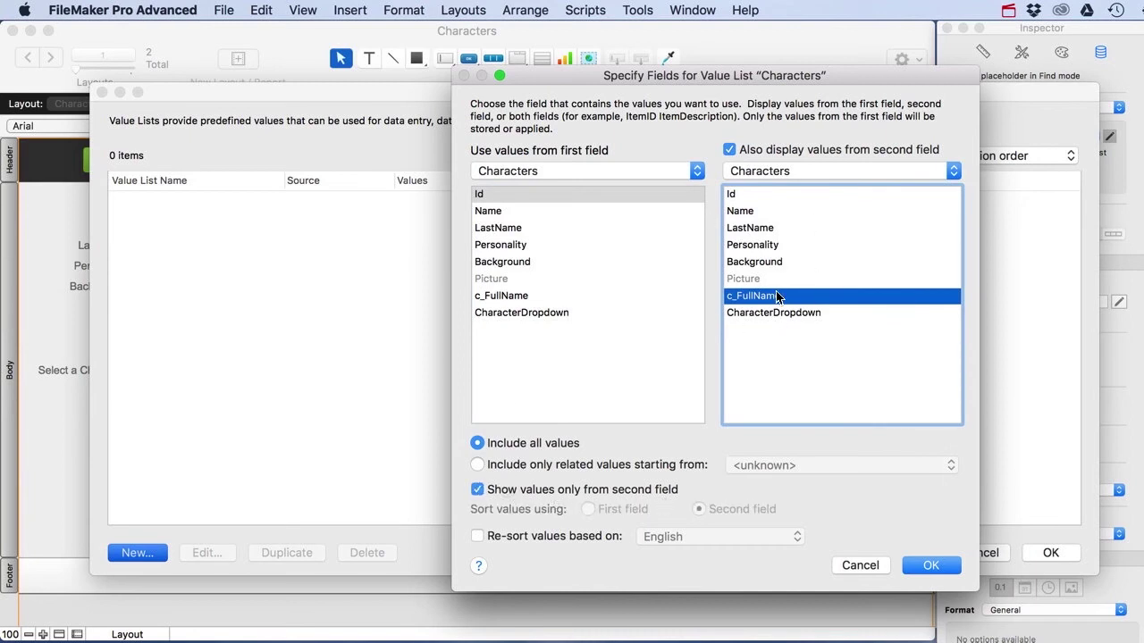
pyautogui.click(931, 564)
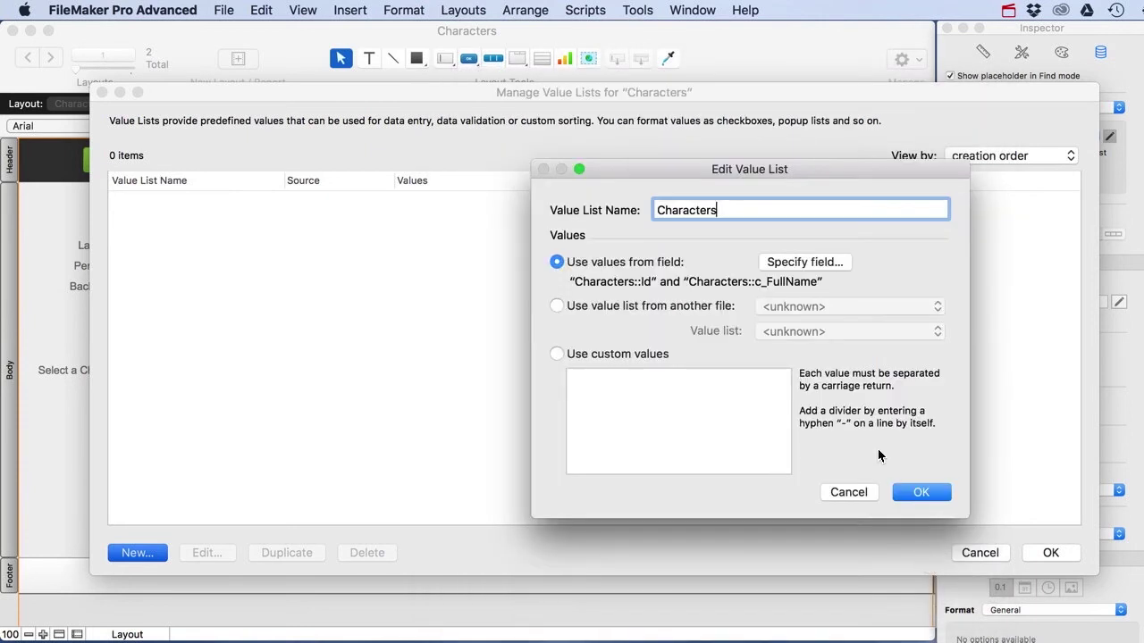
pyautogui.click(934, 501)
pyautogui.click(1049, 554)
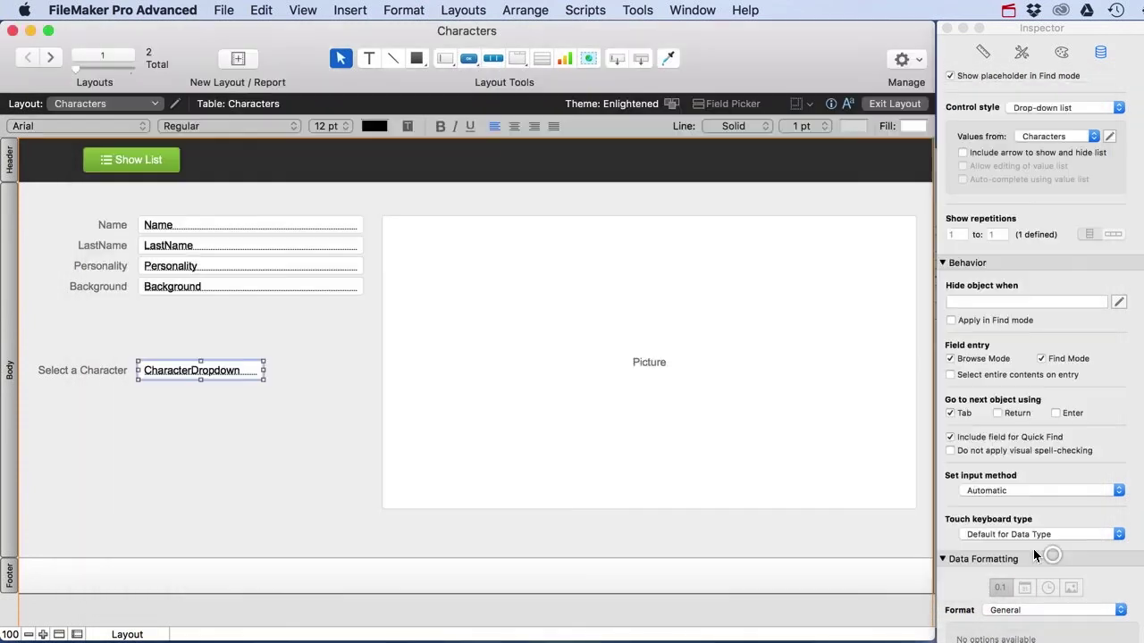
# - In Browse mode, choose the first listed character in the Select a Character field of the current record
pyautogui.click(891, 104)
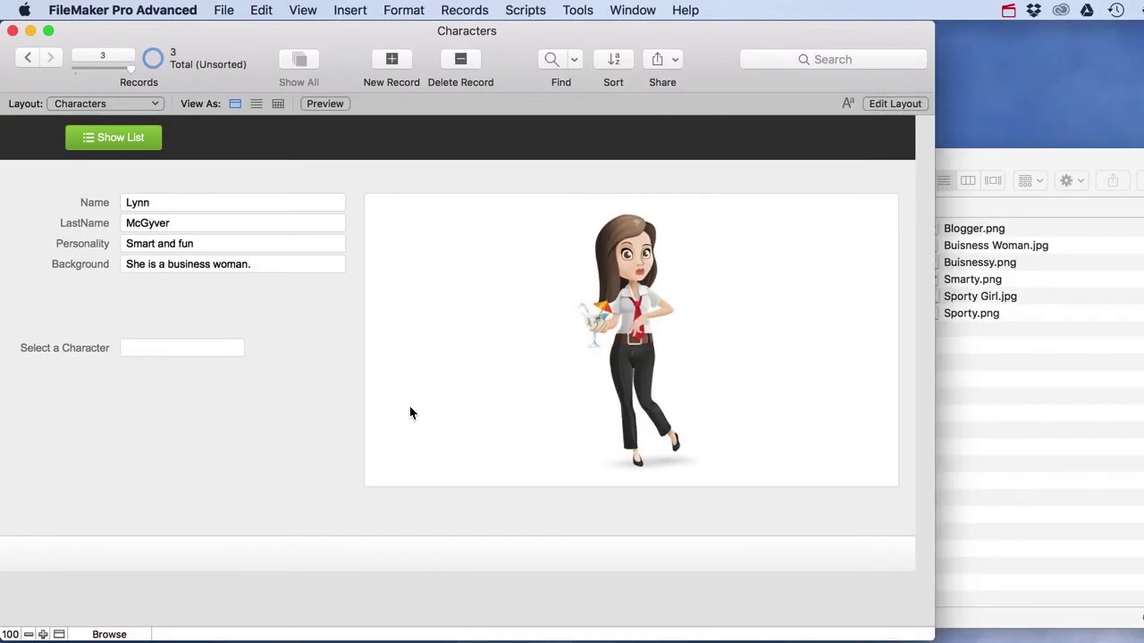
pyautogui.click(166, 350)
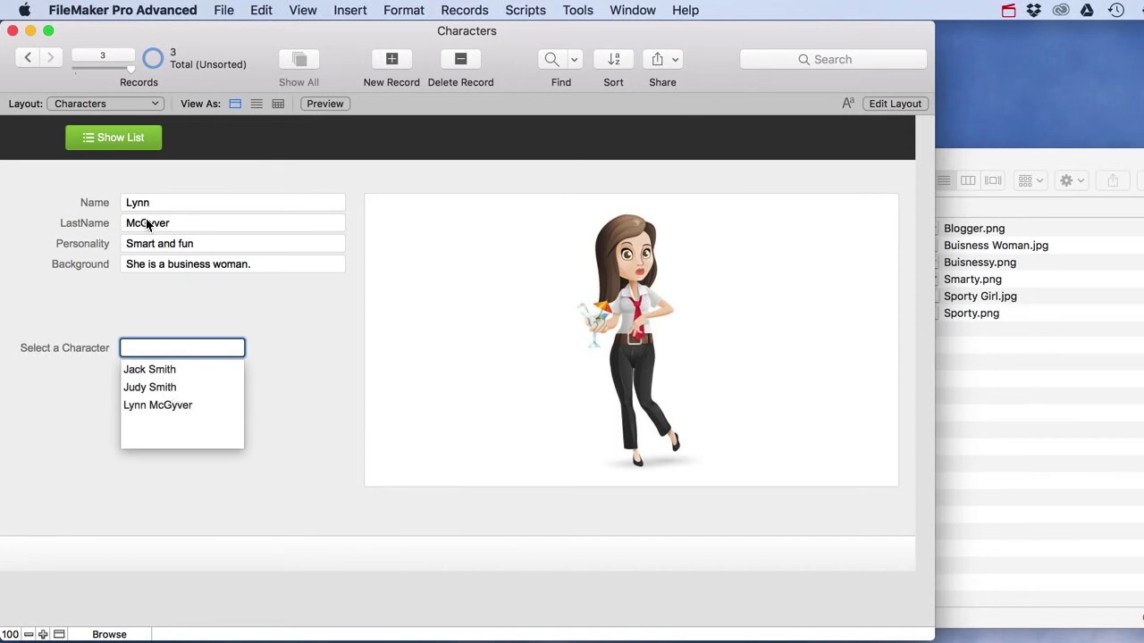
pyautogui.click(156, 370)
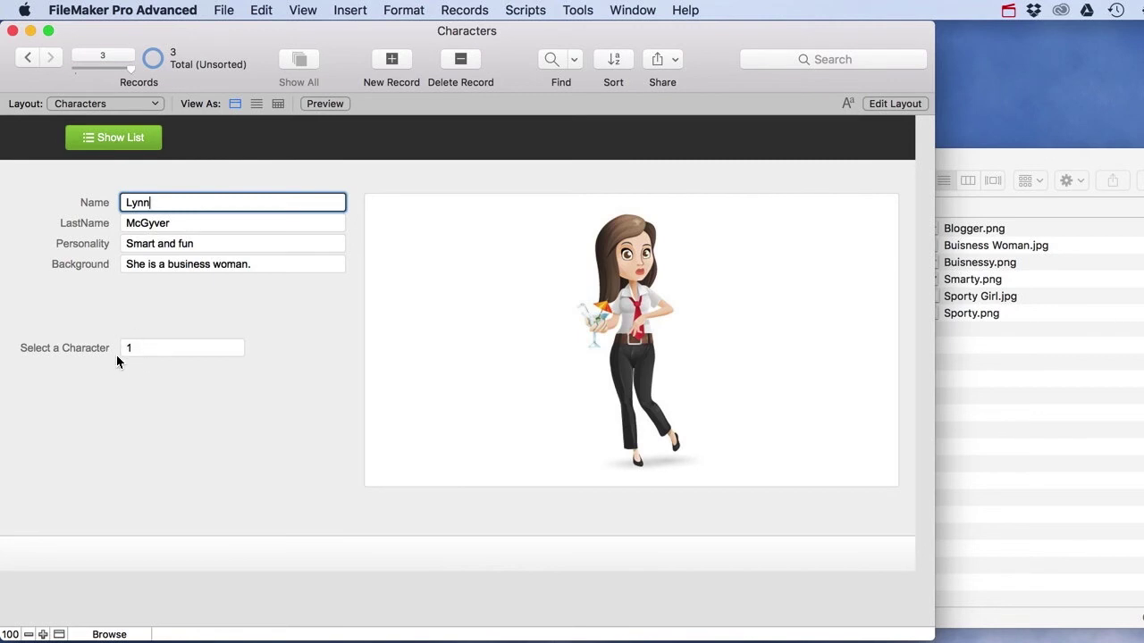
# - On the Characters layout, change the CharacterDropdown field's control style to Pop-up menu
pyautogui.click(874, 105)
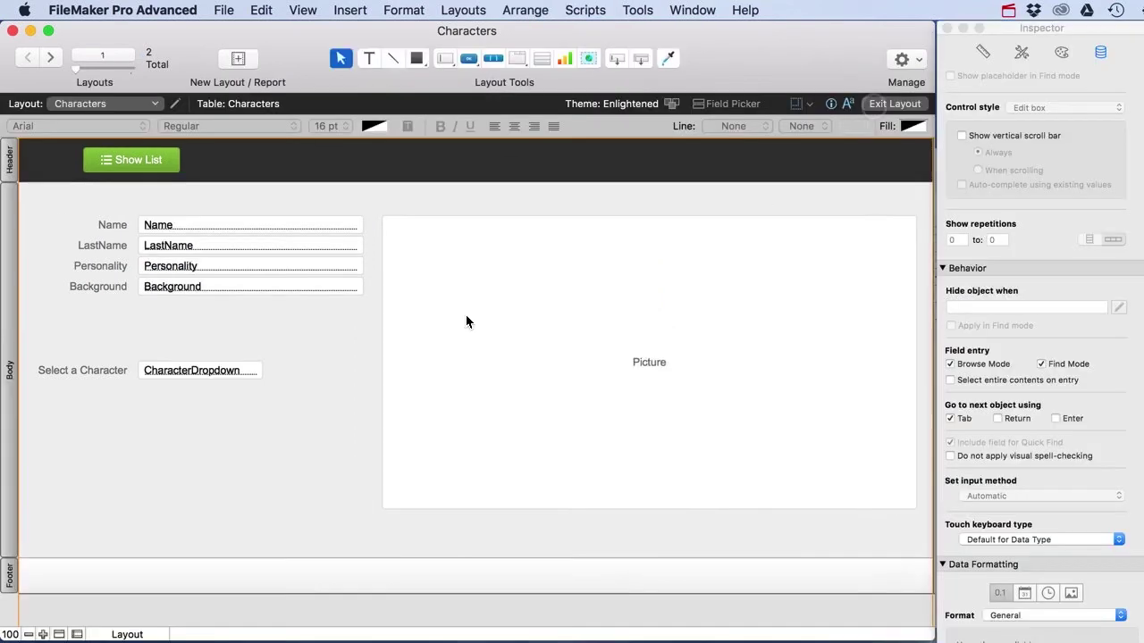
pyautogui.click(184, 376)
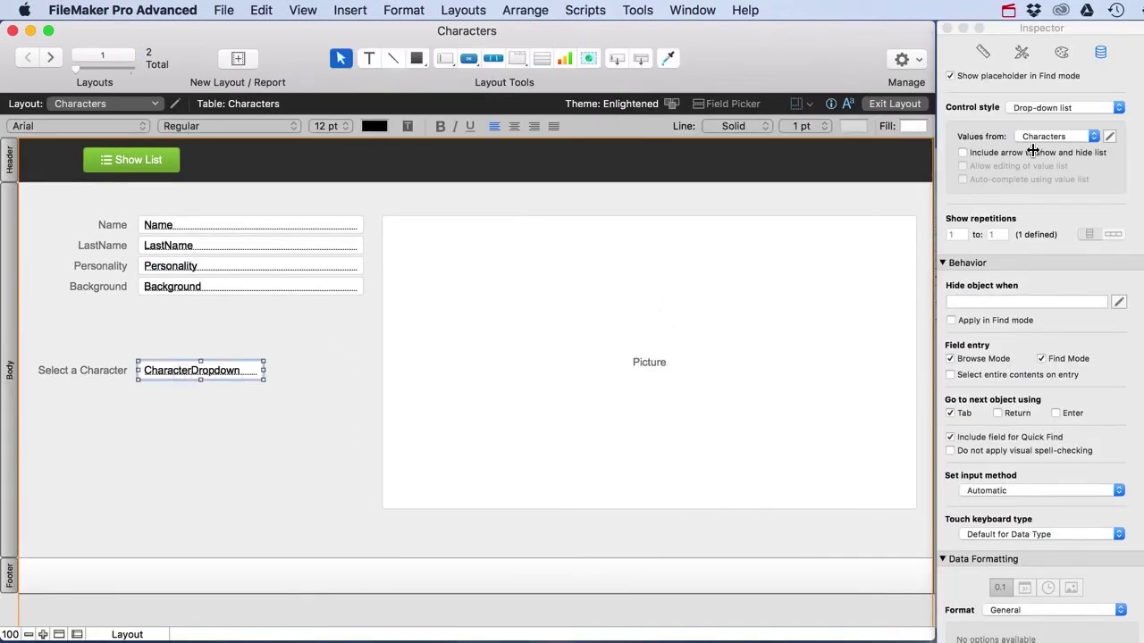
pyautogui.click(1118, 108)
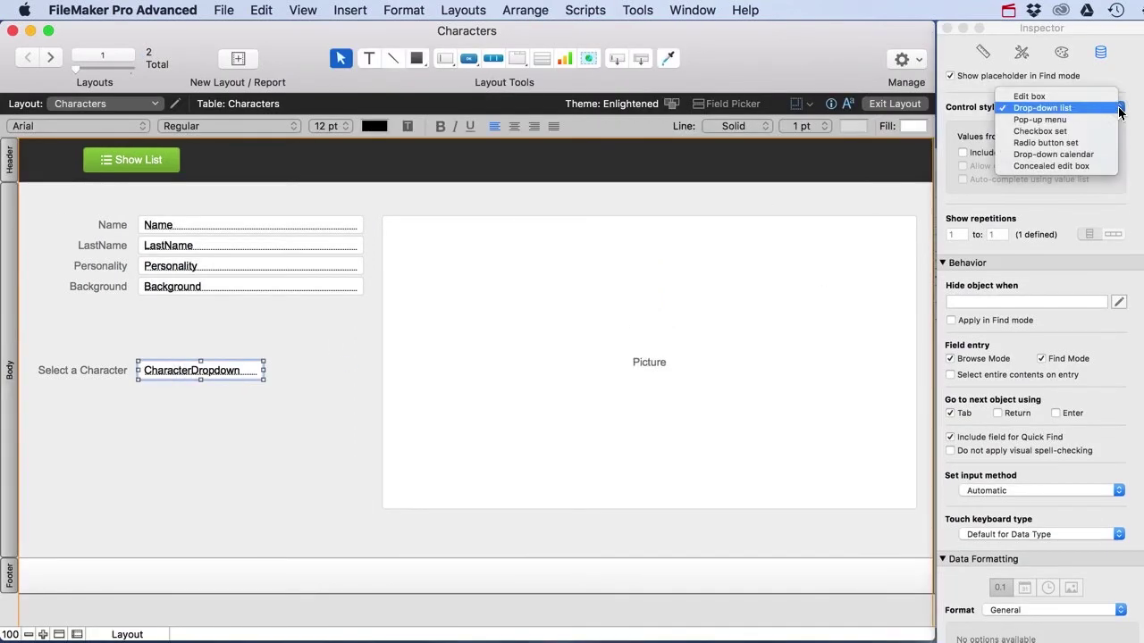
pyautogui.click(1072, 119)
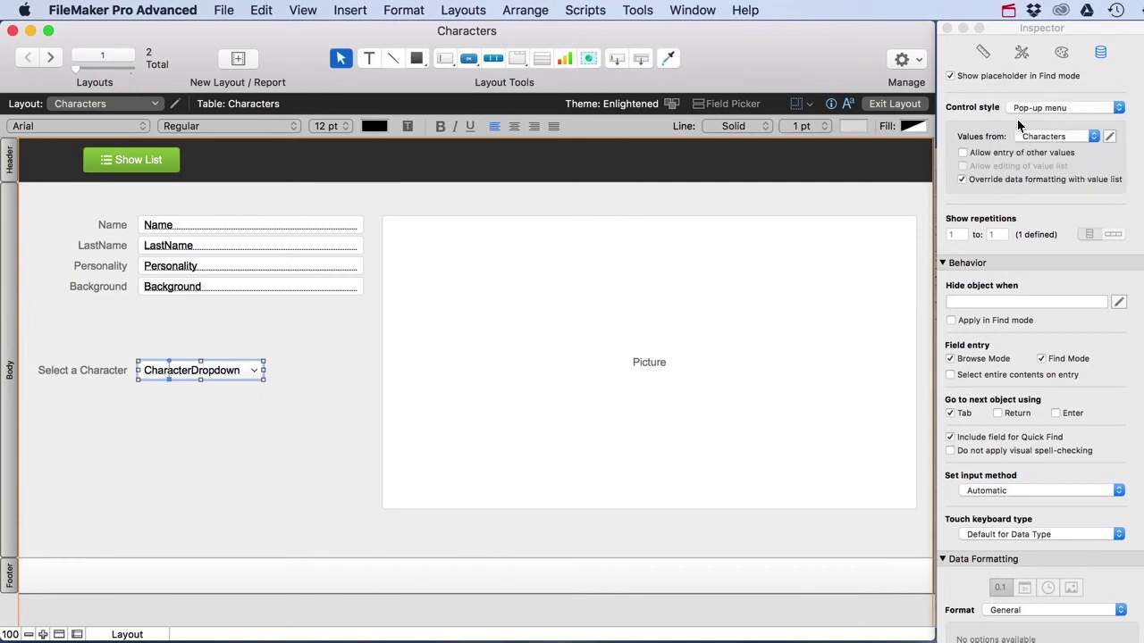
# - Try the pop-up menu in Browse mode by choosing the second character and then the third one
pyautogui.click(894, 105)
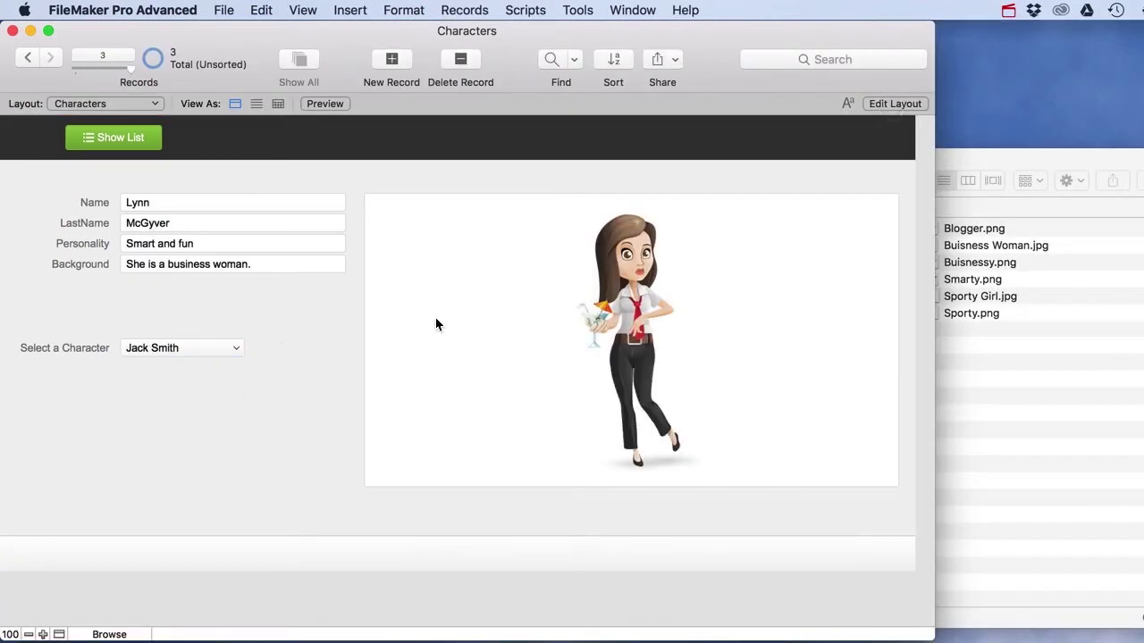
pyautogui.click(226, 355)
pyautogui.click(191, 369)
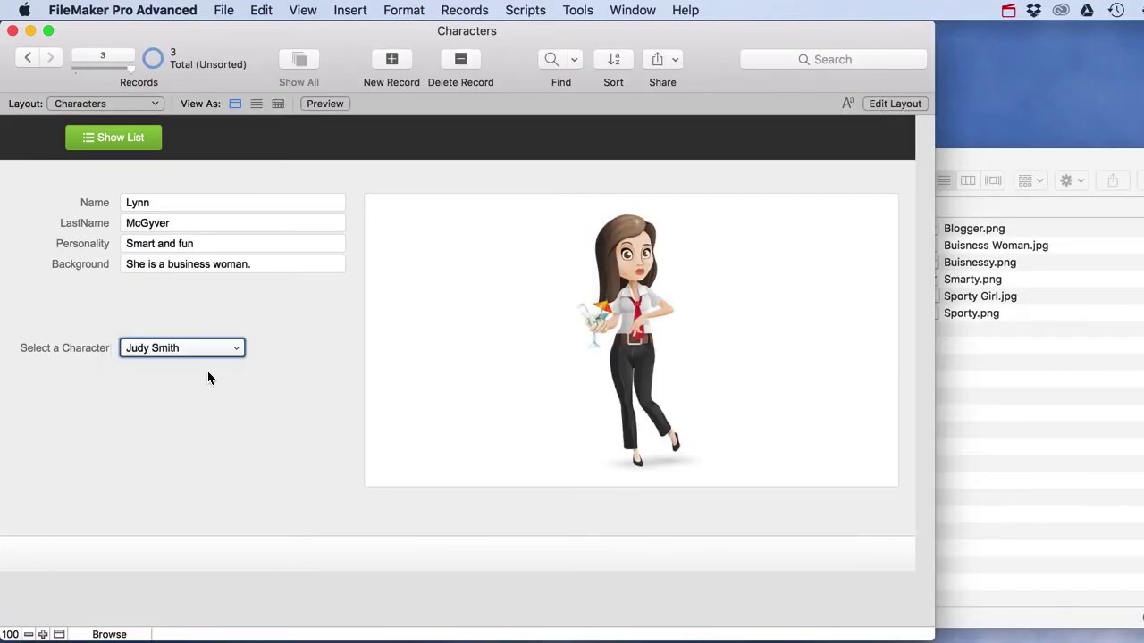
pyautogui.click(236, 351)
pyautogui.click(186, 371)
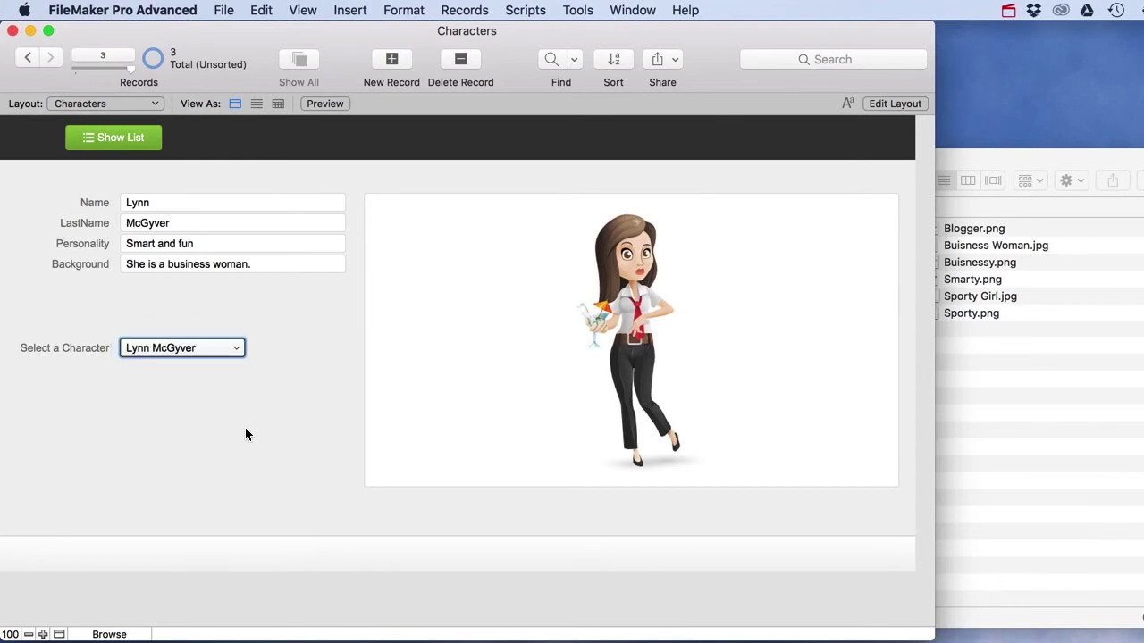
# - Set the Select a Character pop-up menu back to the first listed character
pyautogui.click(237, 350)
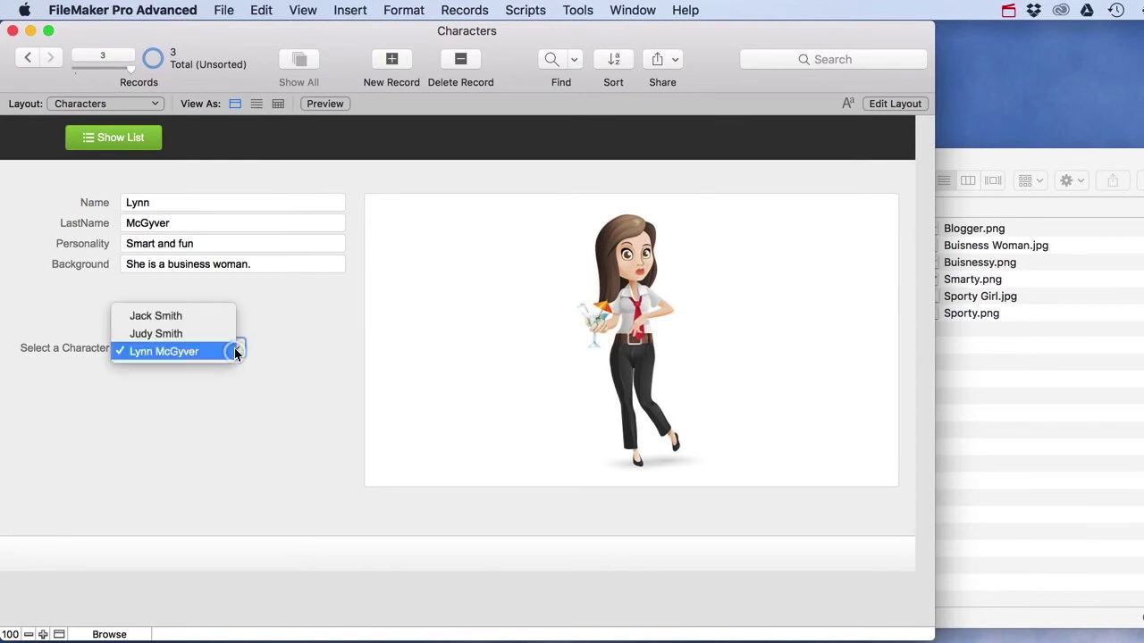
pyautogui.click(294, 351)
pyautogui.click(238, 349)
pyautogui.press('Up')
pyautogui.press('Up')
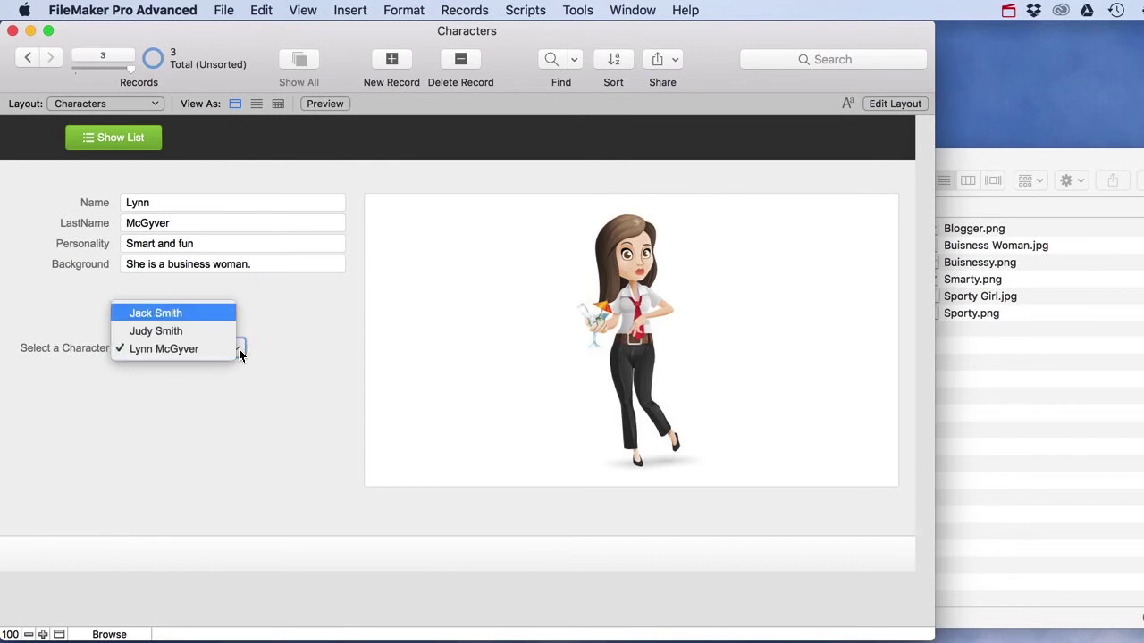
pyautogui.click(156, 312)
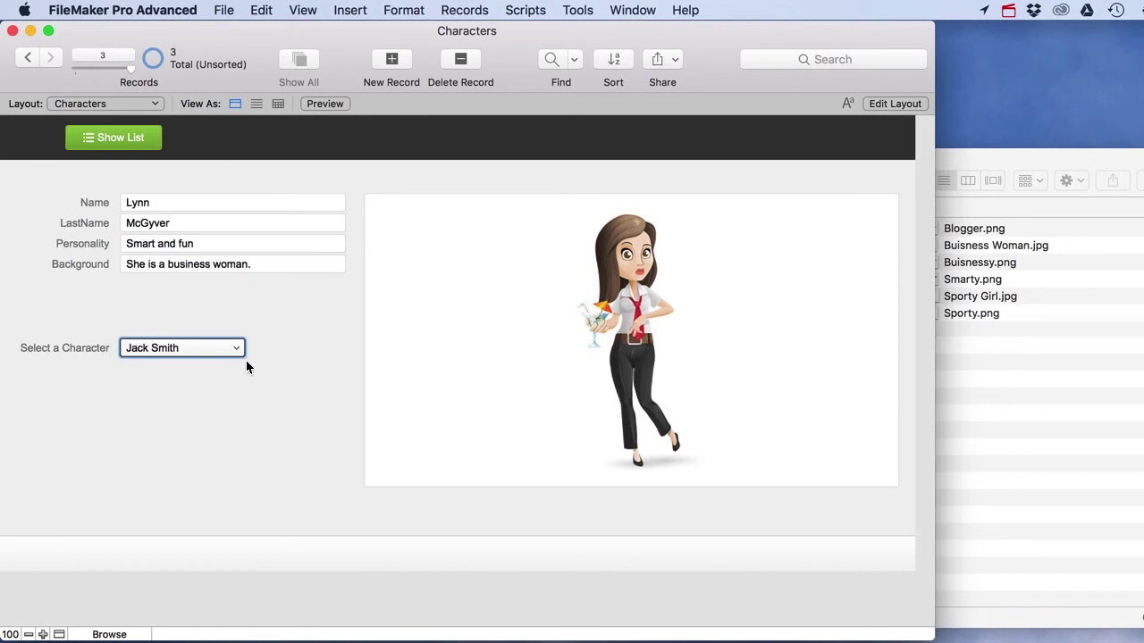
# - Return the CharacterDropdown field's control style to Drop-down list on the Characters layout
pyautogui.click(898, 103)
pyautogui.click(198, 372)
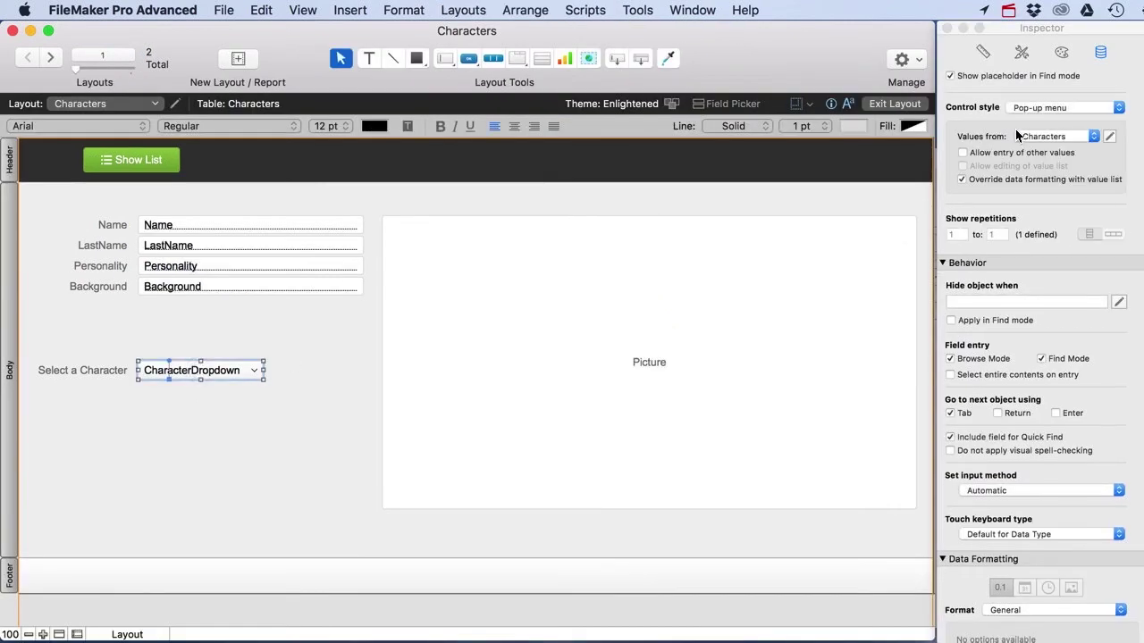
pyautogui.click(1052, 109)
pyautogui.click(1047, 96)
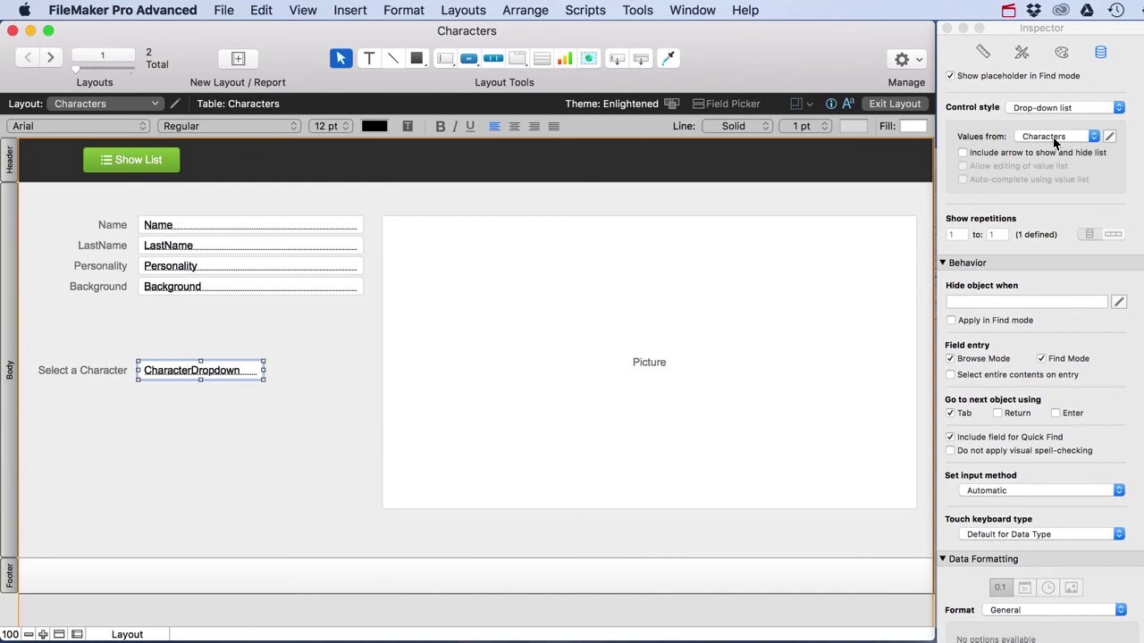
# - In Browse mode, examine the Select a Character drop-down list and its stored value without choosing another entry
pyautogui.click(902, 103)
pyautogui.click(167, 350)
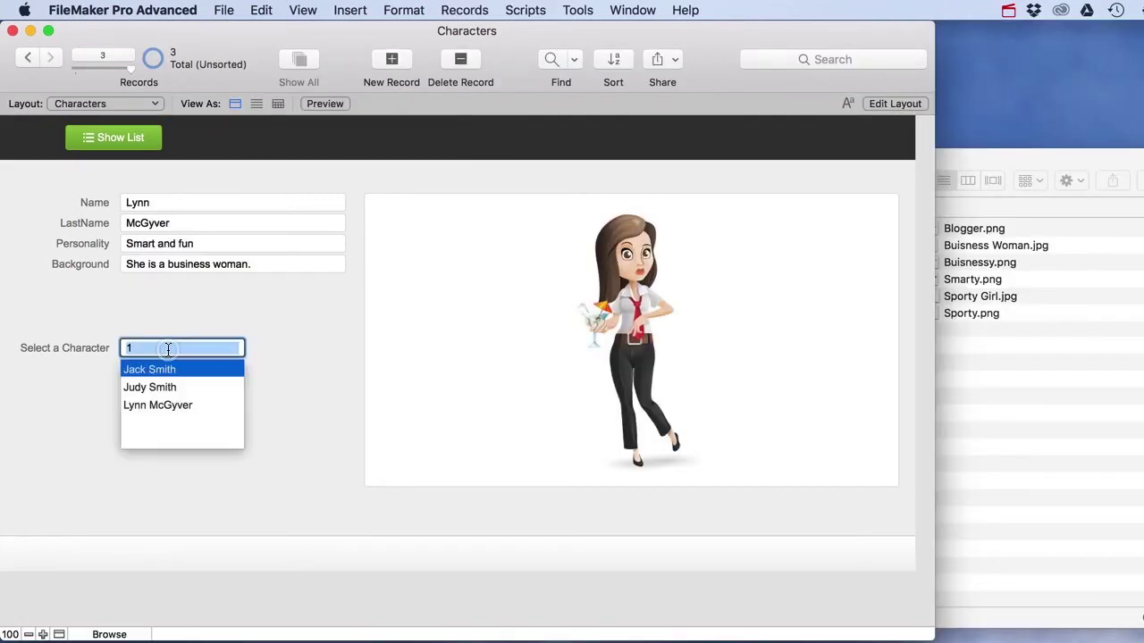
pyautogui.click(279, 387)
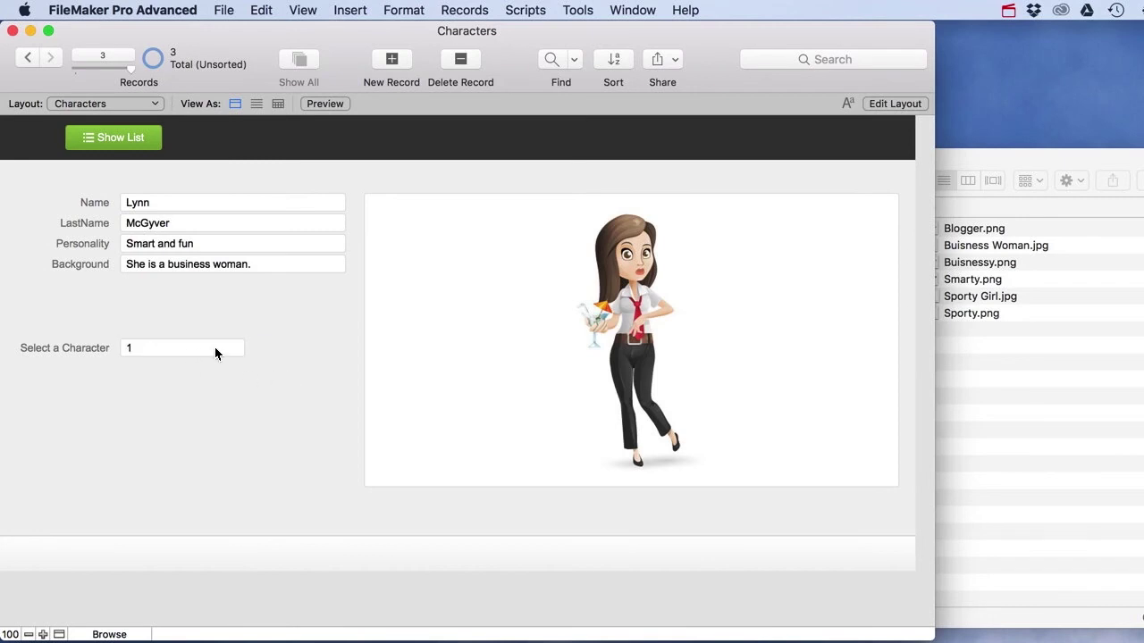
pyautogui.click(896, 103)
pyautogui.click(234, 374)
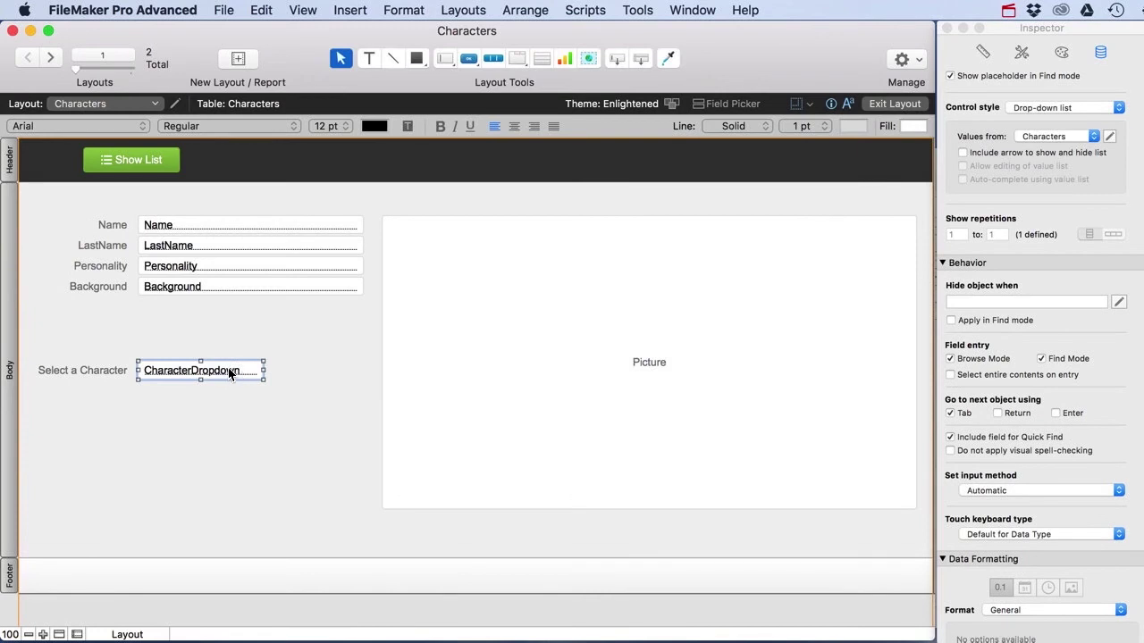
pyautogui.moveTo(190, 375); pyautogui.dragTo(210, 404)
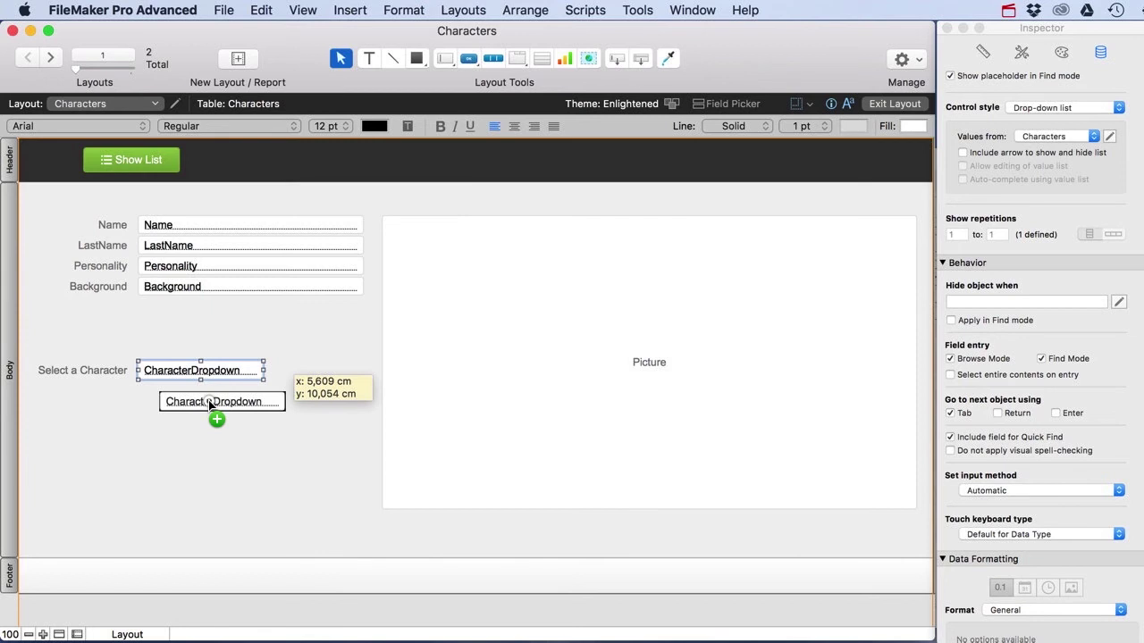
pyautogui.moveTo(210, 403); pyautogui.dragTo(211, 405)
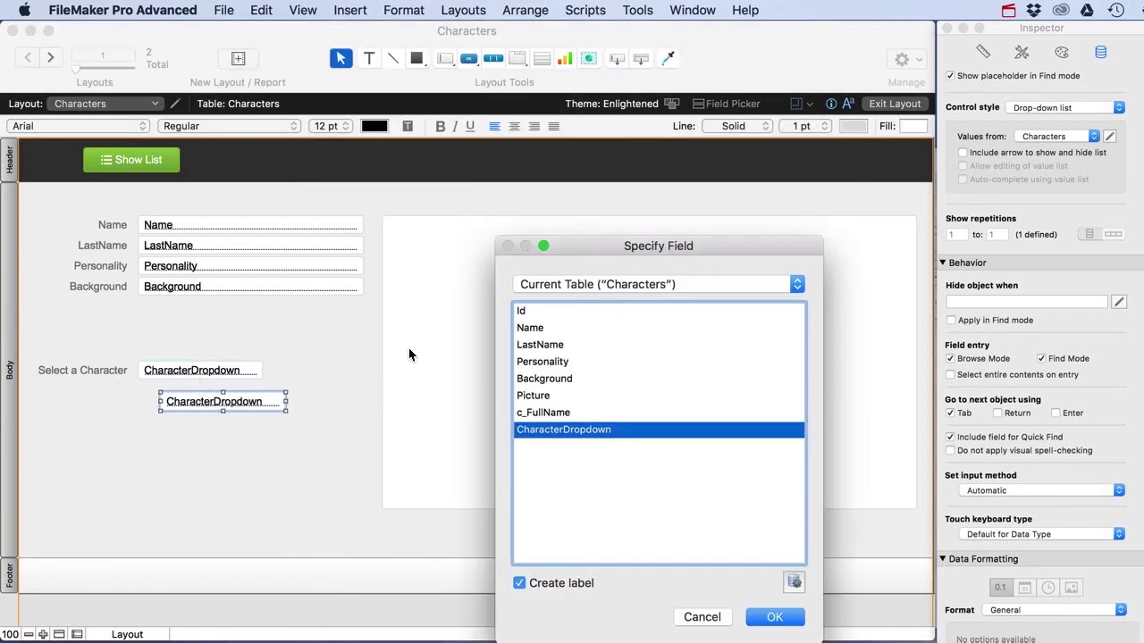
pyautogui.click(711, 617)
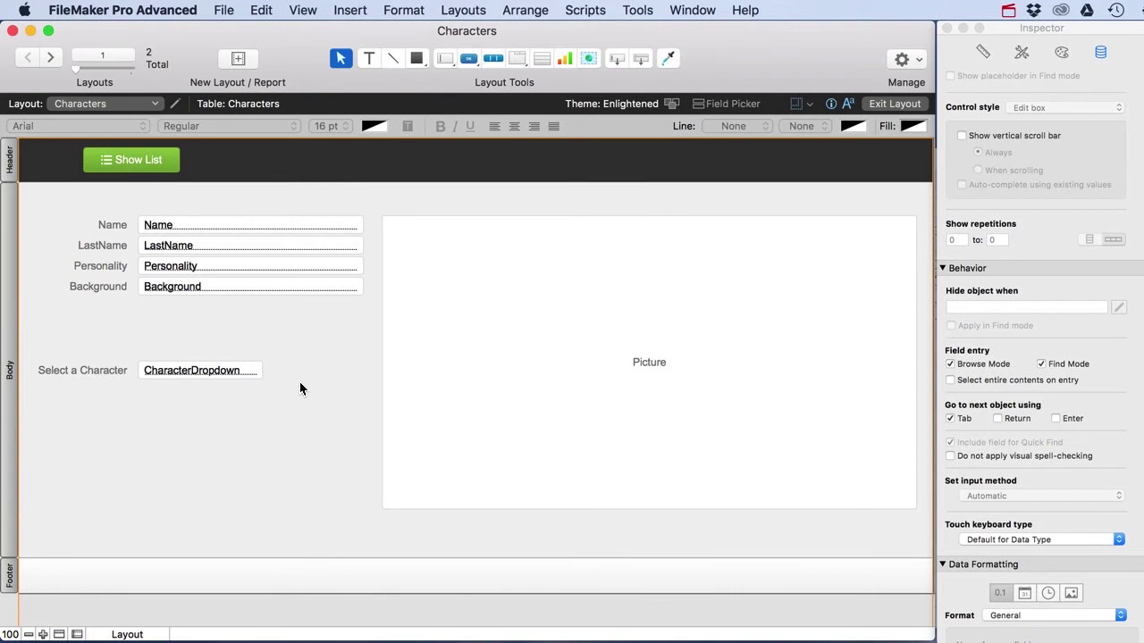
# - Open the database's relationships graph, enlarge the Characters table occurrence to show all its fields, and move it slightly inward
pyautogui.press('super+shift+d')
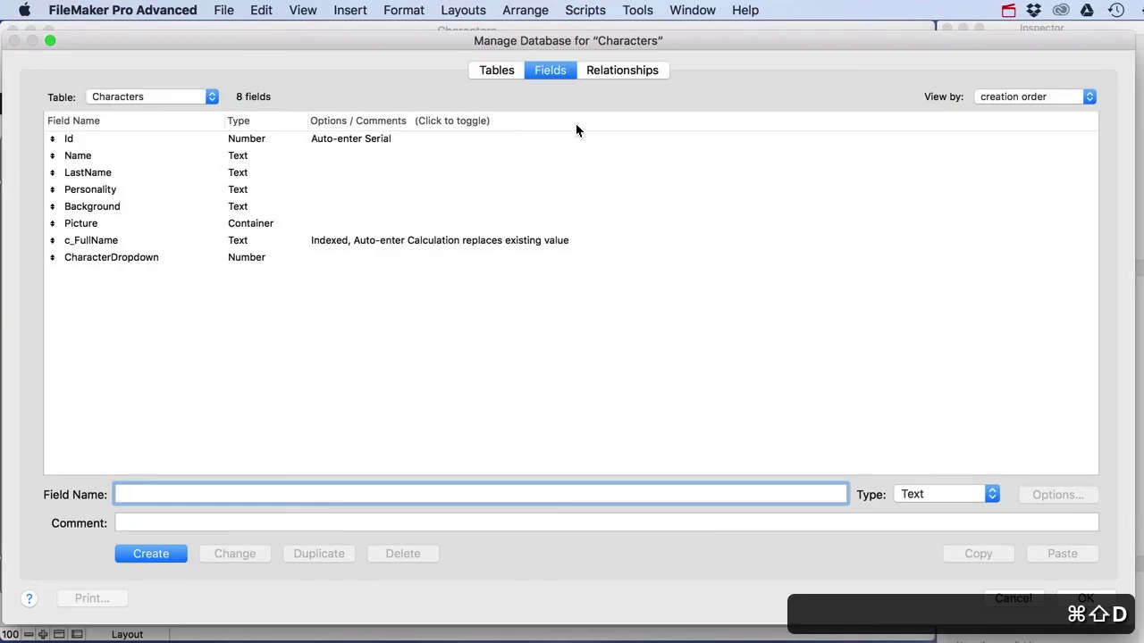
pyautogui.click(618, 72)
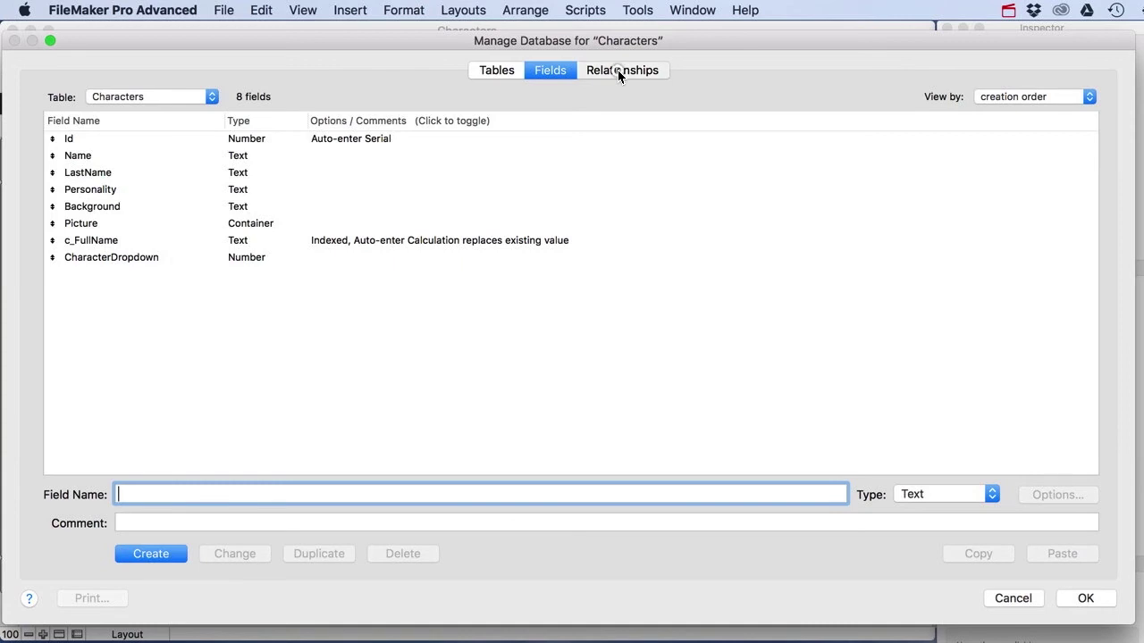
pyautogui.moveTo(131, 243); pyautogui.dragTo(134, 332)
pyautogui.moveTo(95, 151)
pyautogui.mouseDown()
pyautogui.moveTo(114, 153)
pyautogui.moveTo(104, 172)
pyautogui.mouseUp()
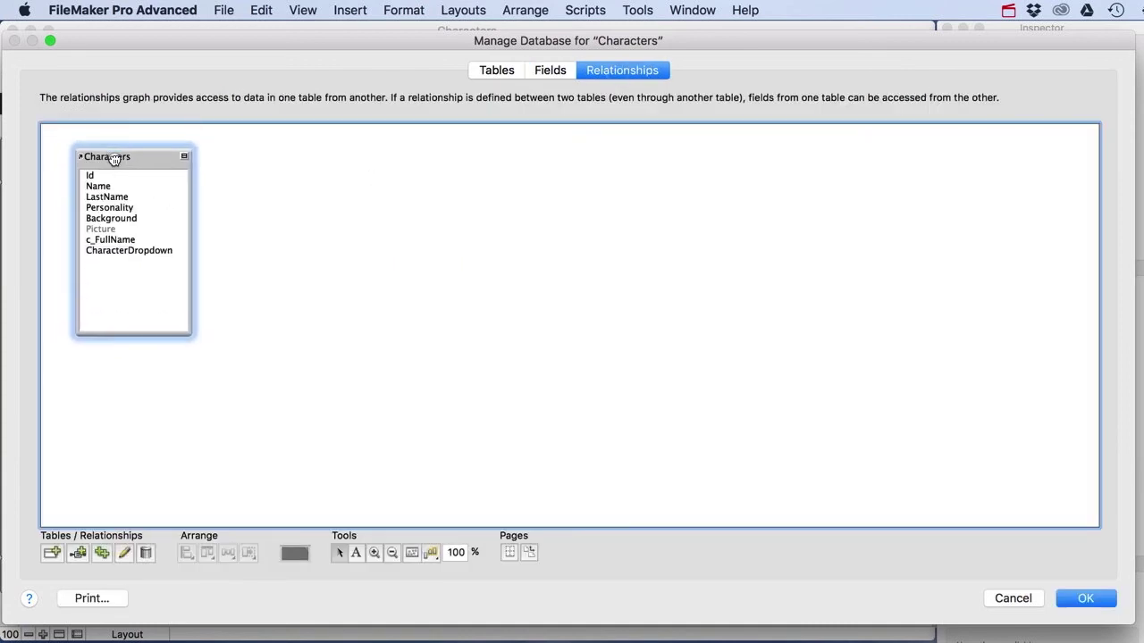
# - Duplicate the Characters table occurrence and place the copy beside the original in the relationships graph
pyautogui.click(101, 555)
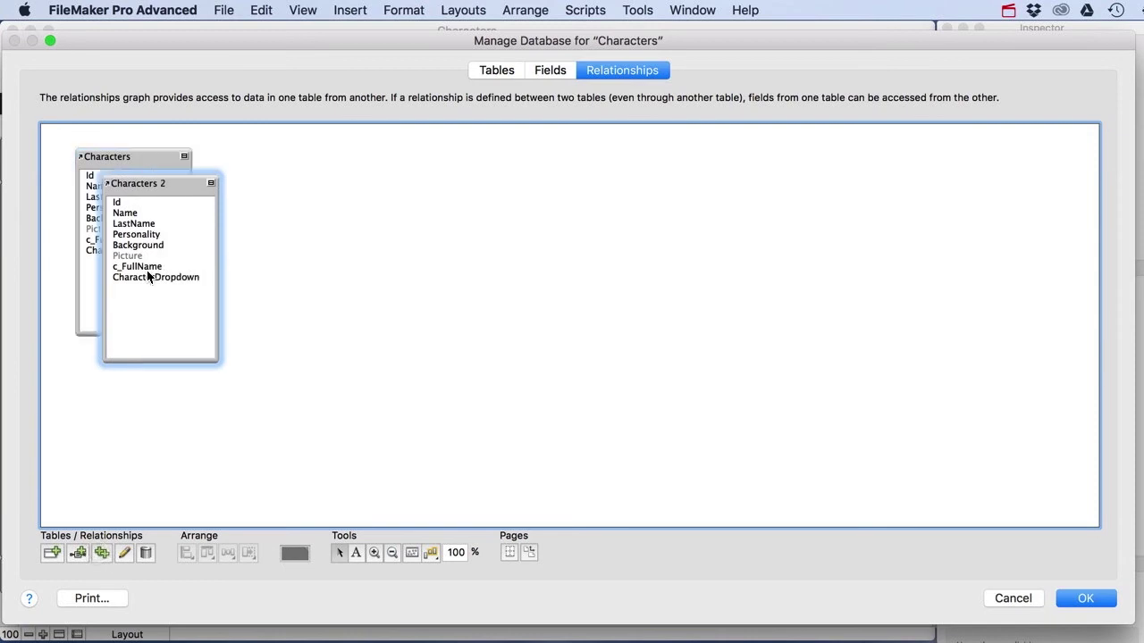
pyautogui.moveTo(153, 184); pyautogui.dragTo(306, 163)
pyautogui.click(117, 155)
pyautogui.click(310, 158)
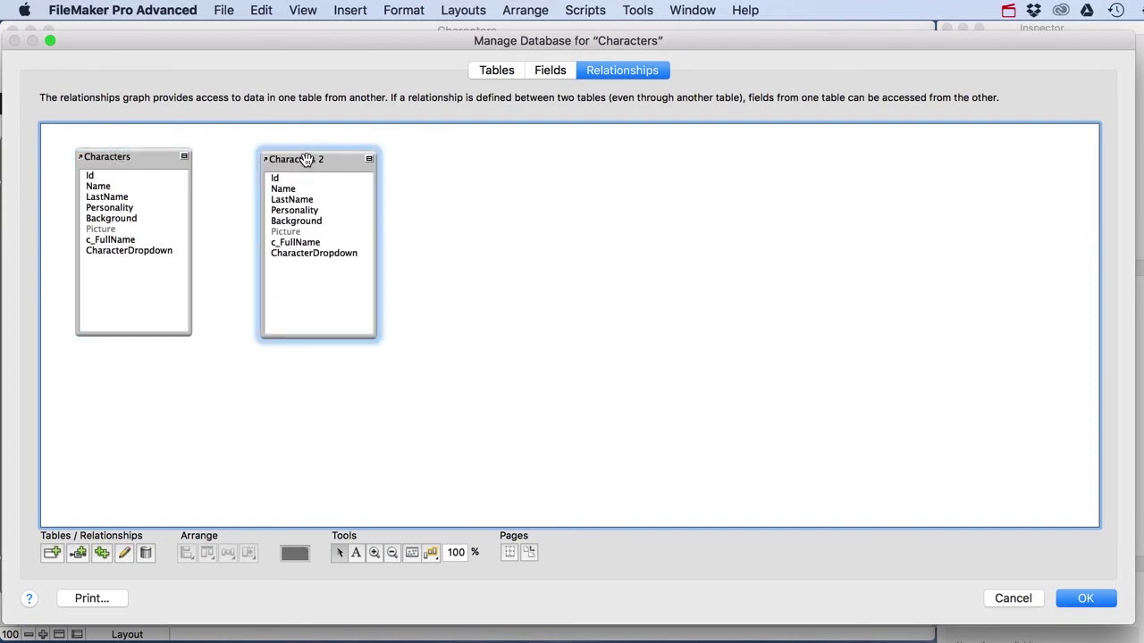
# - Examine the duplicated occurrence's source table and the list of graph occurrences for the Characters table, without changing anything
pyautogui.doubleClick(301, 161)
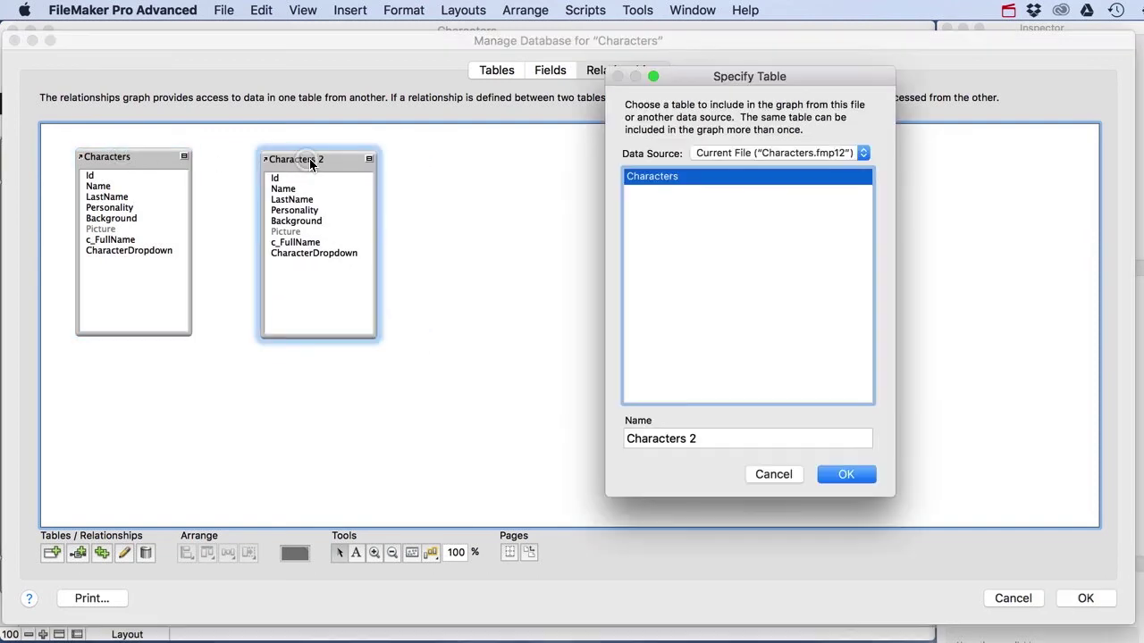
pyautogui.click(766, 480)
pyautogui.click(506, 71)
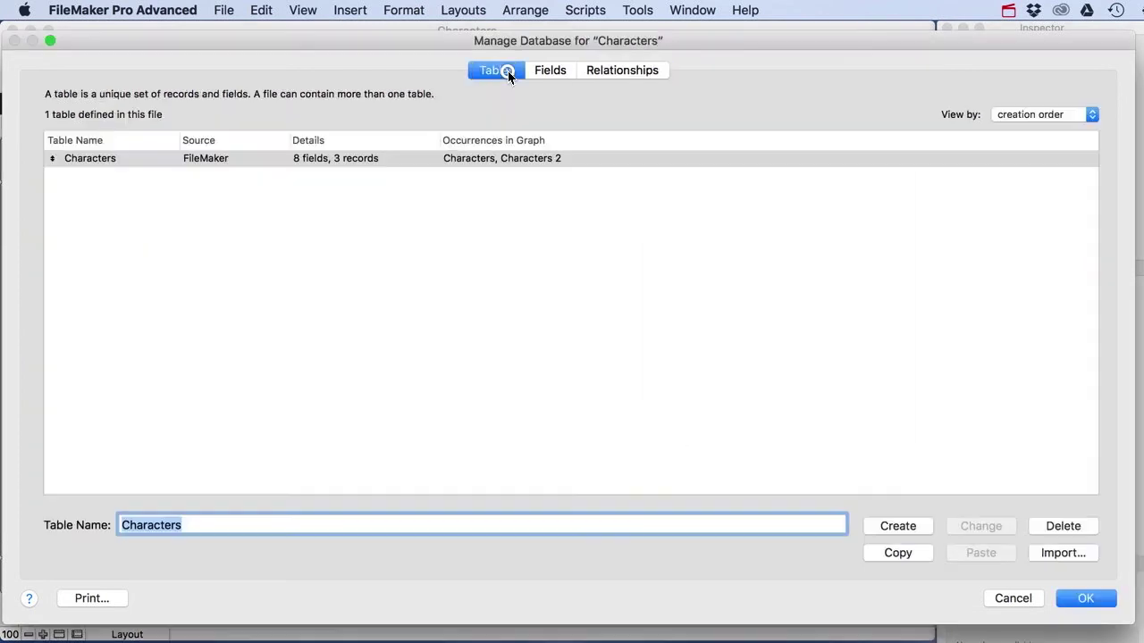
pyautogui.click(89, 159)
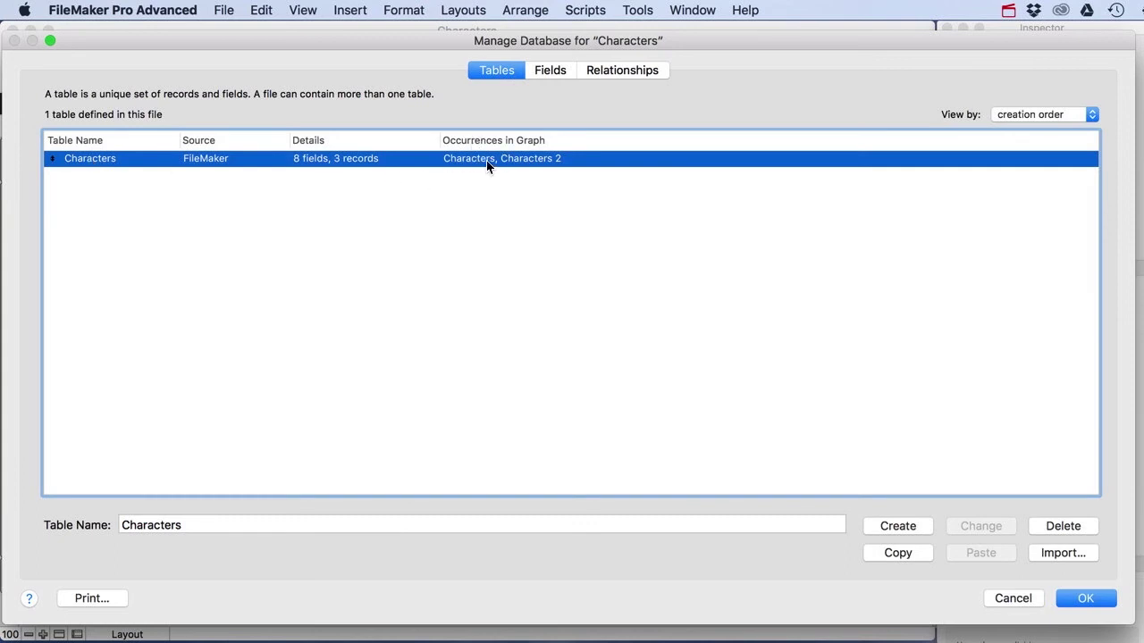
pyautogui.click(620, 72)
pyautogui.click(295, 161)
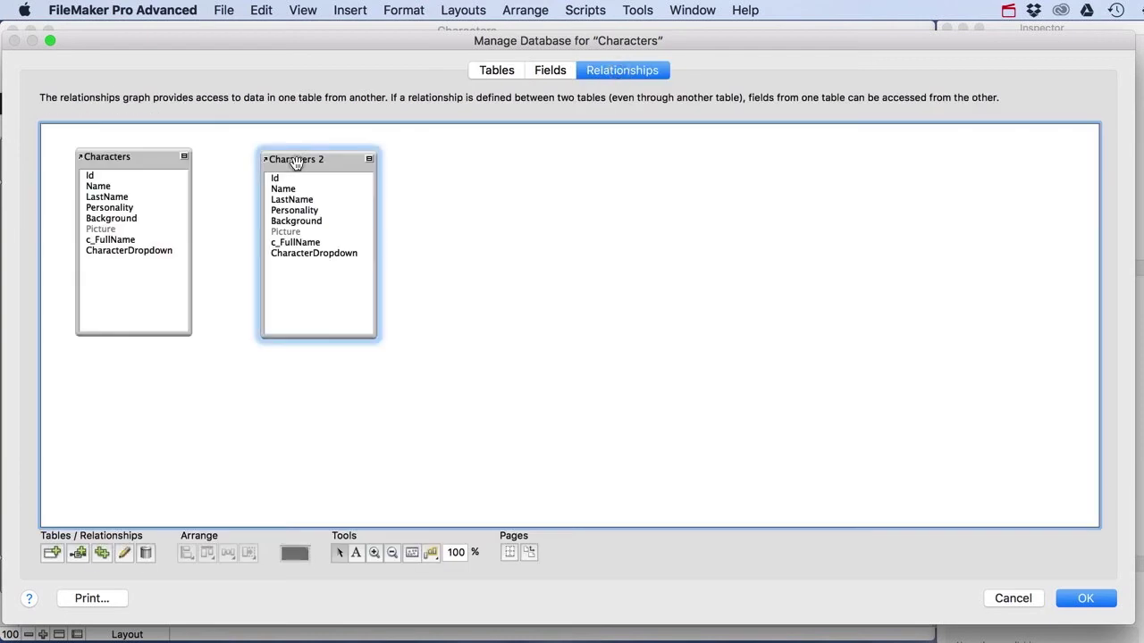
# - Relate the CharacterDropdown field of the Characters occurrence to the Id field of the duplicated occurrence
pyautogui.click(100, 157)
pyautogui.moveTo(126, 255); pyautogui.dragTo(143, 259)
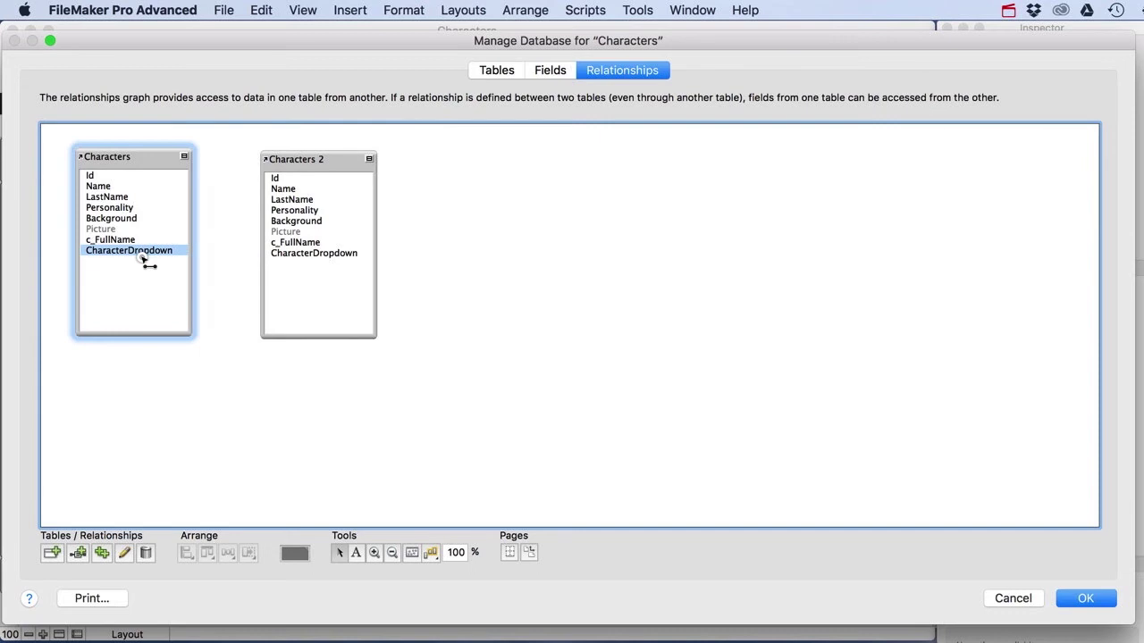
pyautogui.moveTo(143, 257); pyautogui.dragTo(273, 179)
# - Rename the duplicated table occurrence Characters_Dropdown, save the database changes and return to Browse mode
pyautogui.doubleClick(312, 162)
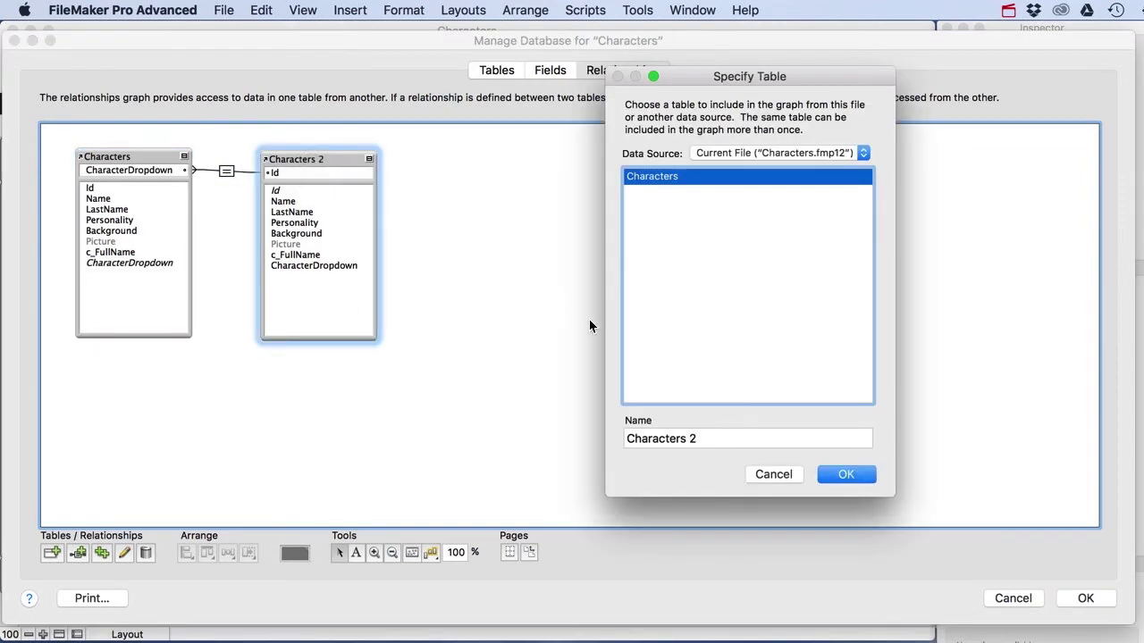
pyautogui.click(731, 432)
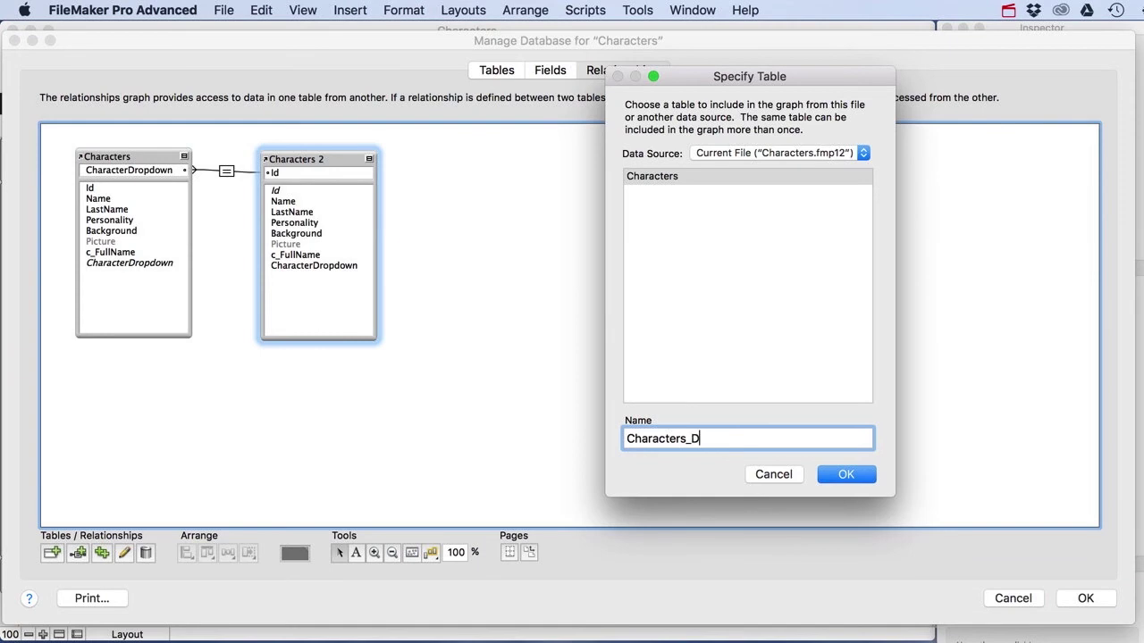
pyautogui.press('Return')
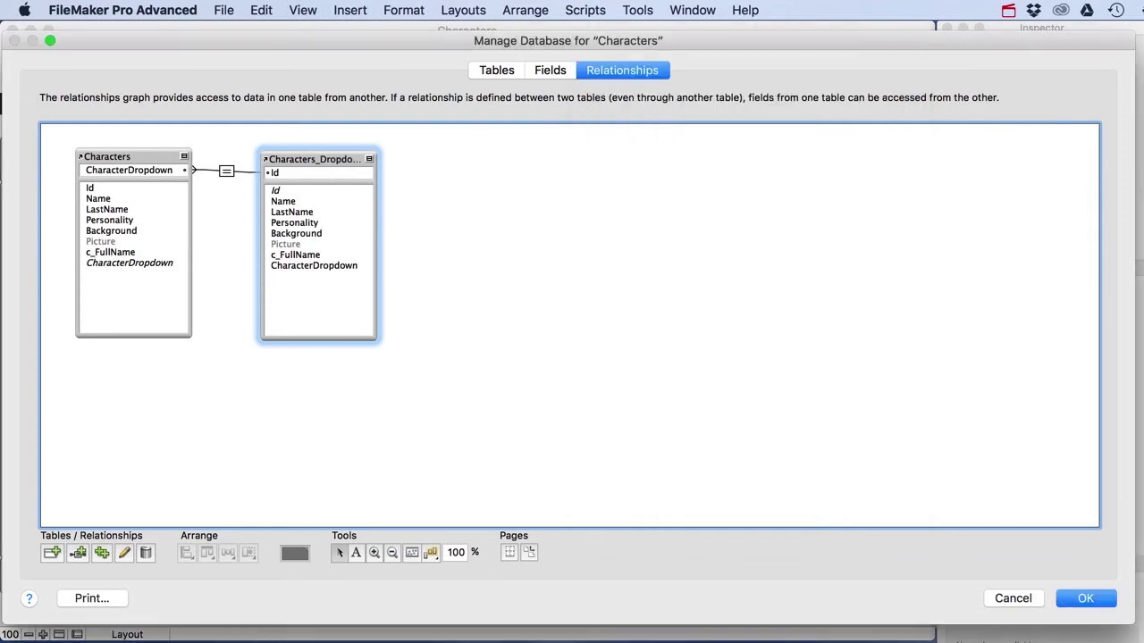
pyautogui.click(1083, 601)
pyautogui.press('super+b')
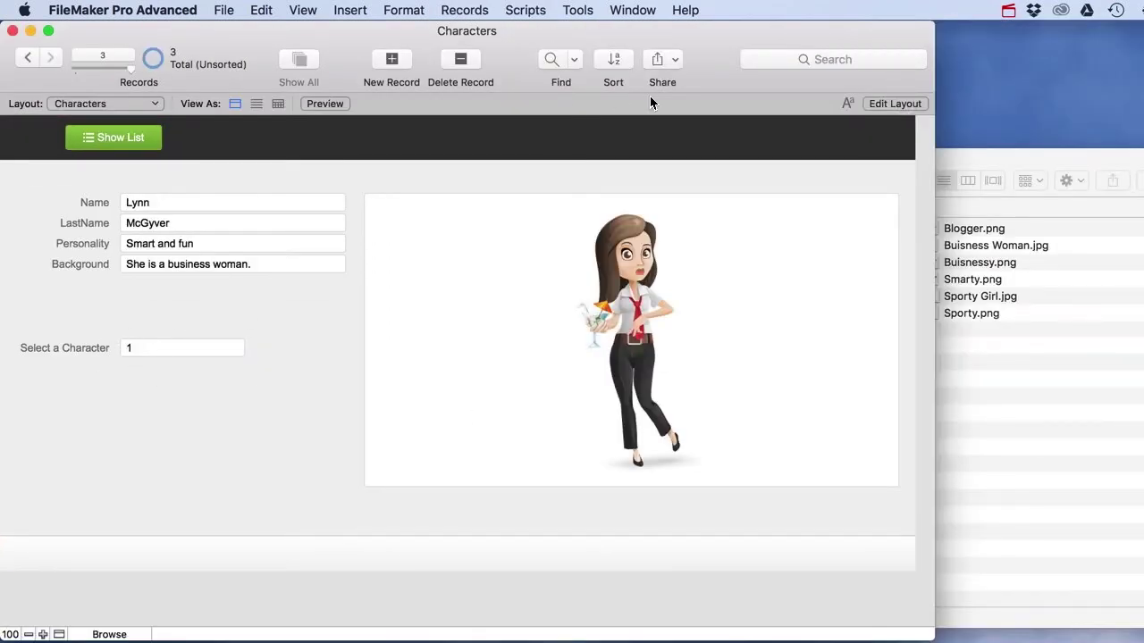
# - Duplicate the CharacterDropdown field just below the original and assign the copy the related field Characters_Dropdown::c_FullName, without creating a label
pyautogui.click(879, 104)
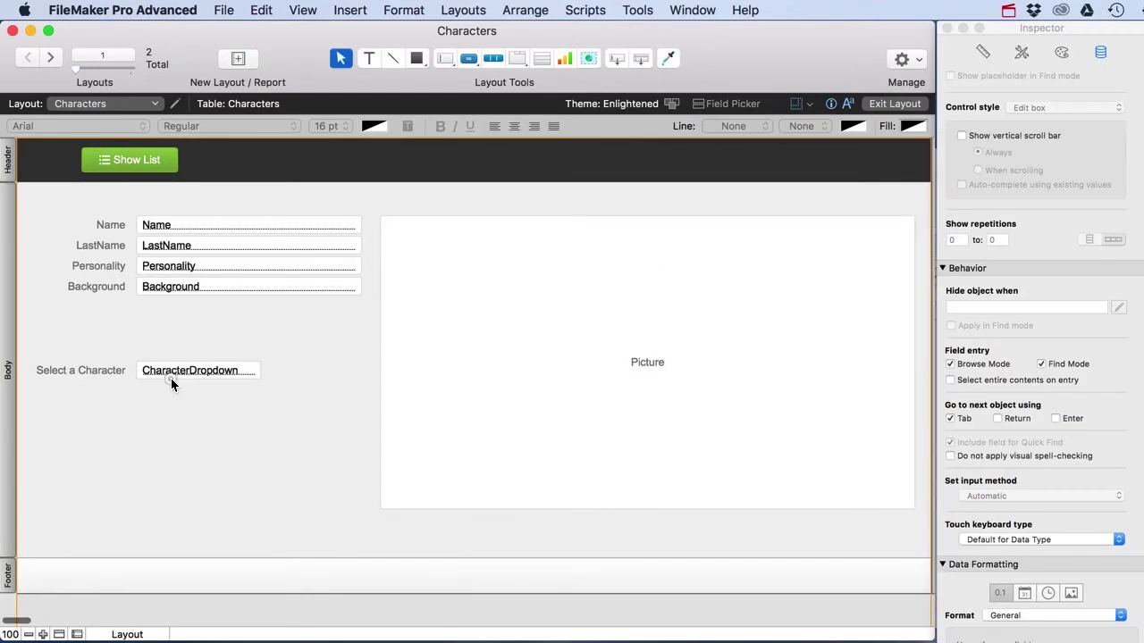
pyautogui.click(175, 378)
pyautogui.moveTo(184, 374); pyautogui.dragTo(194, 417)
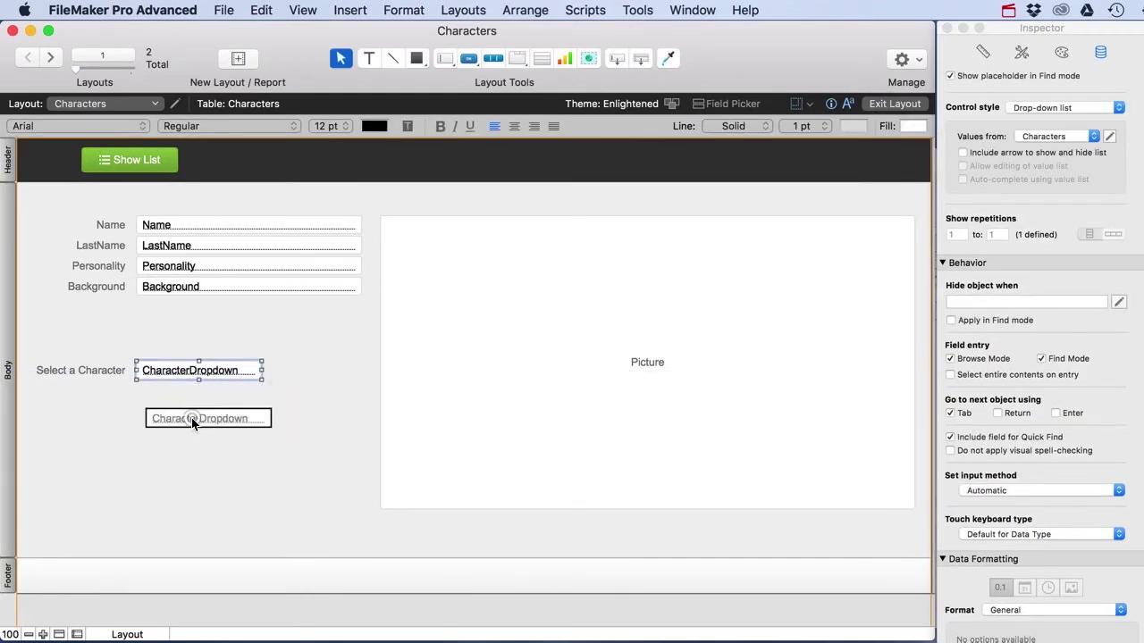
pyautogui.doubleClick(194, 418)
pyautogui.click(626, 286)
pyautogui.click(598, 329)
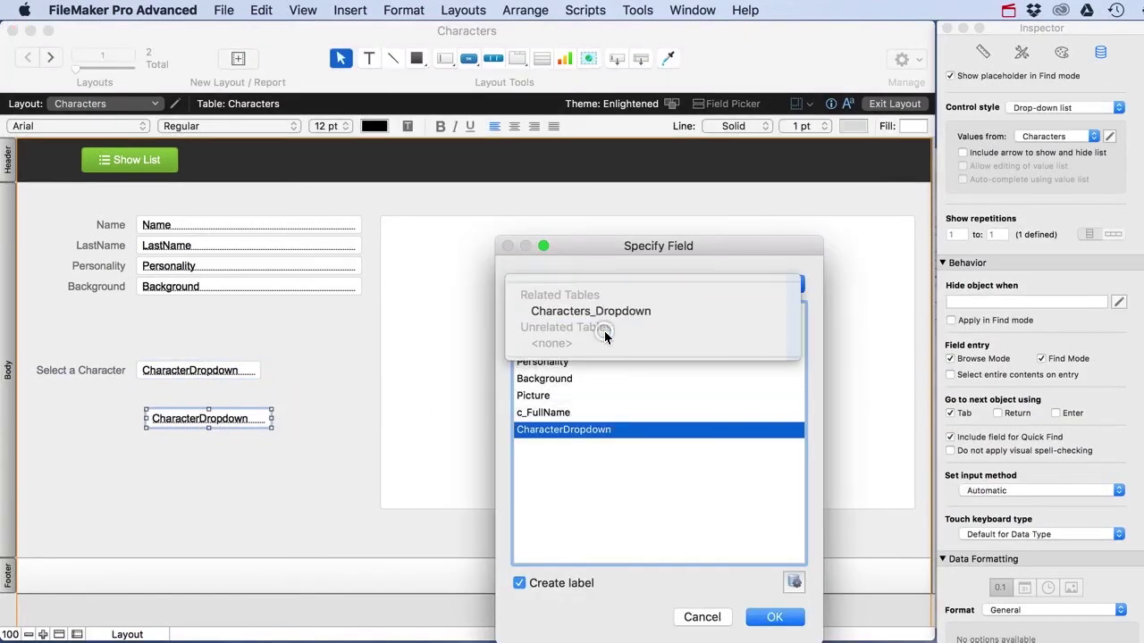
pyautogui.click(546, 413)
pyautogui.click(568, 585)
pyautogui.click(773, 618)
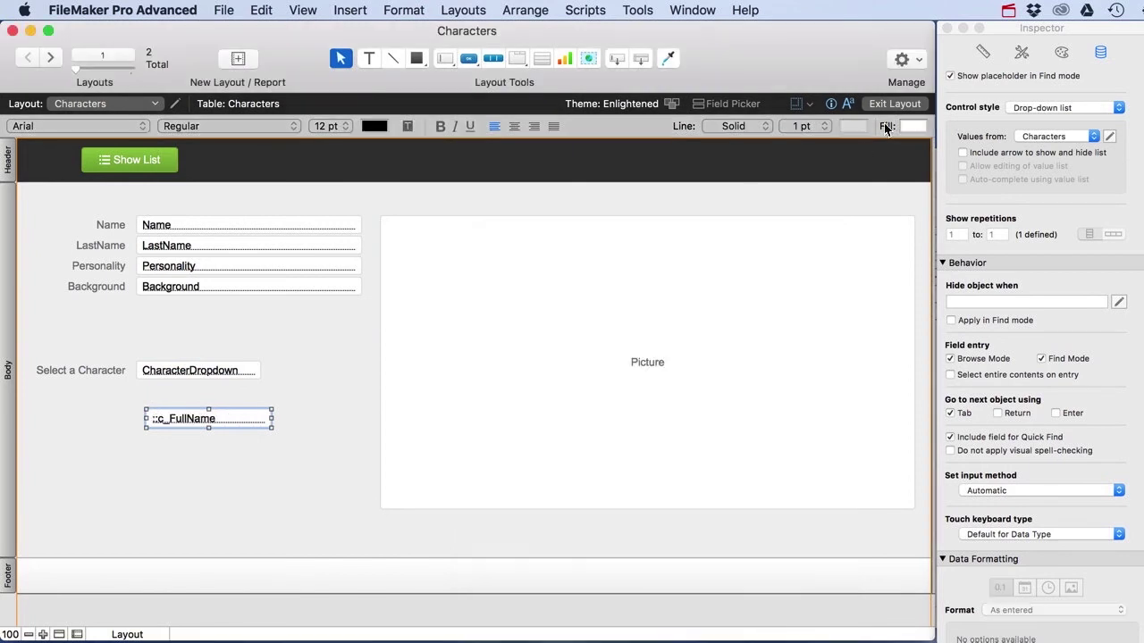
# - In Browse mode, choose the second character from the Select a Character drop-down to test the related full name field
pyautogui.click(893, 103)
pyautogui.click(246, 386)
pyautogui.click(184, 398)
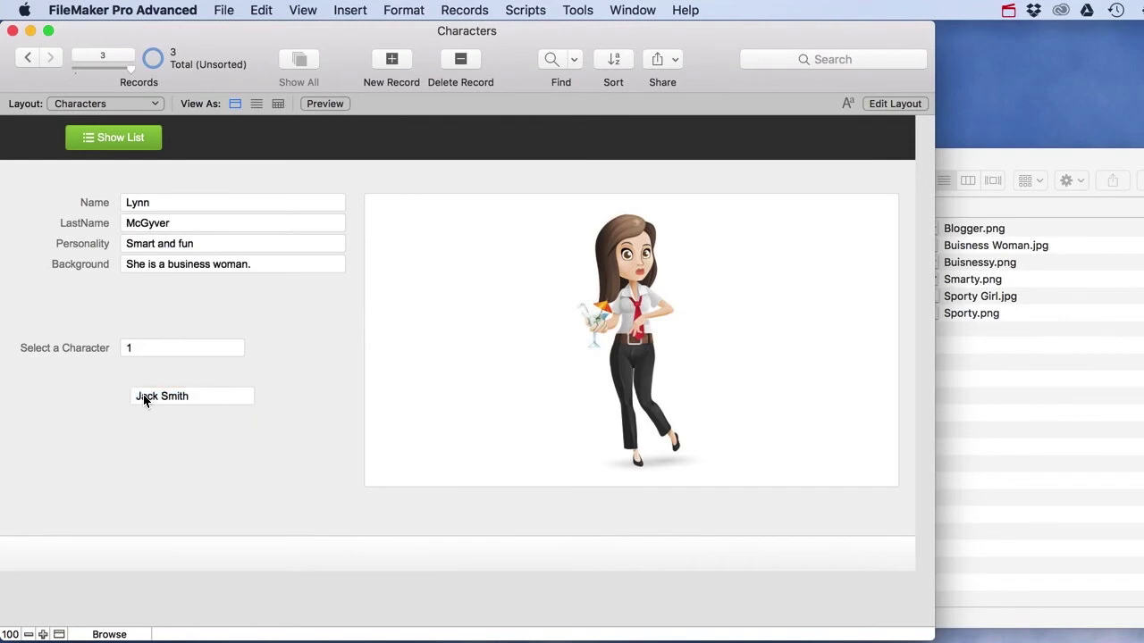
pyautogui.click(146, 351)
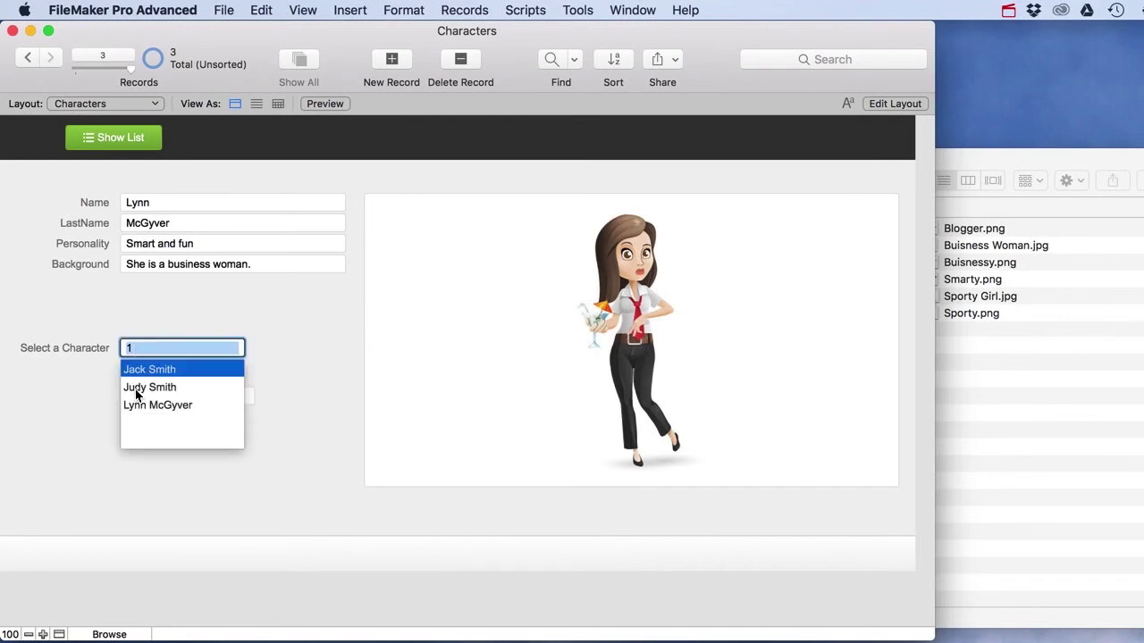
pyautogui.click(136, 391)
pyautogui.click(132, 394)
pyautogui.click(282, 379)
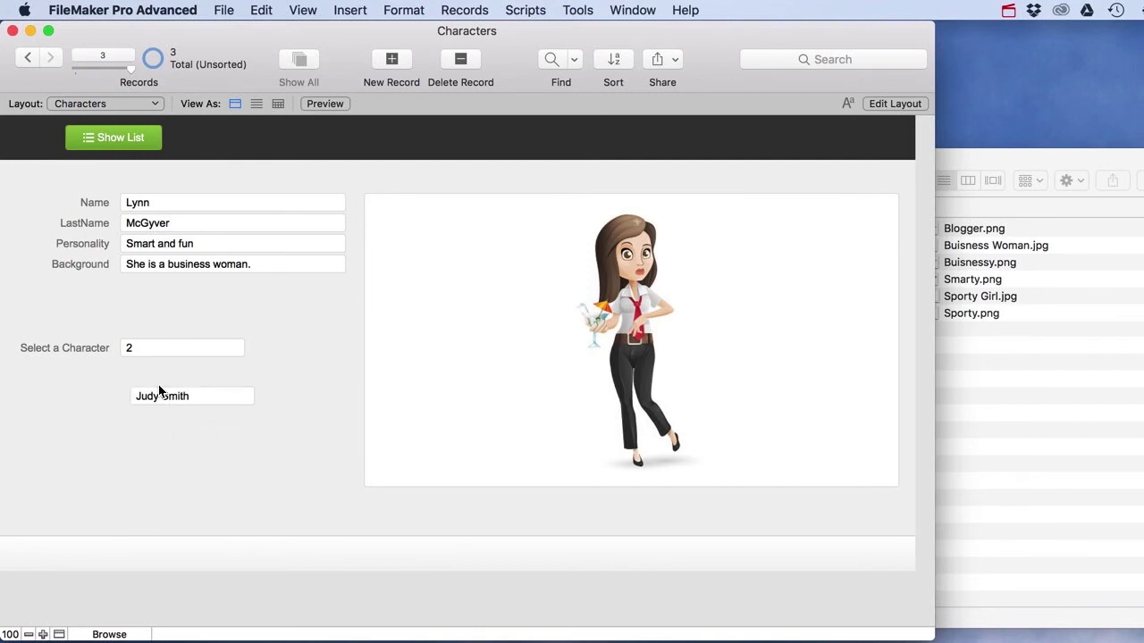
pyautogui.click(216, 398)
pyautogui.click(268, 405)
# - Back in Layout mode, set the control style of the related c_FullName field to Edit box
pyautogui.click(873, 108)
pyautogui.click(223, 420)
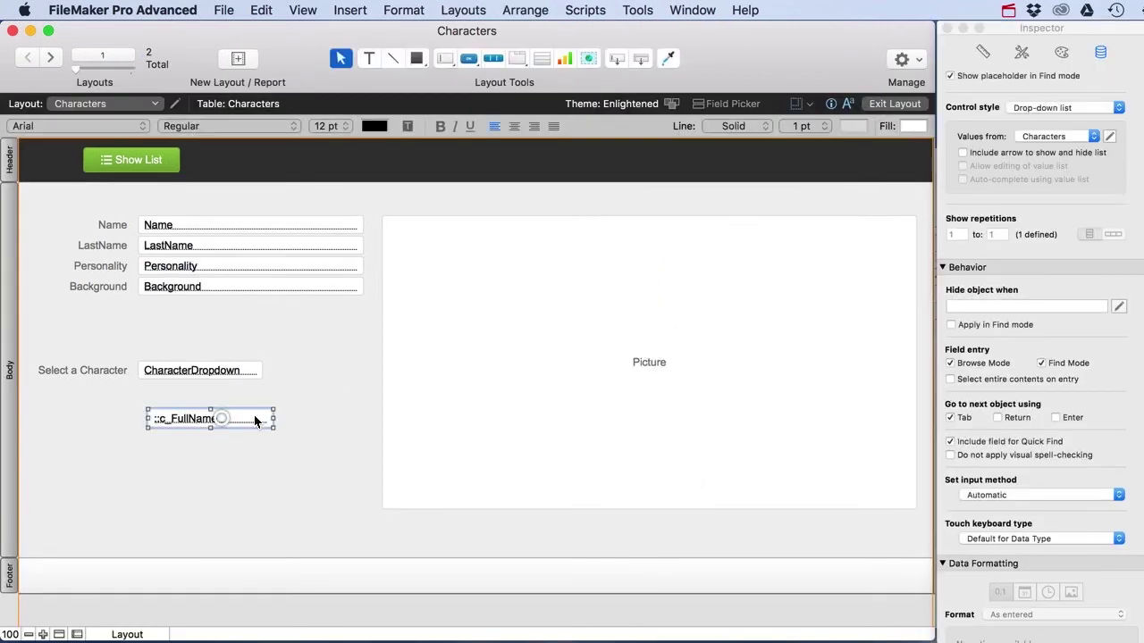
pyautogui.click(1033, 114)
pyautogui.click(1028, 96)
pyautogui.click(804, 211)
# - Turn off Browse Mode field entry for the related c_FullName field, leaving the CharacterDropdown field enterable
pyautogui.click(225, 373)
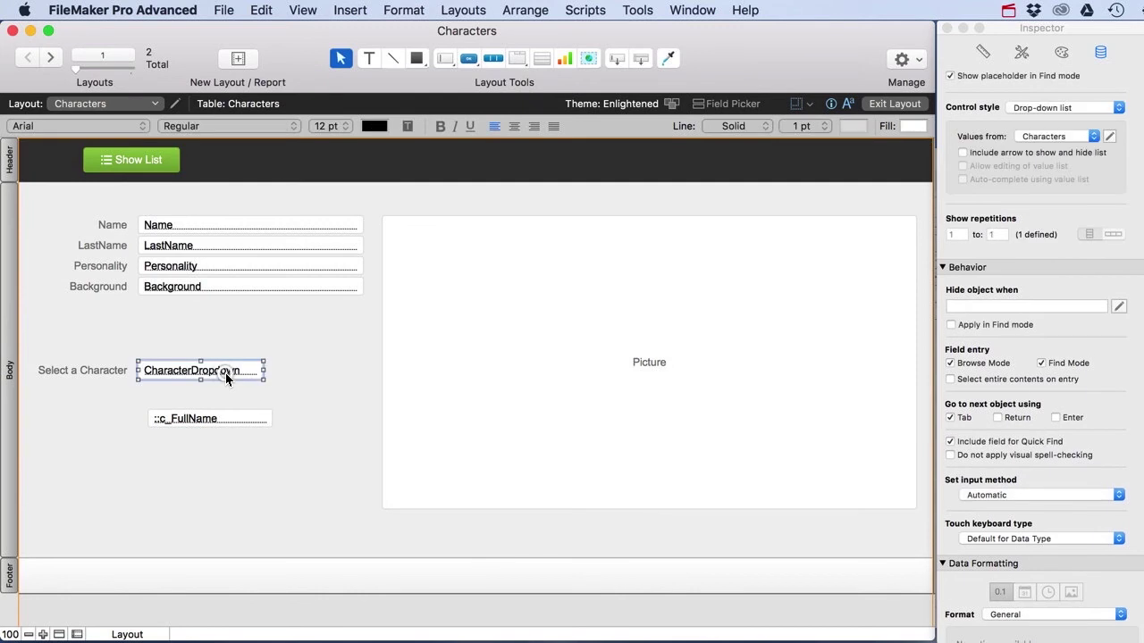
pyautogui.click(920, 106)
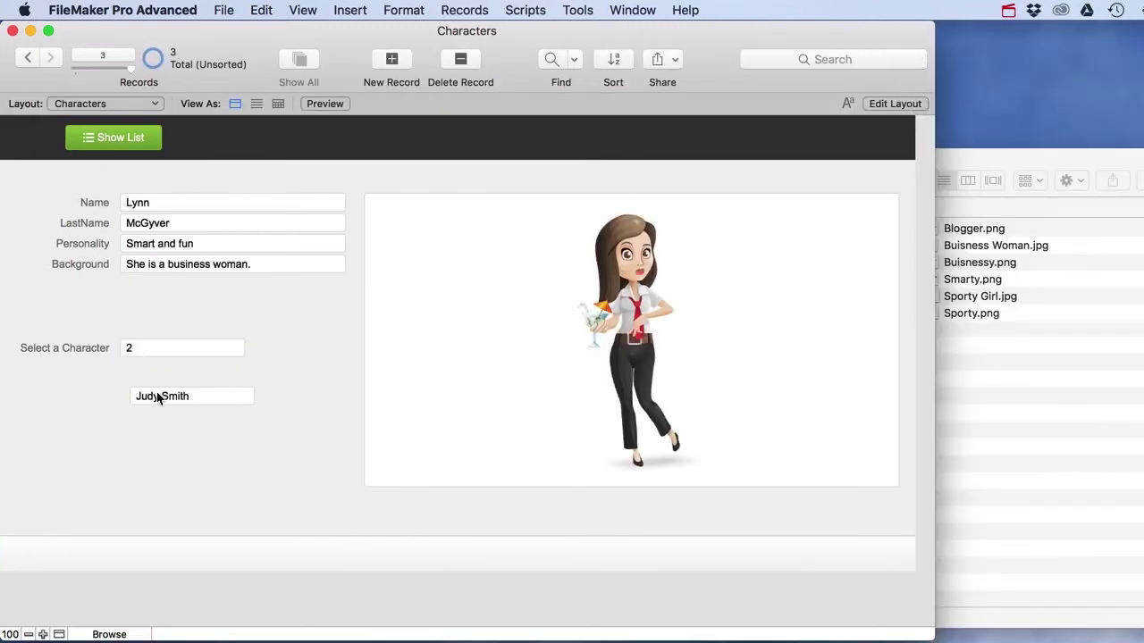
pyautogui.click(895, 103)
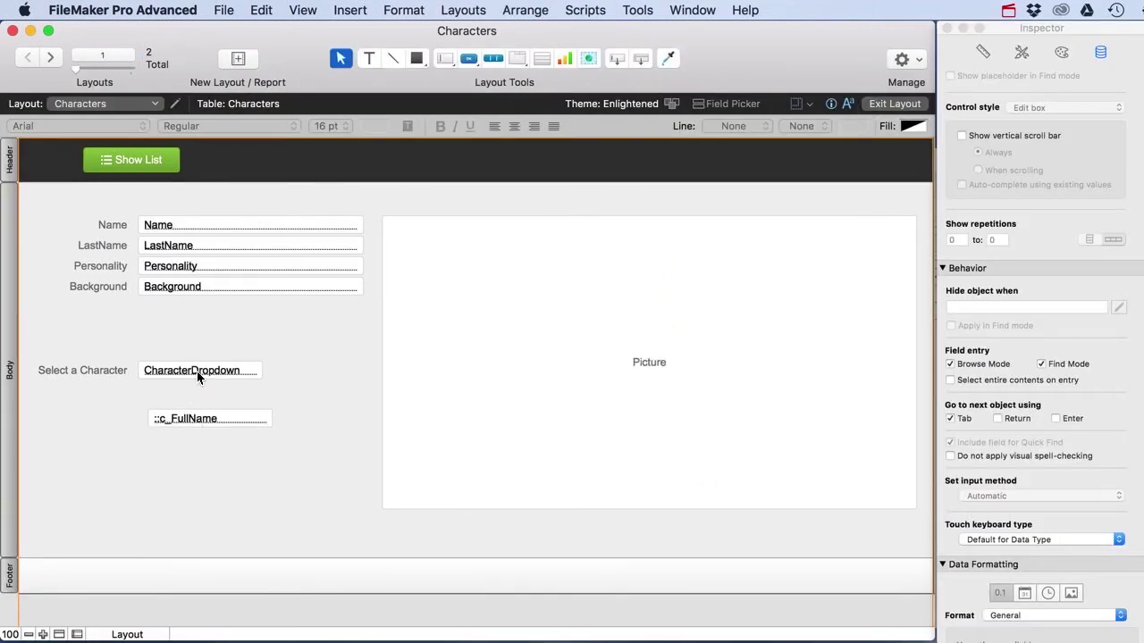
pyautogui.click(193, 375)
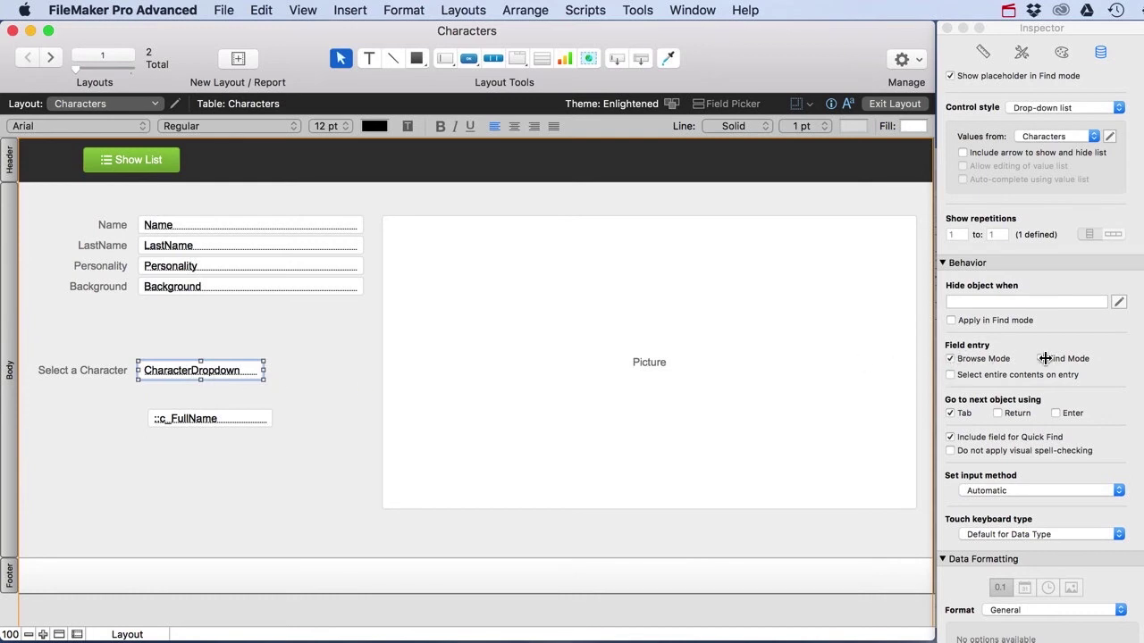
pyautogui.click(221, 418)
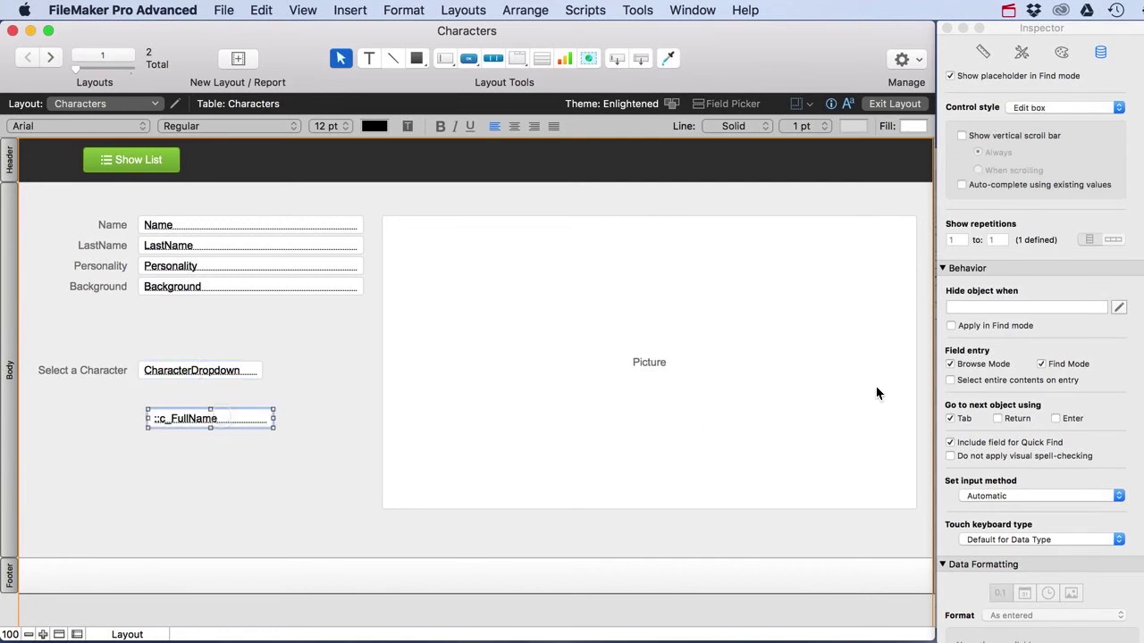
pyautogui.click(950, 365)
# - Align the top and left edges of the CharacterDropdown and c_FullName fields so that c_FullName covers the drop-down
pyautogui.keyDown('shift'); pyautogui.click(220, 372); pyautogui.keyUp('shift')
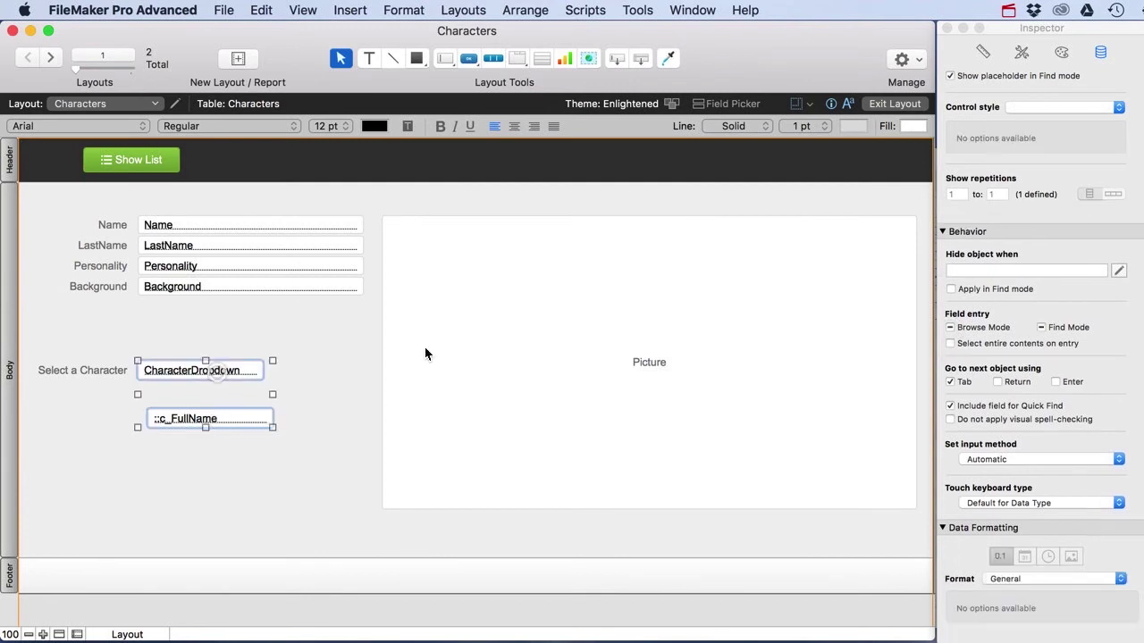
pyautogui.click(982, 52)
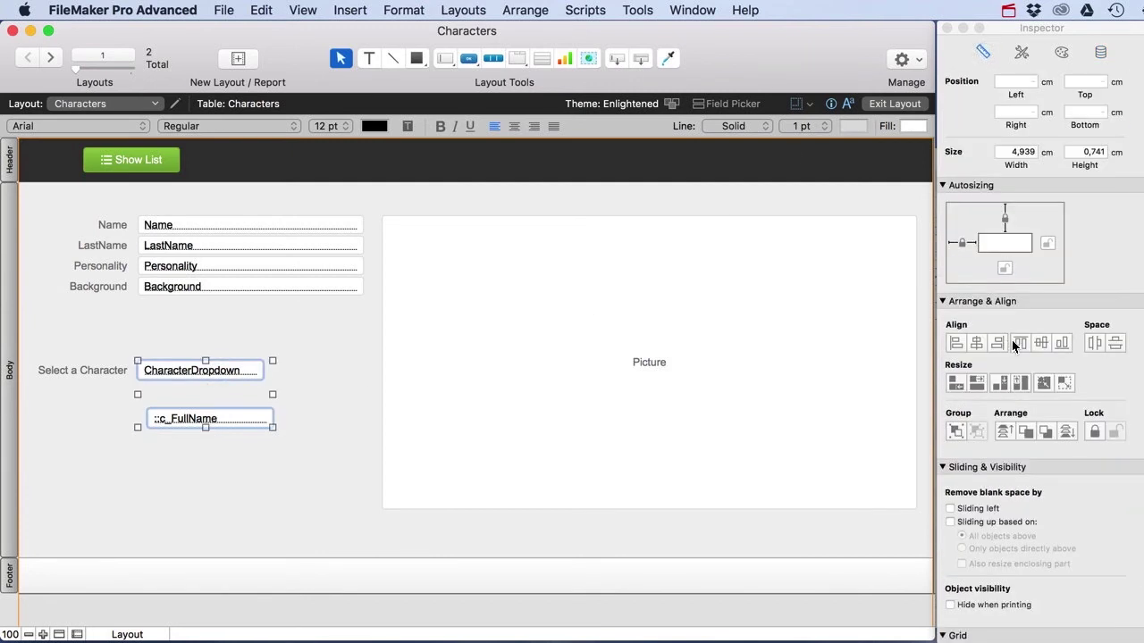
pyautogui.click(1020, 342)
pyautogui.click(956, 343)
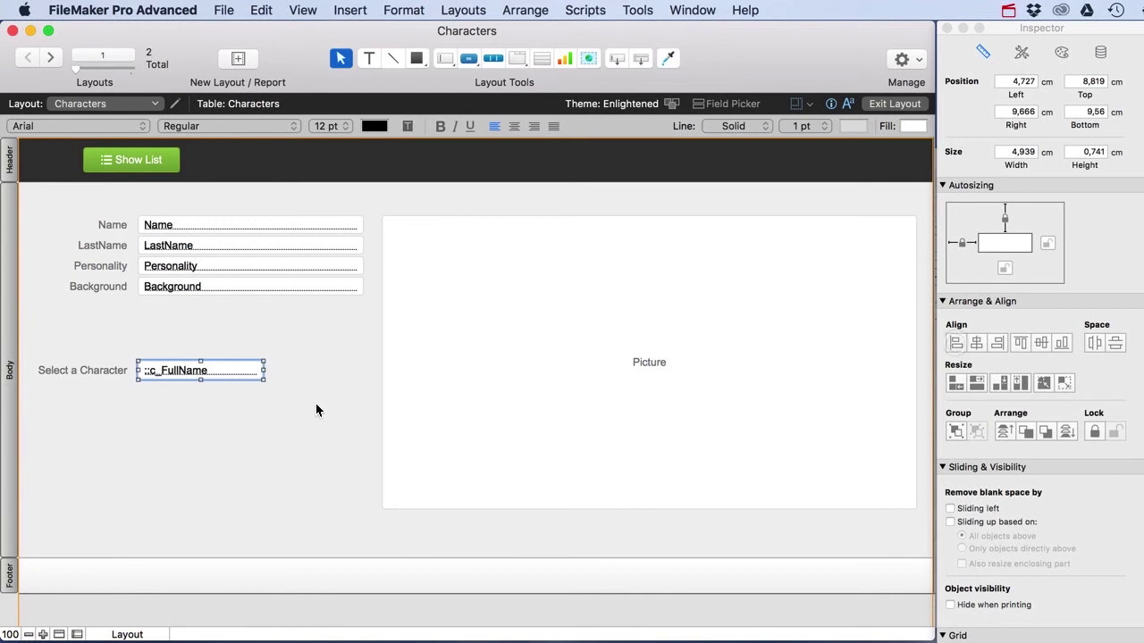
pyautogui.click(275, 405)
# - In Browse mode, test the overlaid Select a Character drop-down by choosing different characters in turn, ending on the second character
pyautogui.click(893, 104)
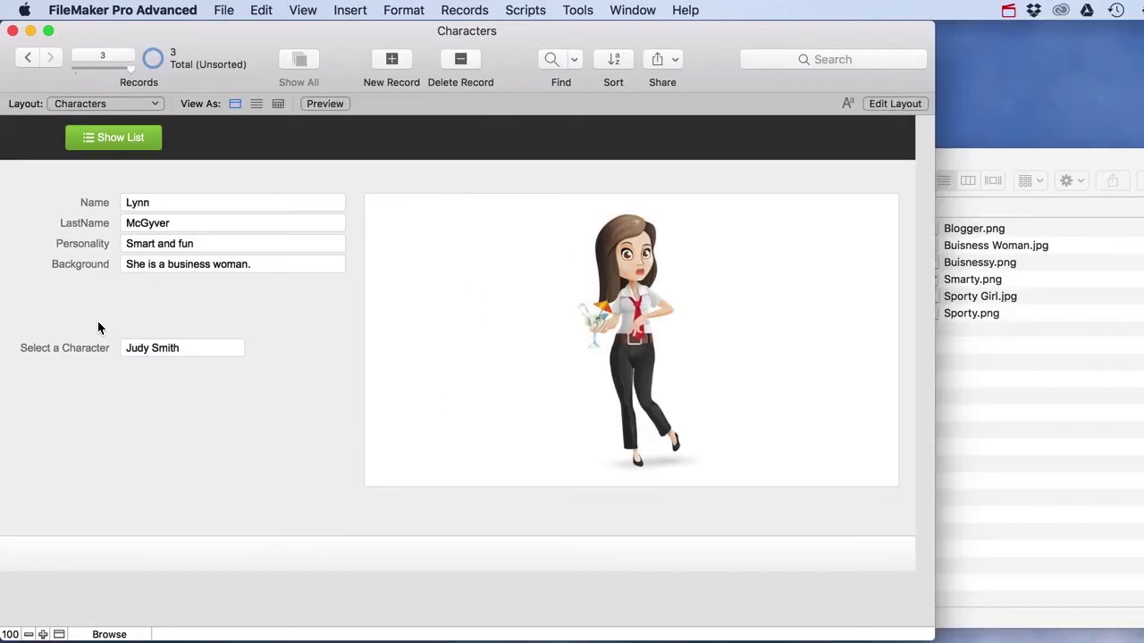
pyautogui.click(202, 349)
pyautogui.click(172, 368)
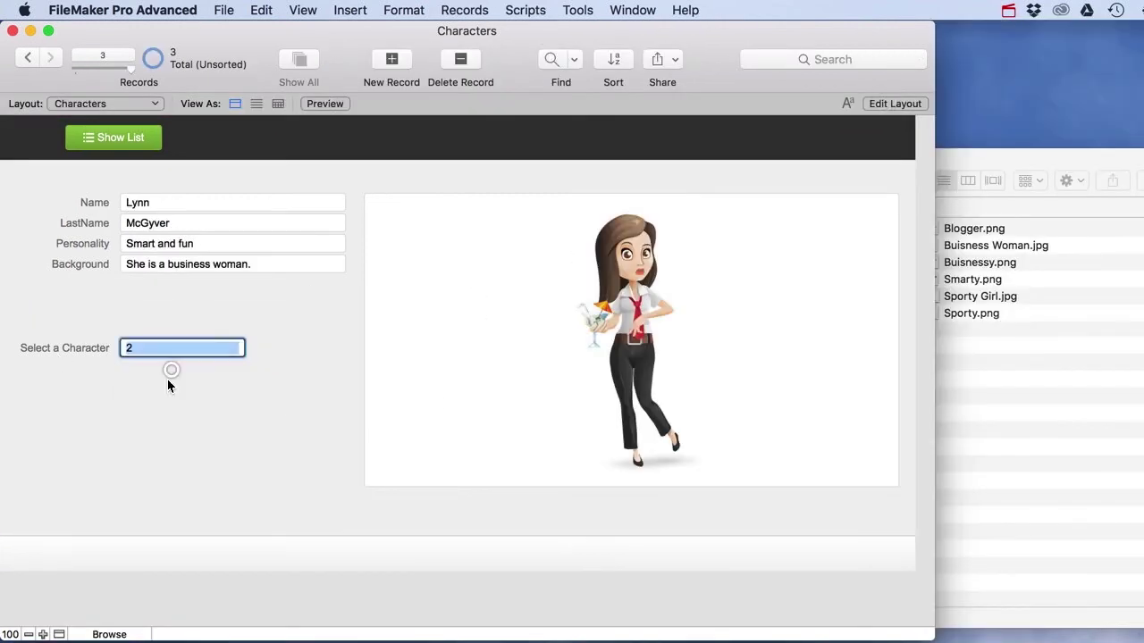
pyautogui.click(164, 353)
pyautogui.click(148, 402)
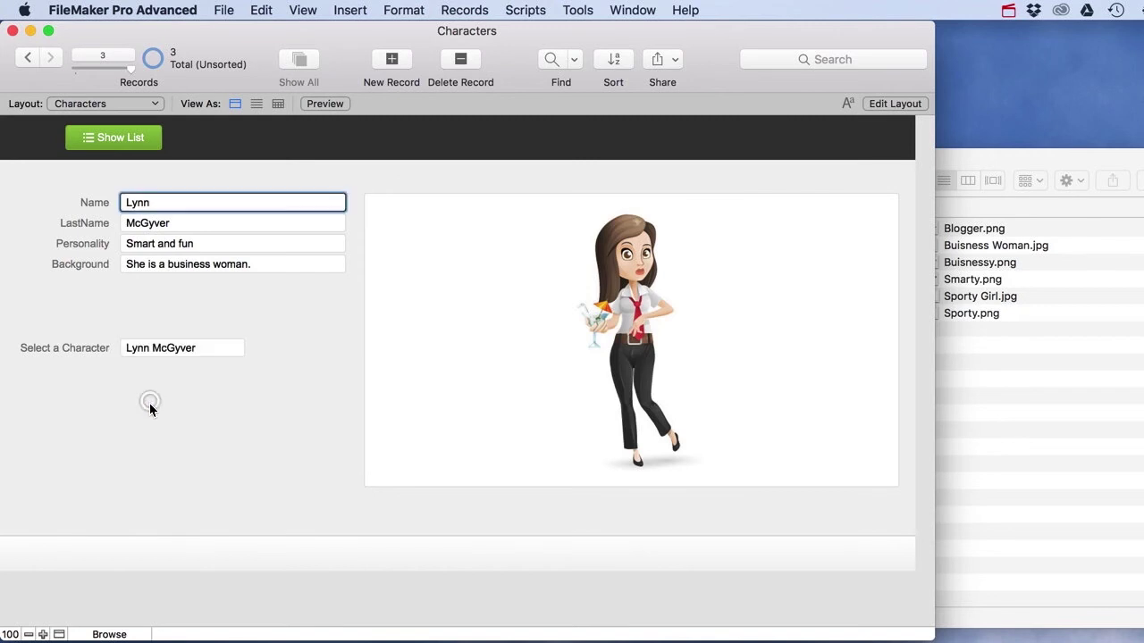
pyautogui.click(154, 353)
pyautogui.click(148, 370)
pyautogui.click(168, 351)
pyautogui.click(155, 386)
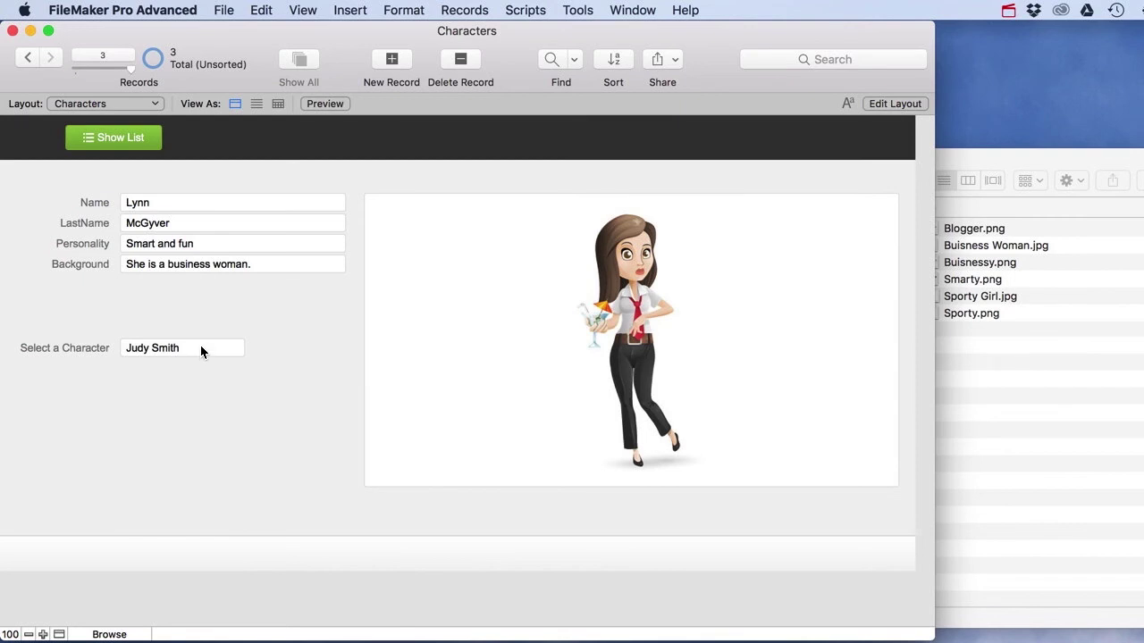
pyautogui.click(204, 350)
pyautogui.click(154, 404)
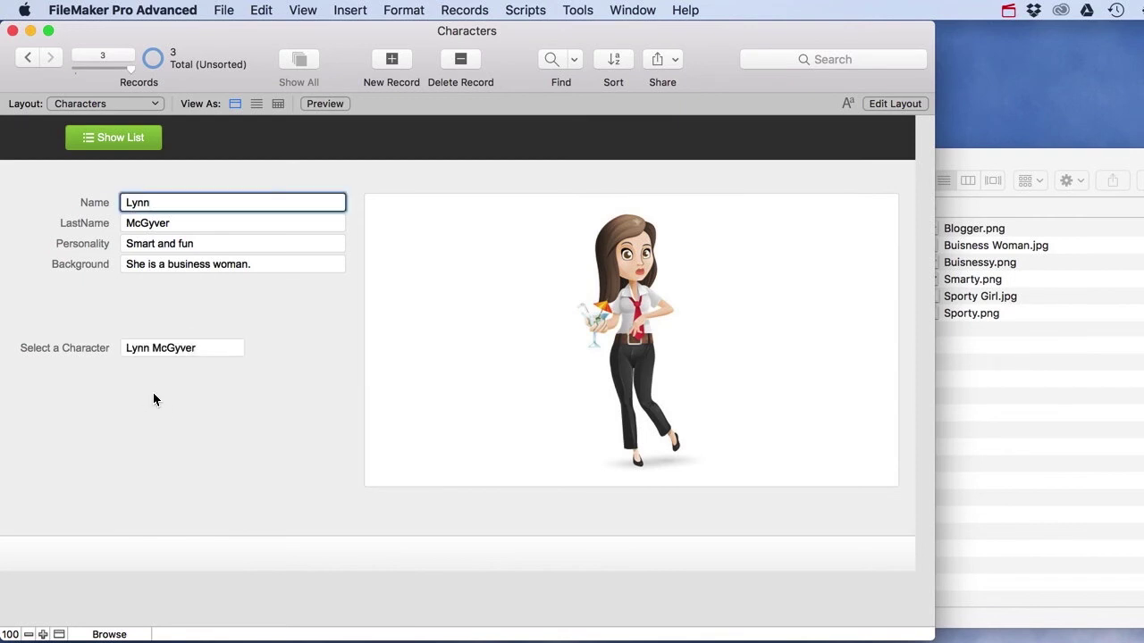
pyautogui.click(156, 392)
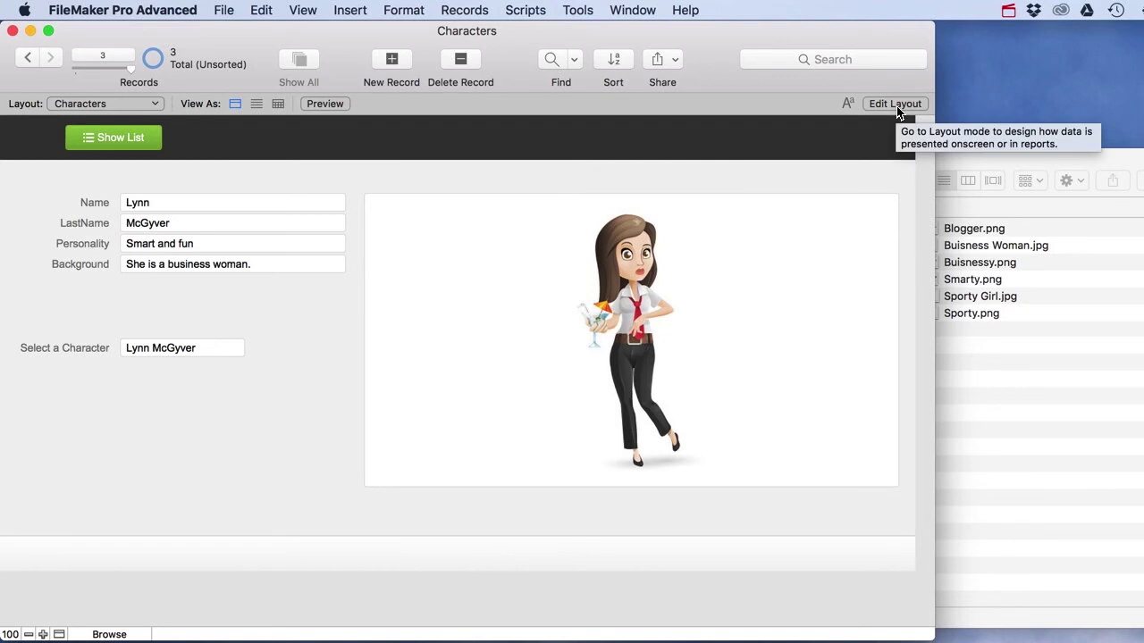
pyautogui.click(173, 350)
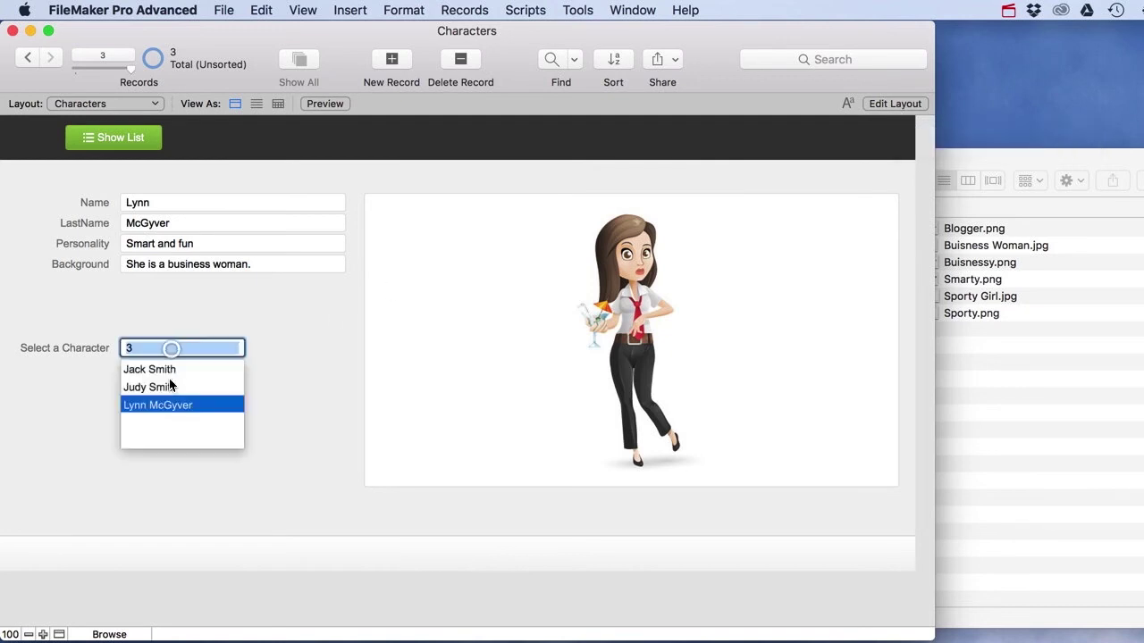
pyautogui.click(166, 389)
pyautogui.click(234, 397)
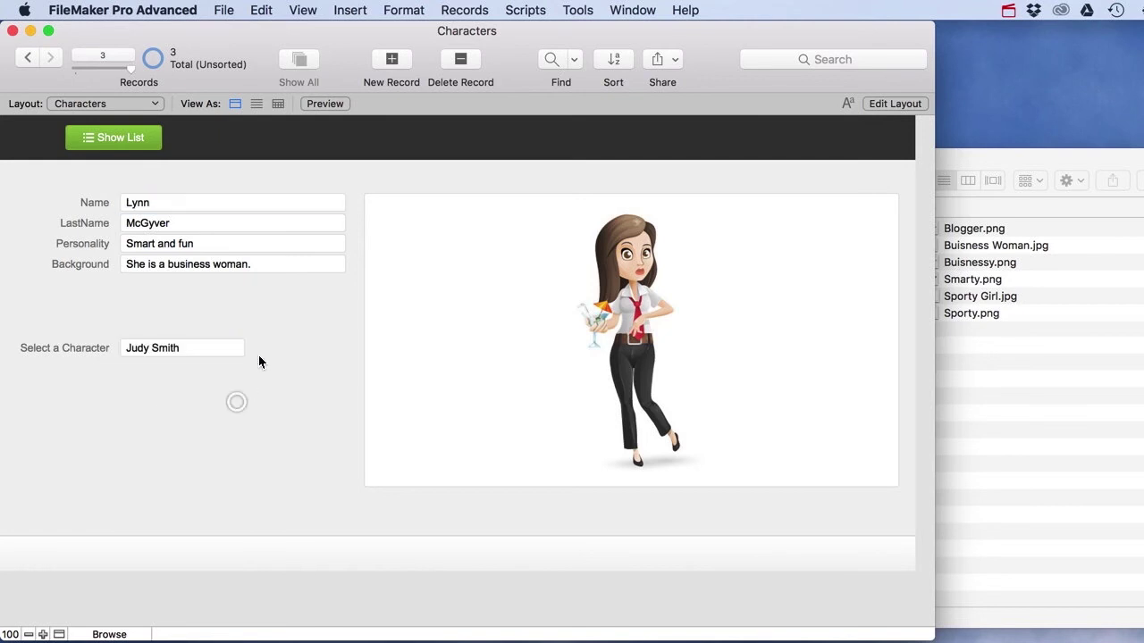
# - In Layout mode, move the c_FullName field off the CharacterDropdown field, to about 6.17 cm left and 7.62 cm top
pyautogui.click(912, 105)
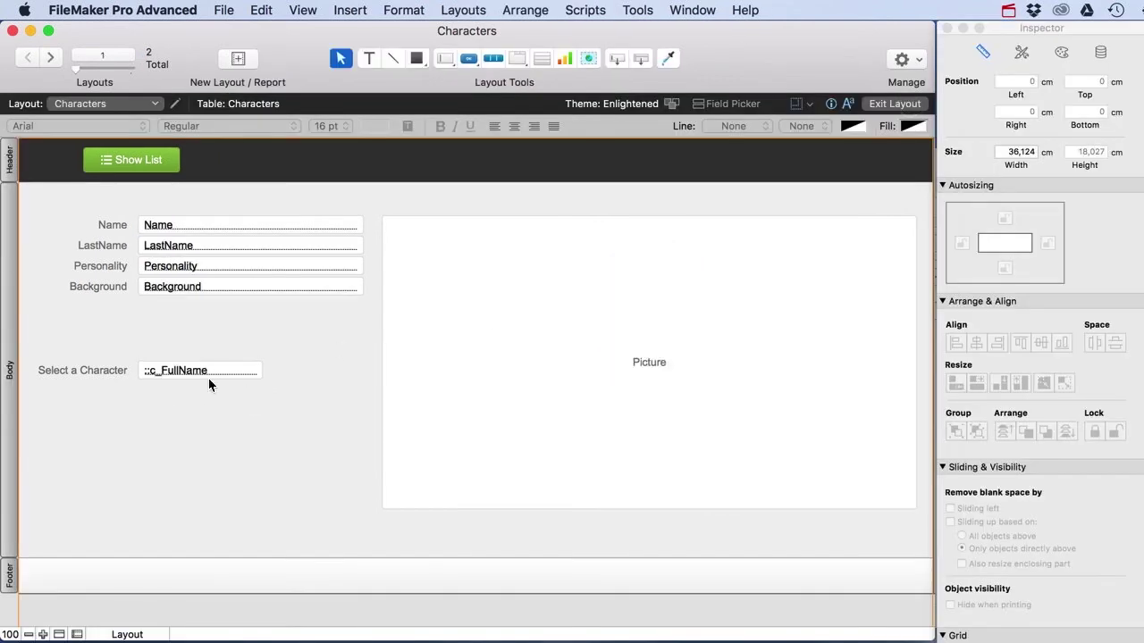
pyautogui.moveTo(214, 377); pyautogui.dragTo(252, 347)
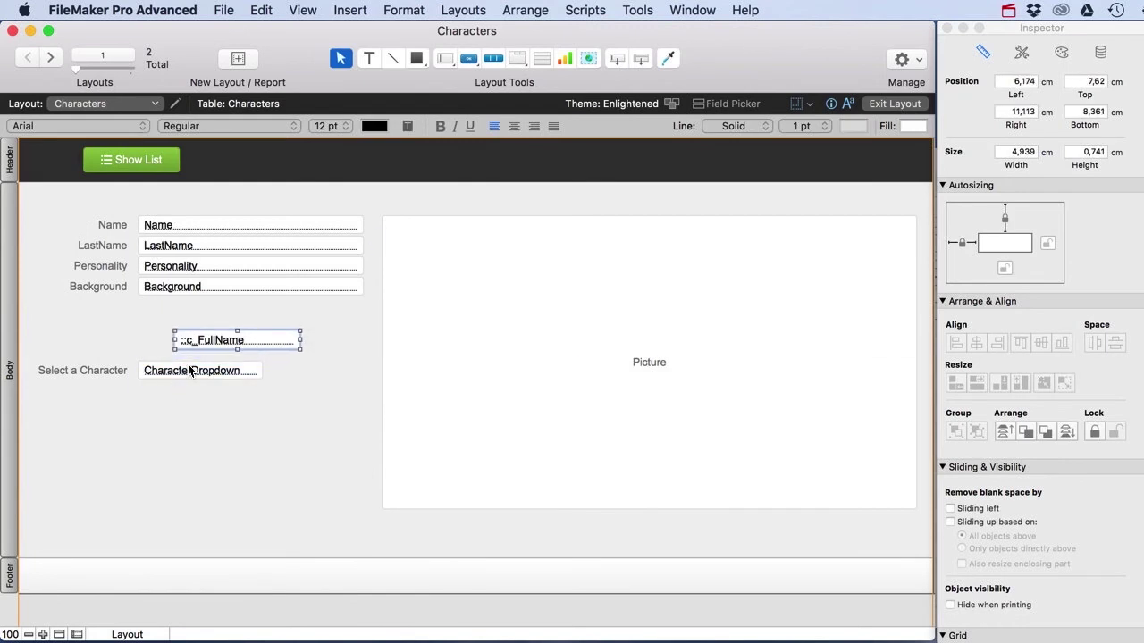
# - Open the script triggers of the CharacterDropdown field and compare the descriptions of the enter, keystroke, save and exit events
pyautogui.click(173, 378)
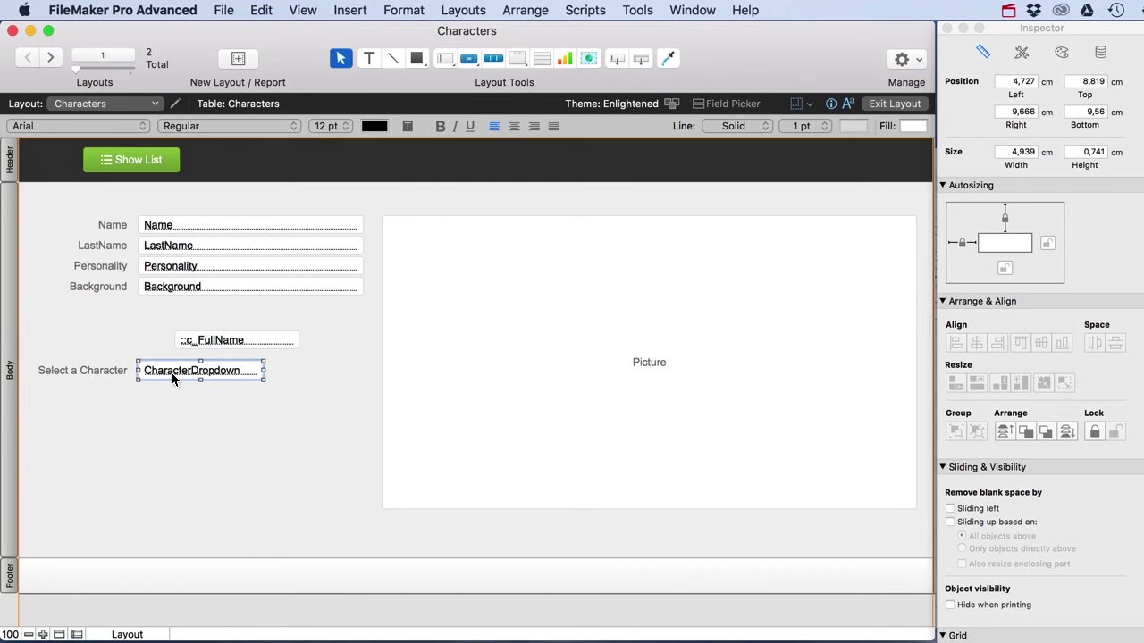
pyautogui.rightClick(172, 379)
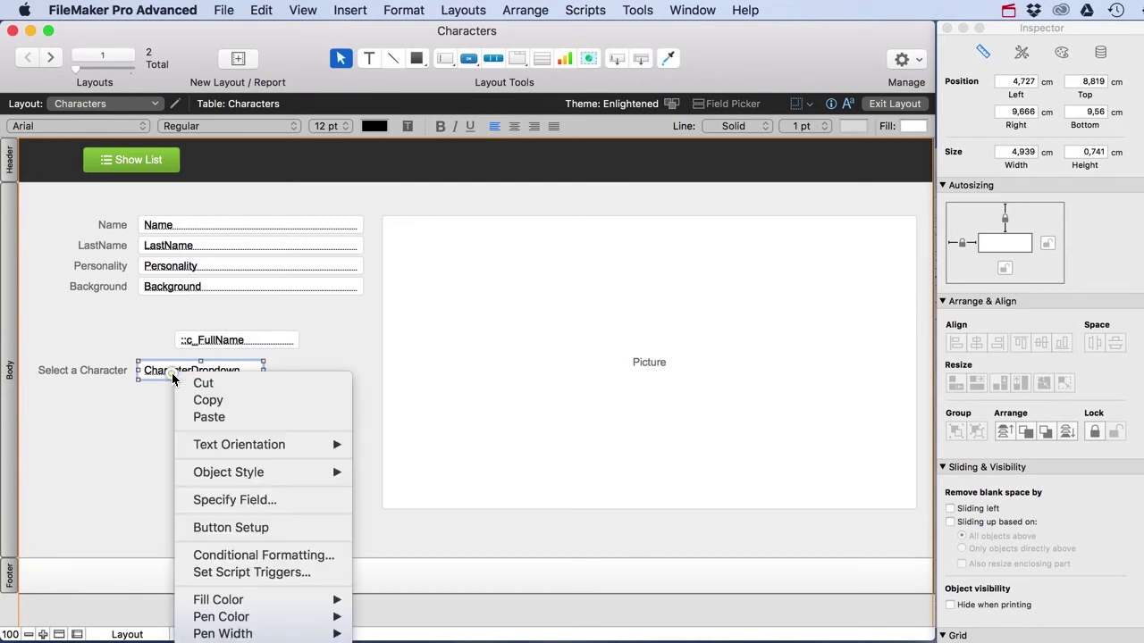
pyautogui.click(274, 574)
pyautogui.moveTo(487, 259); pyautogui.dragTo(488, 157)
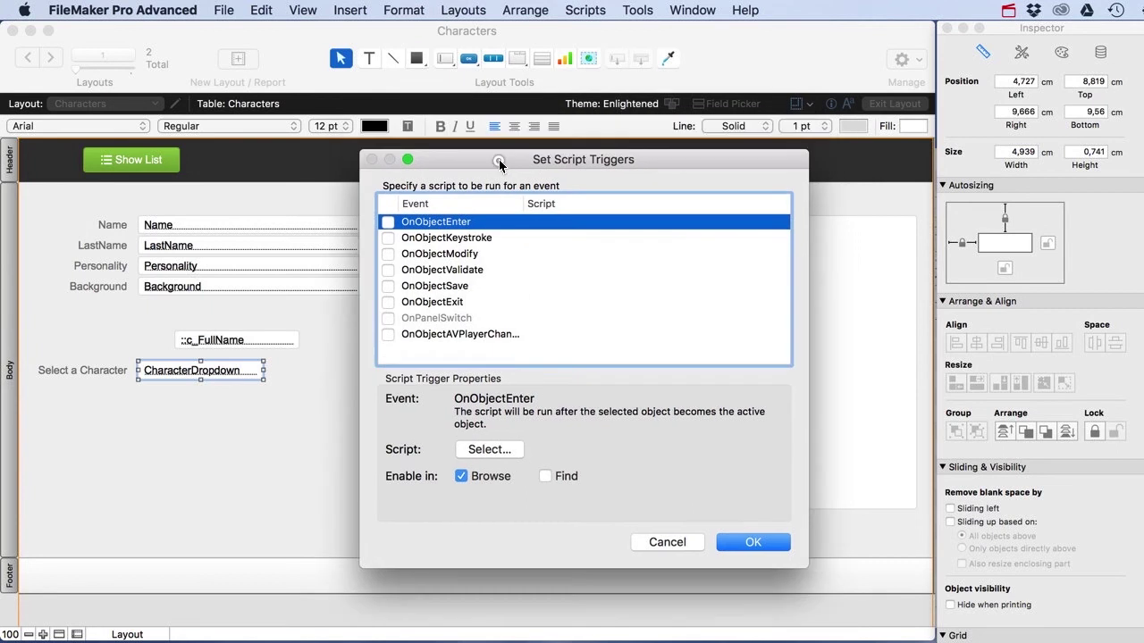
pyautogui.click(421, 234)
pyautogui.click(424, 250)
pyautogui.click(417, 219)
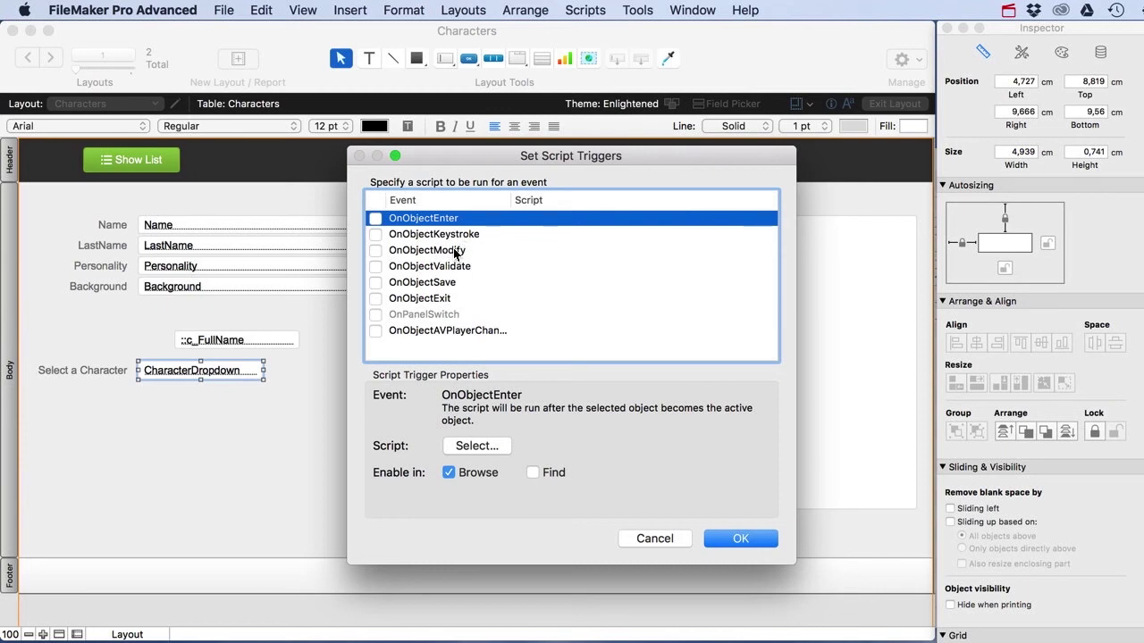
pyautogui.click(424, 284)
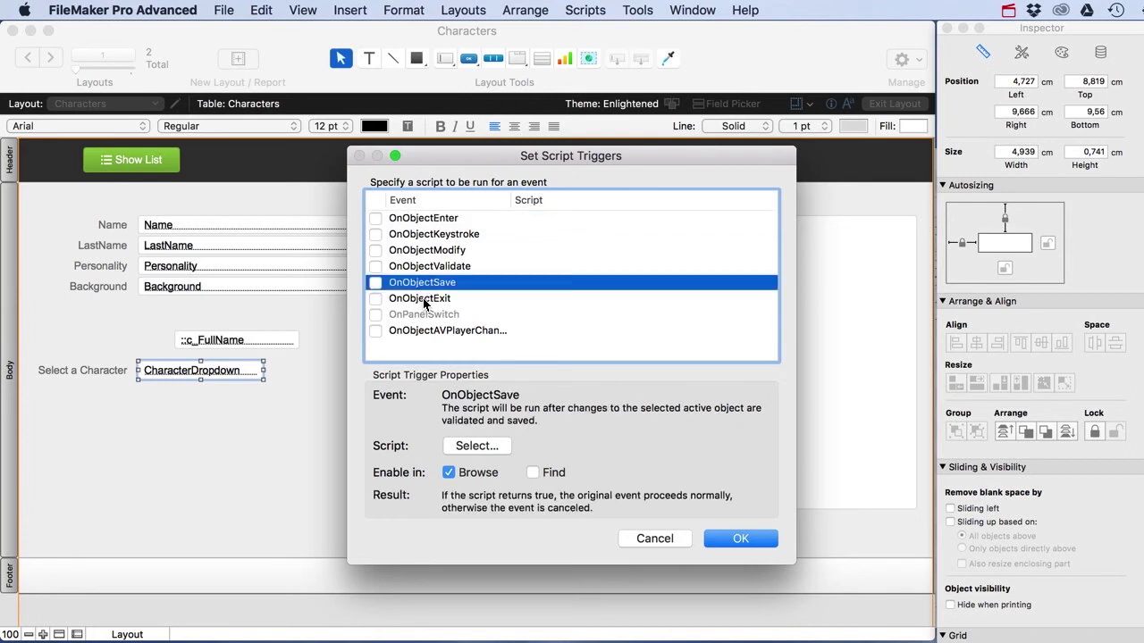
pyautogui.click(423, 302)
pyautogui.click(423, 284)
pyautogui.click(420, 302)
pyautogui.click(420, 285)
# - Assign a new, empty script named Go To Character Record to the OnObjectModify trigger of the CharacterDropdown field
pyautogui.click(428, 253)
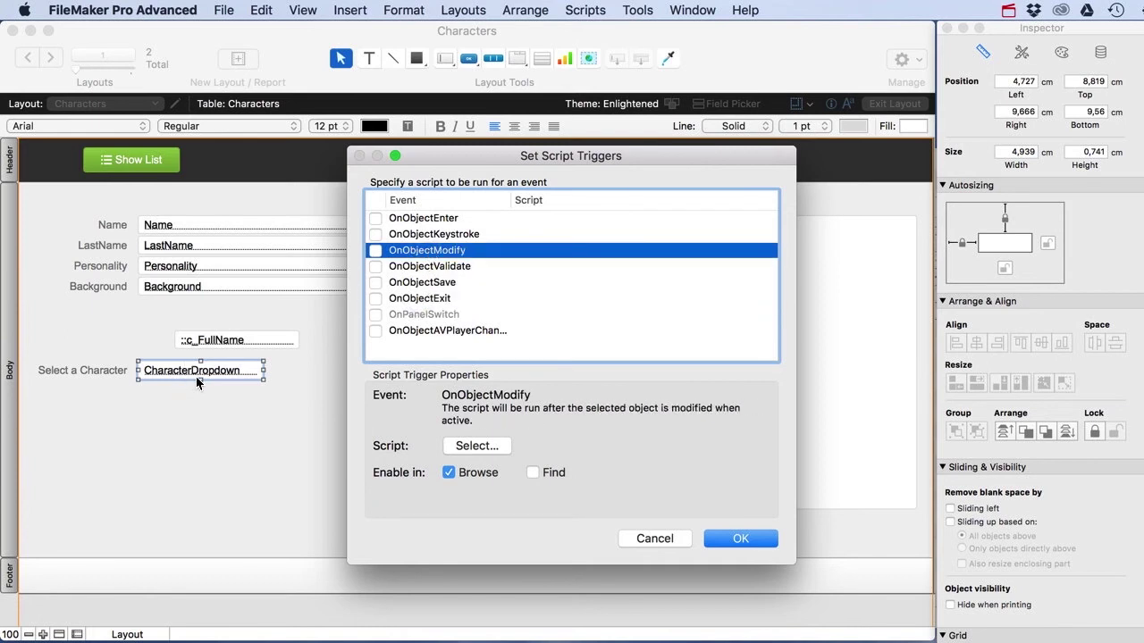
pyautogui.click(375, 254)
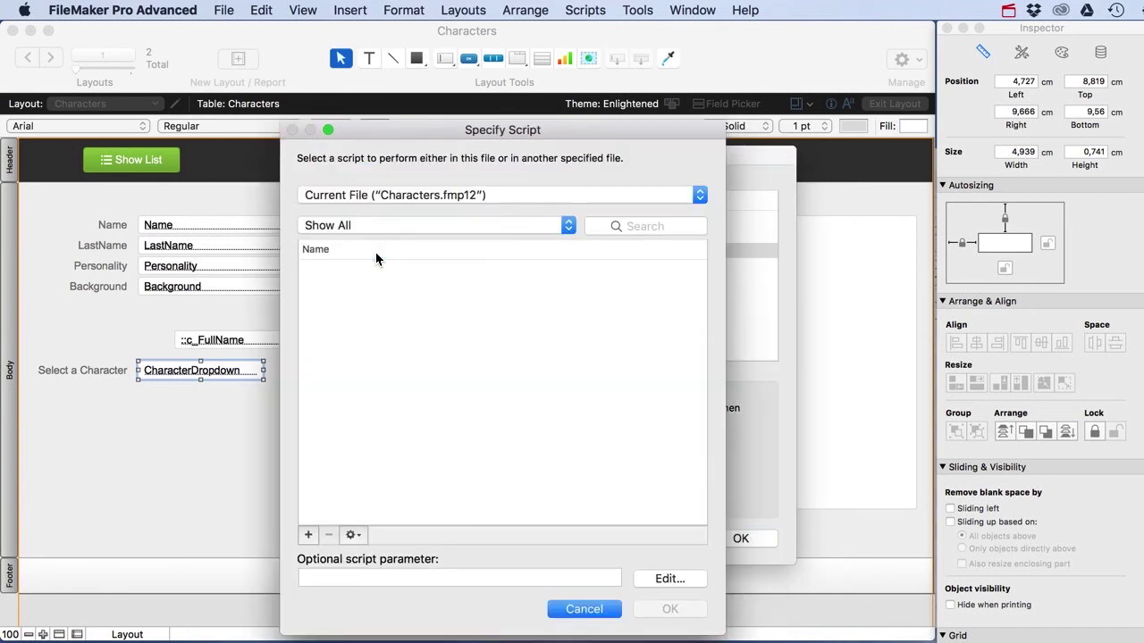
pyautogui.click(308, 536)
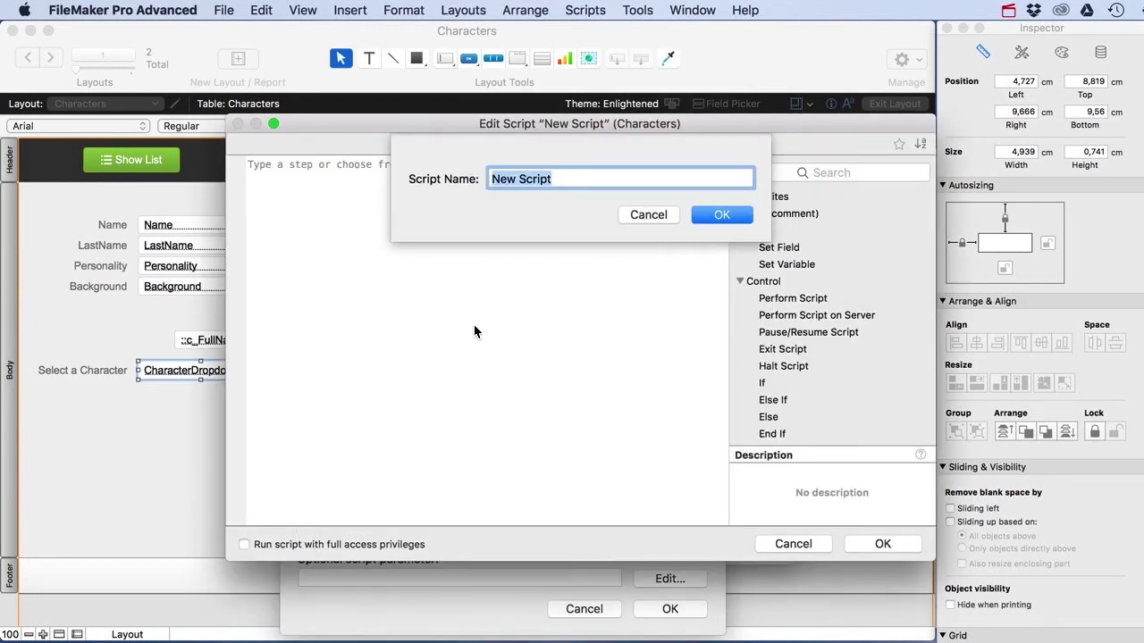
pyautogui.write('Character Record')
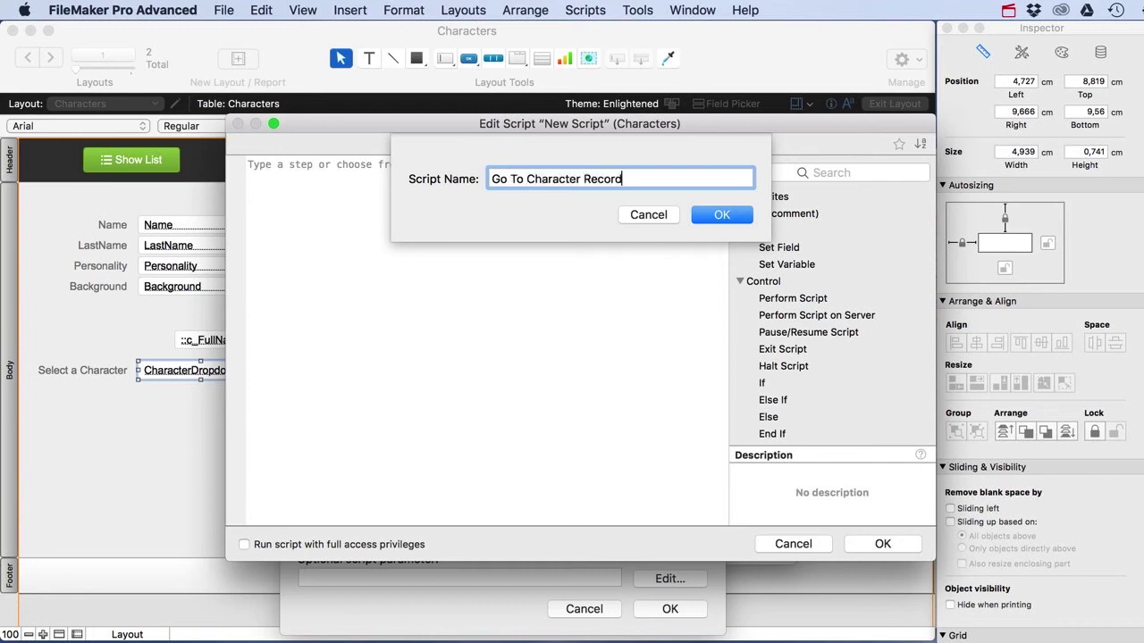
pyautogui.press('Return')
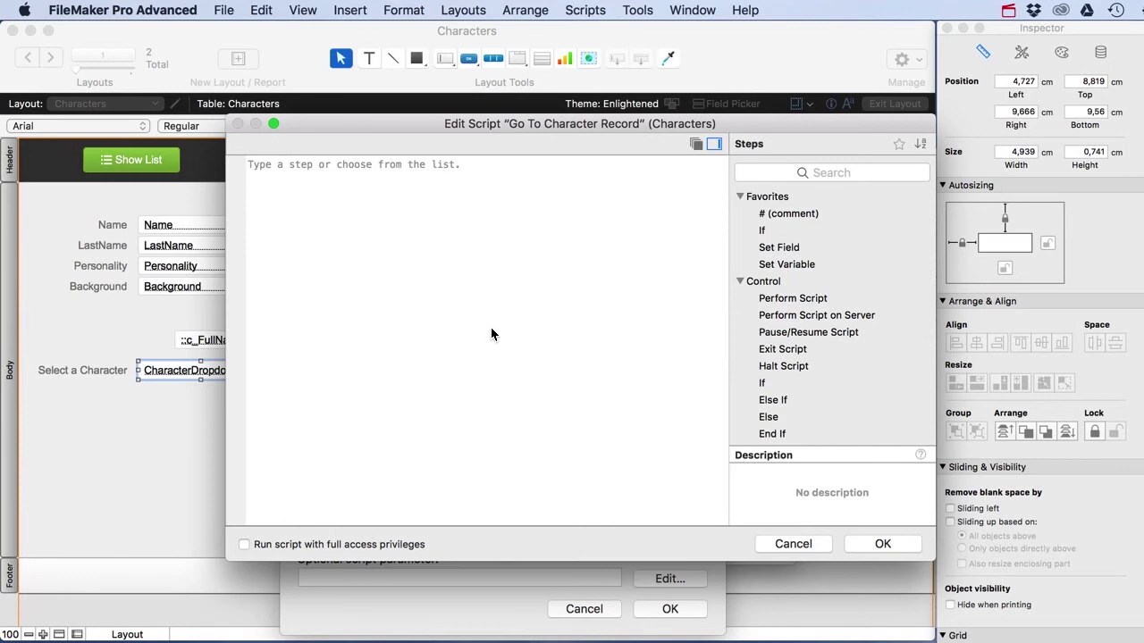
pyautogui.click(882, 543)
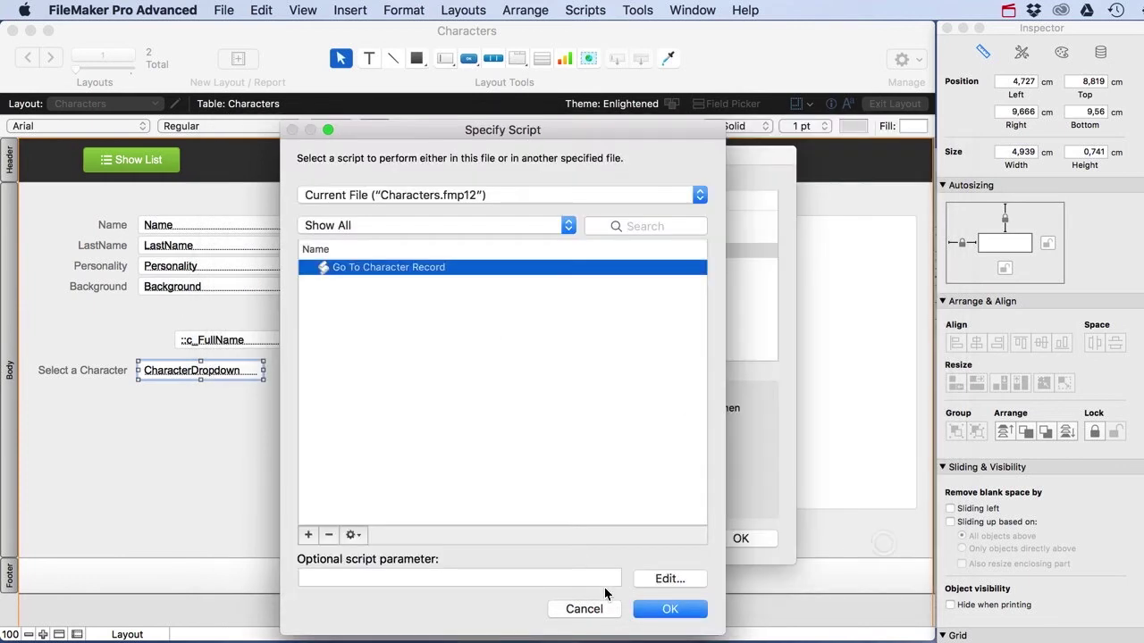
pyautogui.click(675, 611)
pyautogui.click(736, 539)
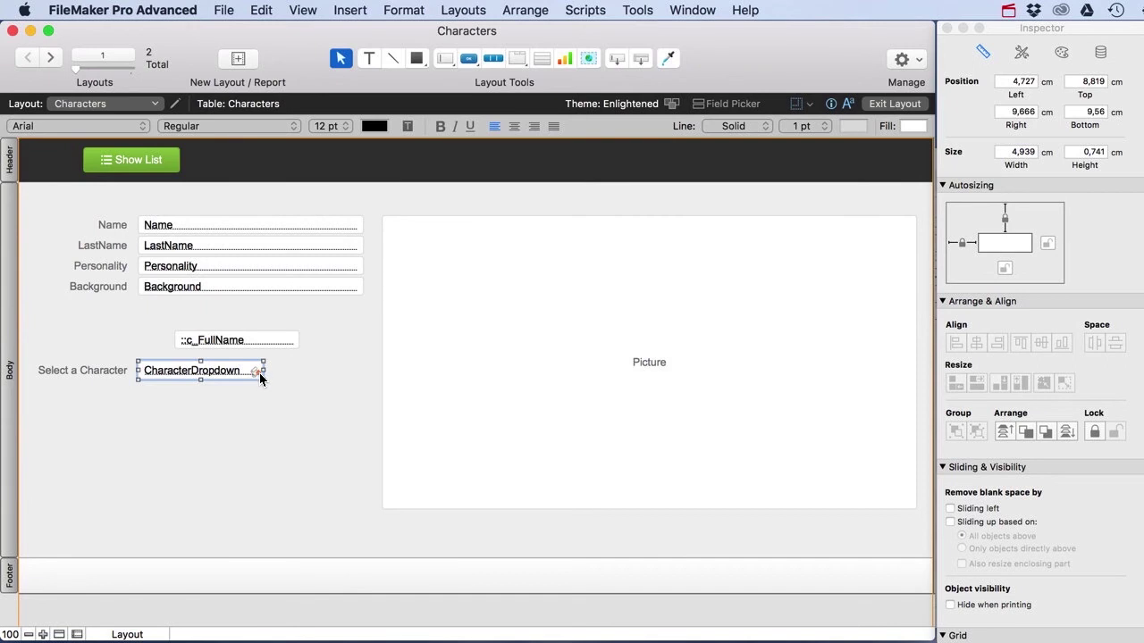
# - In Browse mode, choose the first character in the Select a Character drop-down of the third record
pyautogui.moveTo(259, 379)
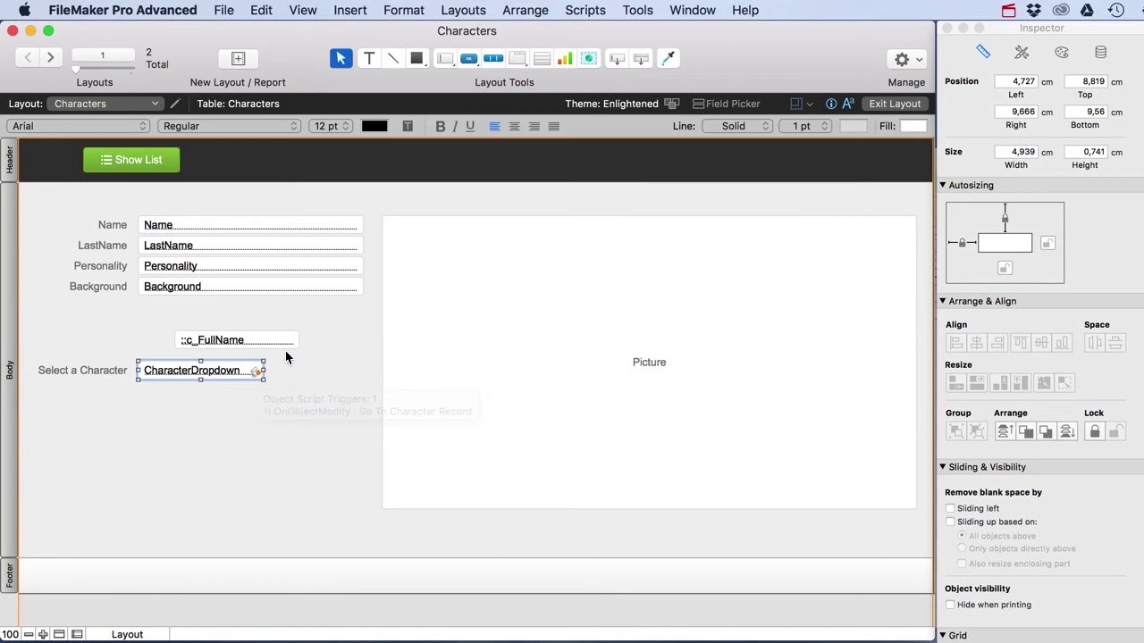
pyautogui.click(286, 360)
pyautogui.click(880, 105)
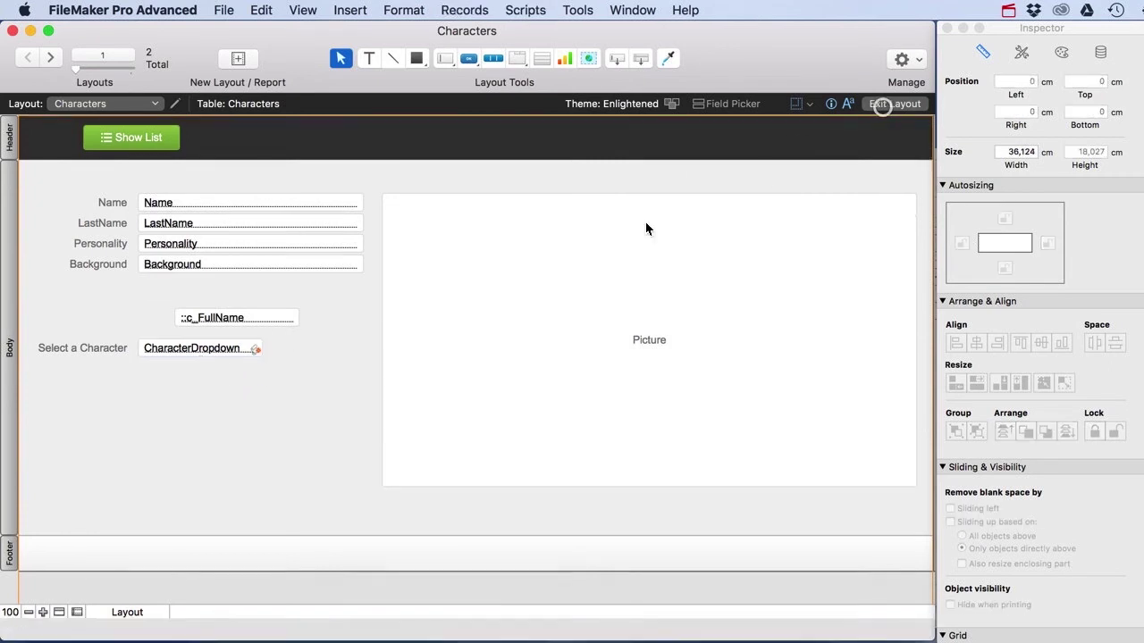
pyautogui.click(126, 352)
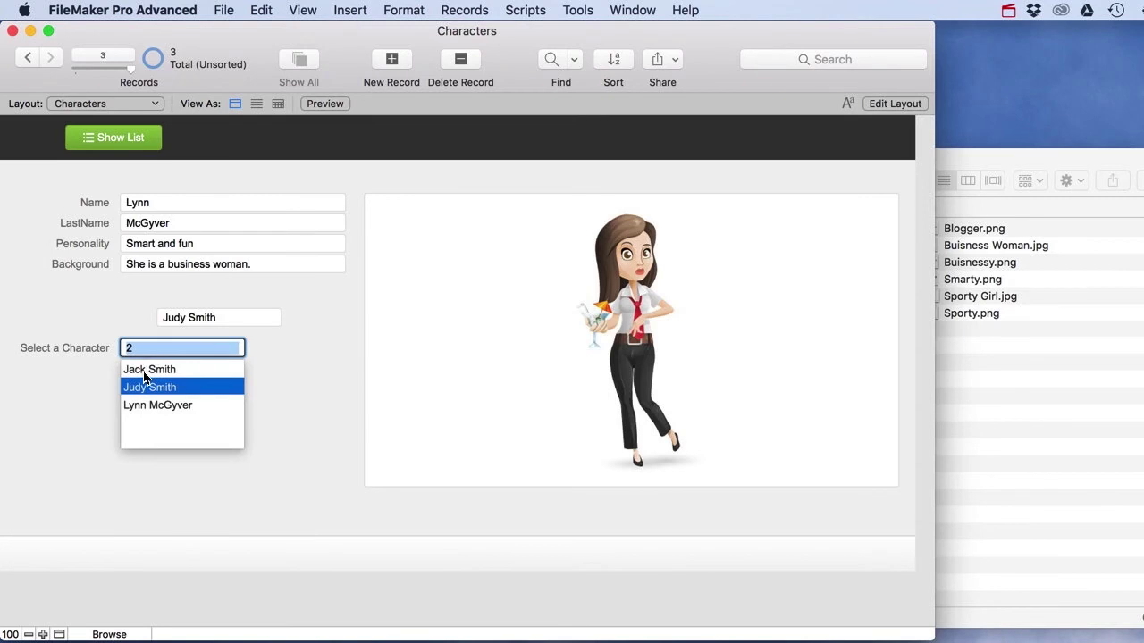
pyautogui.click(138, 371)
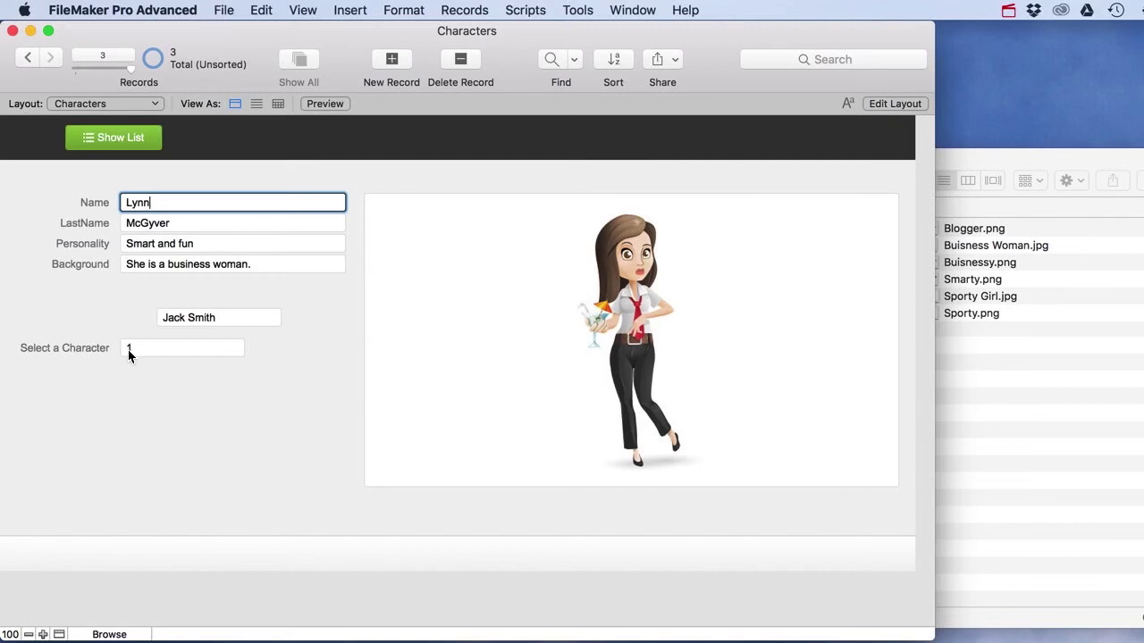
pyautogui.click(132, 347)
# - In Layout mode, add the Characters_Dropdown Id field with a label below CharacterDropdown, at about 4.73 cm left and 10.97 cm top
pyautogui.click(864, 104)
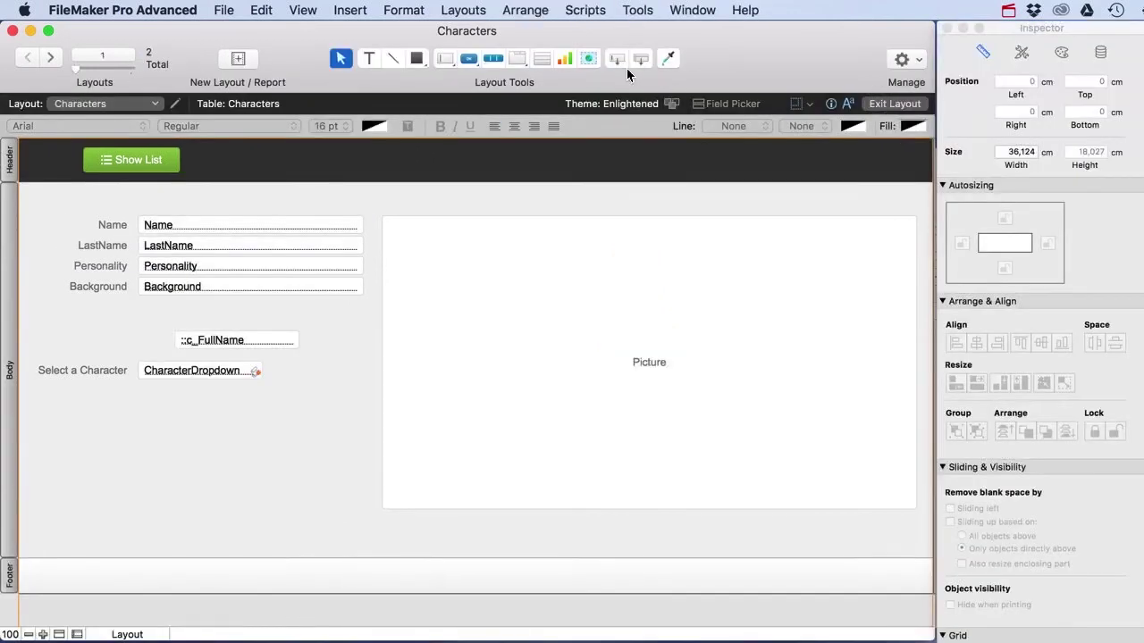
pyautogui.moveTo(615, 61); pyautogui.dragTo(132, 419)
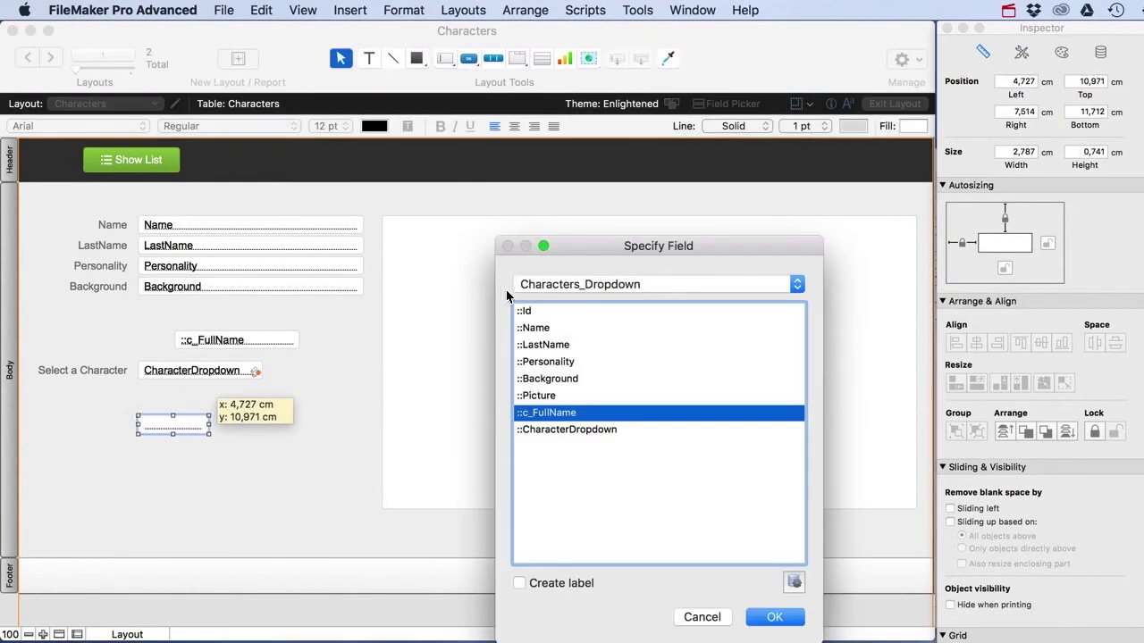
pyautogui.click(536, 313)
pyautogui.click(583, 584)
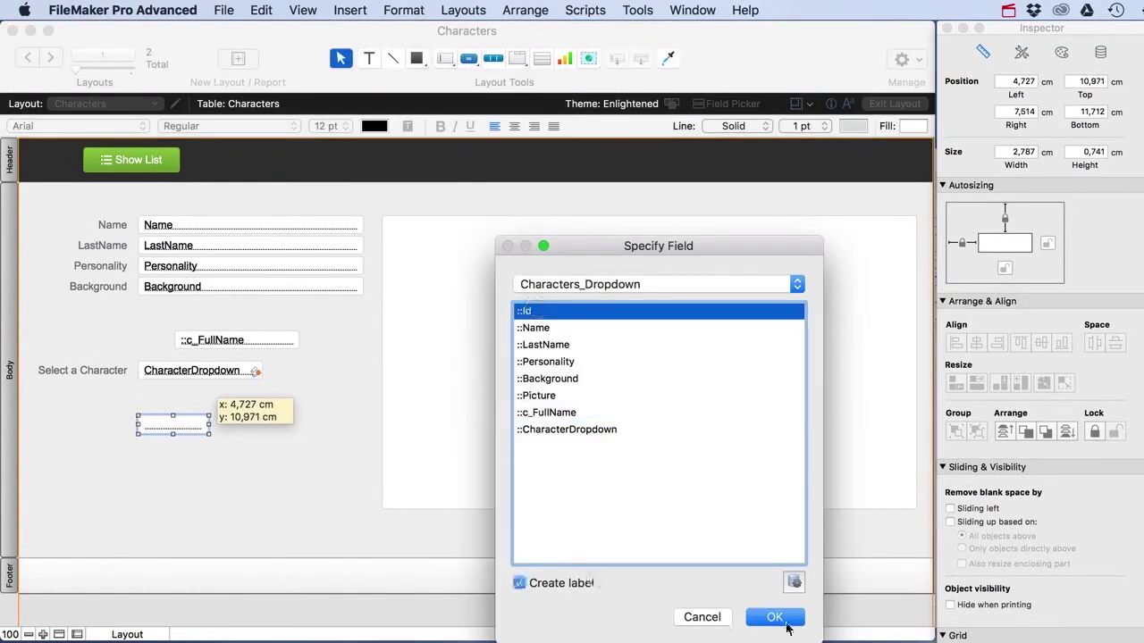
pyautogui.click(773, 616)
# - In Browse mode, go through all records to check the Id shown for each, ending on the first record
pyautogui.click(894, 103)
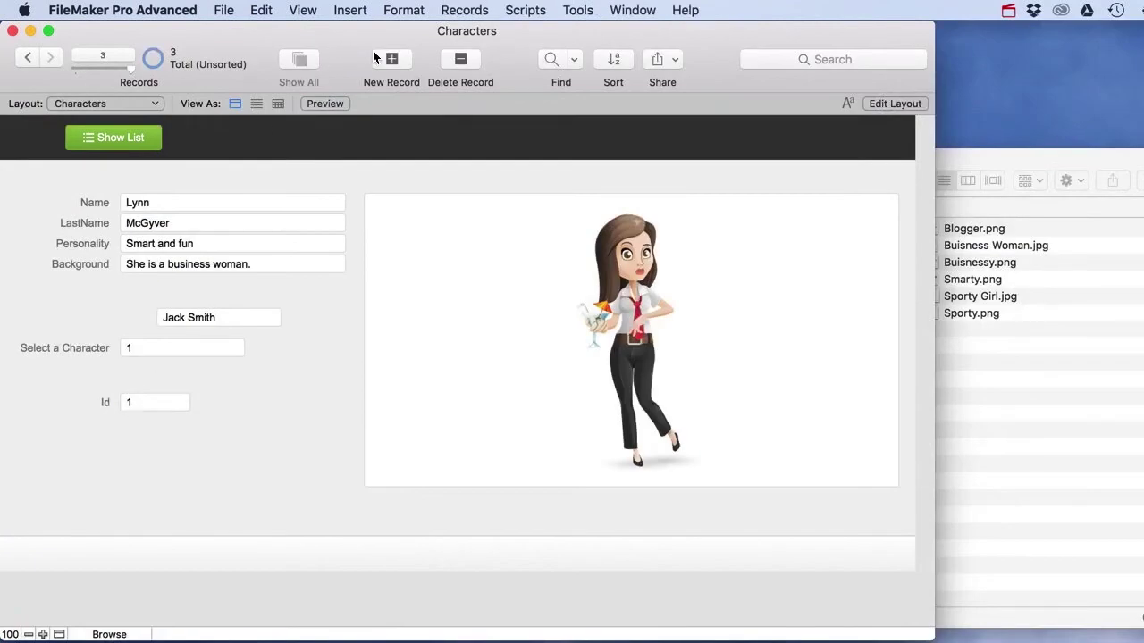
pyautogui.click(28, 57)
pyautogui.click(27, 57)
pyautogui.click(51, 57)
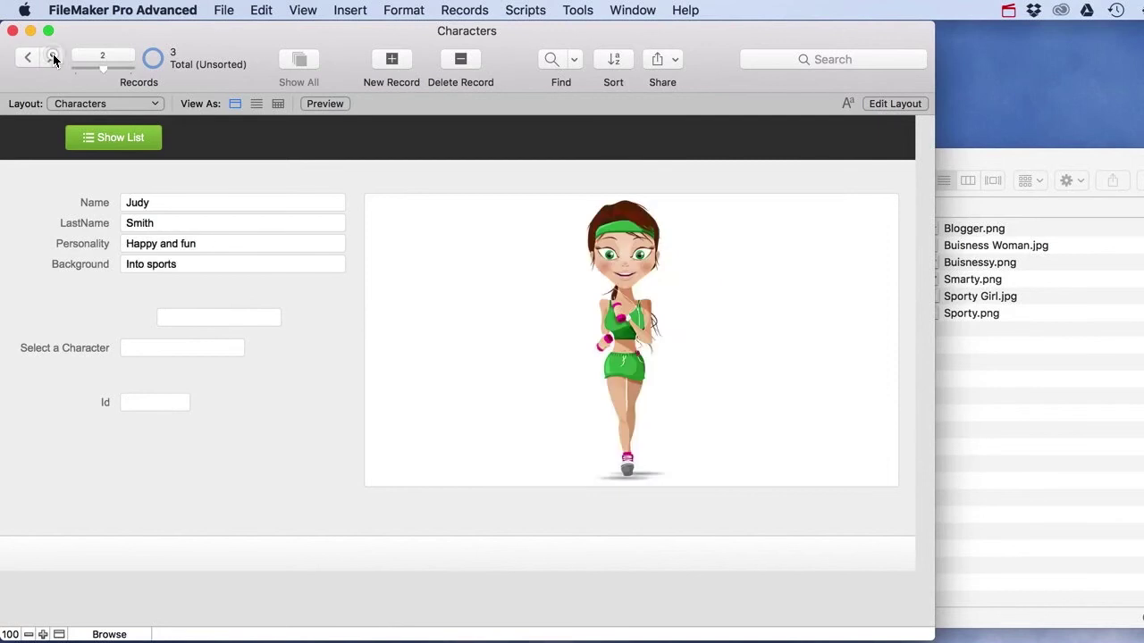
pyautogui.click(51, 58)
pyautogui.click(28, 57)
pyautogui.click(28, 57)
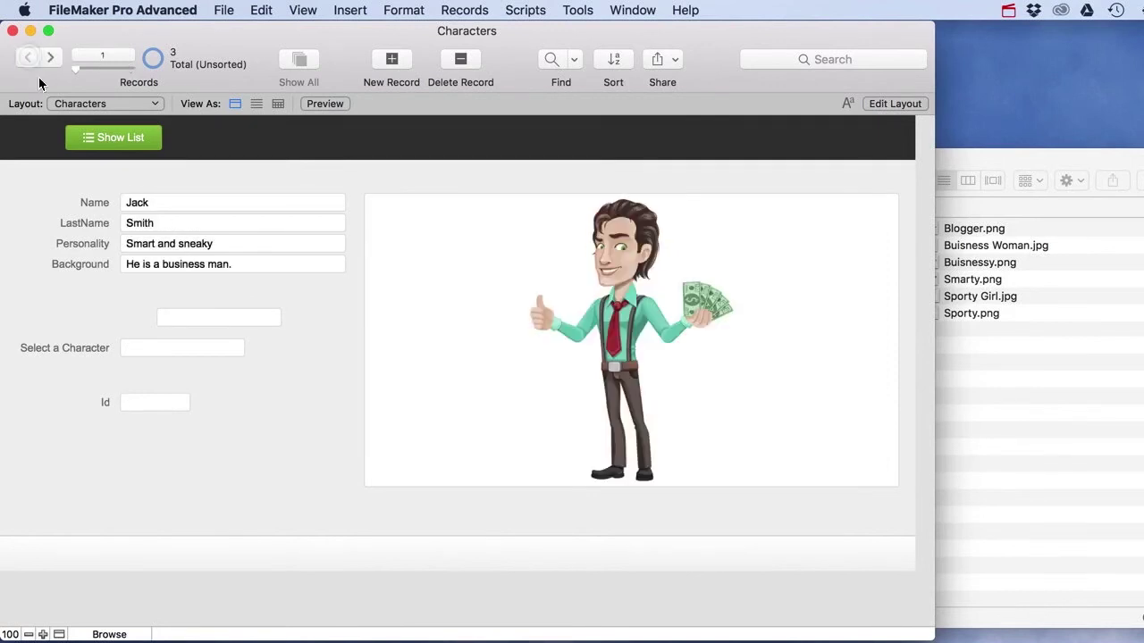
# - Check the auto-enter serial number options of the Characters table's Id field in the database definition
pyautogui.press('super+shift+d')
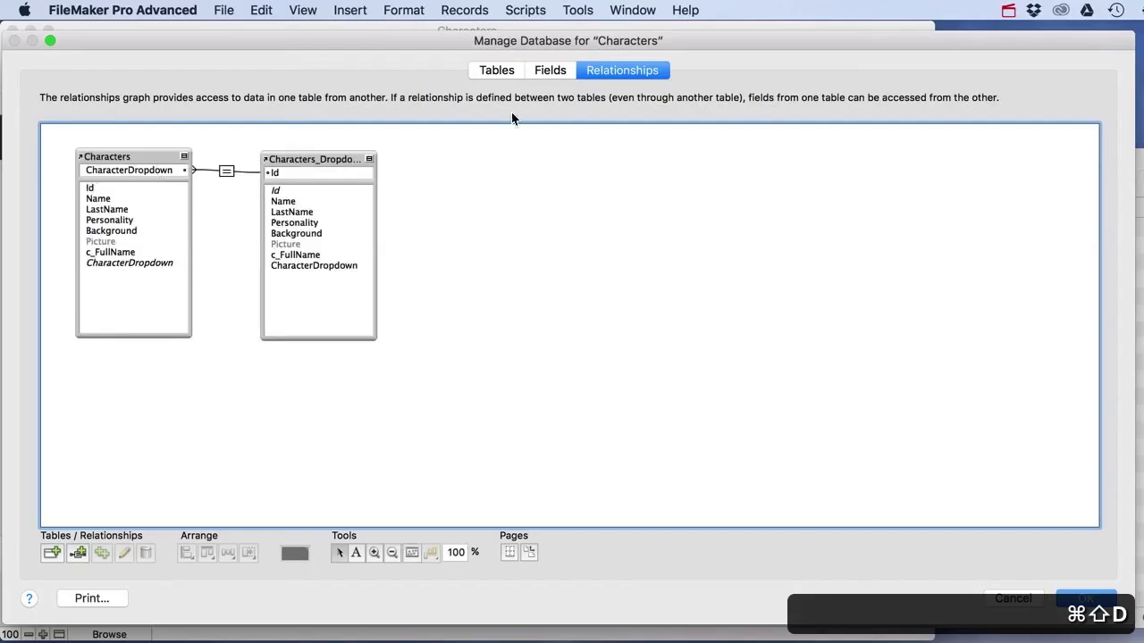
pyautogui.click(513, 78)
pyautogui.click(551, 71)
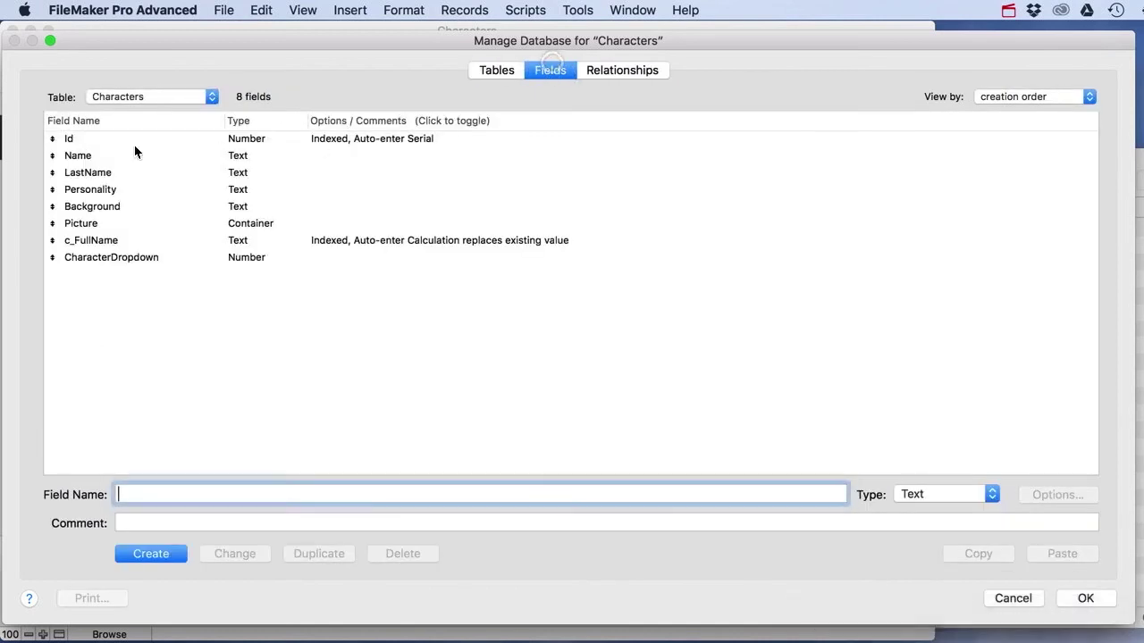
pyautogui.doubleClick(72, 139)
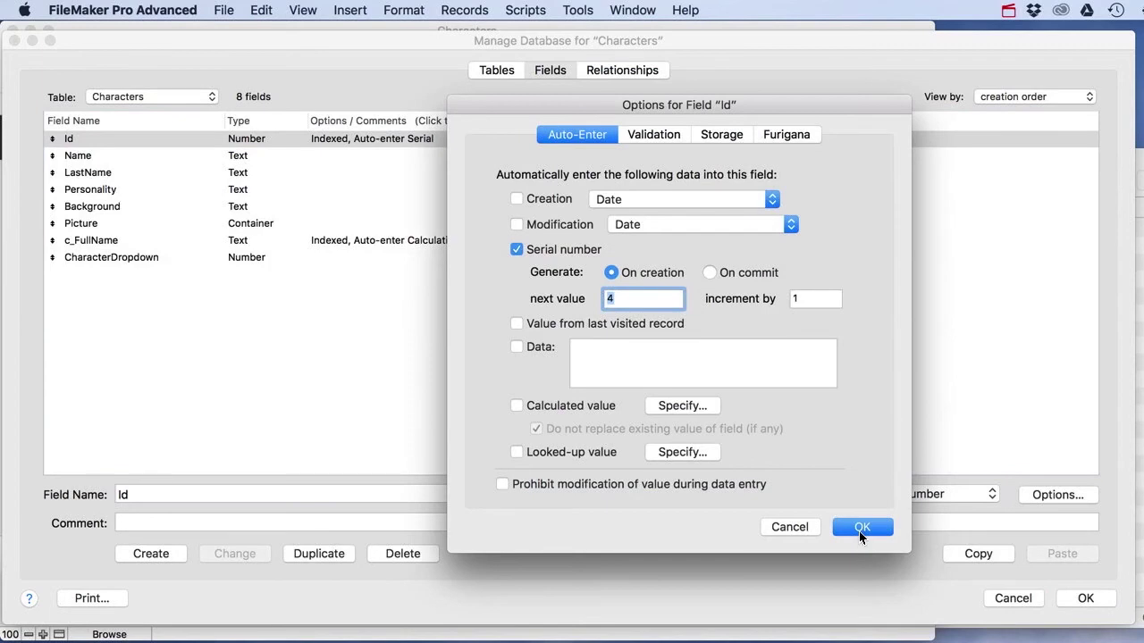
pyautogui.click(860, 527)
pyautogui.click(1084, 597)
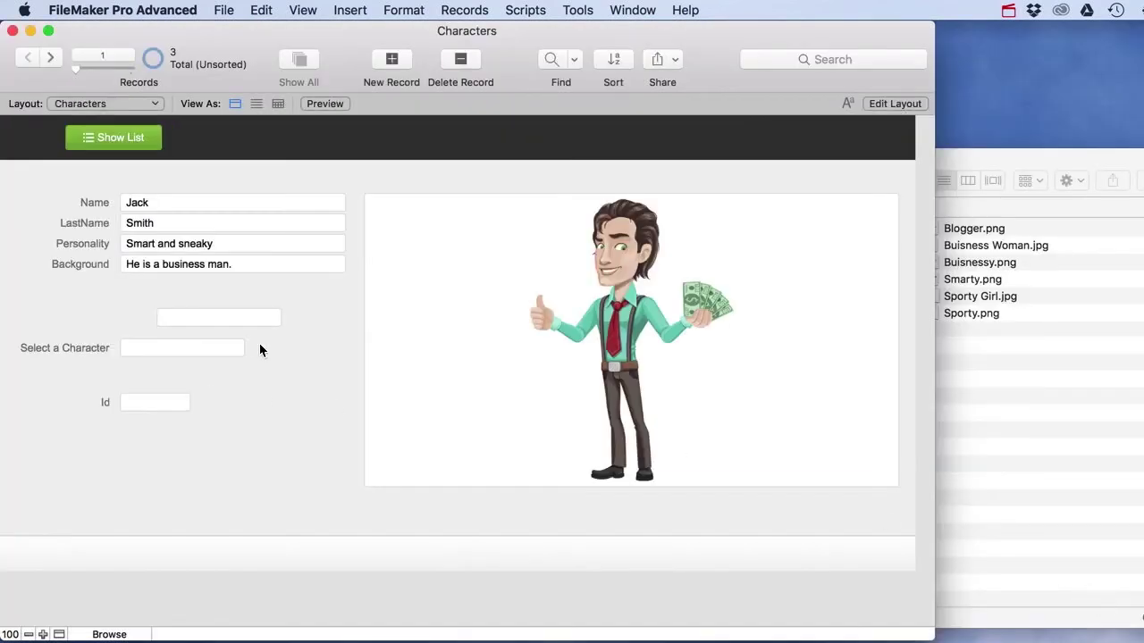
# - Page forward and back through the character records again to compare their Id and drop-down values, returning to the first
pyautogui.click(50, 57)
pyautogui.click(50, 57)
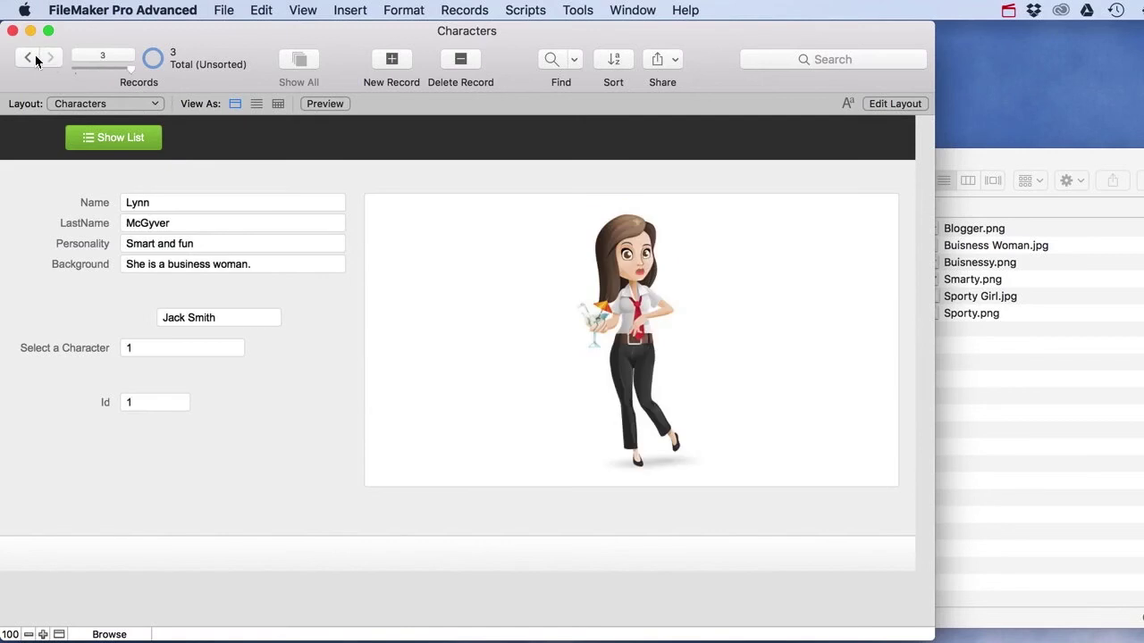
pyautogui.click(27, 59)
pyautogui.click(27, 58)
pyautogui.doubleClick(50, 57)
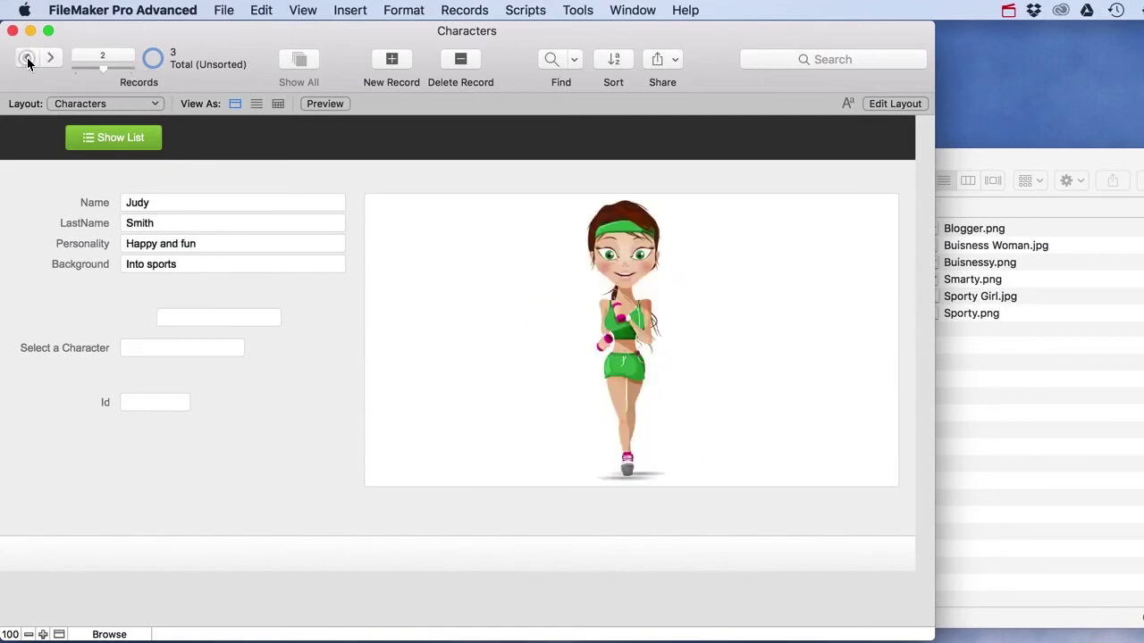
pyautogui.doubleClick(28, 58)
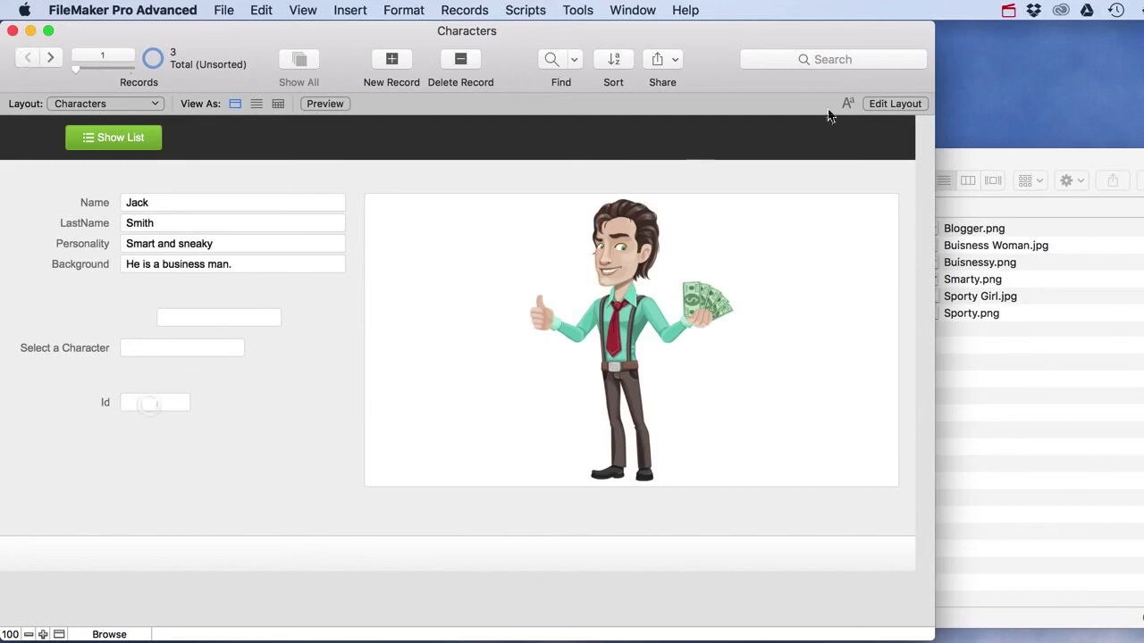
# - Enlarge the Id field on the layout to about 3.14 cm by 2.61 cm and check it in Browse mode
pyautogui.click(894, 103)
pyautogui.click(208, 436)
pyautogui.moveTo(218, 438); pyautogui.dragTo(217, 481)
pyautogui.click(895, 104)
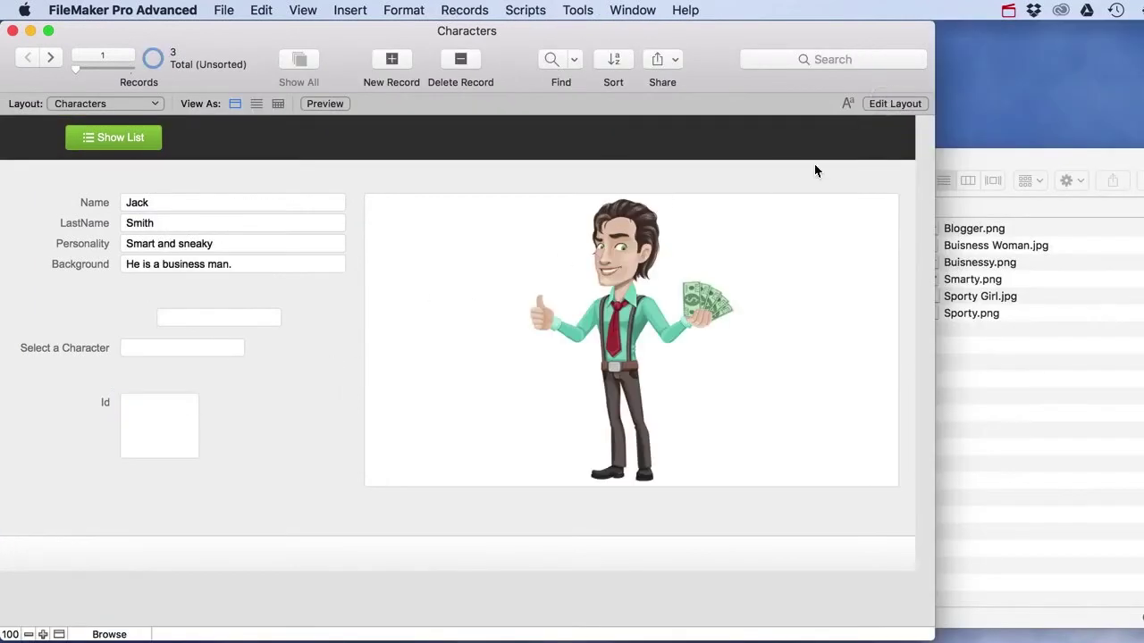
# - In Layout mode, switch the source table of the Id field to the current table, Characters
pyautogui.click(877, 109)
pyautogui.doubleClick(190, 433)
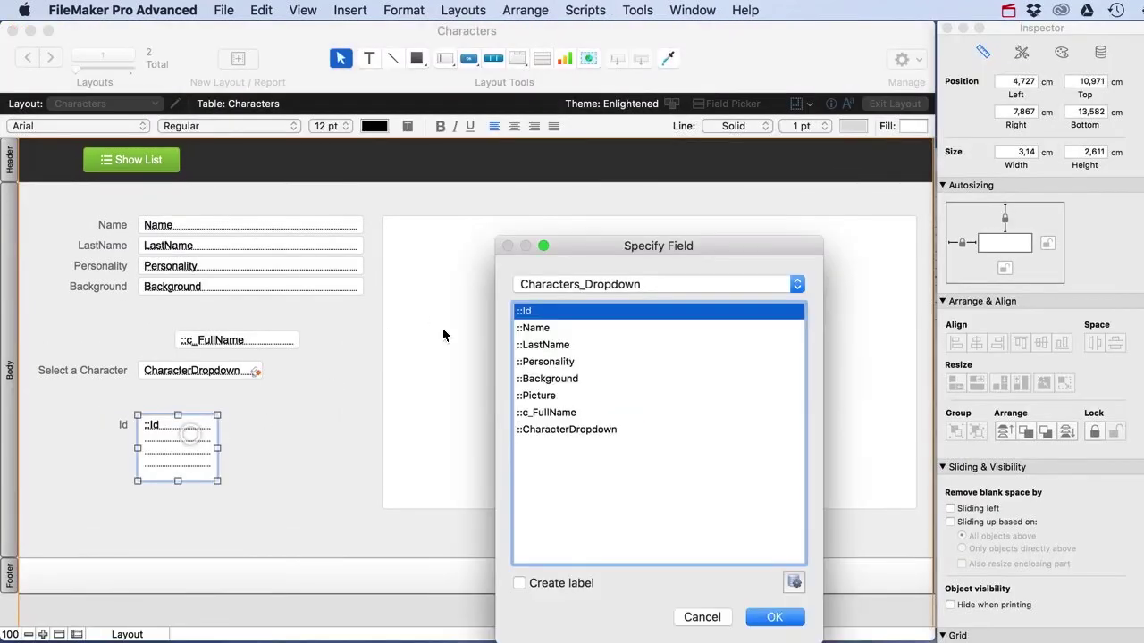
pyautogui.click(647, 284)
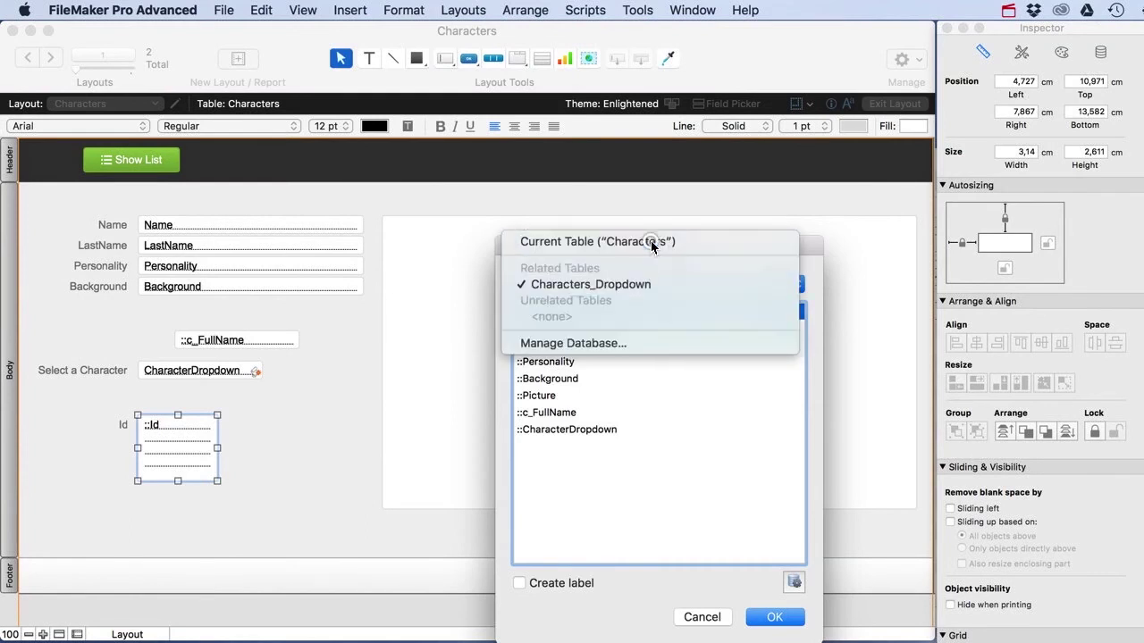
# - Base the Id field on the current Characters table and shrink its box to a single line
pyautogui.click(646, 241)
pyautogui.click(766, 616)
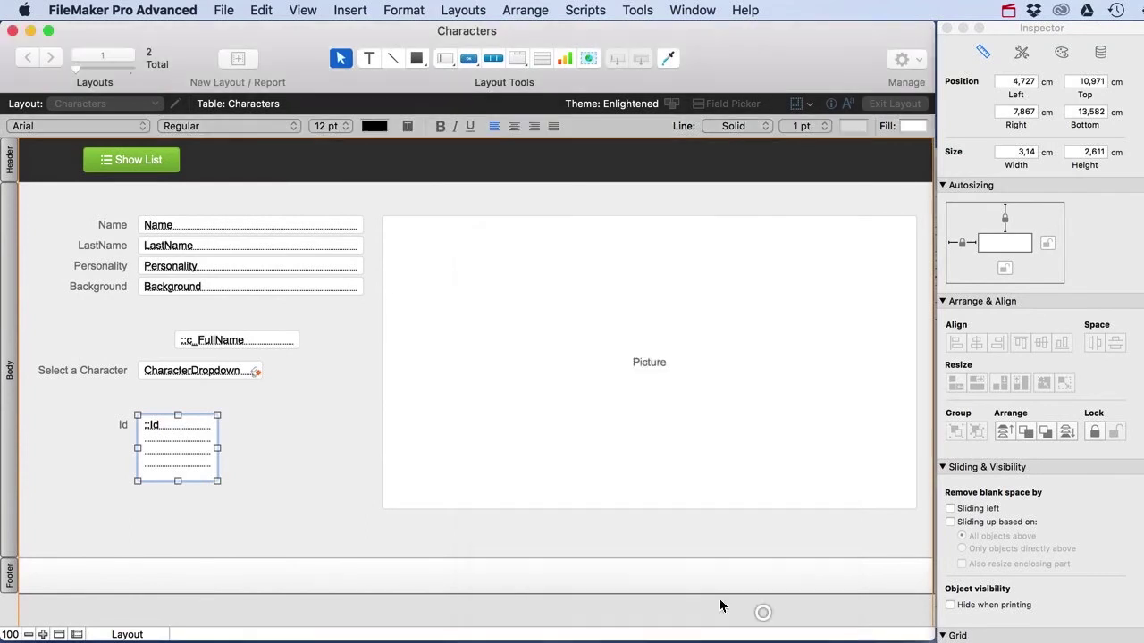
pyautogui.moveTo(216, 479); pyautogui.dragTo(212, 435)
pyautogui.click(888, 105)
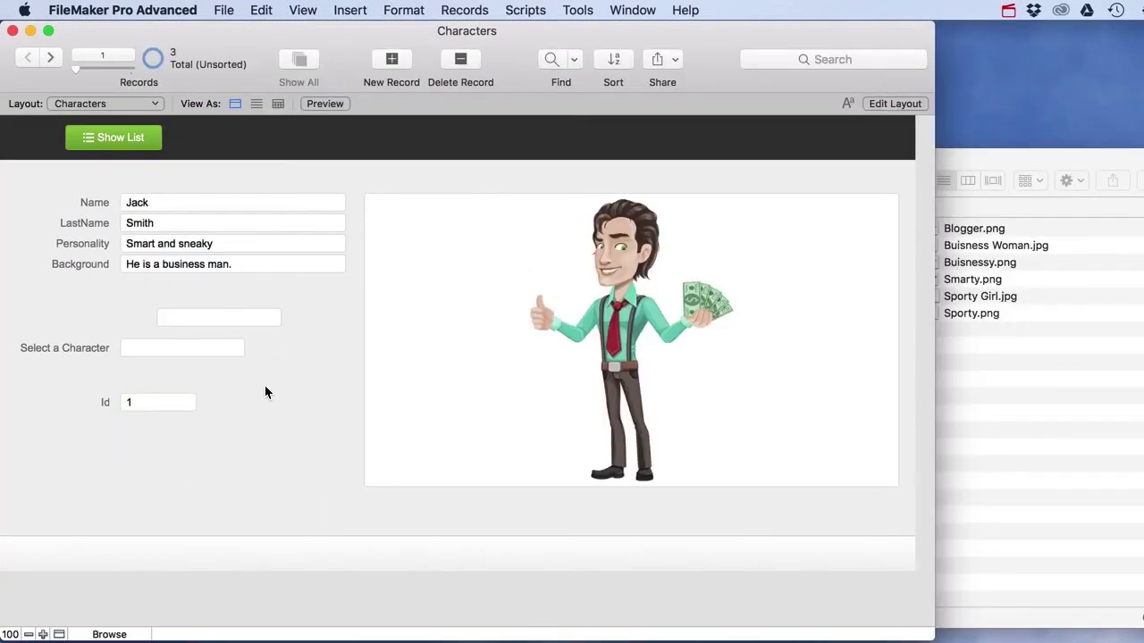
# - Go to the third record and examine its Select a Character dropdown value and Id field
pyautogui.click(51, 57)
pyautogui.click(52, 58)
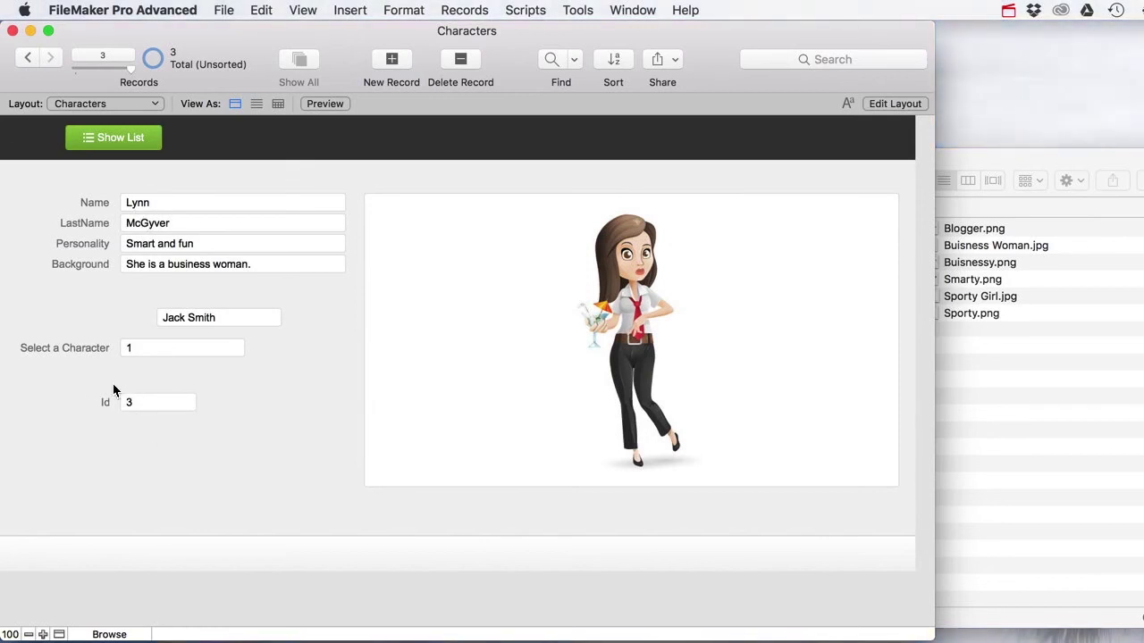
pyautogui.click(129, 347)
pyautogui.write('1')
pyautogui.click(157, 355)
pyautogui.click(153, 367)
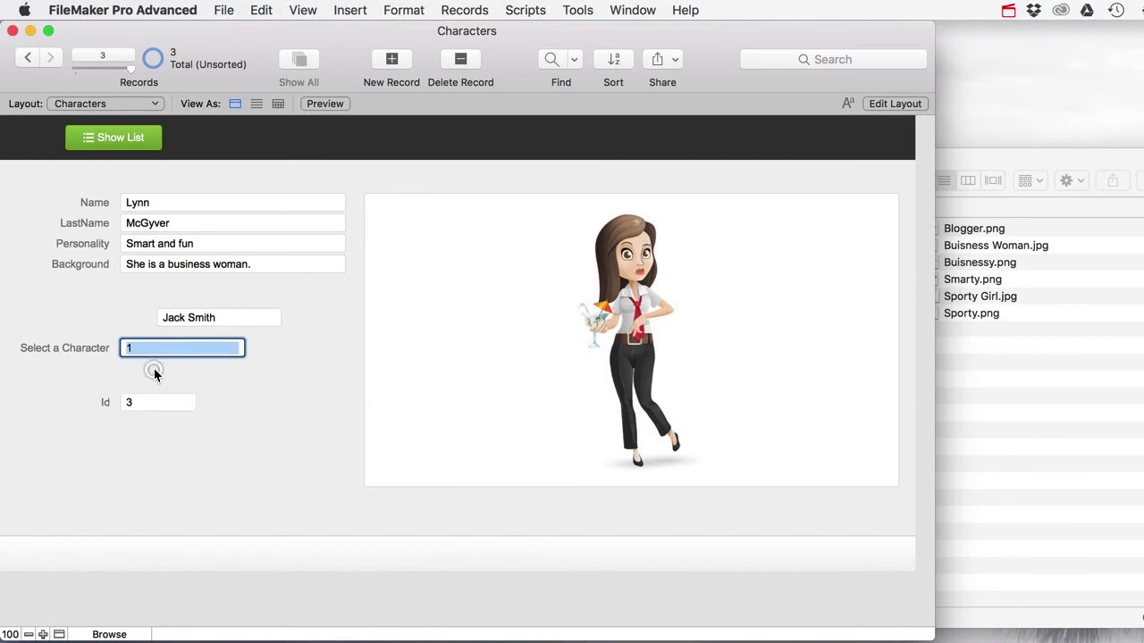
pyautogui.press('Tab')
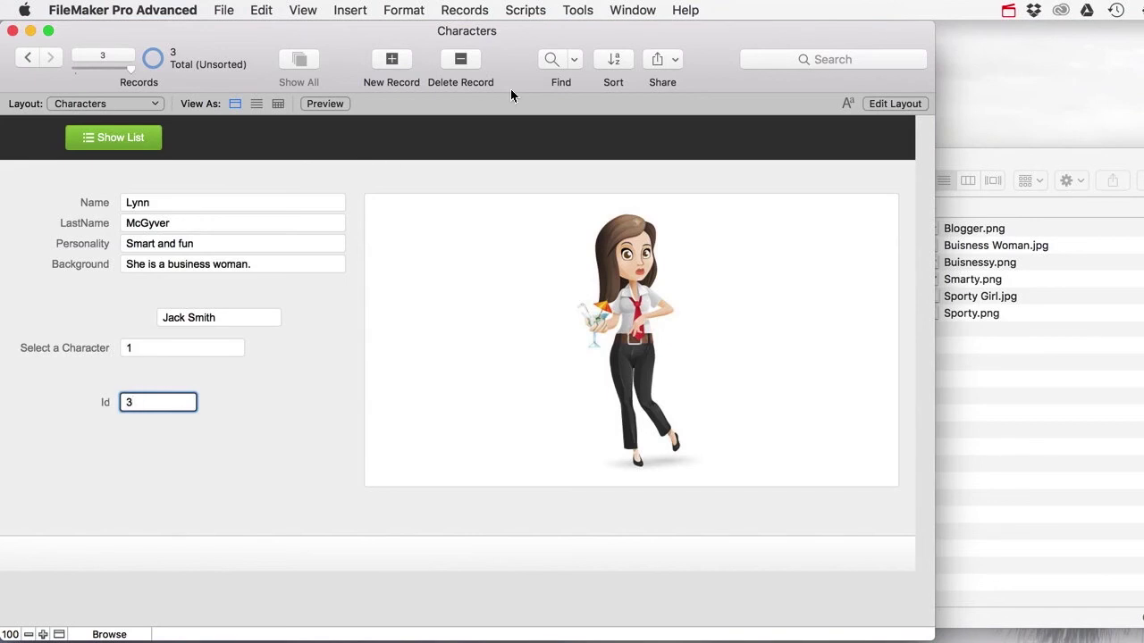
# - Perform a find for the character record whose Id is 1
pyautogui.click(556, 62)
pyautogui.write('1')
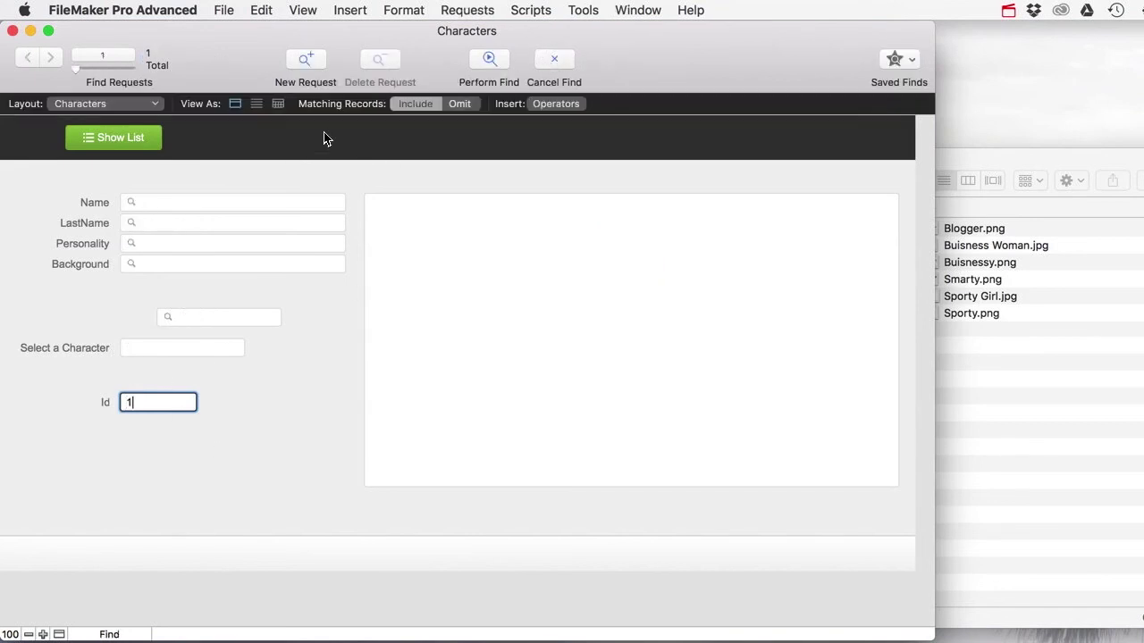
pyautogui.click(501, 58)
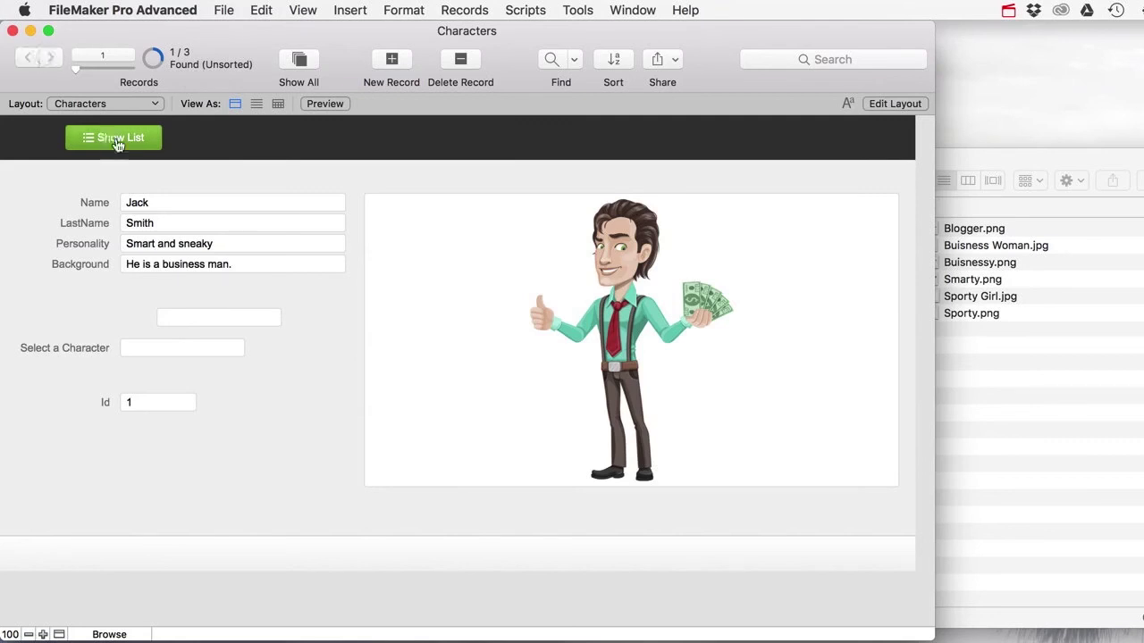
# - Reopen the found character's record from the character list layout and restore all records
pyautogui.click(117, 140)
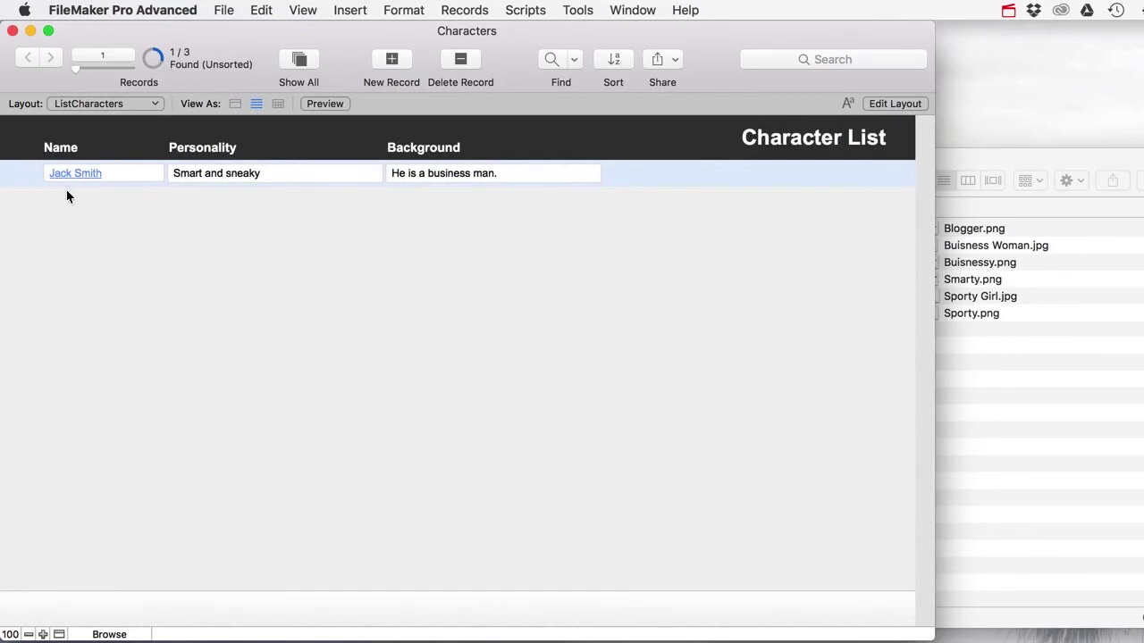
pyautogui.click(74, 174)
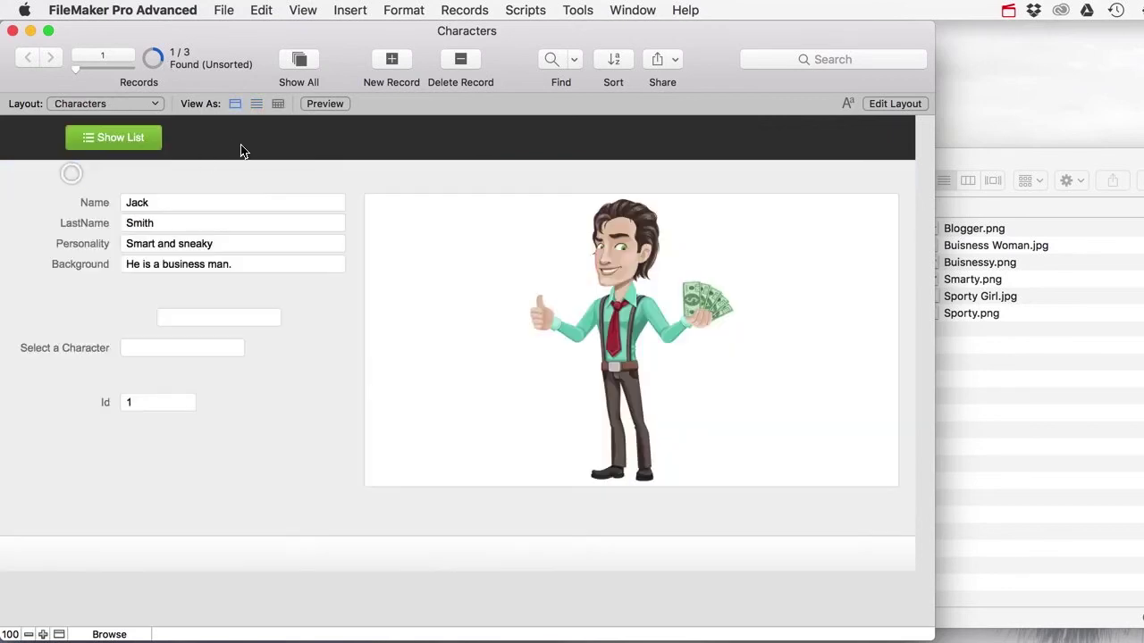
pyautogui.click(302, 61)
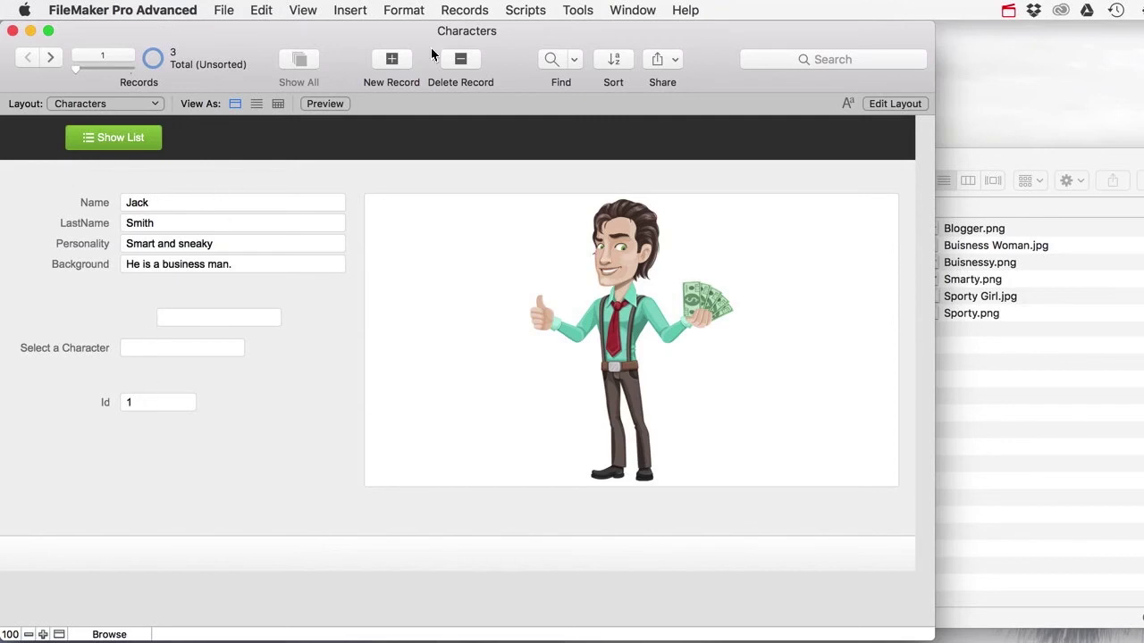
# - Open the Go To Character Record script in the Script Workspace
pyautogui.click(524, 12)
pyautogui.click(539, 33)
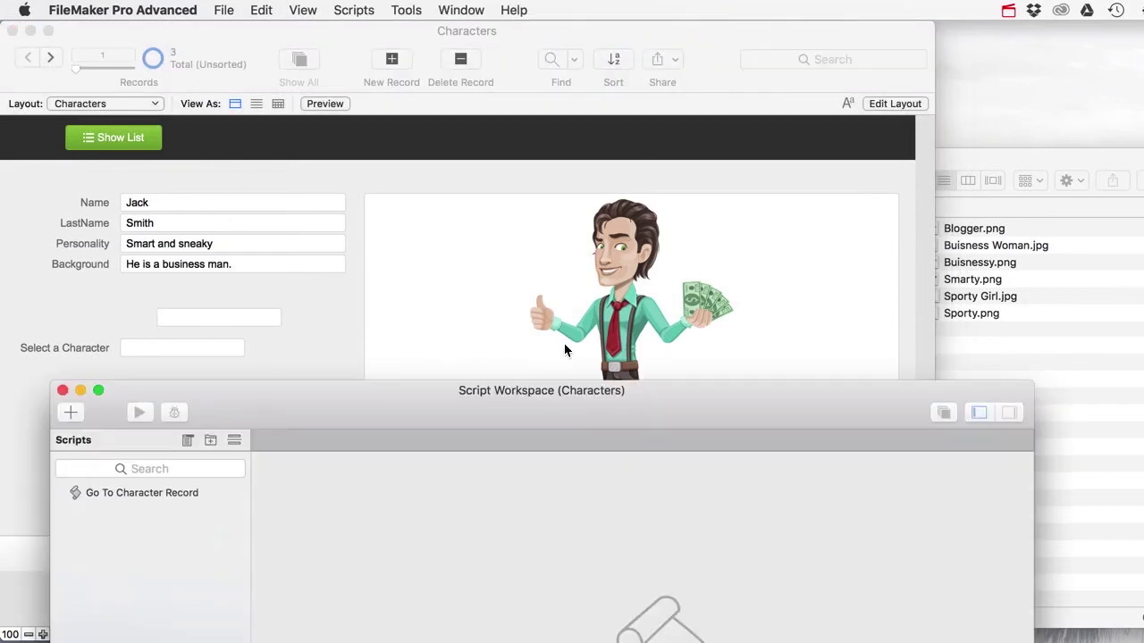
pyautogui.moveTo(523, 403); pyautogui.dragTo(510, 122)
pyautogui.moveTo(496, 78); pyautogui.dragTo(493, 74)
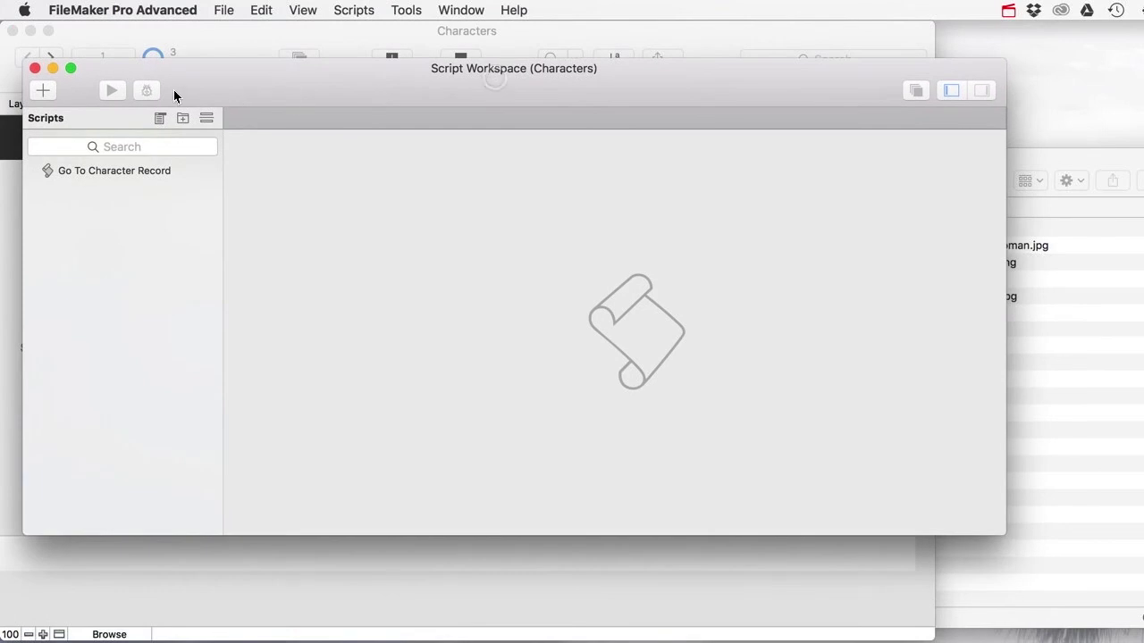
pyautogui.click(101, 171)
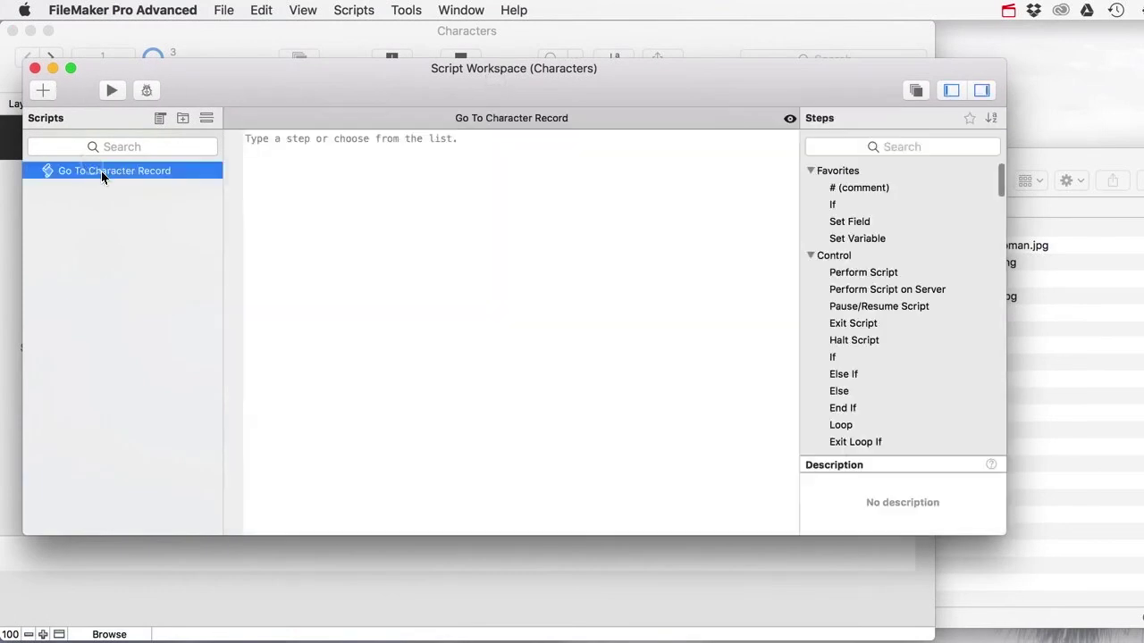
# - Add a Set Variable step that stores Characters::CharacterDropdown in the local variable $CharacterId
pyautogui.click(279, 141)
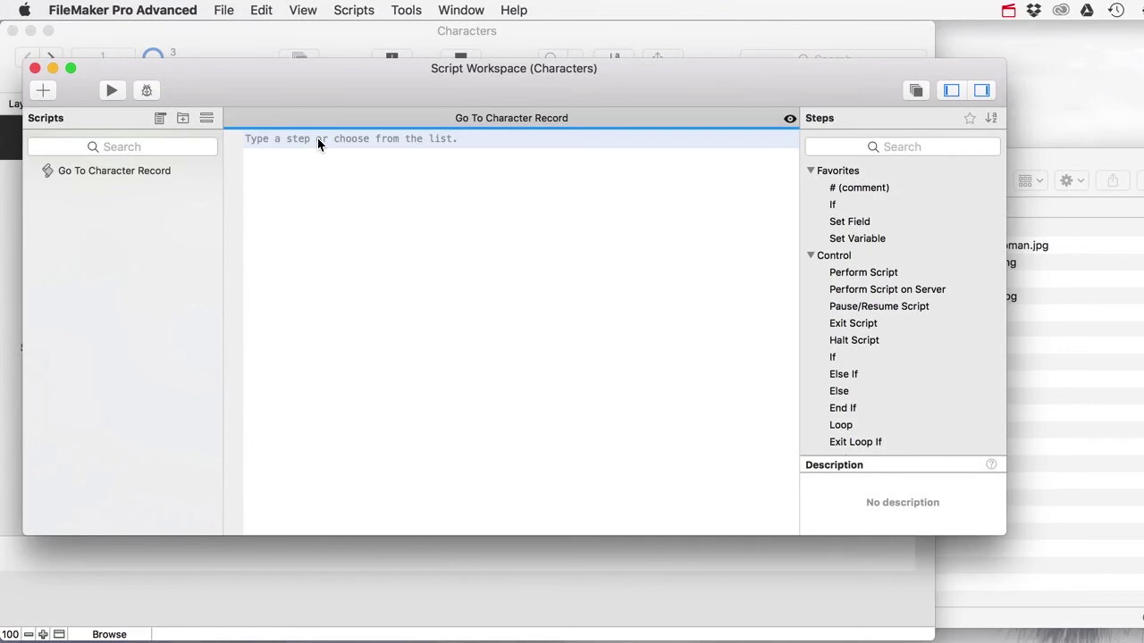
pyautogui.write('S')
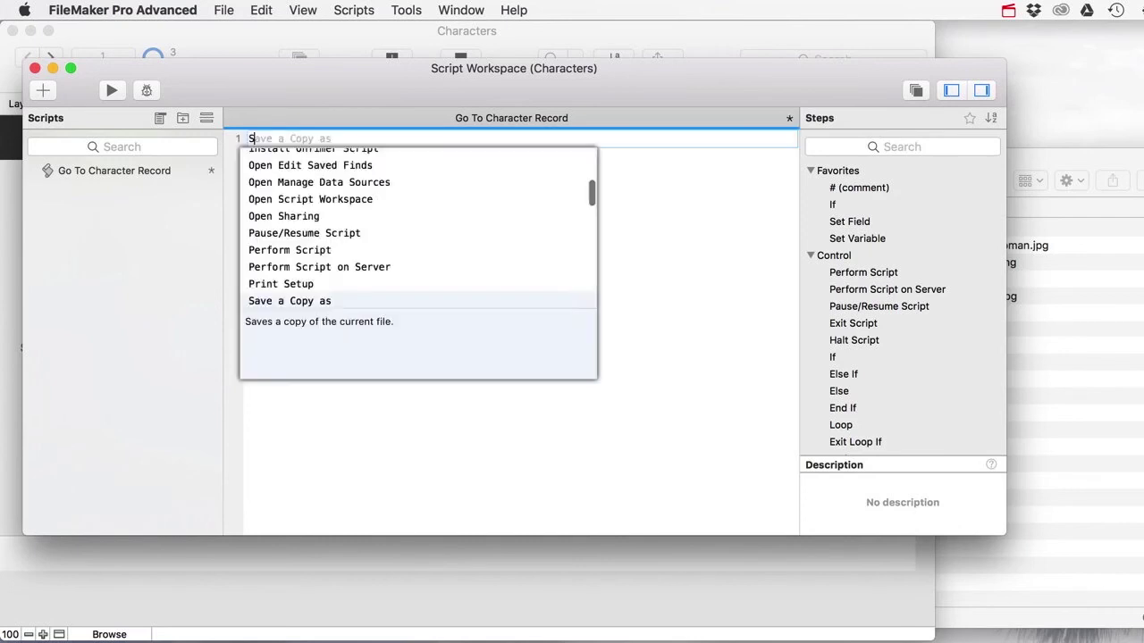
pyautogui.write('et Variable')
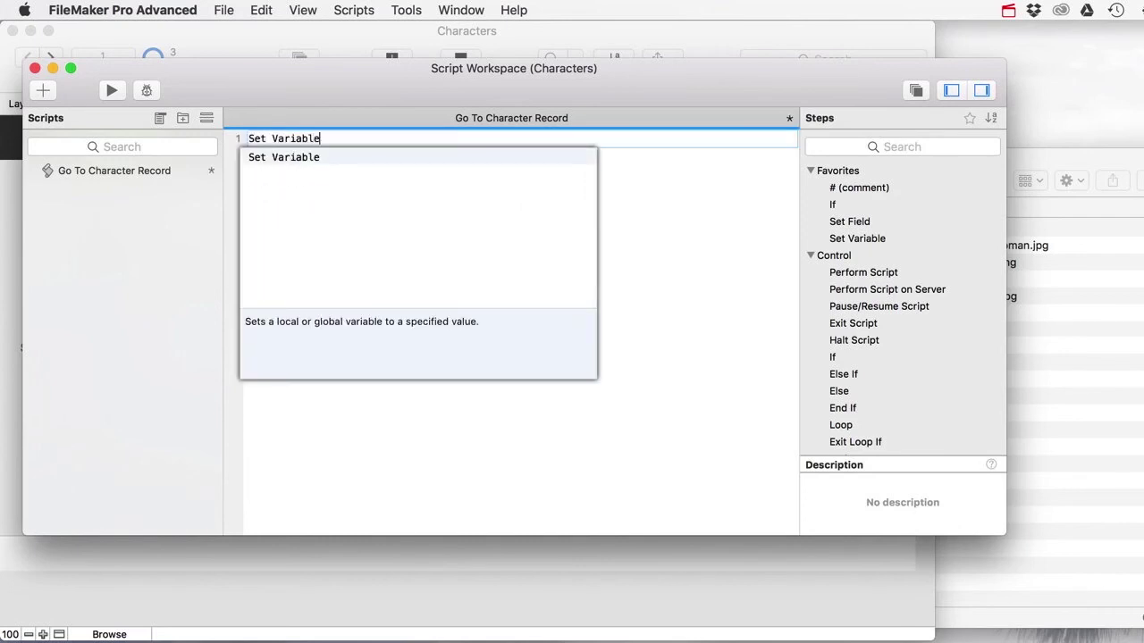
pyautogui.press('Return')
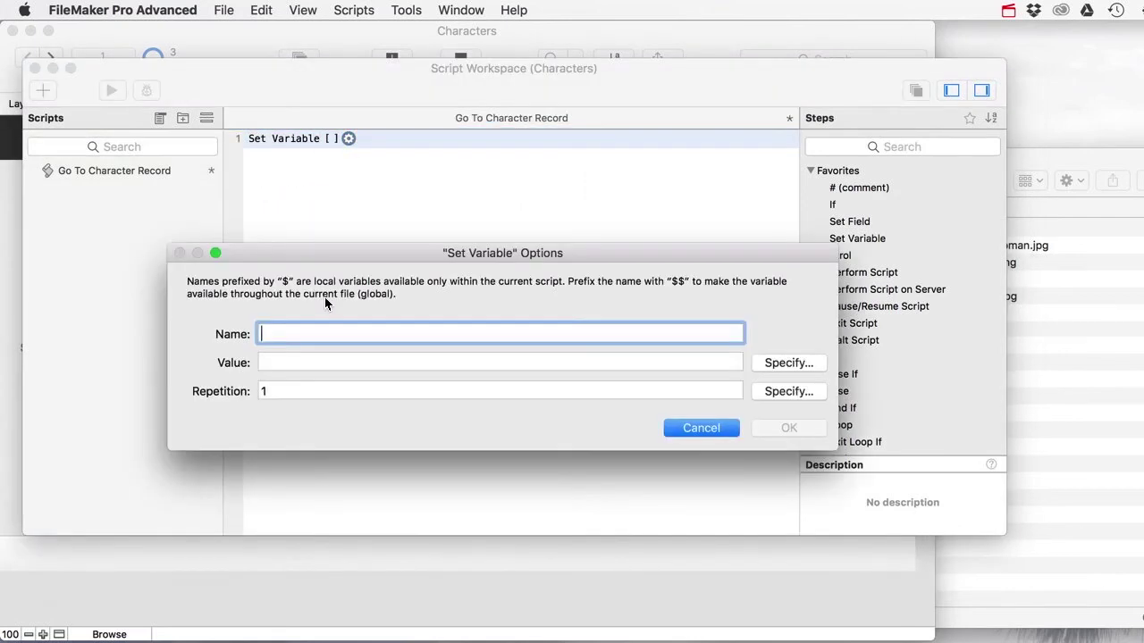
pyautogui.write('CharacterId')
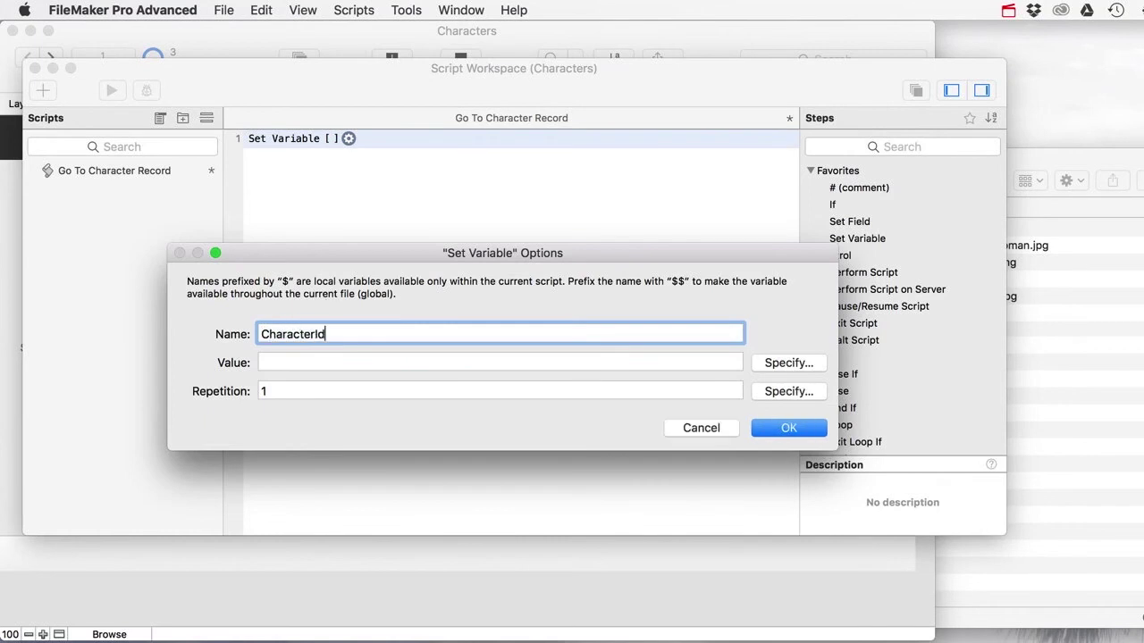
pyautogui.press('Tab')
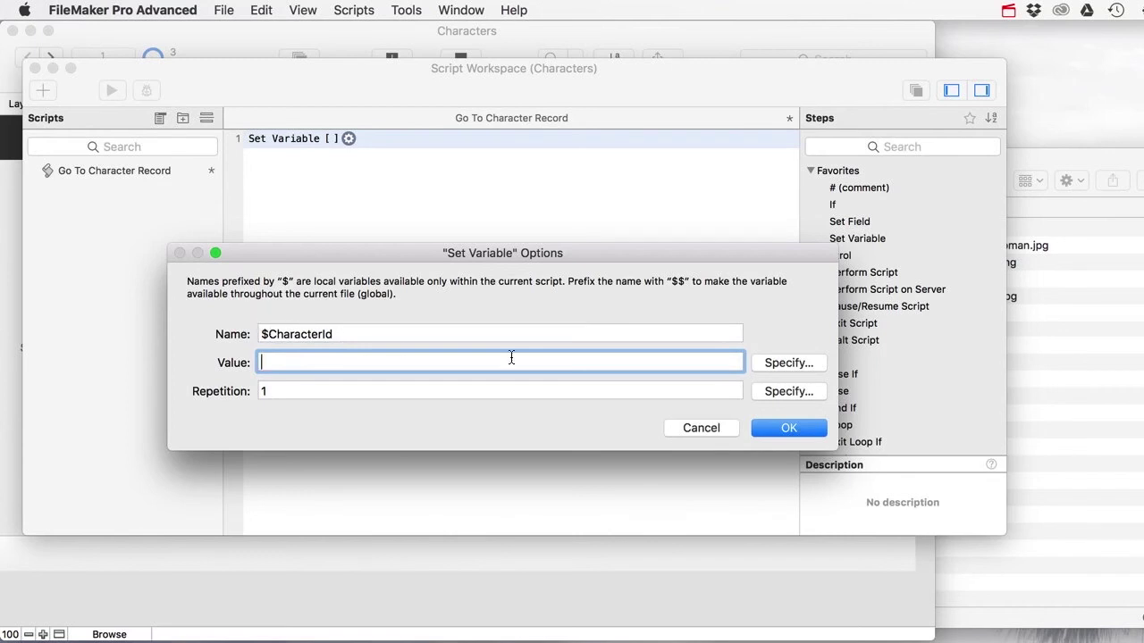
pyautogui.click(786, 363)
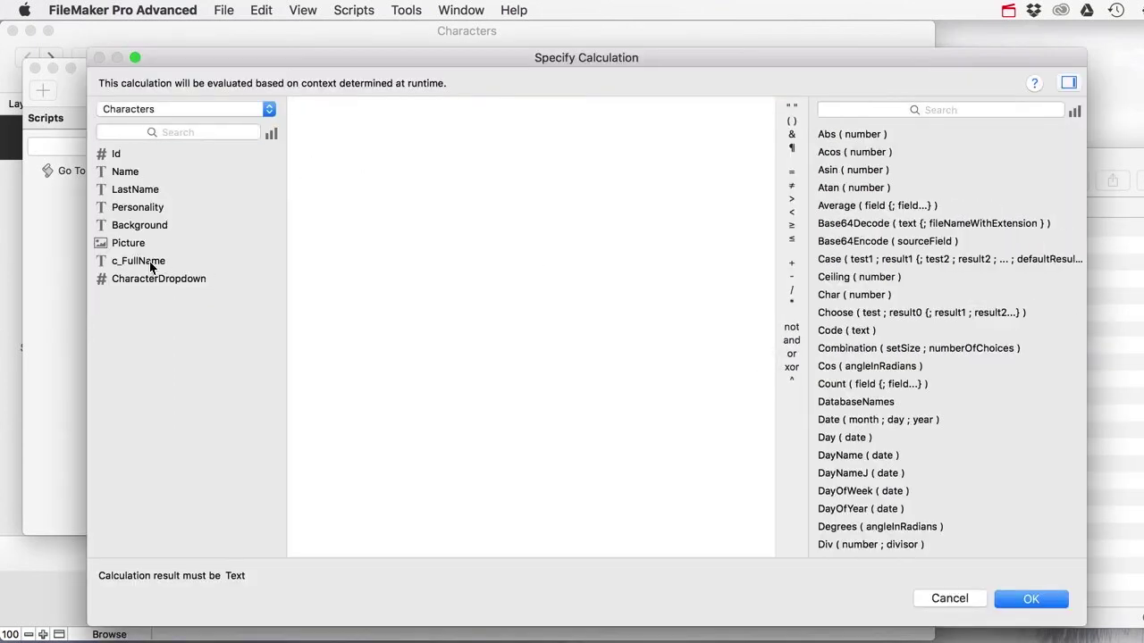
pyautogui.doubleClick(148, 281)
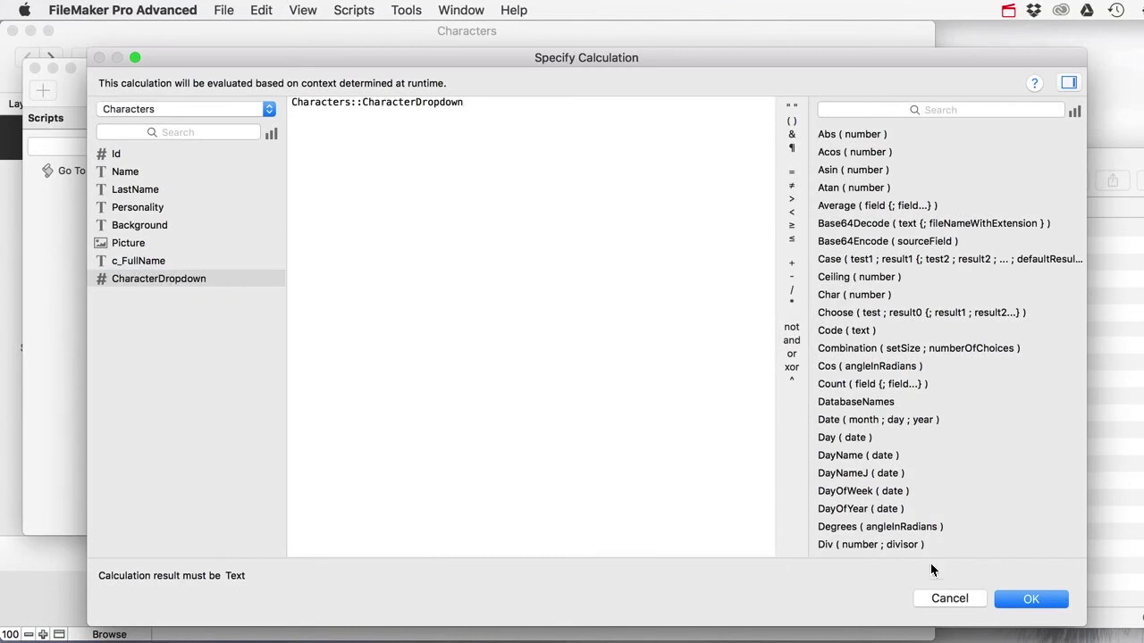
pyautogui.click(1019, 600)
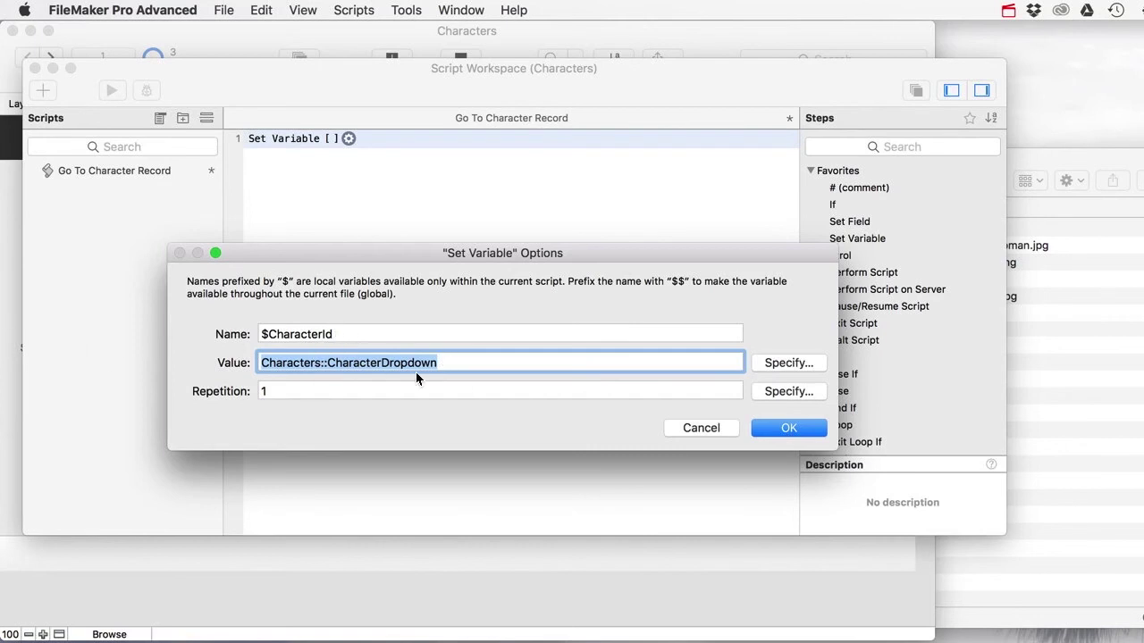
pyautogui.click(791, 429)
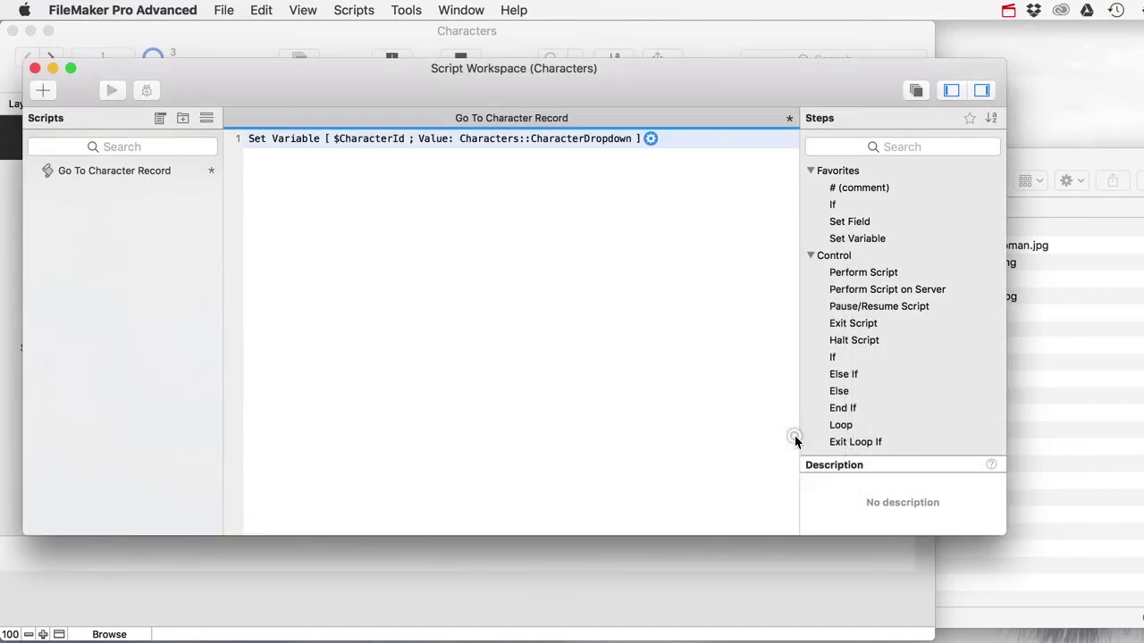
# - Add an Enter Find Mode step as the script's second line with Pause set to Off
pyautogui.click(297, 156)
pyautogui.write('Enter Find')
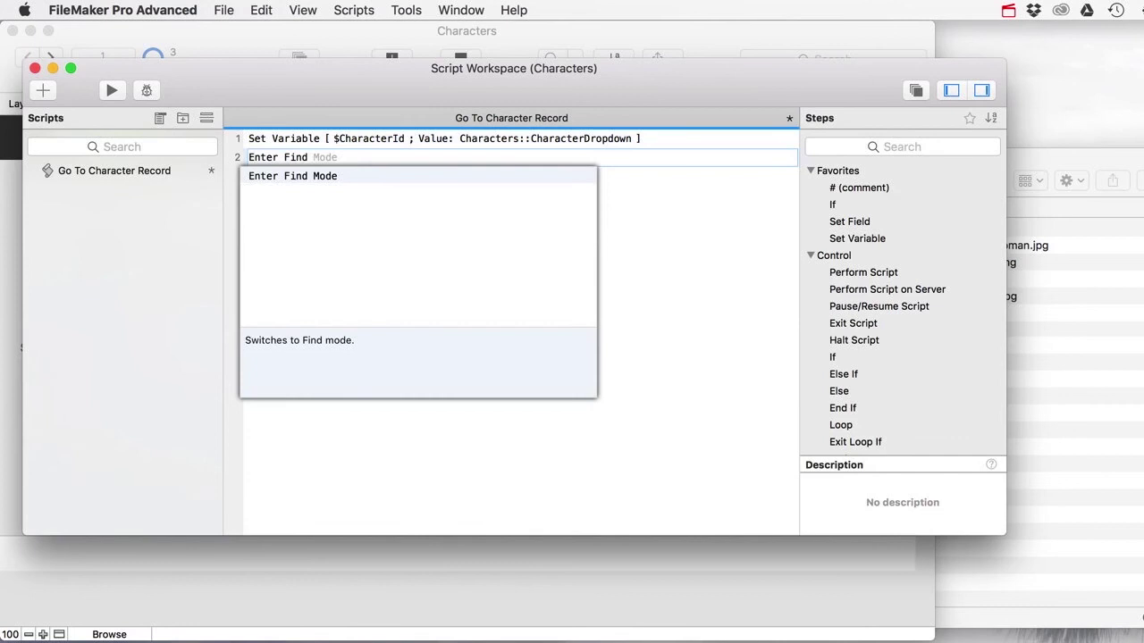
pyautogui.press('Return')
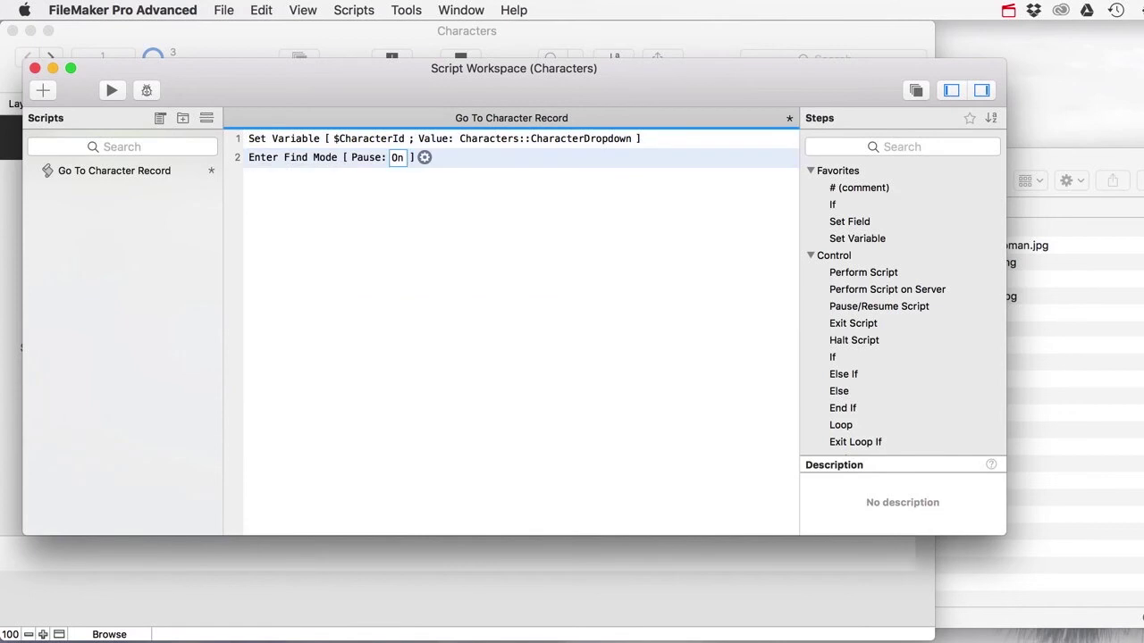
pyautogui.click(398, 159)
pyautogui.click(332, 176)
pyautogui.click(429, 225)
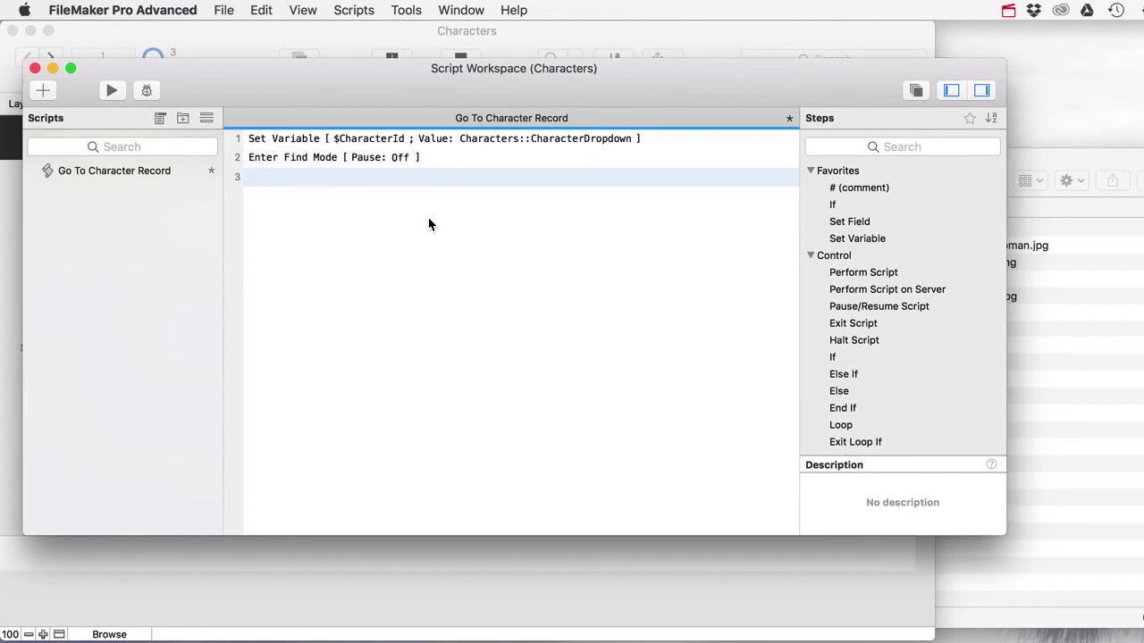
# - Add a Set Field step on line 3 with Characters::Id as its target field
pyautogui.write('Set Fiel')
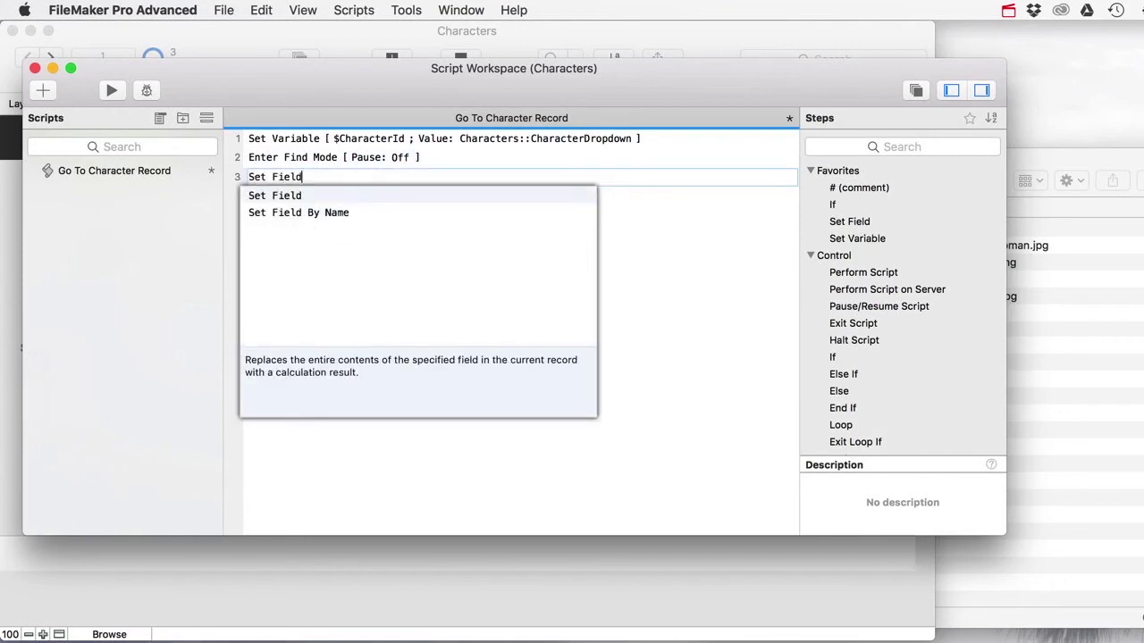
pyautogui.write('d')
pyautogui.press('Return')
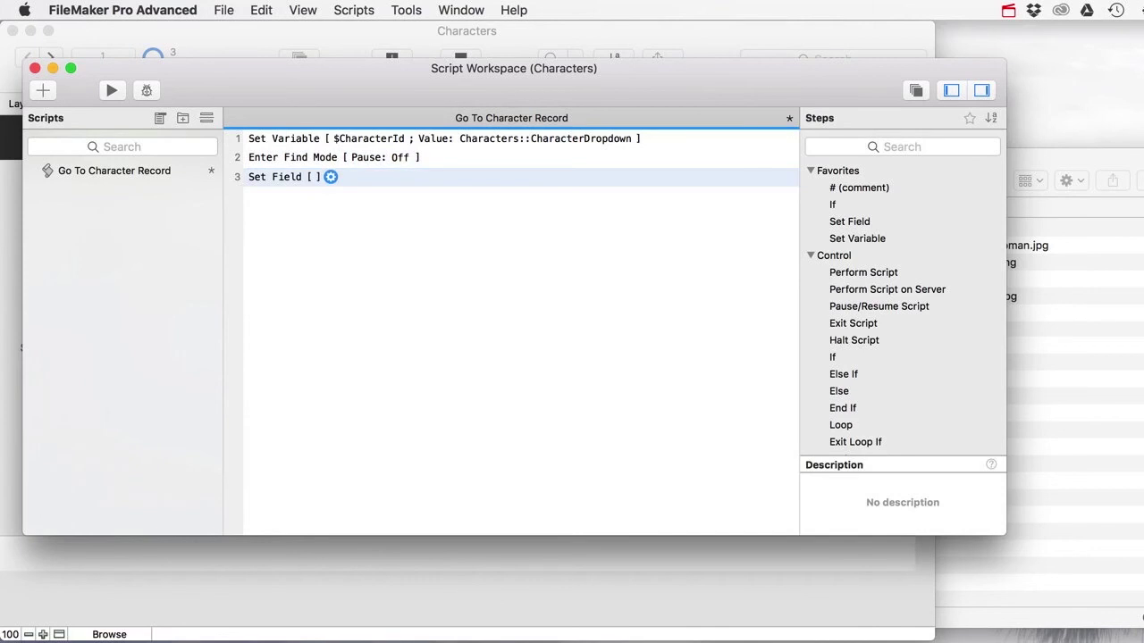
pyautogui.click(330, 176)
pyautogui.click(418, 221)
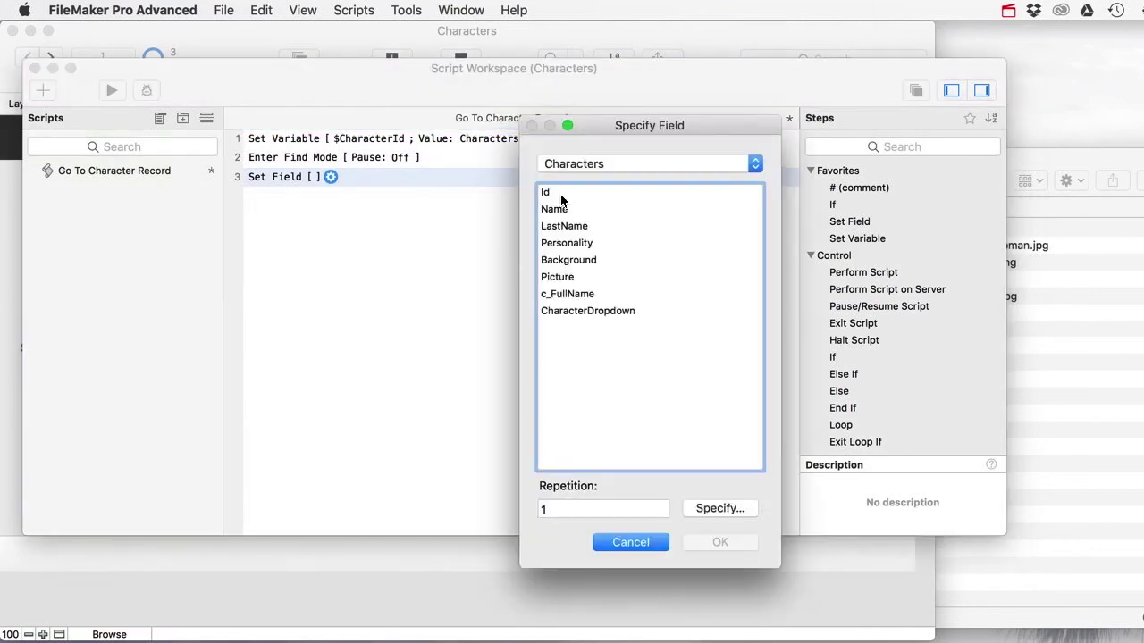
pyautogui.click(549, 192)
pyautogui.click(729, 540)
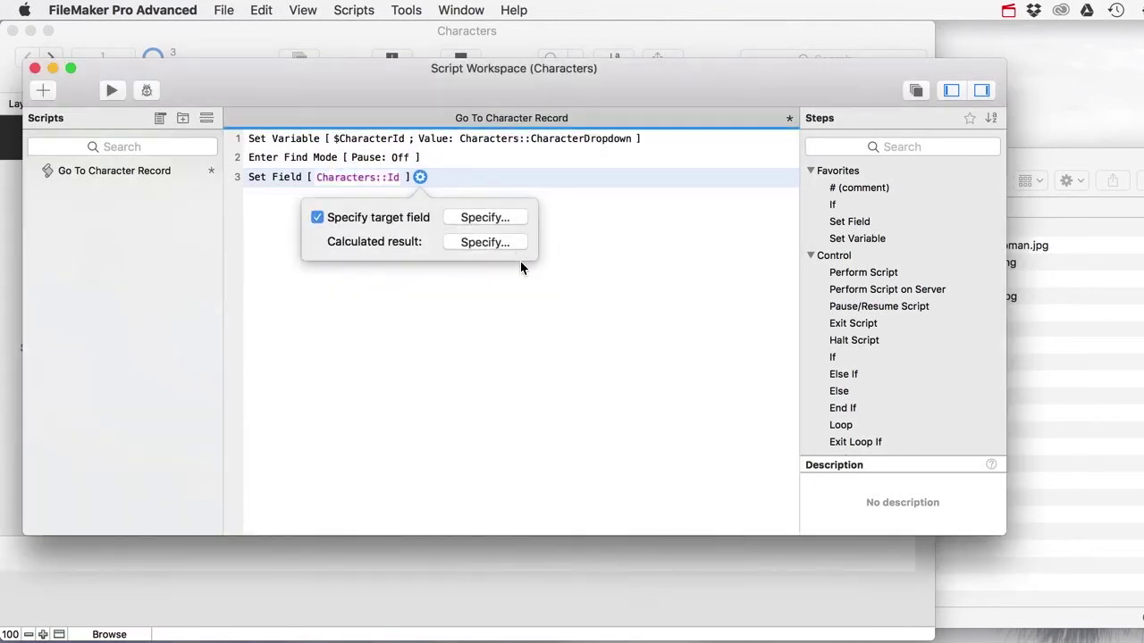
# - Set the calculated result of the Set Field step to $CharacterId
pyautogui.click(505, 243)
pyautogui.moveTo(342, 60); pyautogui.dragTo(386, 255)
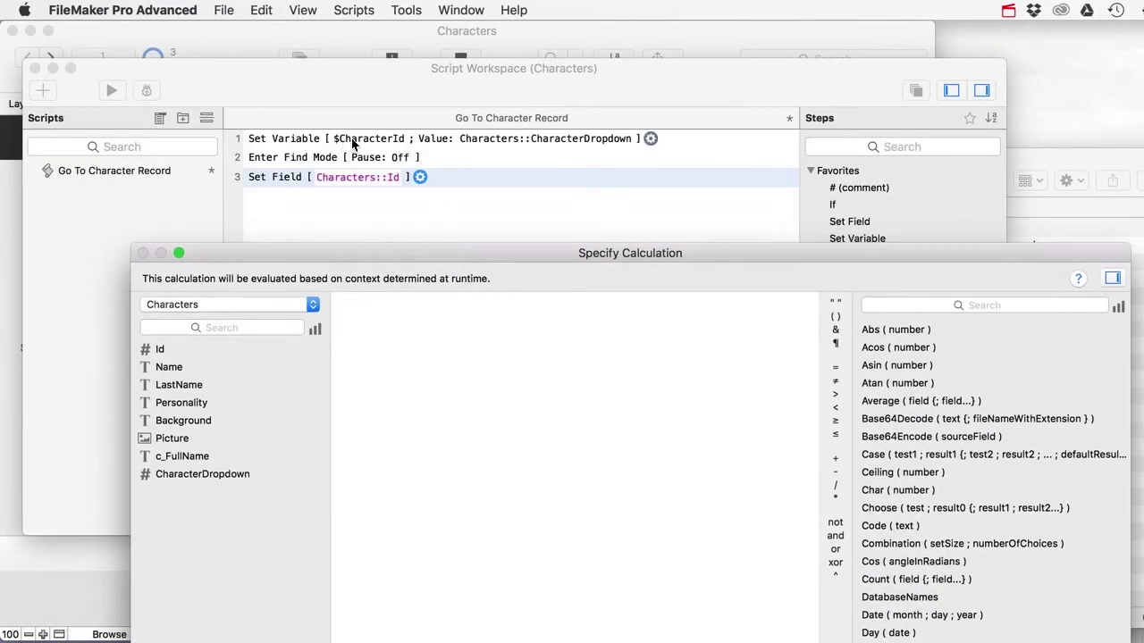
pyautogui.write('$CharacterId')
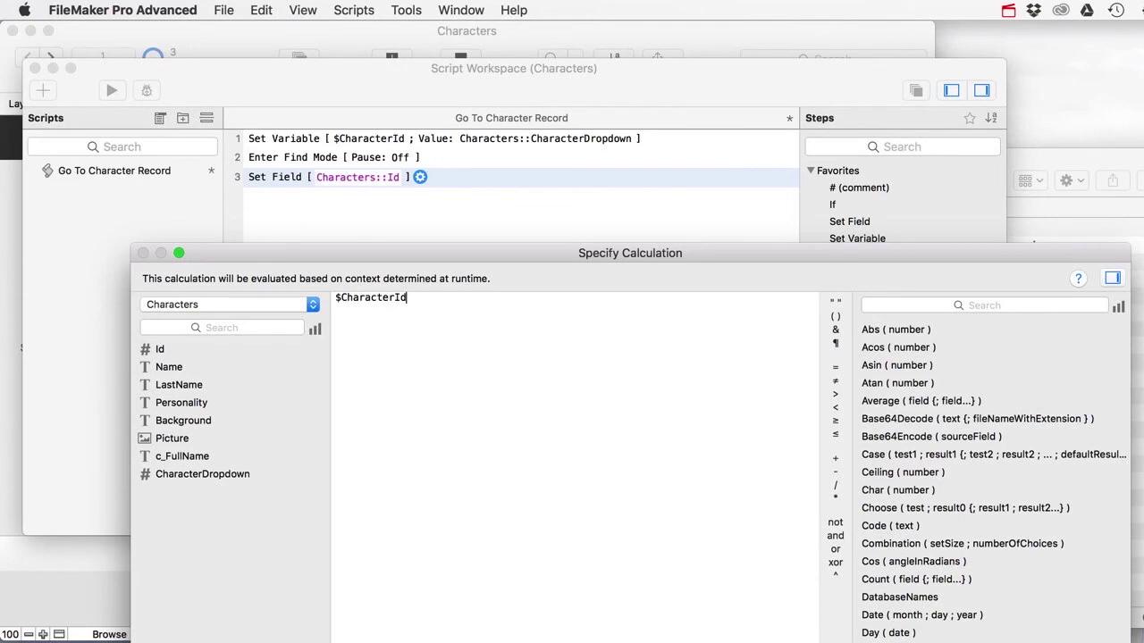
pyautogui.press('Return')
# - Add a Set Error Capture step set to On below the Set Field step
pyautogui.click(276, 193)
pyautogui.click(274, 179)
pyautogui.press('Return')
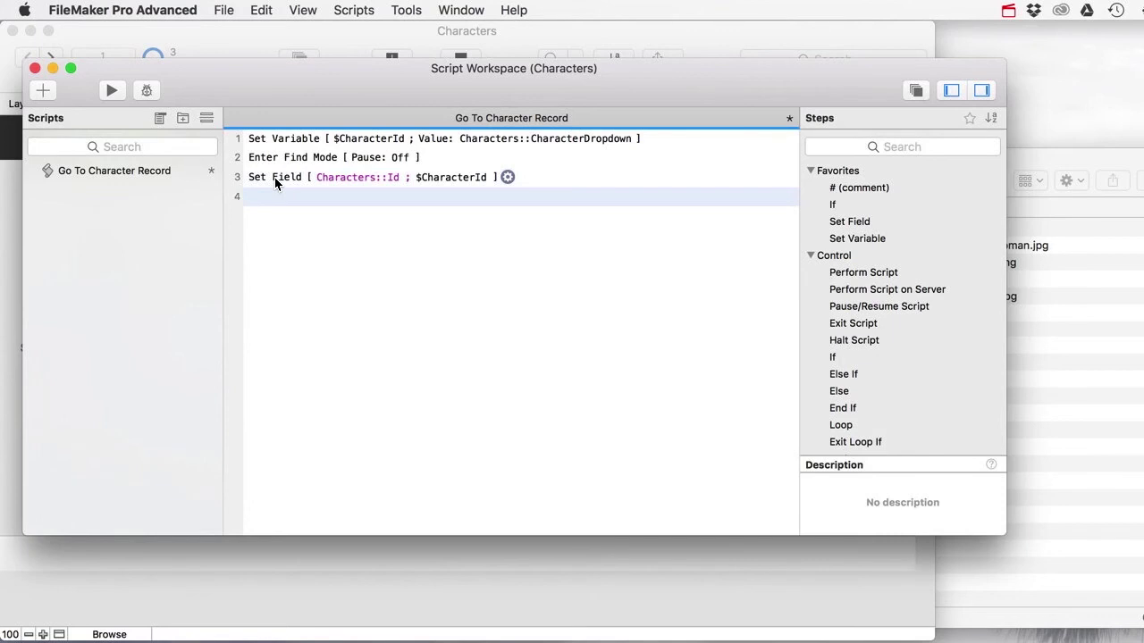
pyautogui.write('Set Er')
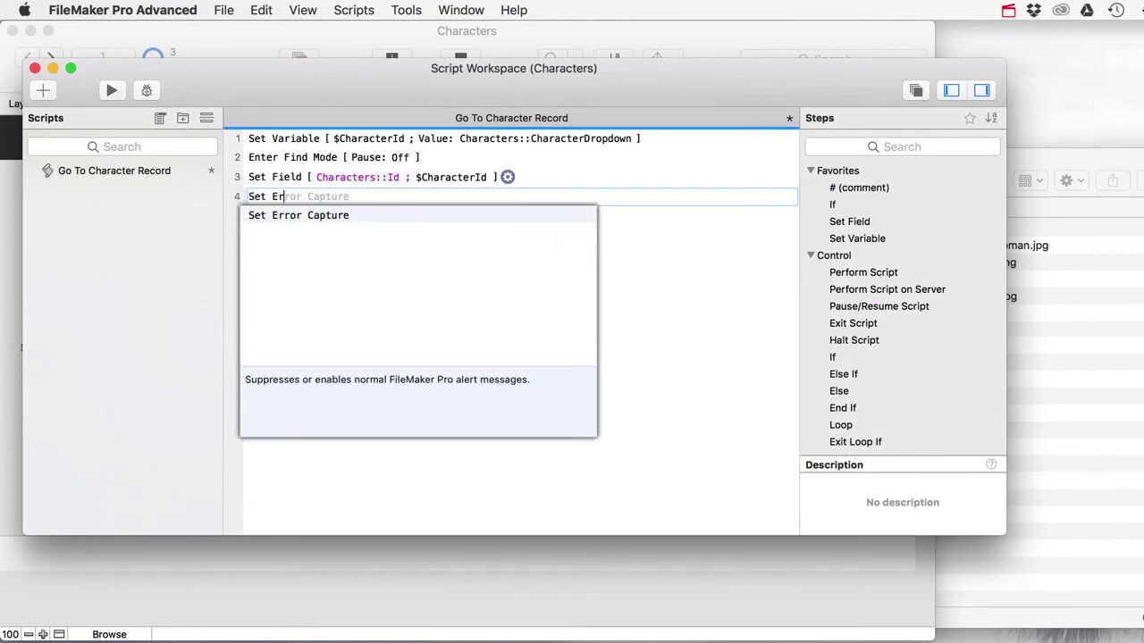
pyautogui.write('r')
pyautogui.press('Return')
pyautogui.press('Return')
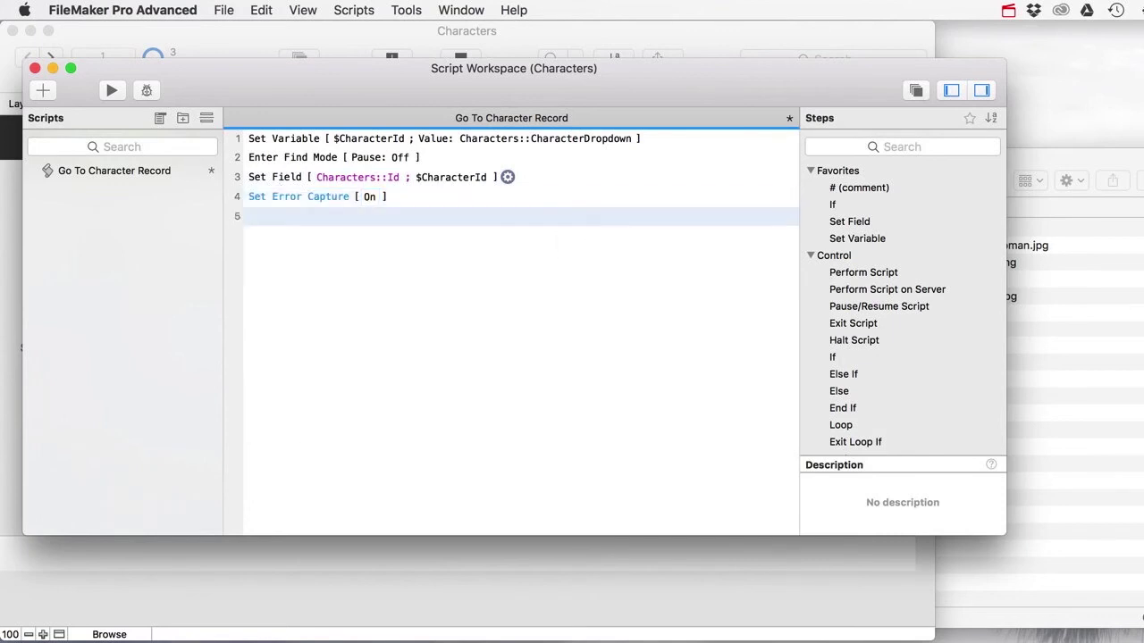
# - Add a Perform Find step without specified find requests below the Set Error Capture step
pyautogui.write('Perform')
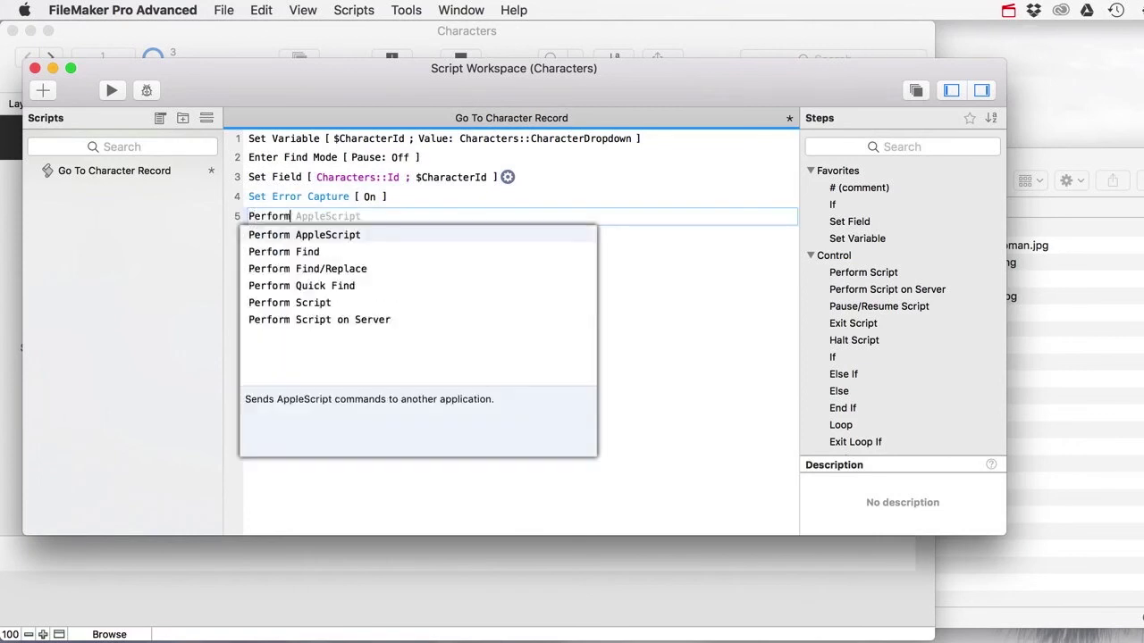
pyautogui.press('Down')
pyautogui.press('Return')
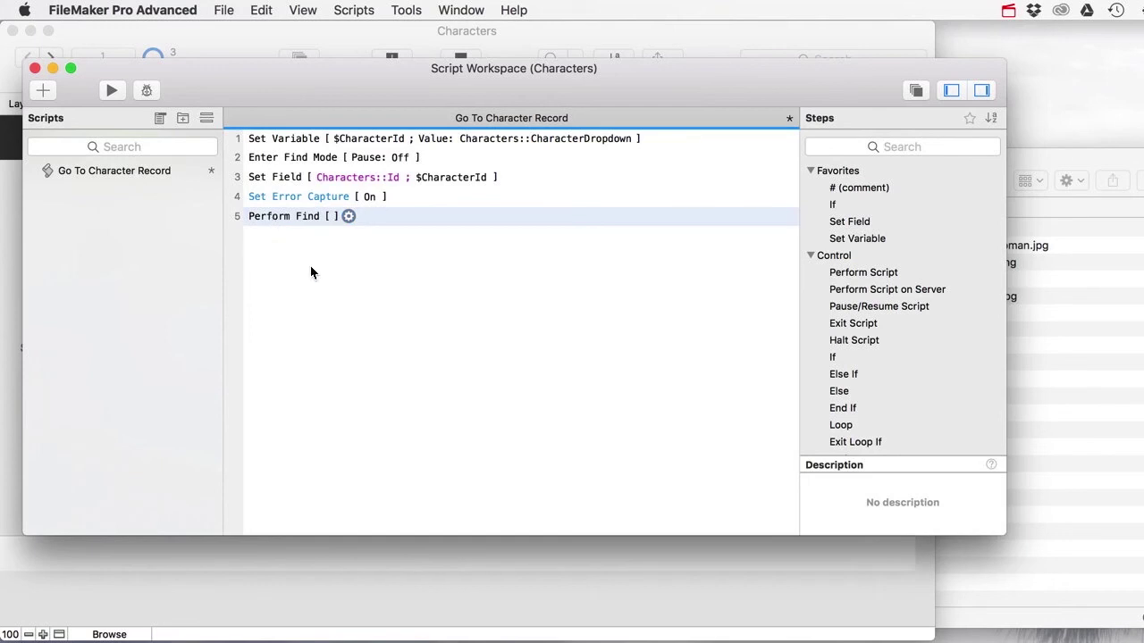
# - Add a Show All Records step as the script's last line and save the script
pyautogui.press('Return')
pyautogui.write('Sho')
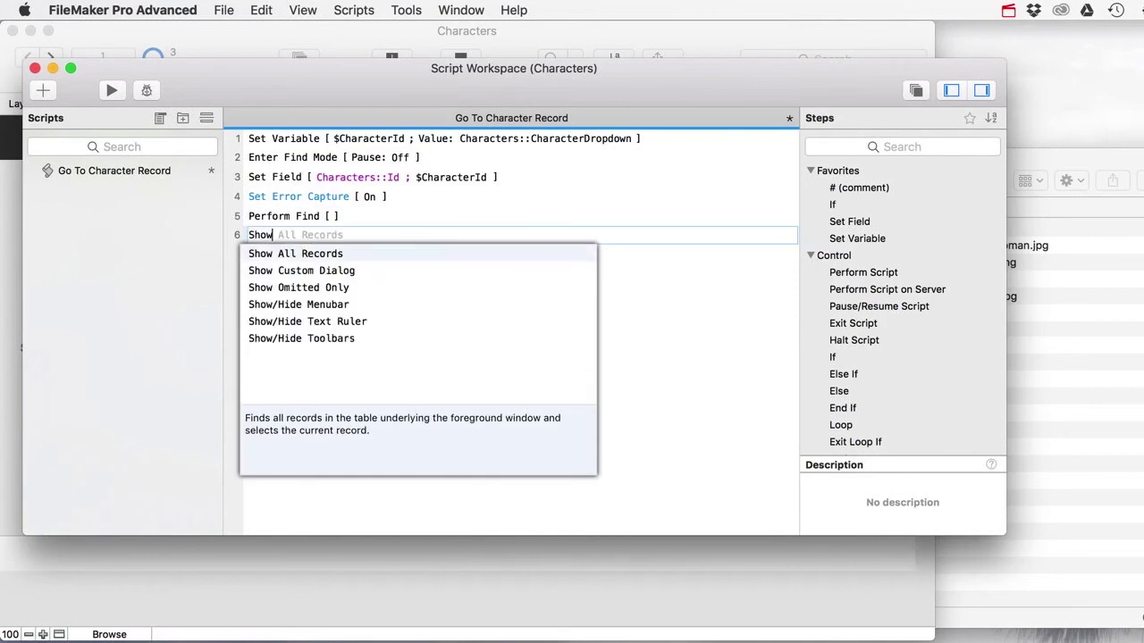
pyautogui.write('w')
pyautogui.press('Return')
pyautogui.press('super+s')
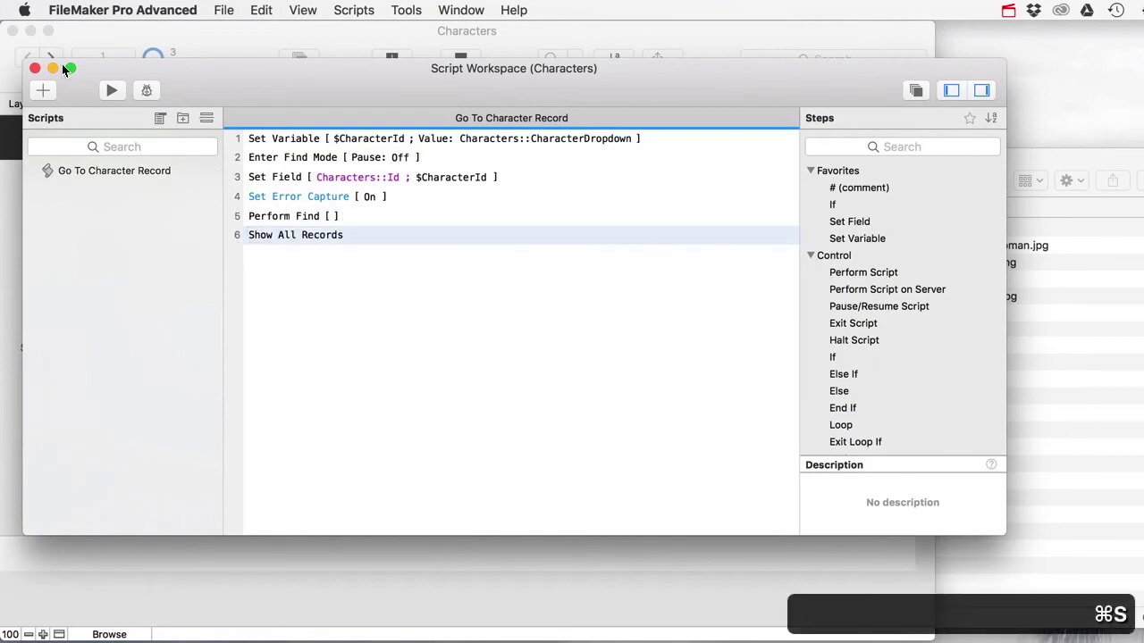
pyautogui.click(223, 12)
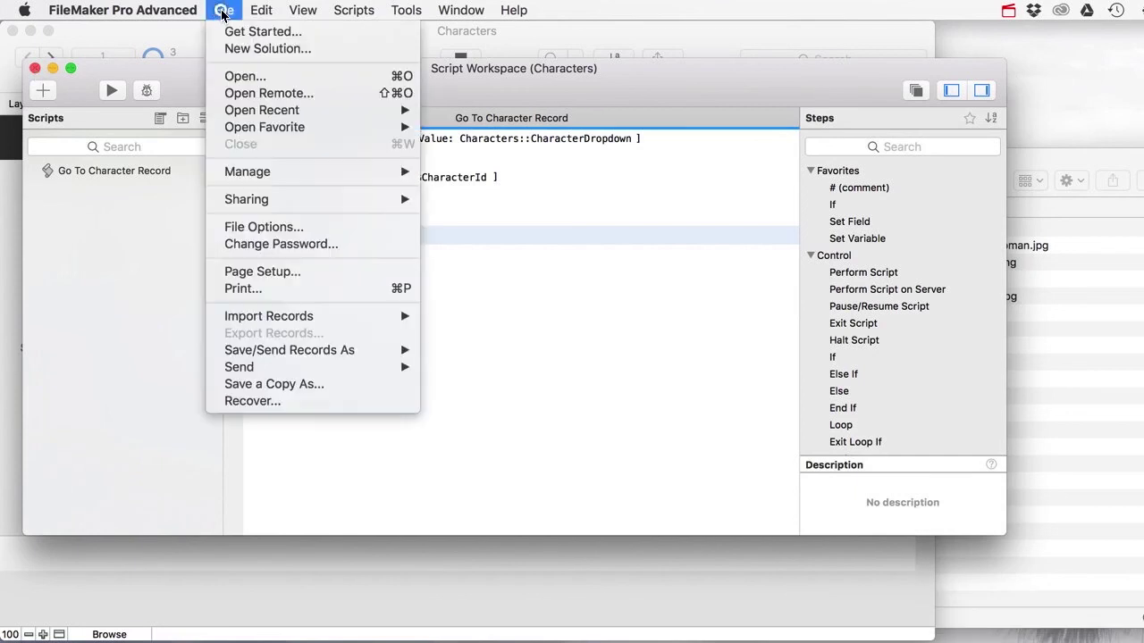
pyautogui.moveTo(350, 12)
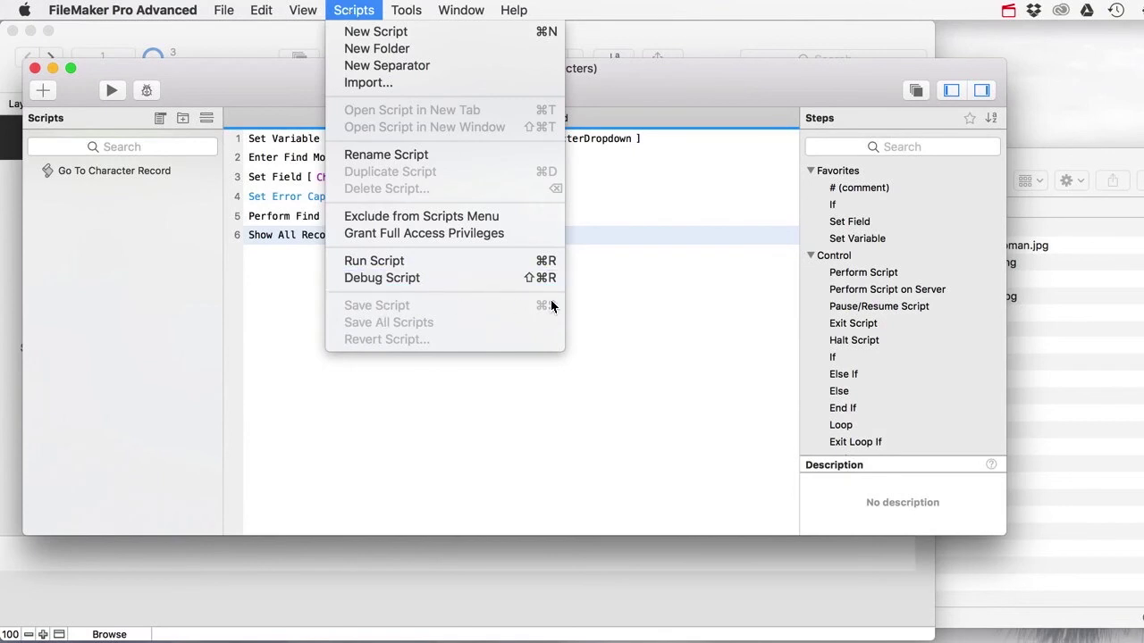
pyautogui.click(370, 366)
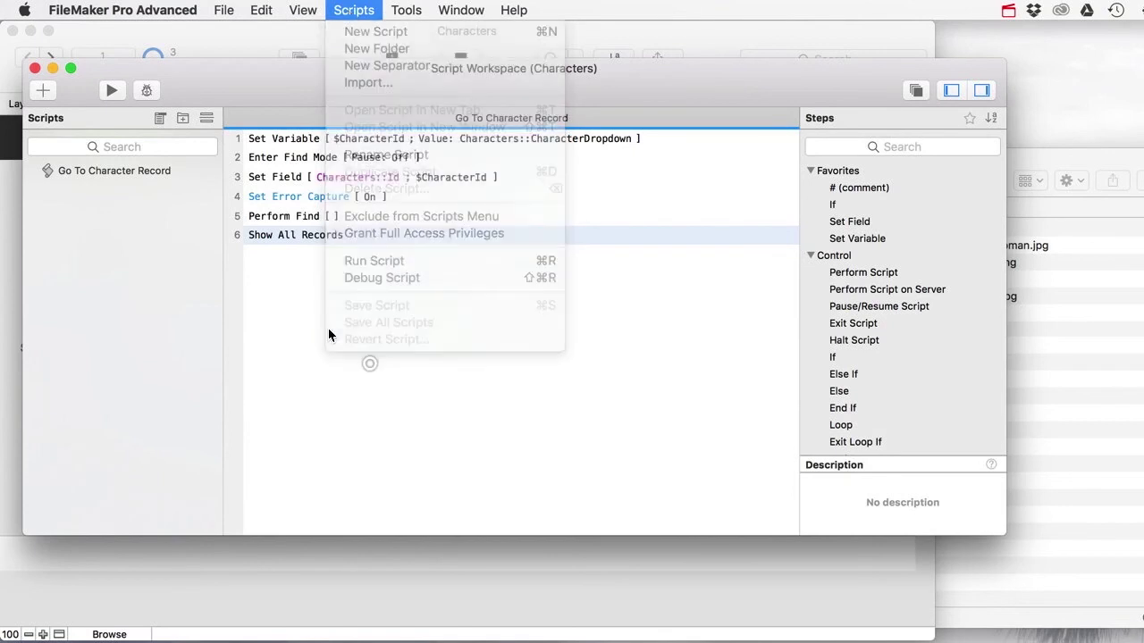
# - Close the Script Workspace and check the OnObjectModify script trigger of the CharacterDropdown field in Layout mode
pyautogui.click(35, 71)
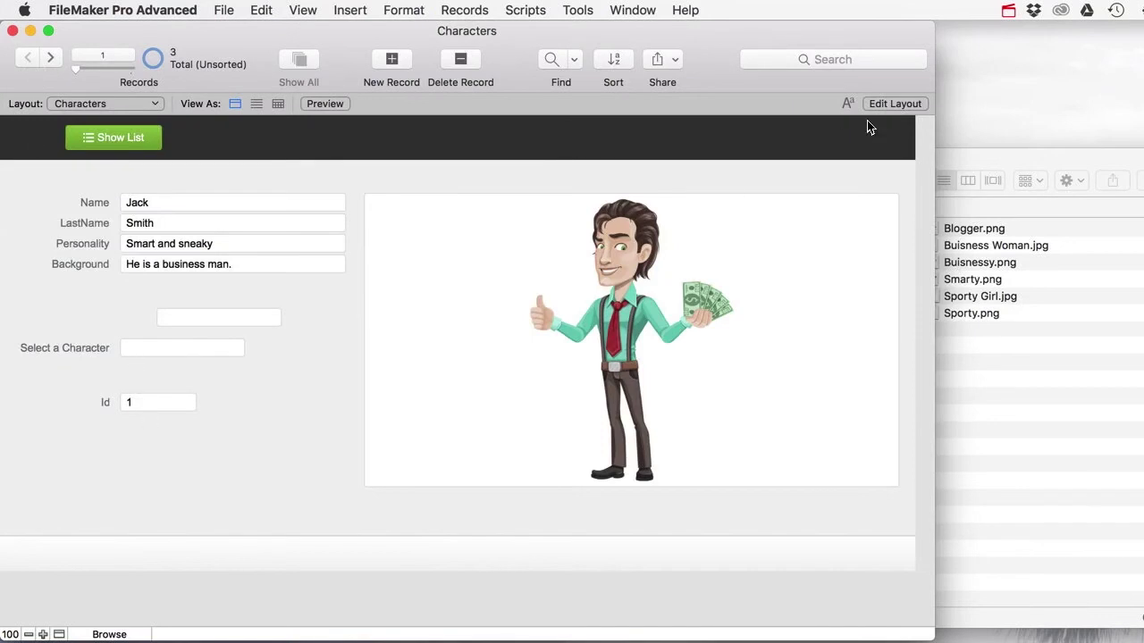
pyautogui.click(896, 105)
pyautogui.rightClick(226, 375)
pyautogui.click(284, 568)
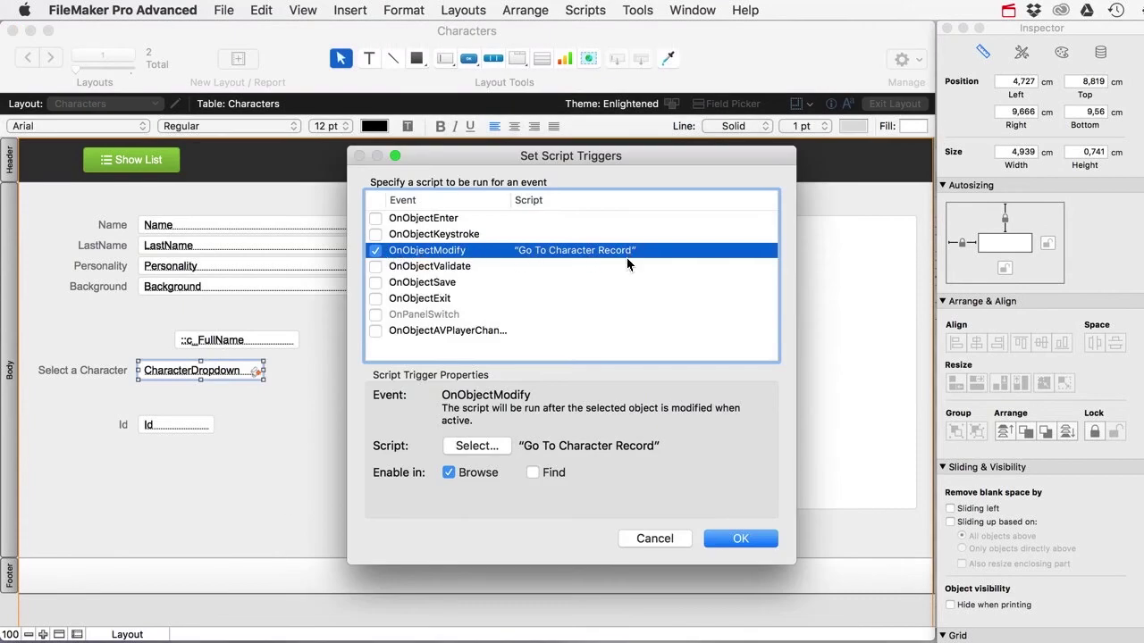
pyautogui.click(734, 538)
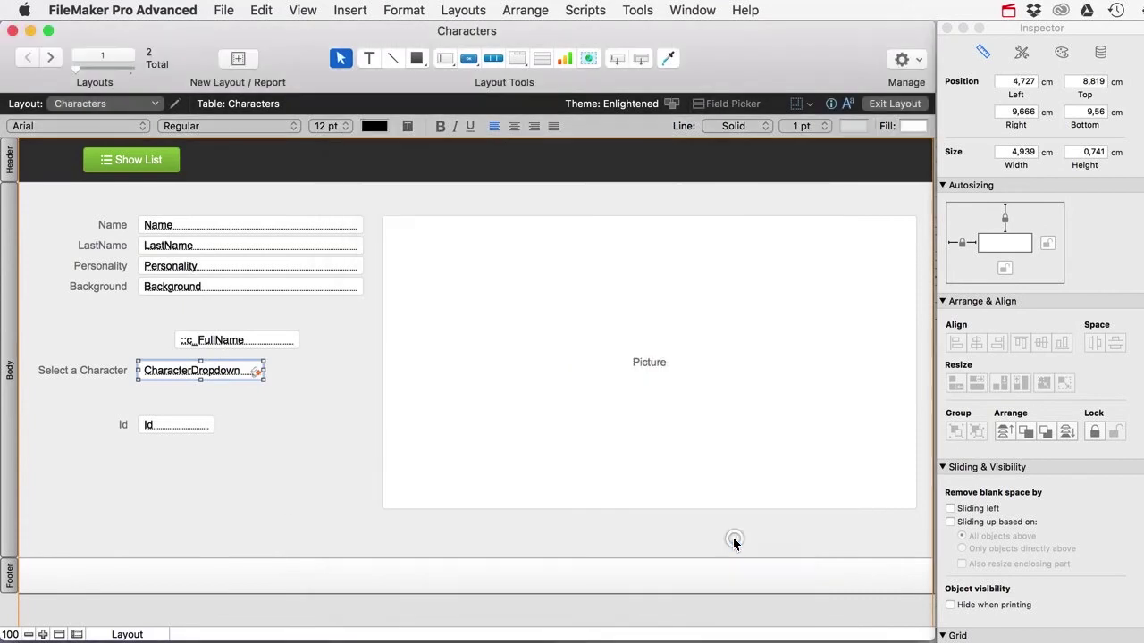
# - Return to Browse mode and test the character dropdown by choosing the third character in its list
pyautogui.click(898, 104)
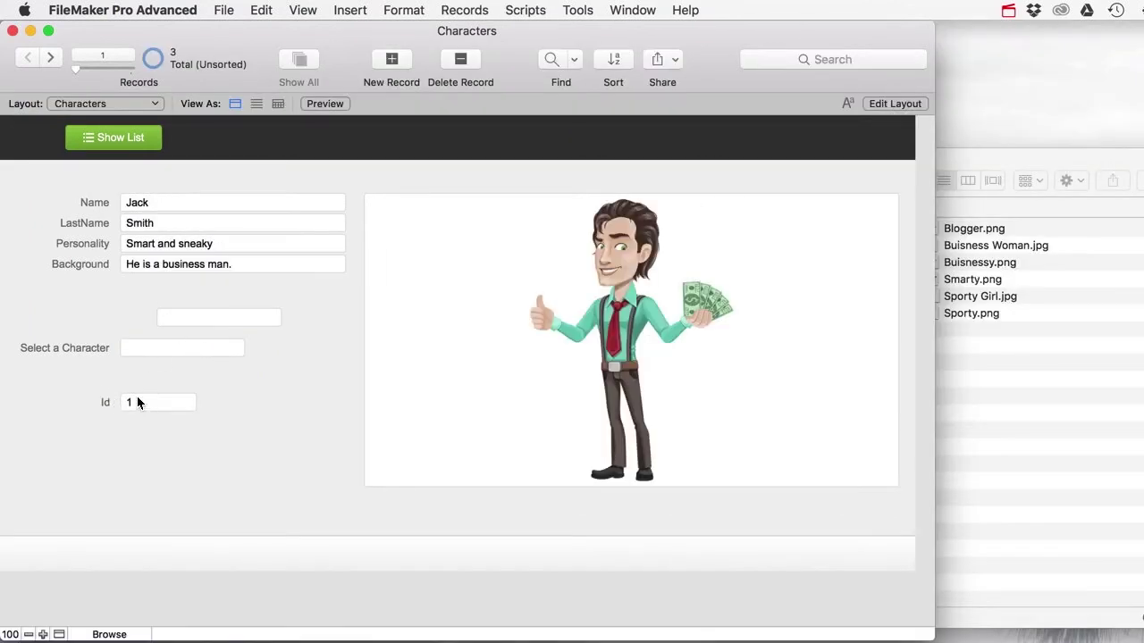
pyautogui.click(152, 347)
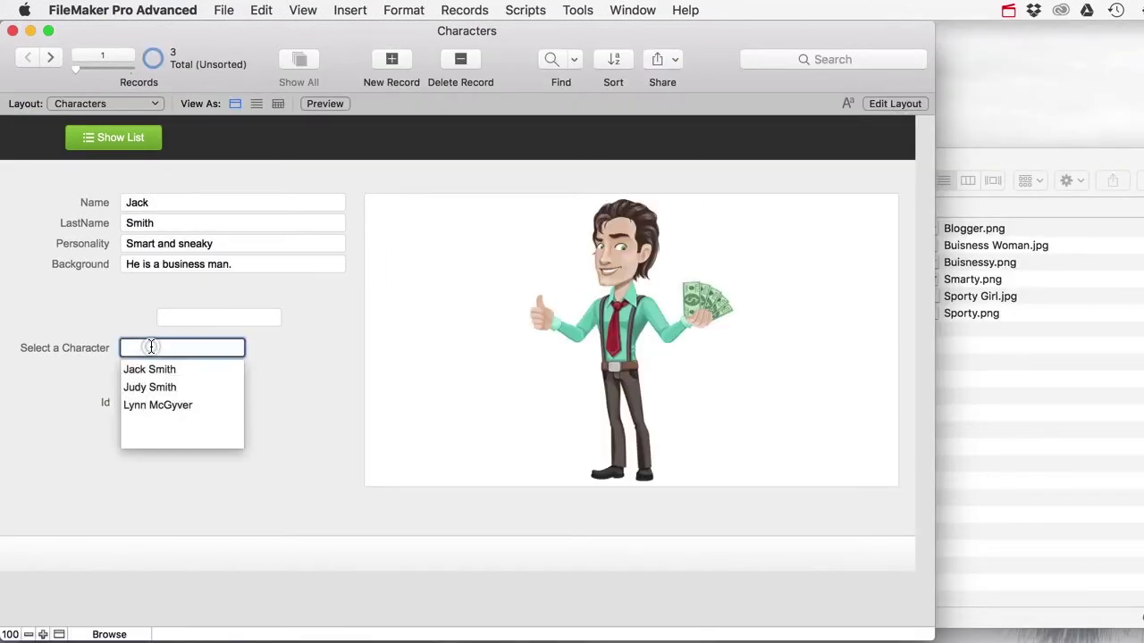
pyautogui.click(155, 407)
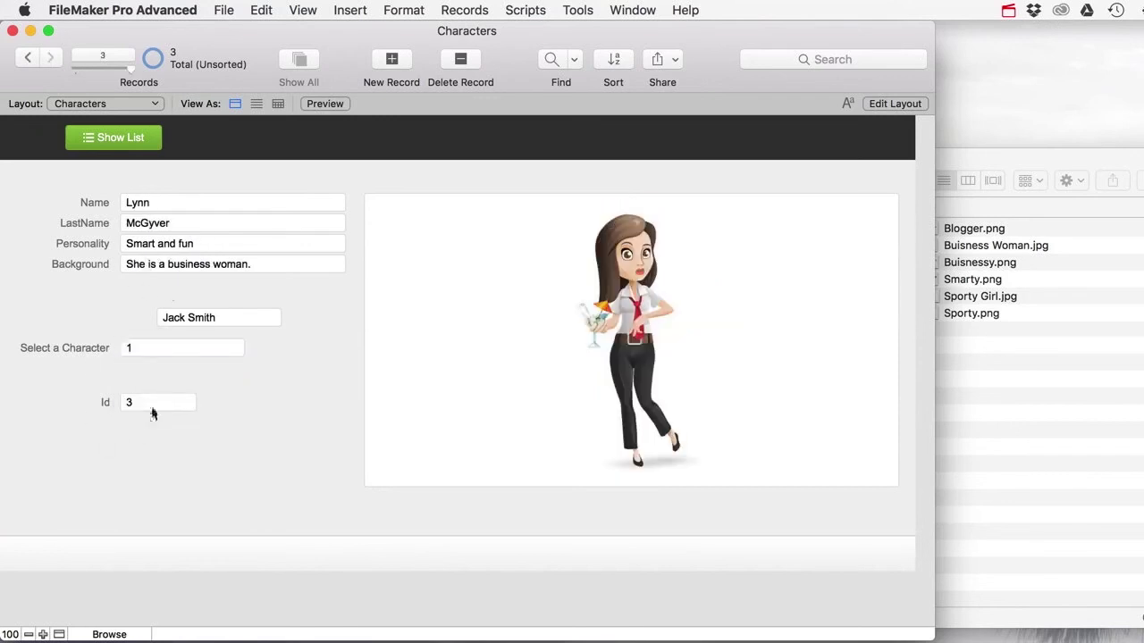
# - Delete the Id field and its label from the Characters layout
pyautogui.click(874, 104)
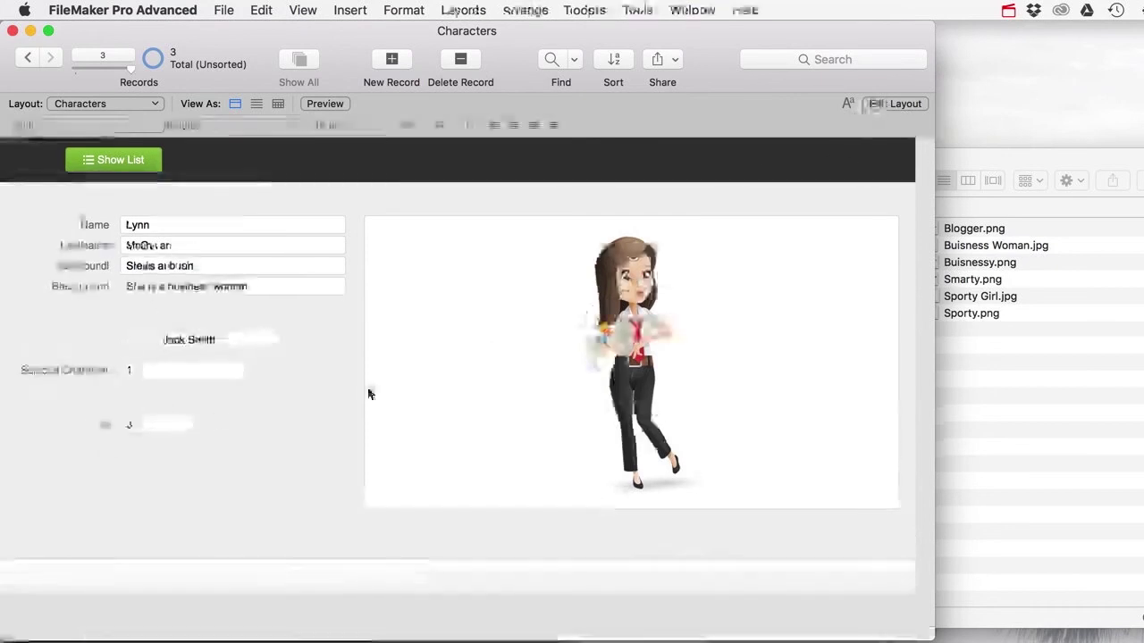
pyautogui.moveTo(233, 457); pyautogui.dragTo(72, 410)
pyautogui.press('Delete')
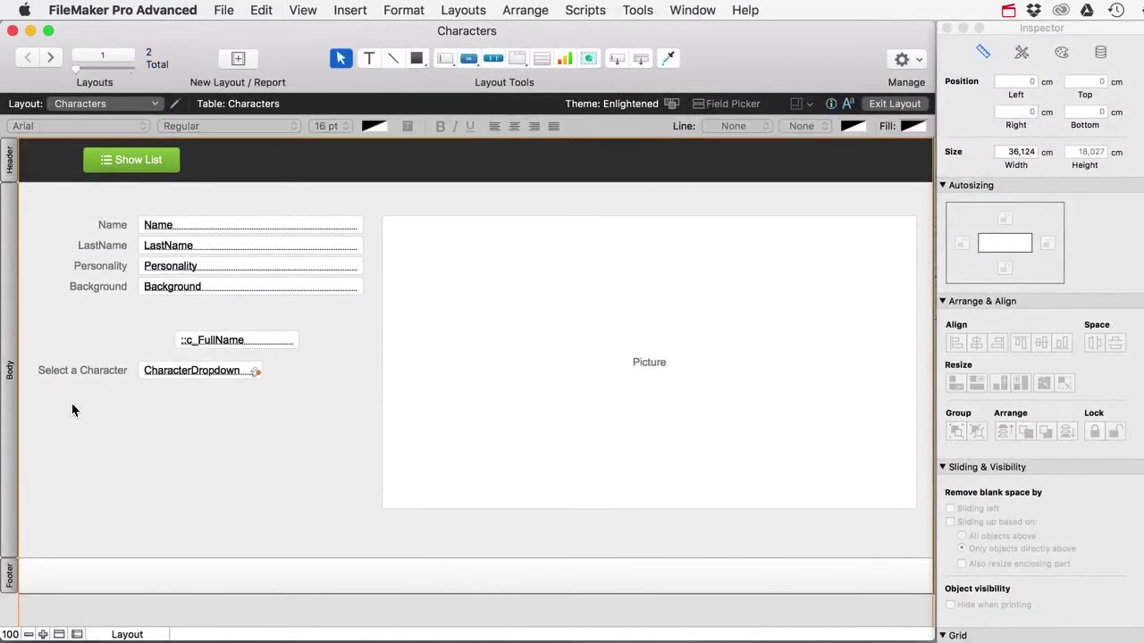
# - Align the bottom and left edges of the c_FullName and CharacterDropdown fields so they overlap, and leave Layout mode
pyautogui.moveTo(216, 401); pyautogui.dragTo(214, 333)
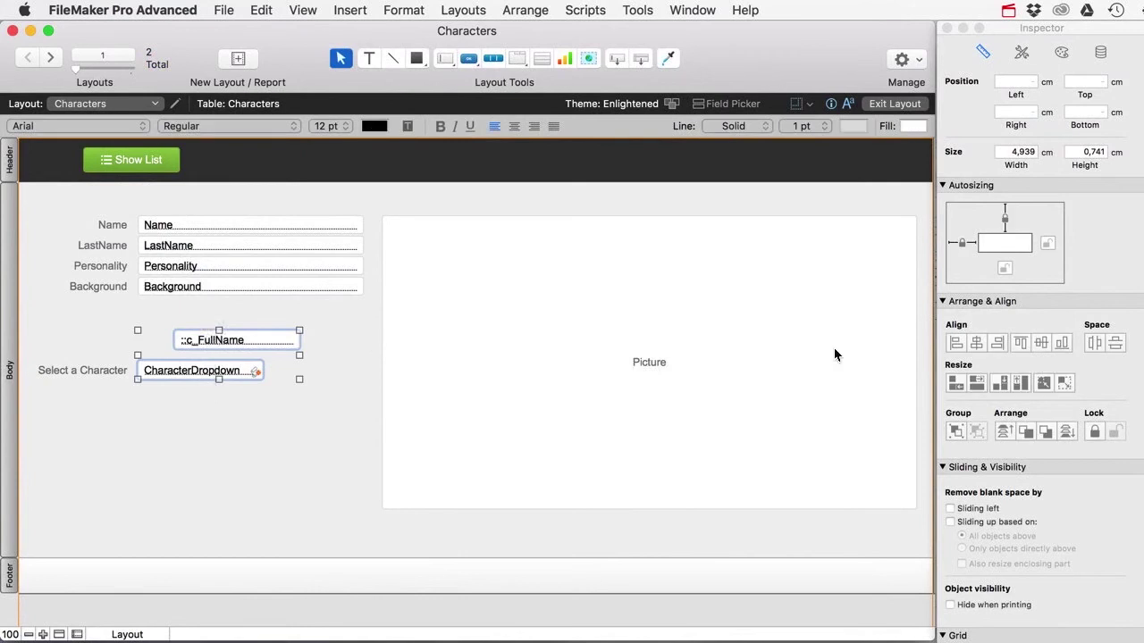
pyautogui.click(1062, 343)
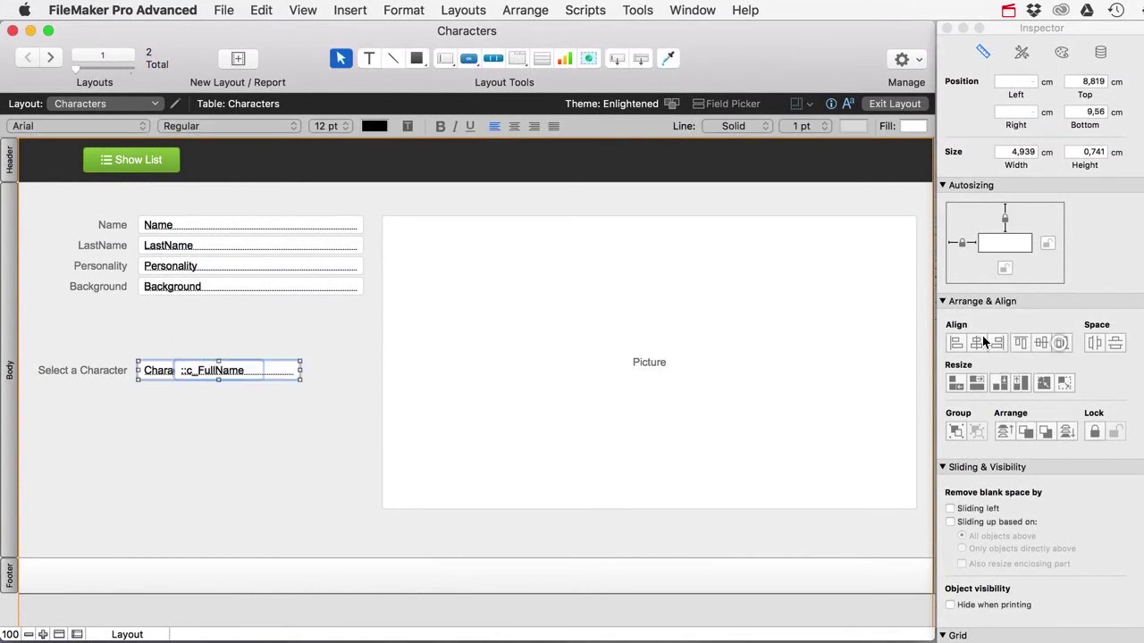
pyautogui.click(955, 343)
pyautogui.click(871, 105)
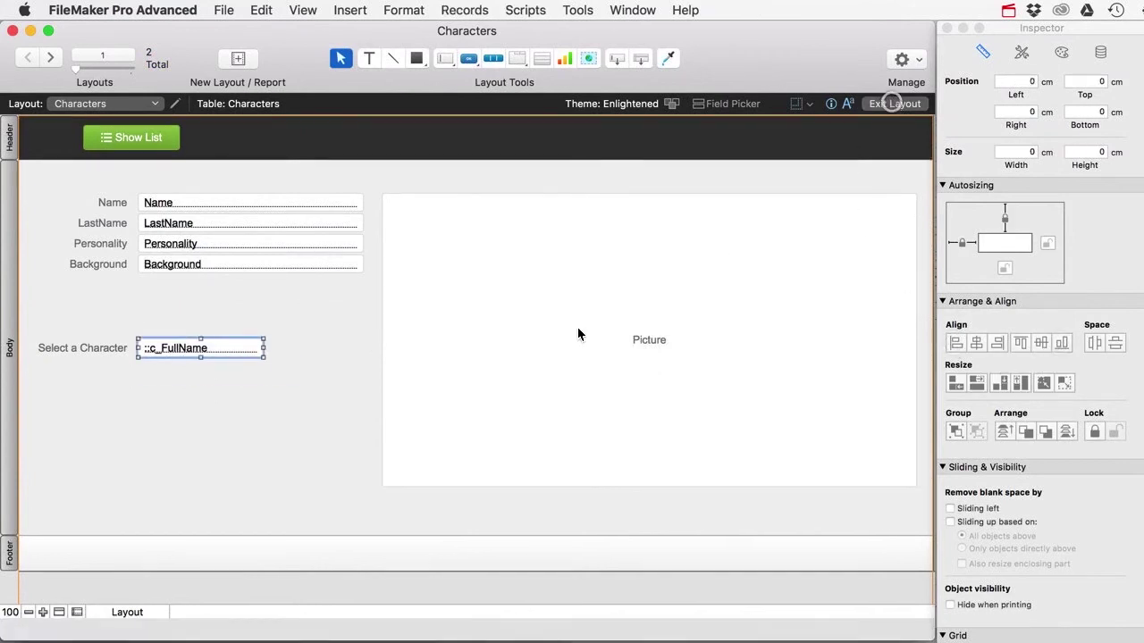
# - Test the overlapped dropdown on the Characters layout by choosing the second character in its list
pyautogui.click(178, 351)
pyautogui.click(167, 385)
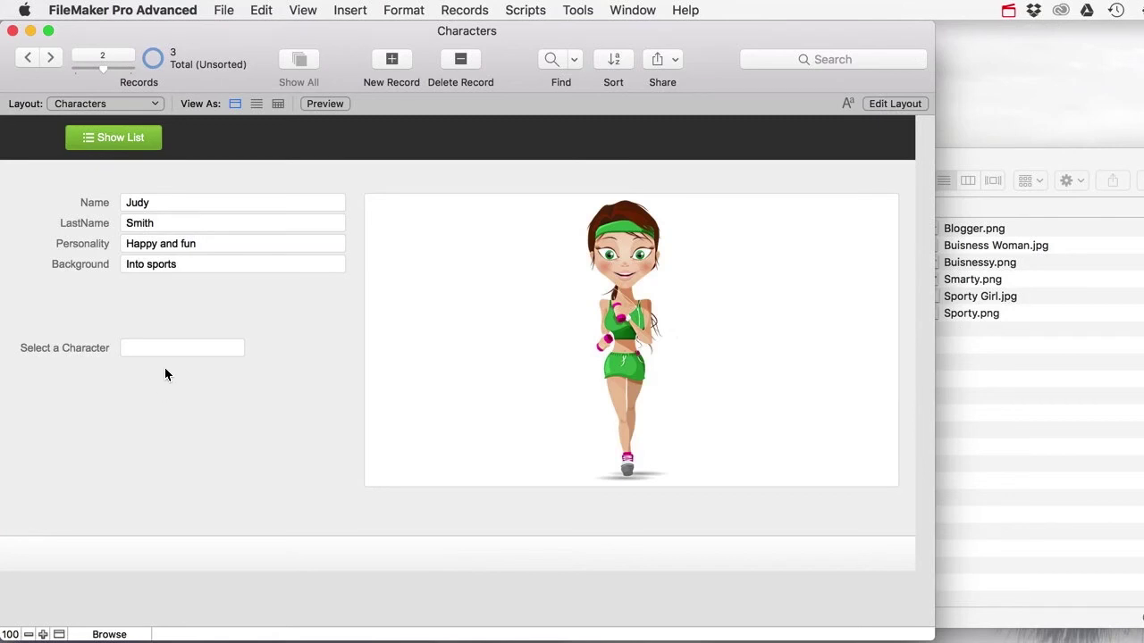
# - Add the CharacterDropdown field without a label to the body of the ListCharacters layout, beside the Background field
pyautogui.click(119, 139)
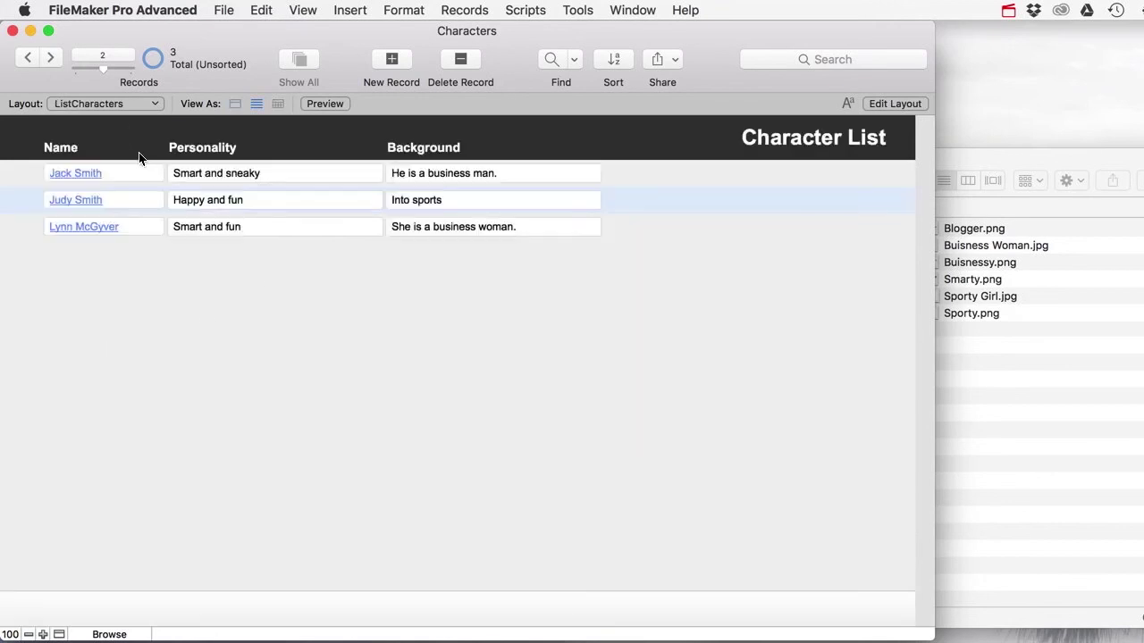
pyautogui.click(891, 105)
pyautogui.moveTo(617, 59); pyautogui.dragTo(672, 194)
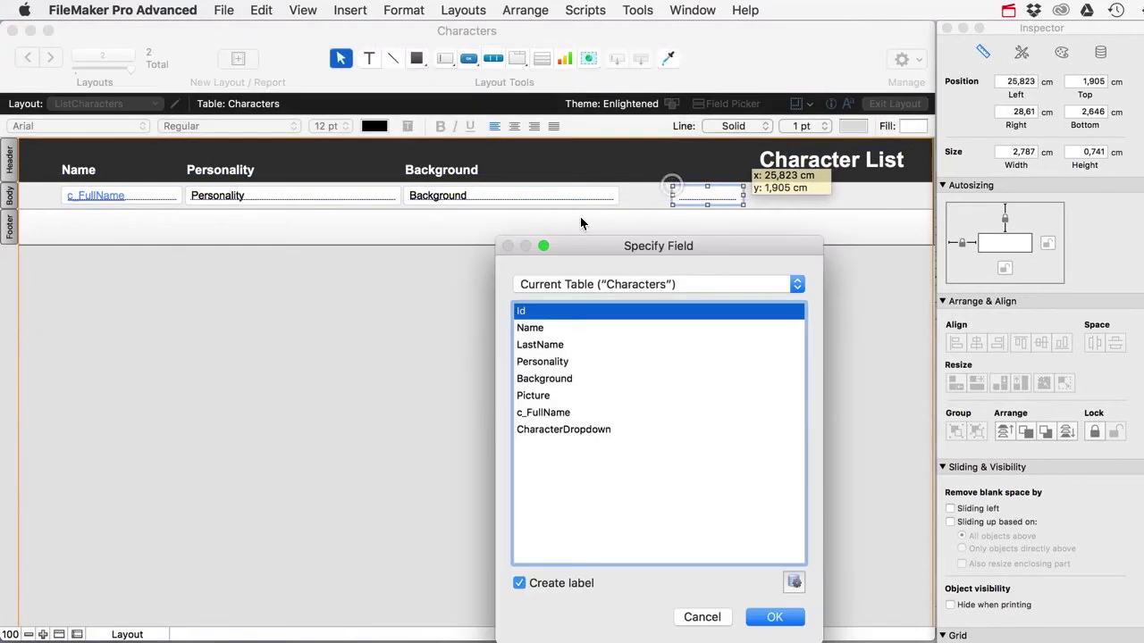
pyautogui.click(543, 428)
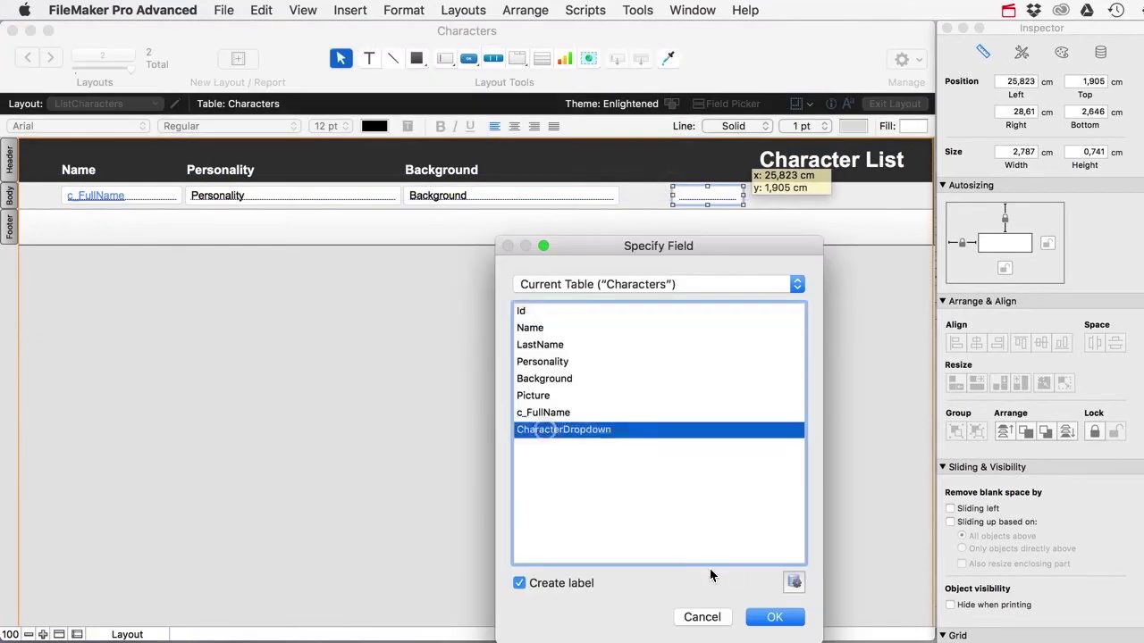
pyautogui.click(539, 586)
pyautogui.click(773, 616)
pyautogui.click(904, 103)
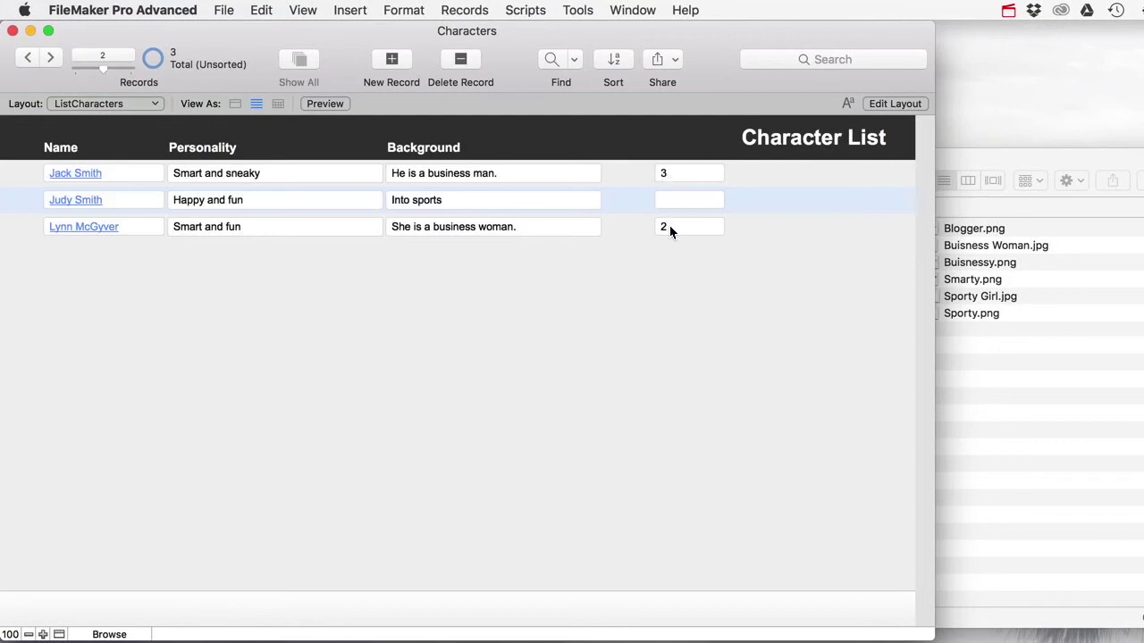
# - Open the second character's record, choose the first character in the dropdown, and compare the stored dropdown values in the list
pyautogui.click(57, 197)
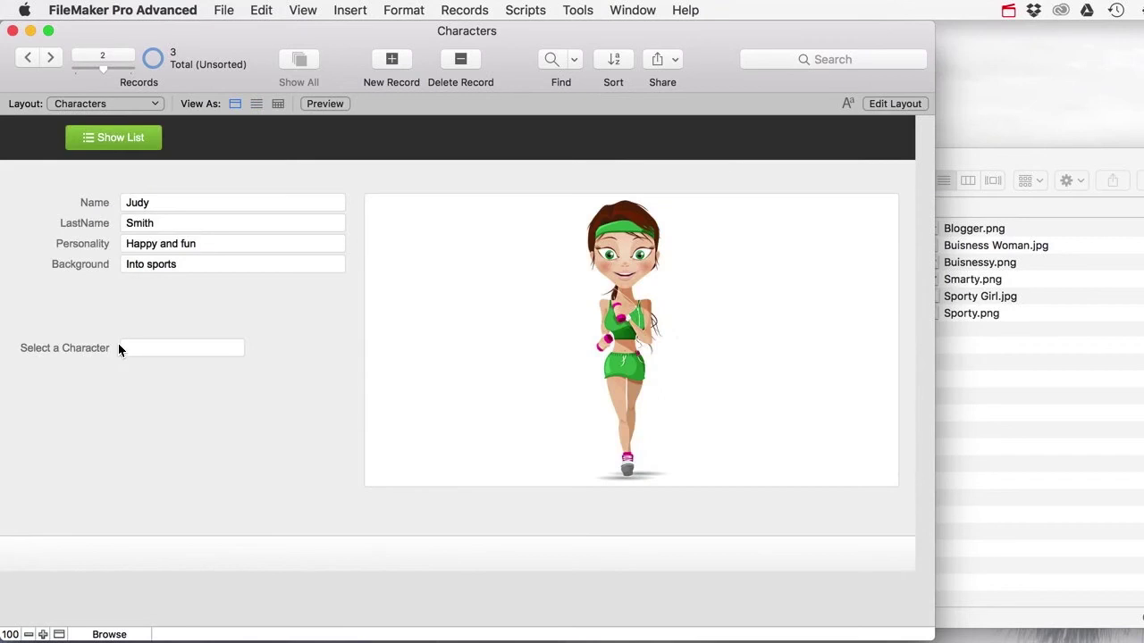
pyautogui.click(143, 349)
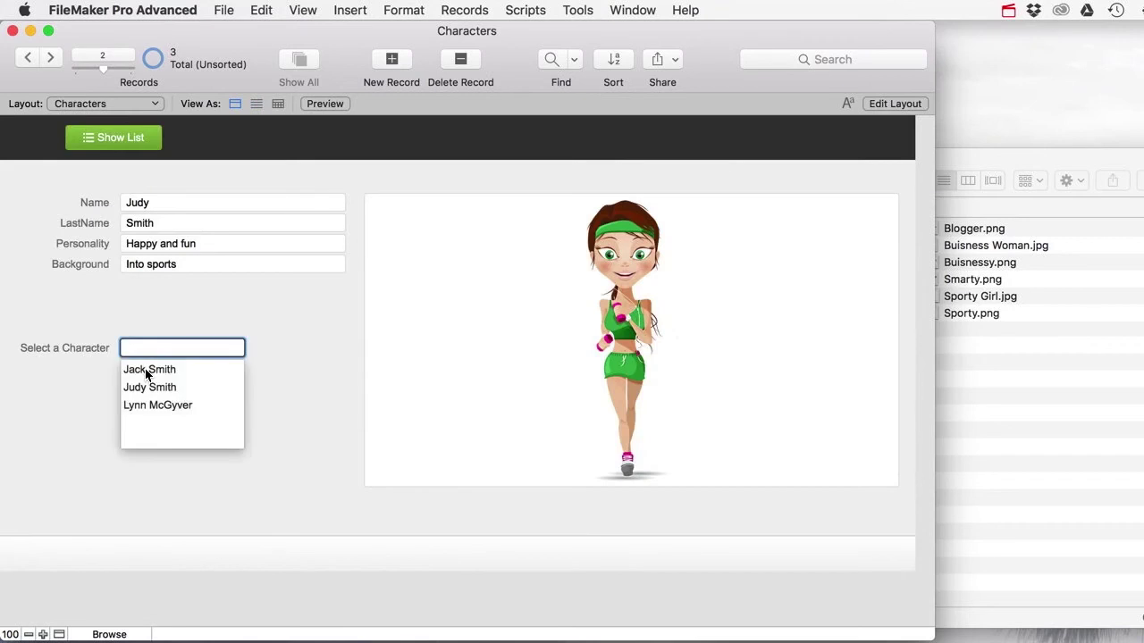
pyautogui.click(146, 372)
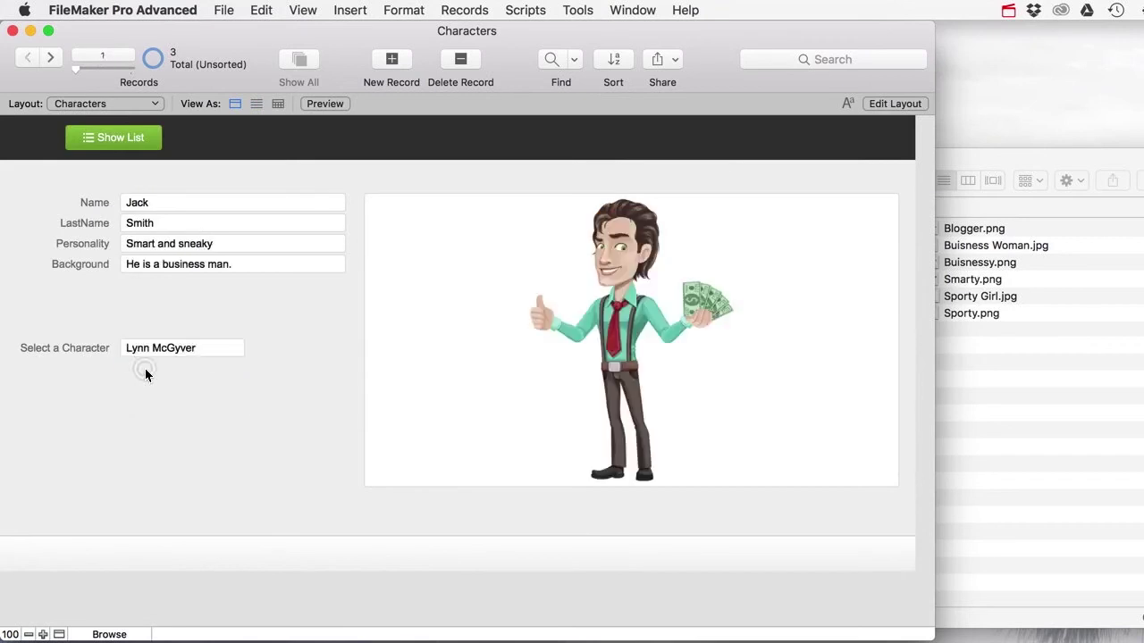
pyautogui.click(115, 137)
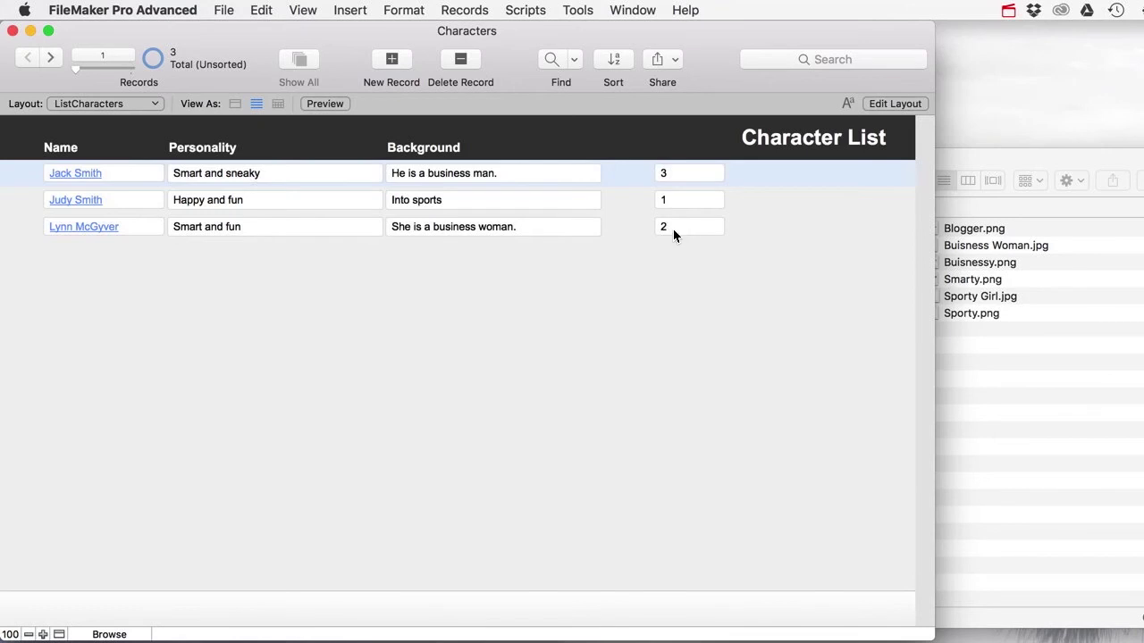
# - Turn on global storage for the CharacterDropdown field, accepting the loss of its existing data
pyautogui.press('super+shift+d')
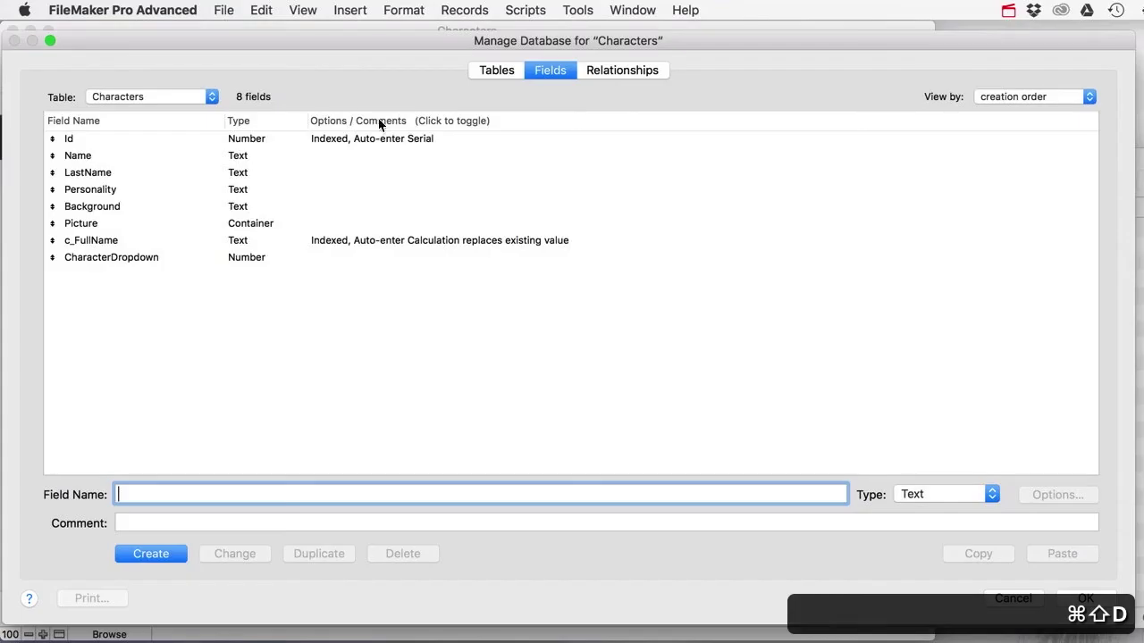
pyautogui.doubleClick(112, 257)
pyautogui.click(715, 135)
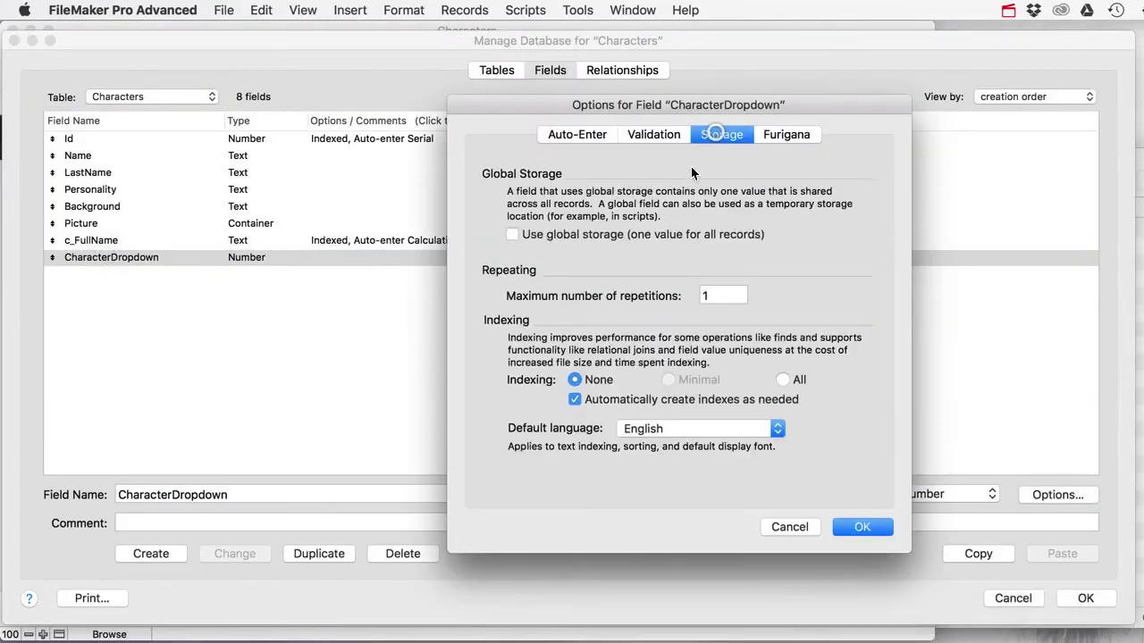
pyautogui.click(545, 236)
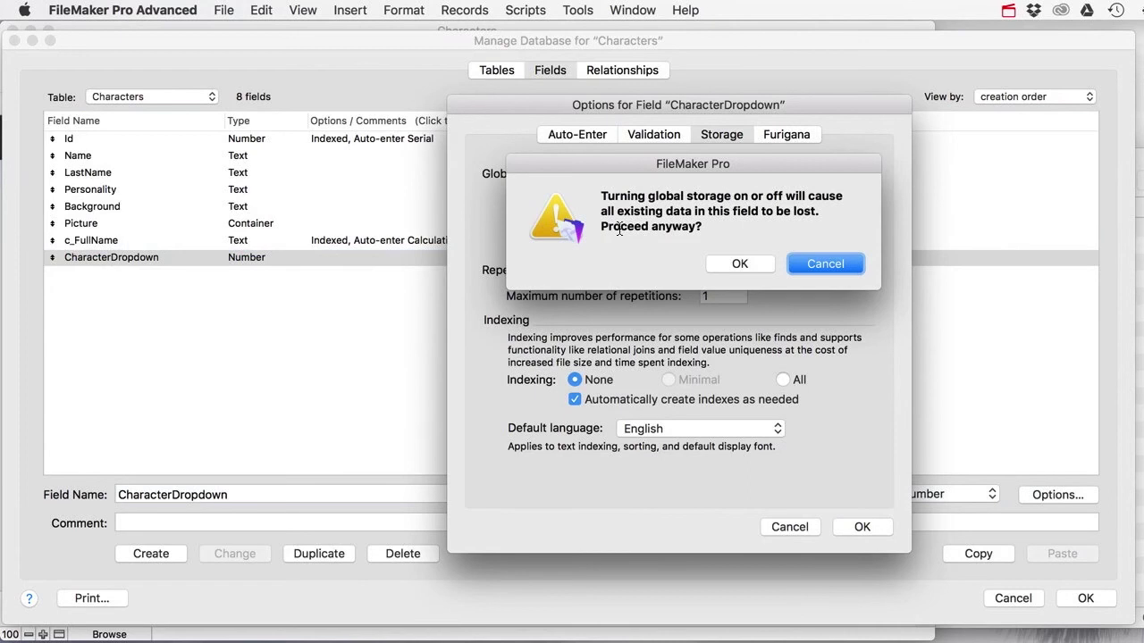
pyautogui.click(740, 264)
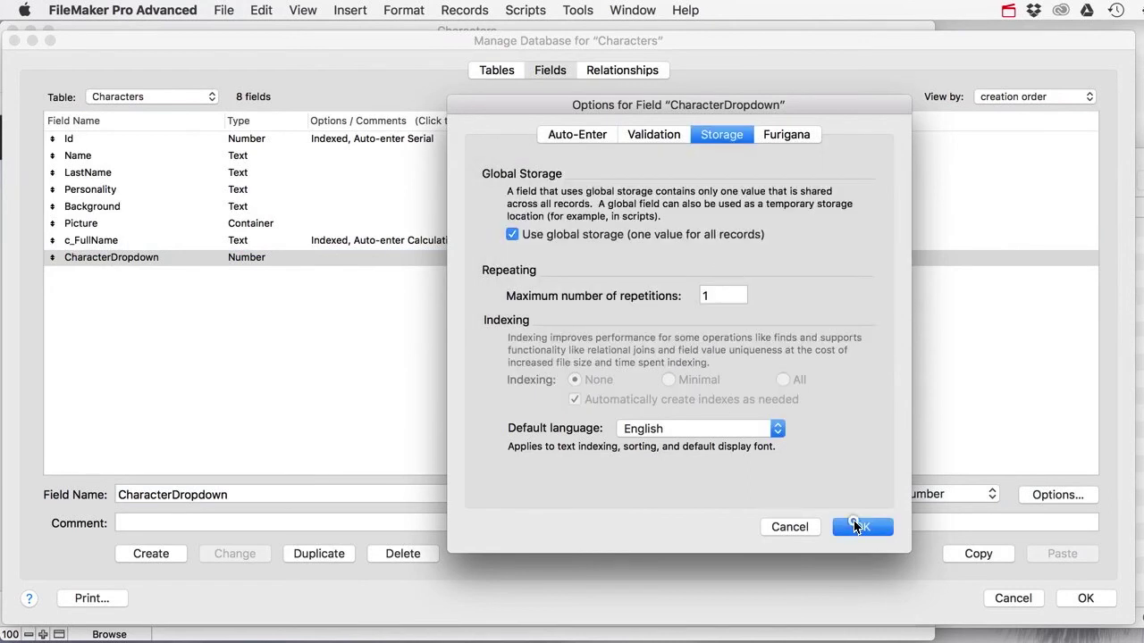
pyautogui.click(853, 527)
pyautogui.click(1085, 598)
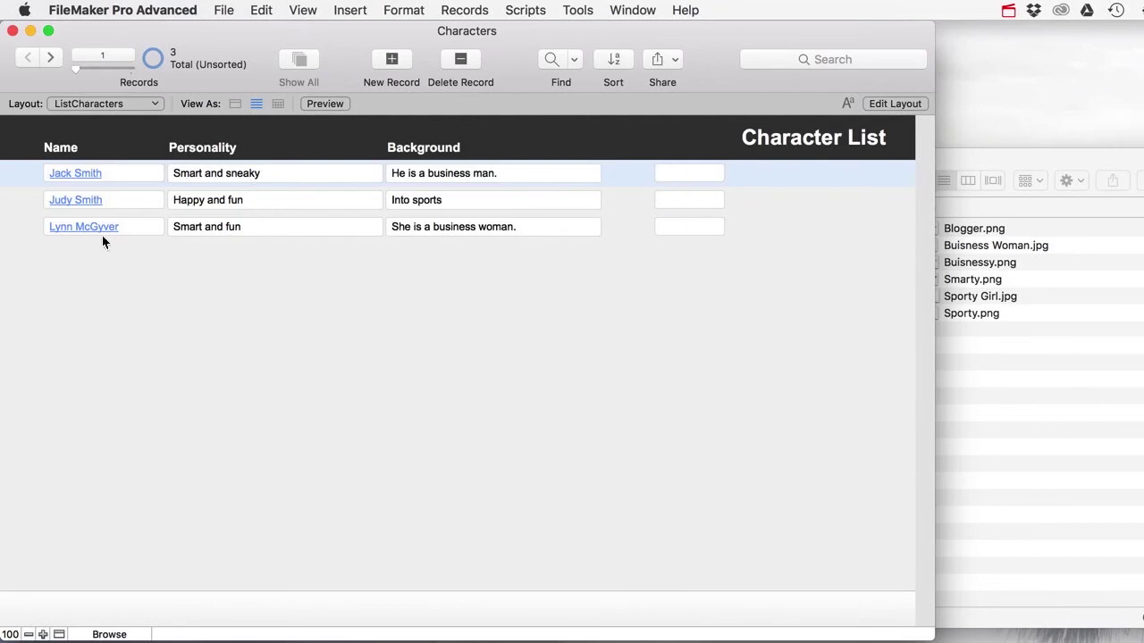
# - Open the third character's record, choose the first character in the dropdown, and check the shared dropdown value in the list
pyautogui.click(63, 228)
pyautogui.click(134, 350)
pyautogui.click(151, 370)
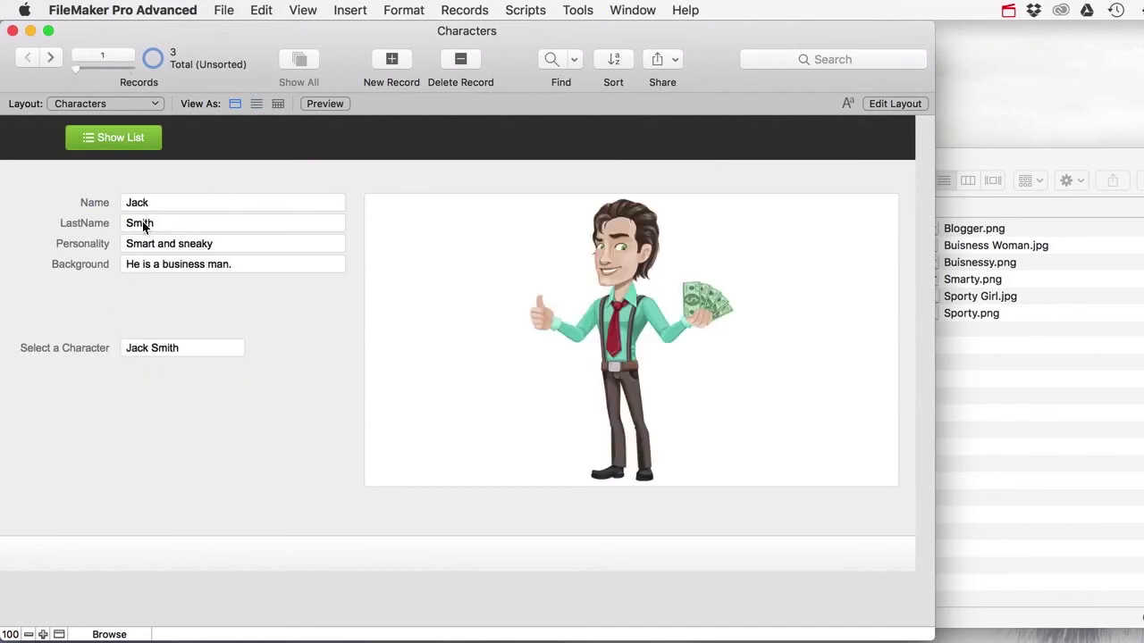
pyautogui.click(126, 137)
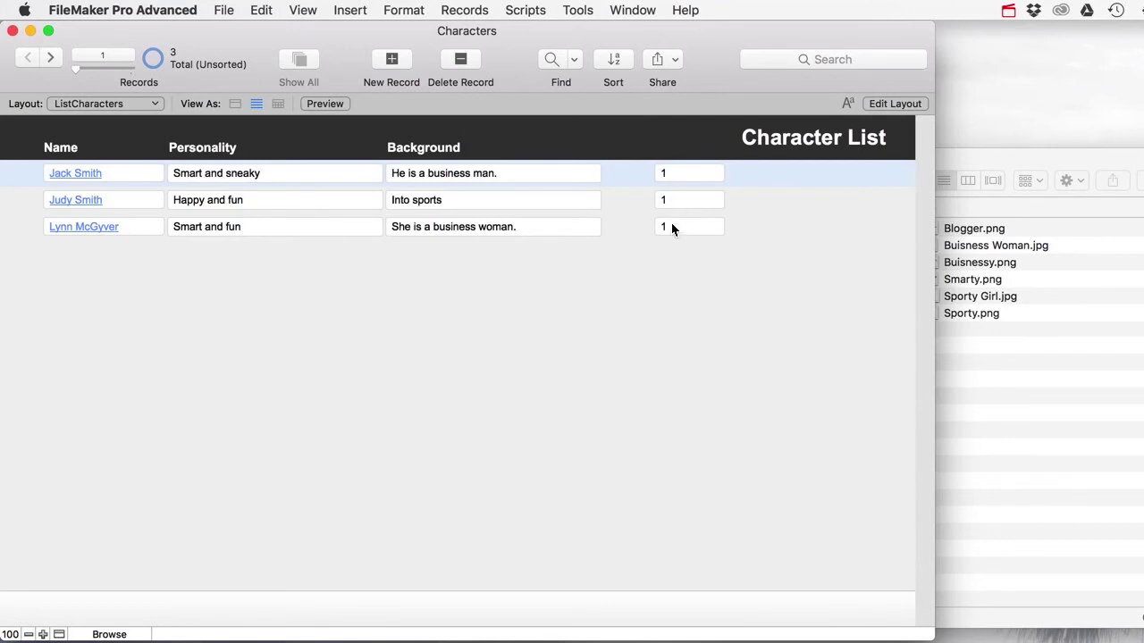
# - Review the Go To Character Record script in the Script Workspace and delete its Set Variable step for $CharacterId
pyautogui.click(525, 10)
pyautogui.click(563, 31)
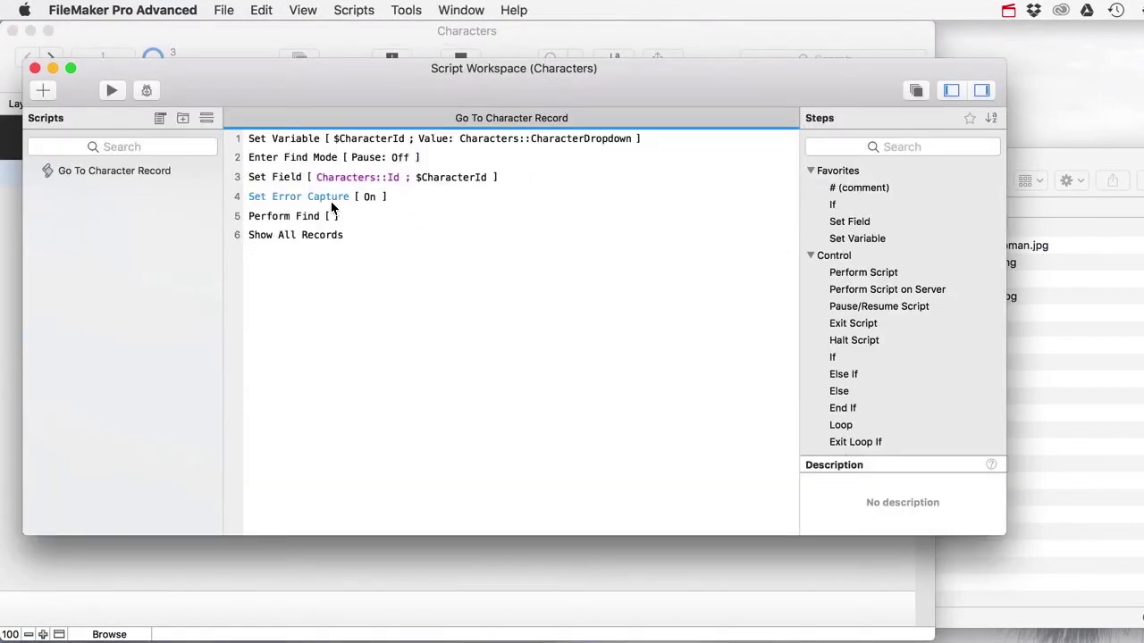
pyautogui.click(274, 141)
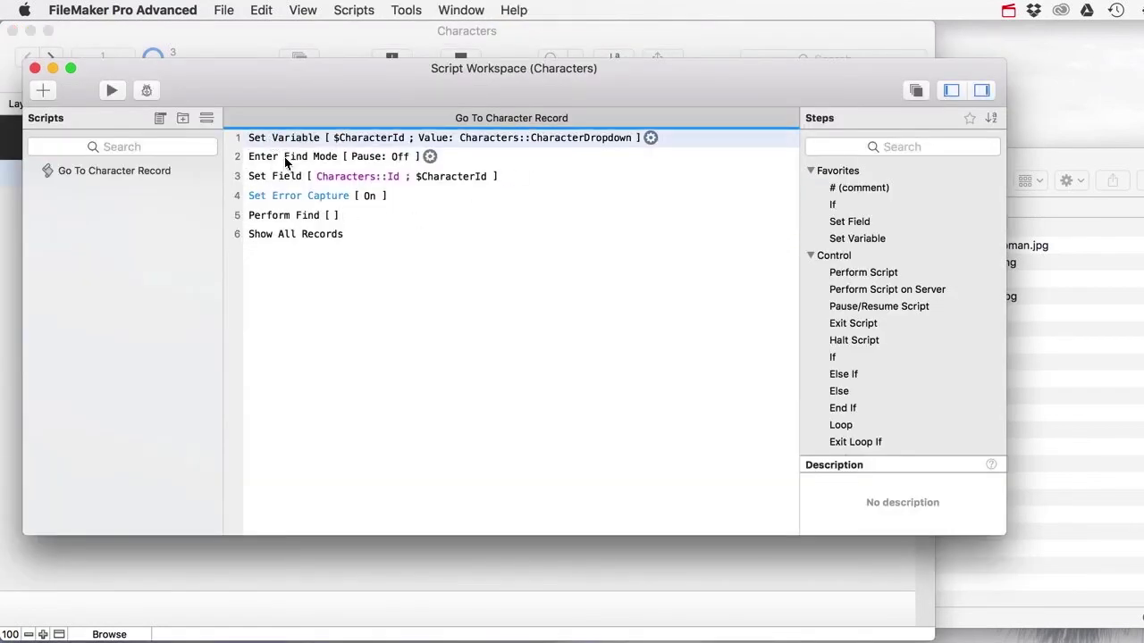
pyautogui.click(278, 181)
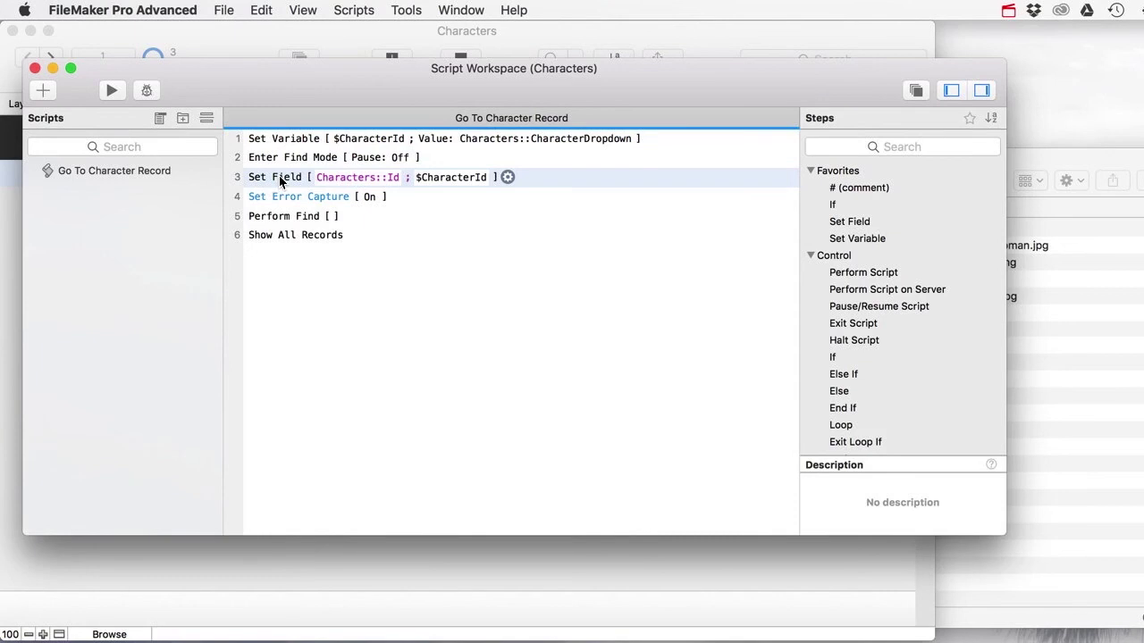
pyautogui.click(286, 145)
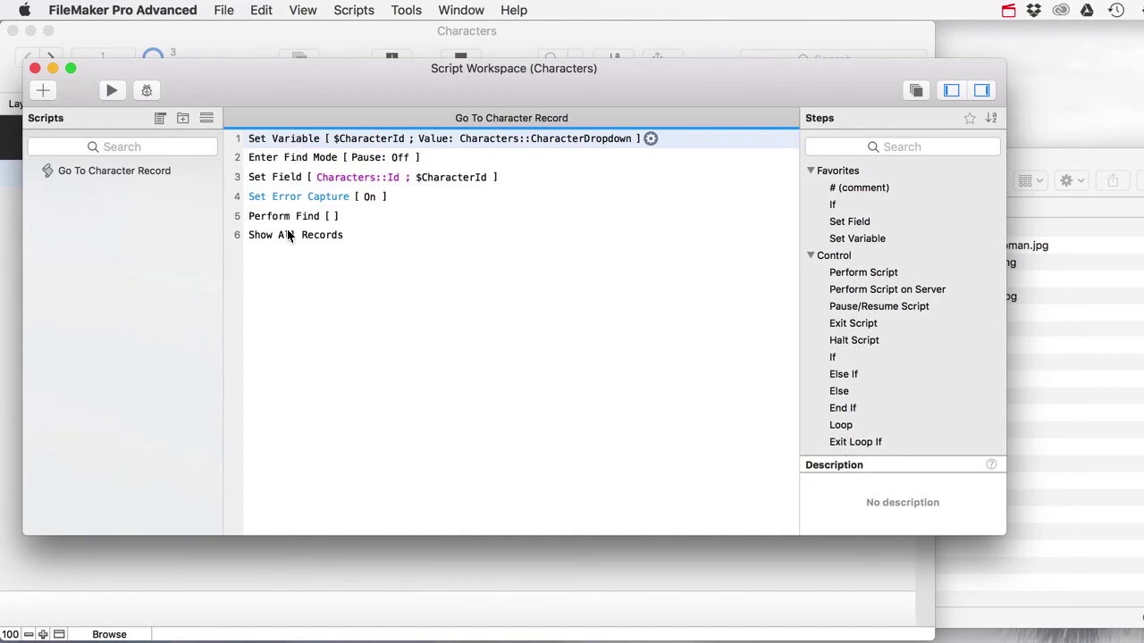
pyautogui.click(274, 159)
pyautogui.click(276, 183)
pyautogui.click(279, 141)
pyautogui.press('BackSpace')
# - Replace the Set Field step's calculation with Characters::CharacterDropdown, then save the script and close the Script Workspace
pyautogui.click(277, 159)
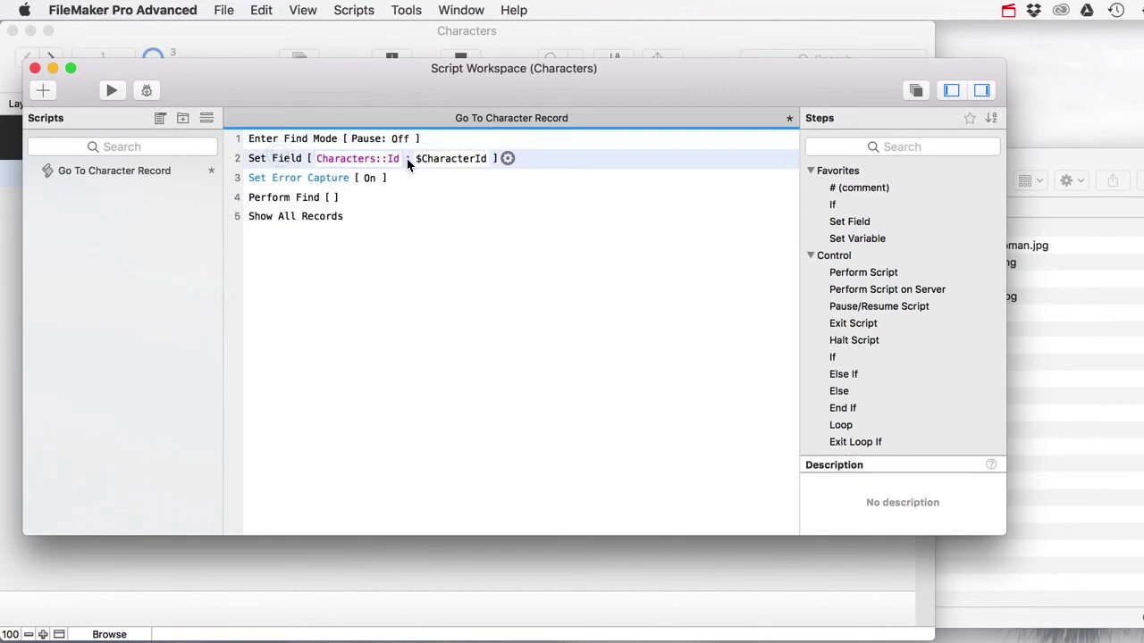
pyautogui.click(467, 163)
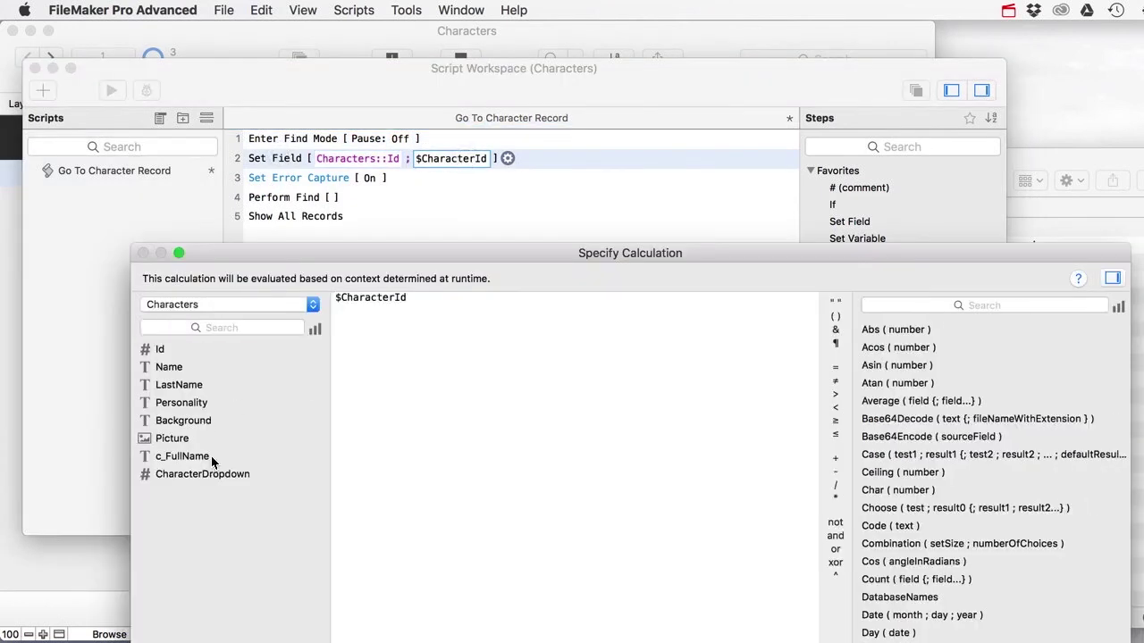
pyautogui.moveTo(451, 305); pyautogui.dragTo(299, 296)
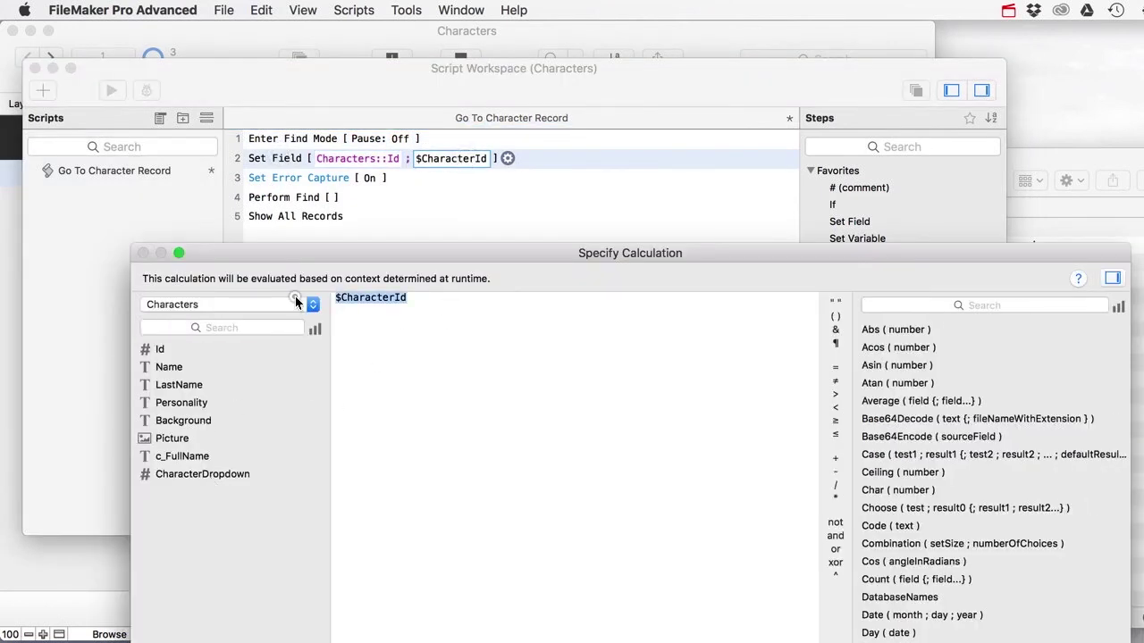
pyautogui.doubleClick(179, 480)
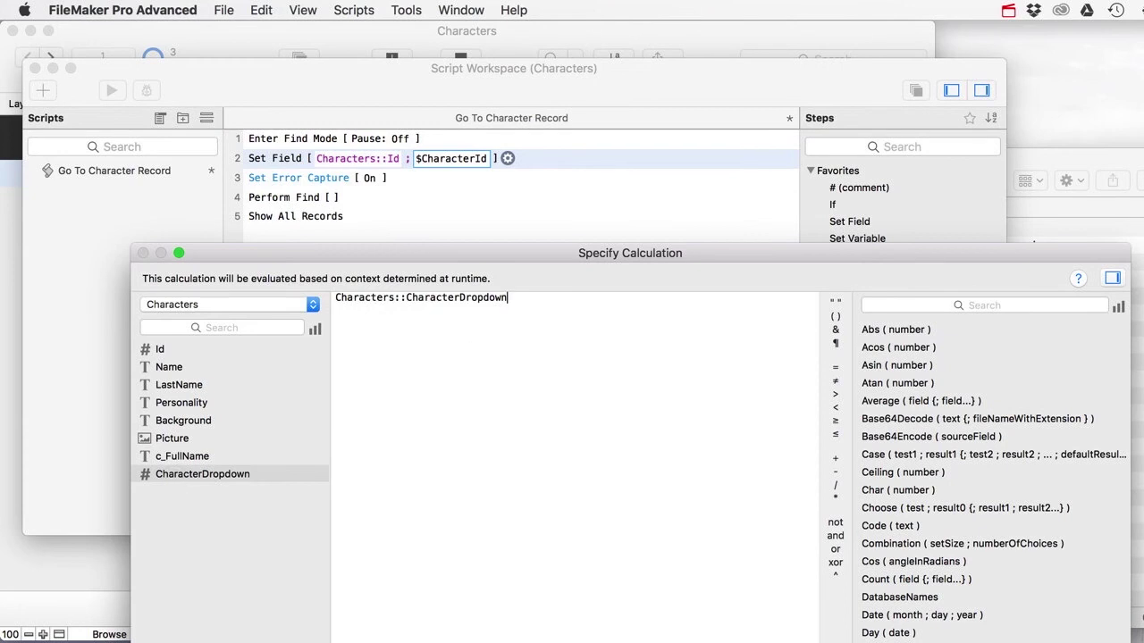
pyautogui.moveTo(1129, 642); pyautogui.dragTo(956, 600)
pyautogui.moveTo(514, 257); pyautogui.dragTo(511, 136)
pyautogui.click(910, 516)
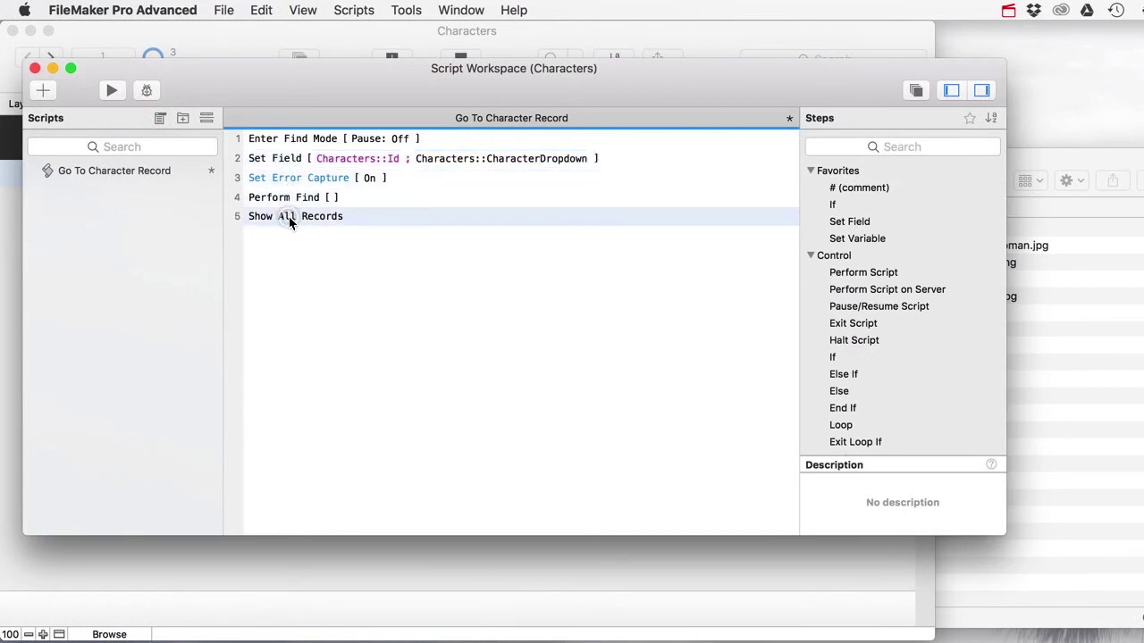
pyautogui.press('super+s')
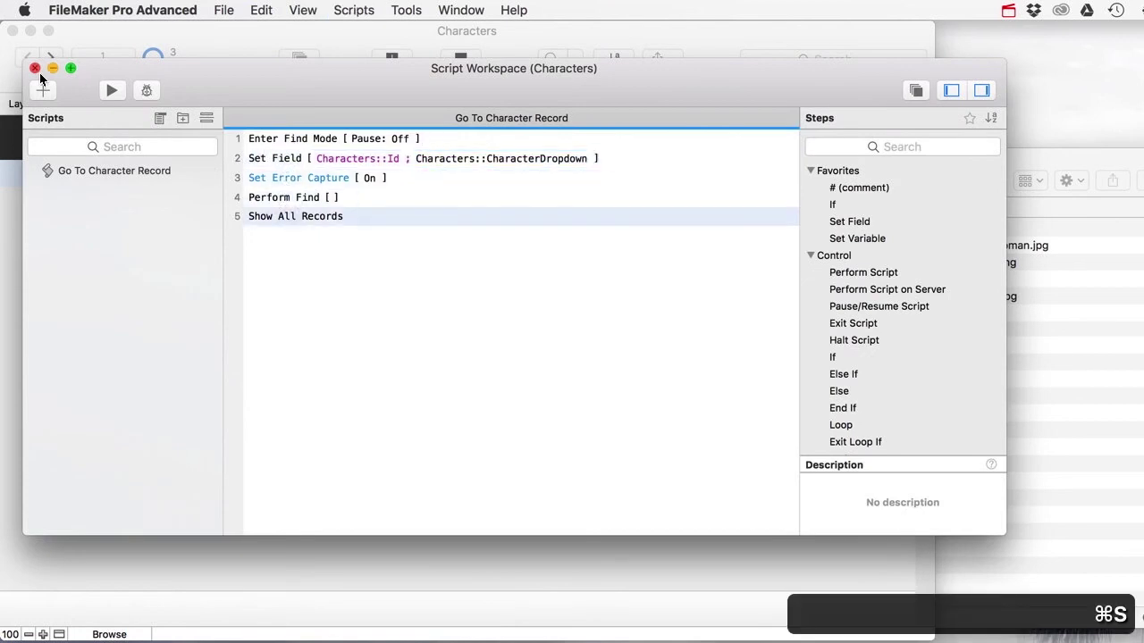
pyautogui.click(36, 69)
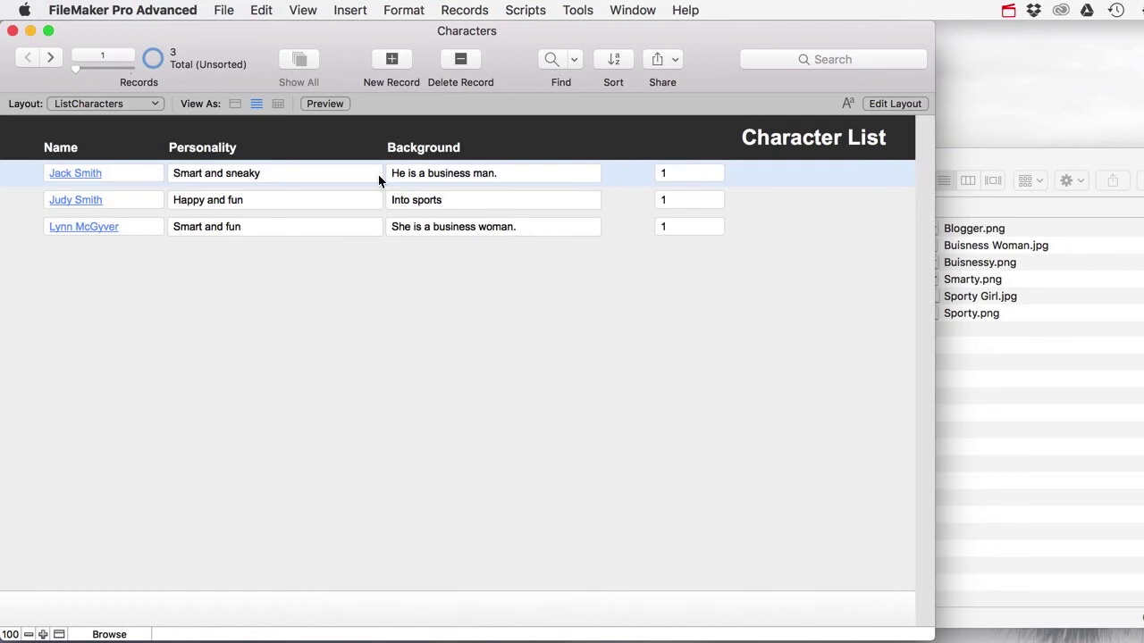
# - Test the dropdown from the first character's record by choosing the second character and then the third
pyautogui.click(77, 173)
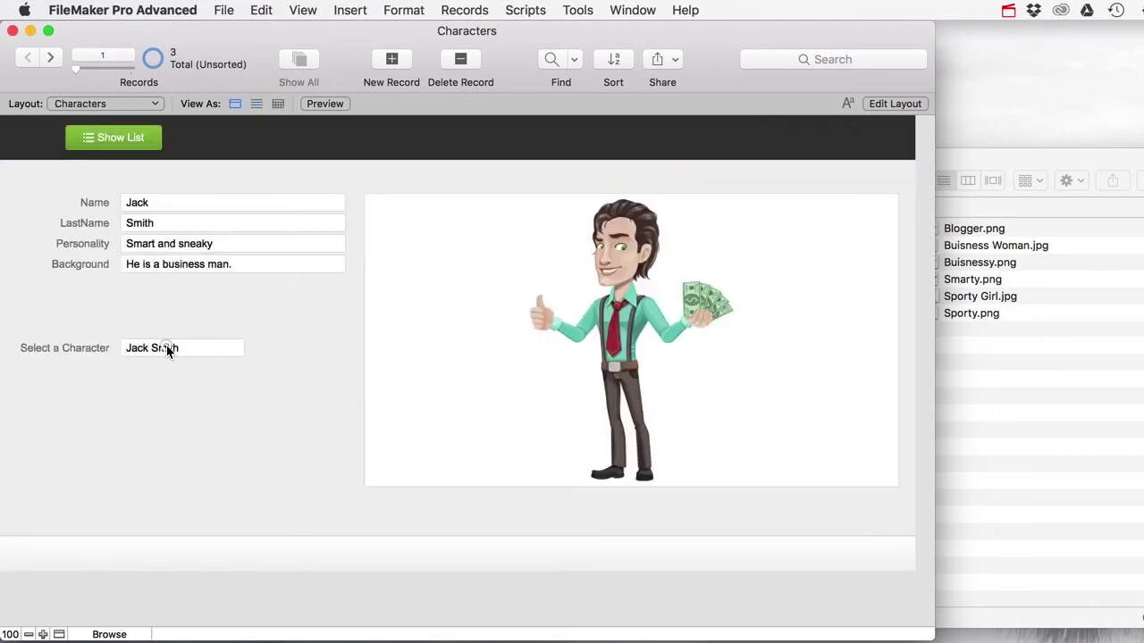
pyautogui.click(165, 350)
pyautogui.click(153, 390)
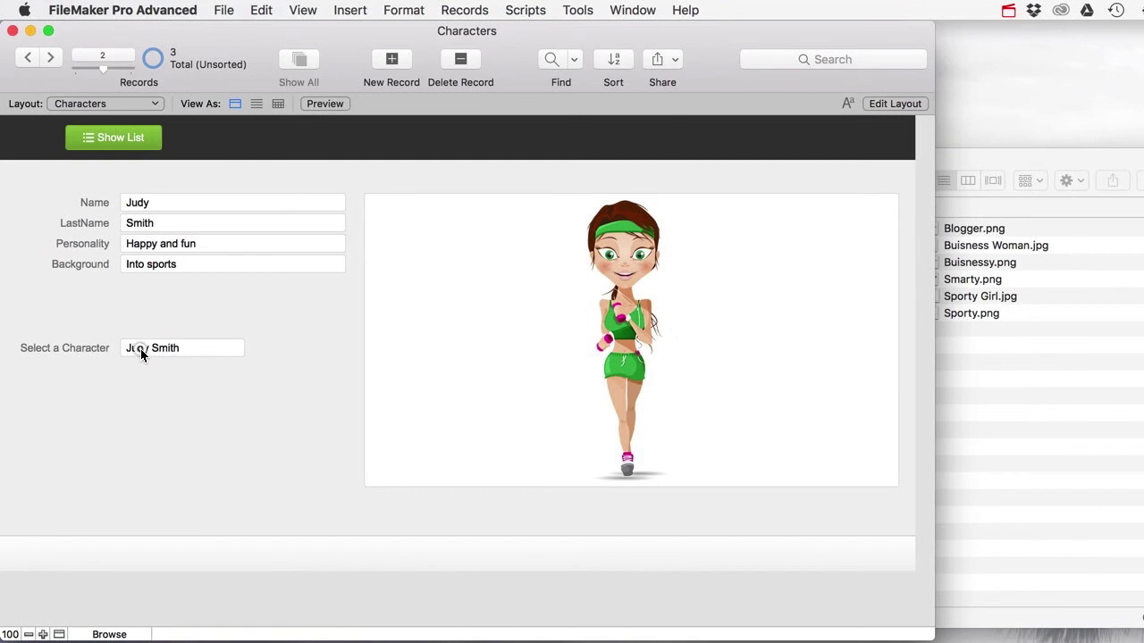
pyautogui.click(143, 352)
pyautogui.click(144, 403)
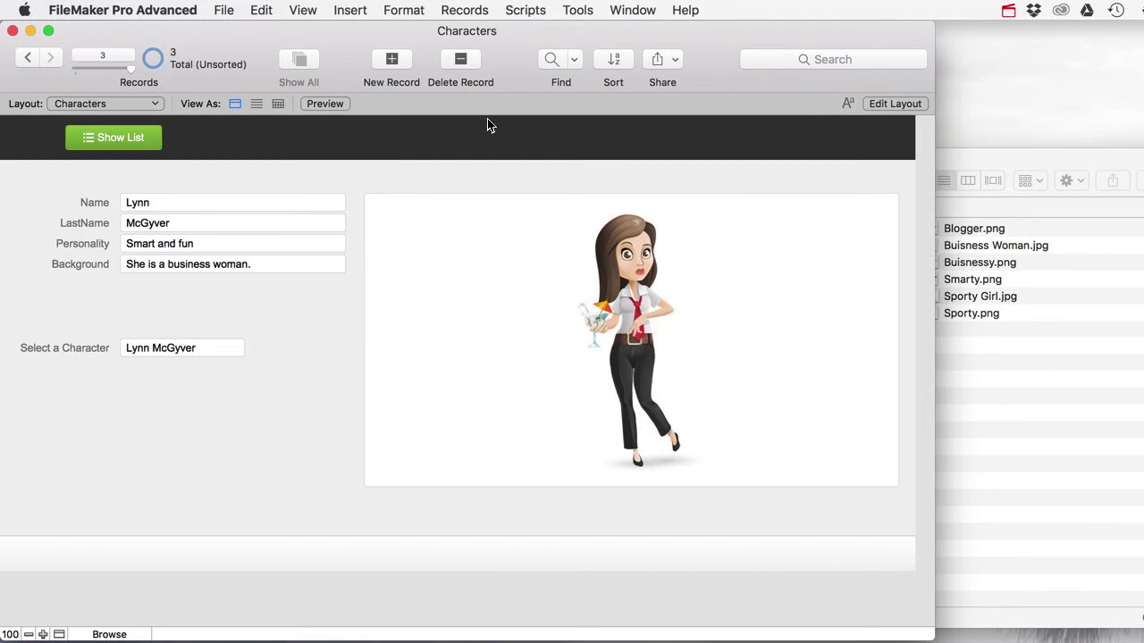
# - Move and widen the Characters_Dropdown table occurrence in the relationships graph, review its link to Characters, and accept the database changes
pyautogui.press('super+shift+d')
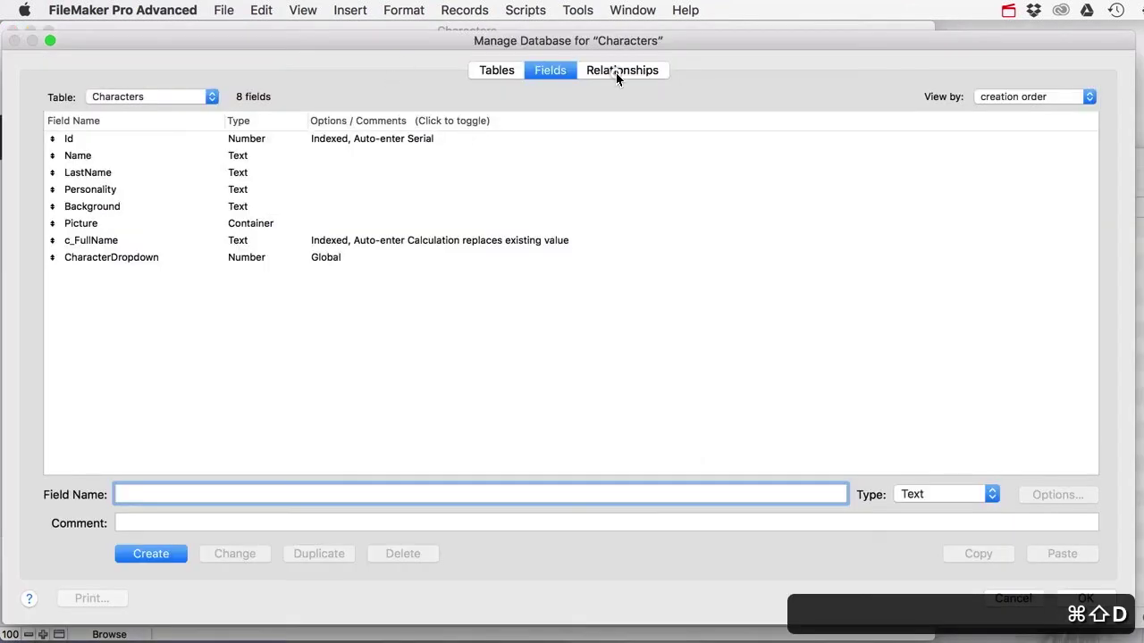
pyautogui.click(618, 73)
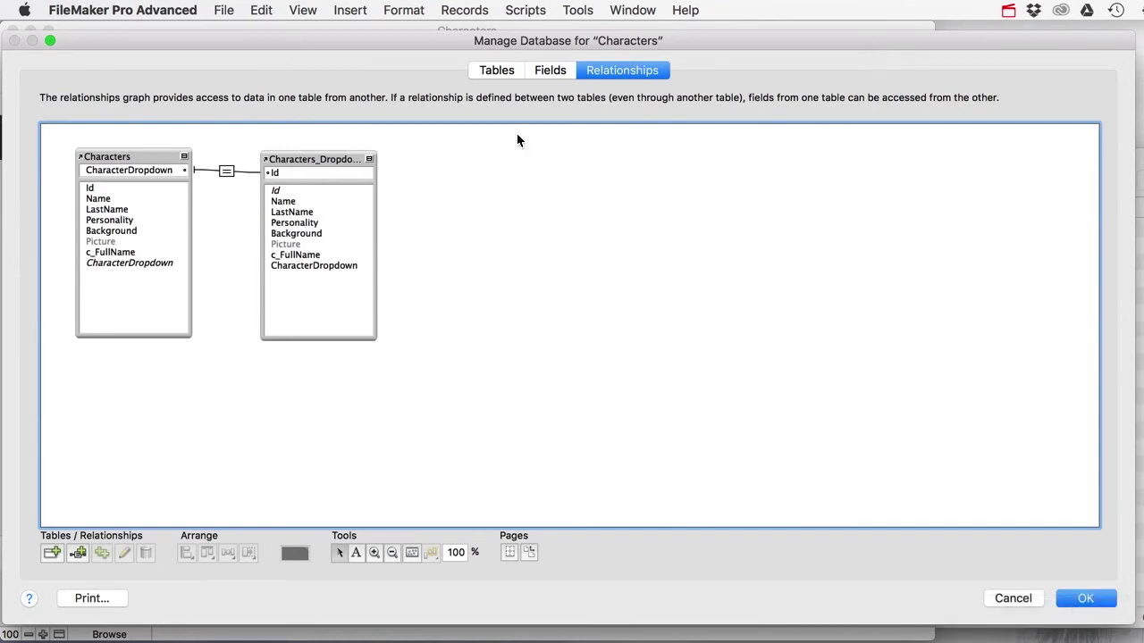
pyautogui.moveTo(291, 158); pyautogui.dragTo(313, 159)
pyautogui.moveTo(398, 181); pyautogui.dragTo(411, 182)
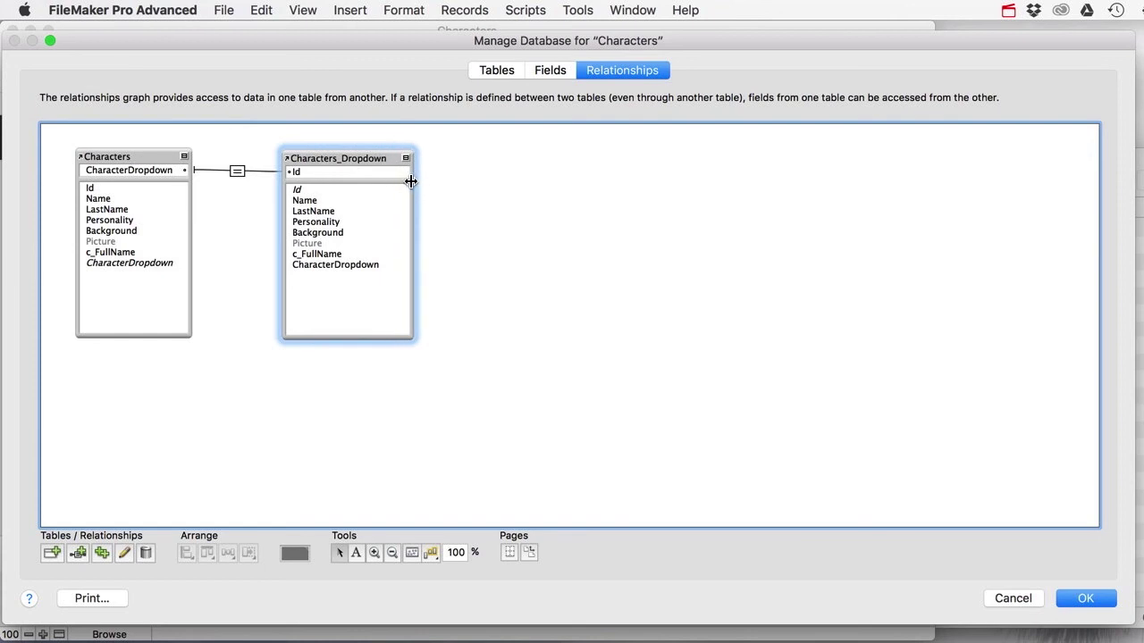
pyautogui.click(110, 157)
pyautogui.click(236, 171)
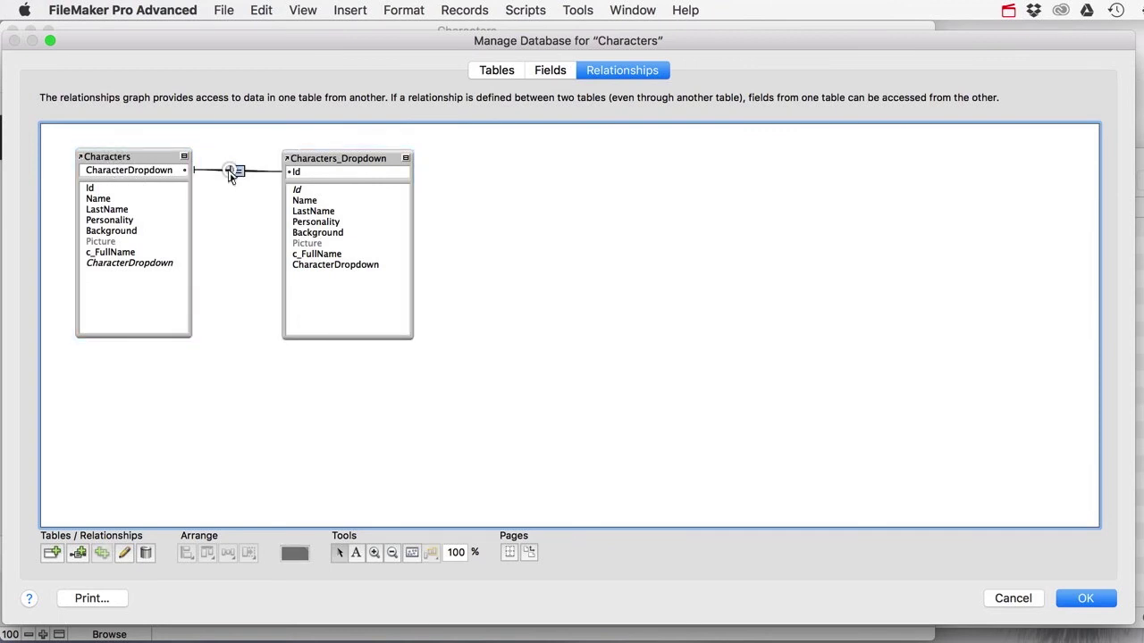
pyautogui.click(333, 157)
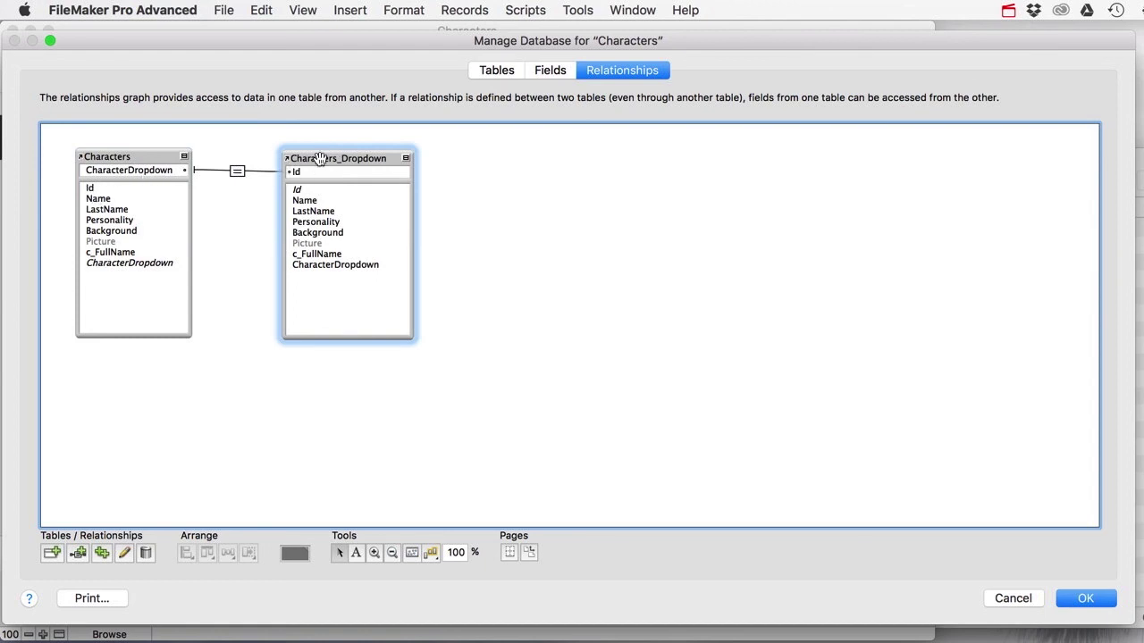
pyautogui.moveTo(349, 158); pyautogui.dragTo(354, 155)
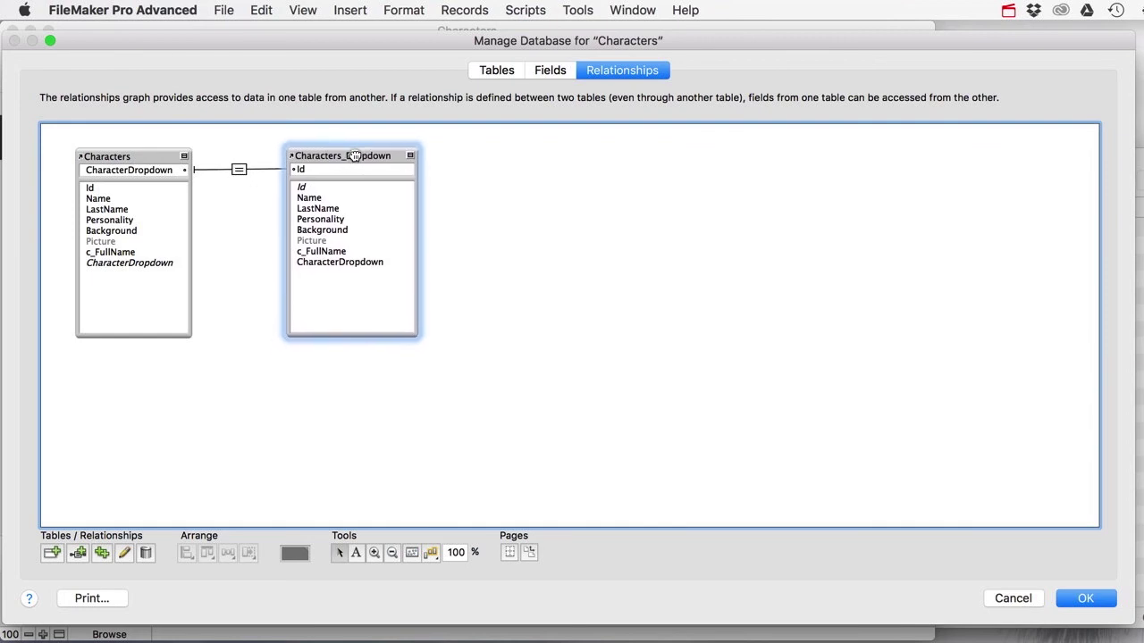
pyautogui.click(118, 170)
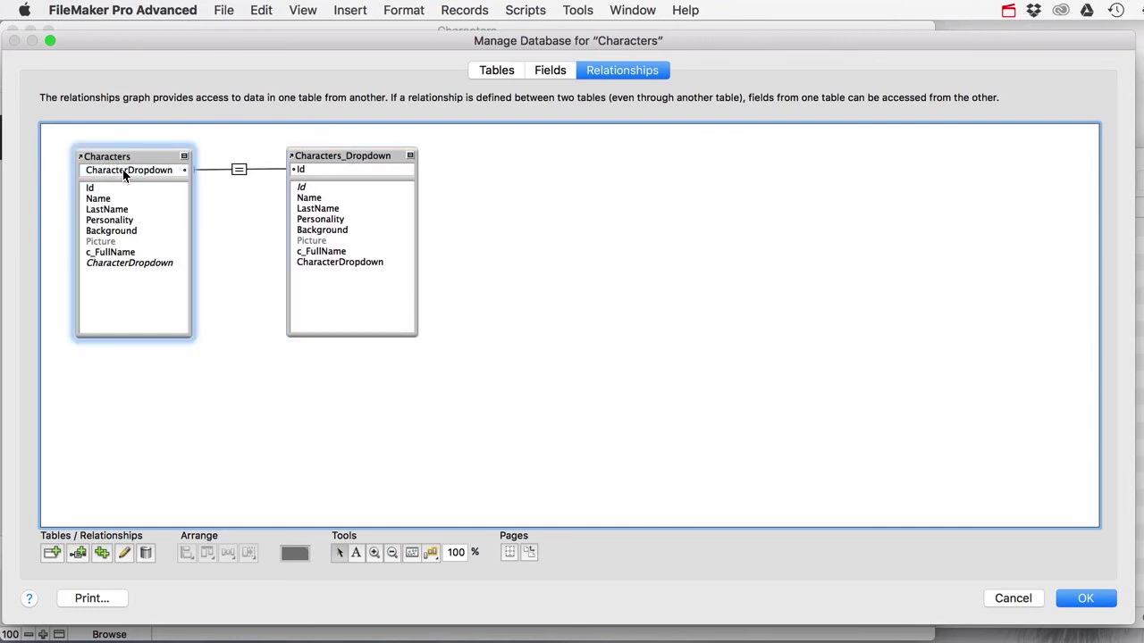
pyautogui.click(1085, 600)
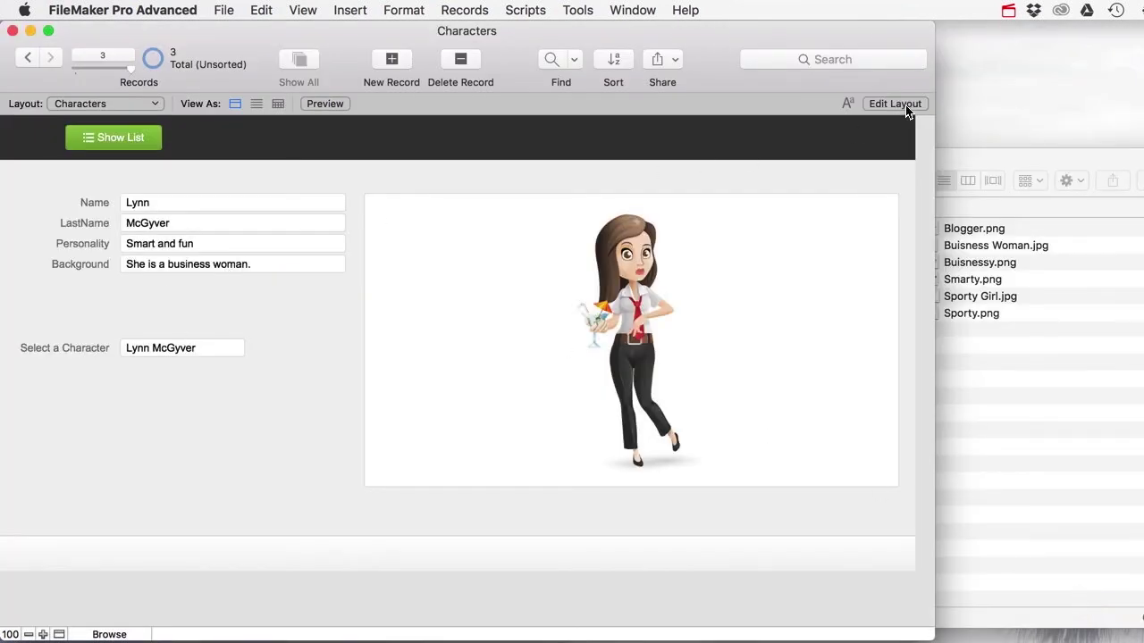
# - Create a new script in the Script Workspace and name it Go To Related Character
pyautogui.click(536, 10)
pyautogui.click(537, 33)
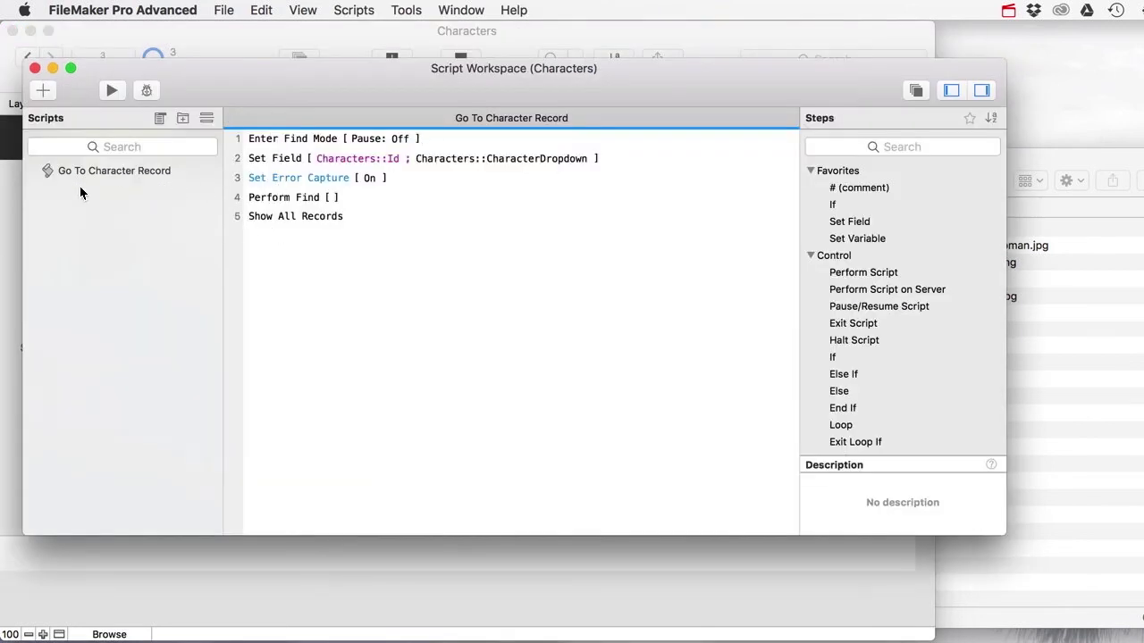
pyautogui.click(43, 90)
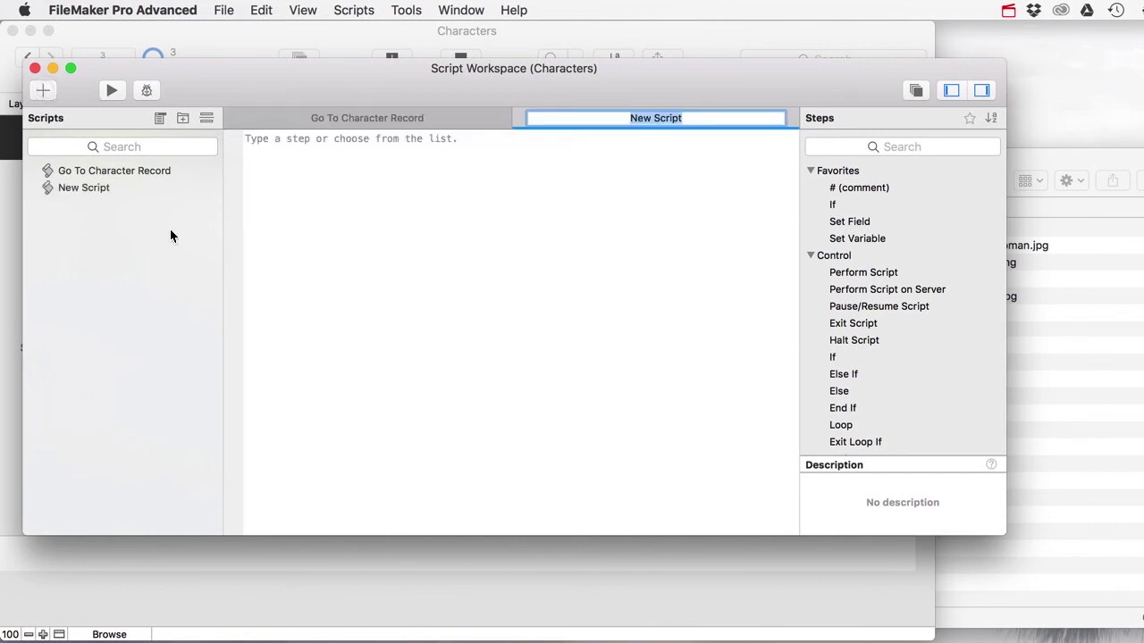
pyautogui.click(86, 196)
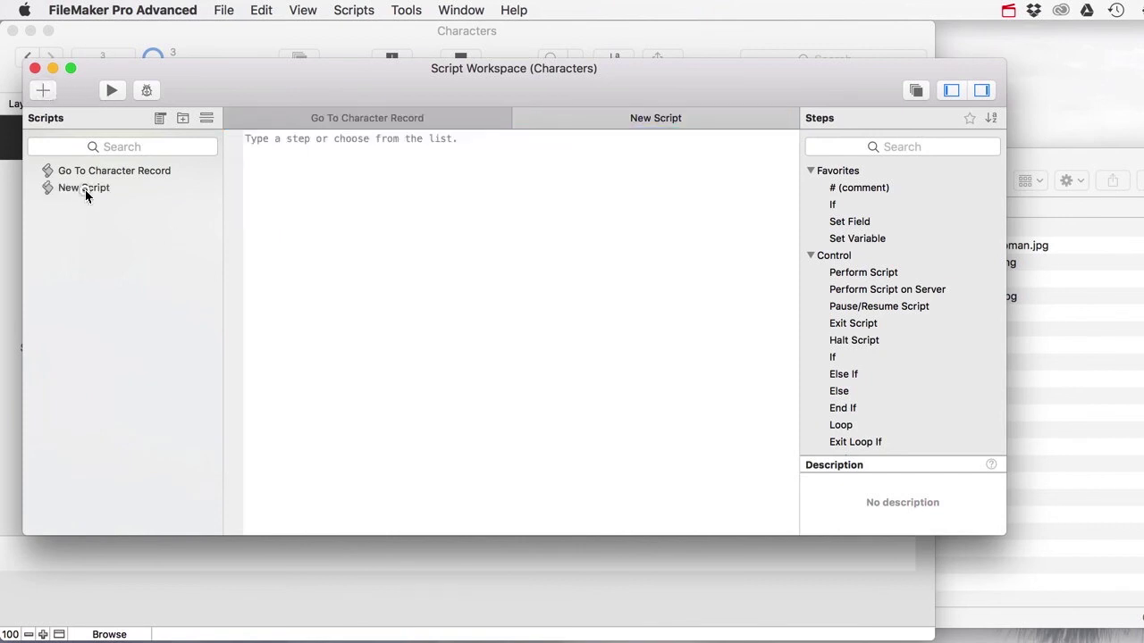
pyautogui.click(86, 191)
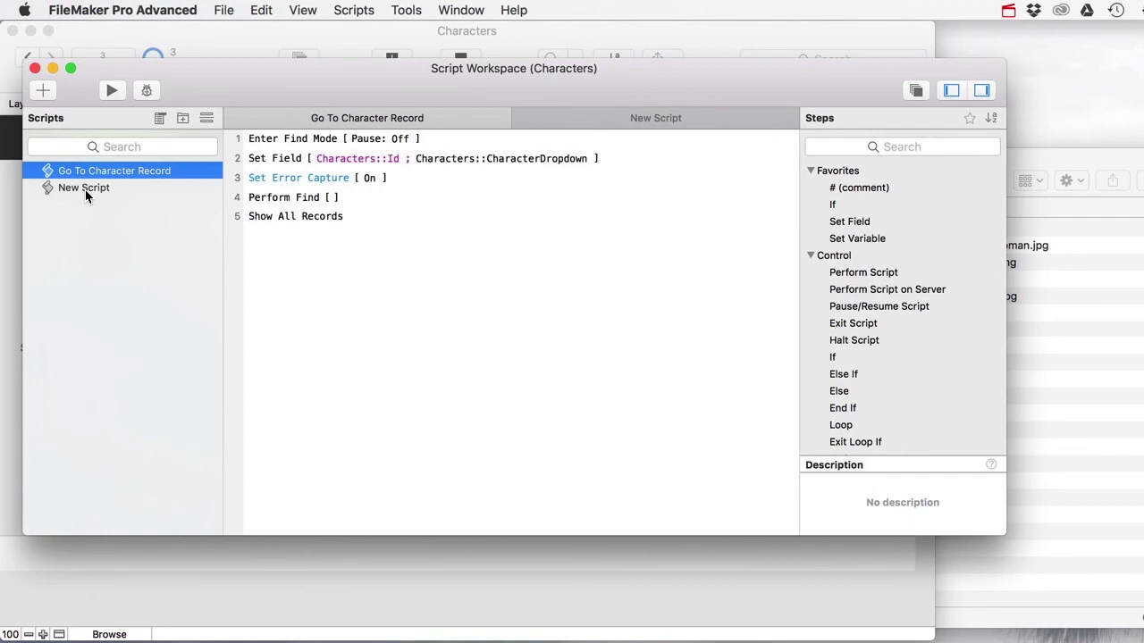
pyautogui.click(86, 193)
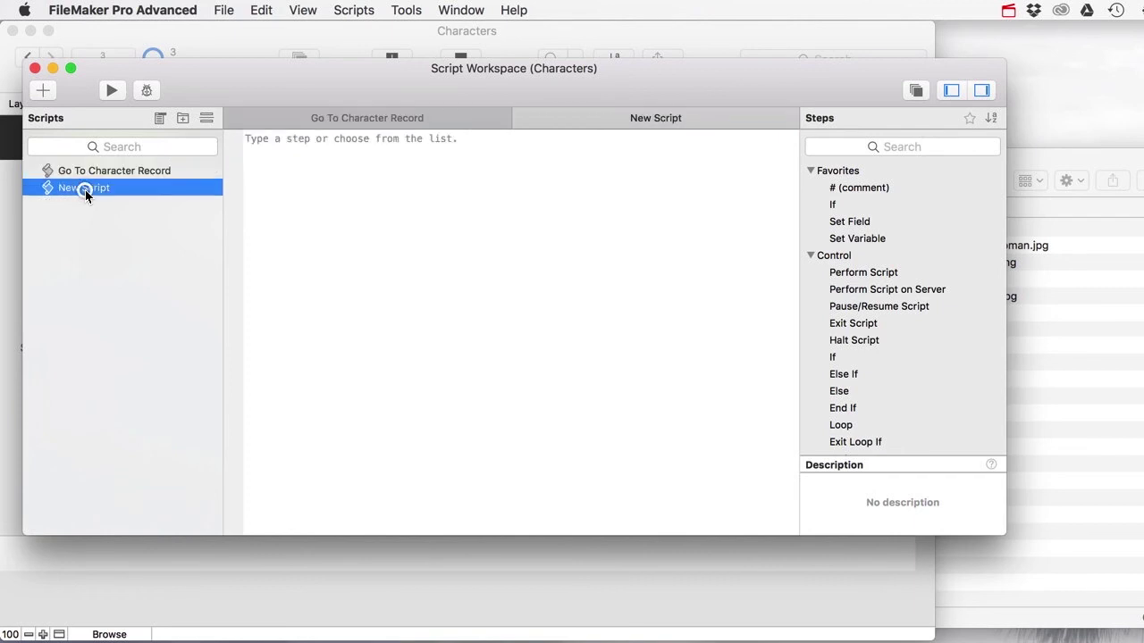
pyautogui.click(84, 189)
pyautogui.write('Go To')
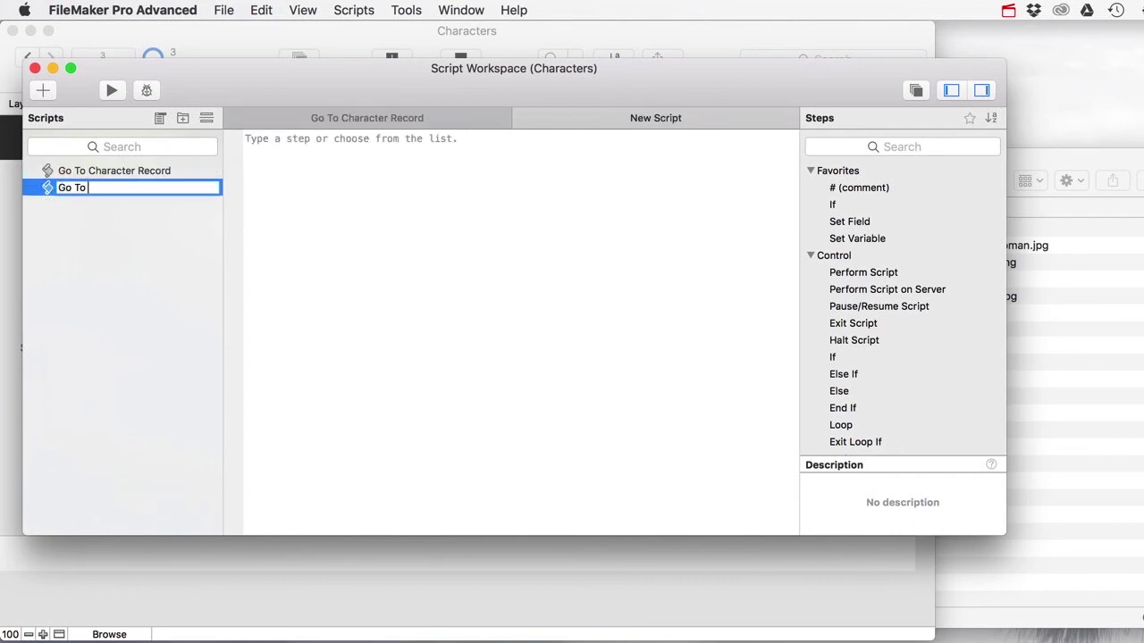
pyautogui.write(' Related Character')
pyautogui.press('Return')
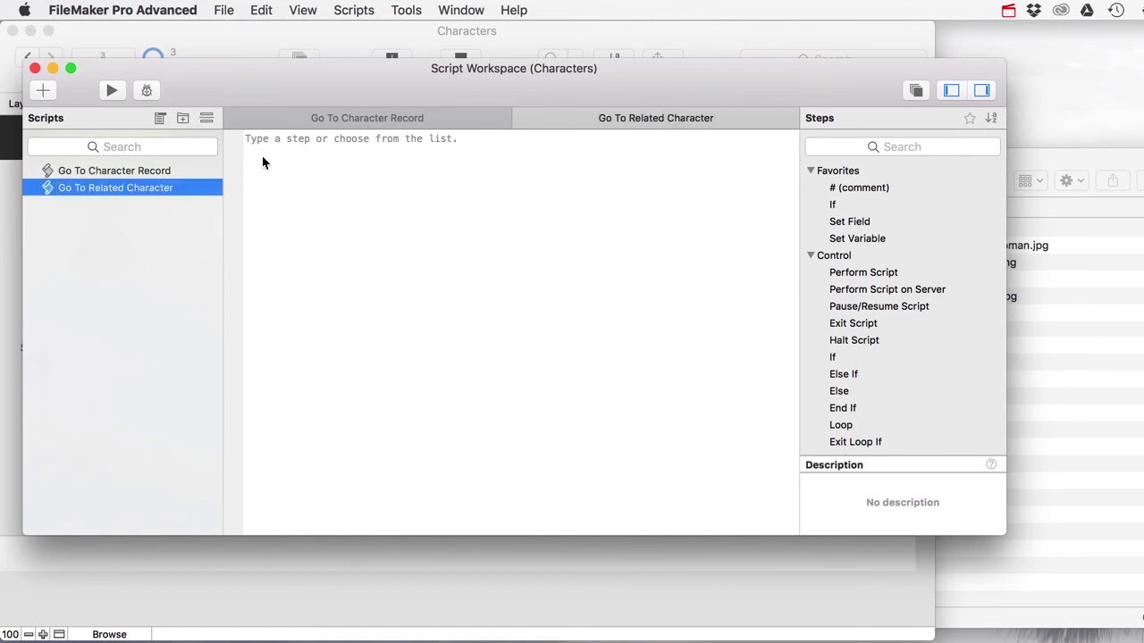
# - Add a Go to Related Record step that gets the record from Characters_Dropdown using the current layout, and save the script
pyautogui.click(288, 146)
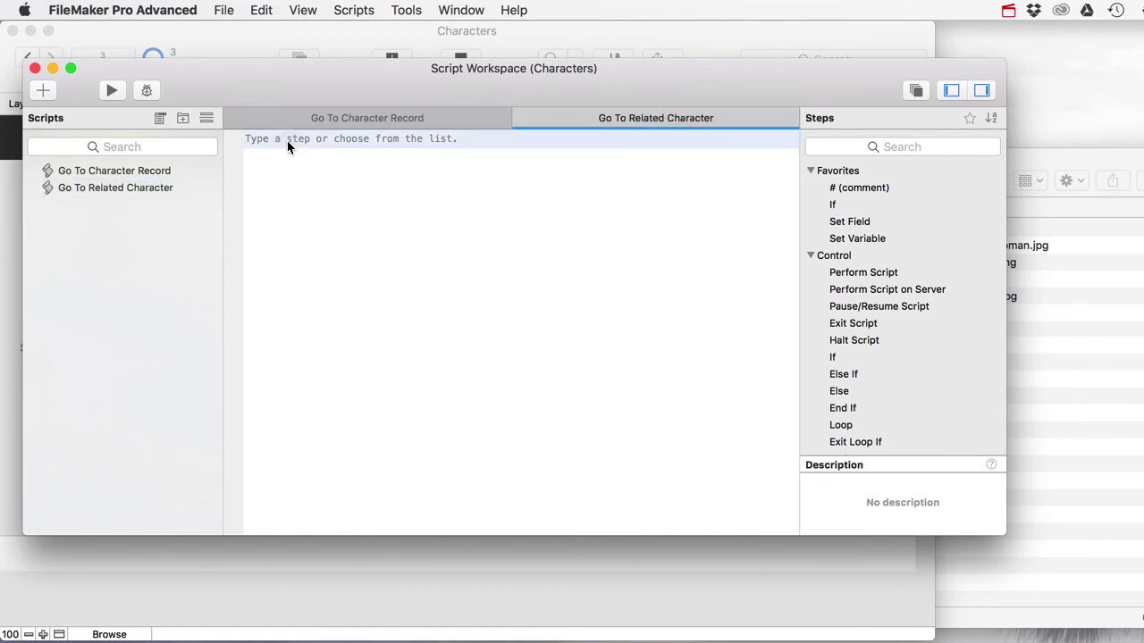
pyautogui.write('Go To Rel')
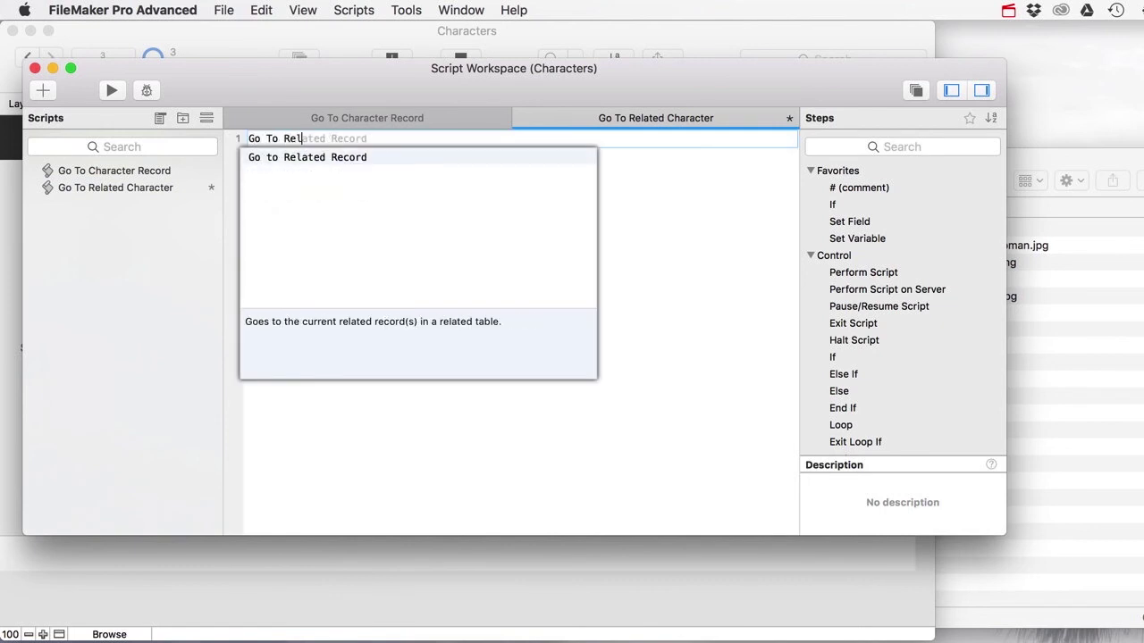
pyautogui.press('Return')
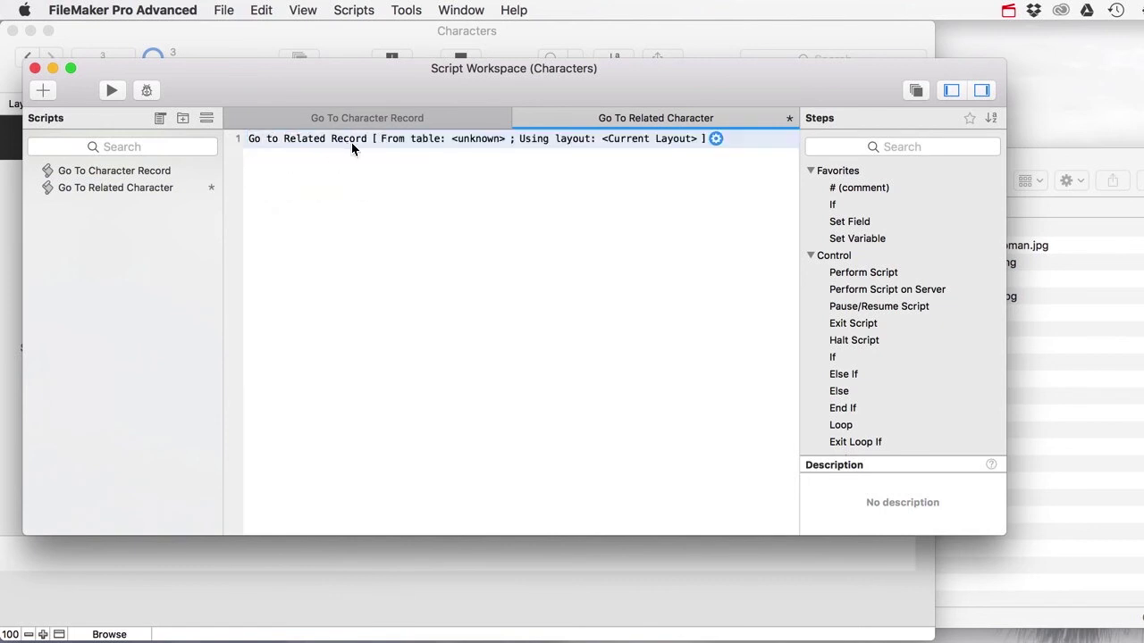
pyautogui.click(716, 139)
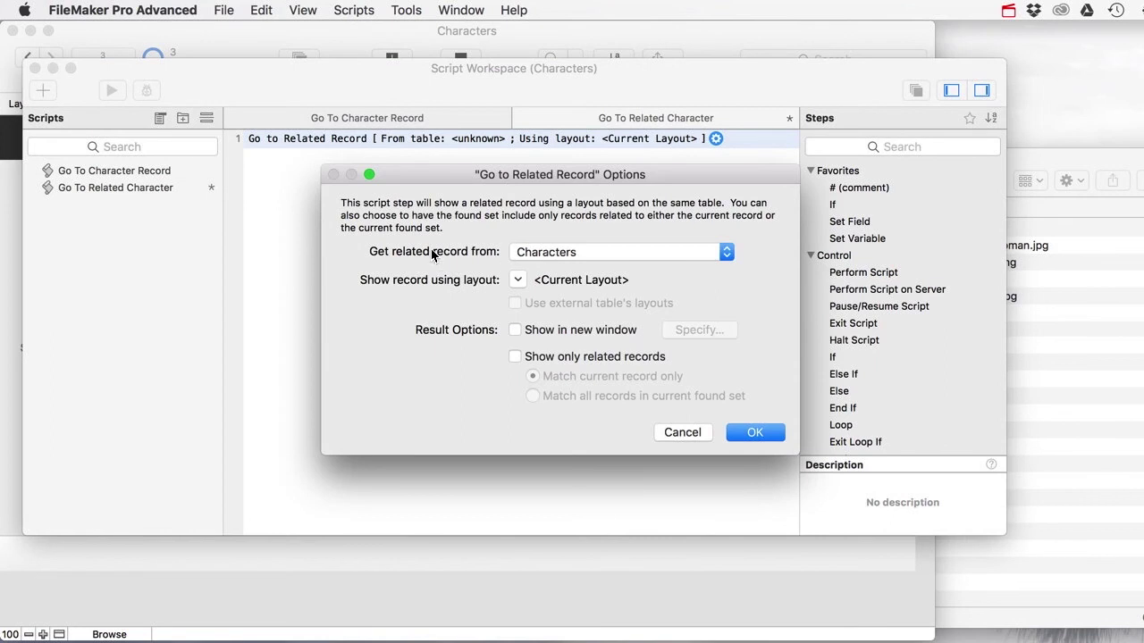
pyautogui.click(613, 253)
pyautogui.click(613, 269)
pyautogui.click(762, 434)
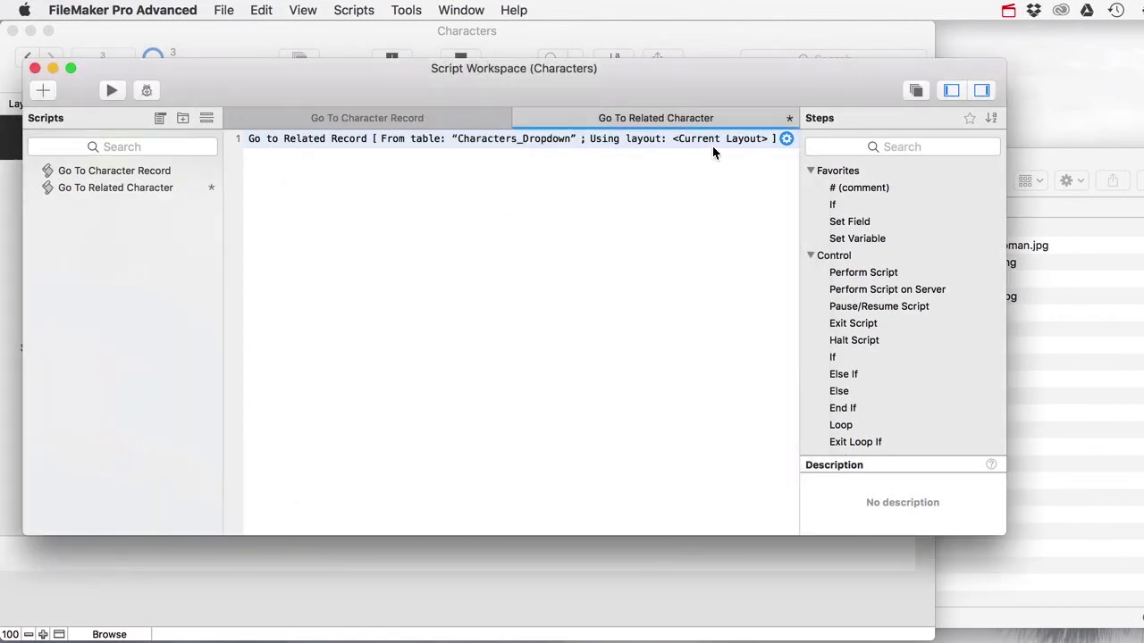
pyautogui.press('super+s')
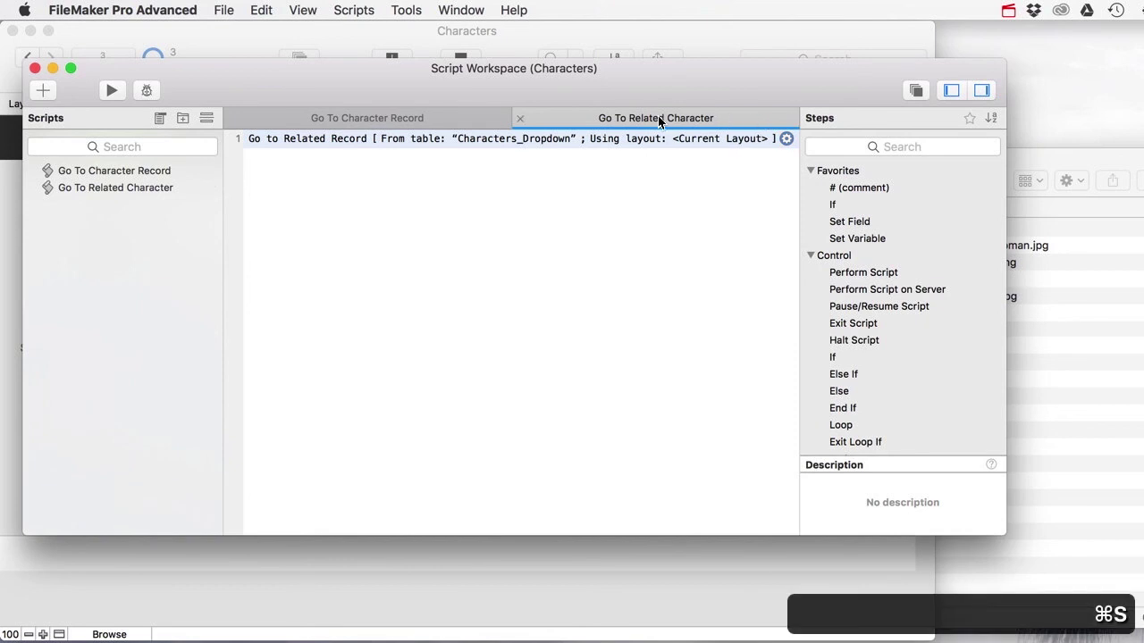
# - Switch the CharacterDropdown field's script trigger from OnObjectModify to OnObjectExit, running the Go To Related Character script
pyautogui.click(34, 69)
pyautogui.click(894, 105)
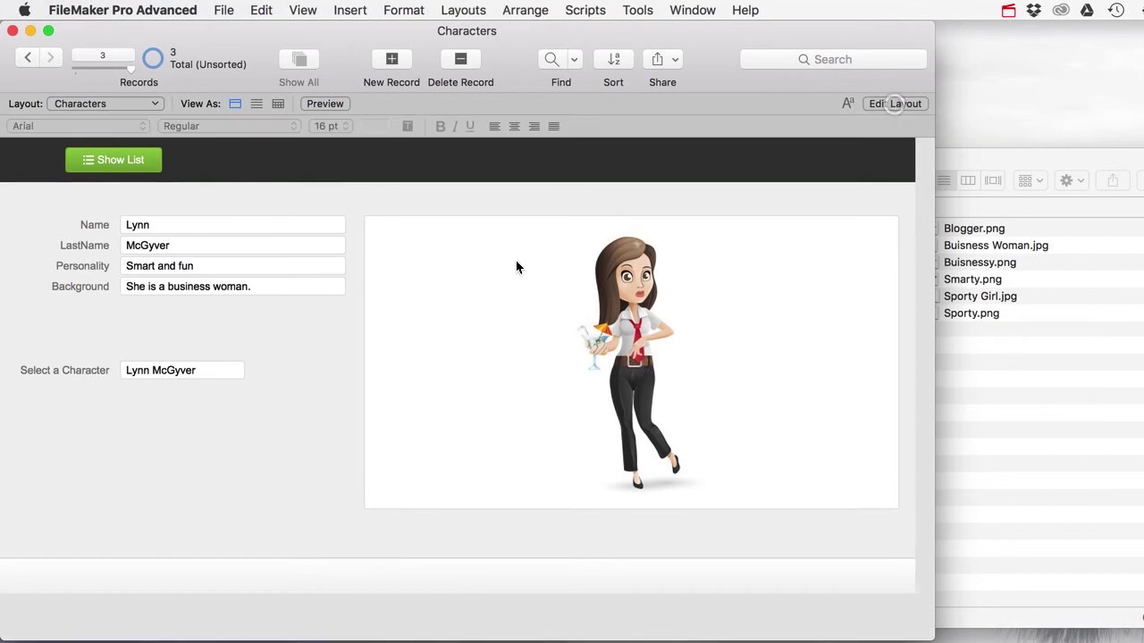
pyautogui.moveTo(208, 374)
pyautogui.mouseDown()
pyautogui.moveTo(225, 375)
pyautogui.moveTo(203, 376)
pyautogui.mouseUp()
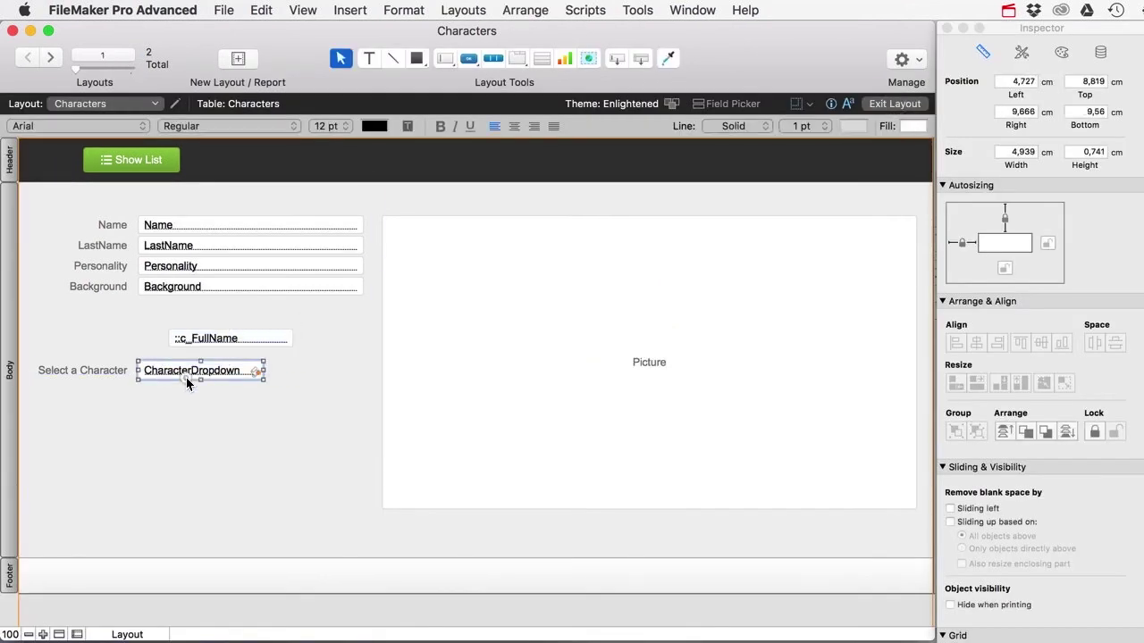
pyautogui.rightClick(192, 373)
pyautogui.click(271, 572)
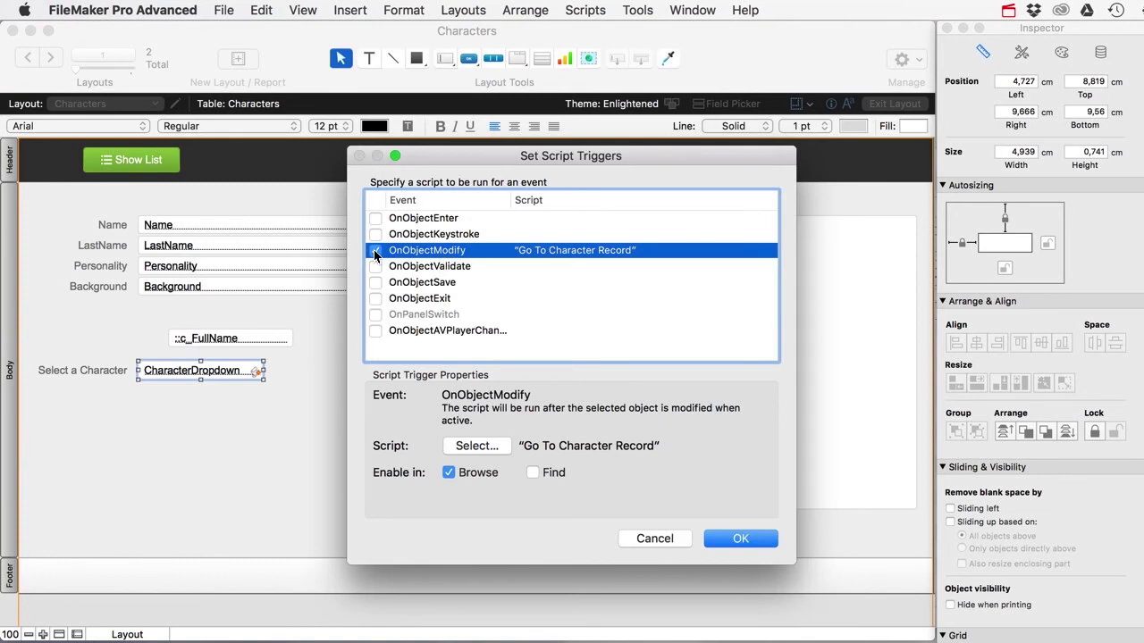
pyautogui.click(375, 251)
pyautogui.click(376, 300)
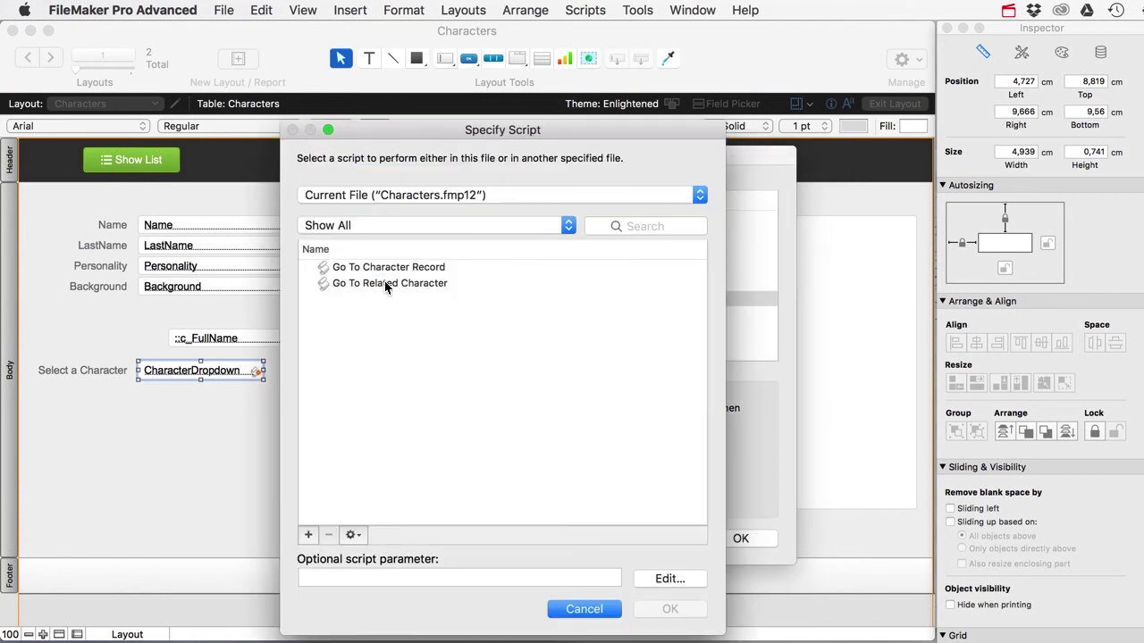
pyautogui.click(386, 284)
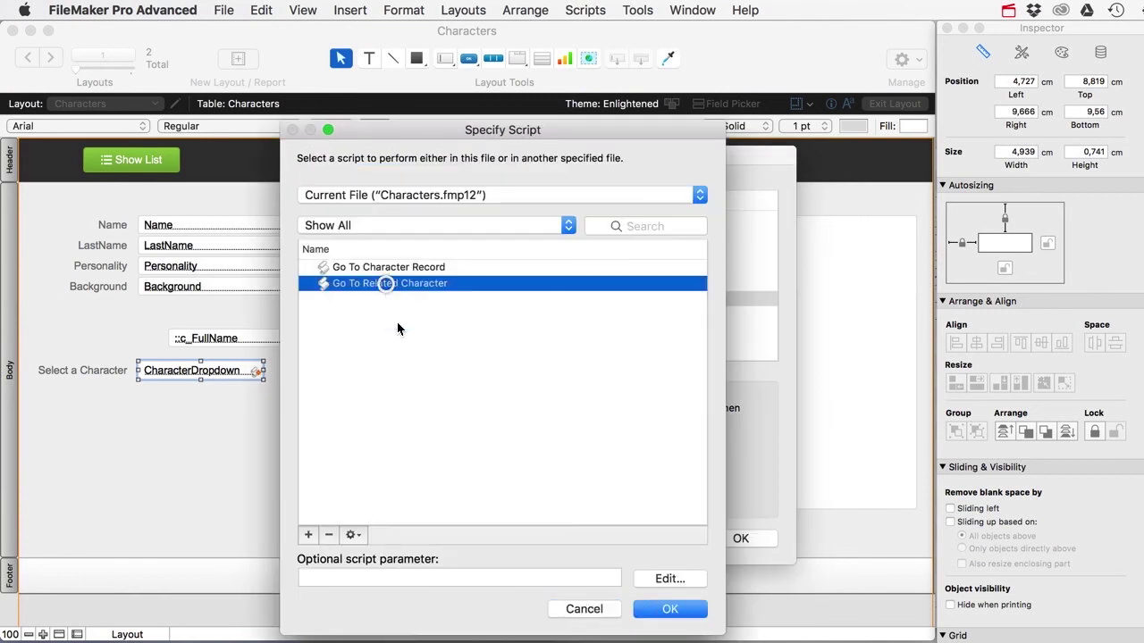
pyautogui.click(670, 609)
pyautogui.click(729, 539)
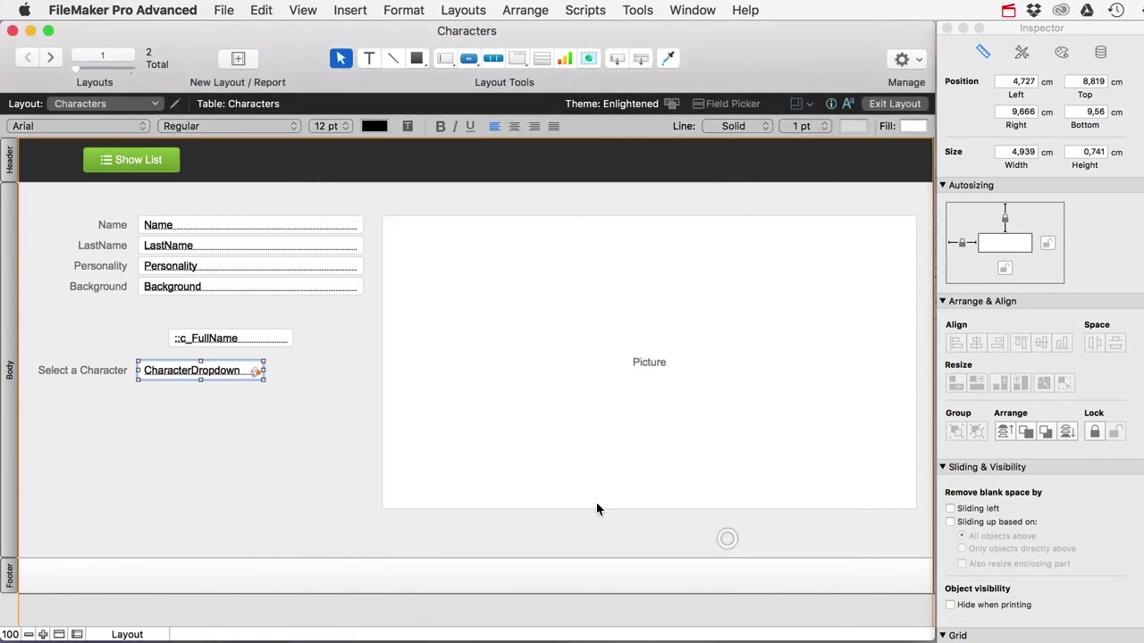
# - Test the dropdown in Browse mode by choosing the second character and then the first
pyautogui.click(875, 103)
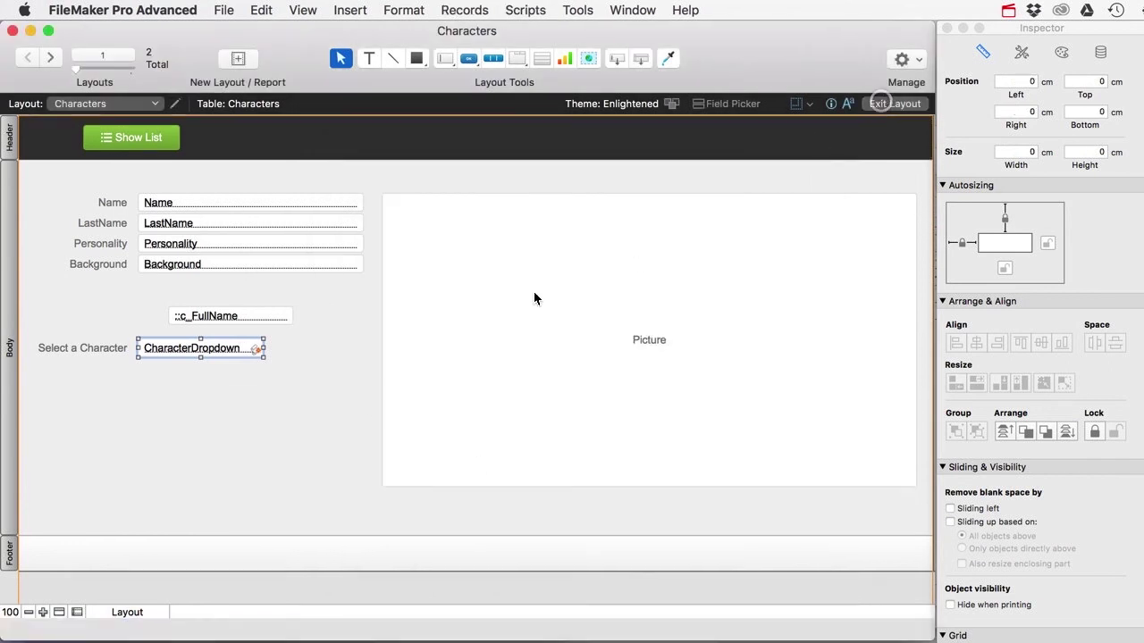
pyautogui.click(177, 351)
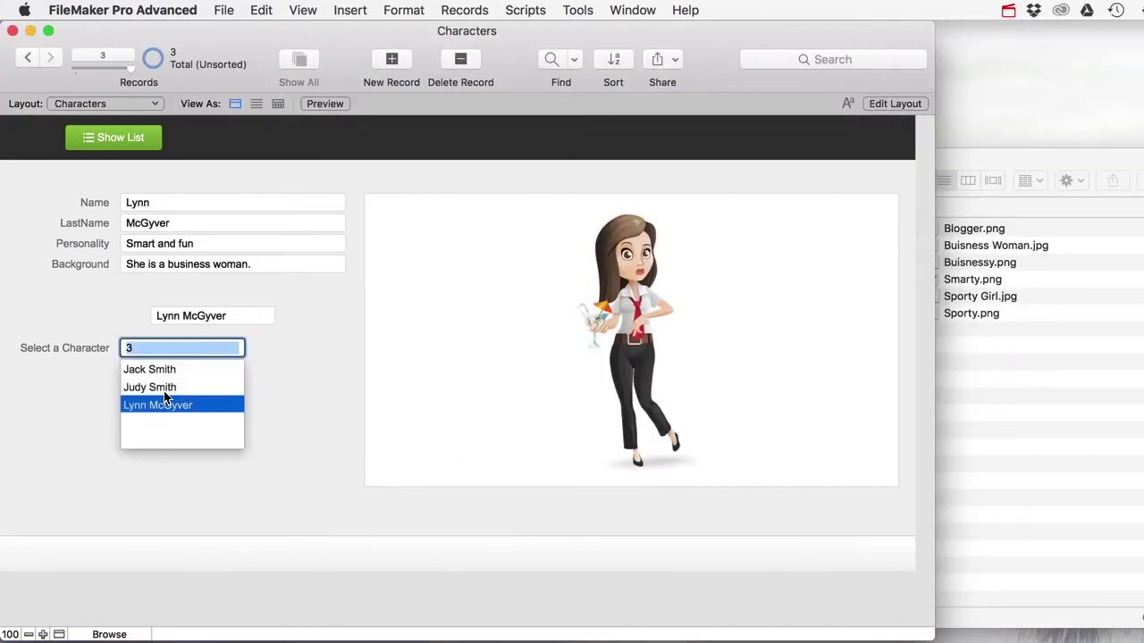
pyautogui.click(165, 390)
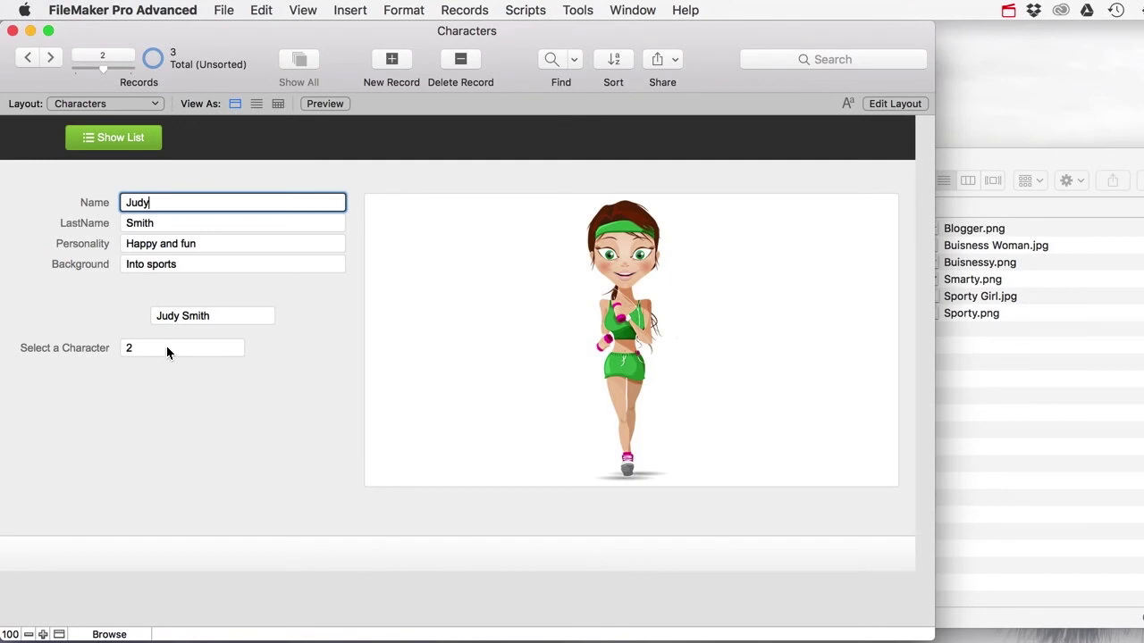
pyautogui.click(166, 354)
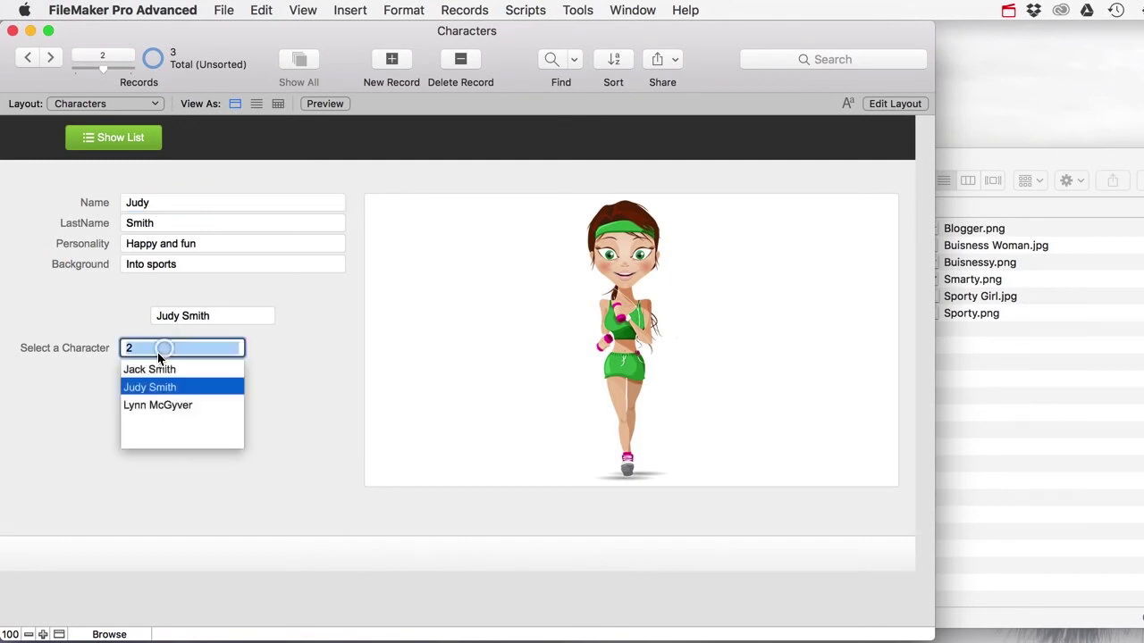
pyautogui.click(144, 367)
# - Place the c_FullName field over the CharacterDropdown field on the layout, aligning both by their bottom and left edges
pyautogui.click(893, 103)
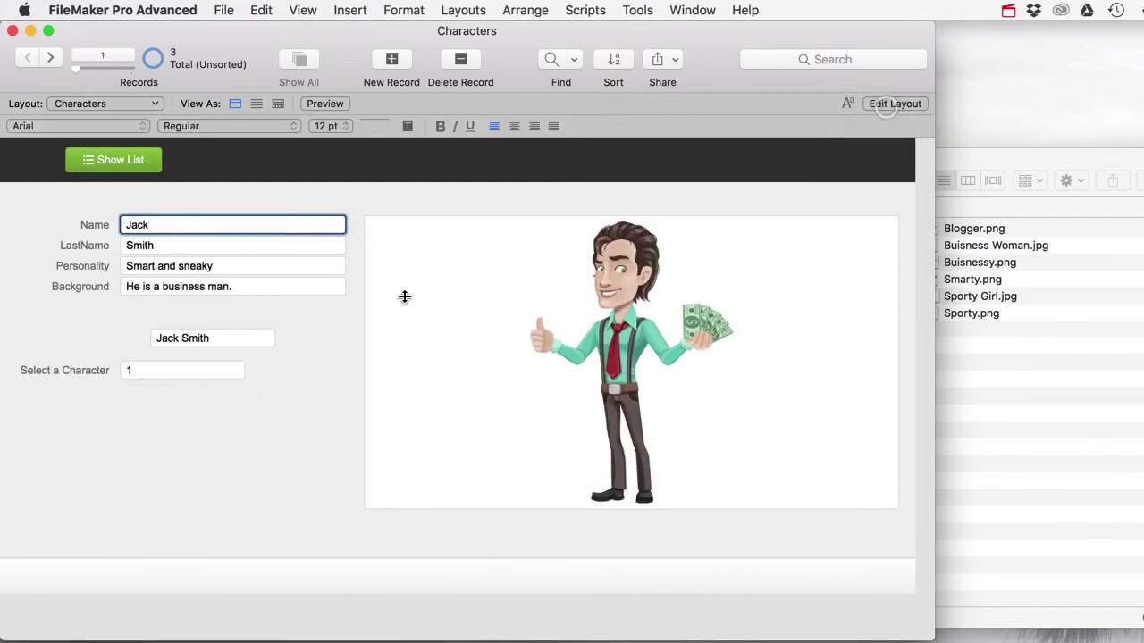
pyautogui.moveTo(224, 338); pyautogui.dragTo(218, 370)
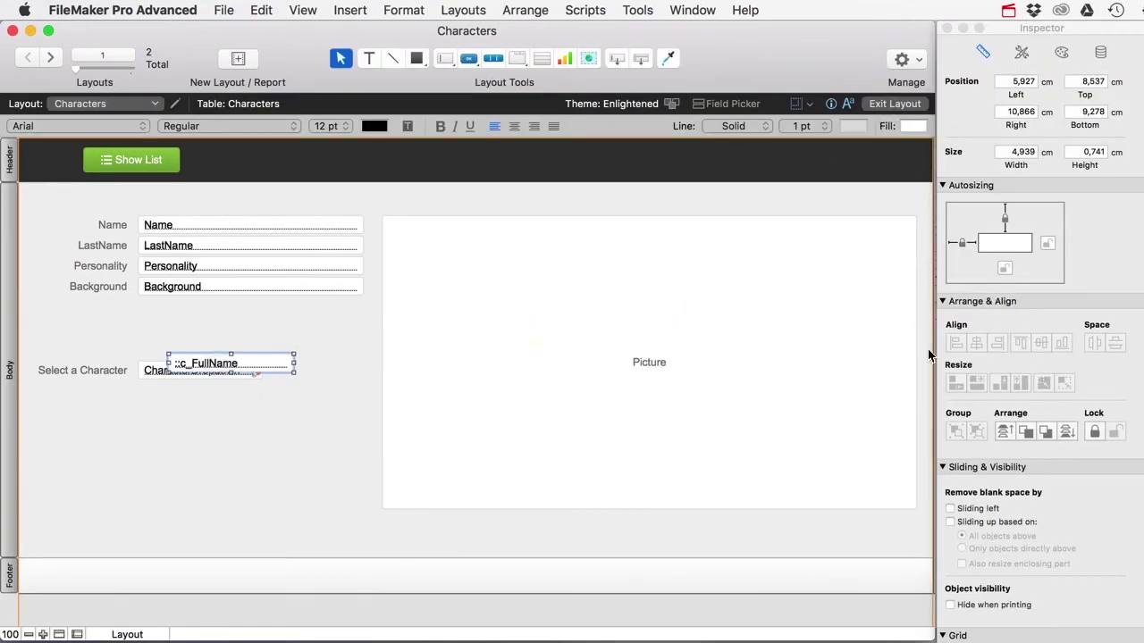
pyautogui.moveTo(216, 413); pyautogui.dragTo(204, 355)
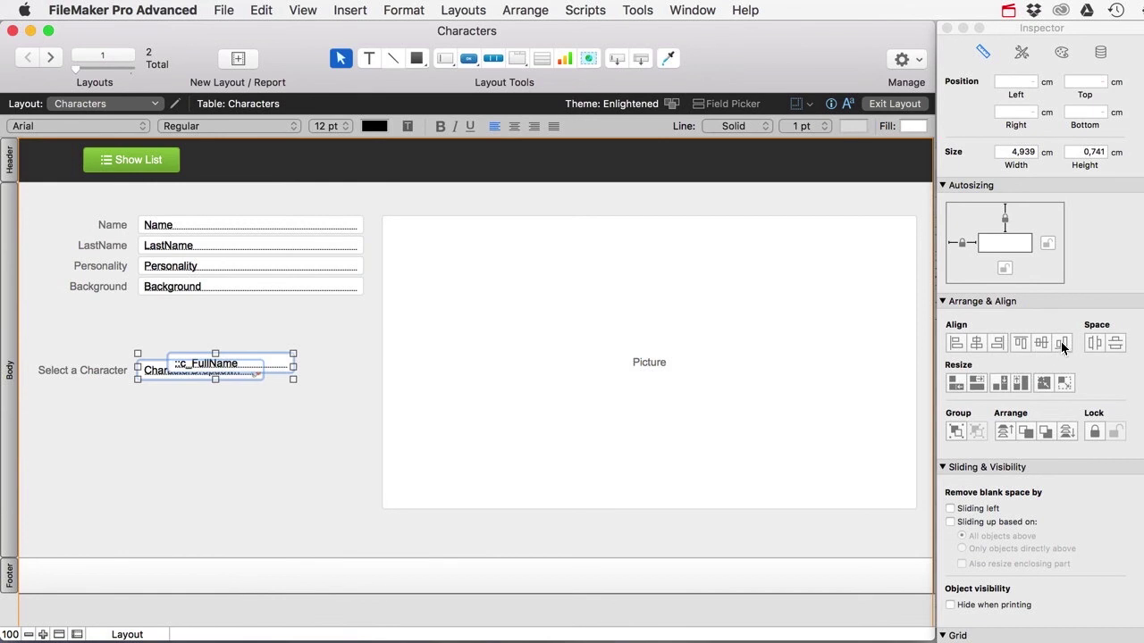
pyautogui.click(1062, 344)
pyautogui.click(957, 345)
pyautogui.click(285, 391)
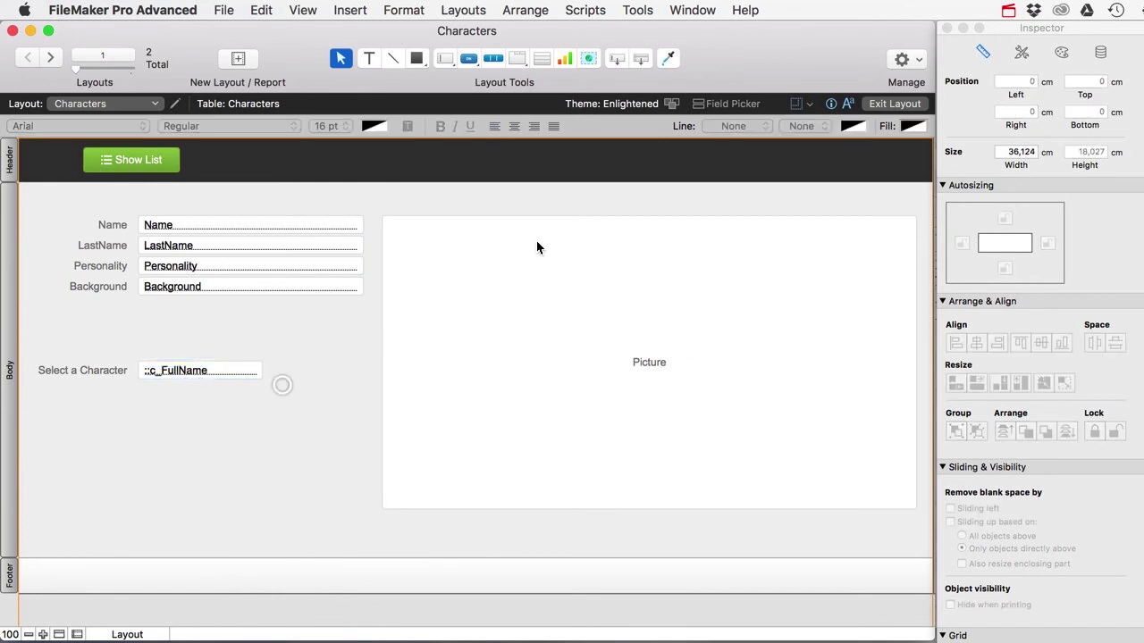
# - Test the overlaid dropdown in Browse mode, choosing the second character and then the first, and commit the record
pyautogui.click(893, 104)
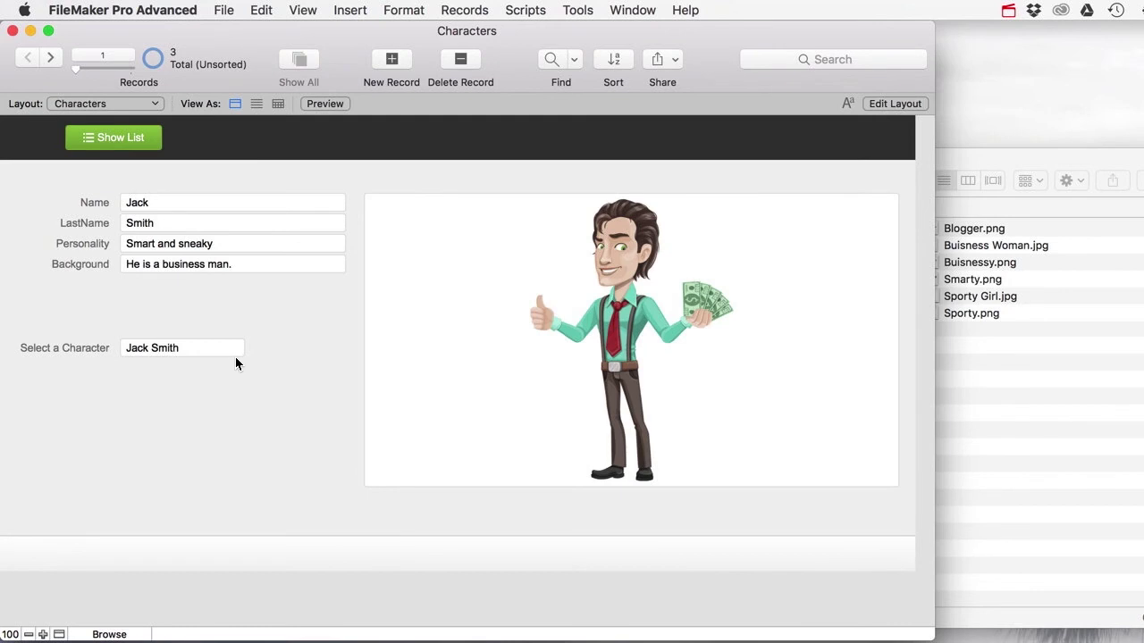
pyautogui.click(190, 349)
pyautogui.click(155, 388)
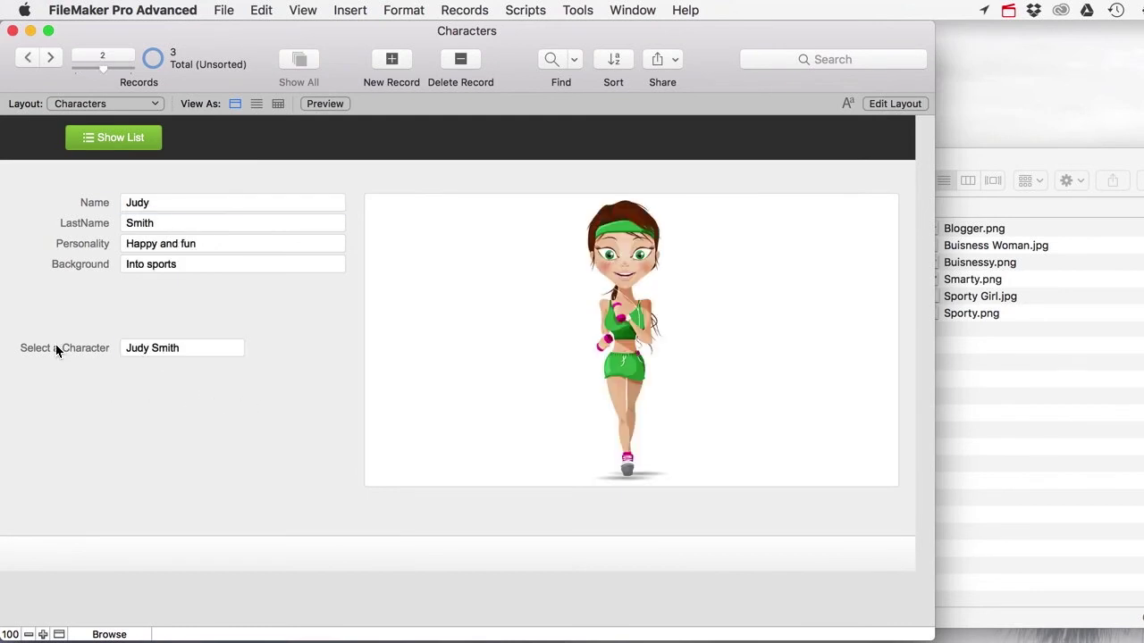
pyautogui.click(204, 355)
pyautogui.click(147, 370)
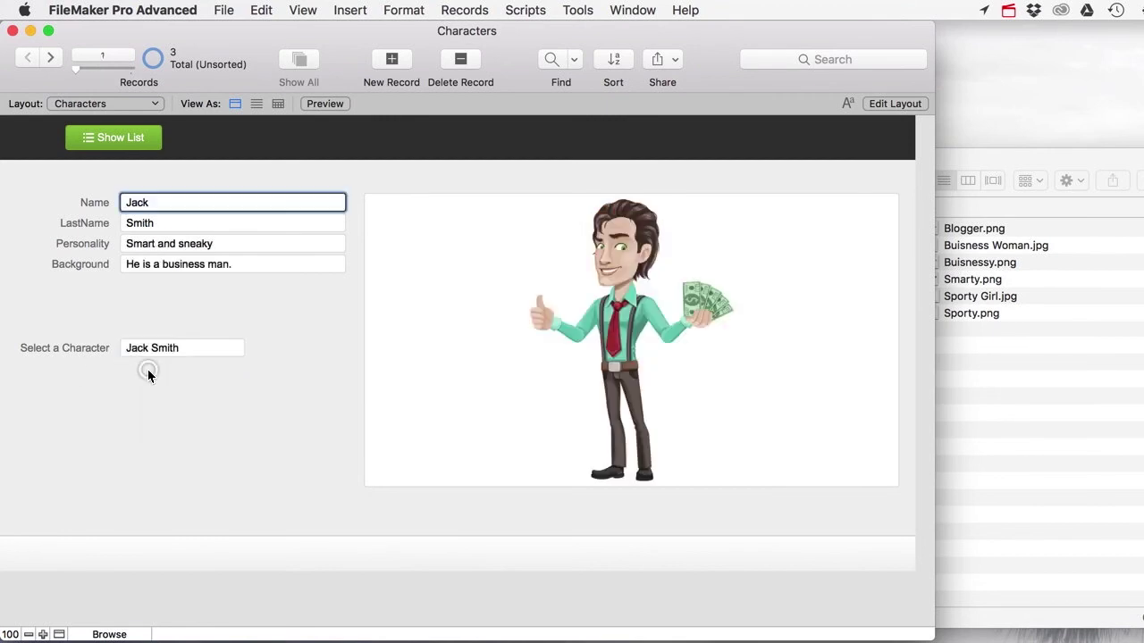
pyautogui.click(132, 398)
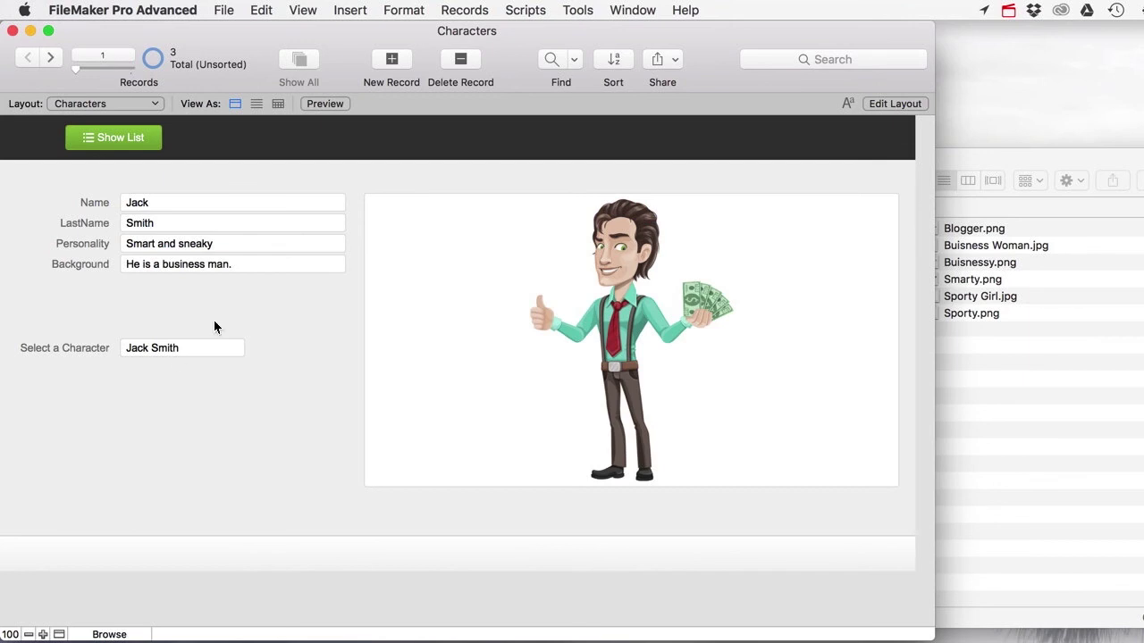
# - Give the c_FullName field beside the Select a Character label a light purple fill on the layout
pyautogui.click(917, 105)
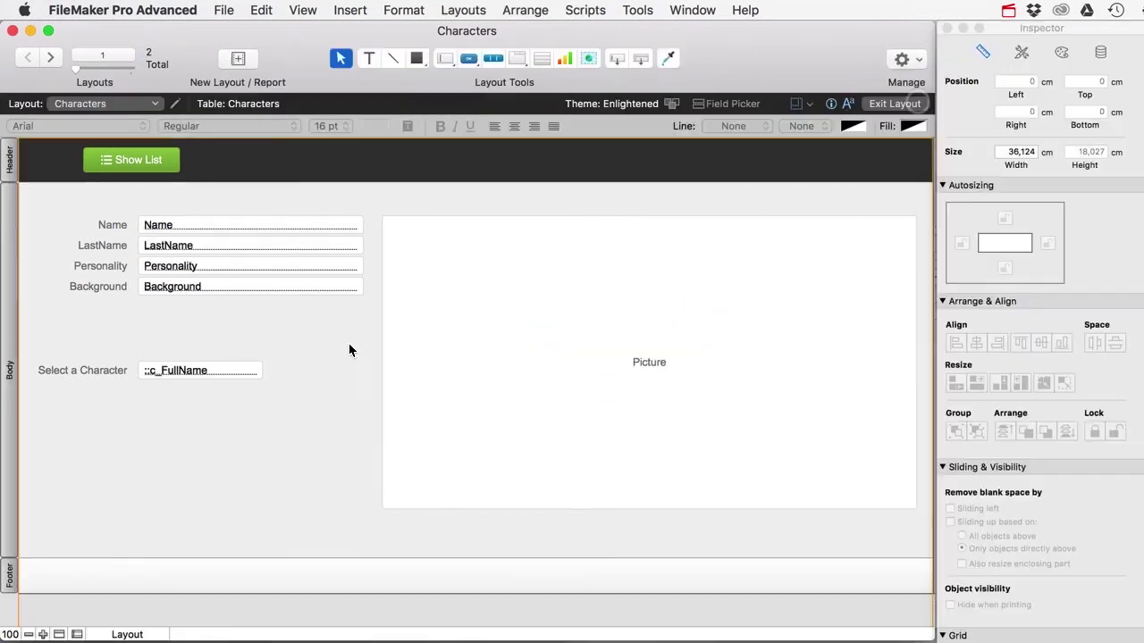
pyautogui.click(225, 371)
pyautogui.click(373, 126)
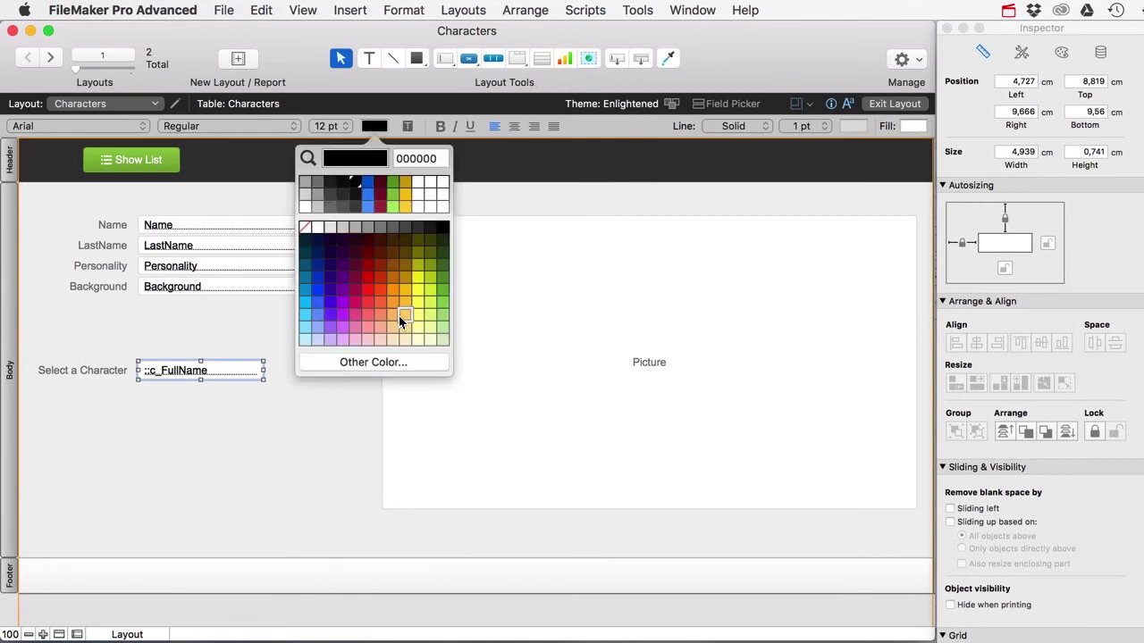
pyautogui.click(346, 338)
pyautogui.press('super+z')
pyautogui.click(912, 126)
pyautogui.click(881, 337)
pyautogui.click(296, 326)
# - Shrink the Picture container on the layout to about 15.6 cm wide and 11 cm high
pyautogui.moveTo(282, 418); pyautogui.dragTo(34, 360)
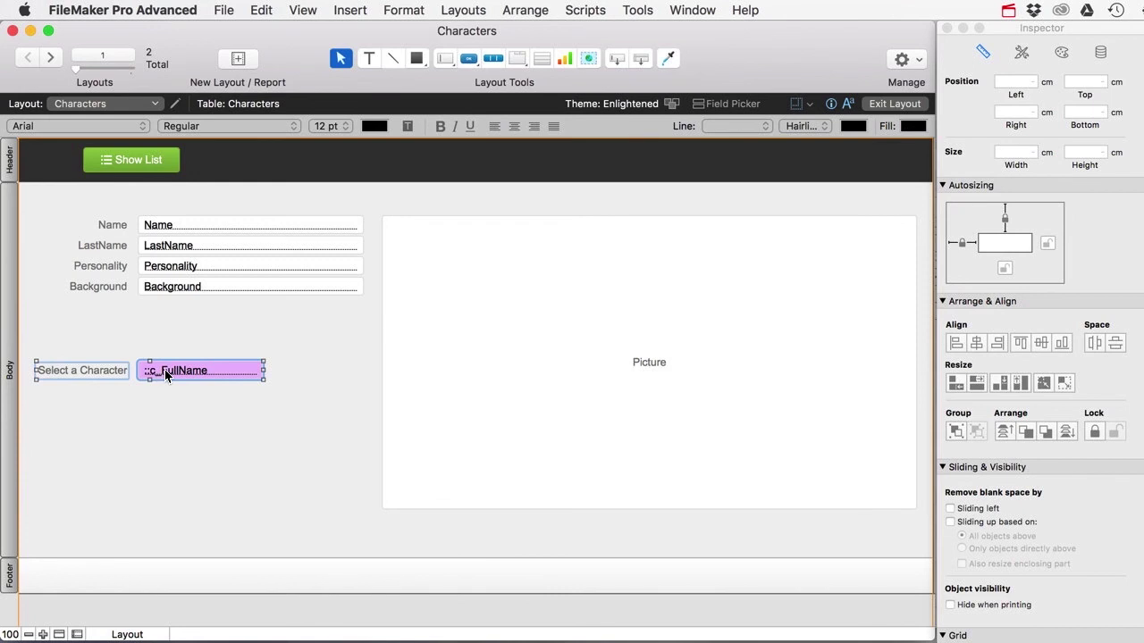
pyautogui.click(533, 476)
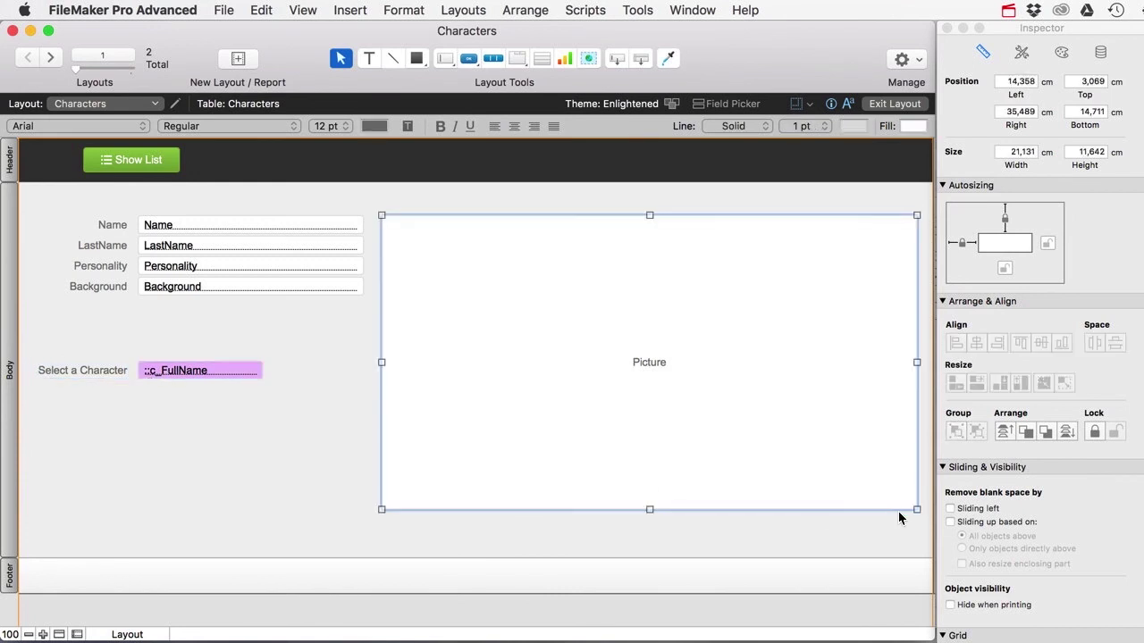
pyautogui.moveTo(918, 510); pyautogui.dragTo(776, 494)
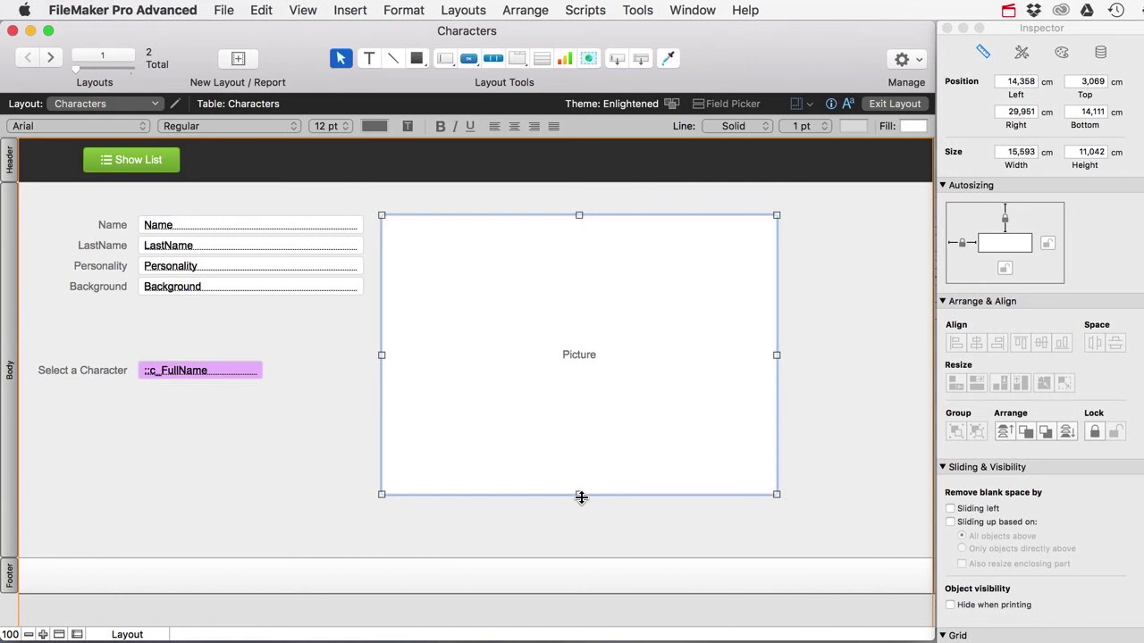
# - Move the Select a Character label and its dropdown fields above the Picture's upper-right corner and return to Browse mode
pyautogui.moveTo(85, 401); pyautogui.dragTo(810, 201)
pyautogui.click(813, 238)
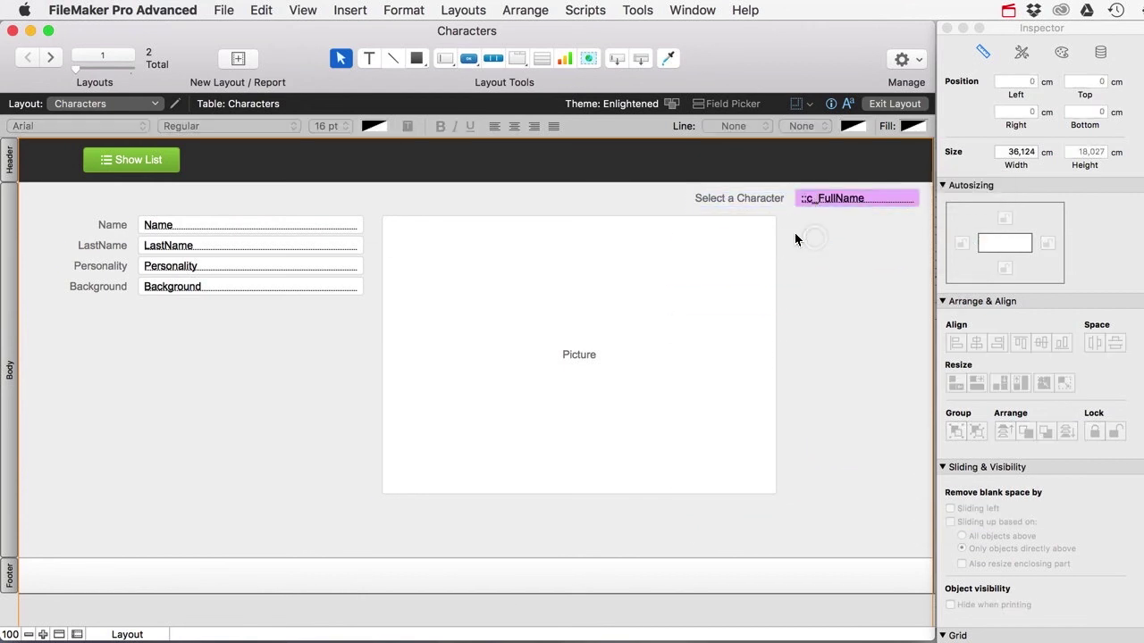
pyautogui.click(891, 102)
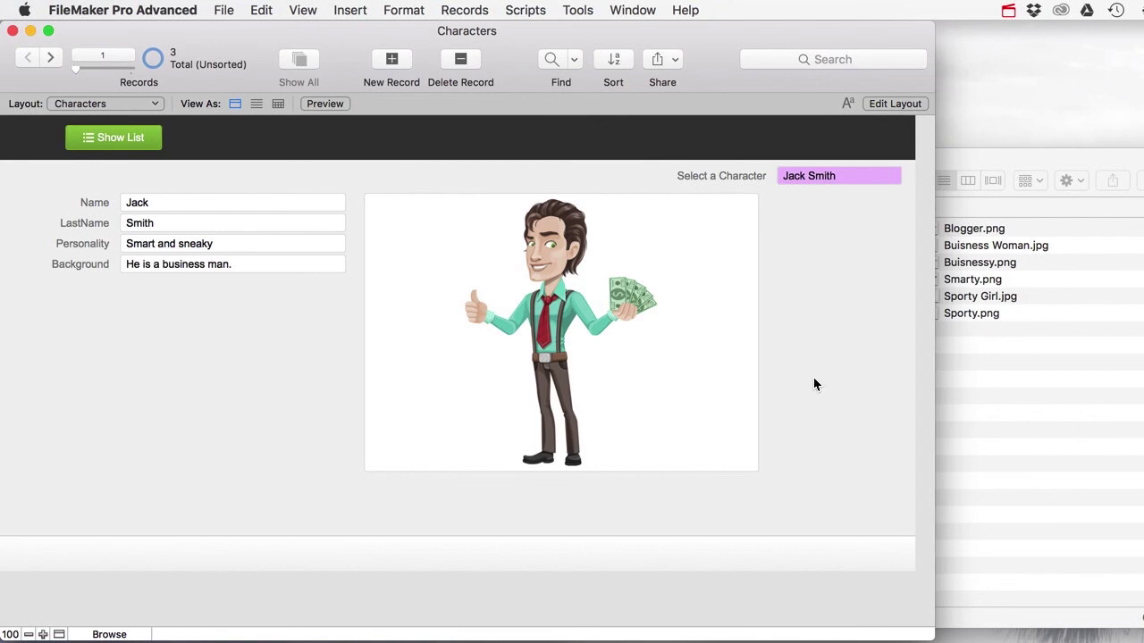
# - Review how the Characters and Characters_Dropdown table occurrences are linked in the relationships graph, and return to the layout
pyautogui.click(898, 103)
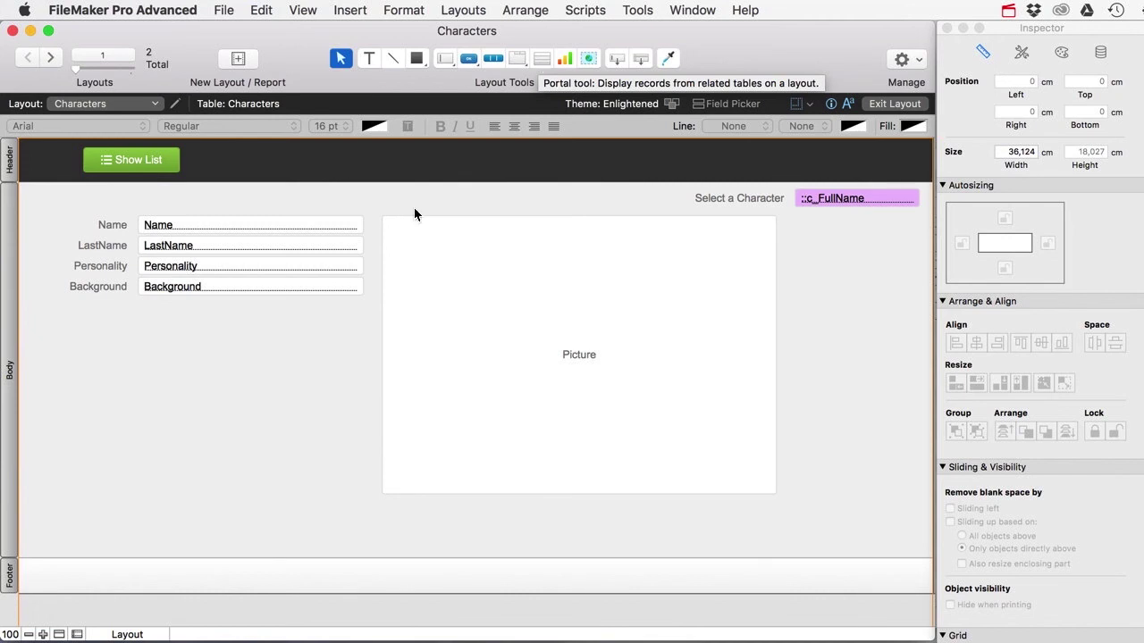
pyautogui.press('super+shift+d')
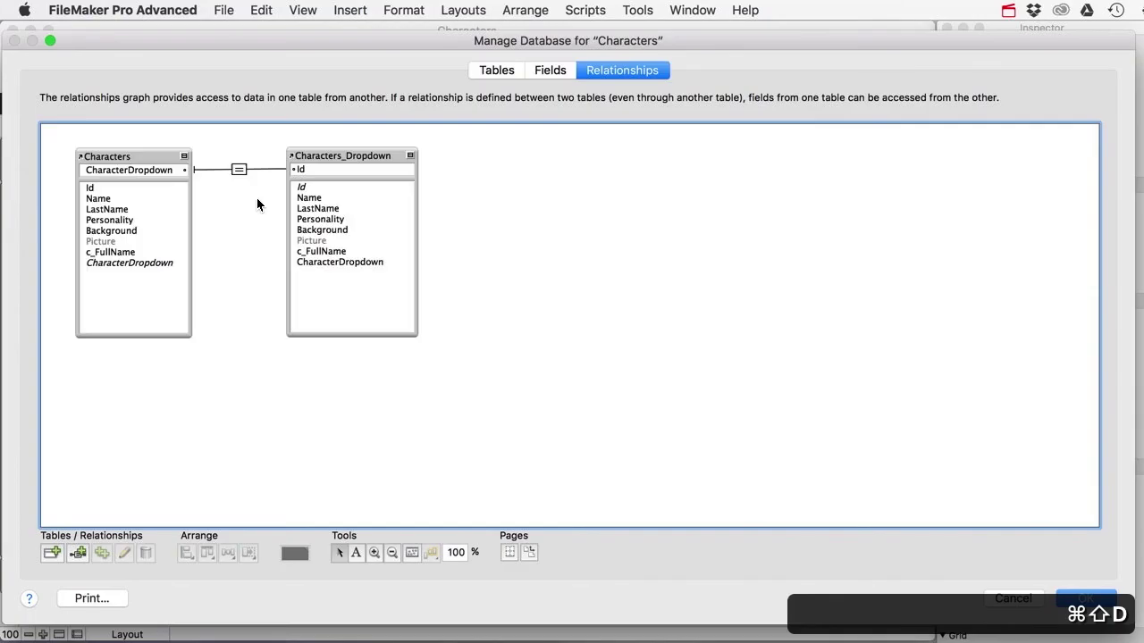
pyautogui.click(107, 156)
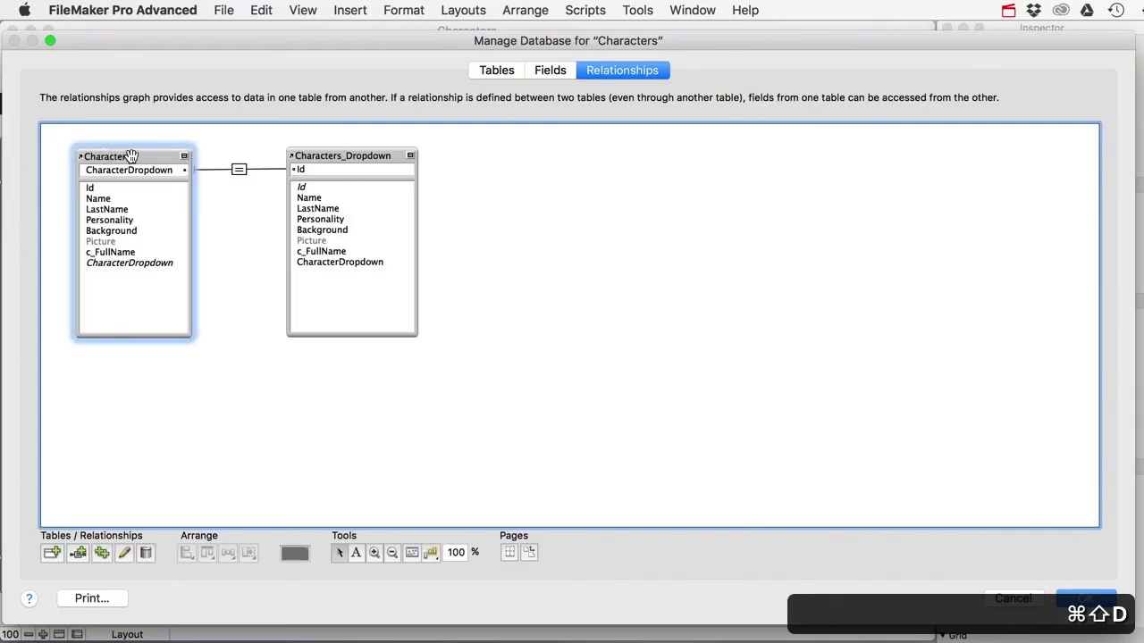
pyautogui.moveTo(340, 157)
pyautogui.mouseDown()
pyautogui.moveTo(361, 154)
pyautogui.moveTo(338, 158)
pyautogui.mouseUp()
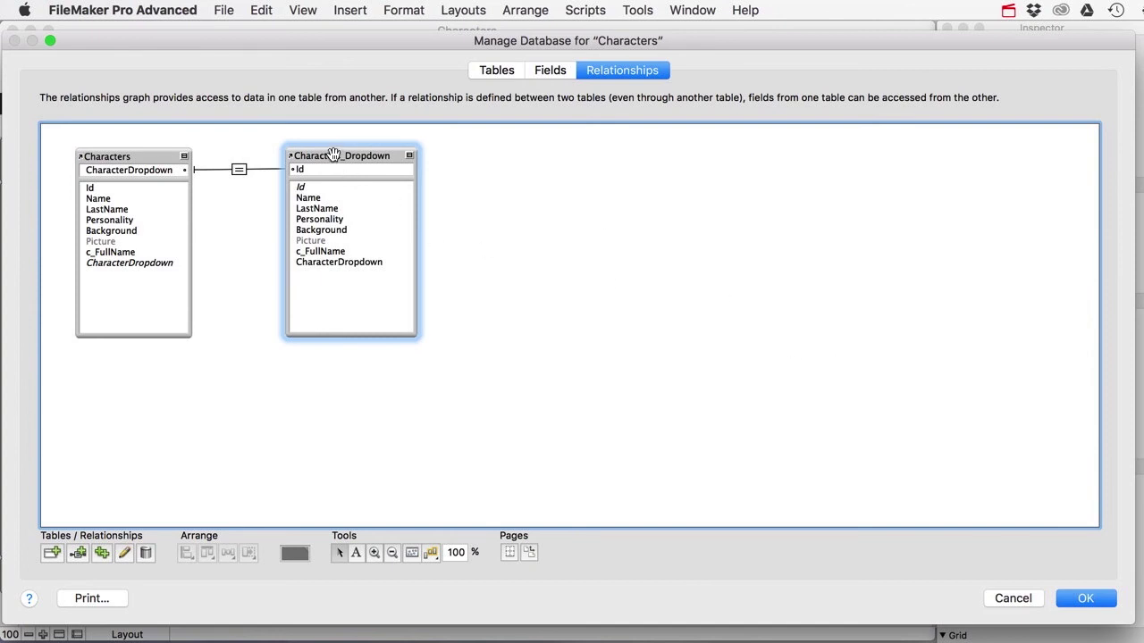
pyautogui.click(1084, 596)
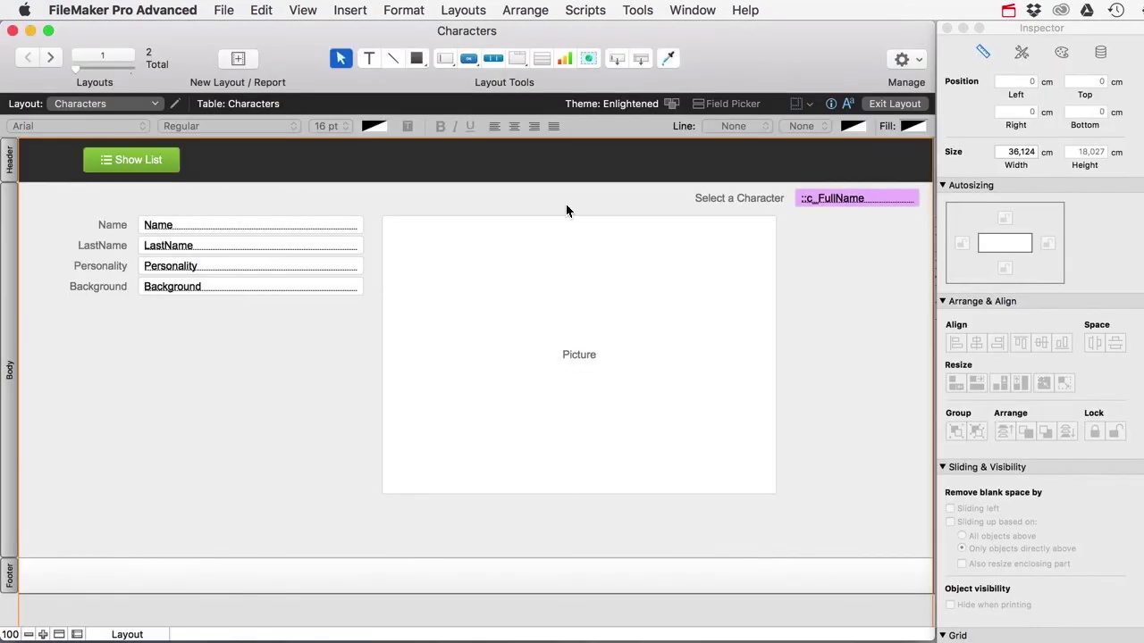
# - Draw a portal about 5.1 by 12.5 cm beside the Picture, showing Characters_Dropdown records with vertical scrolling and alternate row state
pyautogui.click(541, 58)
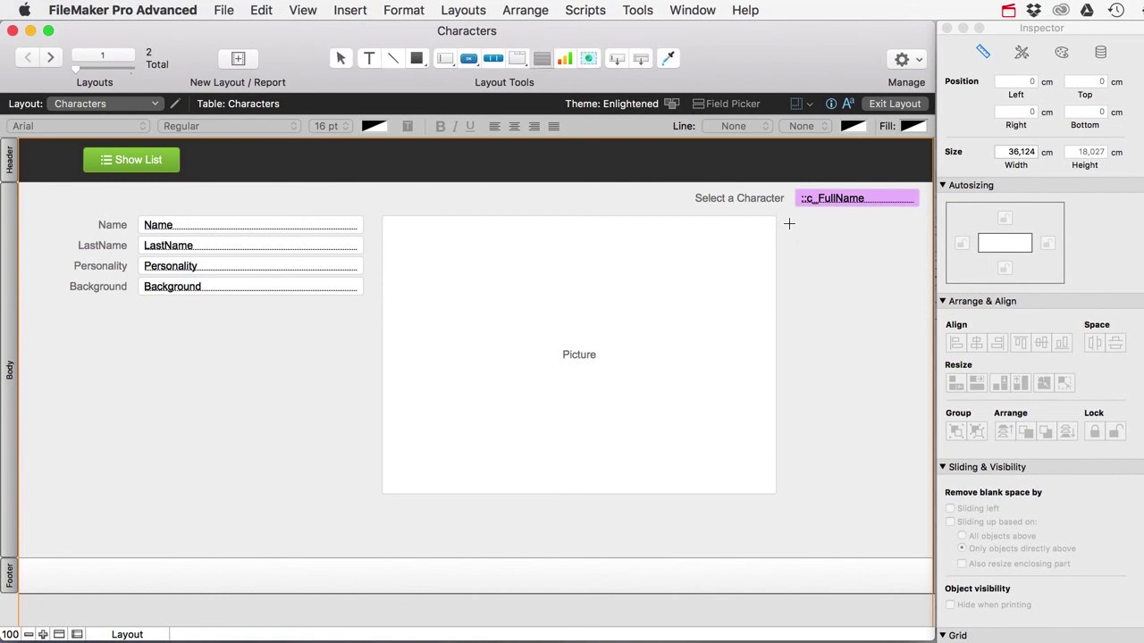
pyautogui.moveTo(788, 223); pyautogui.dragTo(919, 538)
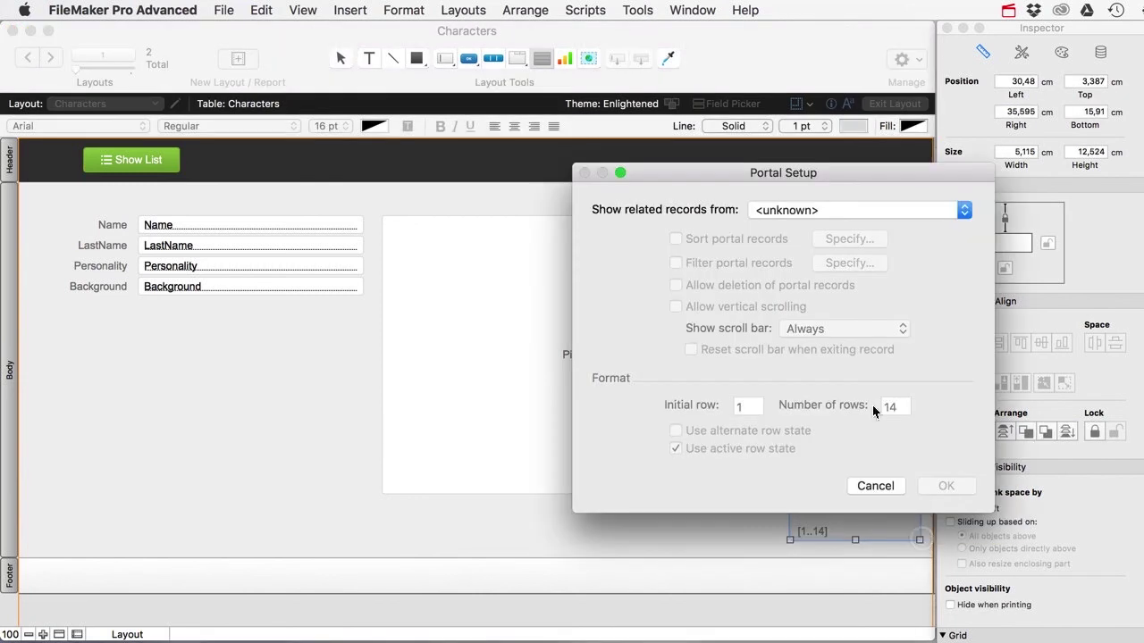
pyautogui.click(831, 213)
pyautogui.click(815, 255)
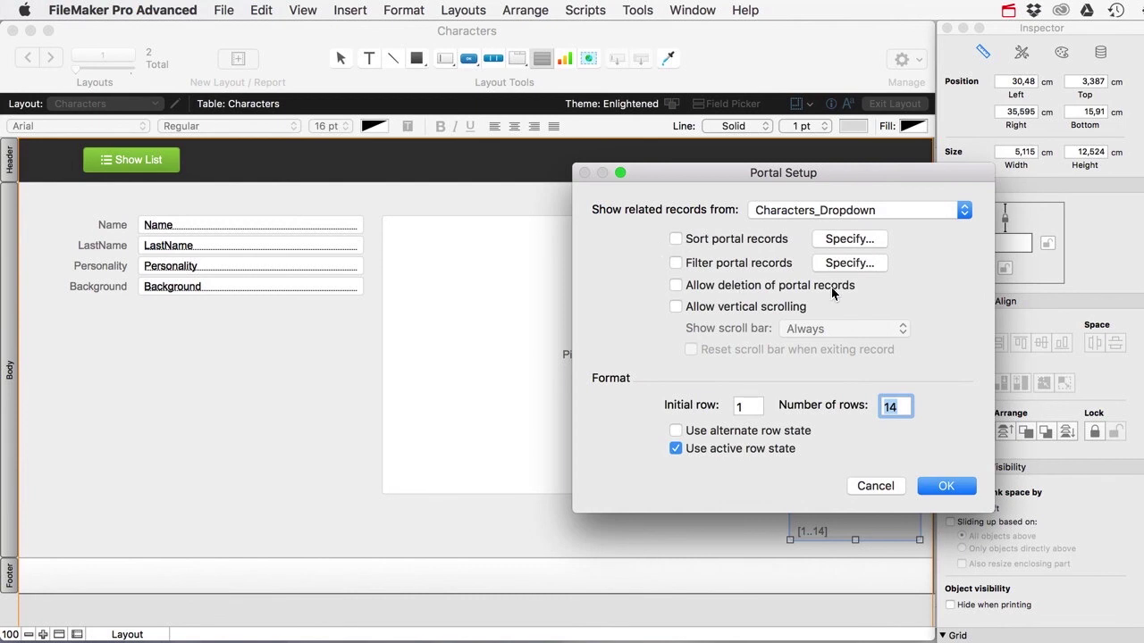
pyautogui.click(752, 315)
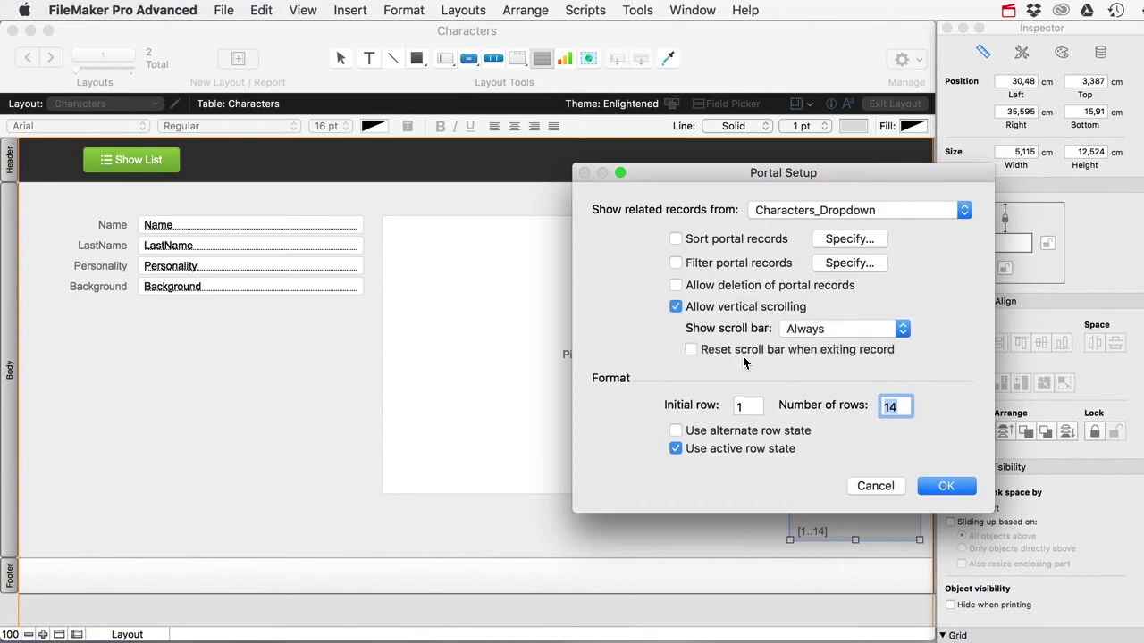
pyautogui.click(741, 434)
pyautogui.click(937, 489)
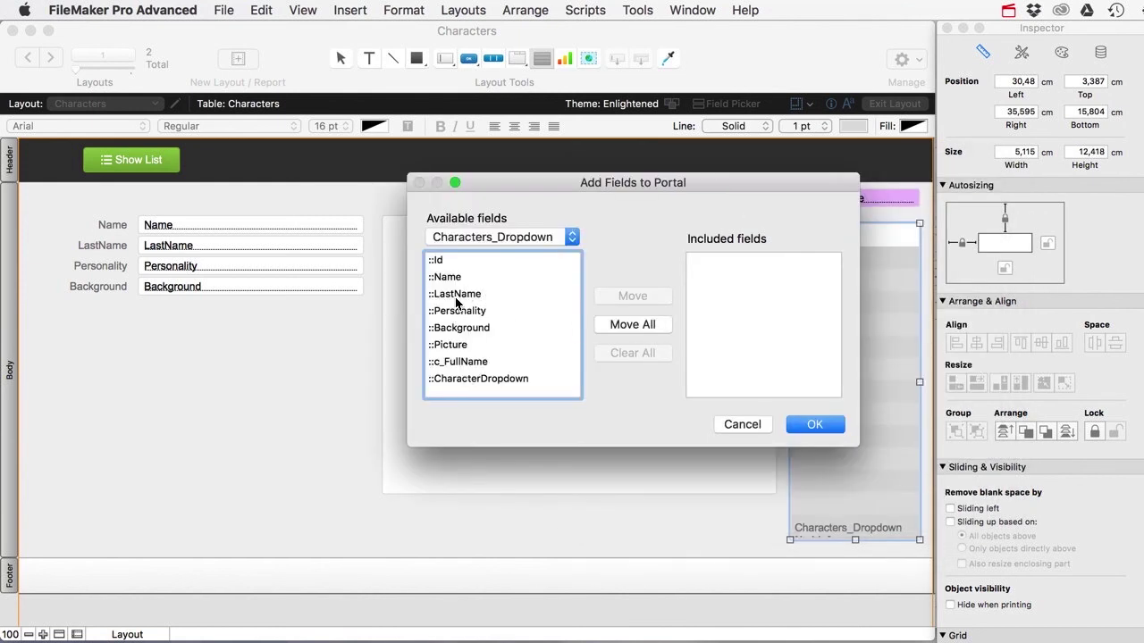
# - Add c_FullName from Characters_Dropdown to the portal and give the field the Default style
pyautogui.doubleClick(457, 361)
pyautogui.click(815, 425)
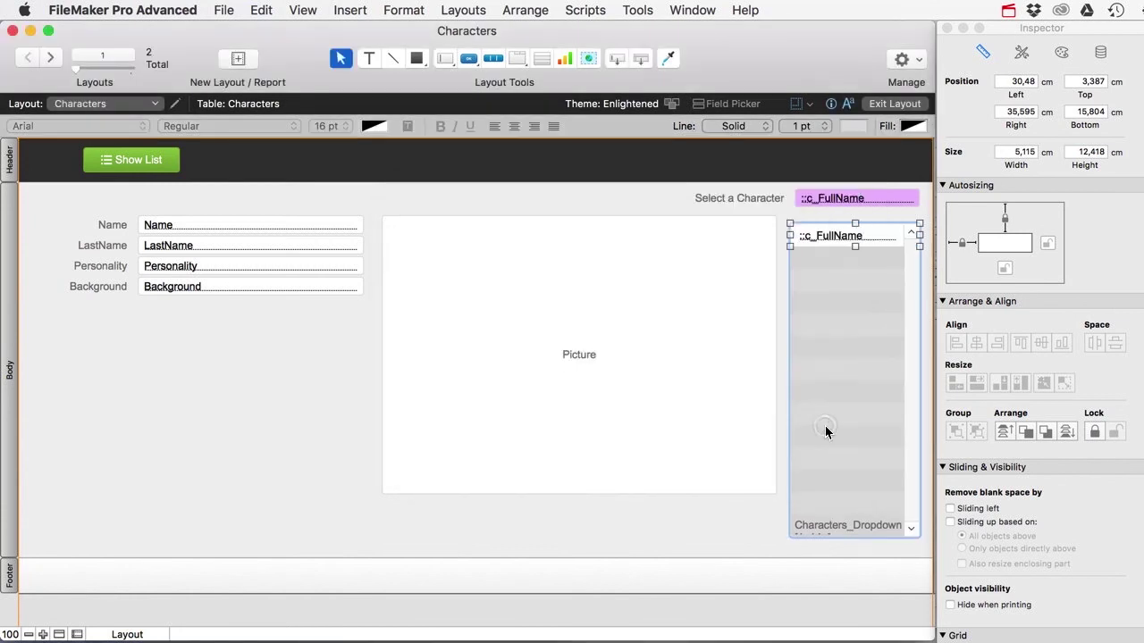
pyautogui.click(835, 235)
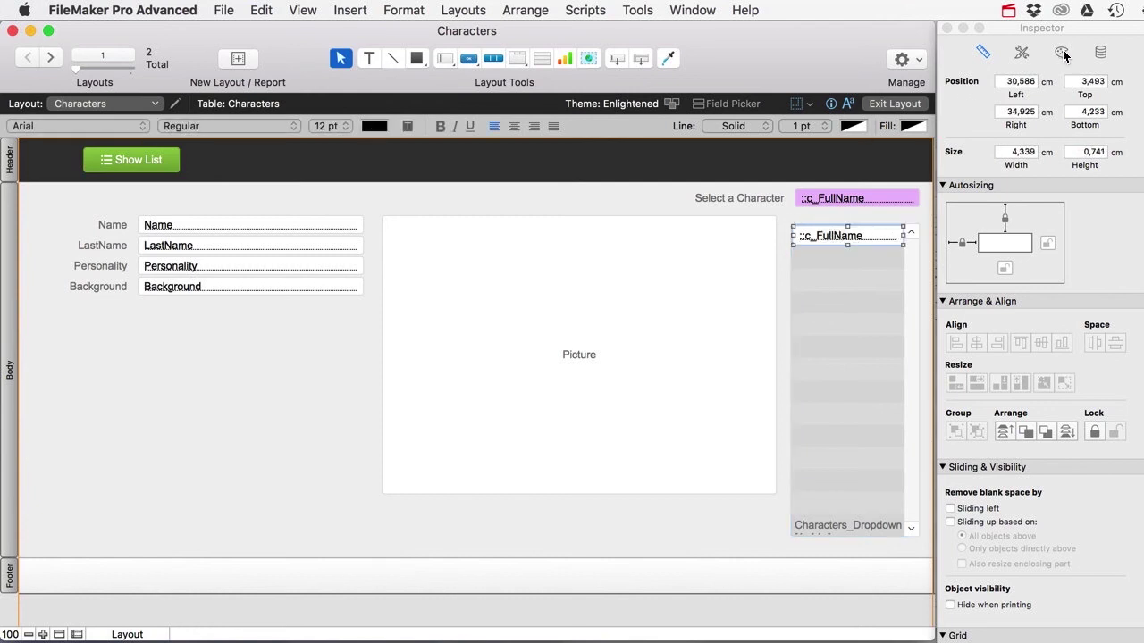
pyautogui.click(1022, 52)
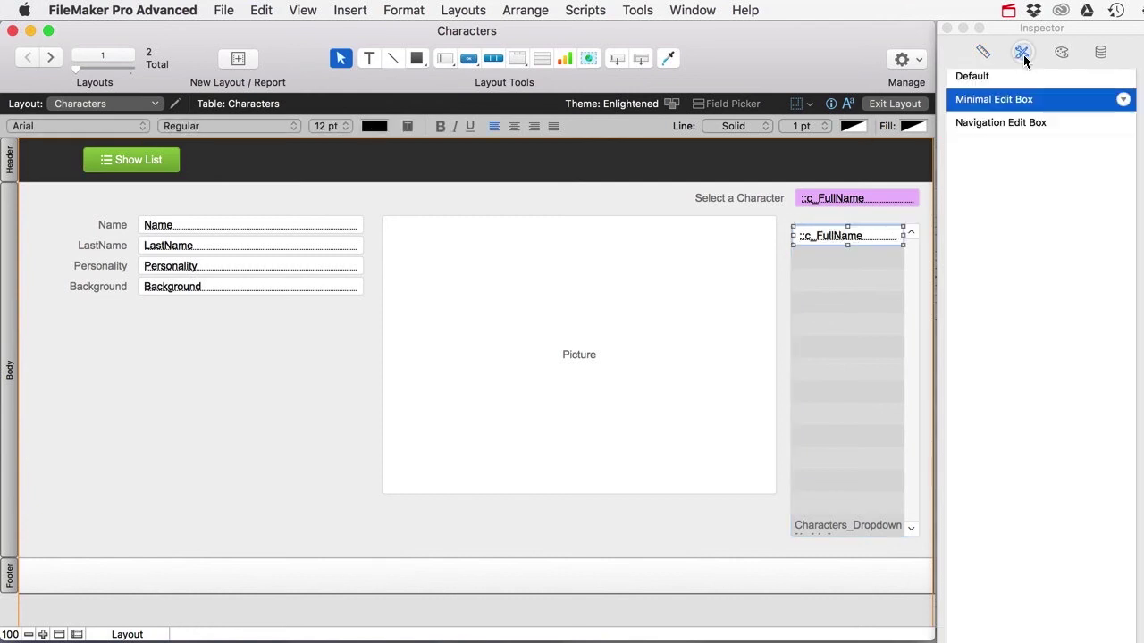
pyautogui.click(1021, 125)
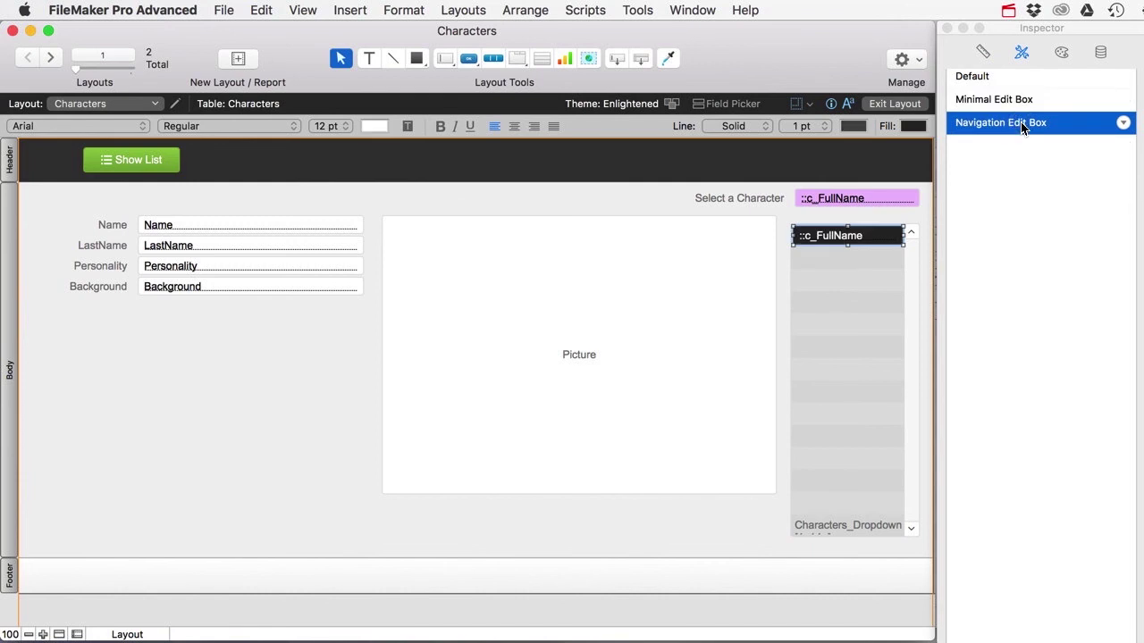
pyautogui.click(1014, 82)
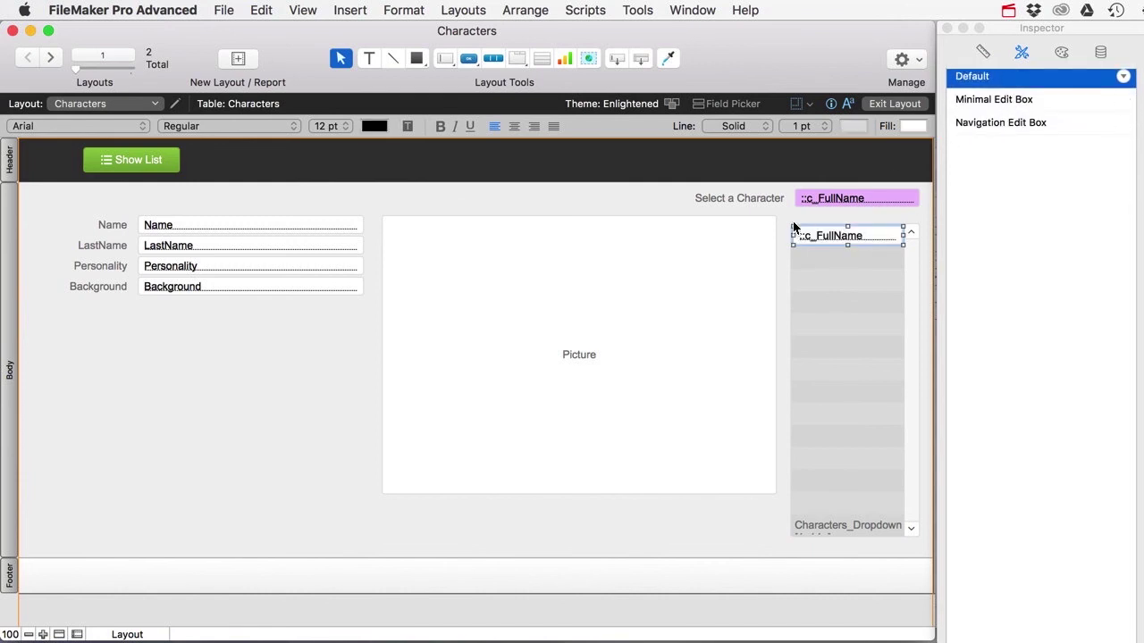
# - Test the portal in Browse mode by choosing the second character in the Select a Character dropdown
pyautogui.click(890, 104)
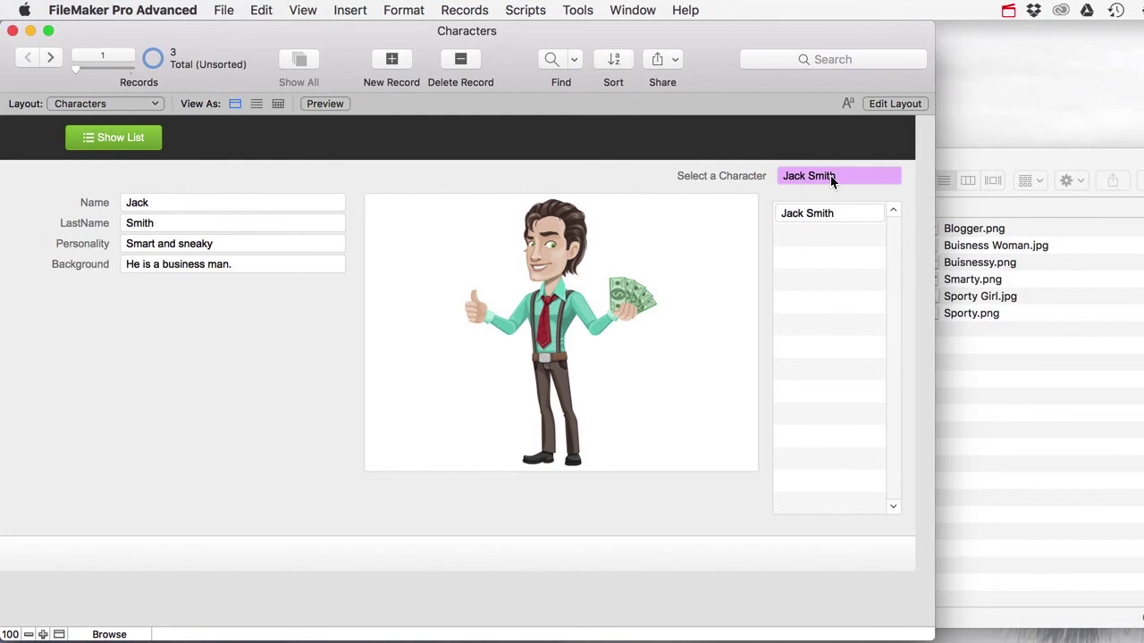
pyautogui.click(863, 181)
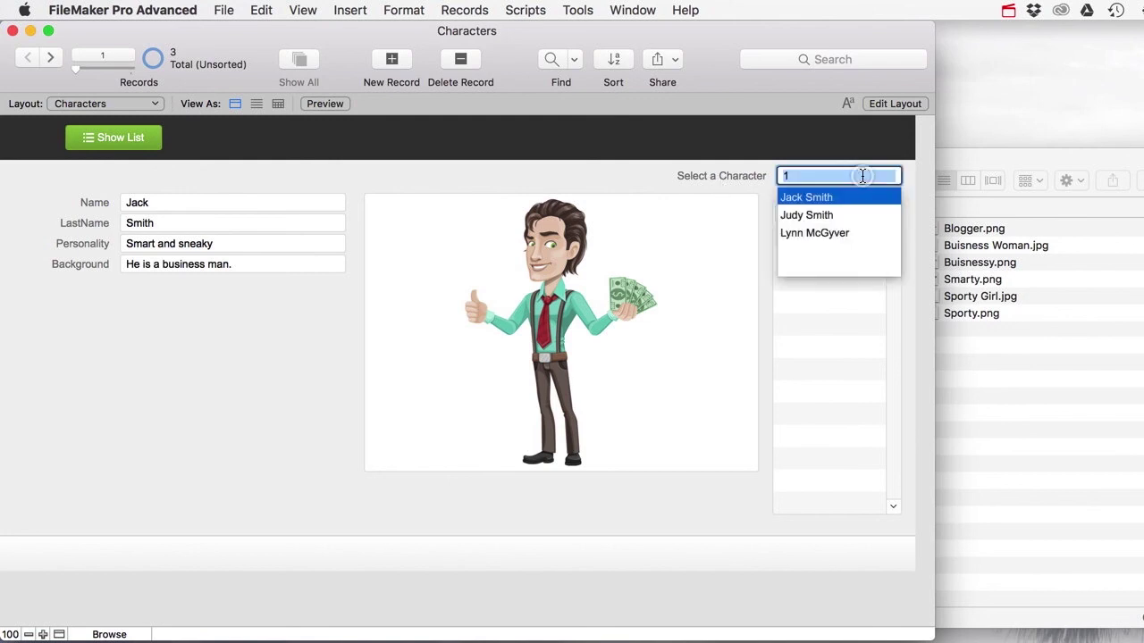
pyautogui.click(822, 216)
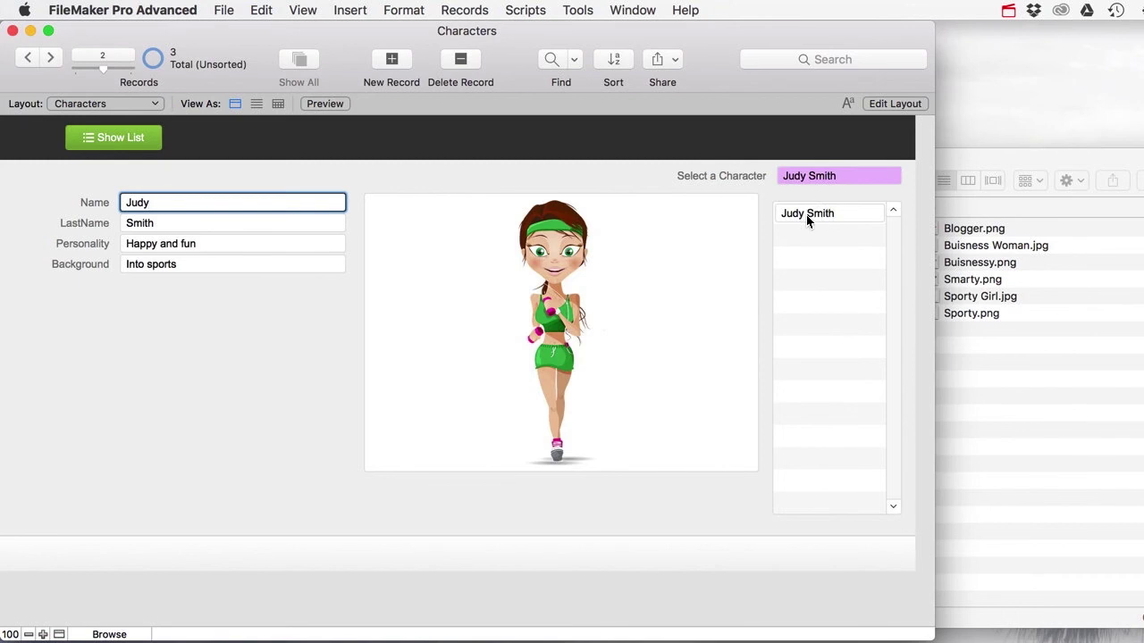
# - In the relationships graph, collapse the Characters_Dropdown table occurrence and place a duplicate of it directly below
pyautogui.press('super+shift+d')
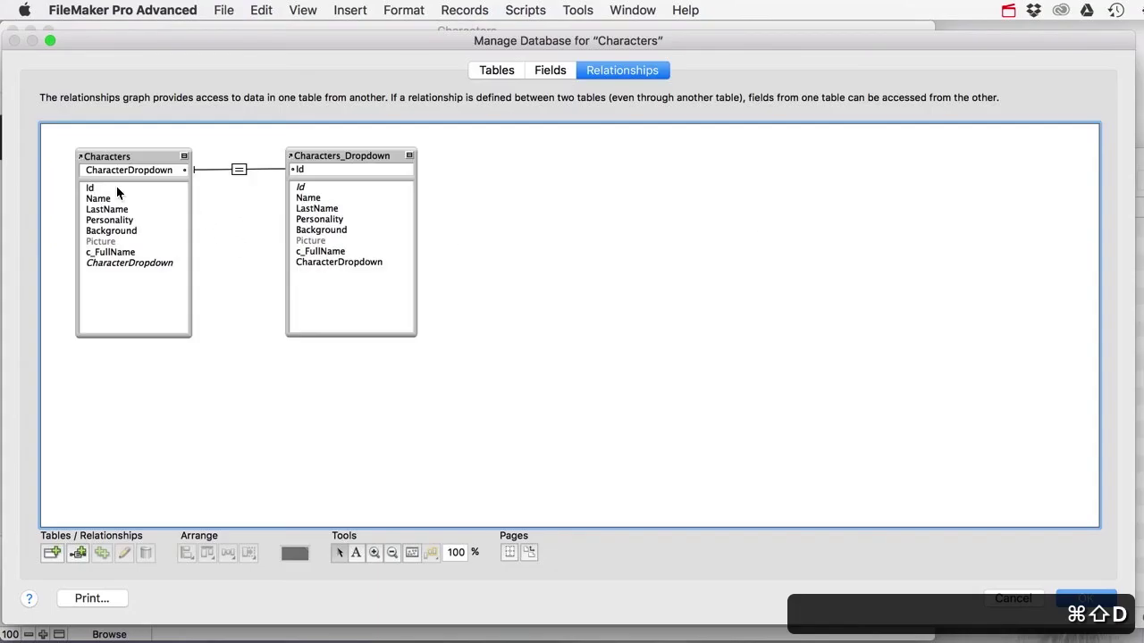
pyautogui.click(122, 176)
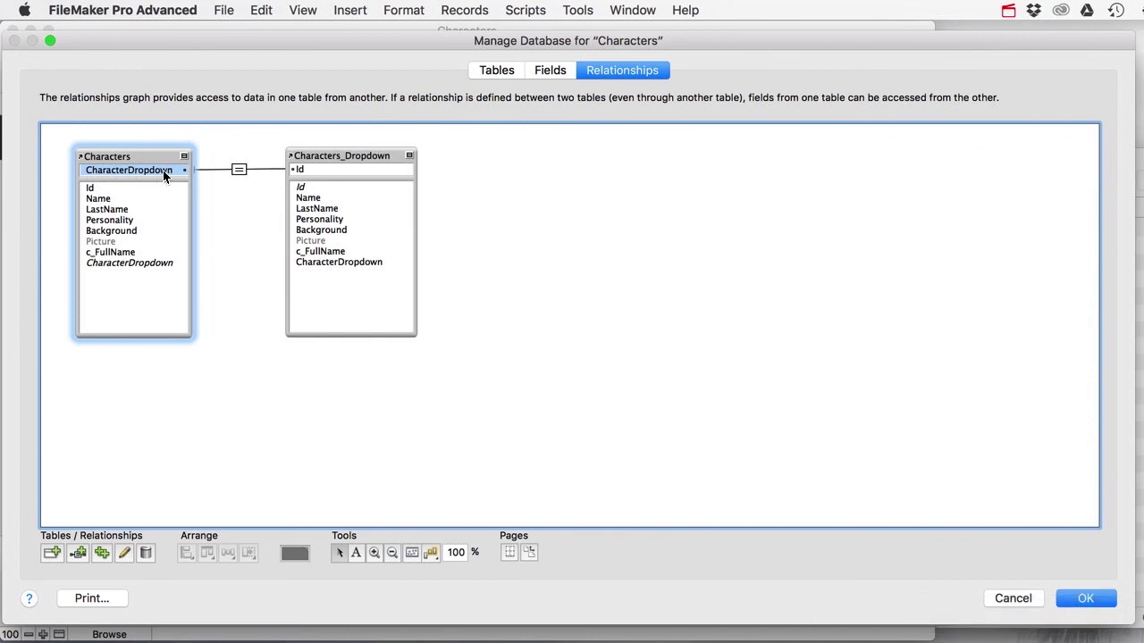
pyautogui.click(346, 156)
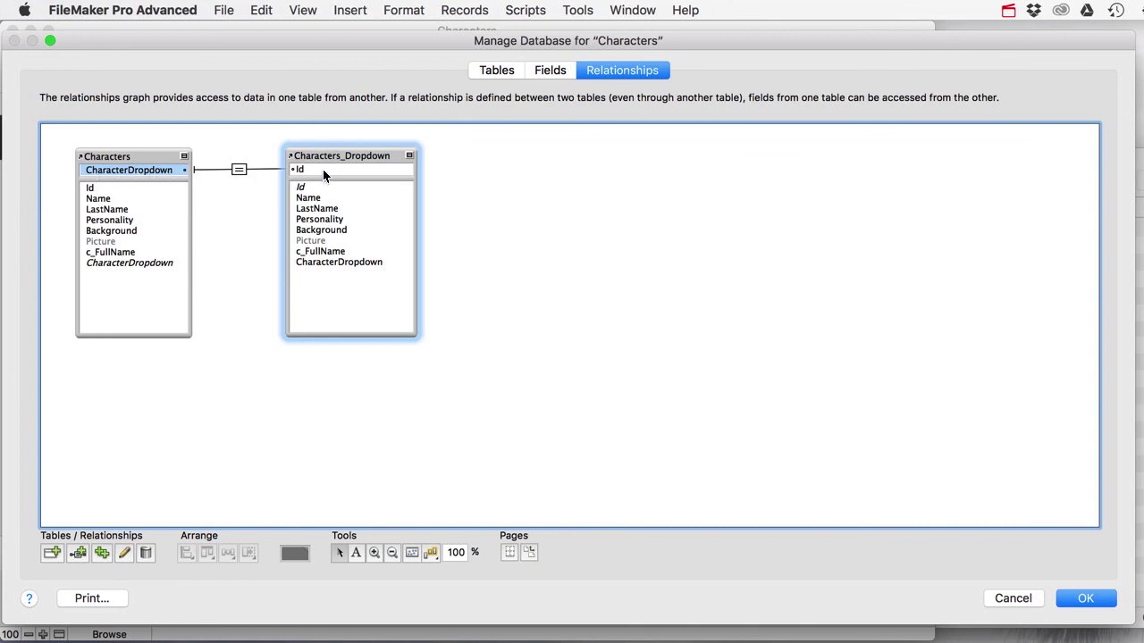
pyautogui.click(410, 155)
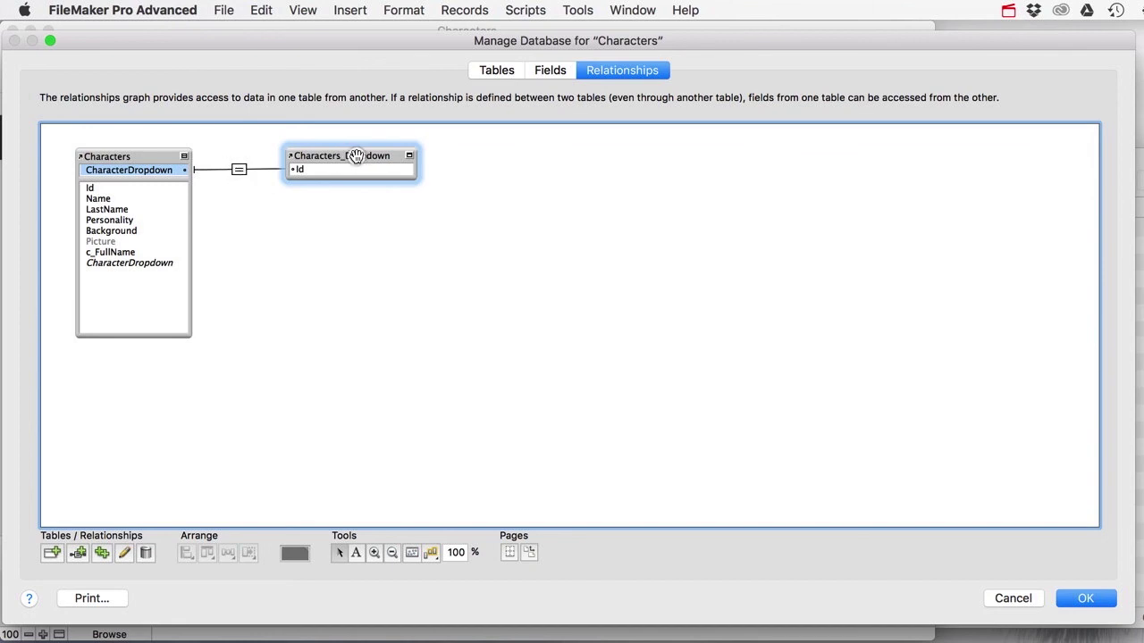
pyautogui.moveTo(357, 158); pyautogui.dragTo(358, 211)
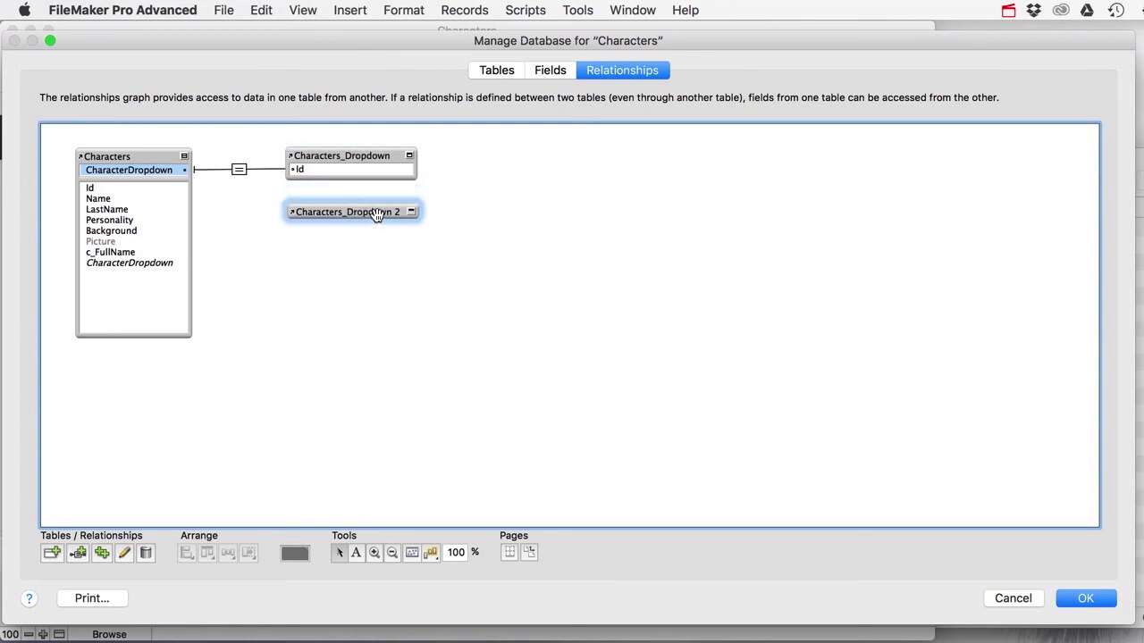
# - Rename the duplicated table occurrence Characters_All and expand it to show its fields
pyautogui.doubleClick(362, 211)
pyautogui.moveTo(693, 439); pyautogui.dragTo(801, 437)
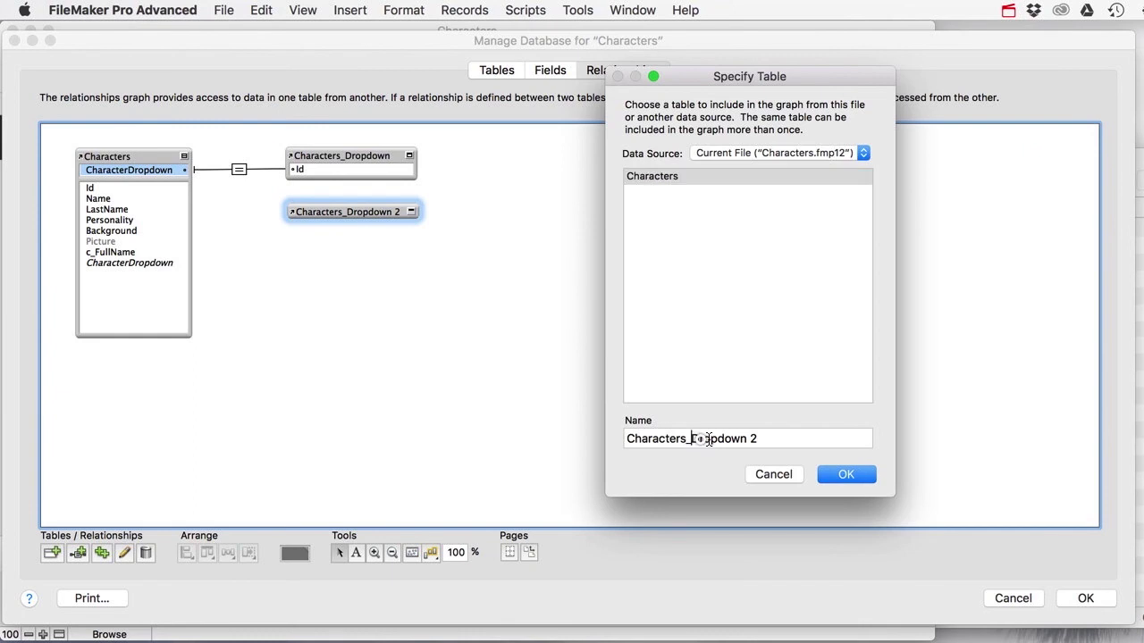
pyautogui.write('All')
pyautogui.click(846, 475)
pyautogui.click(411, 212)
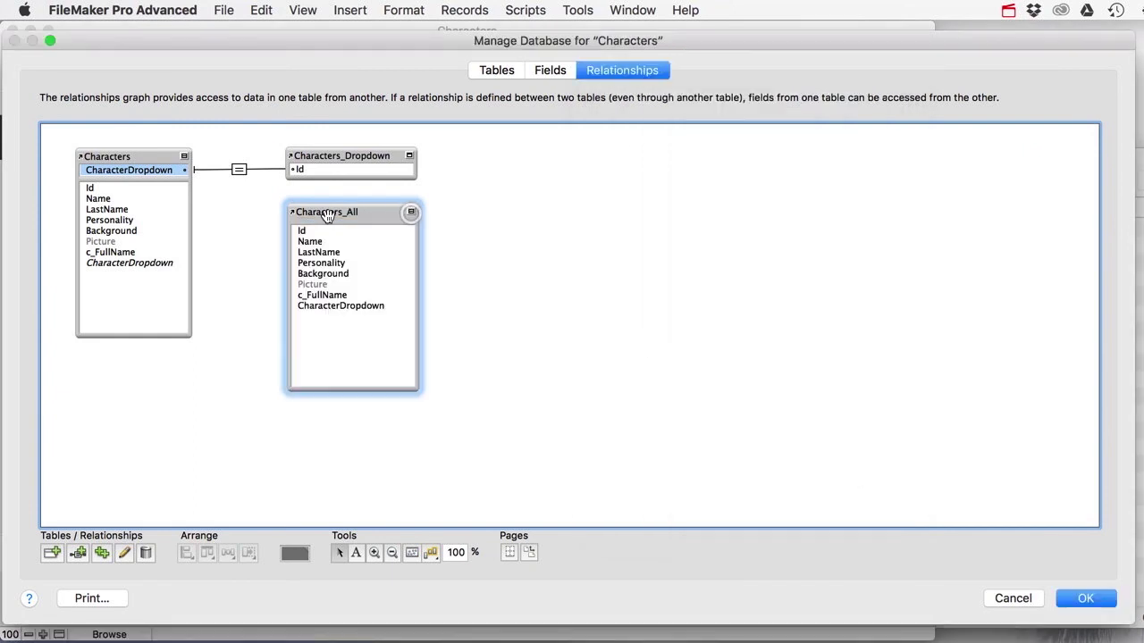
# - Relate the Id field of Characters to the Id field of Characters_All
pyautogui.click(115, 155)
pyautogui.click(351, 217)
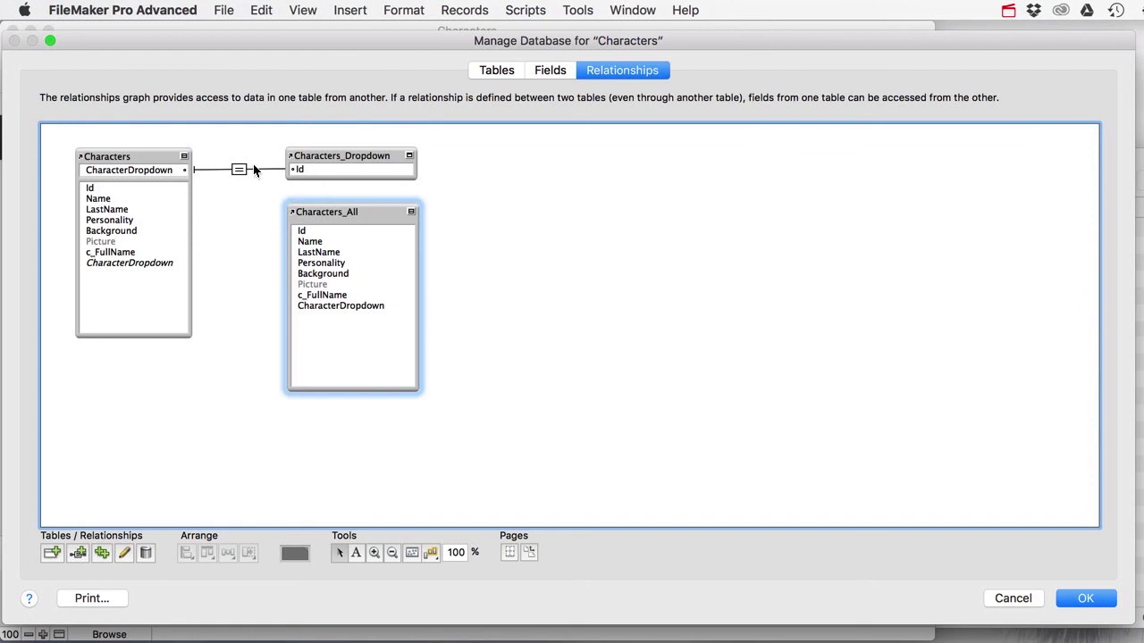
pyautogui.click(130, 157)
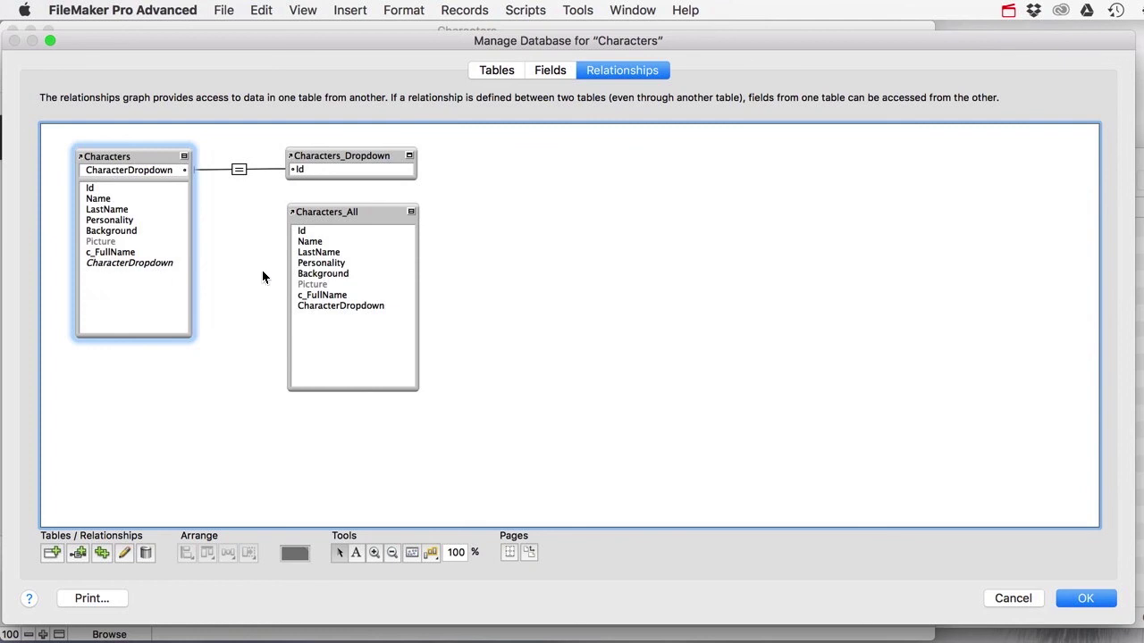
pyautogui.click(331, 212)
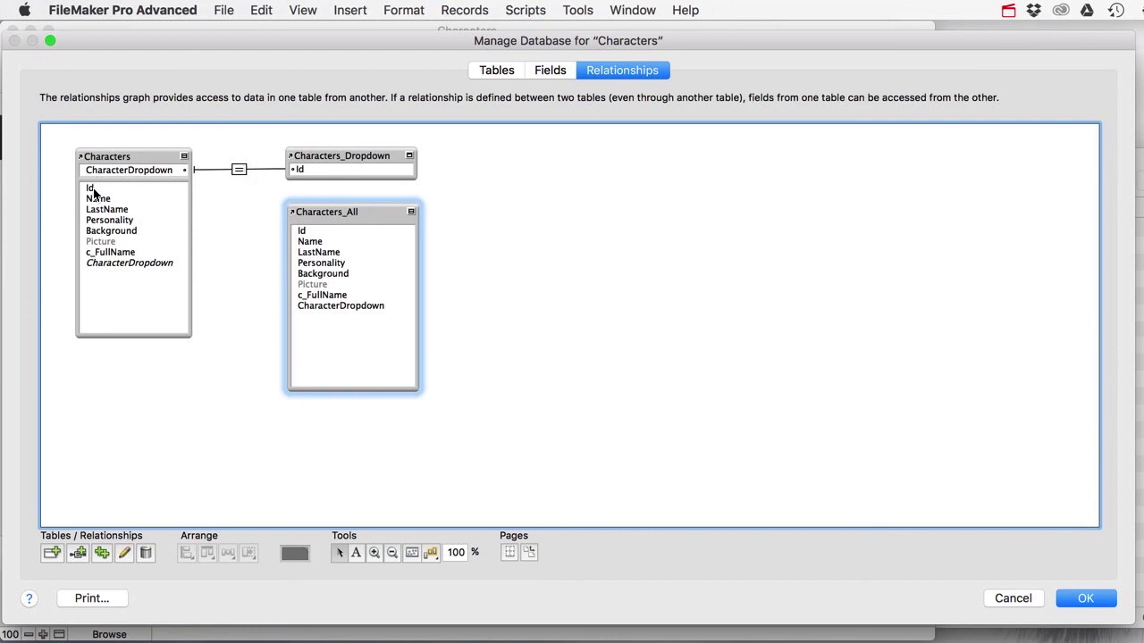
pyautogui.moveTo(90, 190); pyautogui.dragTo(313, 231)
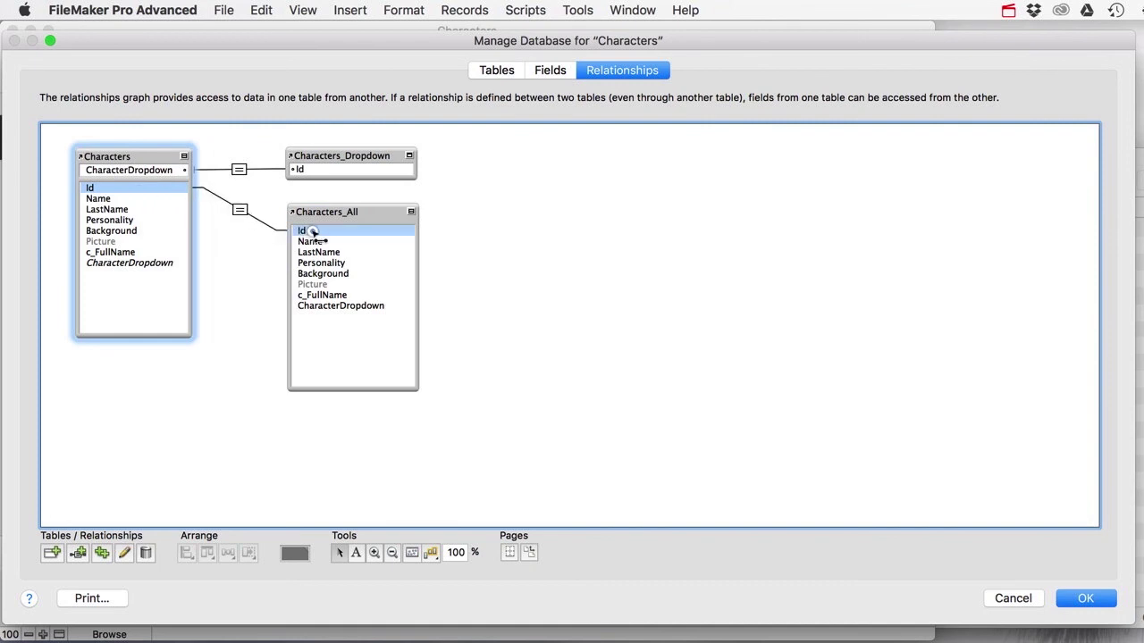
# - Change the operator of the Characters to Characters_All relationship to x and save the database changes
pyautogui.doubleClick(239, 199)
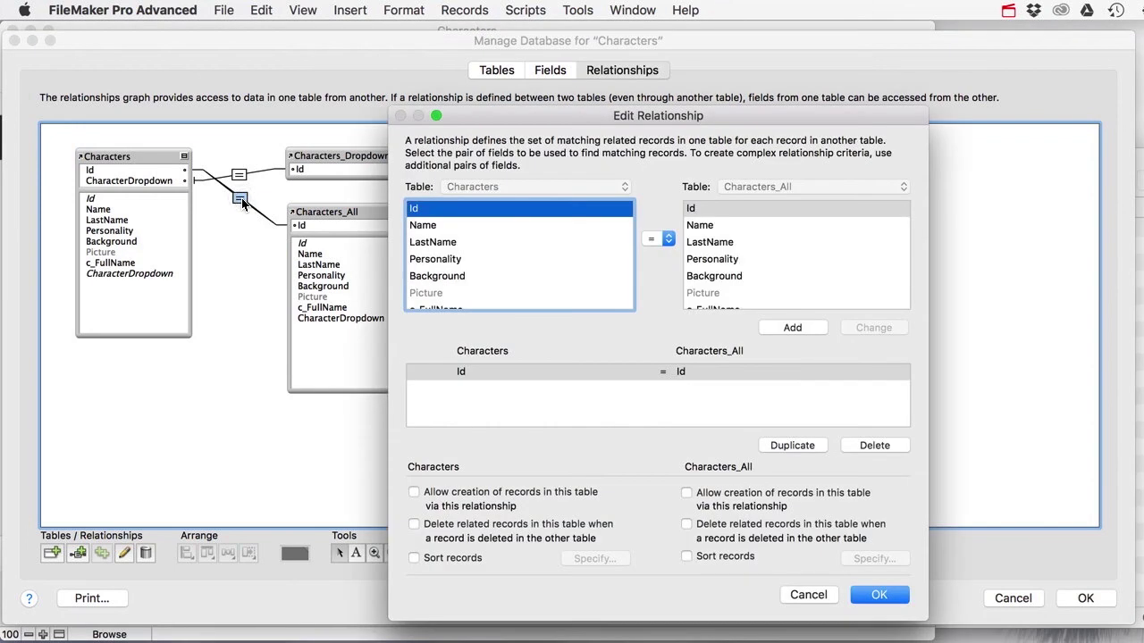
pyautogui.click(670, 239)
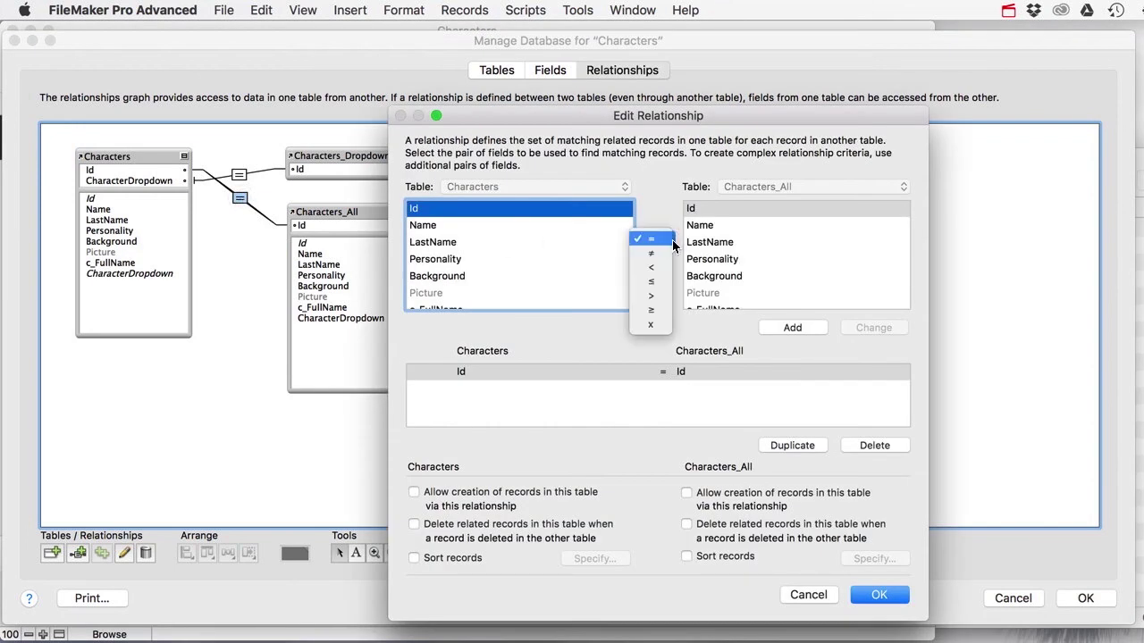
pyautogui.click(653, 325)
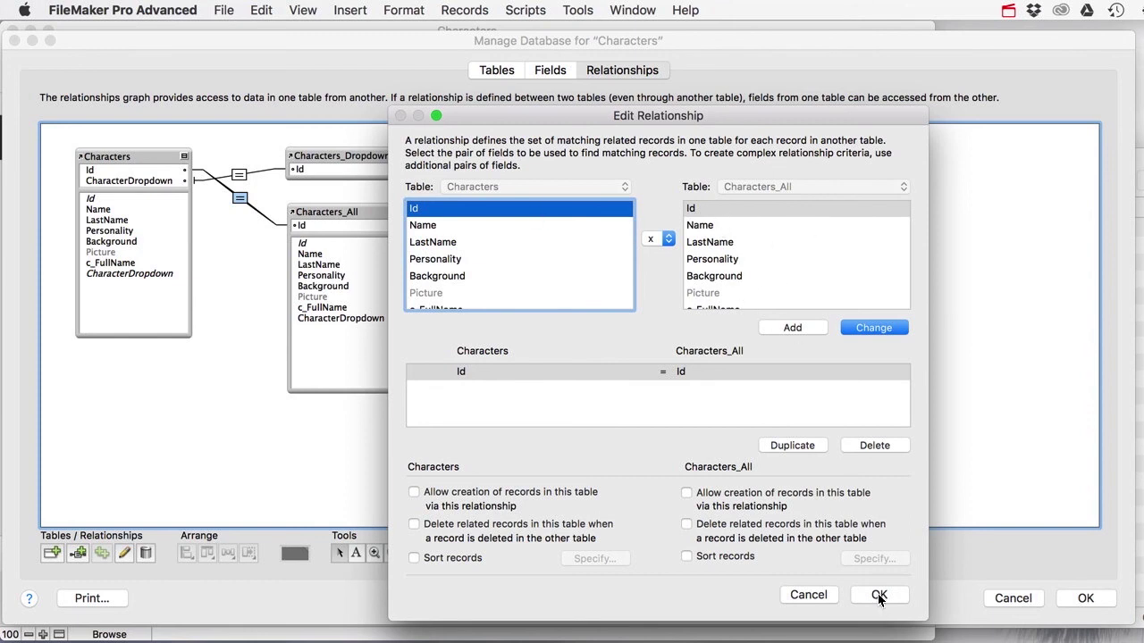
pyautogui.click(868, 328)
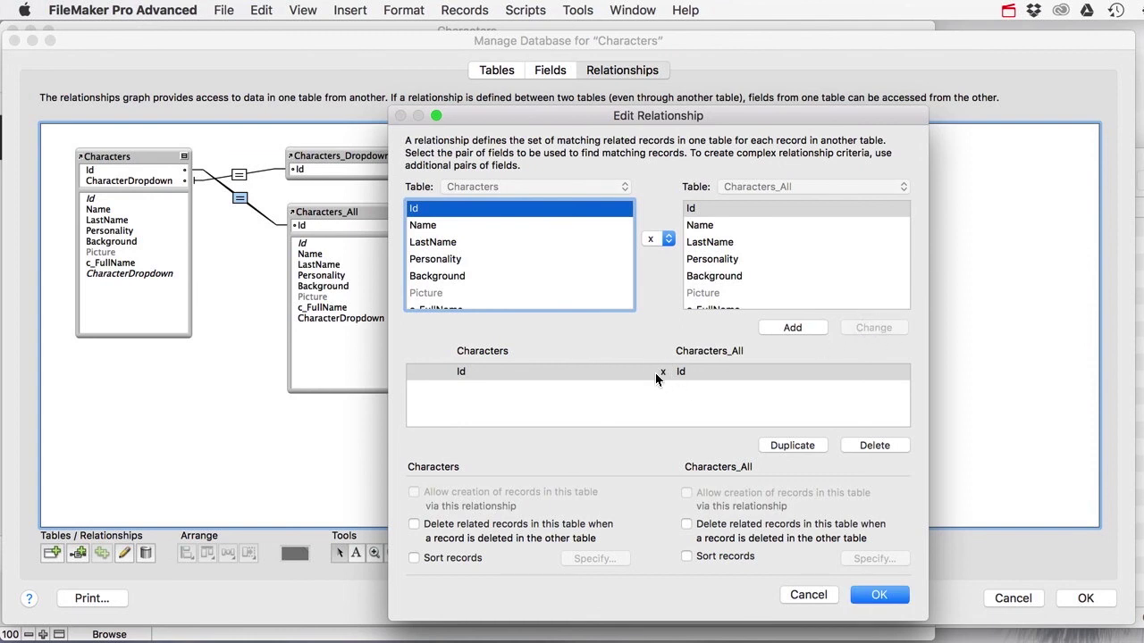
pyautogui.click(871, 594)
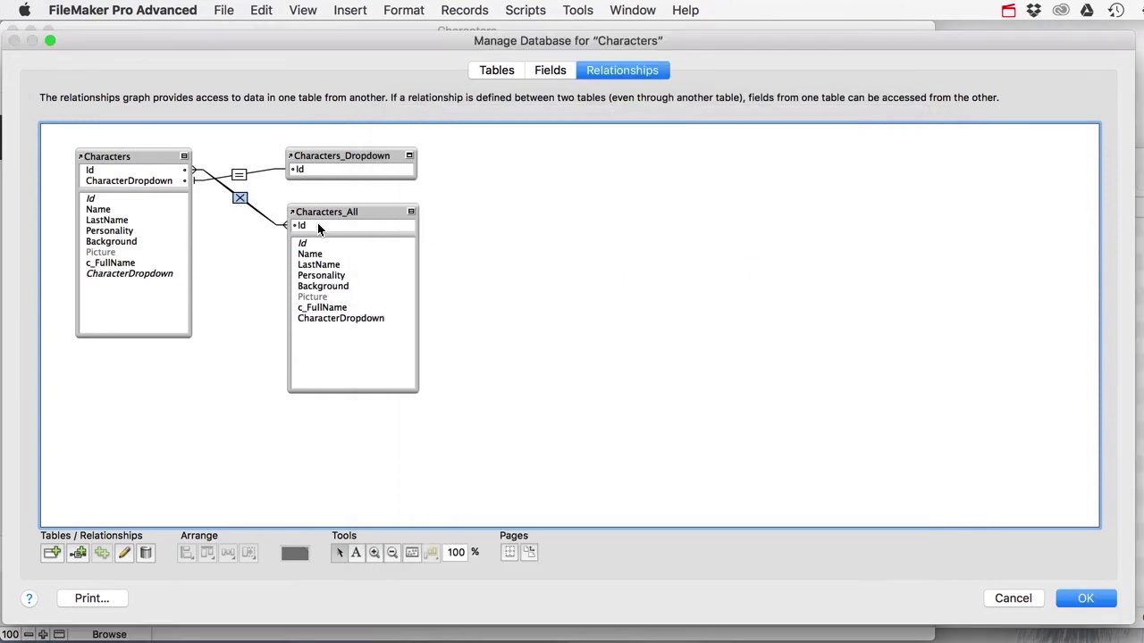
pyautogui.click(1085, 599)
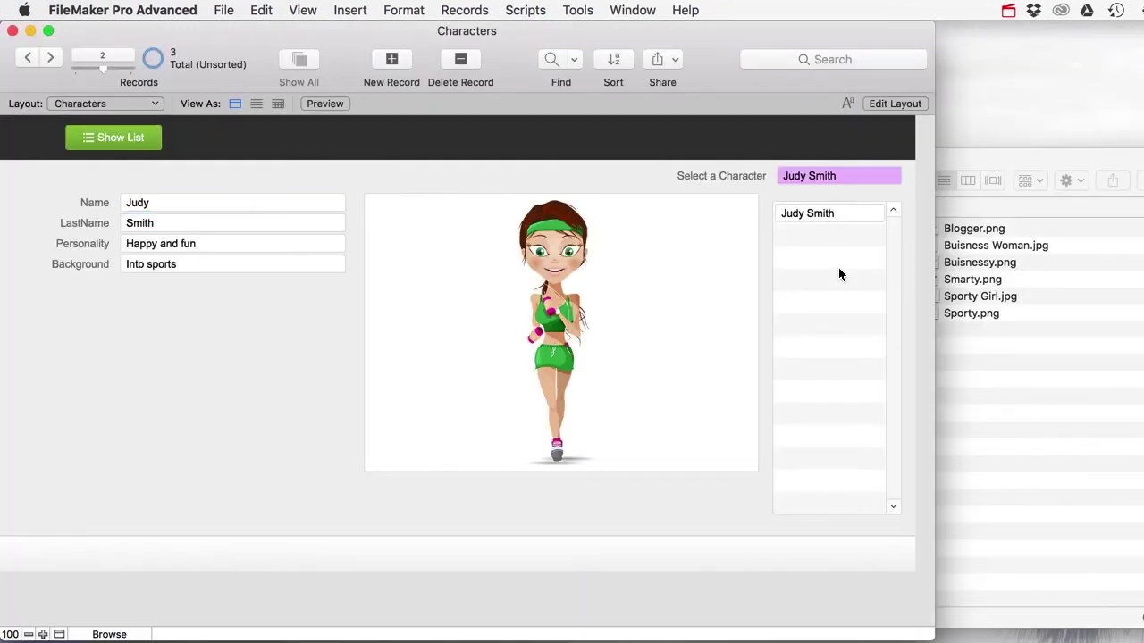
# - In Layout mode, set the portal to show related records from Characters_All
pyautogui.click(892, 105)
pyautogui.doubleClick(826, 282)
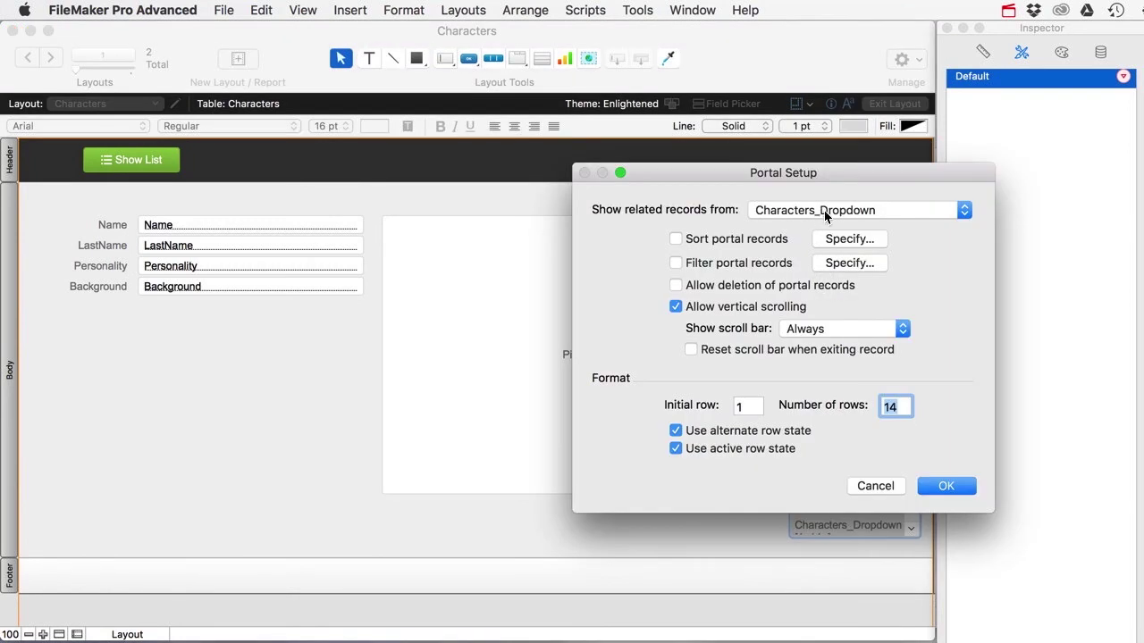
pyautogui.click(819, 213)
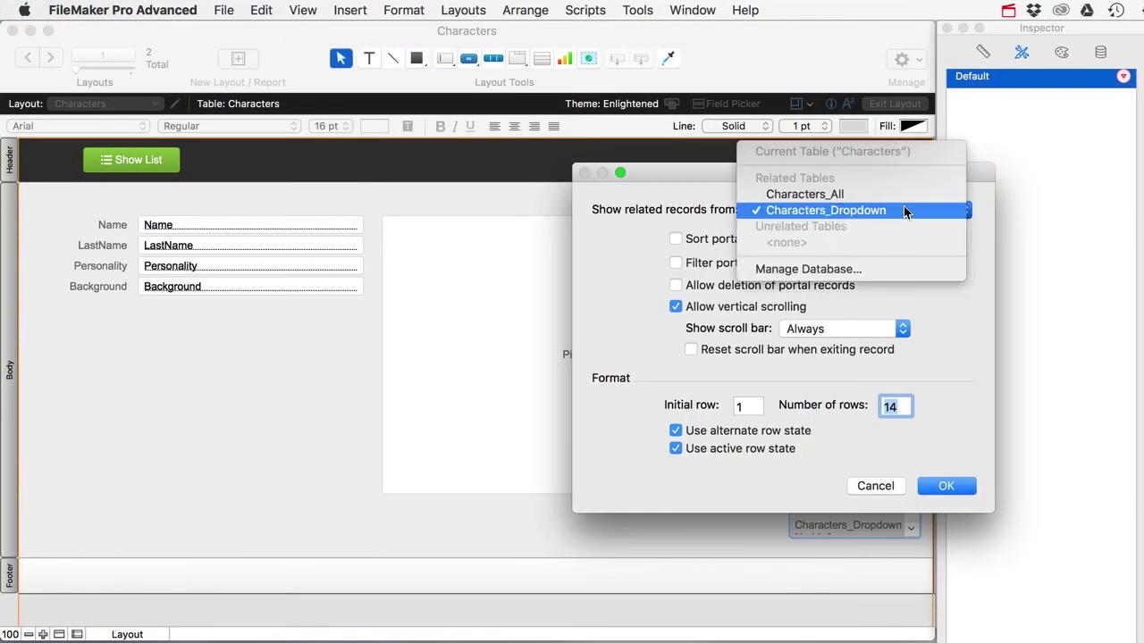
pyautogui.click(806, 195)
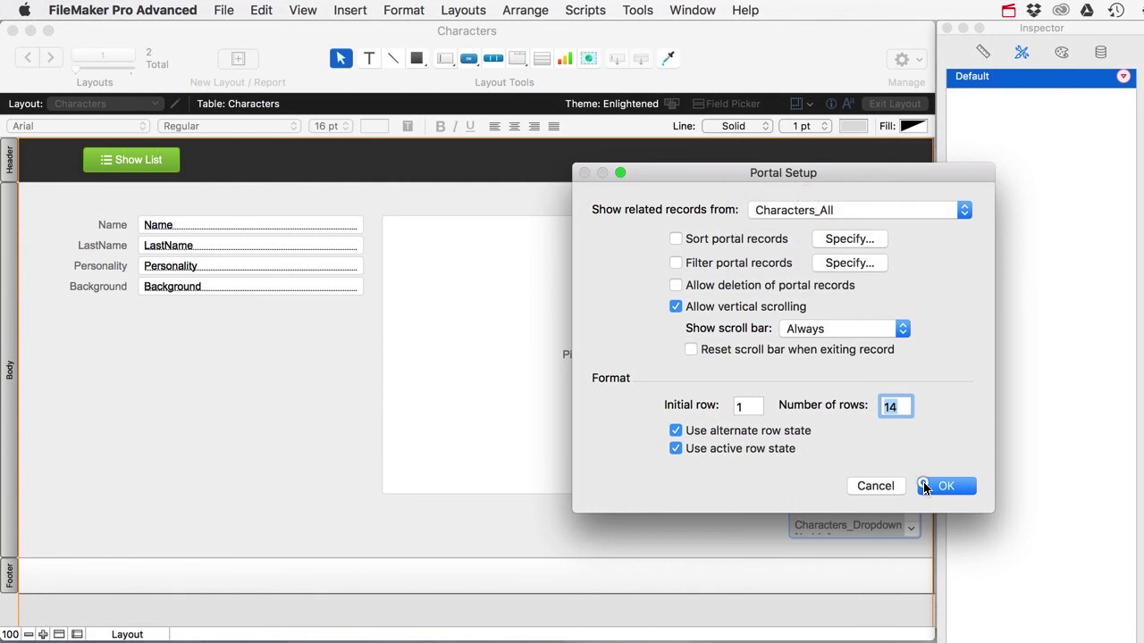
pyautogui.click(945, 486)
# - Reassign the portal's field to c_FullName from Characters_All and return to Browse mode
pyautogui.doubleClick(823, 235)
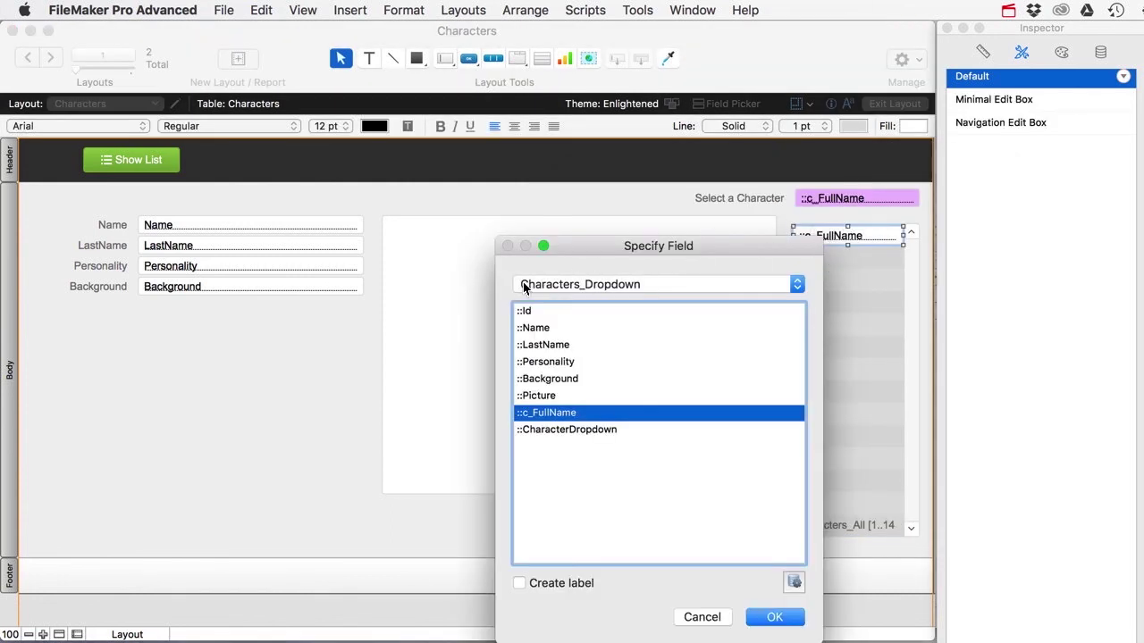
pyautogui.click(651, 286)
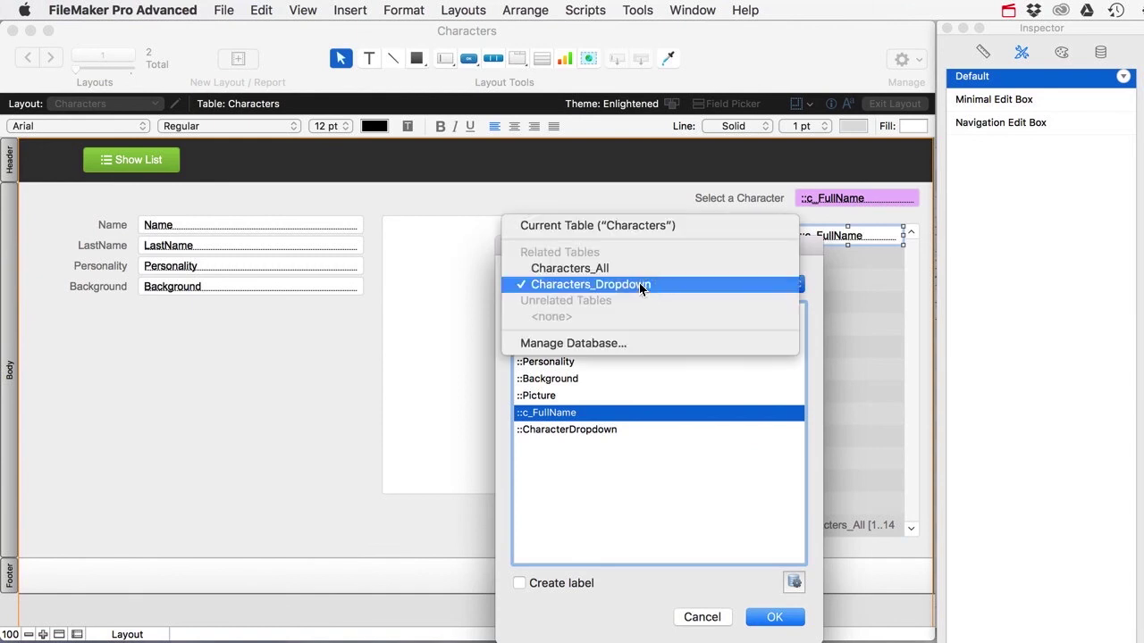
pyautogui.click(575, 269)
pyautogui.click(773, 616)
pyautogui.click(887, 106)
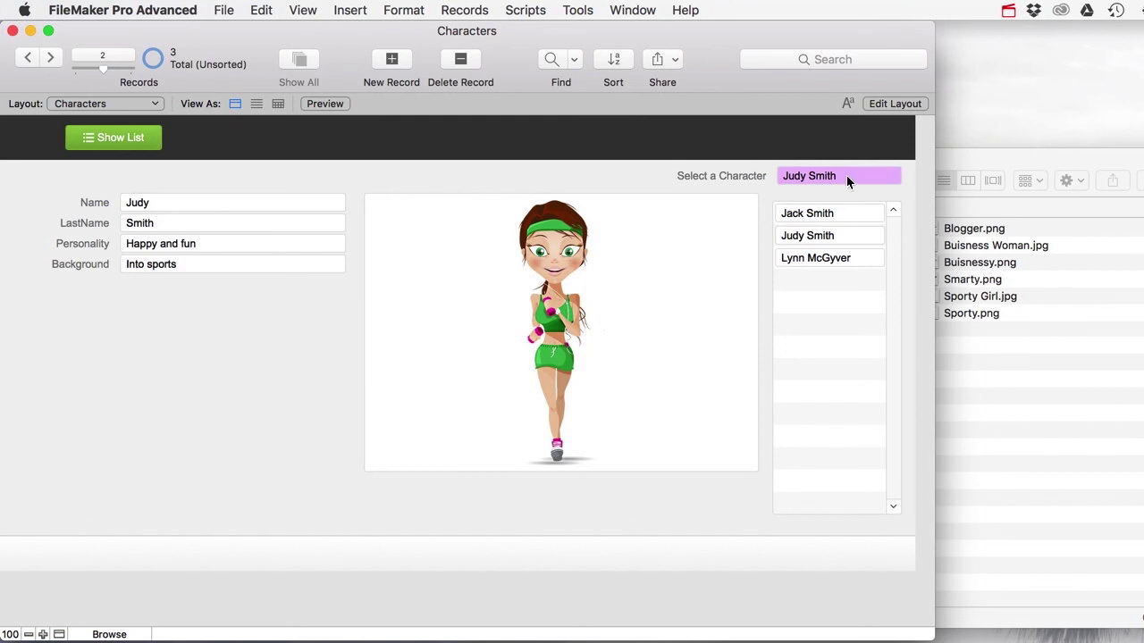
# - Return to Layout mode, delete the Footer part and extend the Body part further down
pyautogui.click(882, 104)
pyautogui.moveTo(552, 558); pyautogui.dragTo(549, 573)
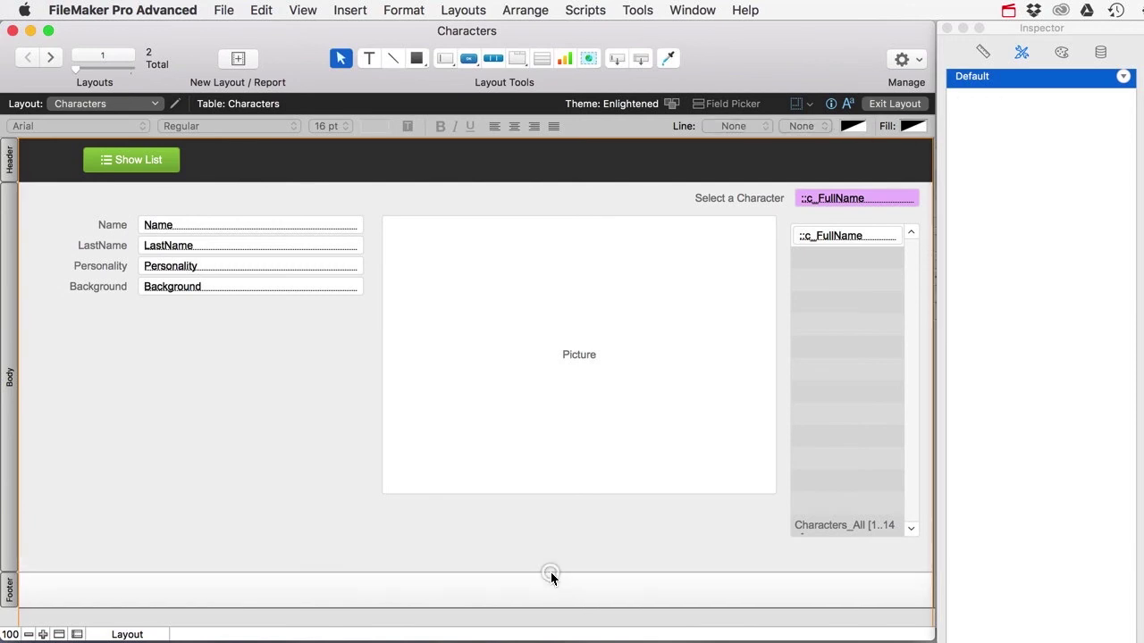
pyautogui.click(11, 587)
pyautogui.press('Delete')
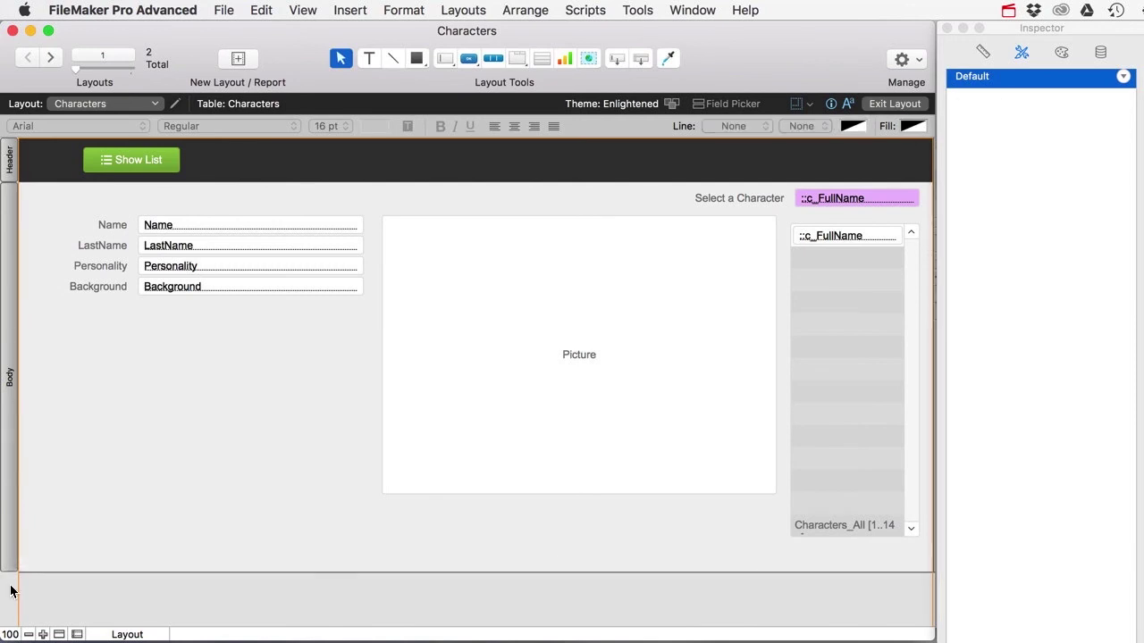
pyautogui.moveTo(39, 571); pyautogui.dragTo(41, 620)
# - Set the Characters_All portal's number of rows to 16
pyautogui.click(849, 509)
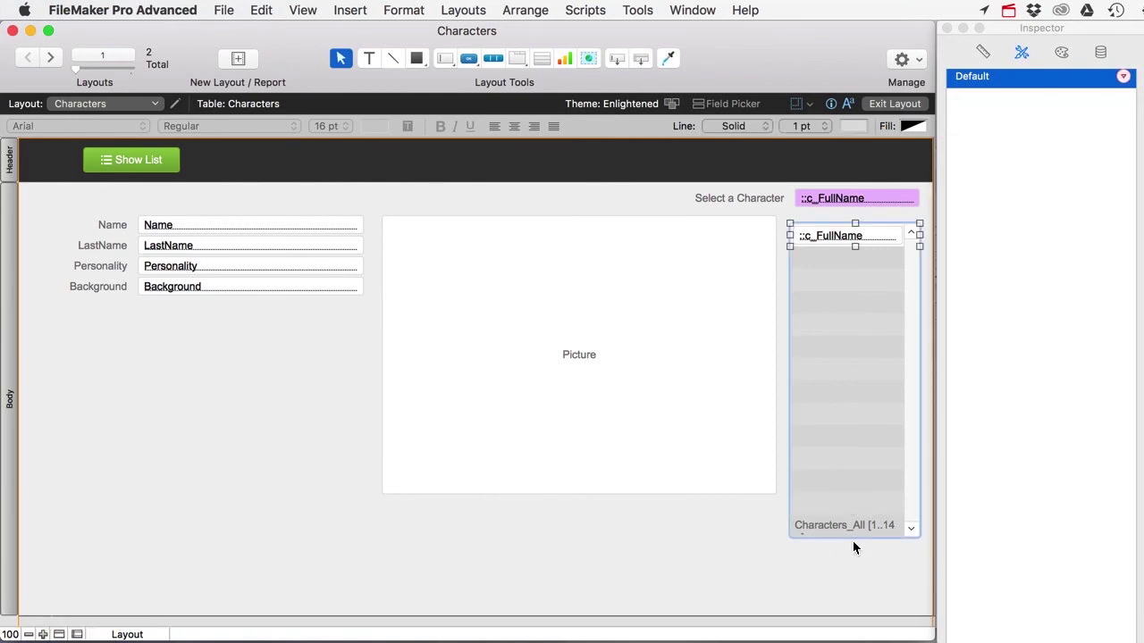
pyautogui.doubleClick(863, 267)
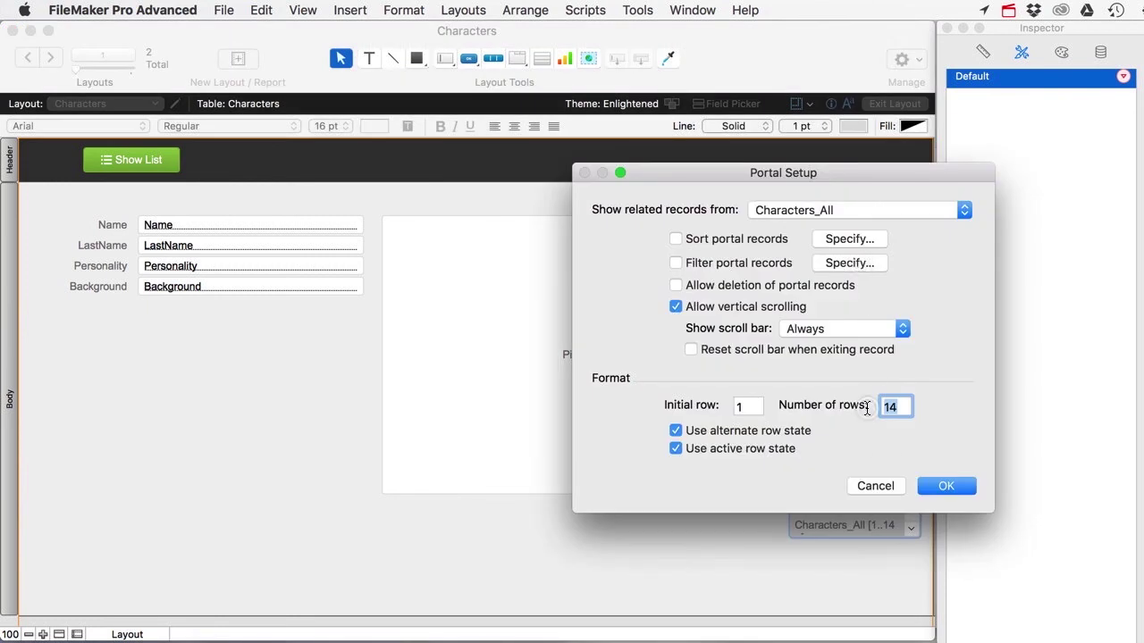
pyautogui.write('16')
pyautogui.click(949, 487)
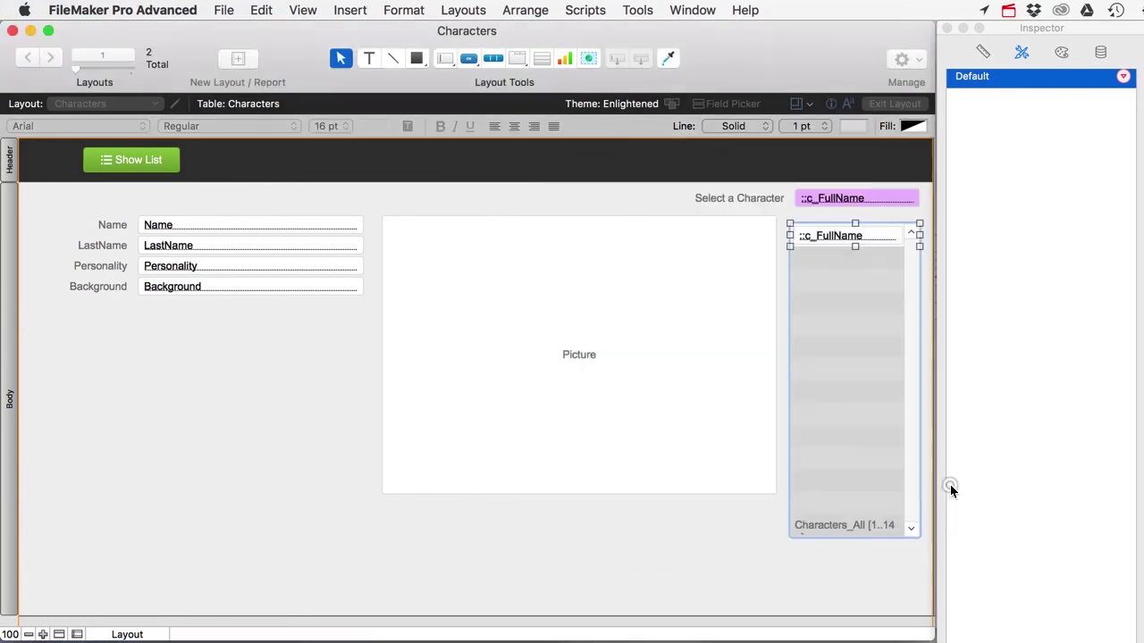
pyautogui.click(726, 533)
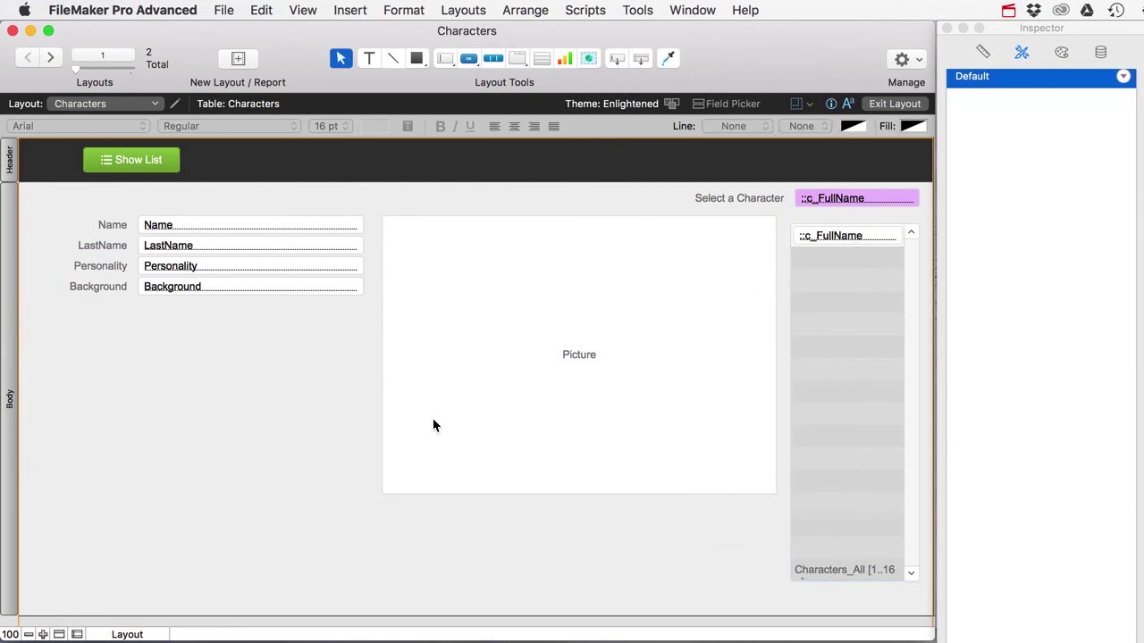
# - Select the four character fields with their labels and the Picture container, and nudge them left to free space for the portal
pyautogui.moveTo(637, 534); pyautogui.dragTo(90, 224)
pyautogui.press('Left')
pyautogui.press('Left')
pyautogui.press('Left')
pyautogui.press('Left')
pyautogui.press('Left')
pyautogui.press('Left')
pyautogui.press('Left')
pyautogui.press('Left')
pyautogui.press('Left')
pyautogui.press('Left')
pyautogui.press('Left')
pyautogui.press('Left')
pyautogui.press('Left')
pyautogui.press('Left')
pyautogui.press('Left')
pyautogui.press('Left')
pyautogui.press('Left')
pyautogui.press('Left')
pyautogui.press('Left')
pyautogui.press('Left')
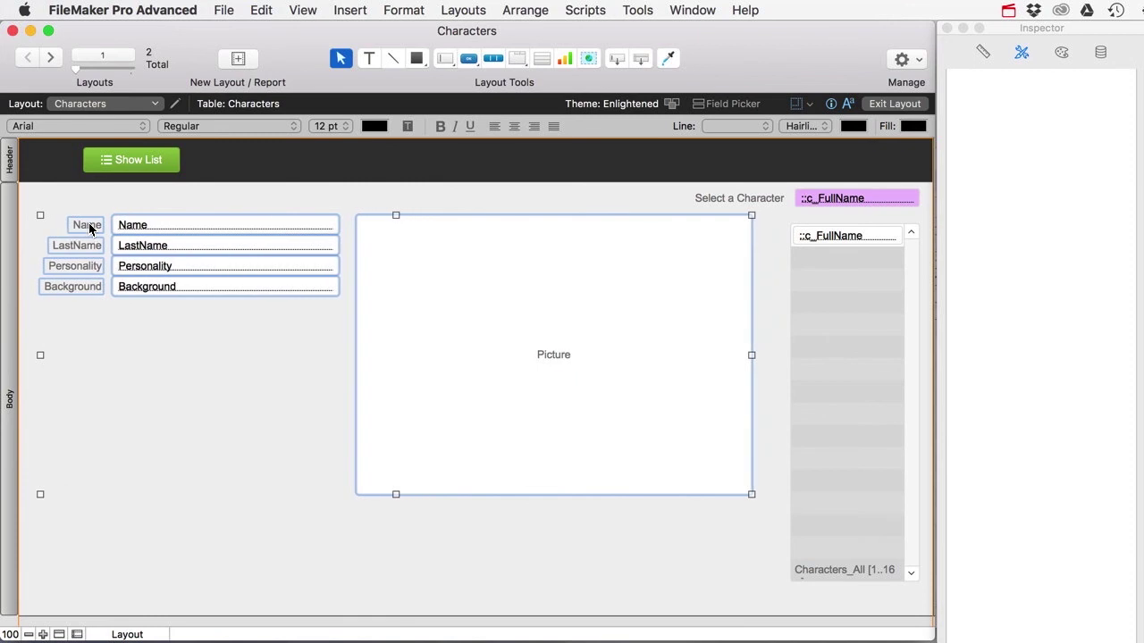
# - Nudge the Characters_All portal and its c_FullName field left, closer to the Picture container
pyautogui.moveTo(775, 277); pyautogui.dragTo(828, 232)
pyautogui.press('Left')
pyautogui.press('Left')
pyautogui.press('Left')
pyautogui.press('Left')
pyautogui.press('Left')
pyautogui.press('Left')
pyautogui.press('Left')
pyautogui.press('Left')
pyautogui.press('Left')
pyautogui.press('Left')
pyautogui.press('Left')
pyautogui.press('Left')
pyautogui.press('Left')
pyautogui.press('Left')
pyautogui.press('Left')
pyautogui.press('Left')
pyautogui.press('Left')
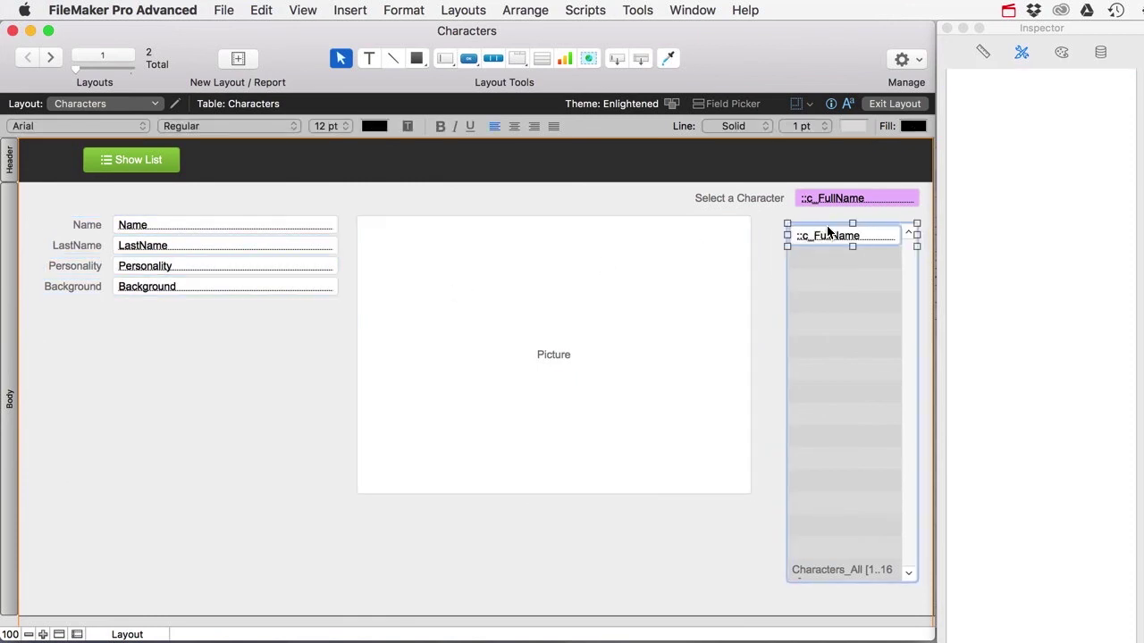
pyautogui.press('Left')
pyautogui.press('Left')
pyautogui.press('Left')
pyautogui.press('Left')
pyautogui.press('Left')
pyautogui.press('Left')
pyautogui.press('Left')
pyautogui.press('Left')
pyautogui.press('Left')
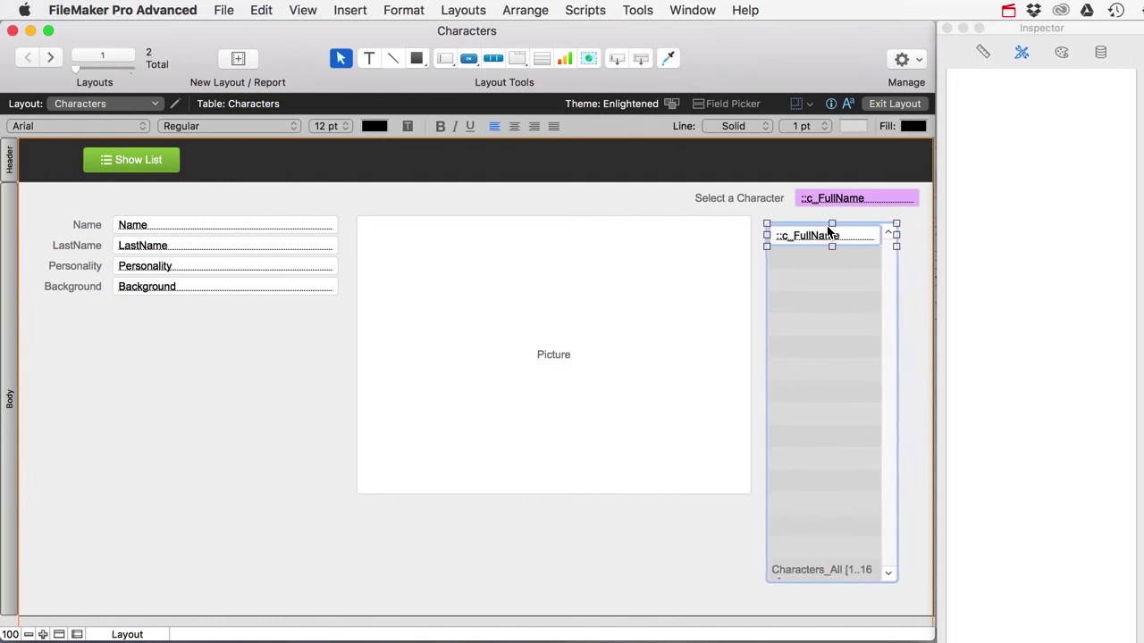
# - Widen the portal and its c_FullName field to line up with the dropdown's right edge, and return to Browse mode
pyautogui.click(910, 236)
pyautogui.click(876, 263)
pyautogui.moveTo(891, 235)
pyautogui.mouseDown()
pyautogui.moveTo(916, 234)
pyautogui.moveTo(888, 235)
pyautogui.moveTo(900, 234)
pyautogui.mouseUp()
pyautogui.click(875, 236)
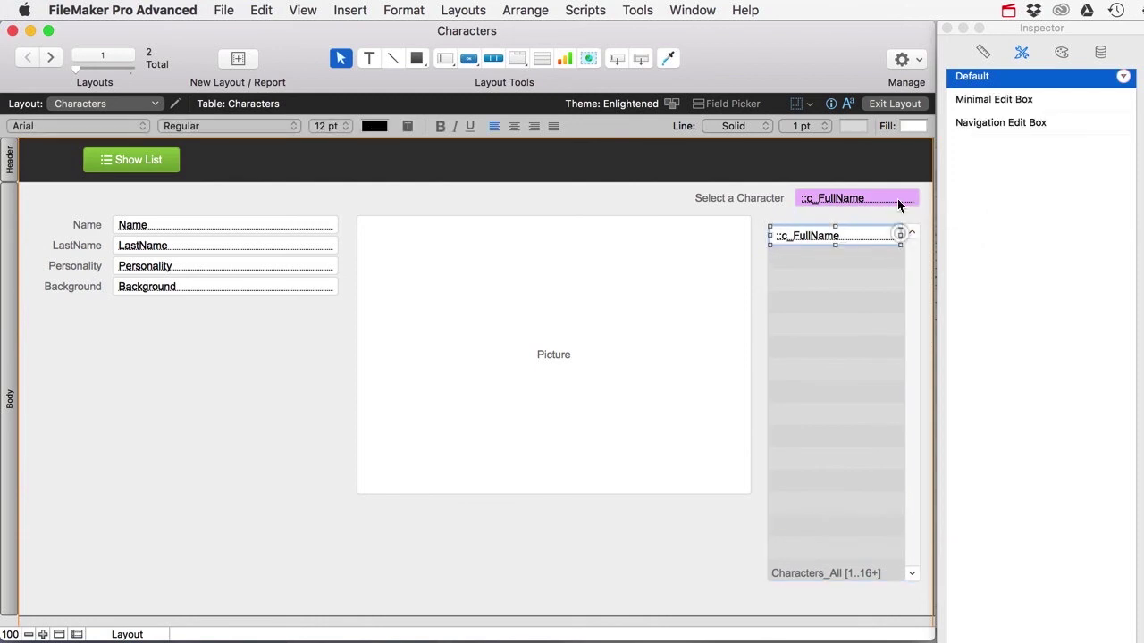
pyautogui.click(890, 104)
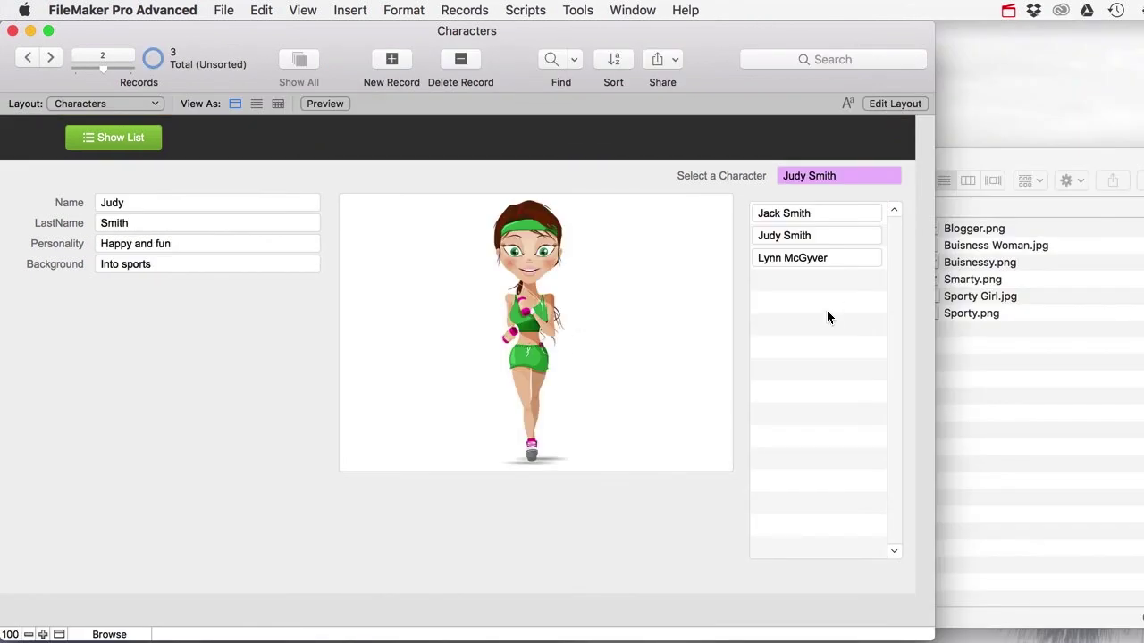
pyautogui.click(889, 104)
pyautogui.click(807, 243)
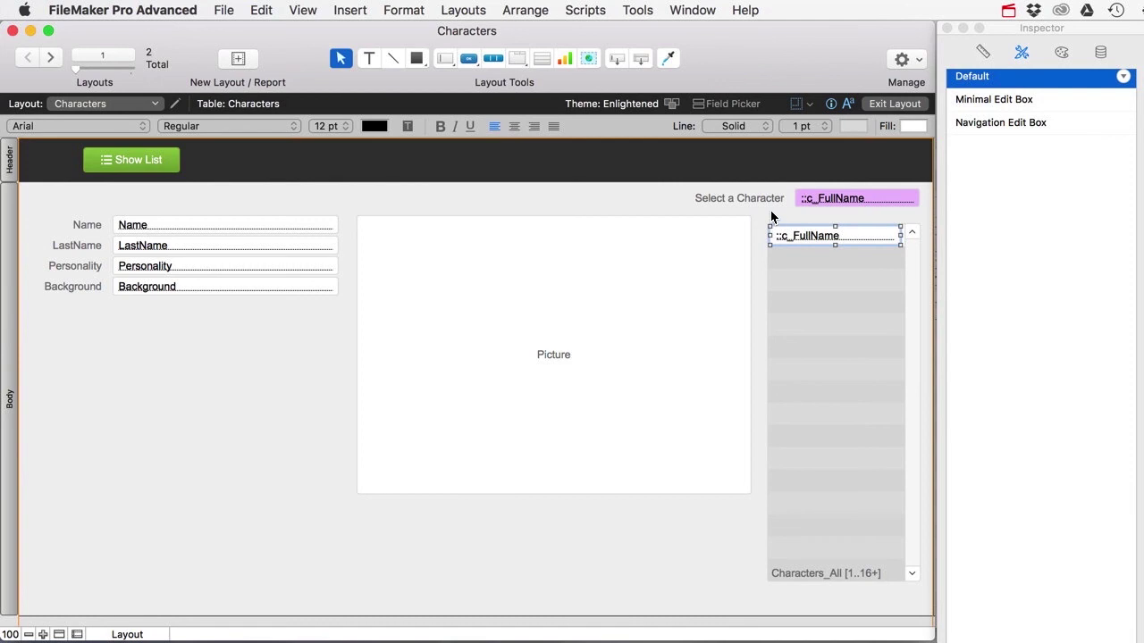
pyautogui.click(885, 101)
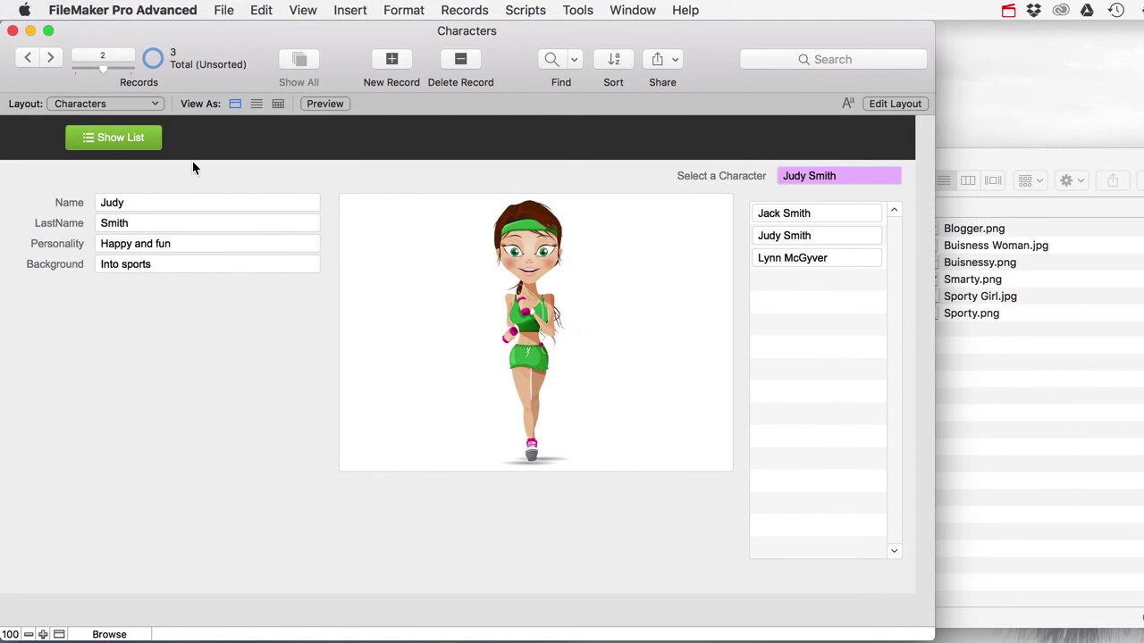
pyautogui.click(92, 105)
pyautogui.click(100, 104)
# - Open the layout management window and duplicate the Characters layout
pyautogui.click(223, 11)
pyautogui.moveTo(289, 173)
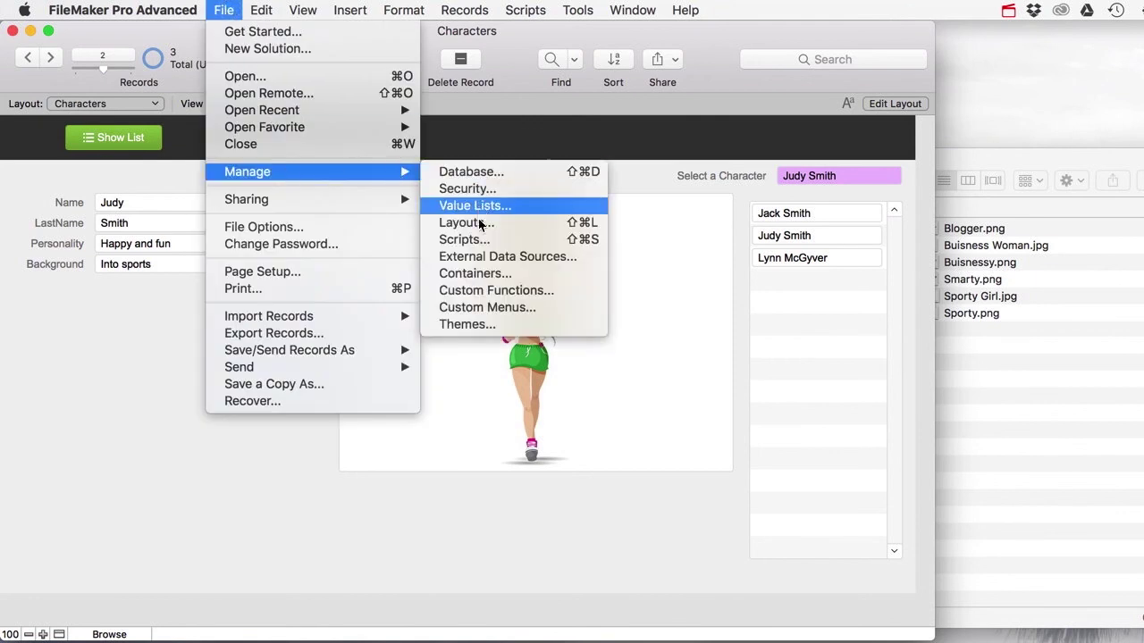
pyautogui.click(468, 223)
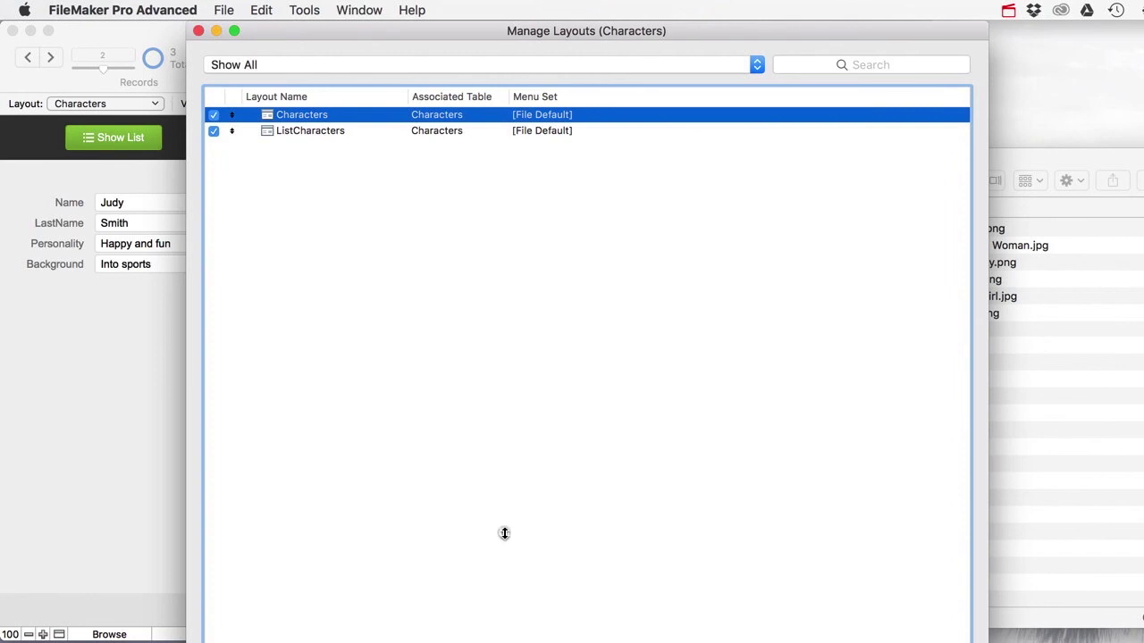
pyautogui.moveTo(504, 539); pyautogui.dragTo(503, 494)
pyautogui.click(387, 471)
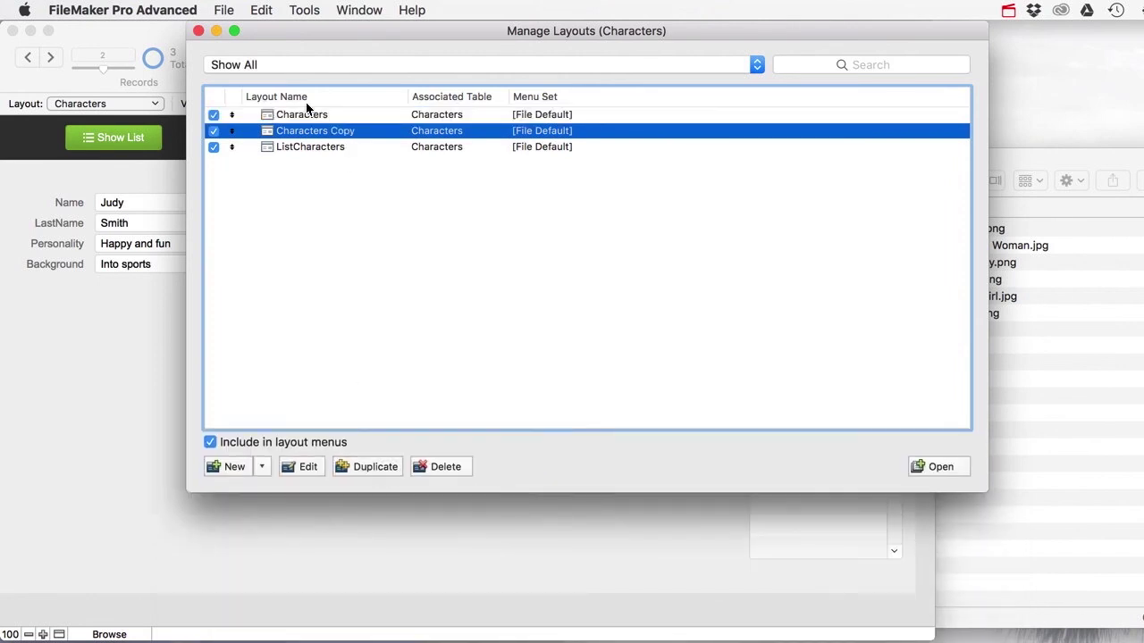
# - Rename the duplicated layout as Characters_Portal and close the layout management window
pyautogui.doubleClick(340, 132)
pyautogui.click(555, 292)
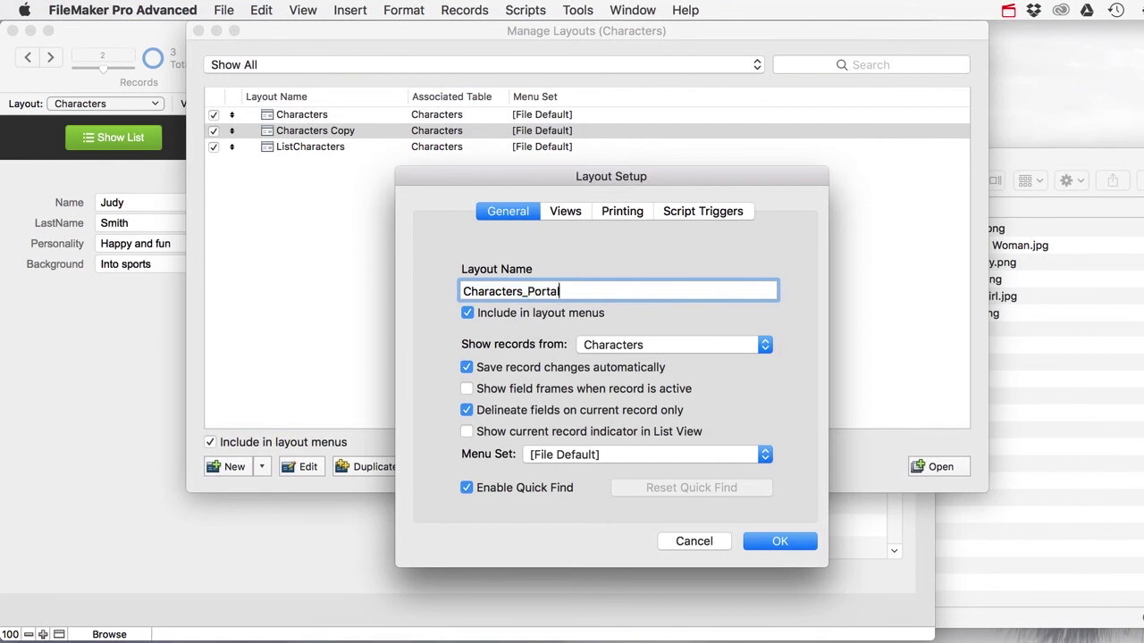
pyautogui.write('_Portal')
pyautogui.click(798, 542)
pyautogui.click(295, 118)
pyautogui.click(317, 131)
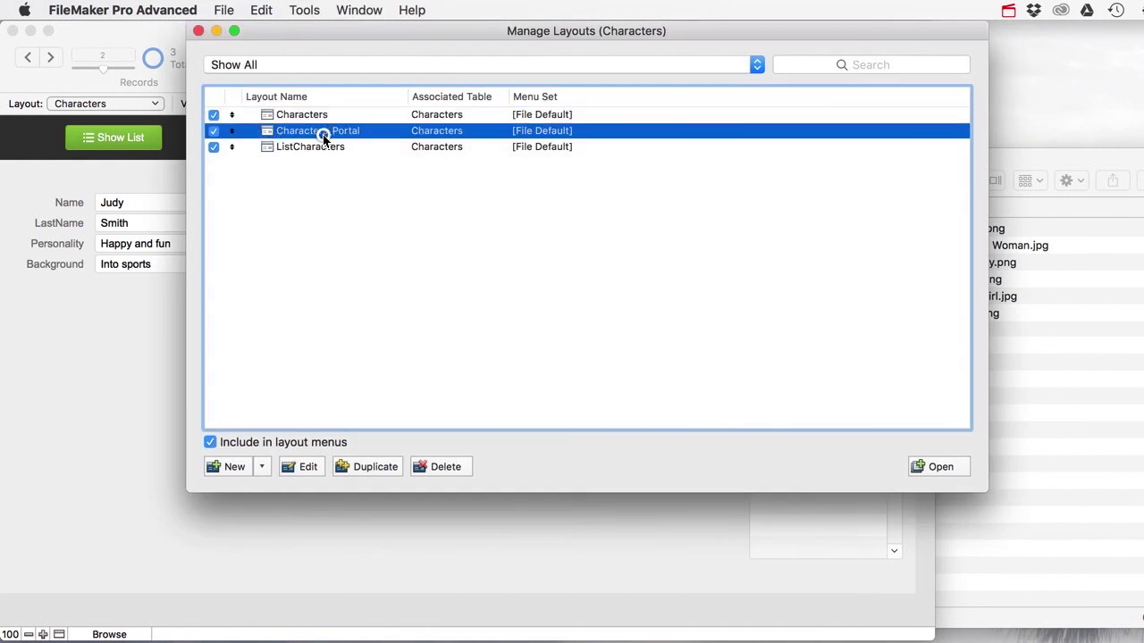
pyautogui.click(199, 31)
pyautogui.click(79, 105)
pyautogui.click(94, 116)
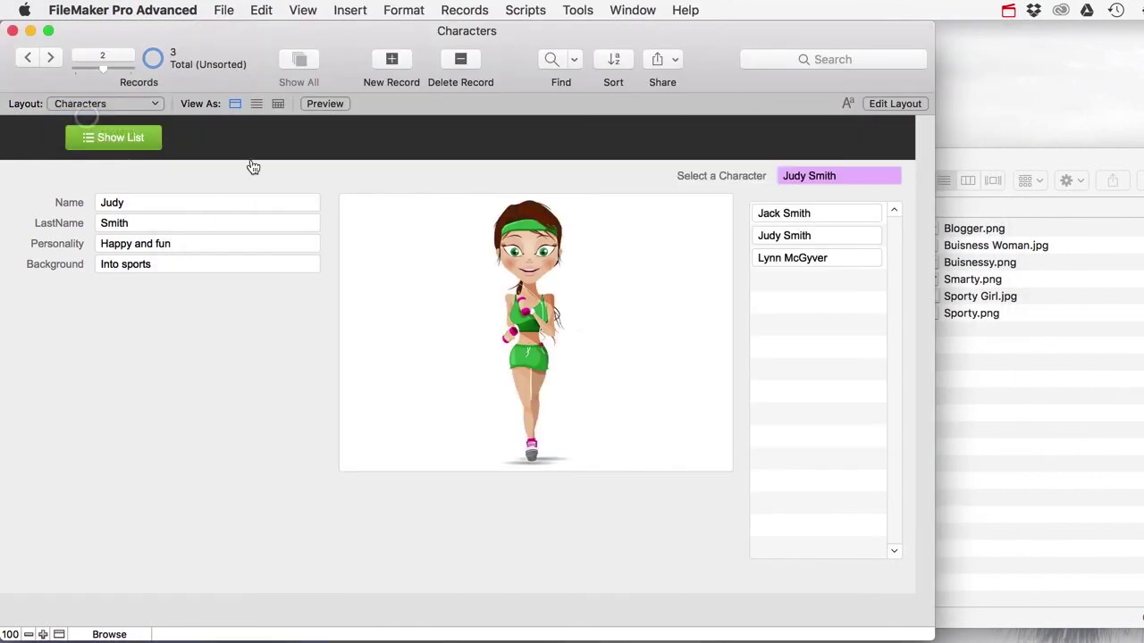
pyautogui.click(132, 104)
pyautogui.click(122, 88)
pyautogui.click(889, 103)
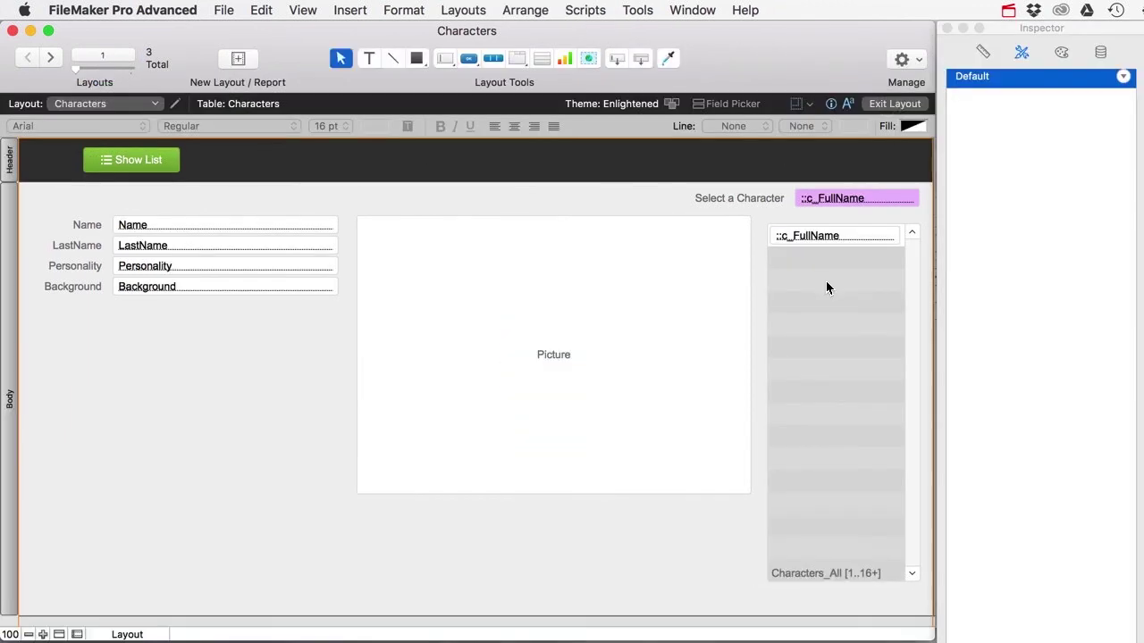
pyautogui.click(894, 104)
# - Switch to the Characters_Portal layout and select the portal's c_FullName field in Layout mode
pyautogui.click(69, 104)
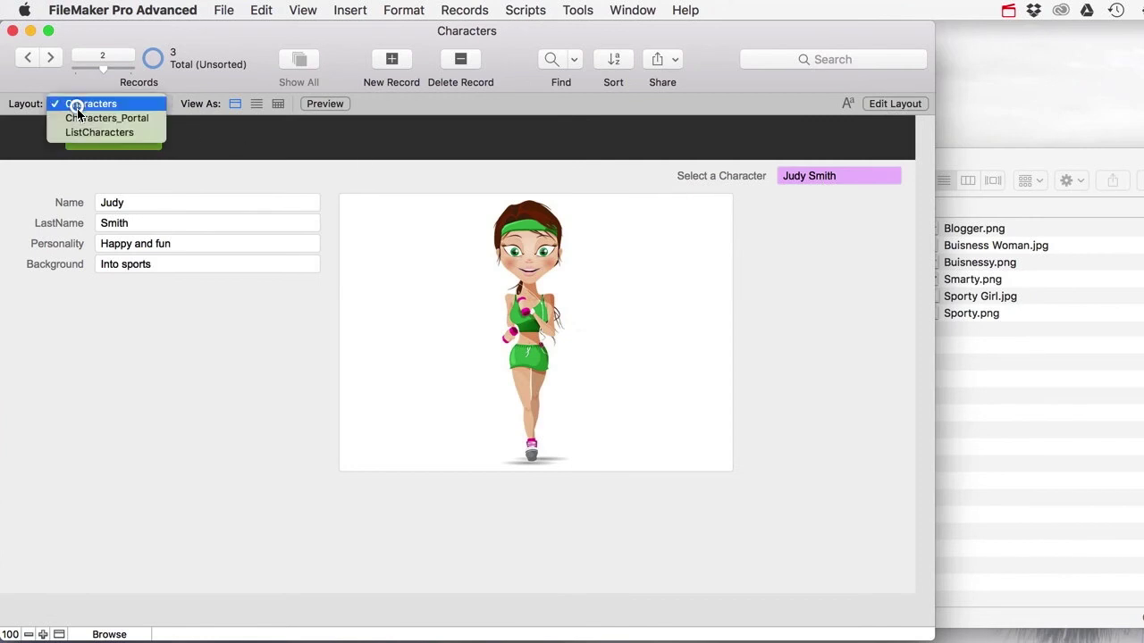
pyautogui.click(81, 118)
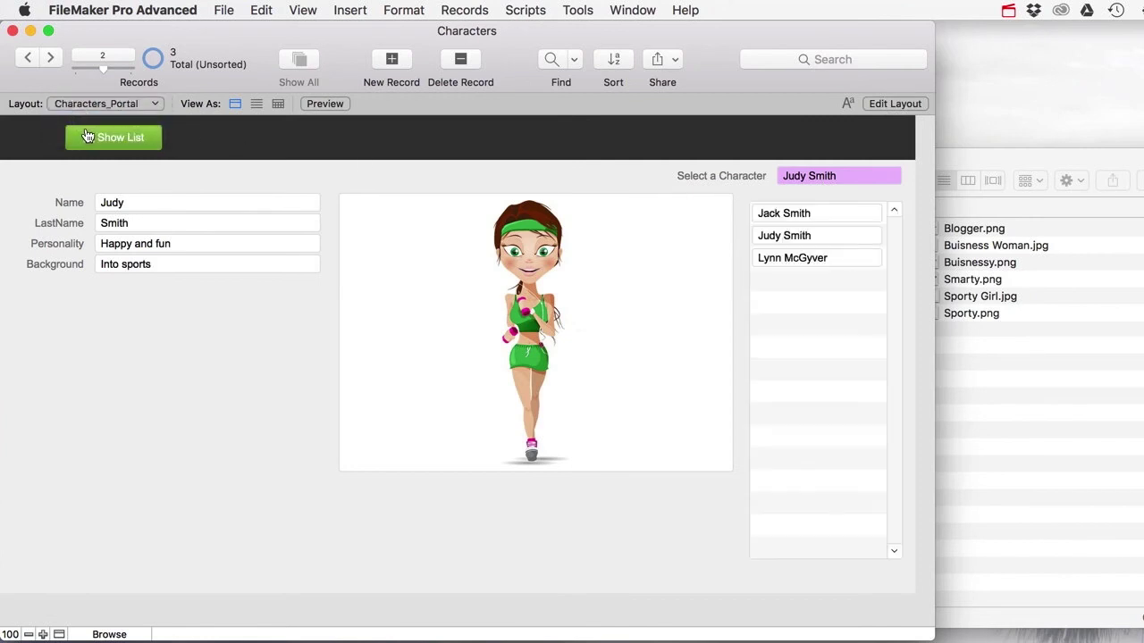
pyautogui.click(893, 104)
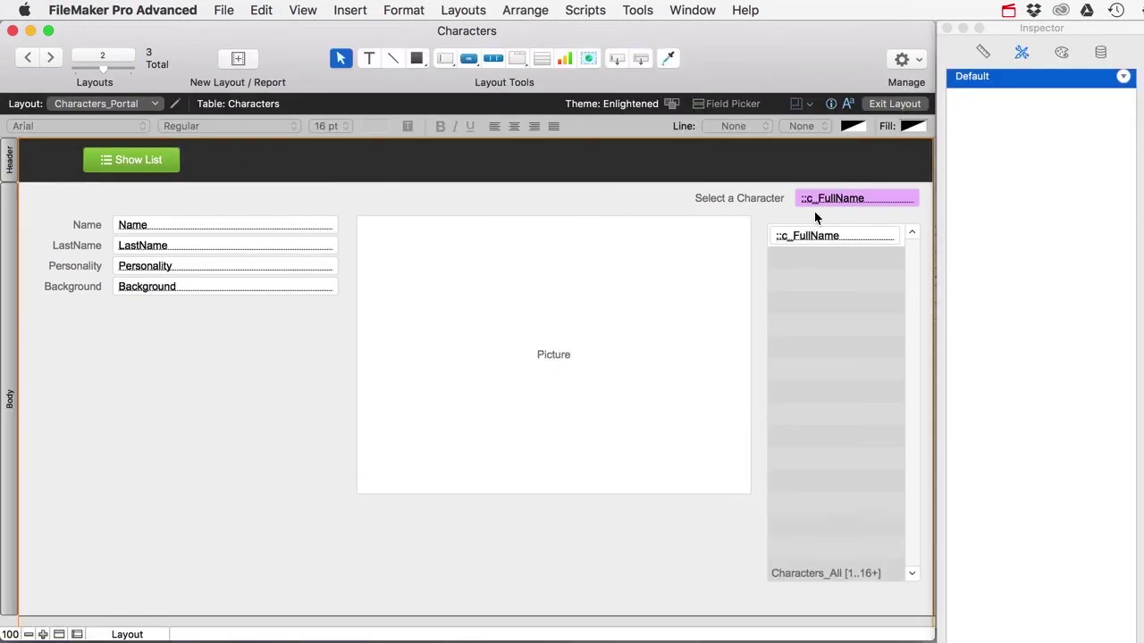
pyautogui.click(877, 105)
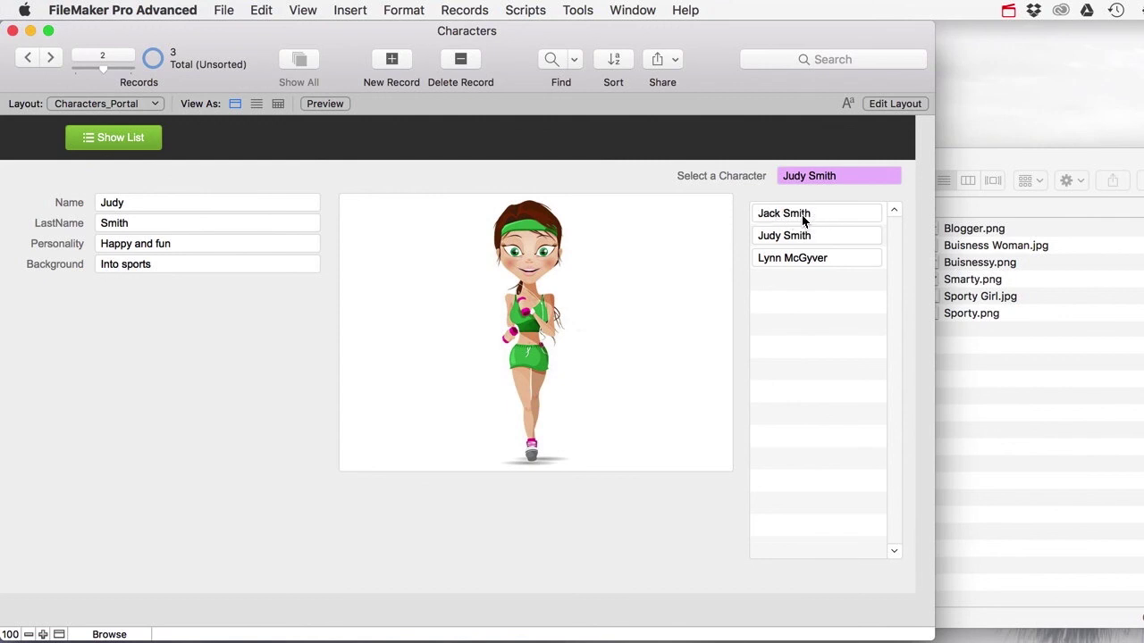
pyautogui.click(898, 103)
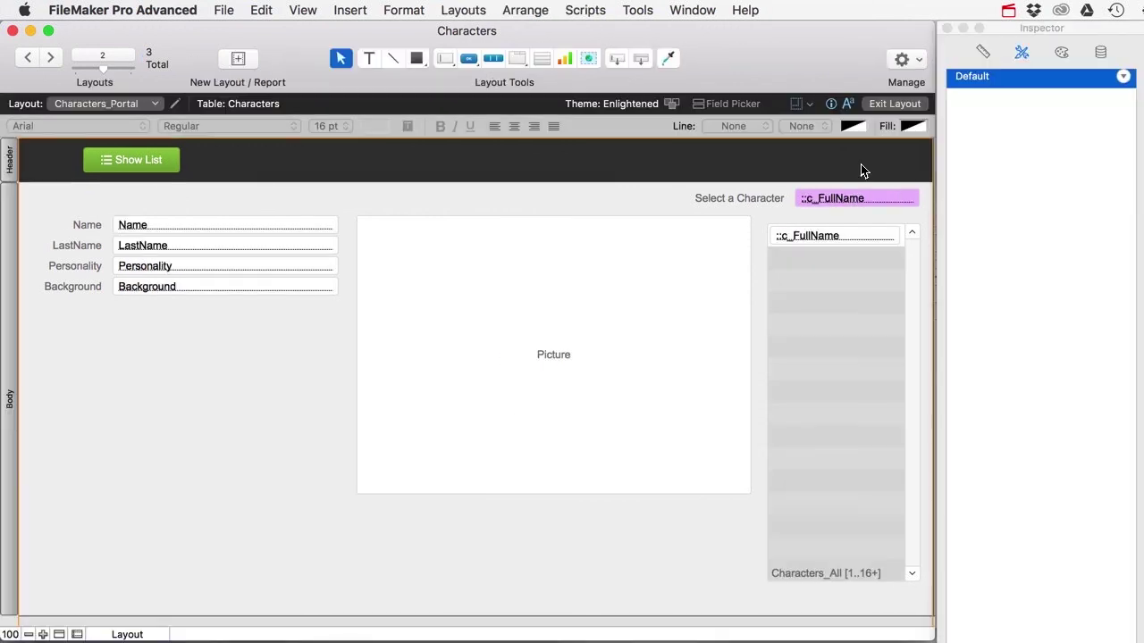
pyautogui.click(857, 241)
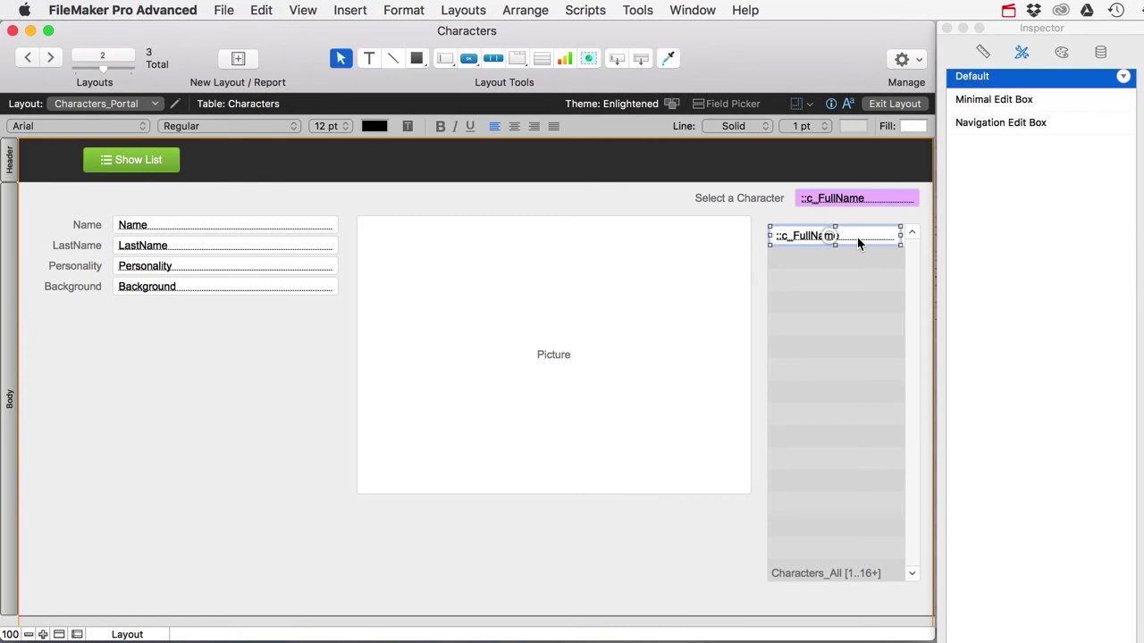
# - Open the Script Workspace and create a new script named Select Character
pyautogui.click(588, 13)
pyautogui.click(599, 39)
pyautogui.moveTo(561, 72)
pyautogui.mouseDown()
pyautogui.moveTo(598, 61)
pyautogui.moveTo(576, 62)
pyautogui.mouseUp()
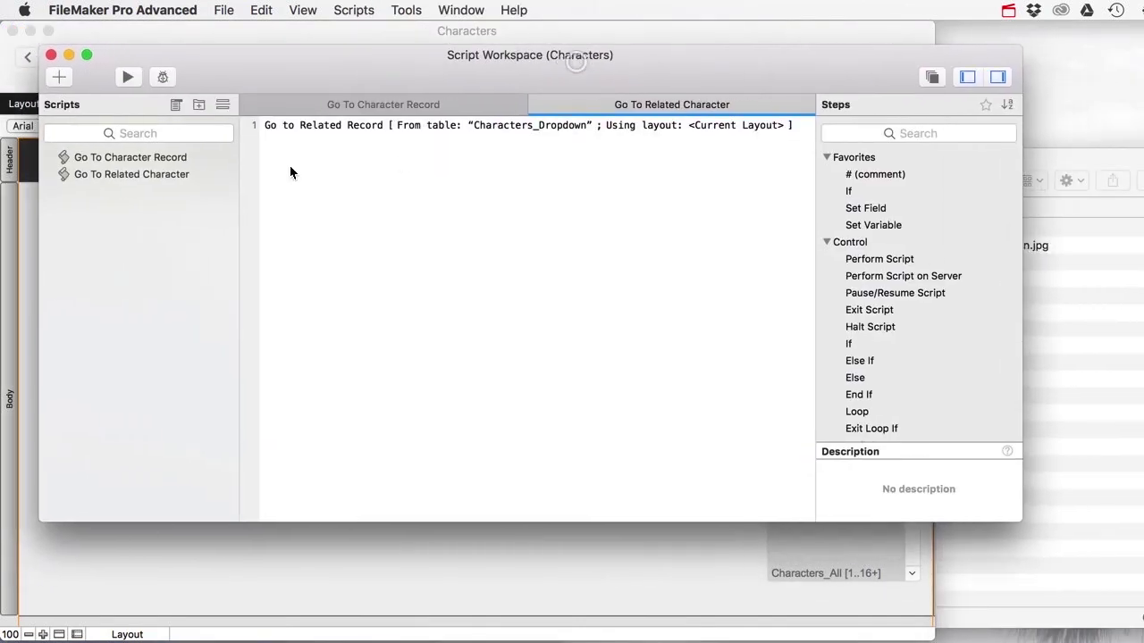
pyautogui.click(57, 77)
pyautogui.write('Select Character')
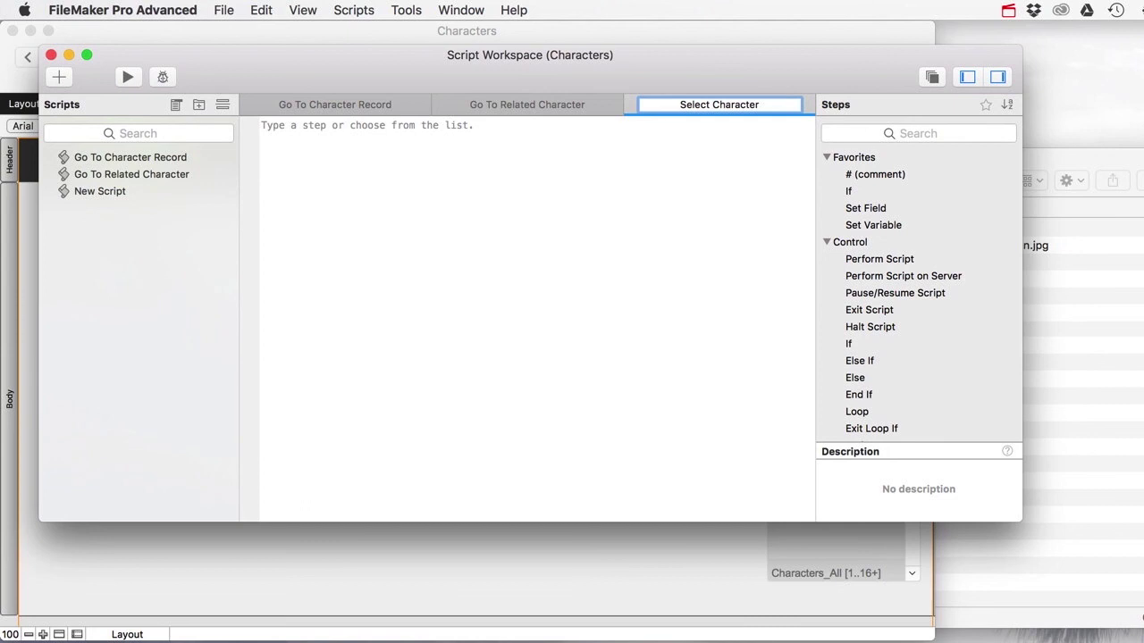
pyautogui.press('Return')
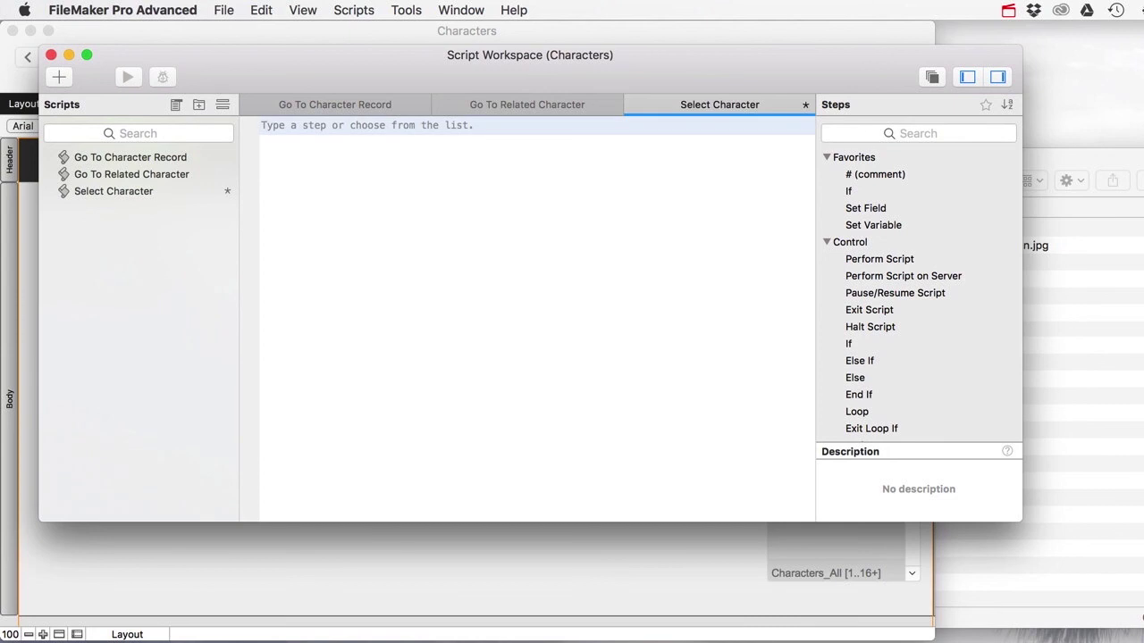
# - Review the step in the Go To Related Character script, return to Select Character, and check the portal field behind the workspace
pyautogui.click(173, 176)
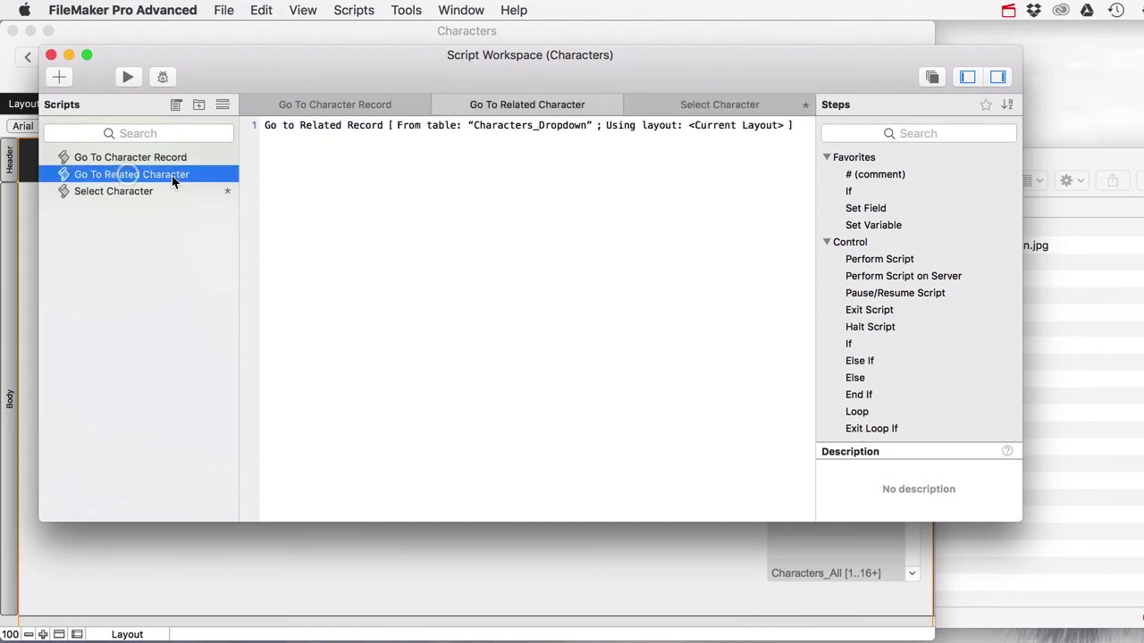
pyautogui.click(324, 130)
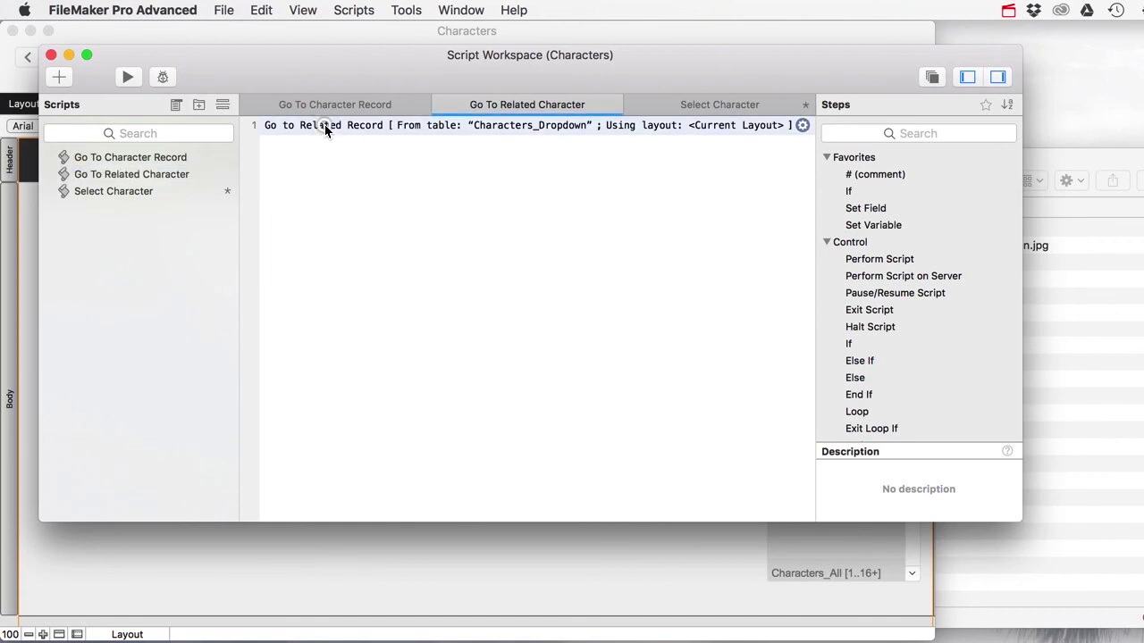
pyautogui.click(116, 175)
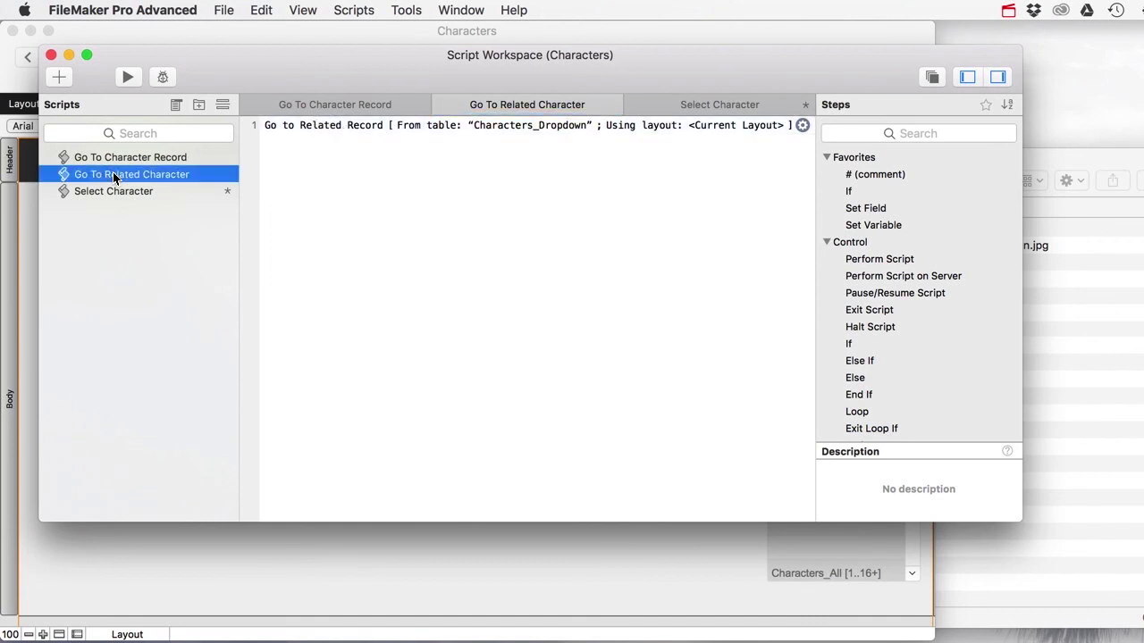
pyautogui.click(117, 192)
pyautogui.moveTo(303, 70); pyautogui.dragTo(309, 351)
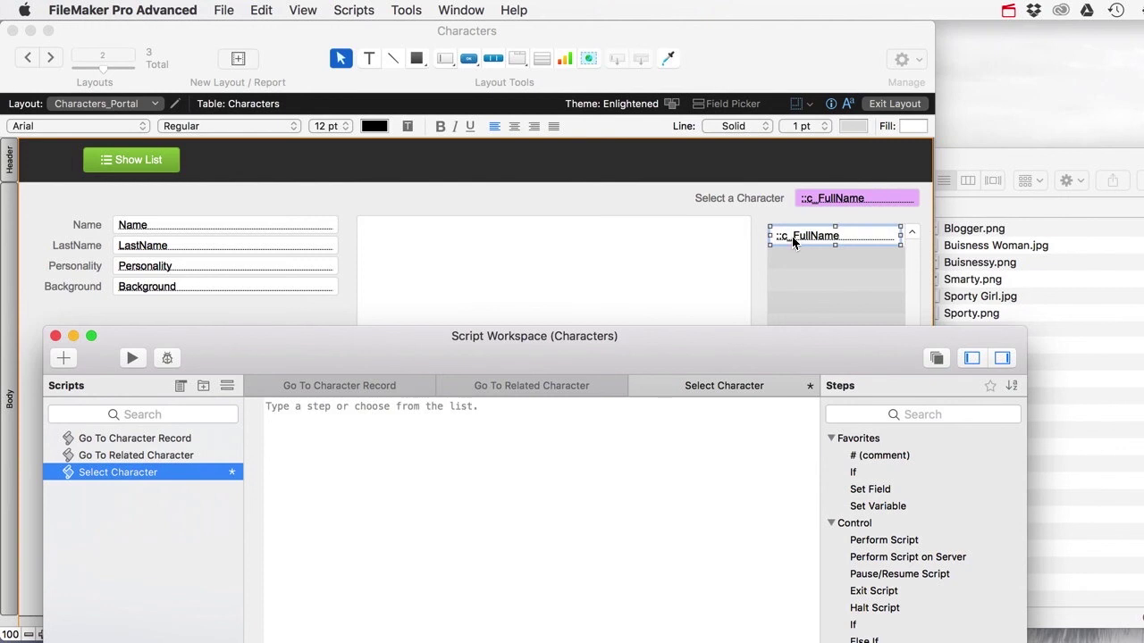
pyautogui.moveTo(570, 349); pyautogui.dragTo(564, 116)
# - Add a Set Field step to the Select Character script with Characters::CharacterDropdown as its target field
pyautogui.click(377, 176)
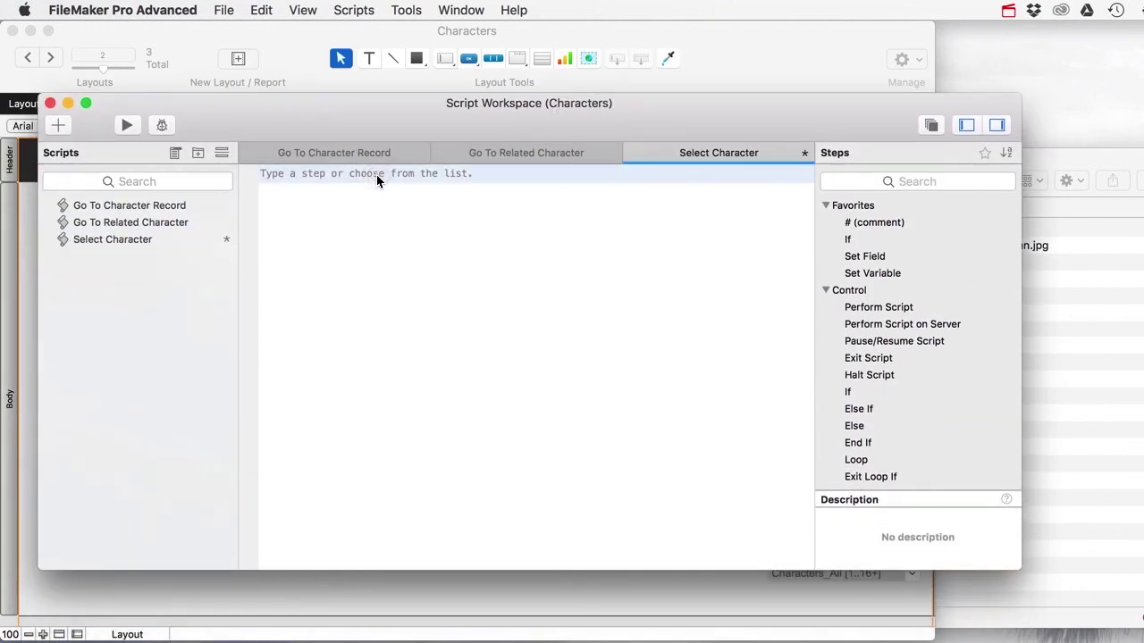
pyautogui.write('Set Field')
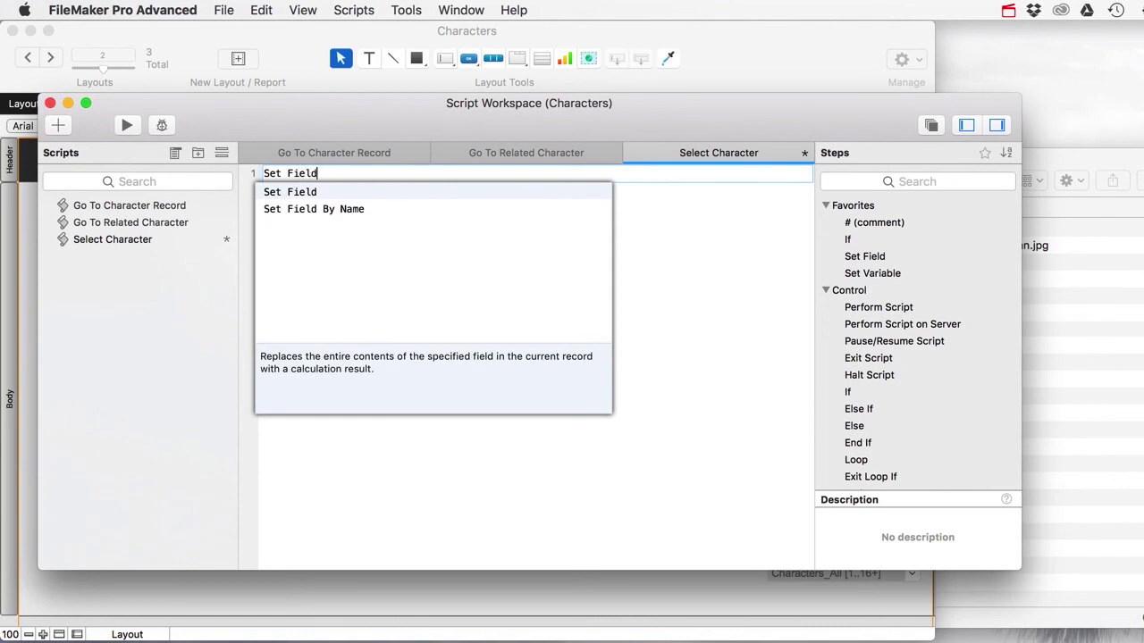
pyautogui.press('Return')
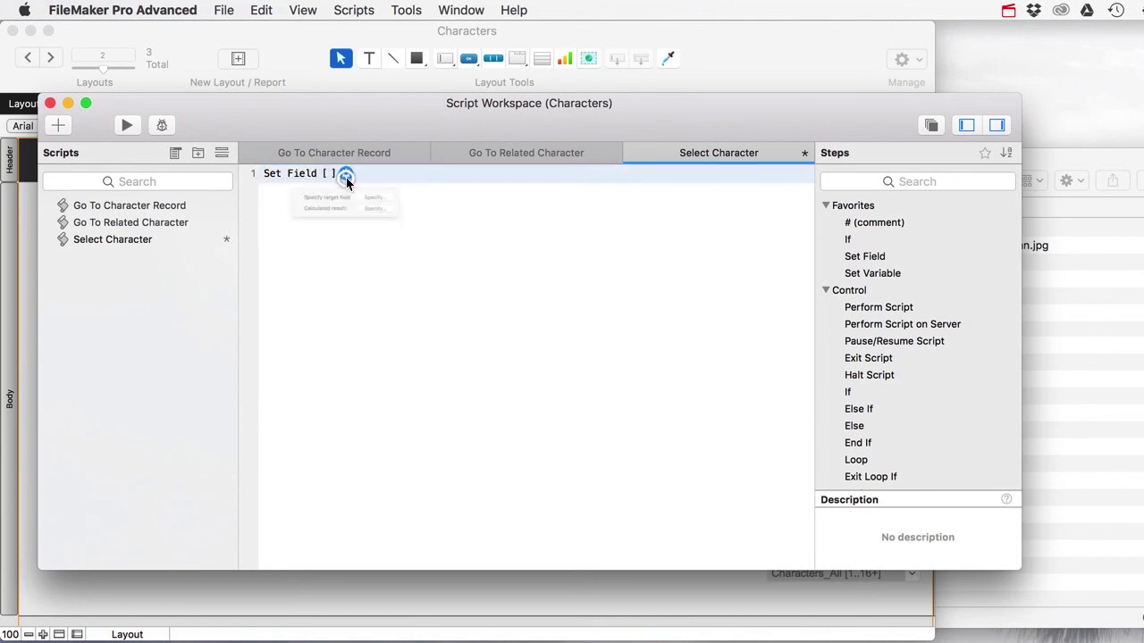
pyautogui.click(346, 173)
pyautogui.click(403, 214)
pyautogui.click(592, 311)
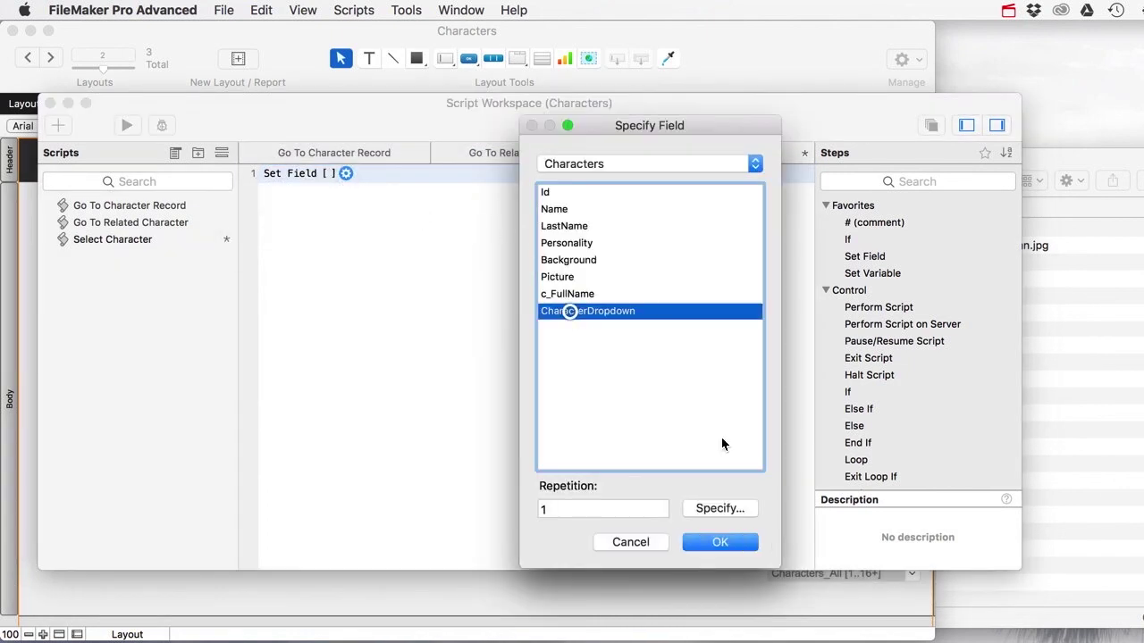
pyautogui.click(720, 542)
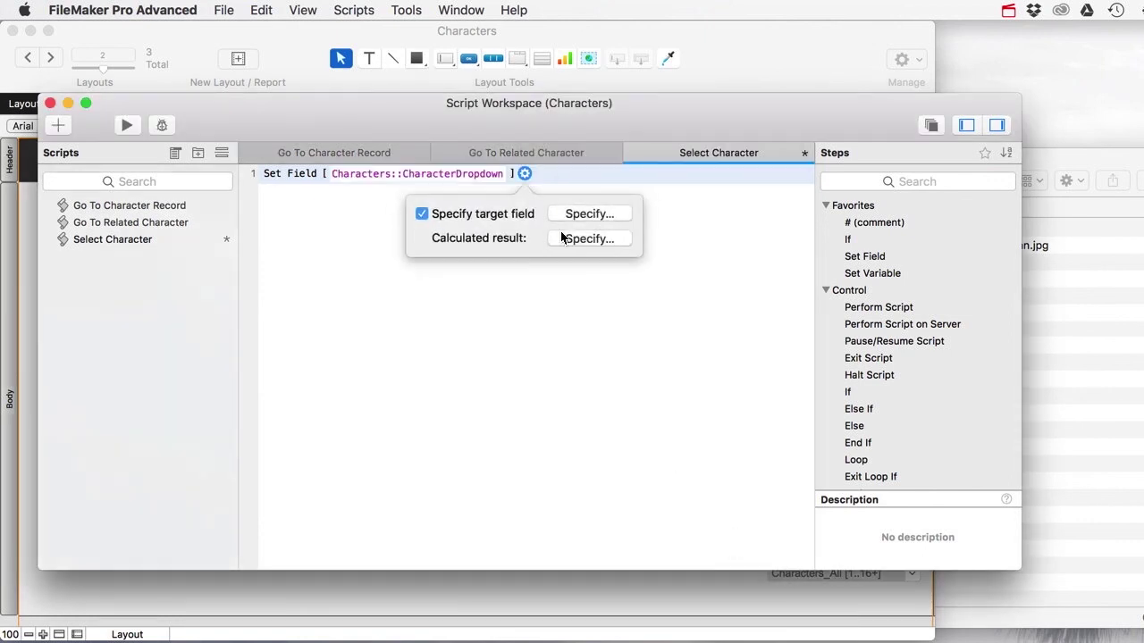
# - Set the calculated result of the Set Field step to Characters_All::Id
pyautogui.click(594, 235)
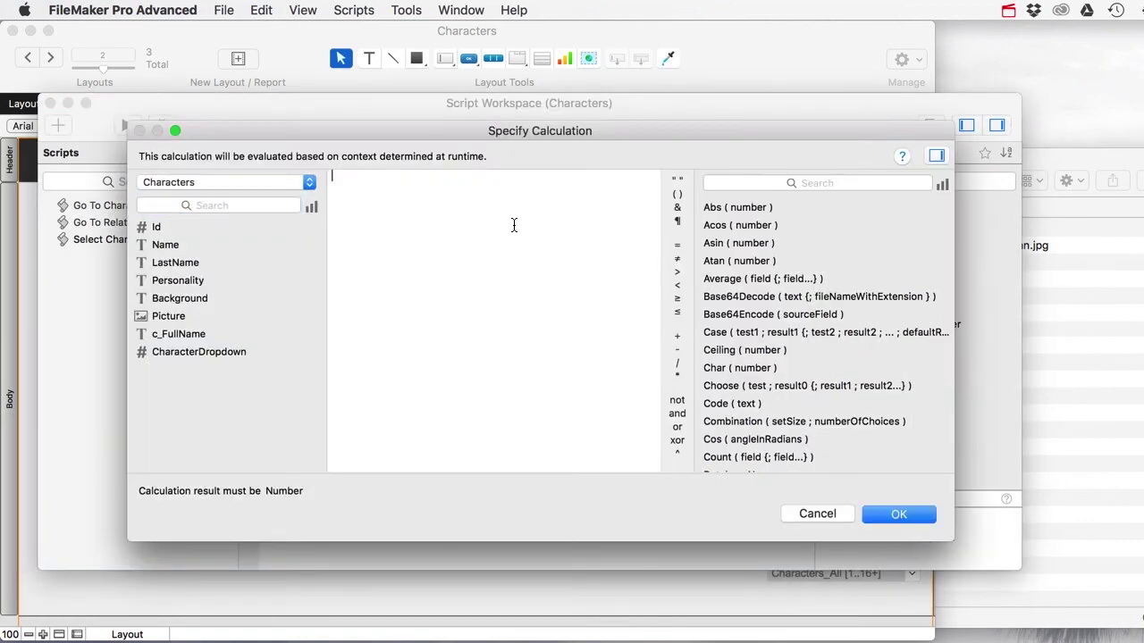
pyautogui.click(206, 184)
pyautogui.click(207, 197)
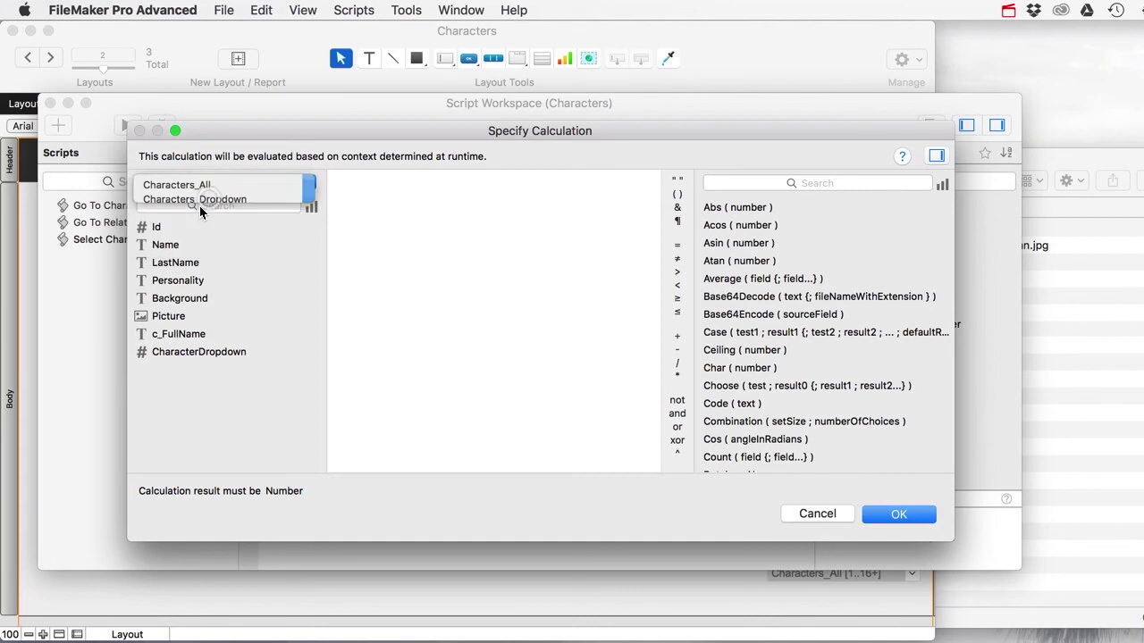
pyautogui.doubleClick(175, 229)
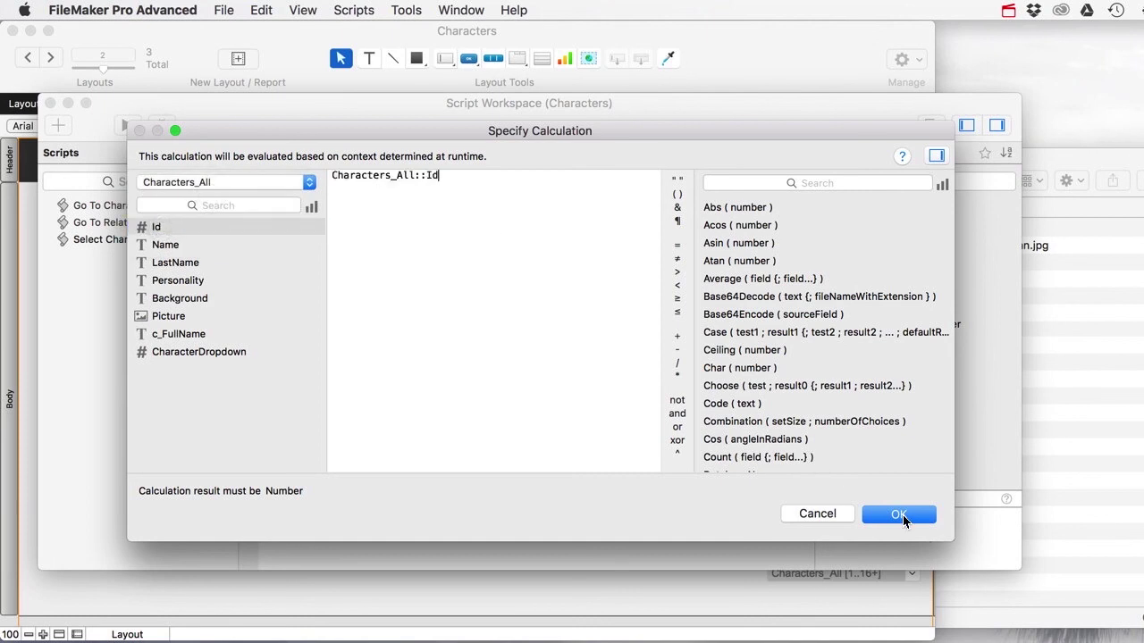
pyautogui.click(898, 513)
pyautogui.click(613, 303)
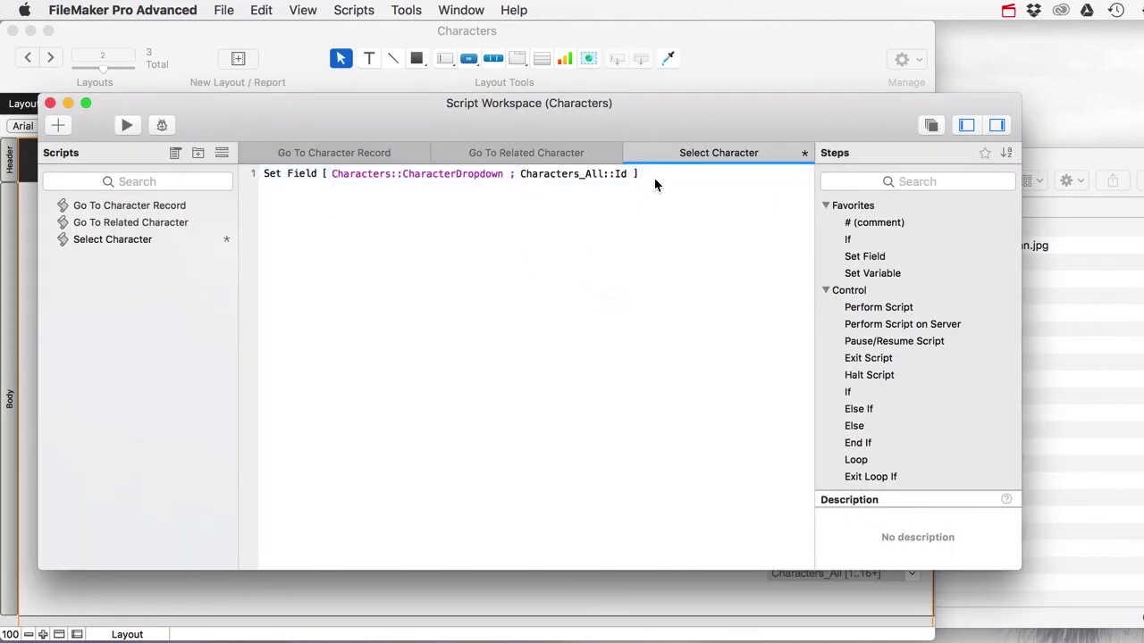
# - Add a Commit Records/Requests step with its dialog set to Off, then save the script and close the Script Workspace
pyautogui.press('Return')
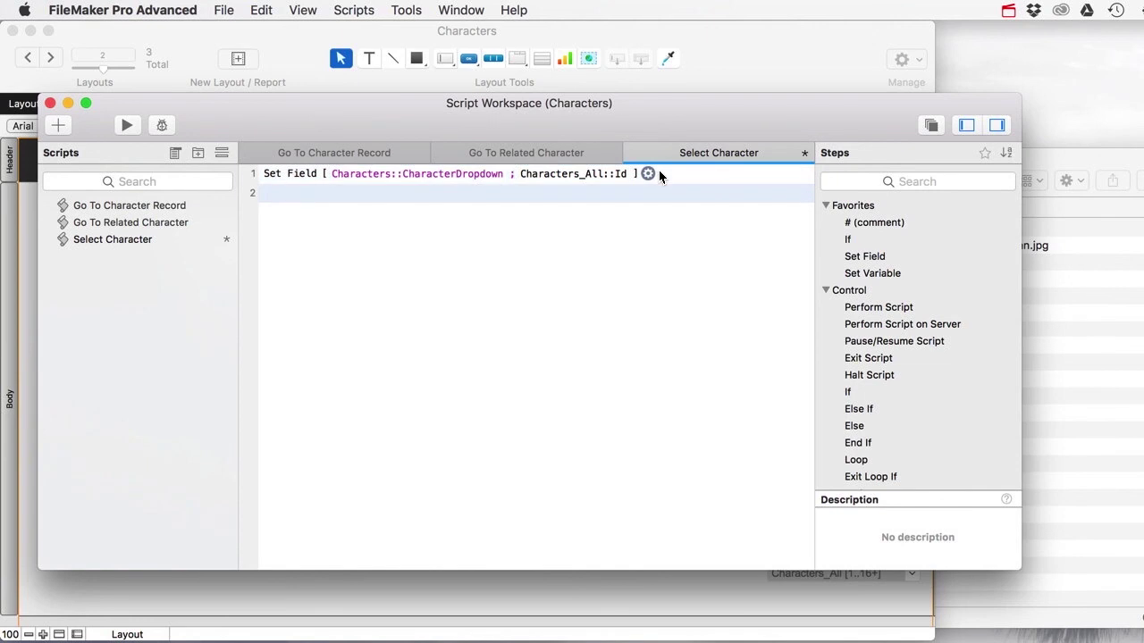
pyautogui.write('Commit')
pyautogui.press('Return')
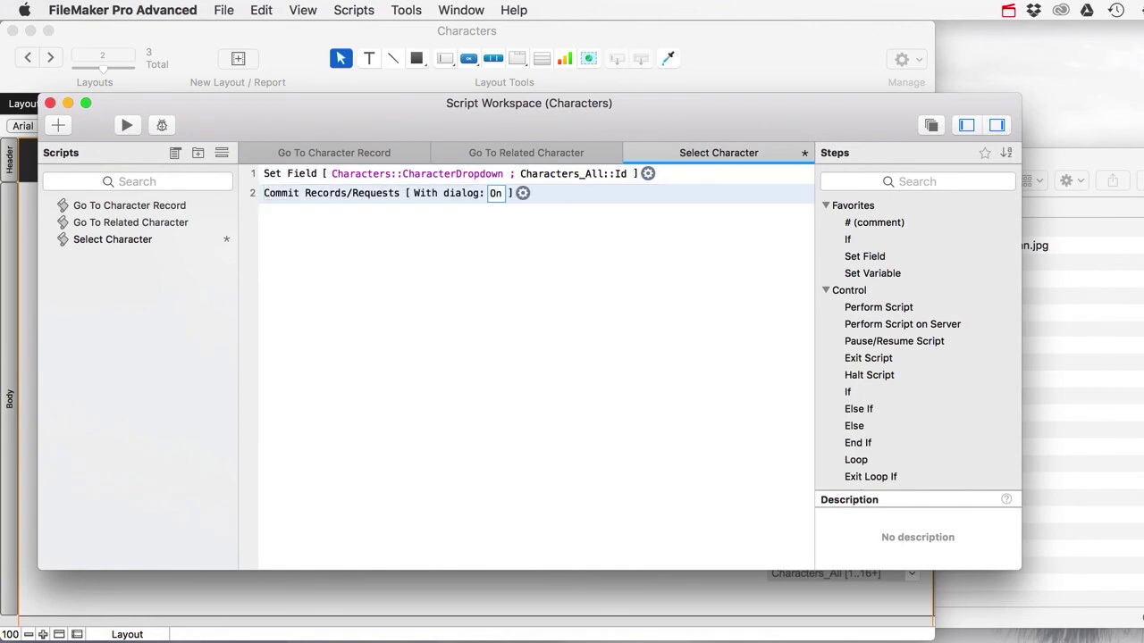
pyautogui.click(495, 193)
pyautogui.click(502, 208)
pyautogui.click(268, 194)
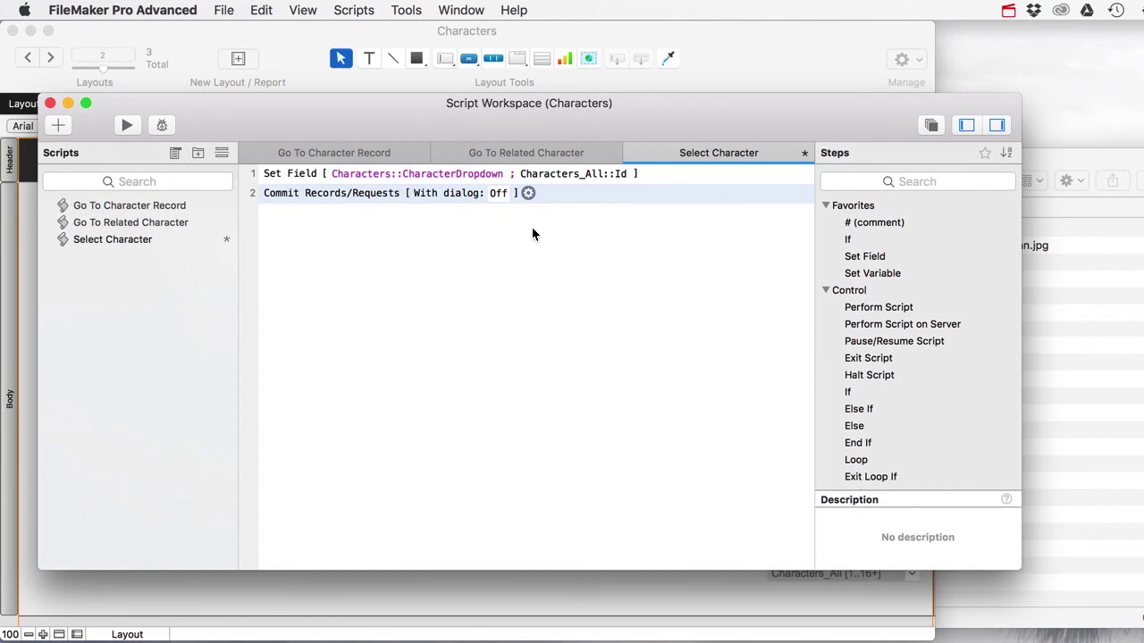
pyautogui.press('super+s')
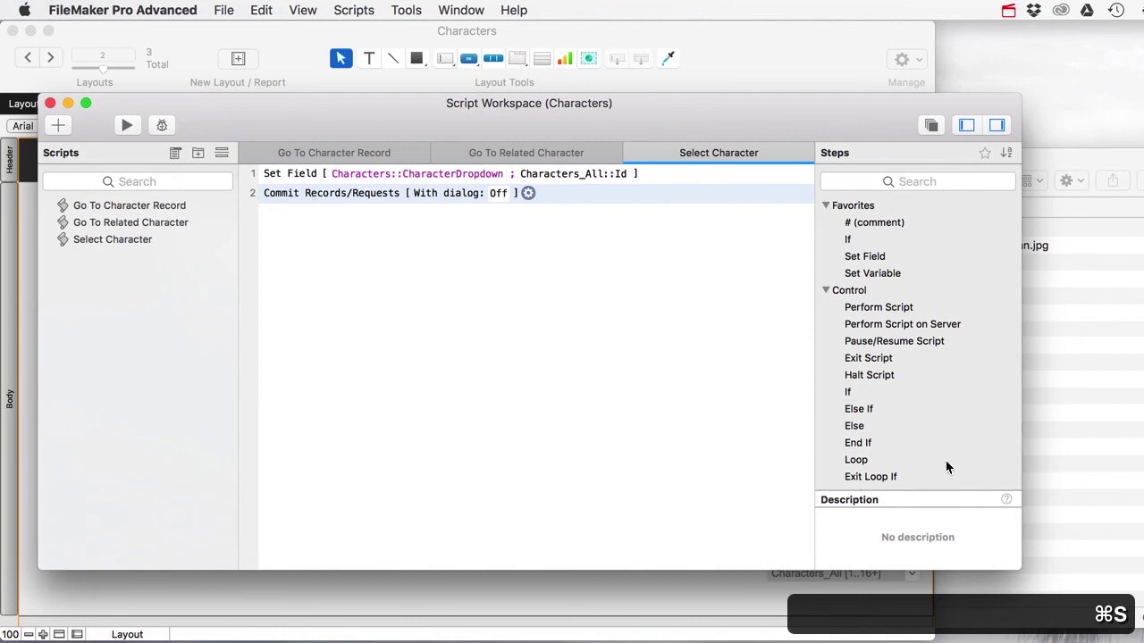
pyautogui.click(50, 103)
# - Make the portal's c_FullName field a button that performs the Select Character script
pyautogui.rightClick(862, 254)
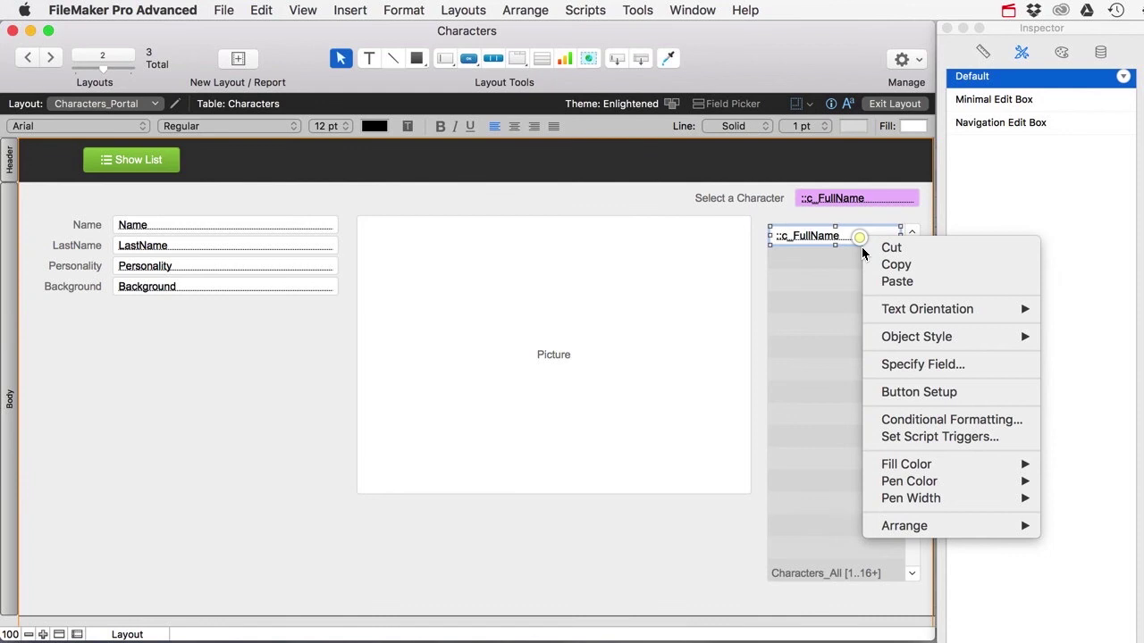
pyautogui.click(913, 391)
pyautogui.moveTo(972, 236); pyautogui.dragTo(312, 183)
pyautogui.click(309, 273)
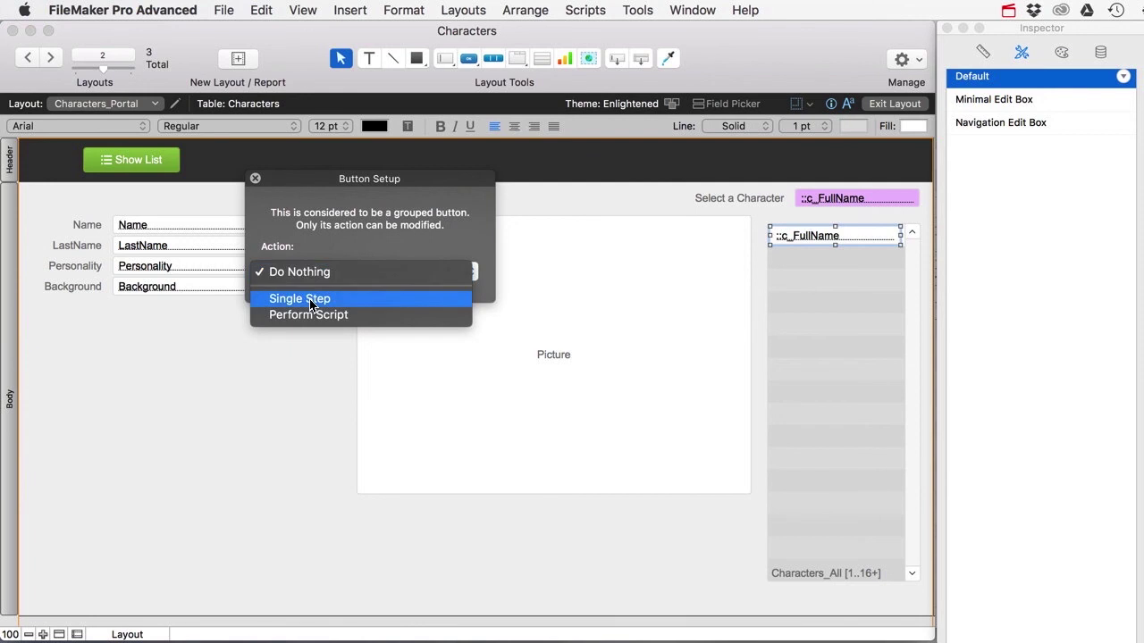
pyautogui.click(310, 315)
pyautogui.click(357, 298)
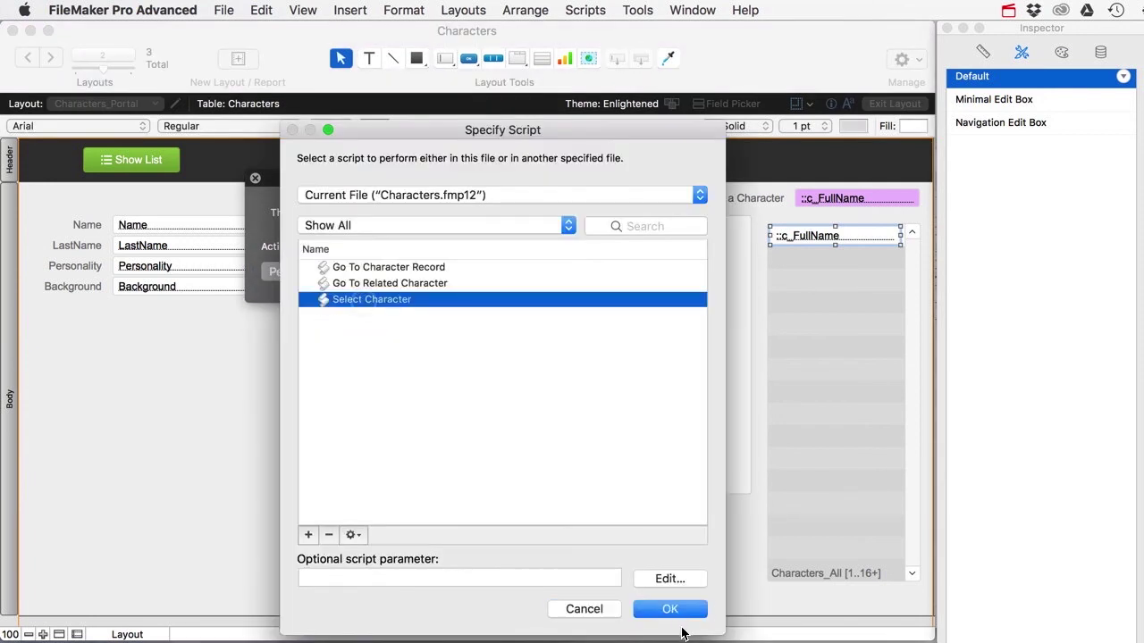
pyautogui.click(676, 605)
pyautogui.click(315, 382)
pyautogui.click(254, 178)
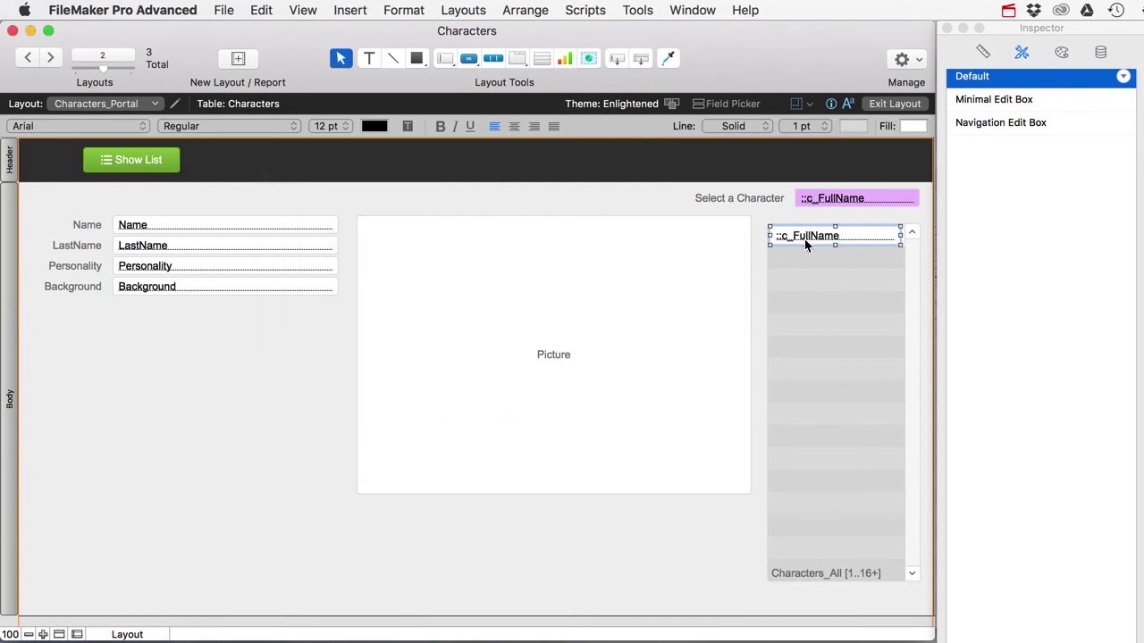
# - Format the portal's c_FullName text as blue and underlined, and return to Browse mode
pyautogui.click(384, 127)
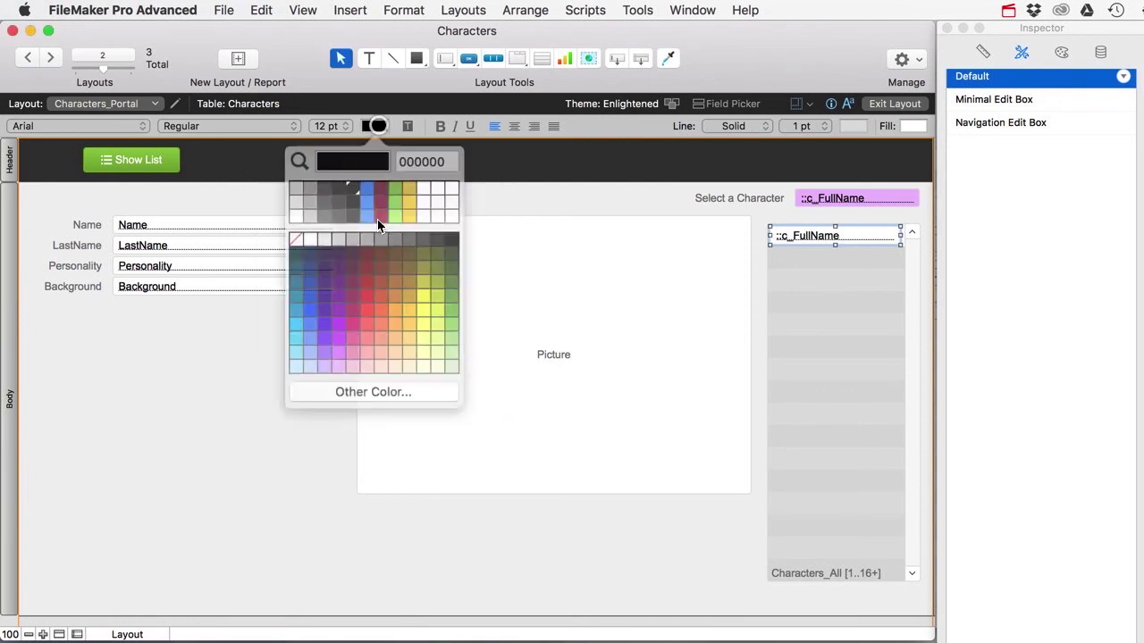
pyautogui.click(316, 317)
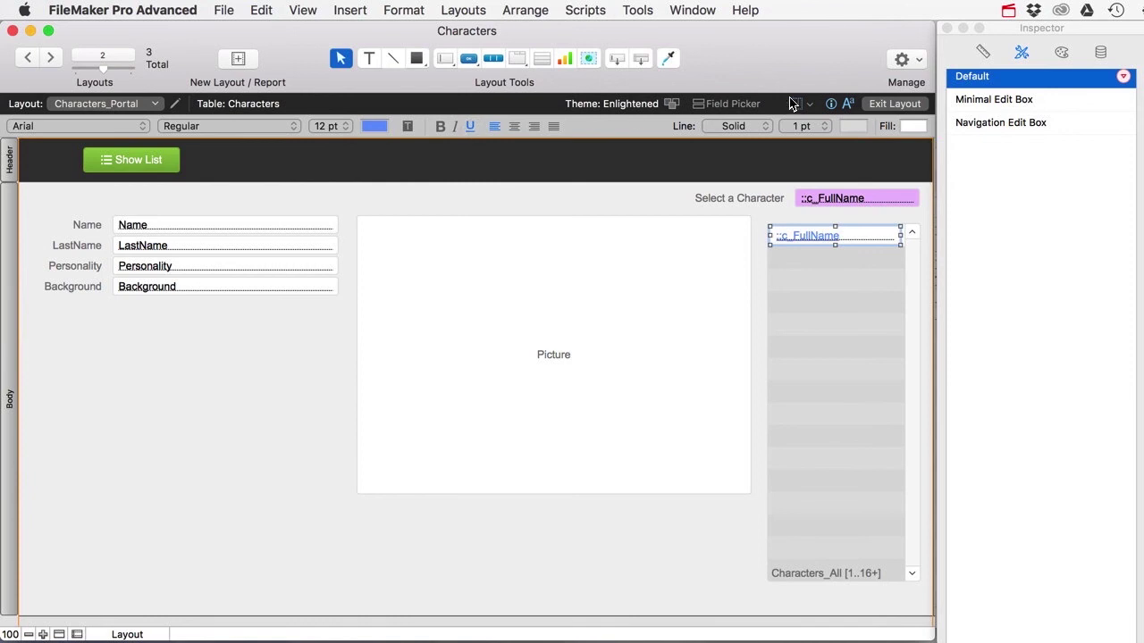
pyautogui.click(892, 103)
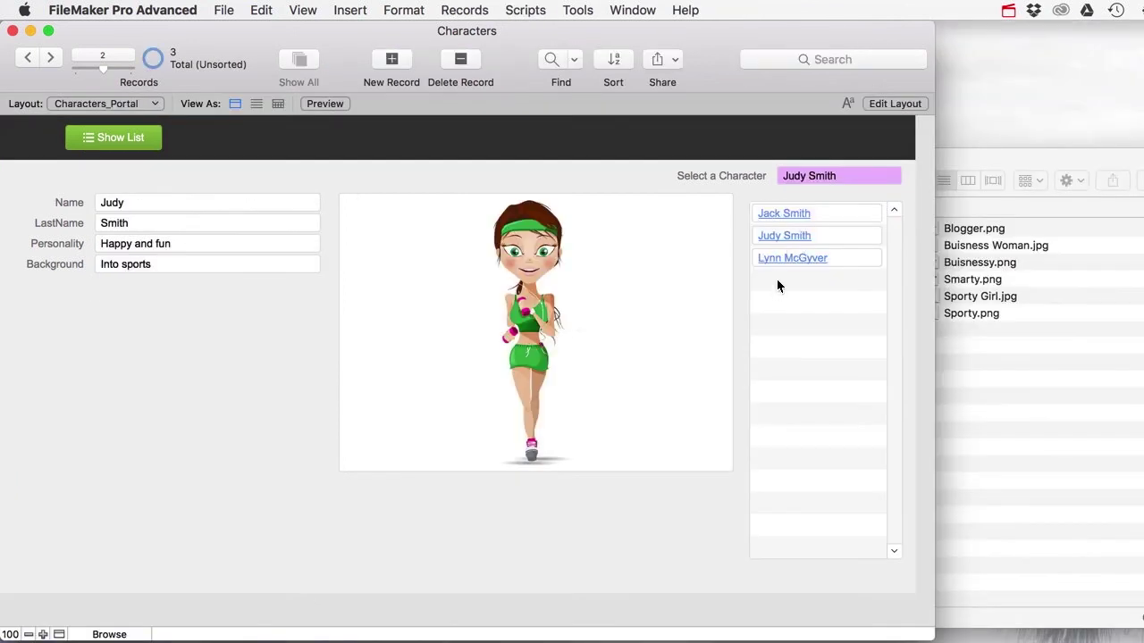
# - Test the portal's name links by choosing each of the three characters in turn
pyautogui.click(780, 215)
pyautogui.click(792, 257)
pyautogui.click(784, 236)
pyautogui.click(785, 213)
# - Delete the purple c_FullName field covering the Select a Character dropdown in Layout mode, and return to Browse mode
pyautogui.click(894, 103)
pyautogui.click(838, 201)
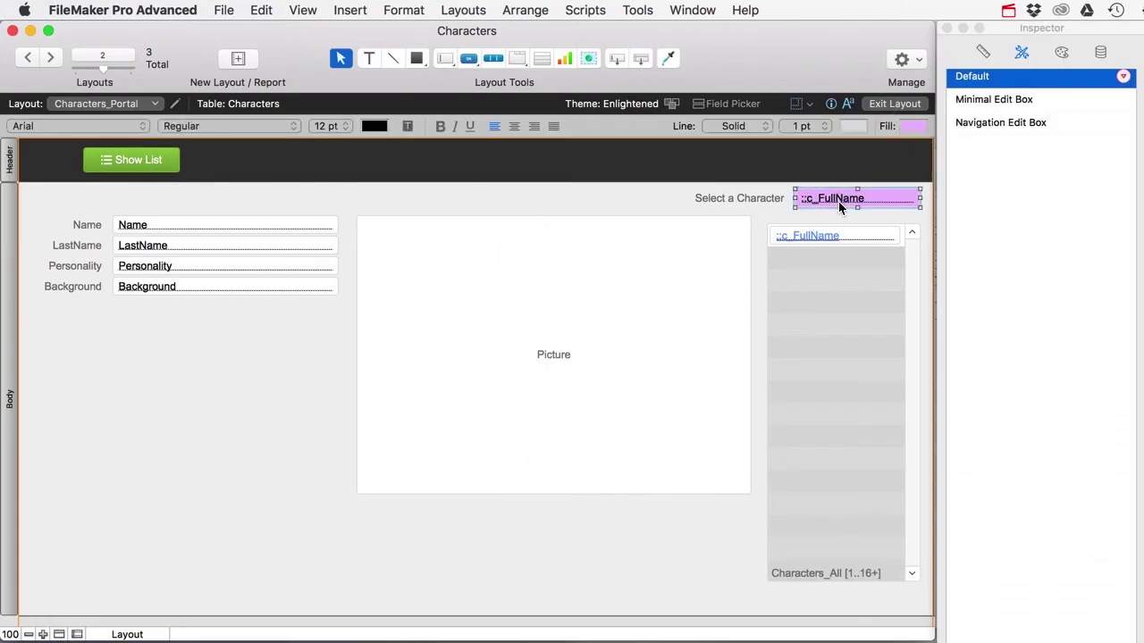
pyautogui.press('Delete')
pyautogui.click(892, 105)
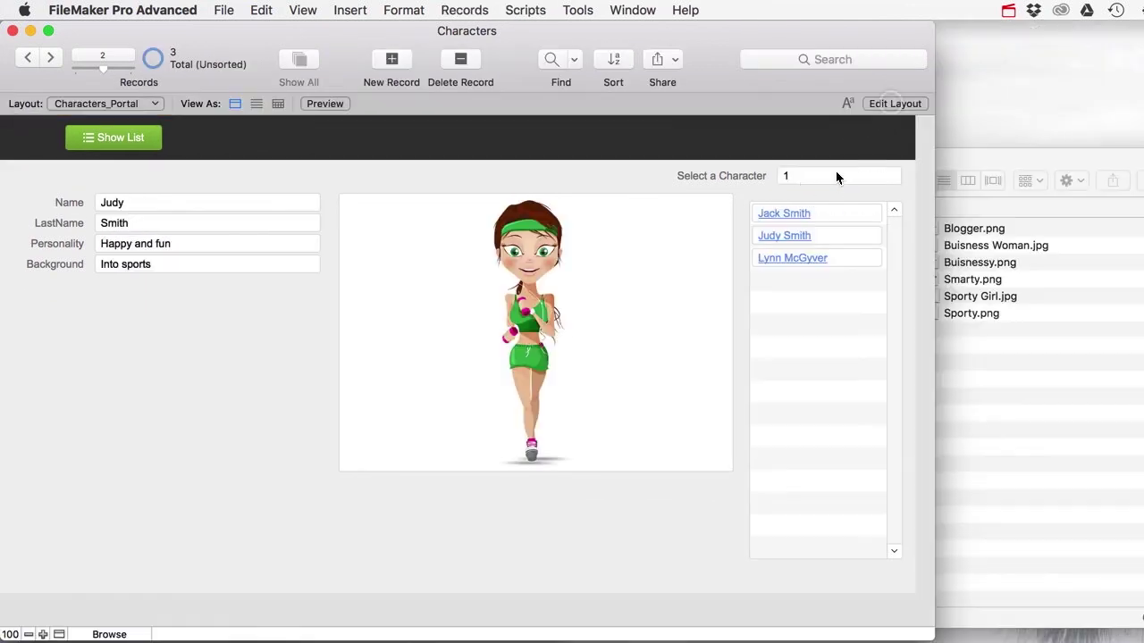
# - Choose the portal's character names repeatedly to check which ID the Select a Character field receives
pyautogui.click(790, 215)
pyautogui.click(797, 236)
pyautogui.click(796, 259)
pyautogui.click(797, 236)
pyautogui.click(786, 214)
pyautogui.click(791, 236)
pyautogui.click(792, 258)
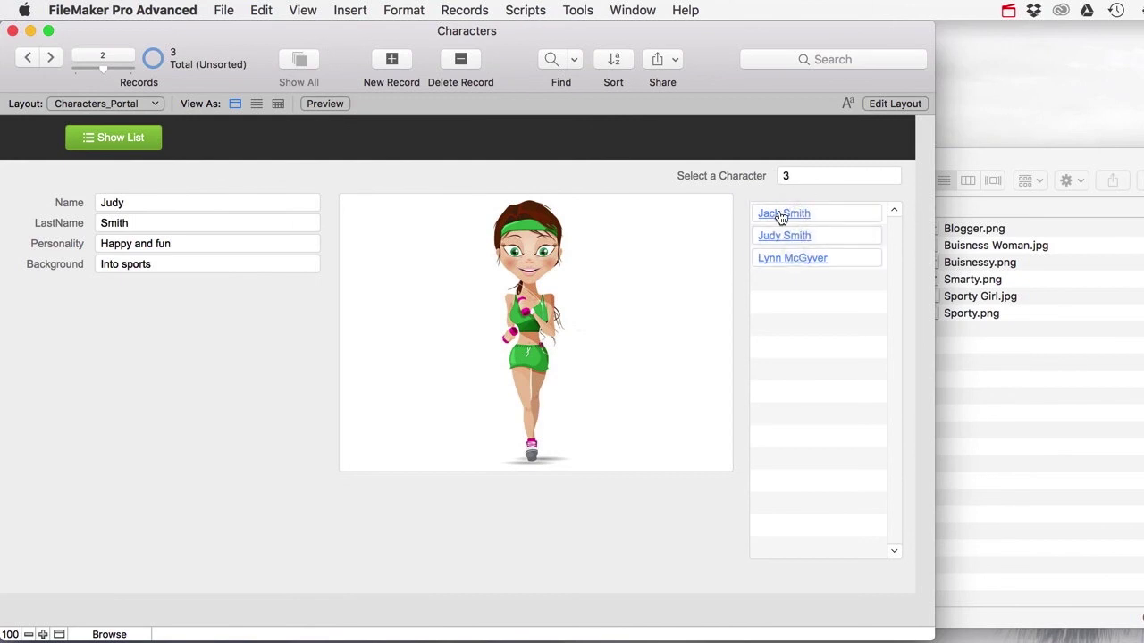
# - Open the Script Workspace and review the steps of the Go To Related Character and Select Character scripts
pyautogui.click(529, 10)
pyautogui.click(536, 30)
pyautogui.click(141, 223)
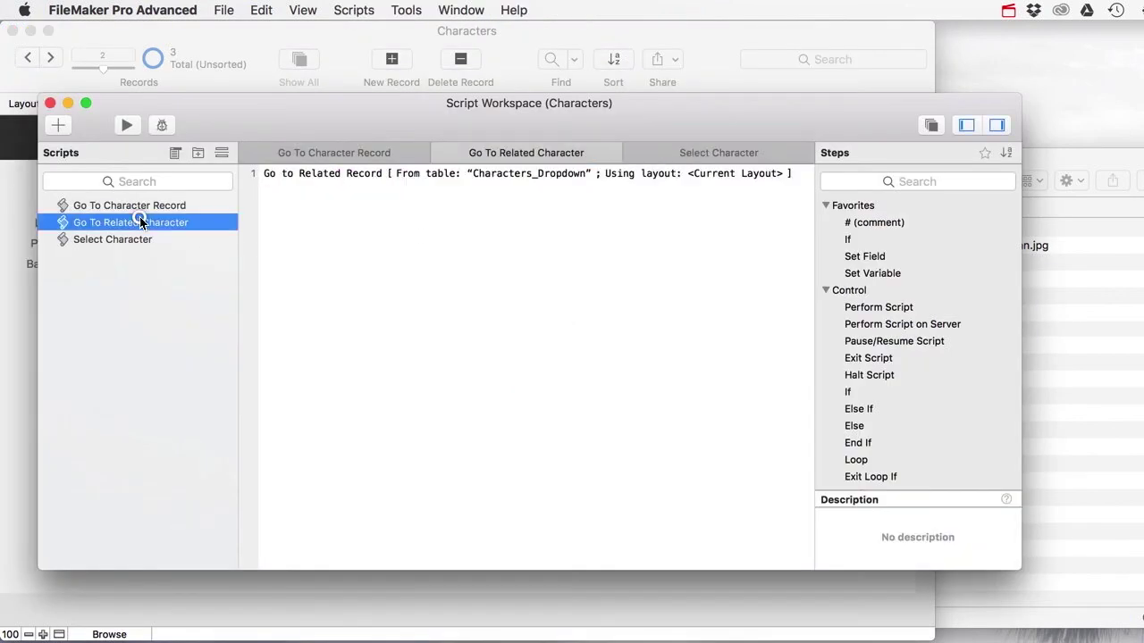
pyautogui.click(349, 176)
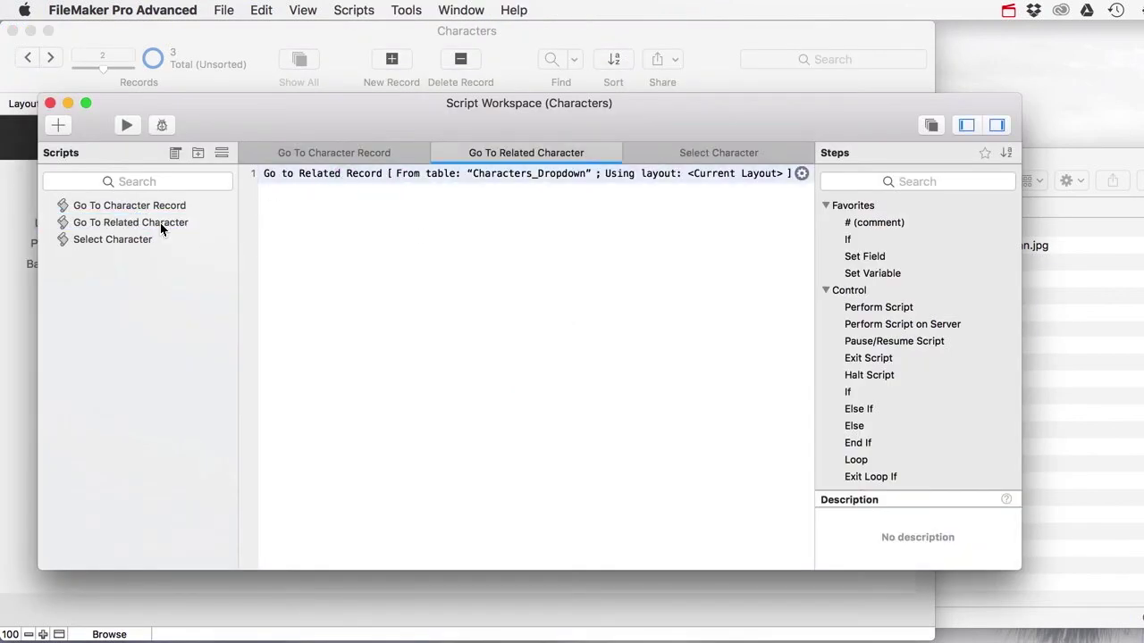
pyautogui.click(131, 221)
pyautogui.click(299, 178)
pyautogui.click(174, 238)
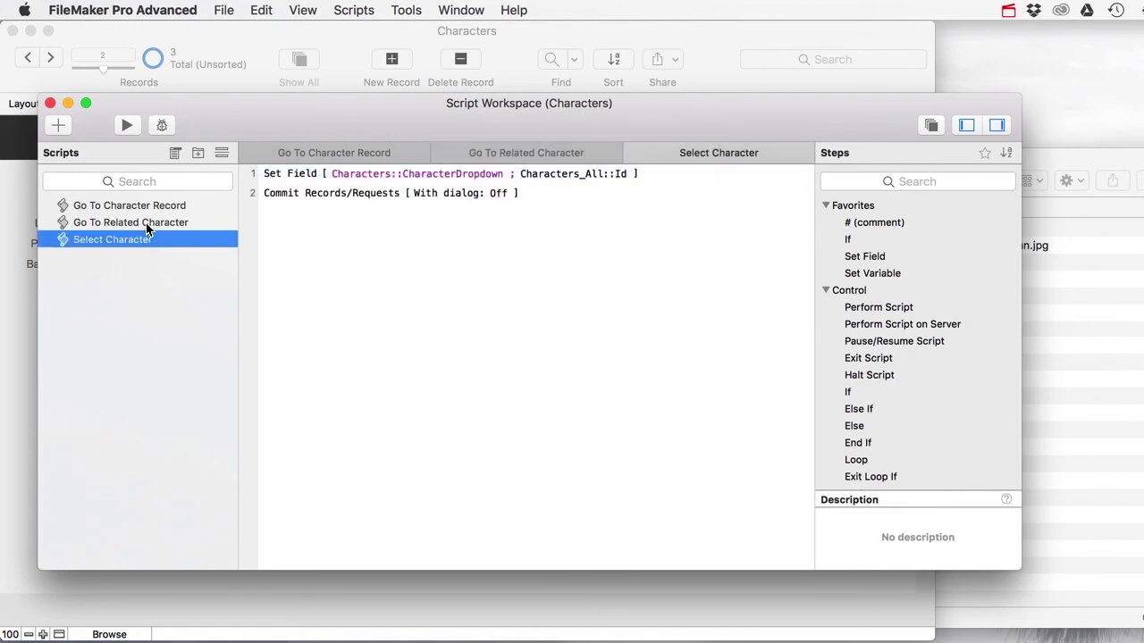
# - Add a Perform Script step after the commit step in Select Character that runs Go To Related Character
pyautogui.click(284, 218)
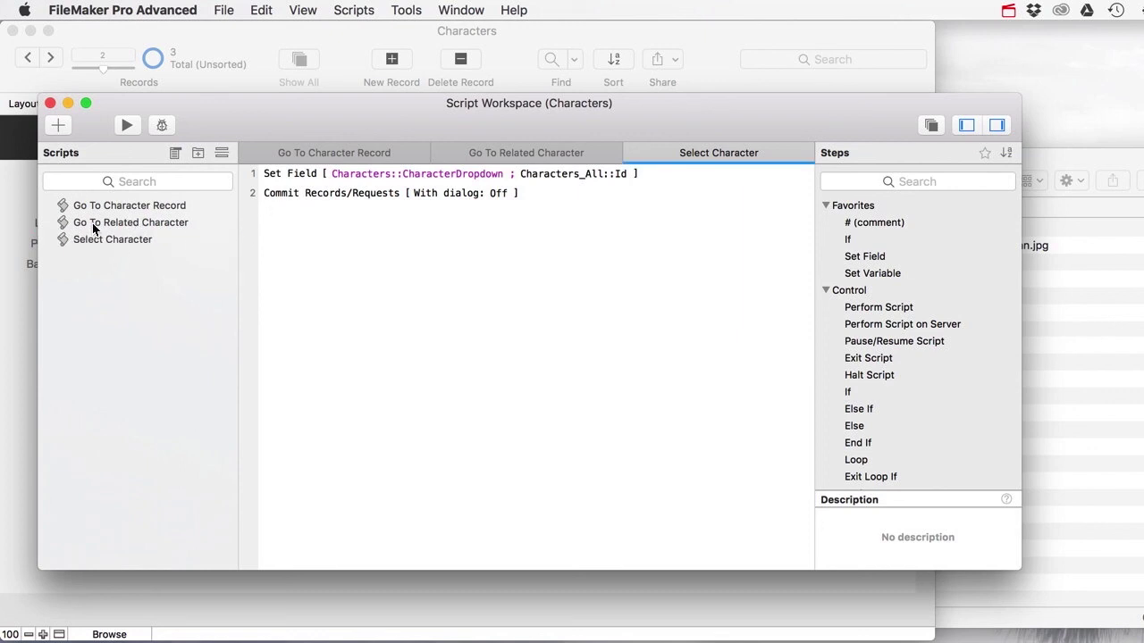
pyautogui.click(305, 211)
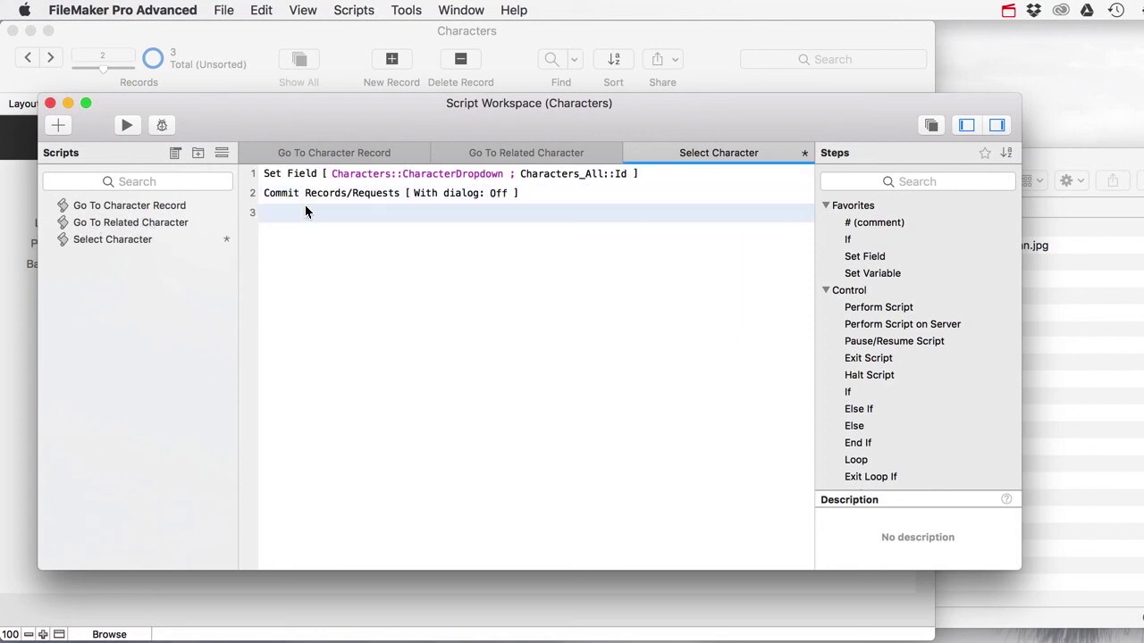
pyautogui.write('Perform')
pyautogui.press('Down')
pyautogui.press('Down')
pyautogui.press('Down')
pyautogui.press('Down')
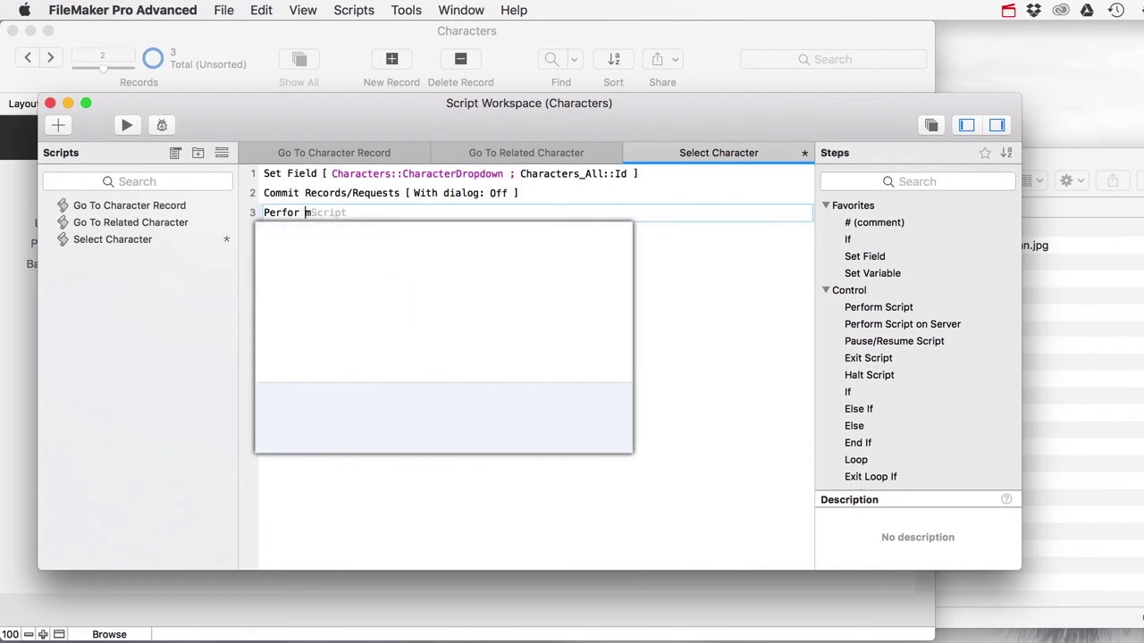
pyautogui.press('Down')
pyautogui.press('Down')
pyautogui.press('Down')
pyautogui.press('Down')
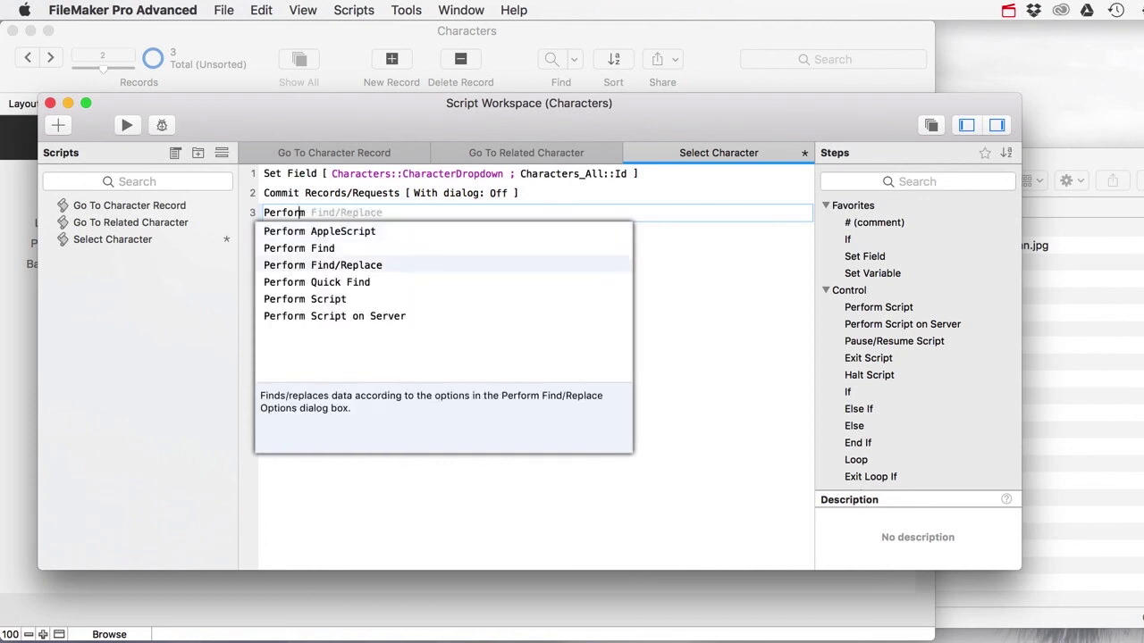
pyautogui.press('Return')
pyautogui.press('Return')
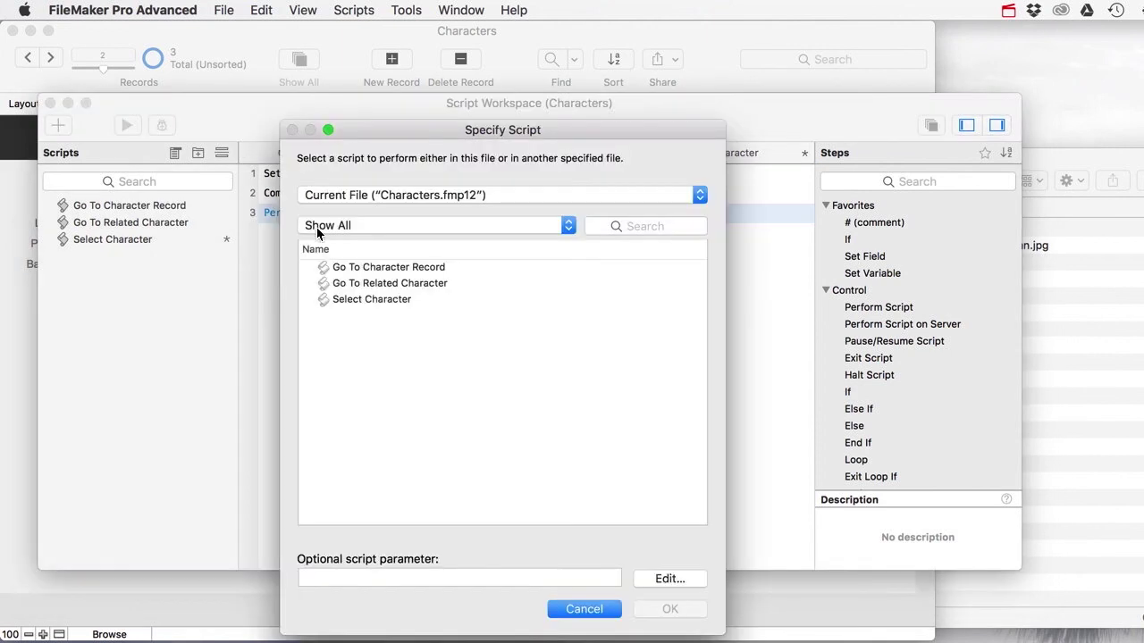
pyautogui.click(360, 283)
pyautogui.click(668, 609)
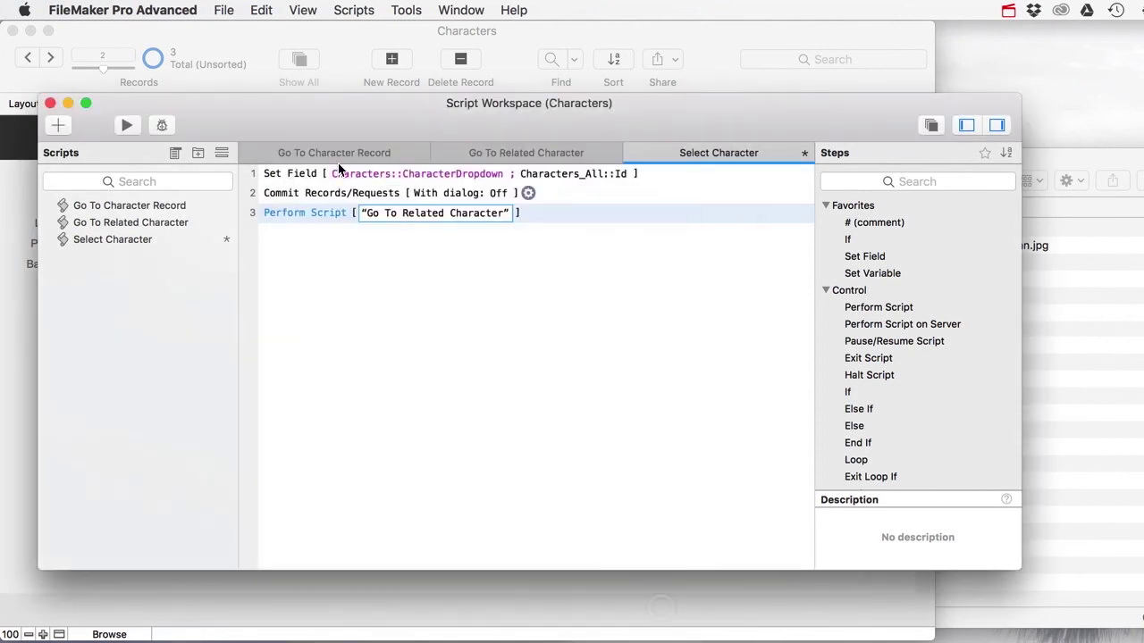
# - Go through the Set Field, Commit Records/Requests and Perform Script steps of Select Character, and save the script
pyautogui.click(282, 174)
pyautogui.click(300, 194)
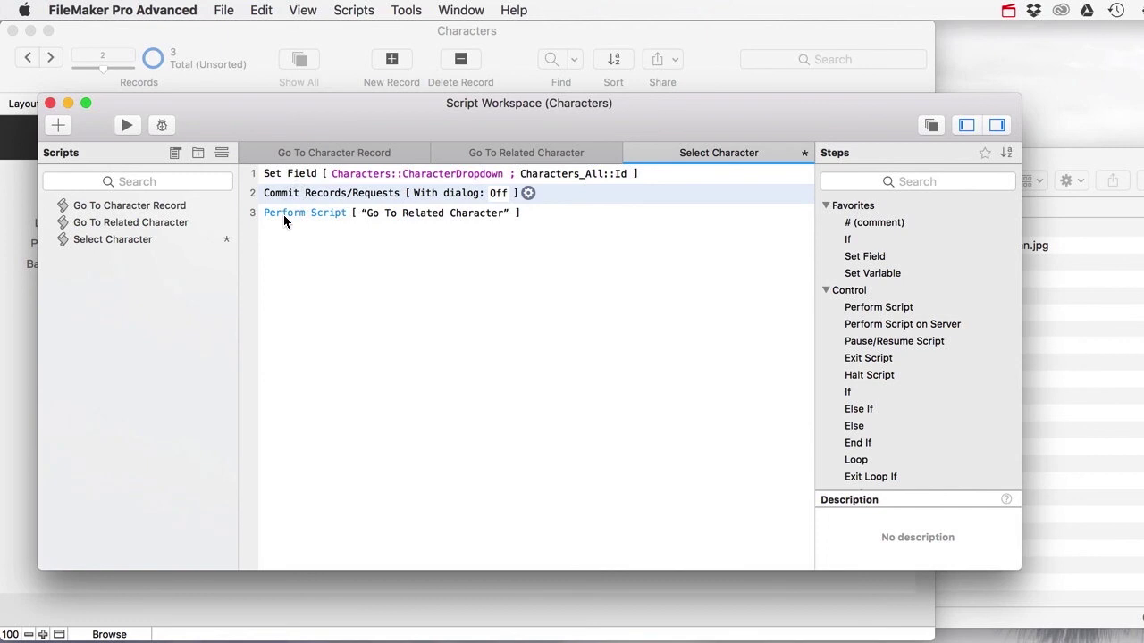
pyautogui.click(296, 216)
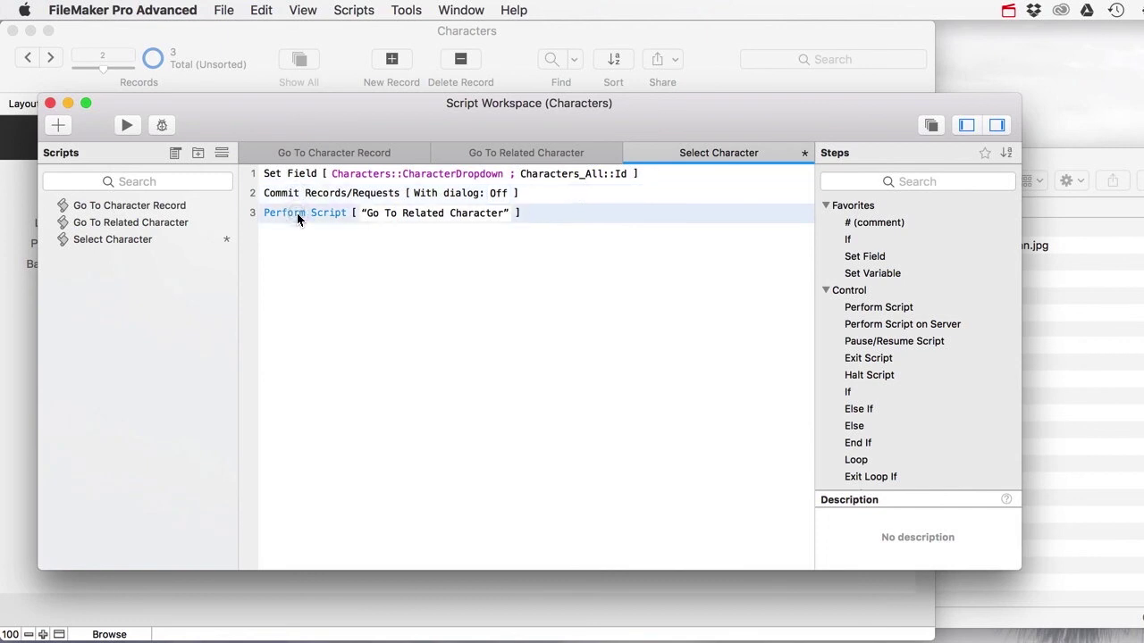
pyautogui.press('super+s')
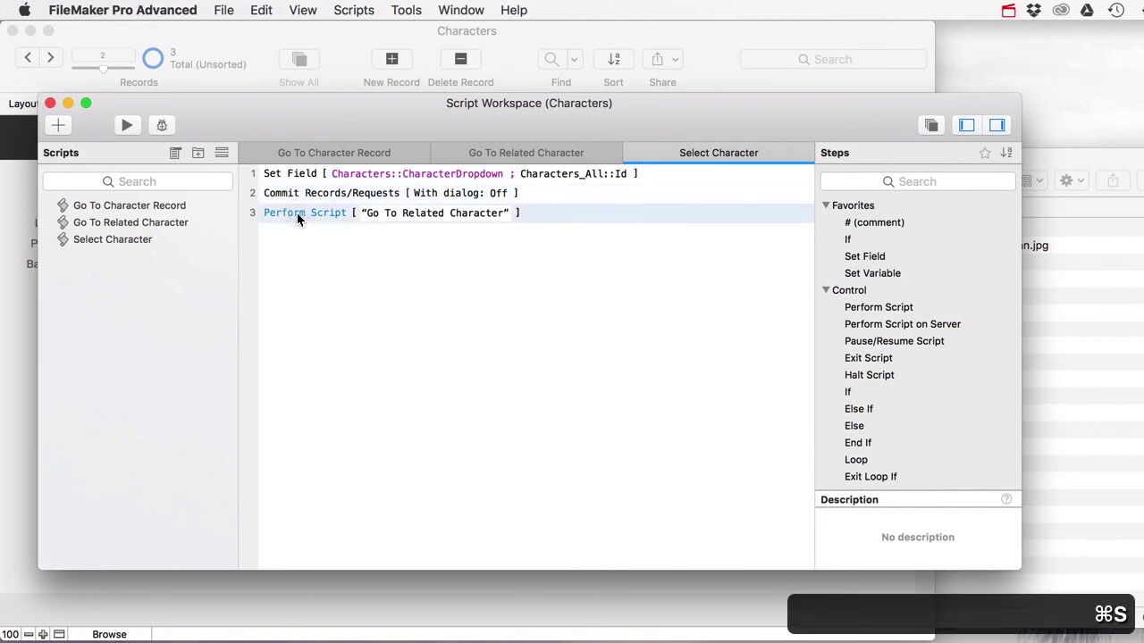
# - Close the Script Workspace and choose each character name in the portal to test whether it opens the matching record
pyautogui.click(51, 104)
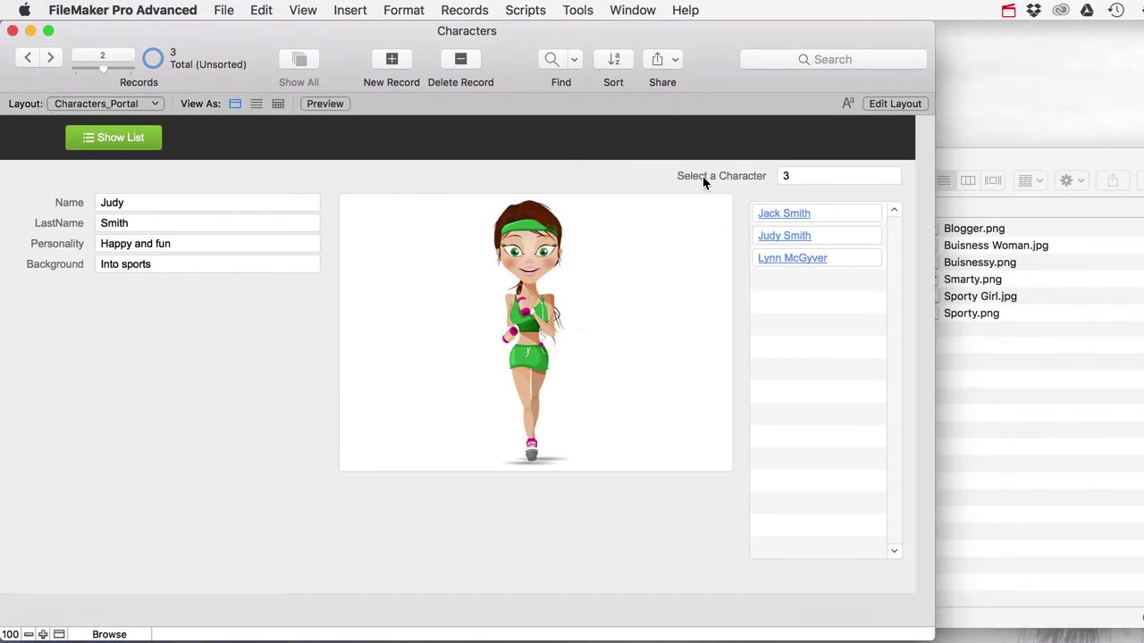
pyautogui.click(788, 216)
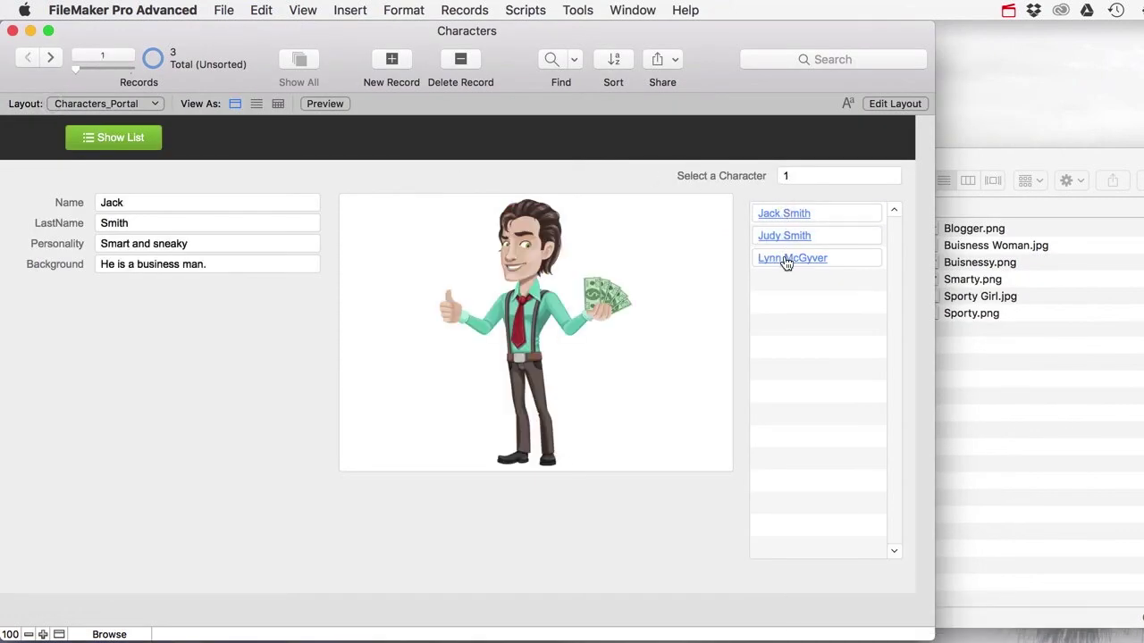
pyautogui.click(784, 259)
pyautogui.click(782, 237)
pyautogui.click(783, 216)
# - Delete the CharacterDropdown field from the layout and place the Select a Character label directly above the portal
pyautogui.click(879, 104)
pyautogui.click(842, 197)
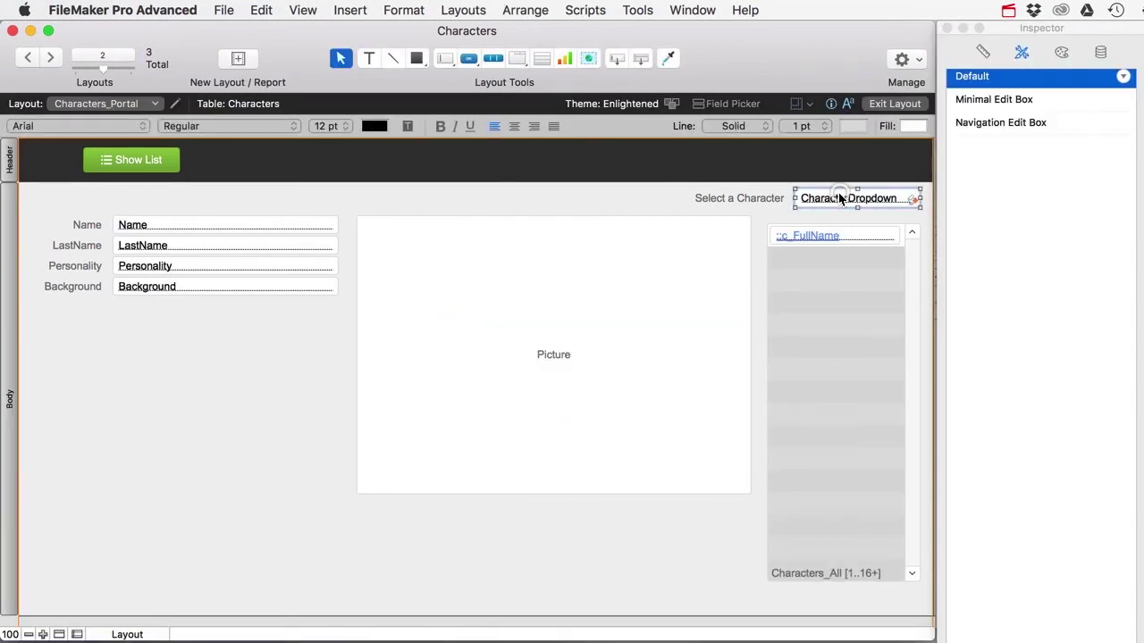
pyautogui.press('Delete')
pyautogui.moveTo(745, 203); pyautogui.dragTo(821, 205)
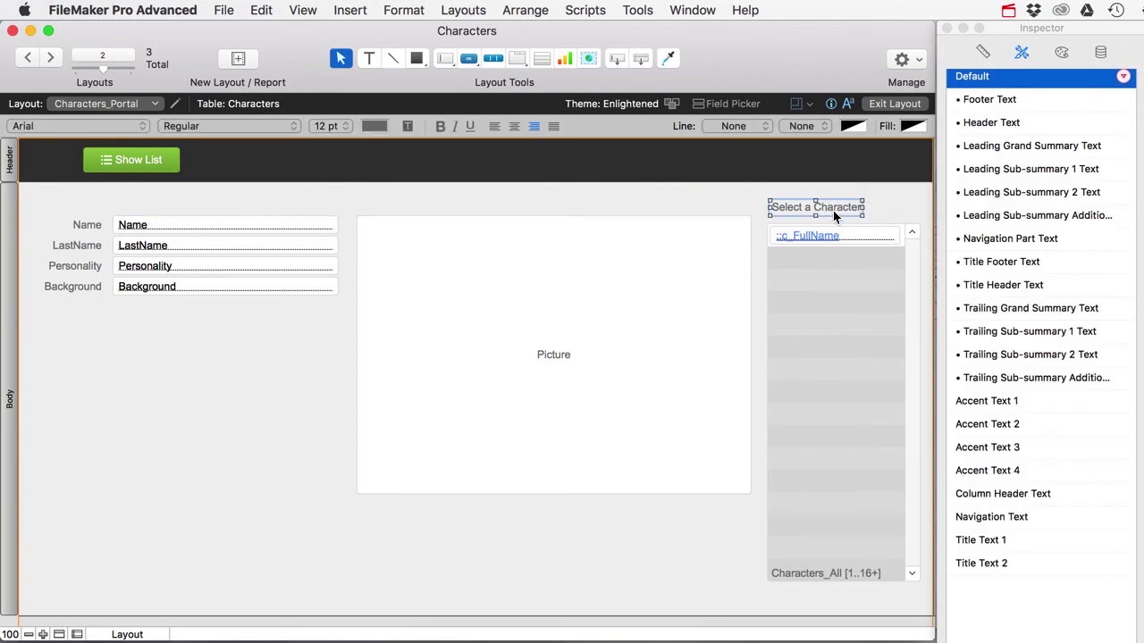
pyautogui.moveTo(824, 265); pyautogui.dragTo(824, 268)
pyautogui.click(815, 206)
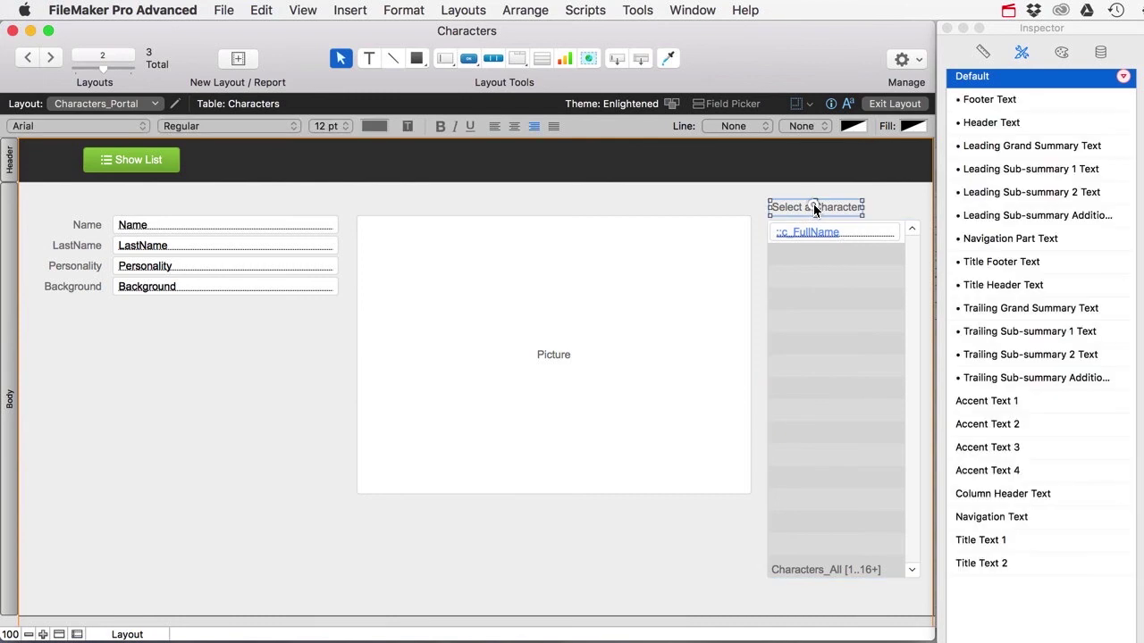
pyautogui.click(888, 204)
pyautogui.click(894, 104)
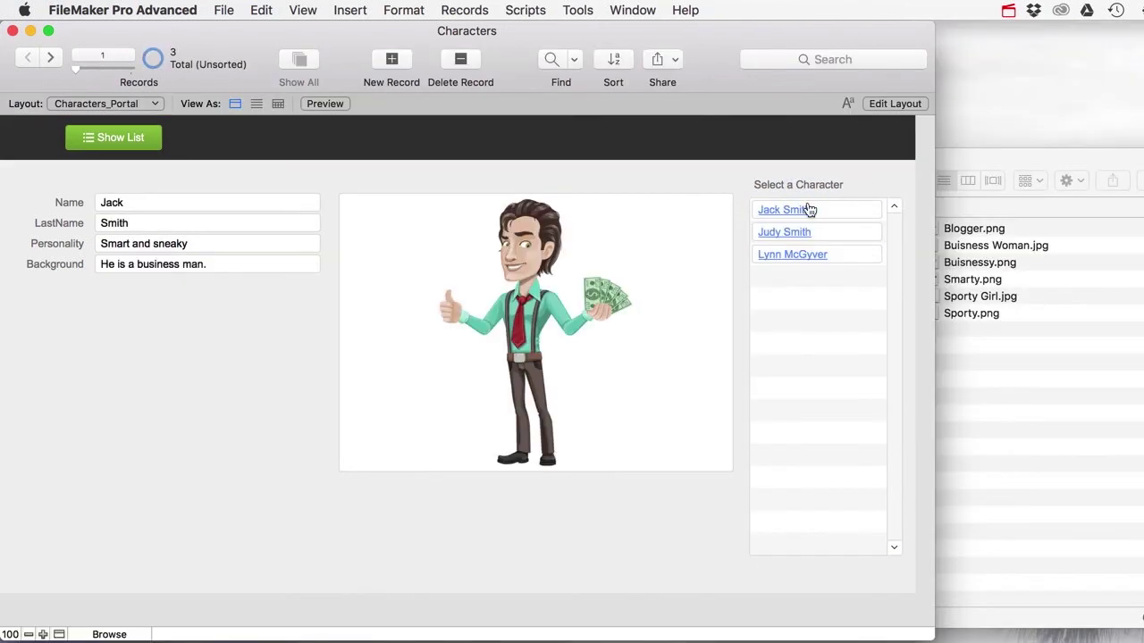
# - Choose the portal's character names in turn to test the record navigation without the dropdown field on the layout
pyautogui.click(795, 231)
pyautogui.click(793, 254)
pyautogui.click(795, 232)
pyautogui.click(796, 211)
pyautogui.click(791, 255)
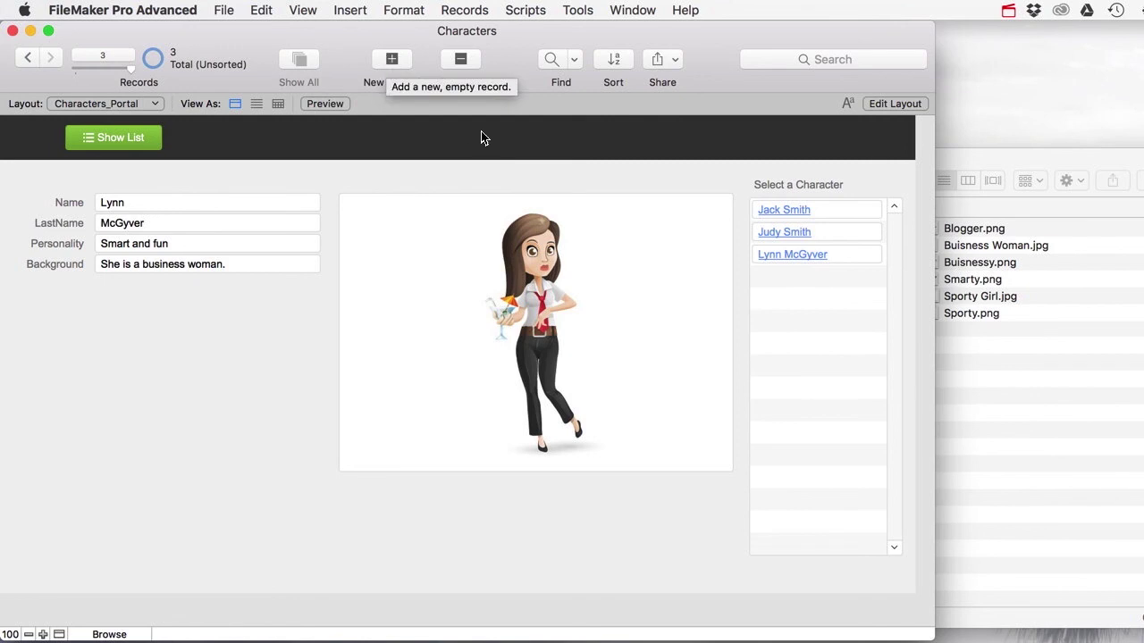
# - Duplicate the Show List button beside the original and give the copy a plus icon and the label New Character
pyautogui.click(889, 104)
pyautogui.click(134, 160)
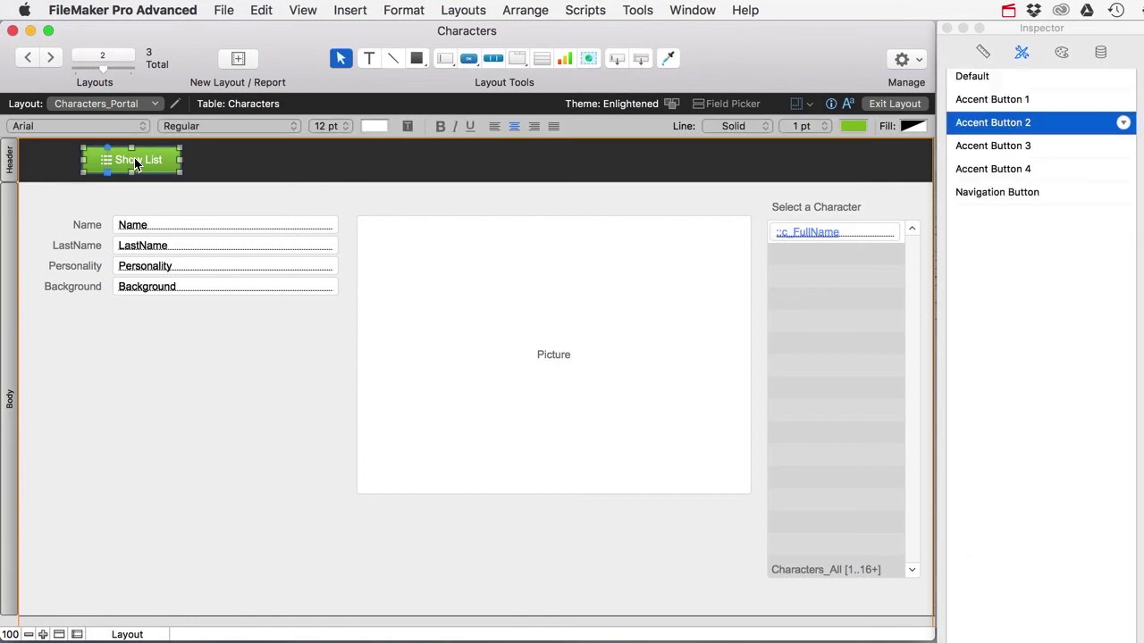
pyautogui.moveTo(159, 163); pyautogui.dragTo(263, 158)
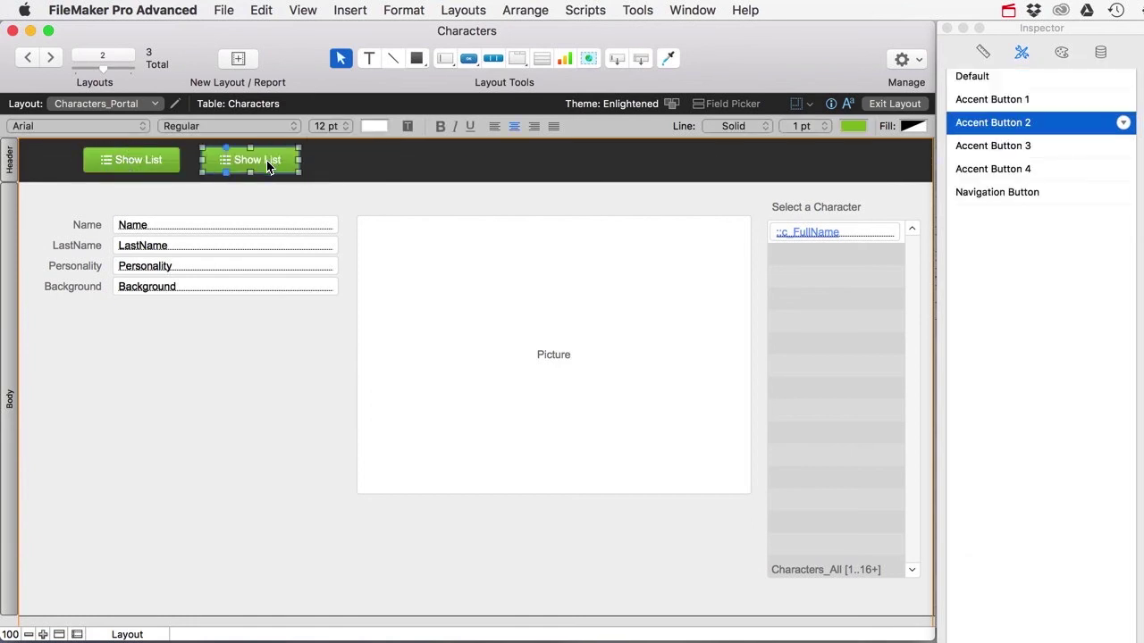
pyautogui.doubleClick(266, 160)
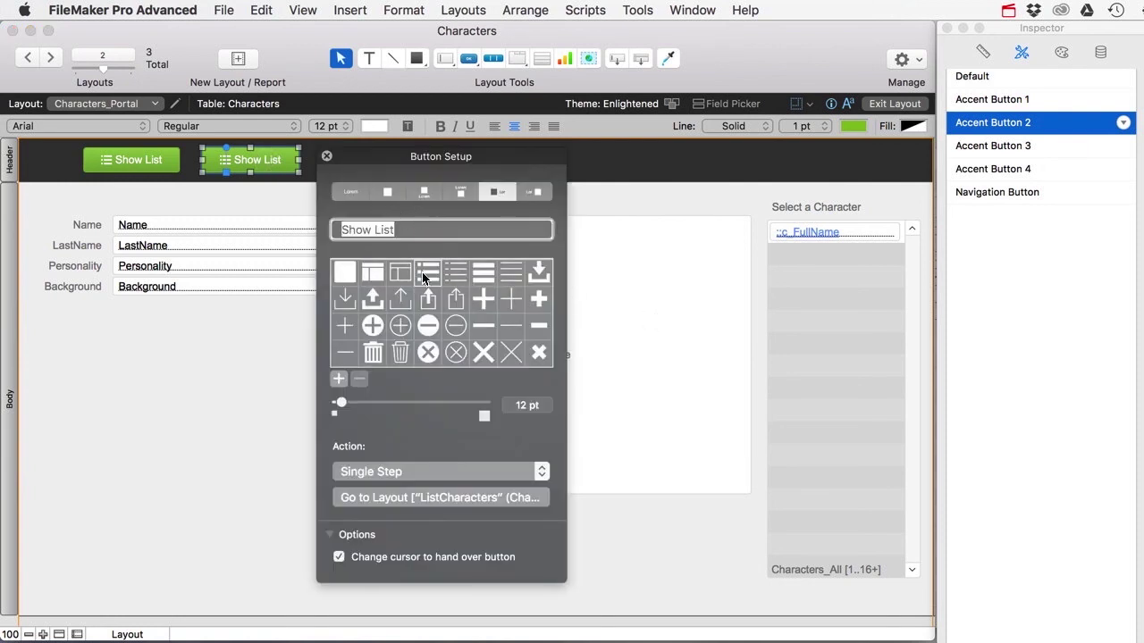
pyautogui.click(541, 304)
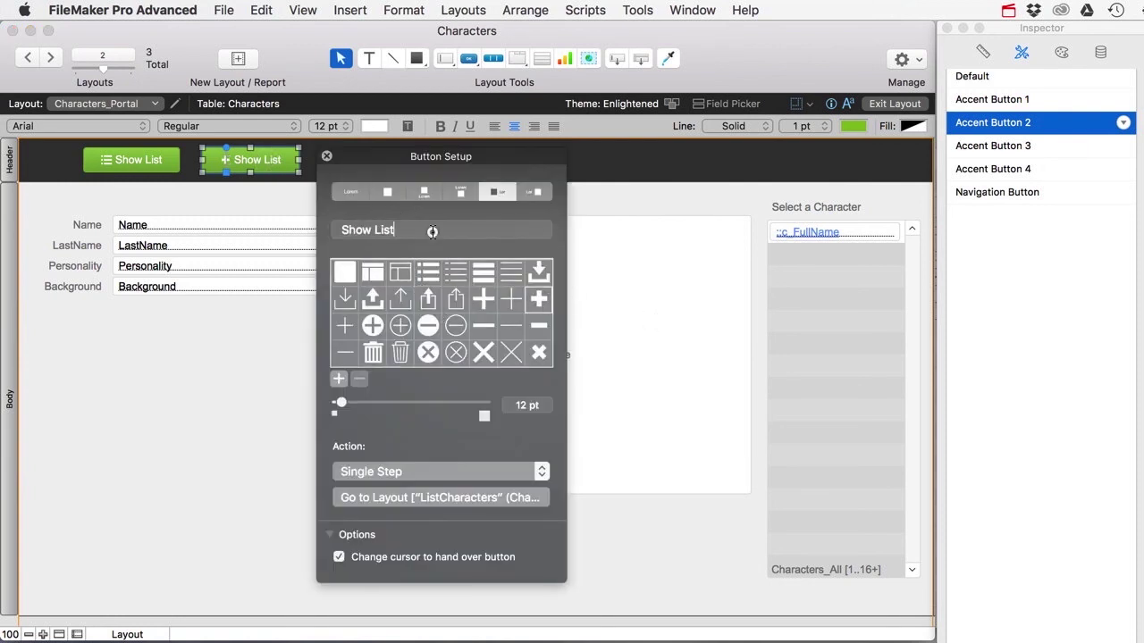
pyautogui.write('New C')
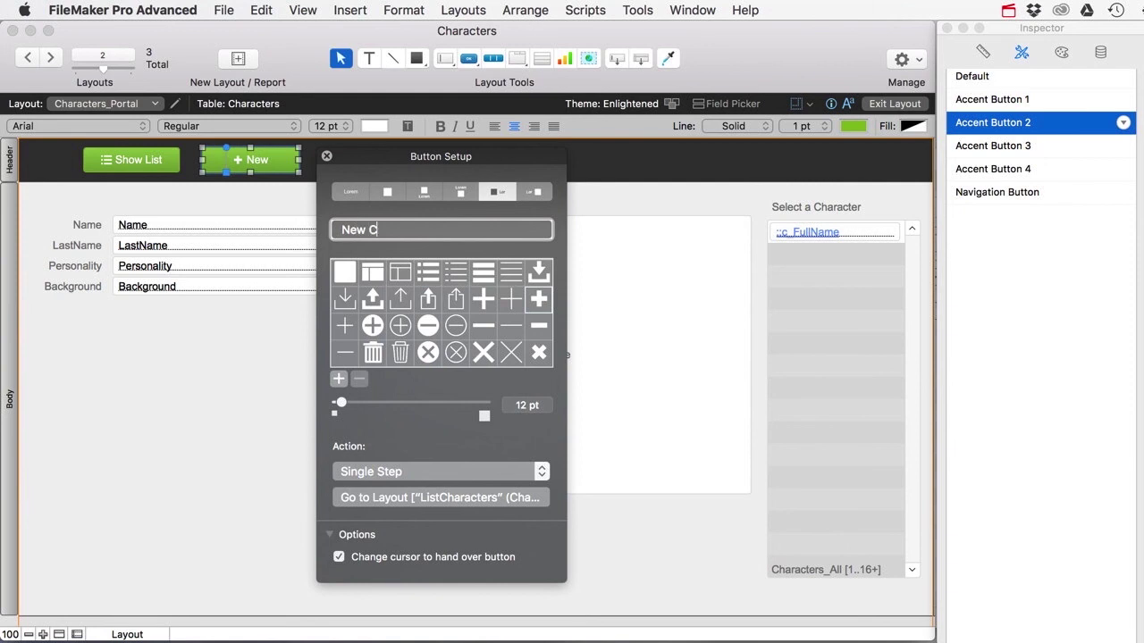
pyautogui.write('haracter')
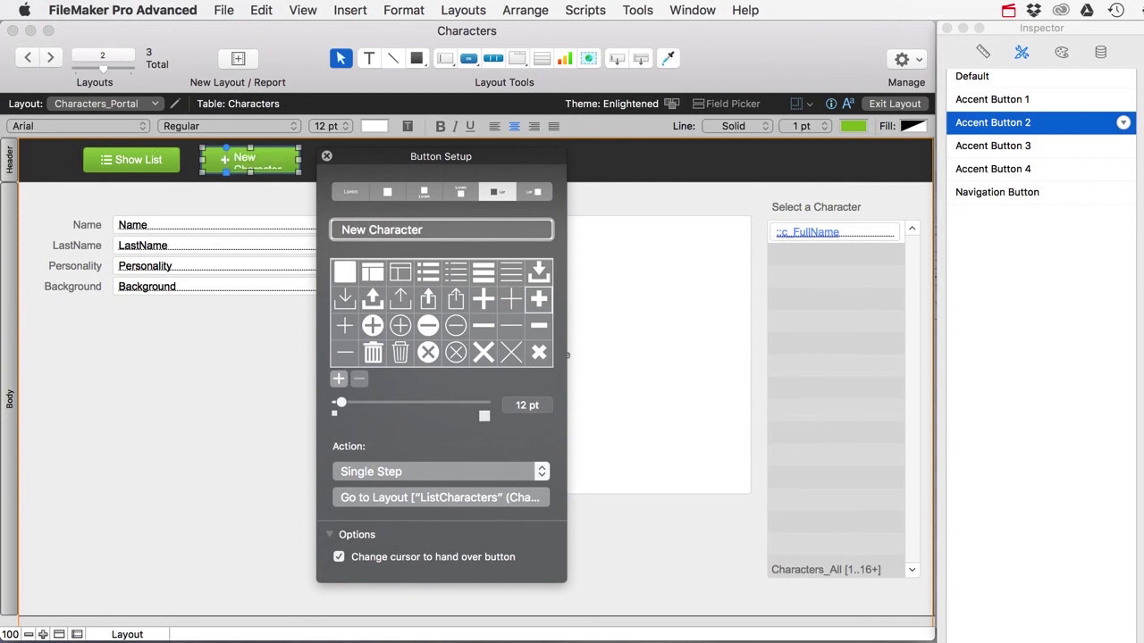
pyautogui.click(327, 157)
# - Widen the New Character button so its label fits on one line, and apply the Accent Button 1 style
pyautogui.moveTo(300, 160); pyautogui.dragTo(322, 159)
pyautogui.click(327, 159)
pyautogui.click(301, 159)
pyautogui.click(1045, 170)
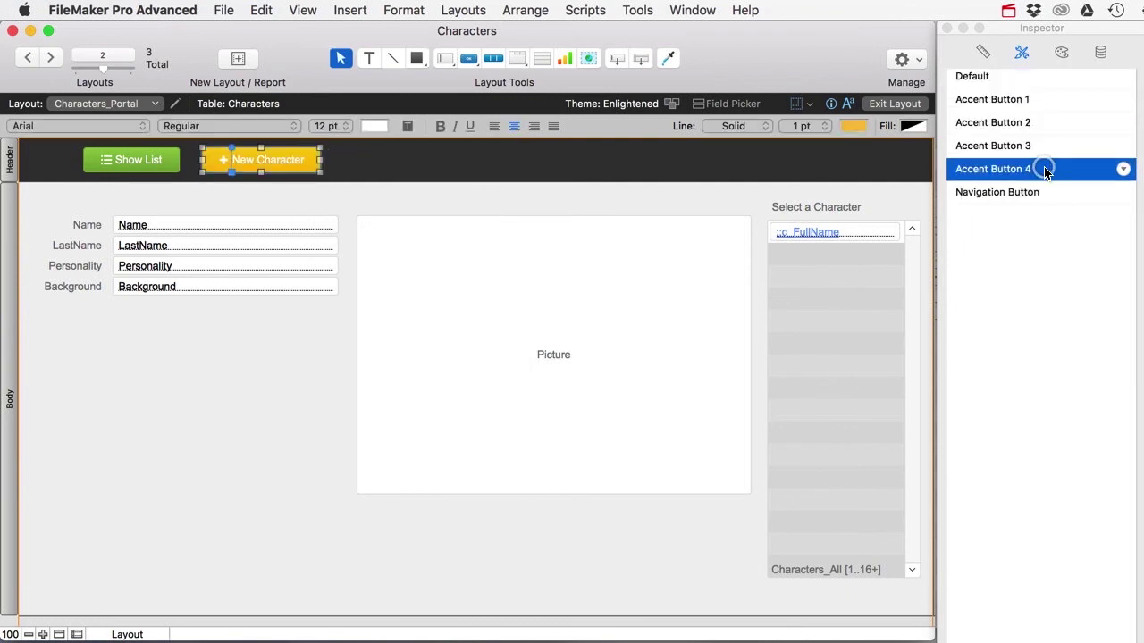
pyautogui.click(1019, 146)
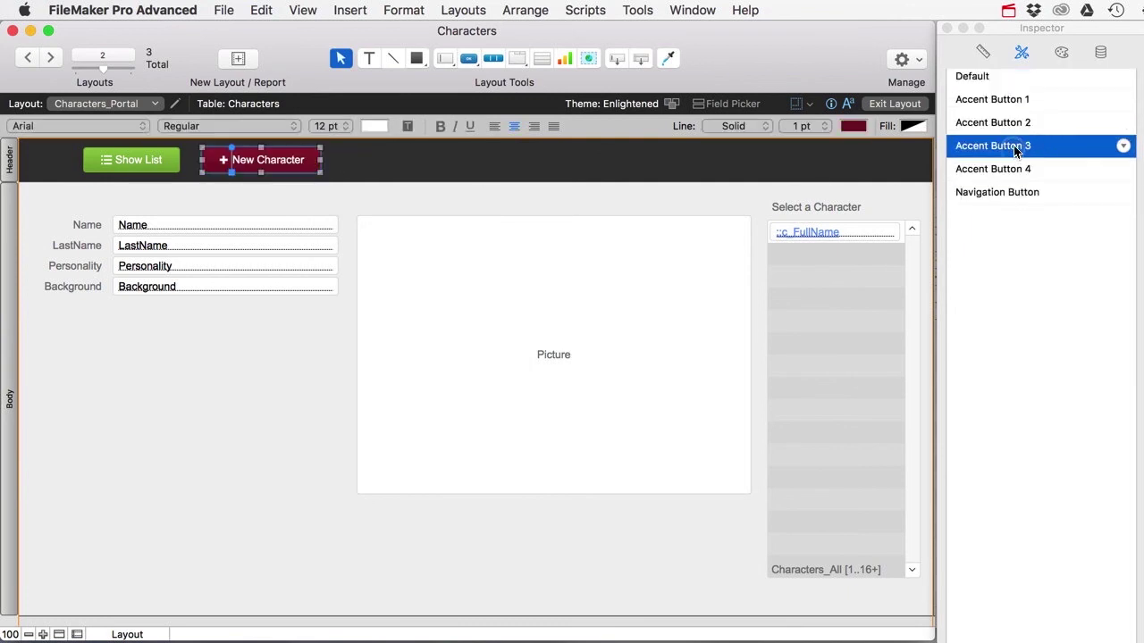
pyautogui.click(1014, 99)
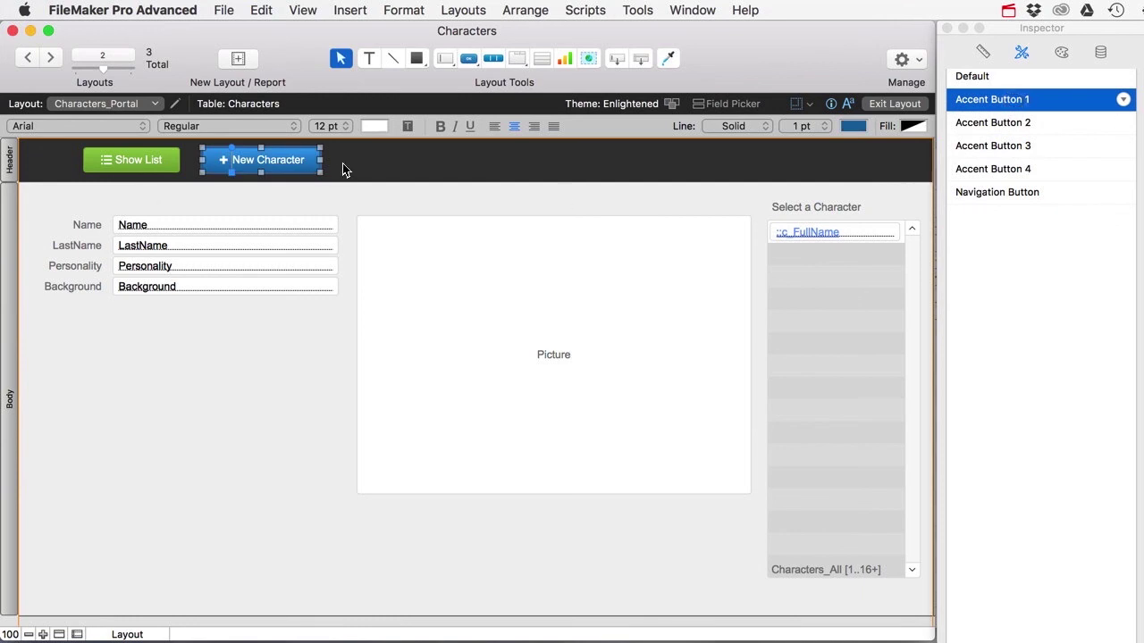
# - Replace the New Character button's Go to Layout action with the single step New Record/Request
pyautogui.rightClick(285, 164)
pyautogui.moveTo(375, 308)
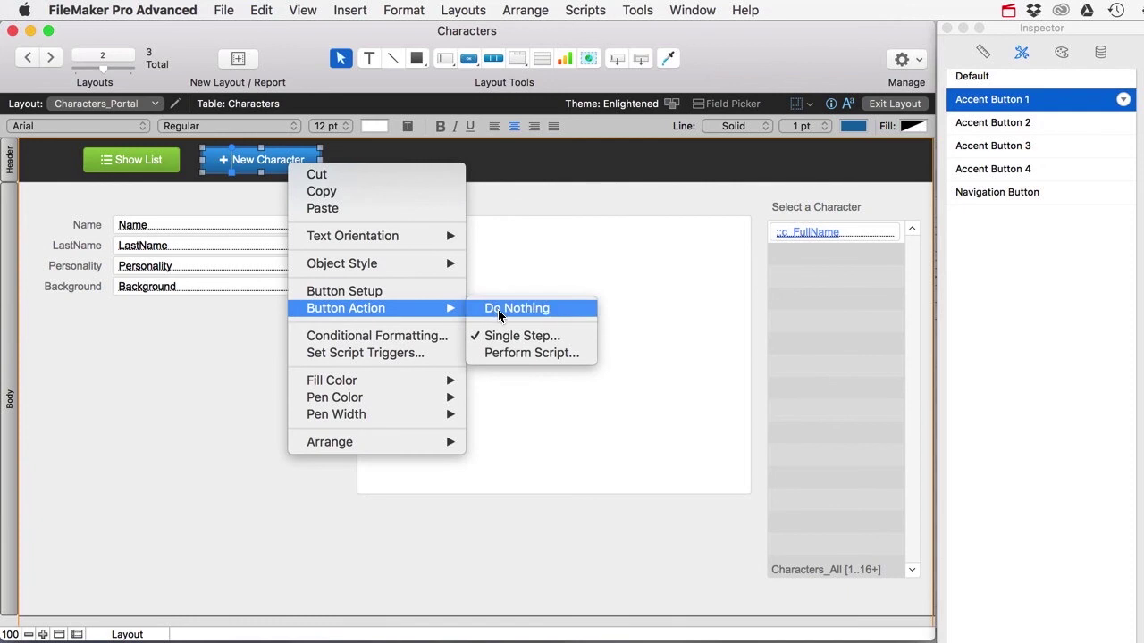
pyautogui.click(511, 335)
pyautogui.click(416, 165)
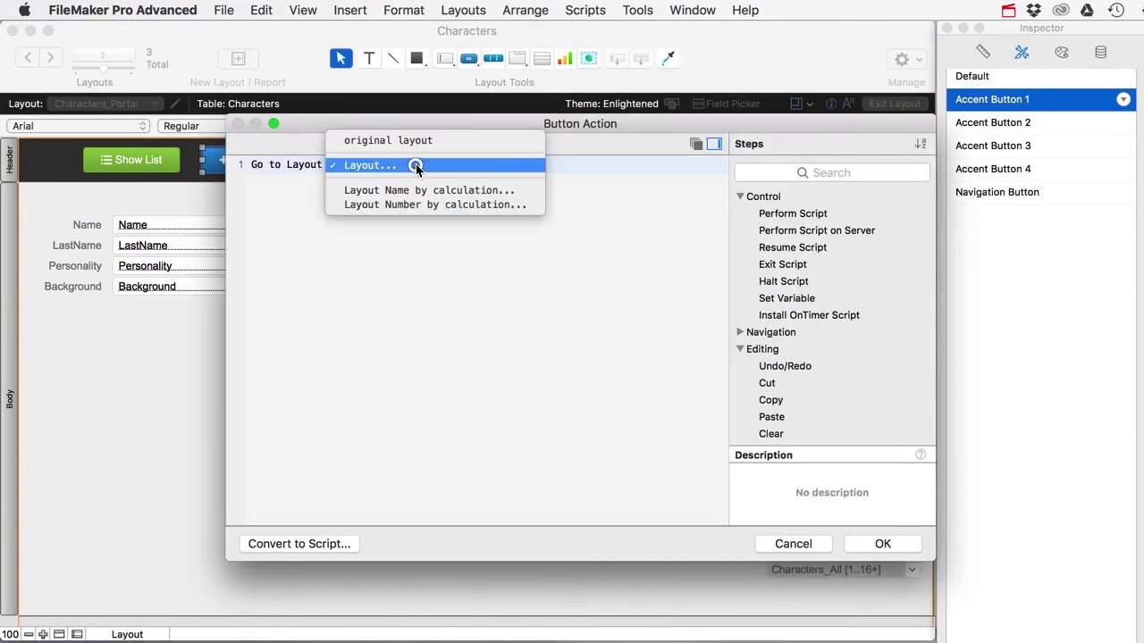
pyautogui.click(274, 167)
pyautogui.press('Delete')
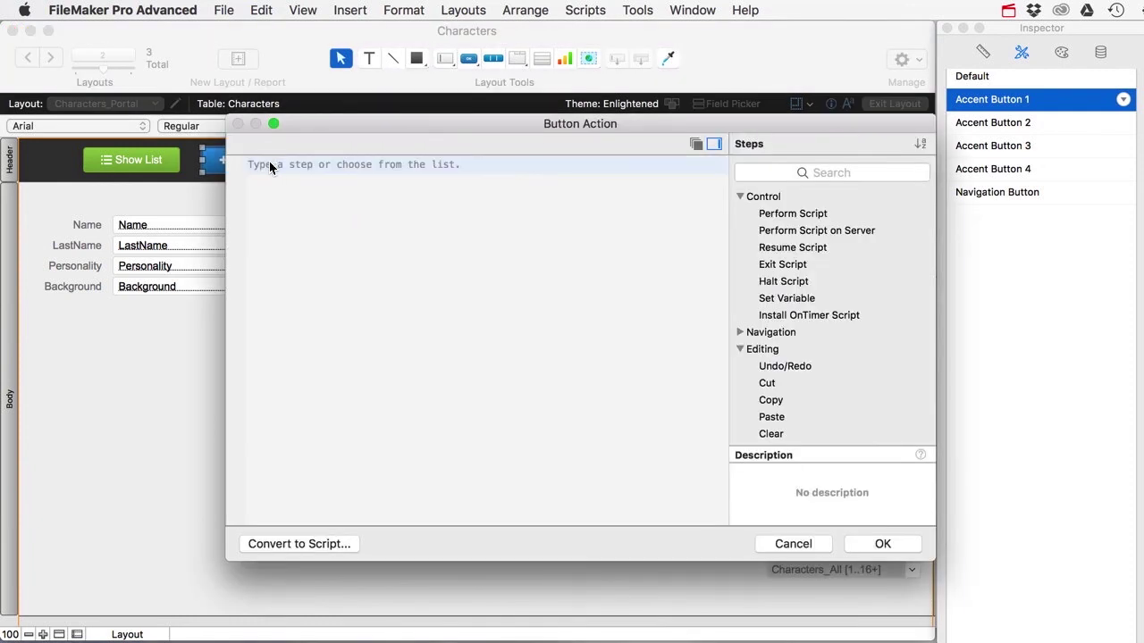
pyautogui.write('New R')
pyautogui.press('Return')
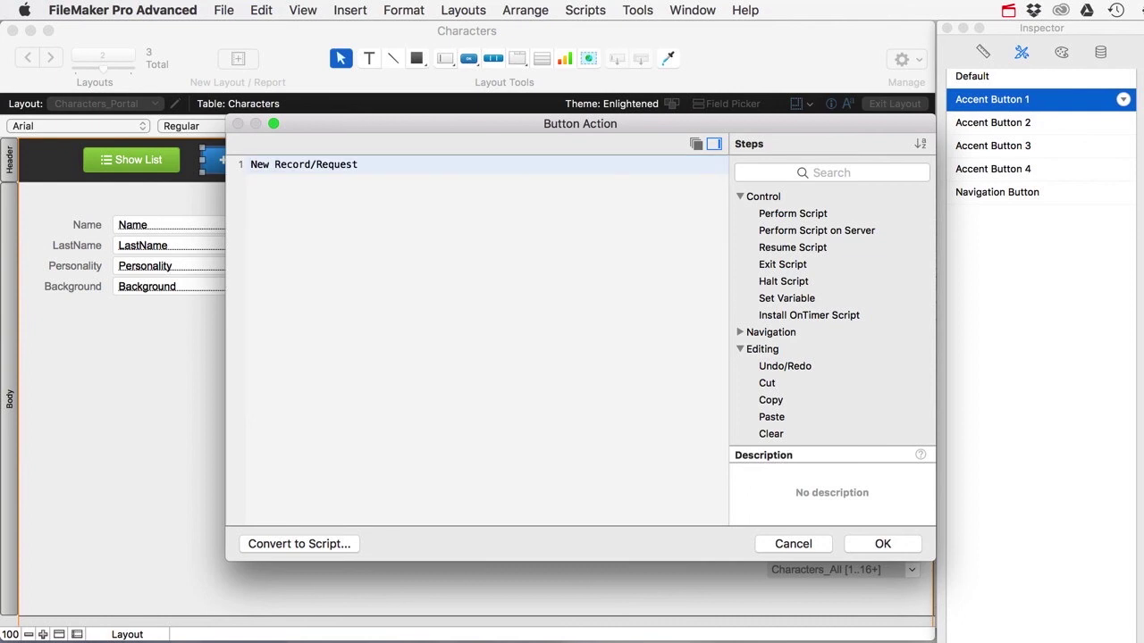
pyautogui.click(908, 551)
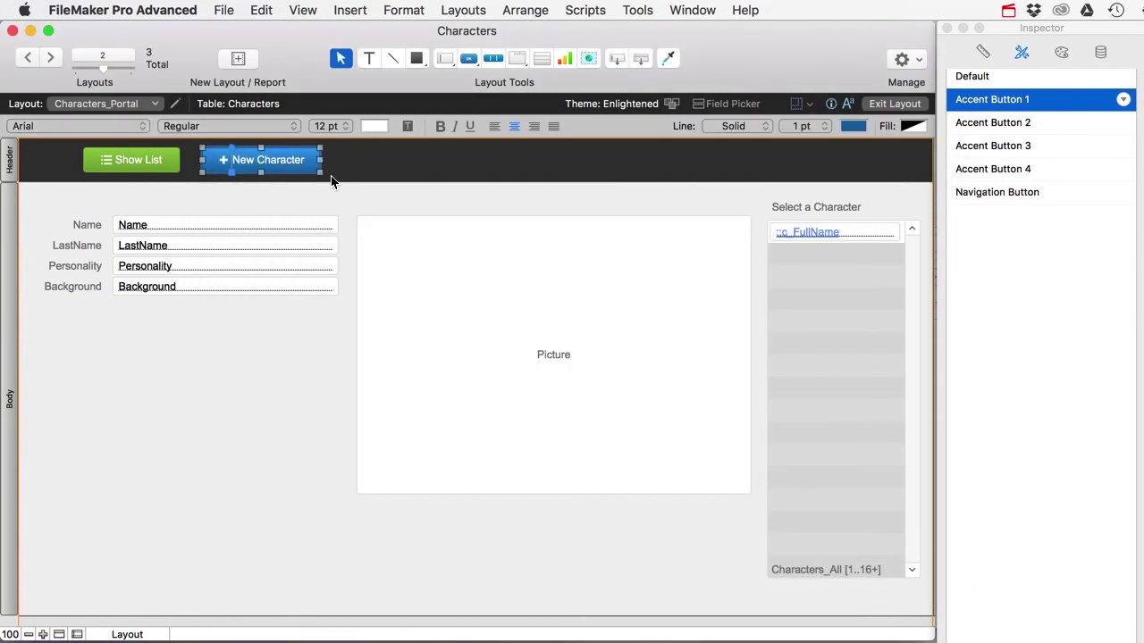
pyautogui.click(306, 198)
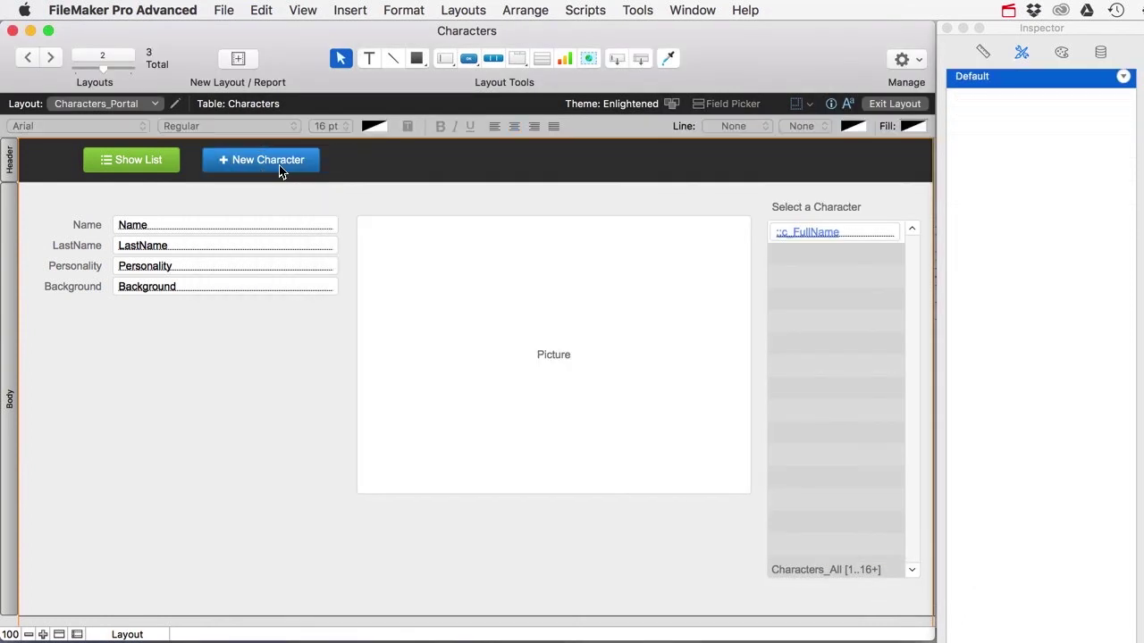
# - Create a record with the New Character button in Browse mode and tab through its fields to check the tab order
pyautogui.click(885, 104)
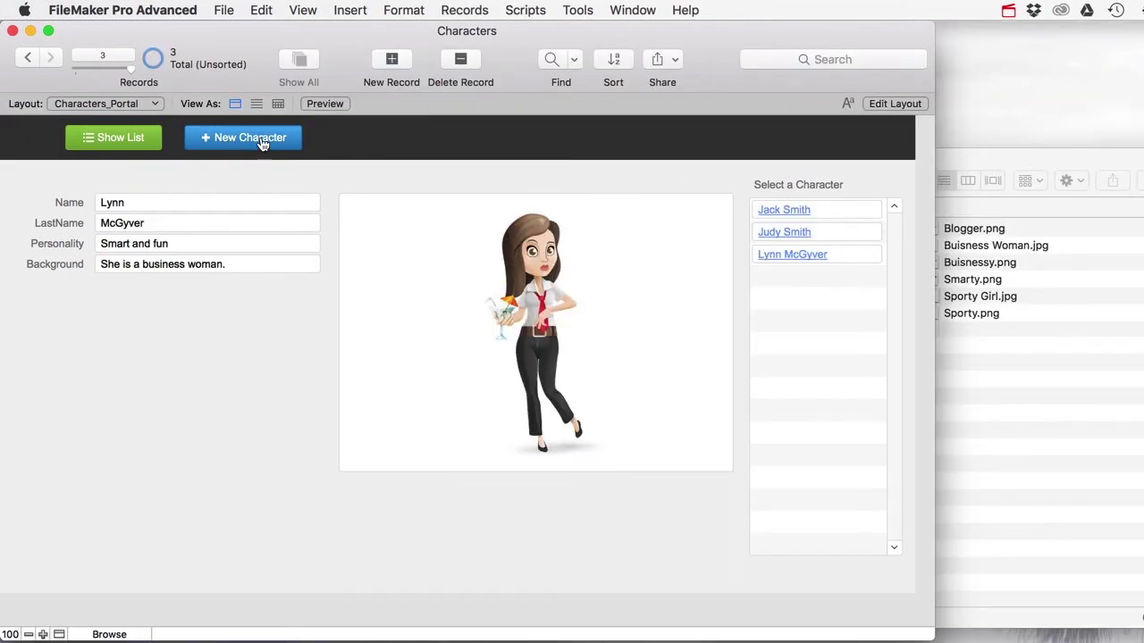
pyautogui.click(261, 143)
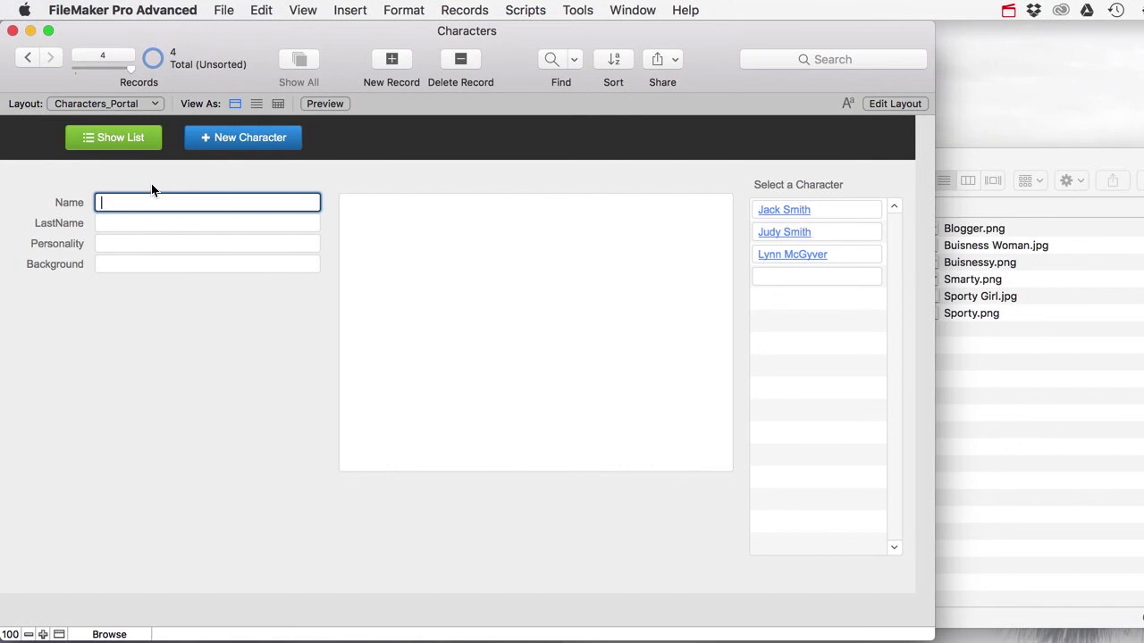
pyautogui.press('Tab')
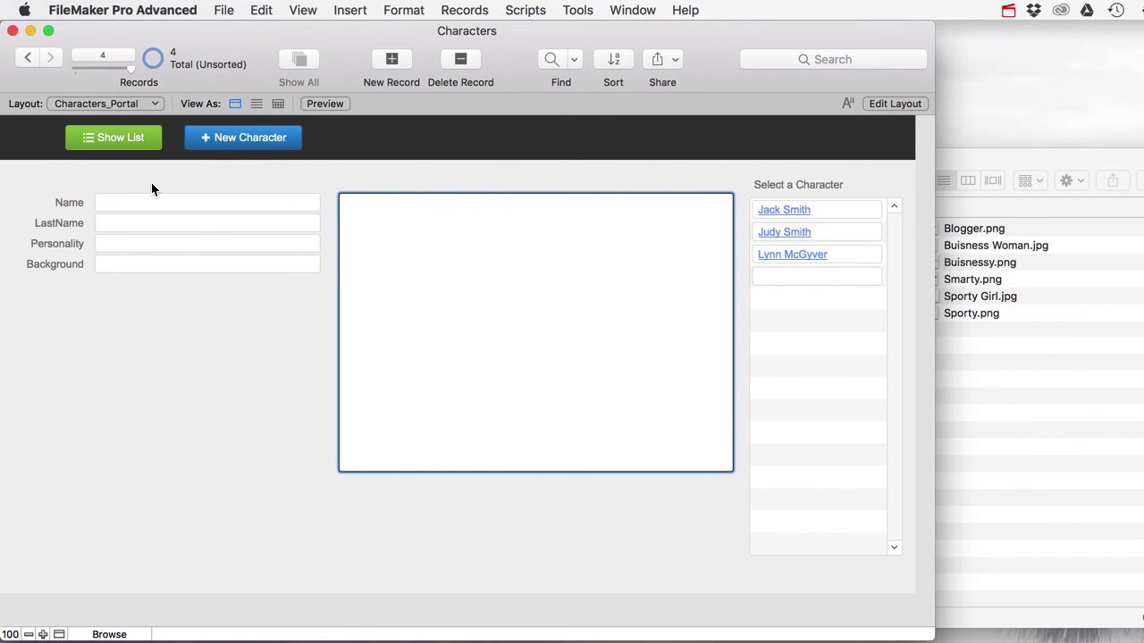
pyautogui.press('Tab')
pyautogui.press('Tab')
pyautogui.press('Tab')
pyautogui.press('Tab')
pyautogui.press('Tab')
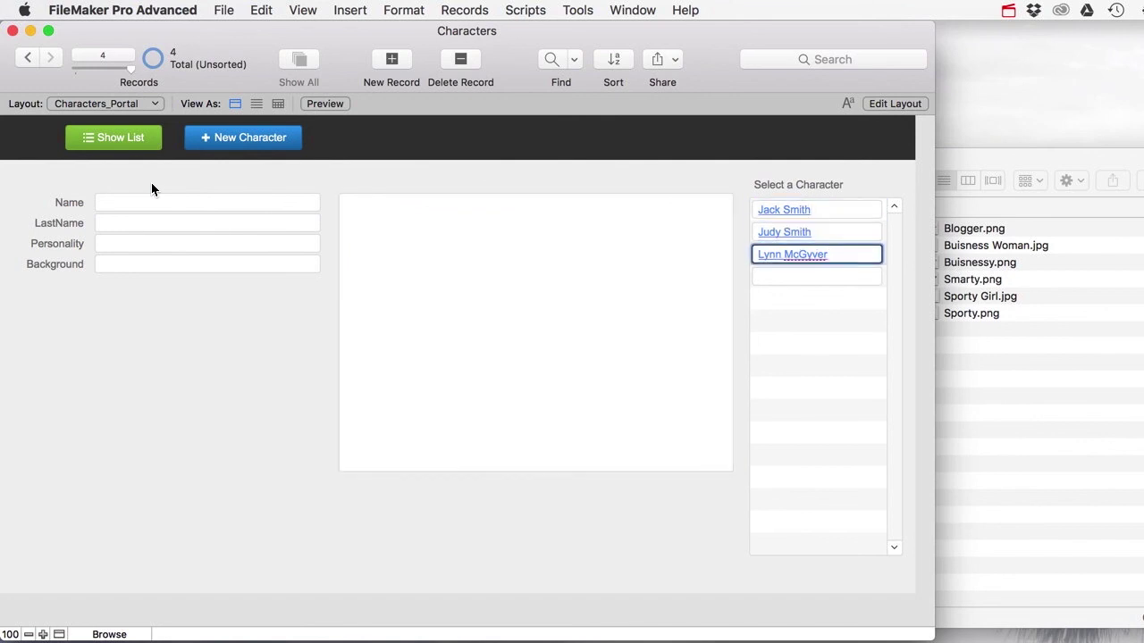
pyautogui.press('Tab')
pyautogui.press('Tab')
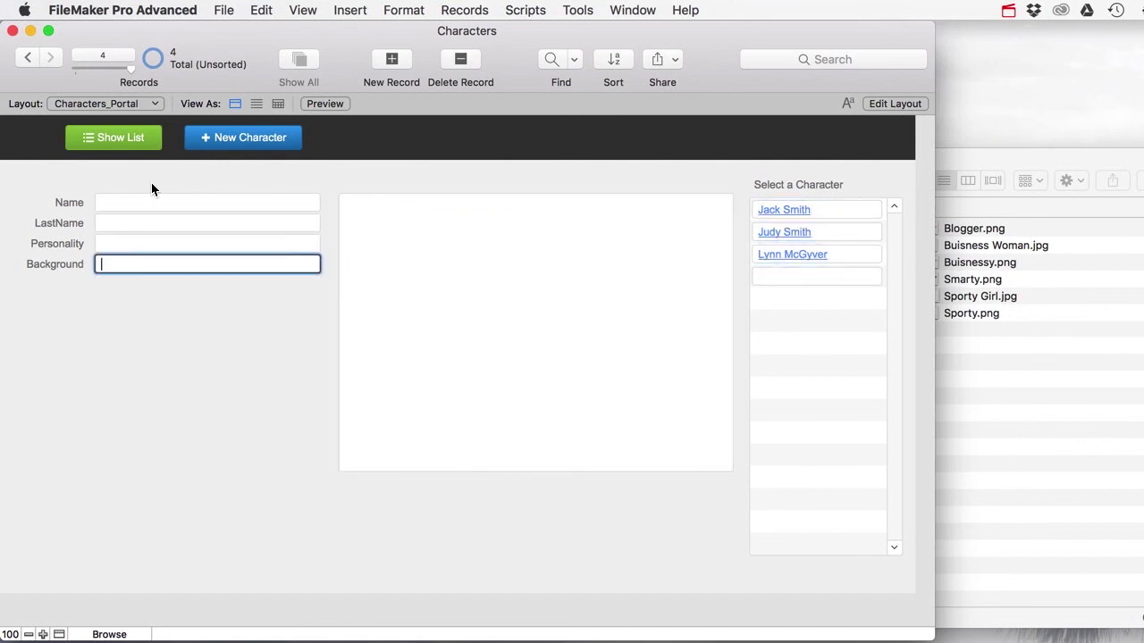
# - Go through the Name, LastName, Personality, Background and Picture fields in the intended entry order
pyautogui.click(108, 205)
pyautogui.click(107, 223)
pyautogui.click(107, 243)
pyautogui.click(107, 266)
pyautogui.click(416, 240)
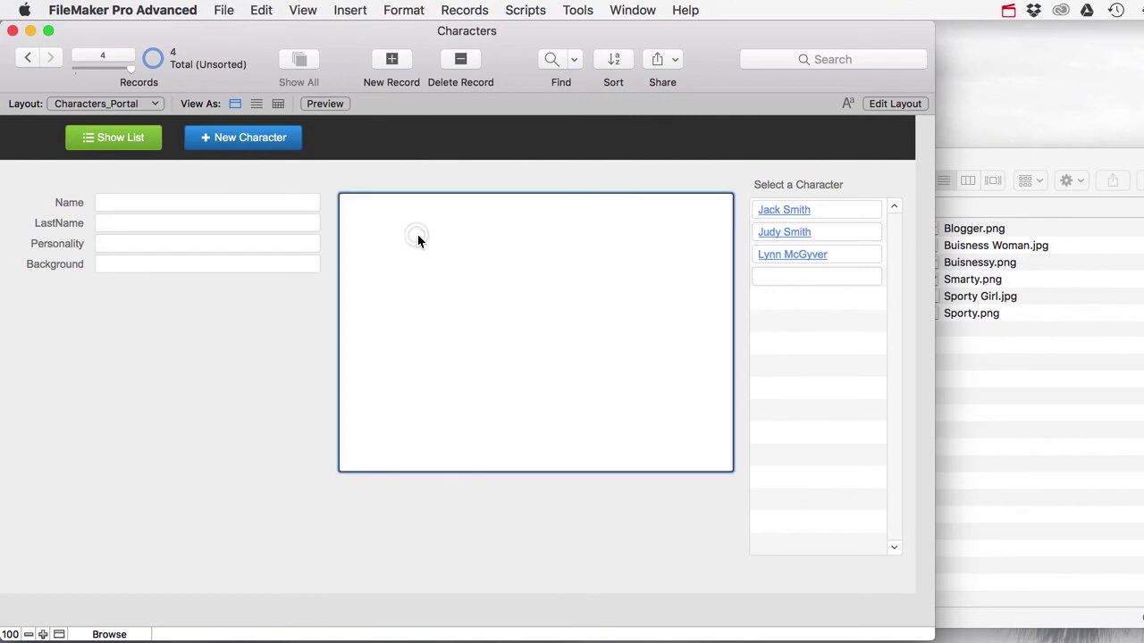
# - Open the tab order settings for the Characters_Portal layout
pyautogui.click(893, 104)
pyautogui.click(463, 10)
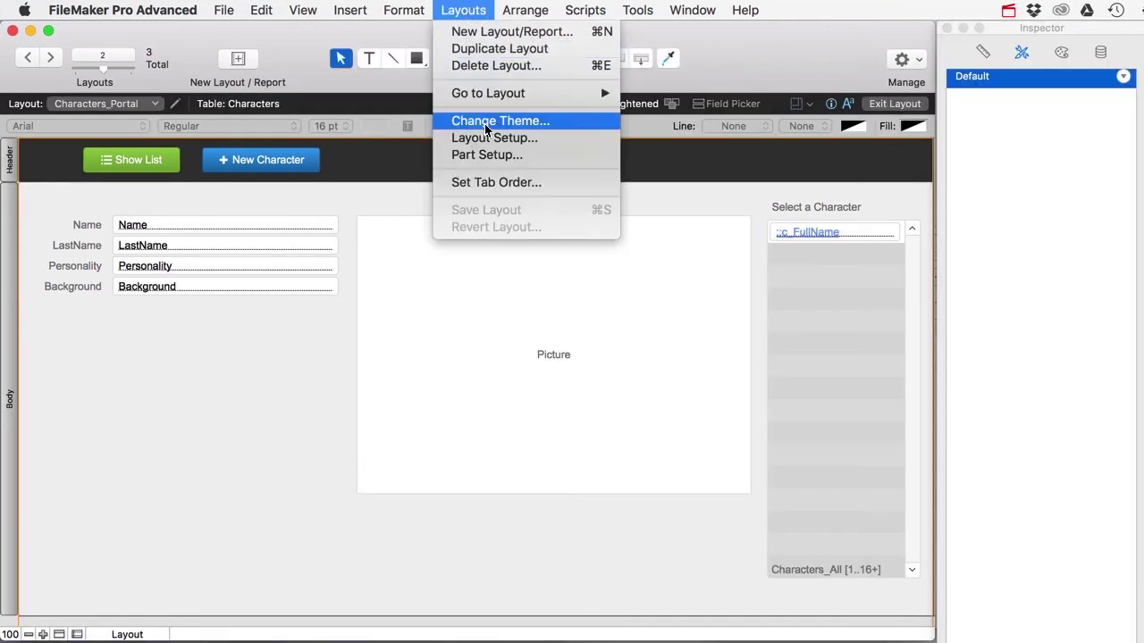
pyautogui.click(488, 183)
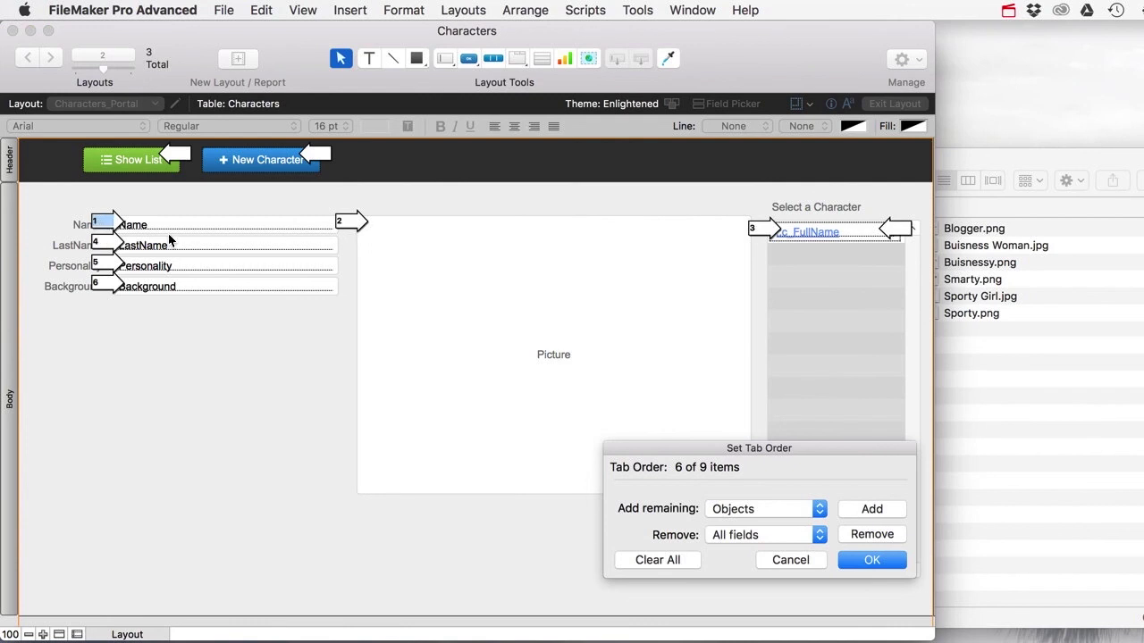
pyautogui.click(101, 243)
pyautogui.write('2')
pyautogui.click(104, 262)
pyautogui.write('3')
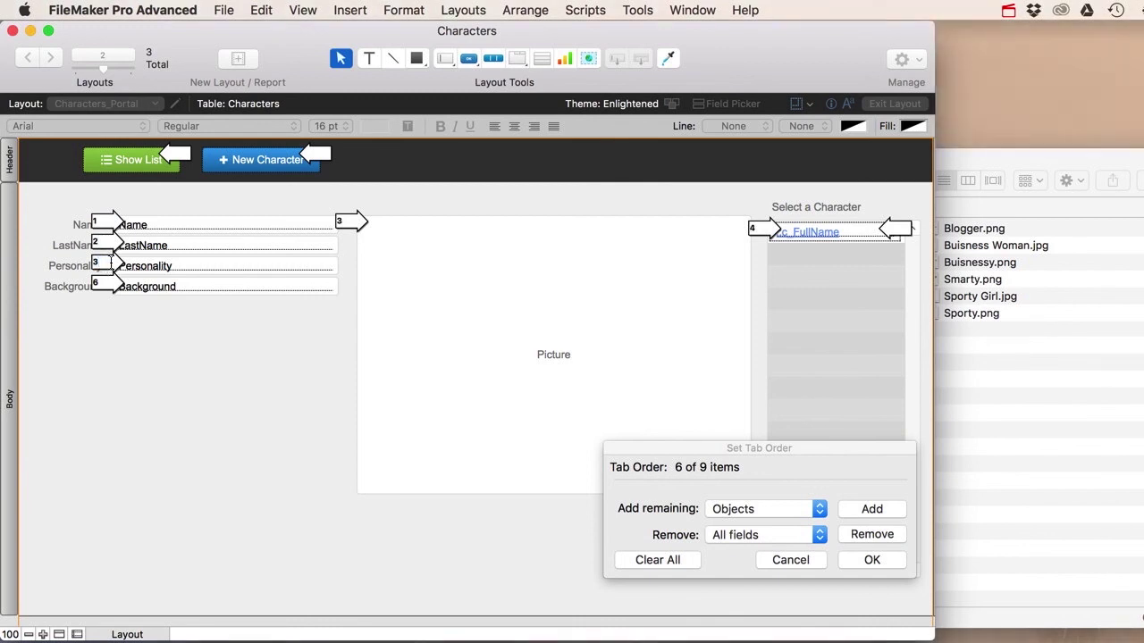
# - Clear the tab order, number Name, LastName, Personality, Background and Picture 1 to 5, and return to Browse mode
pyautogui.click(652, 560)
pyautogui.click(103, 225)
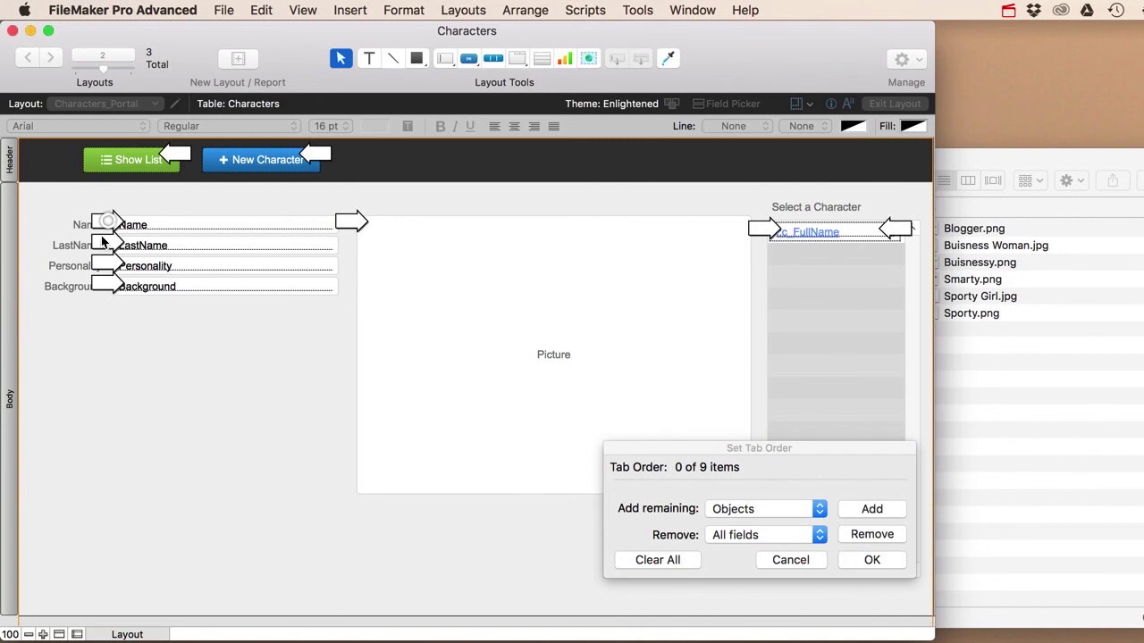
pyautogui.click(103, 225)
pyautogui.click(104, 246)
pyautogui.click(104, 266)
pyautogui.click(104, 287)
pyautogui.click(344, 229)
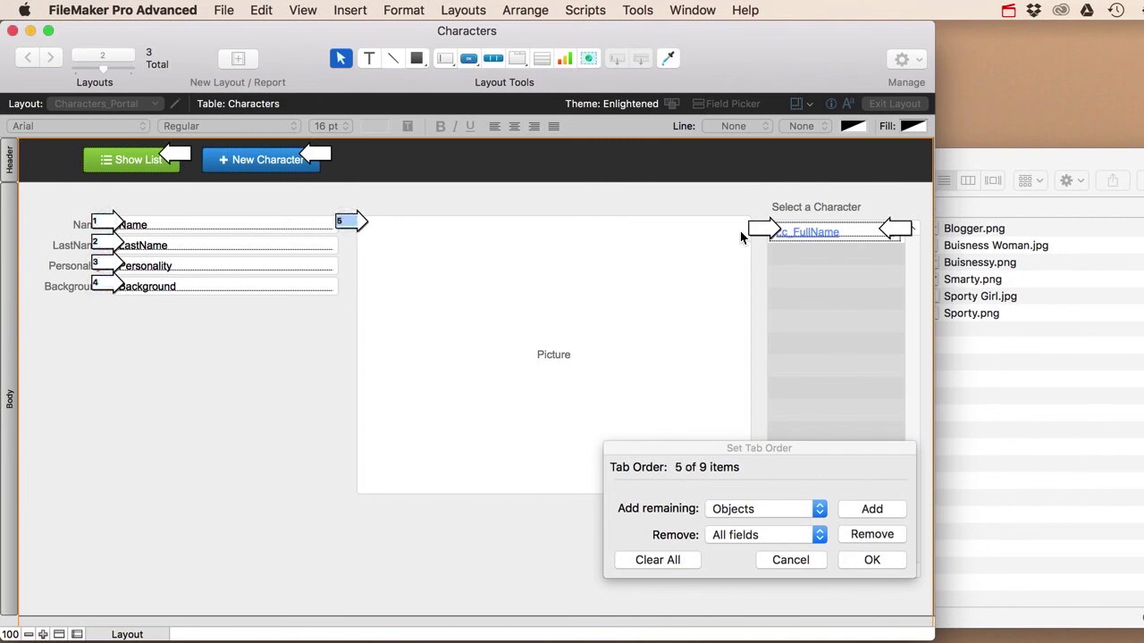
pyautogui.click(880, 563)
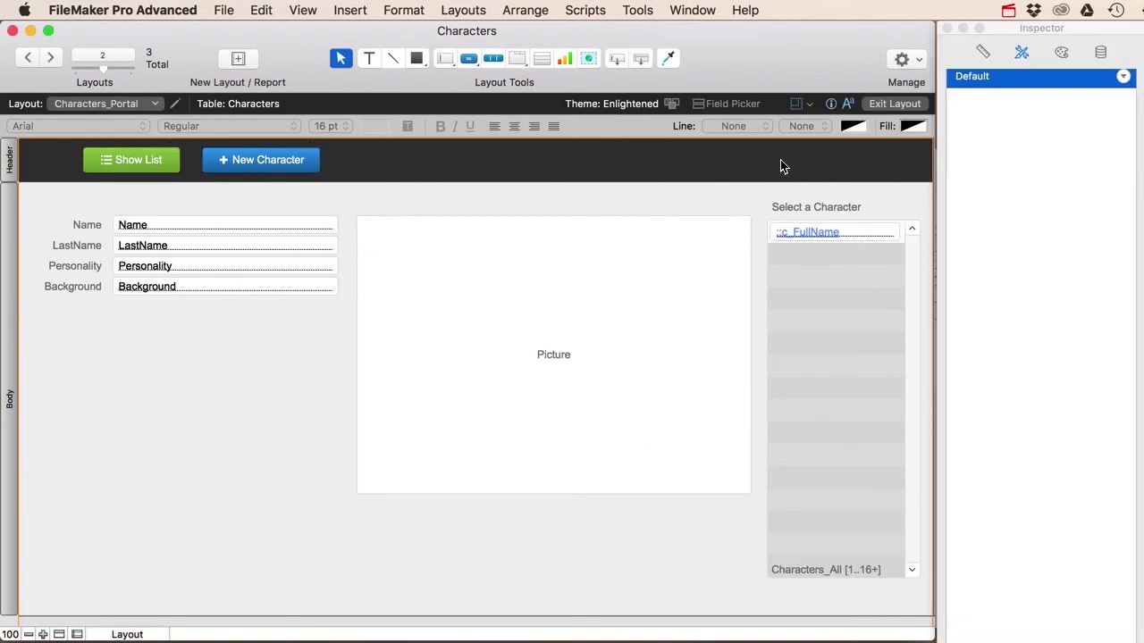
pyautogui.click(893, 103)
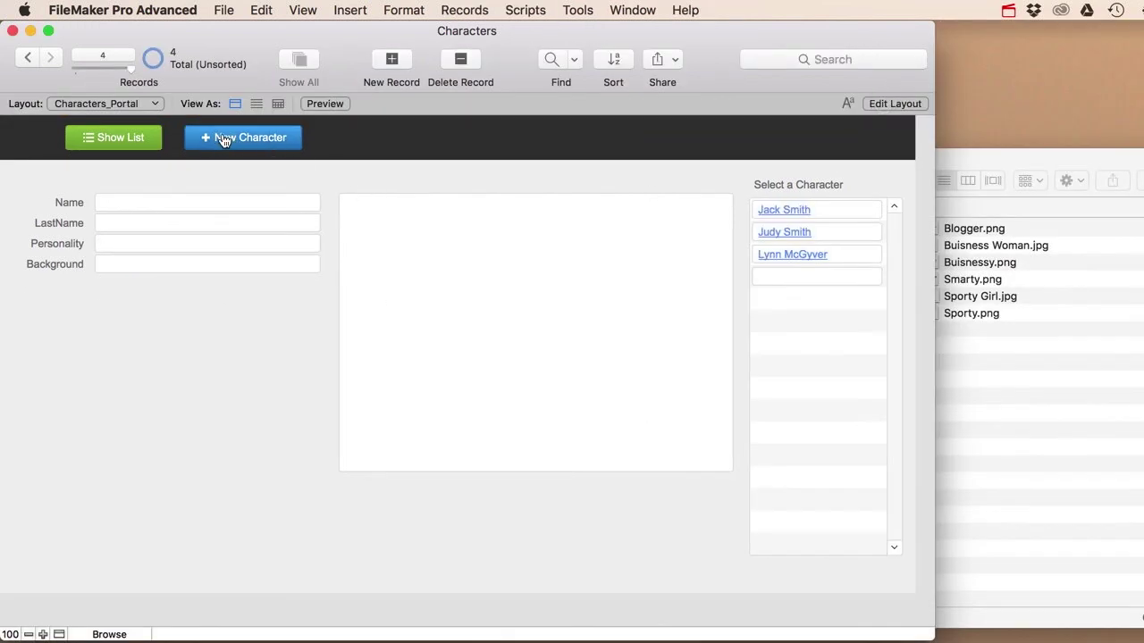
# - Add Blogger.png to the picture field of the empty new record and enter the character's first and last name
pyautogui.click(105, 201)
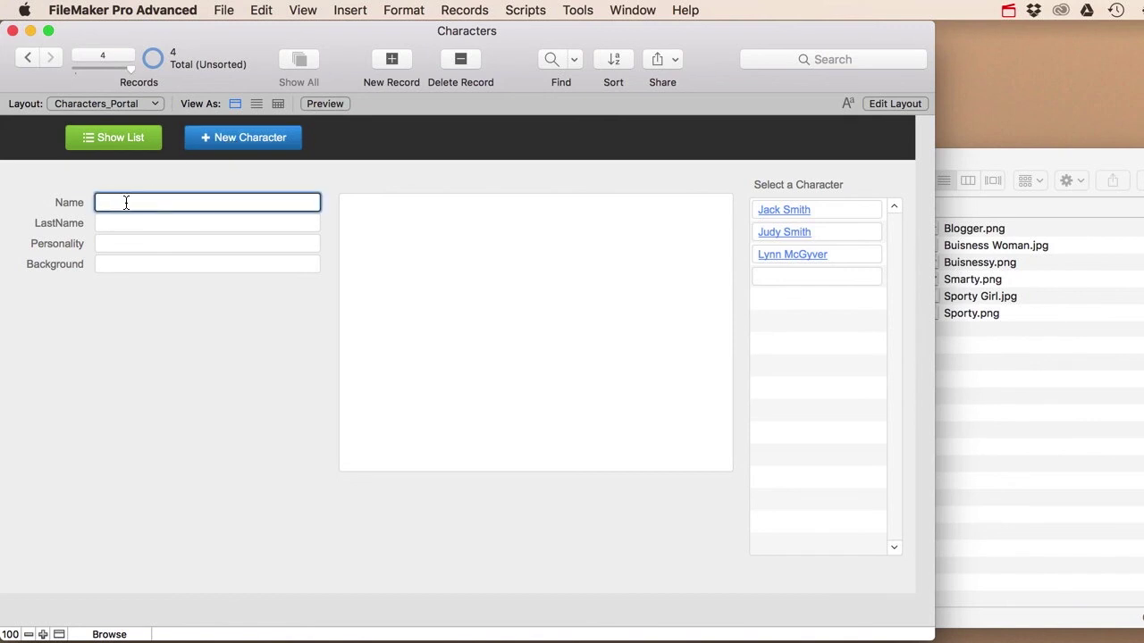
pyautogui.moveTo(987, 231); pyautogui.dragTo(613, 289)
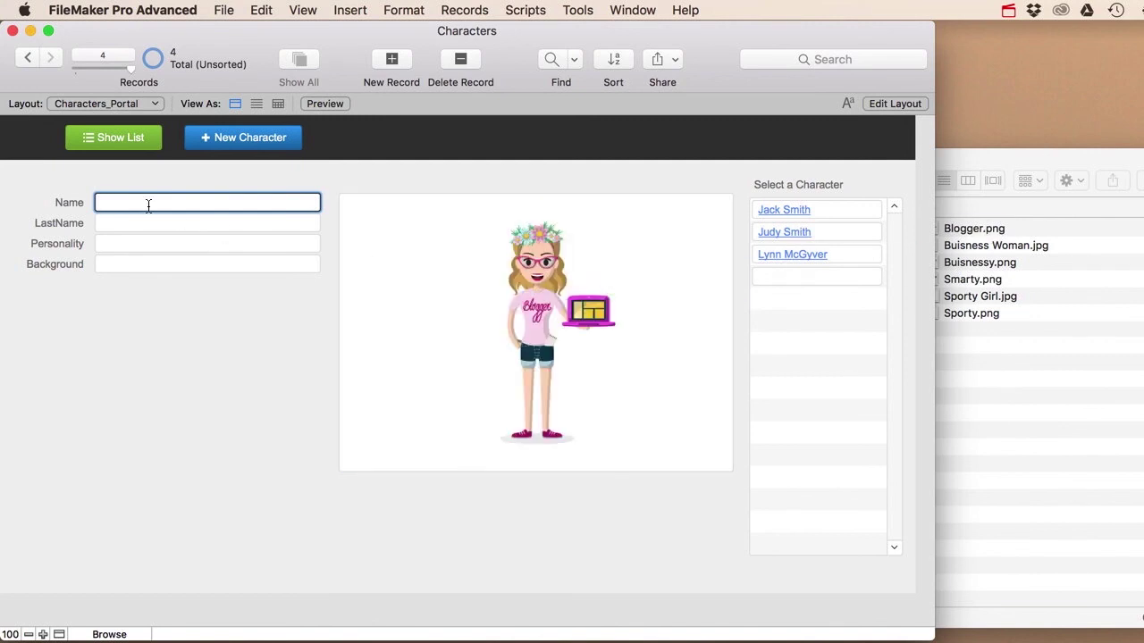
pyautogui.press('Tab')
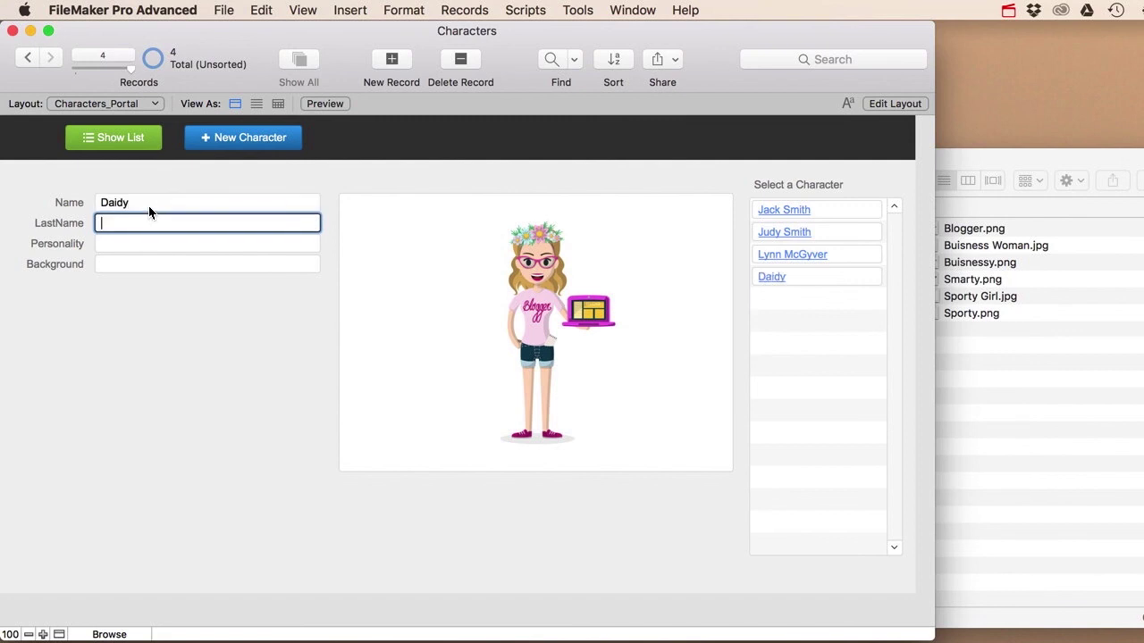
pyautogui.write('Duke')
pyautogui.press('Tab')
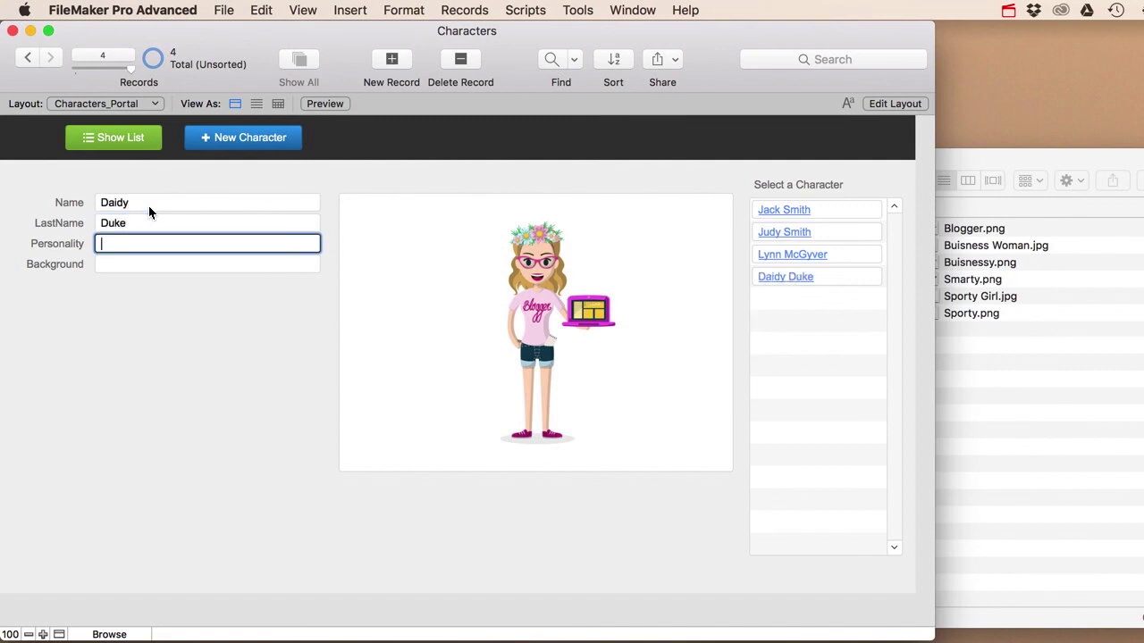
# - Set the character's Personality to "Very outgoing" and Background to "Fashion blogger.", and commit the record
pyautogui.write('Very outgoing')
pyautogui.press('Tab')
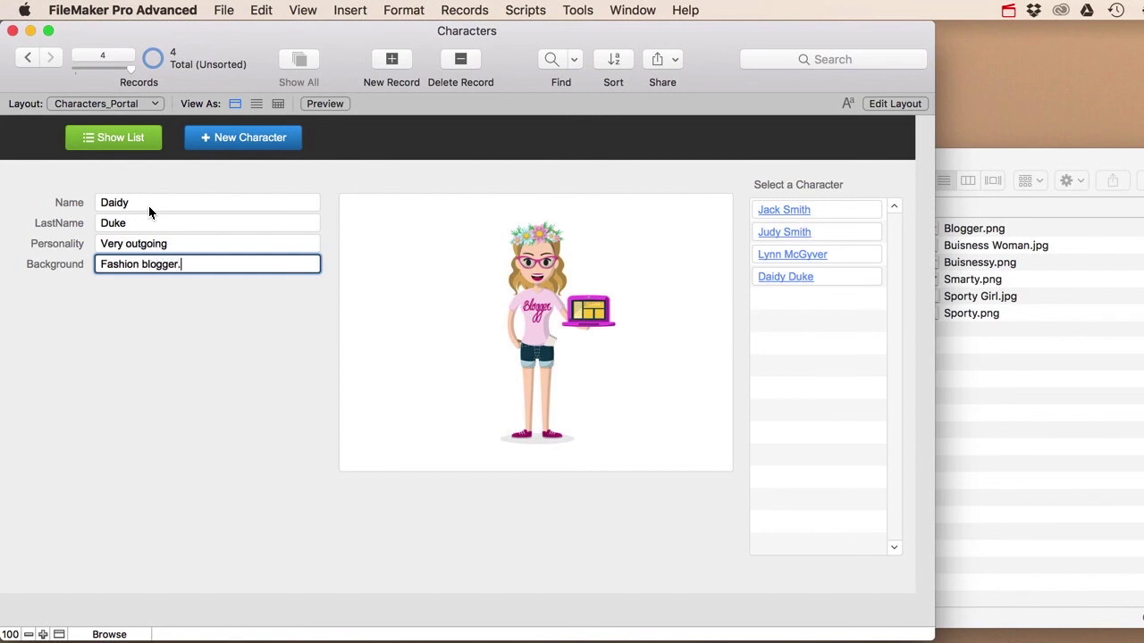
pyautogui.press('Tab')
pyautogui.click(183, 301)
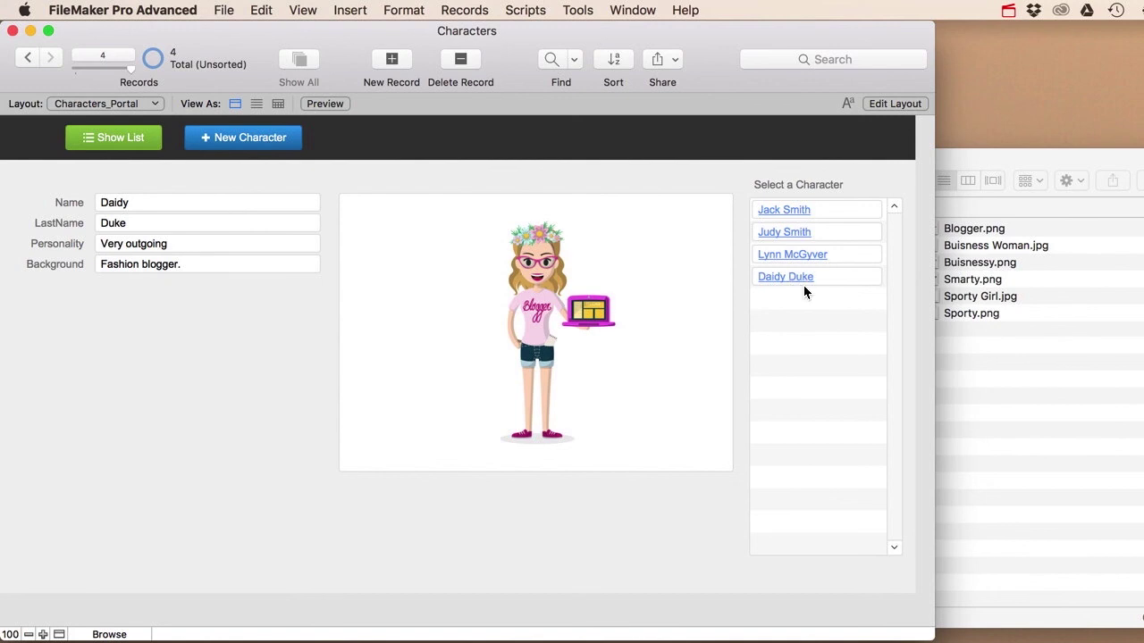
# - Correct the misspelled letter in the character's first name and leave the Name field so the portal updates
pyautogui.click(151, 205)
pyautogui.click(121, 201)
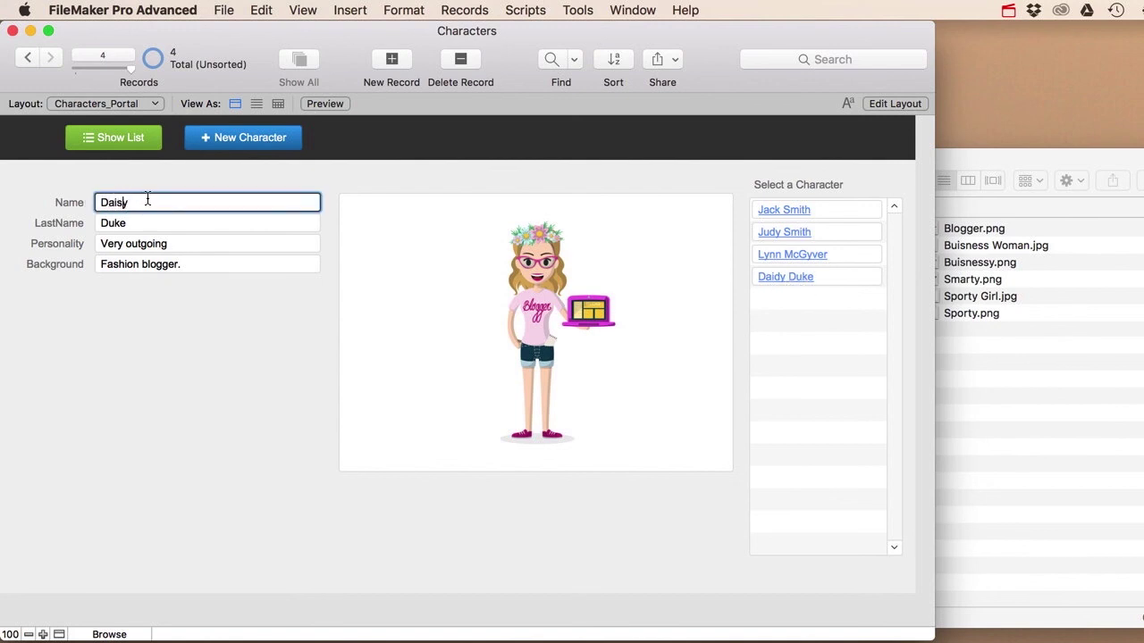
pyautogui.click(140, 224)
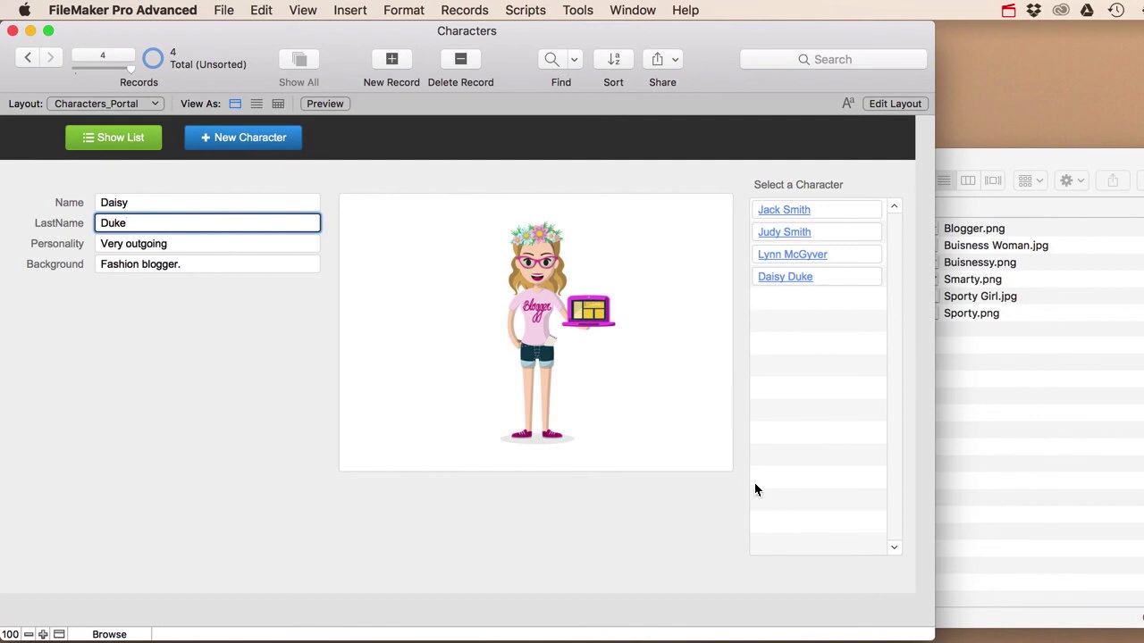
# - Create another character record with Smarty.png as its picture, and fill in the character's first and last name
pyautogui.click(273, 139)
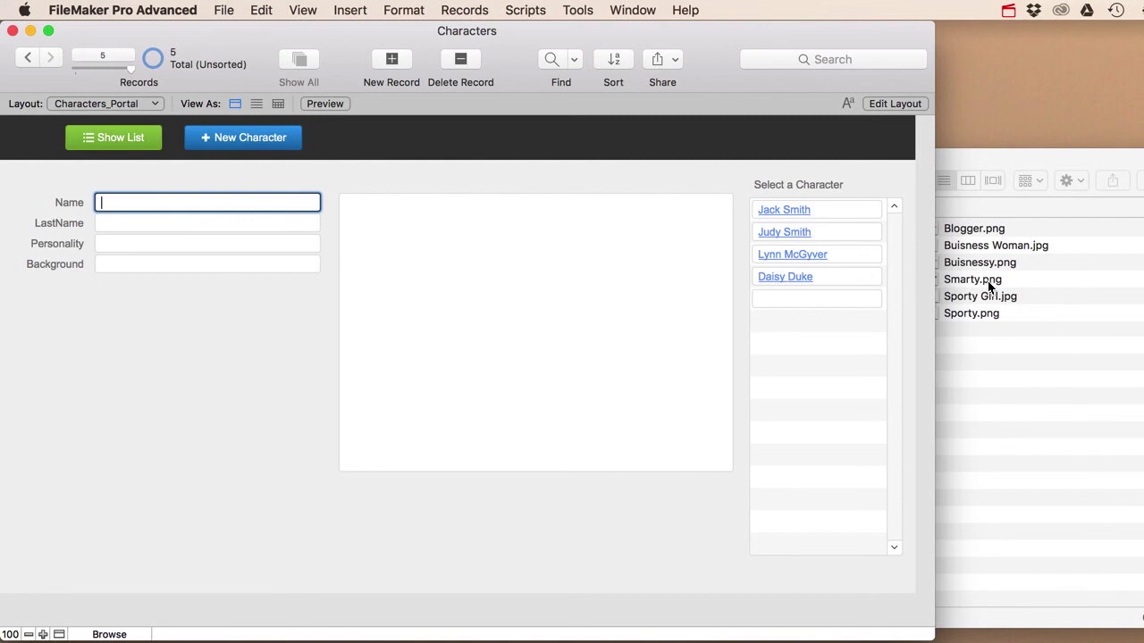
pyautogui.moveTo(993, 284); pyautogui.dragTo(602, 270)
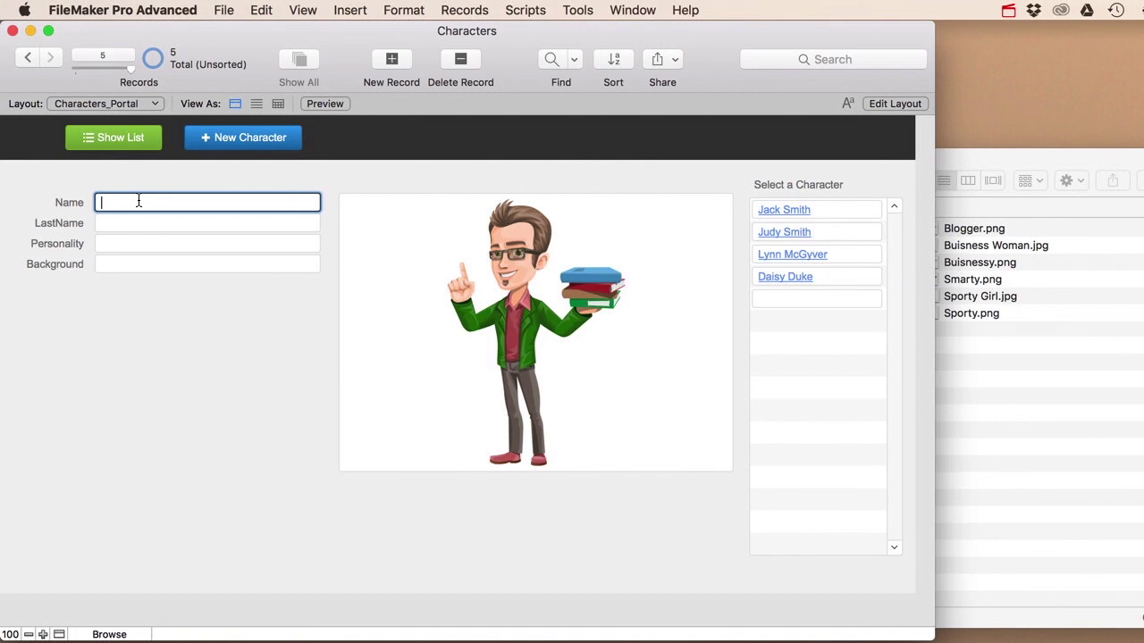
pyautogui.write('Gea')
pyautogui.doubleClick(116, 204)
pyautogui.click(135, 205)
pyautogui.press('BackSpace')
pyautogui.click(135, 224)
pyautogui.write('Duchamp')
pyautogui.press('Tab')
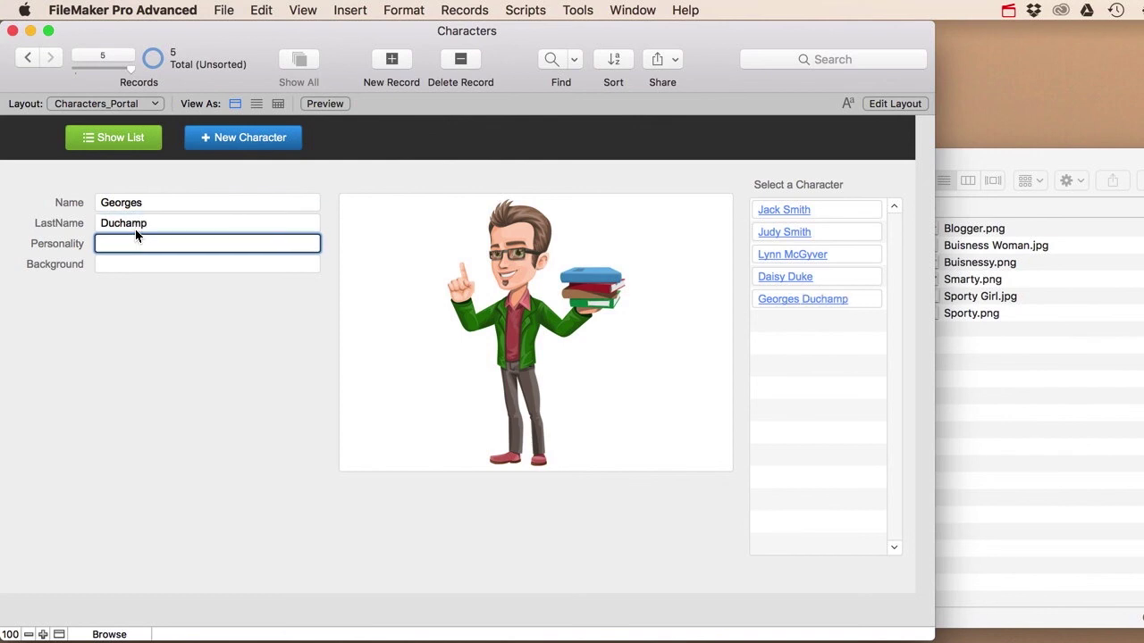
# - Set the new character's Personality to "Very smart" and Background to "Student", and commit the record
pyautogui.write('Very smart')
pyautogui.press('Tab')
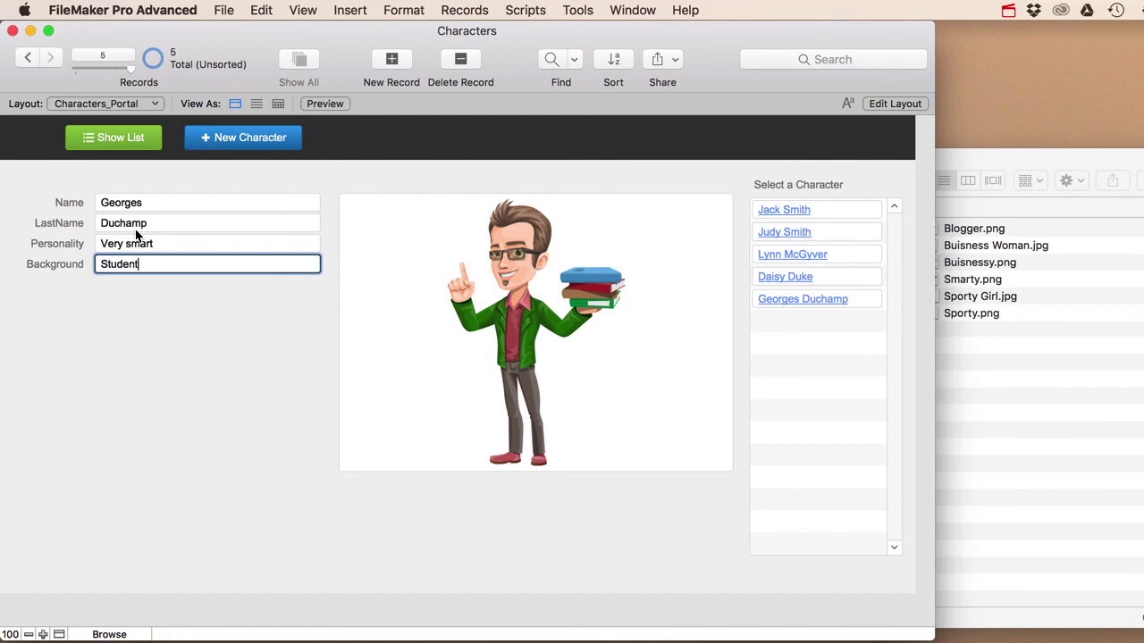
pyautogui.click(183, 325)
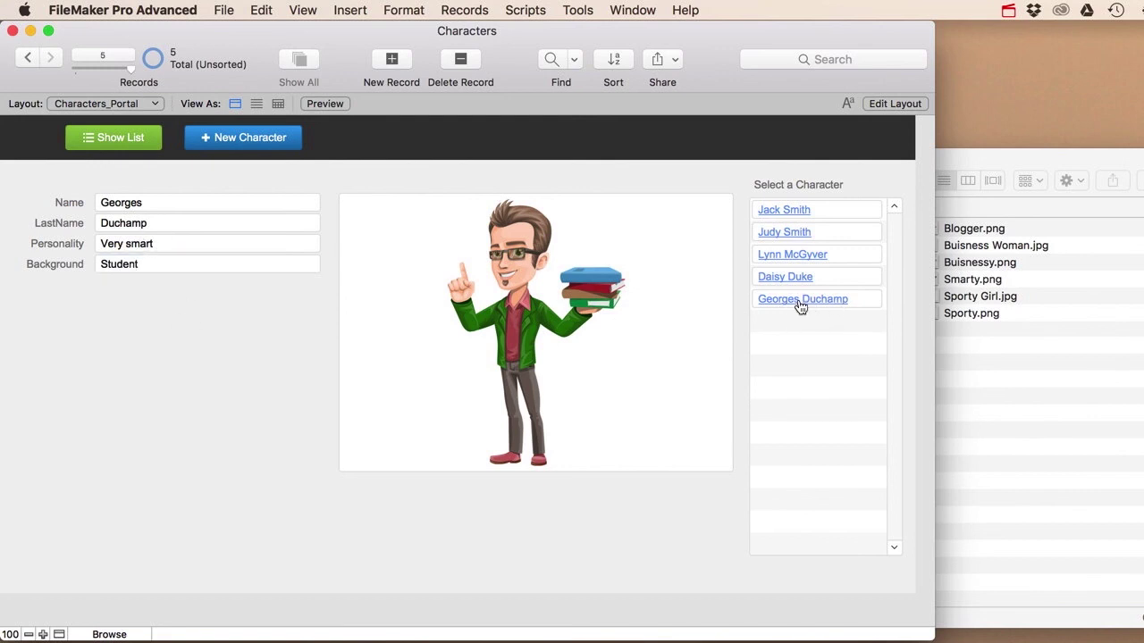
# - Test the portal's name links by opening the different character records one after another, ending on the third character
pyautogui.click(781, 279)
pyautogui.click(781, 254)
pyautogui.click(783, 234)
pyautogui.click(781, 212)
pyautogui.click(782, 232)
pyautogui.click(789, 257)
pyautogui.click(790, 276)
pyautogui.click(793, 297)
pyautogui.click(780, 277)
pyautogui.click(787, 256)
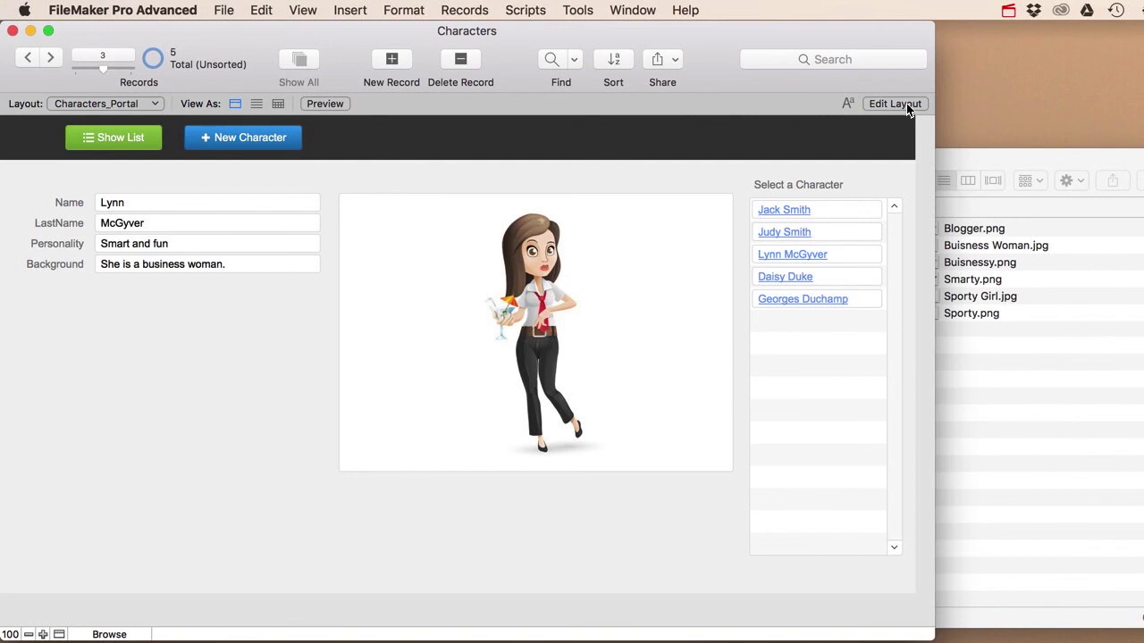
# - Duplicate the Characters_Portal layout and rename the copy Characters_Popover
pyautogui.click(223, 9)
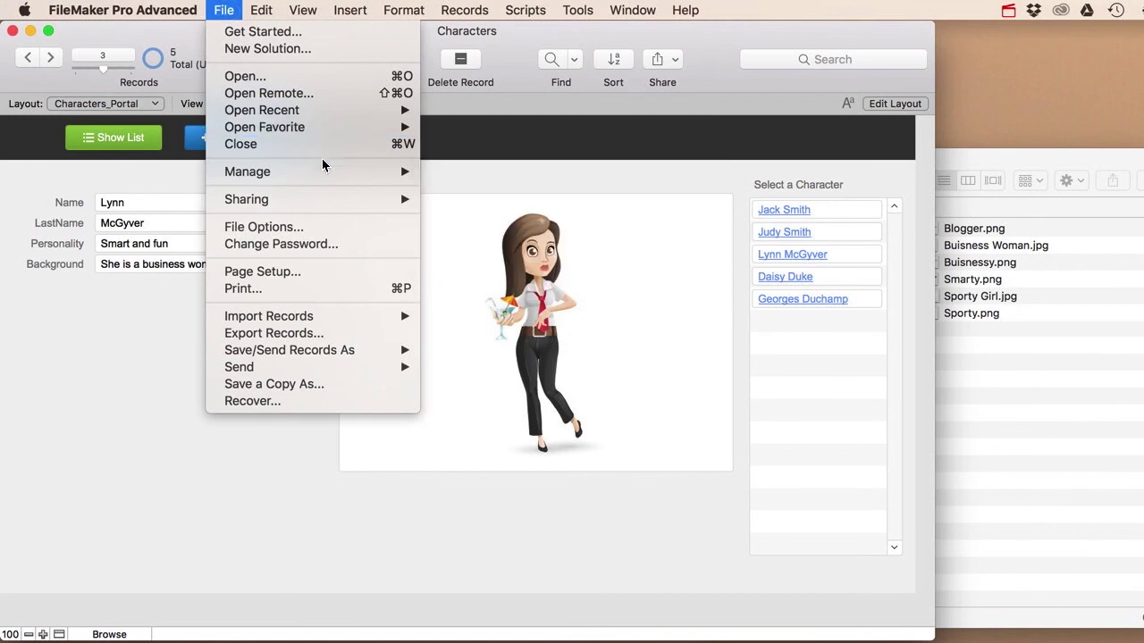
pyautogui.moveTo(367, 172)
pyautogui.click(476, 226)
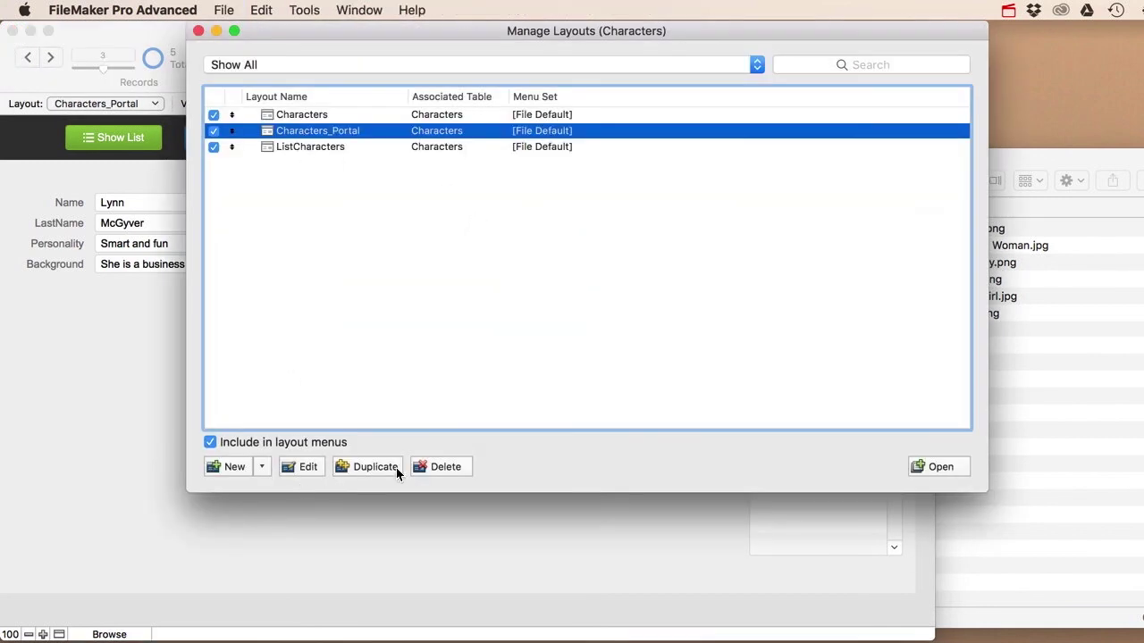
pyautogui.click(362, 472)
pyautogui.doubleClick(320, 148)
pyautogui.click(527, 291)
pyautogui.moveTo(527, 292); pyautogui.dragTo(652, 293)
pyautogui.write('Popover')
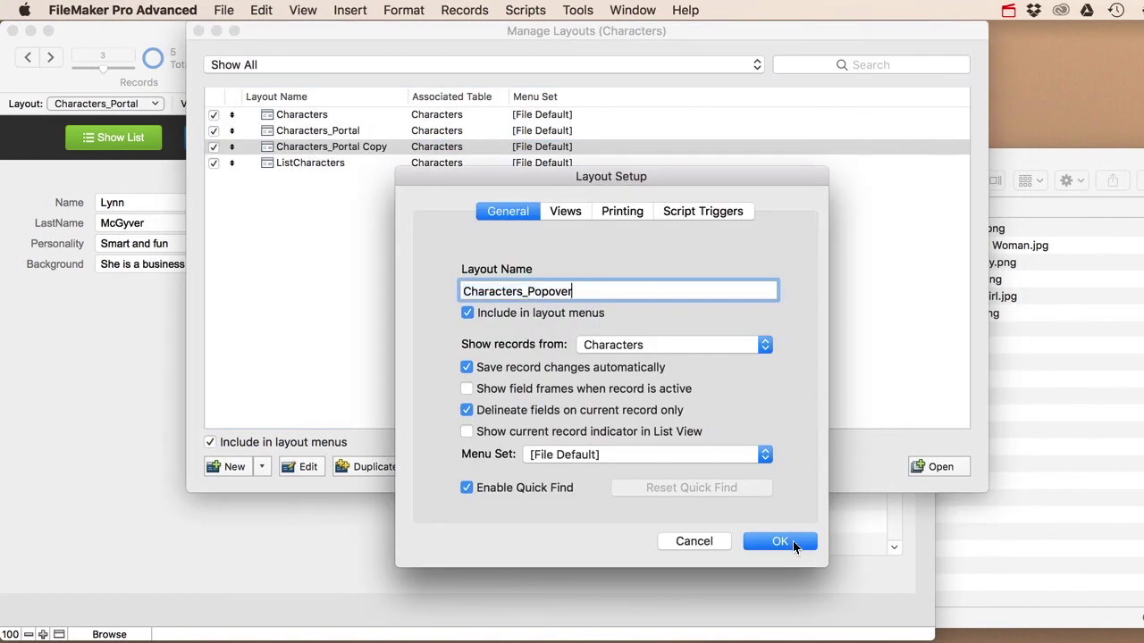
pyautogui.click(790, 541)
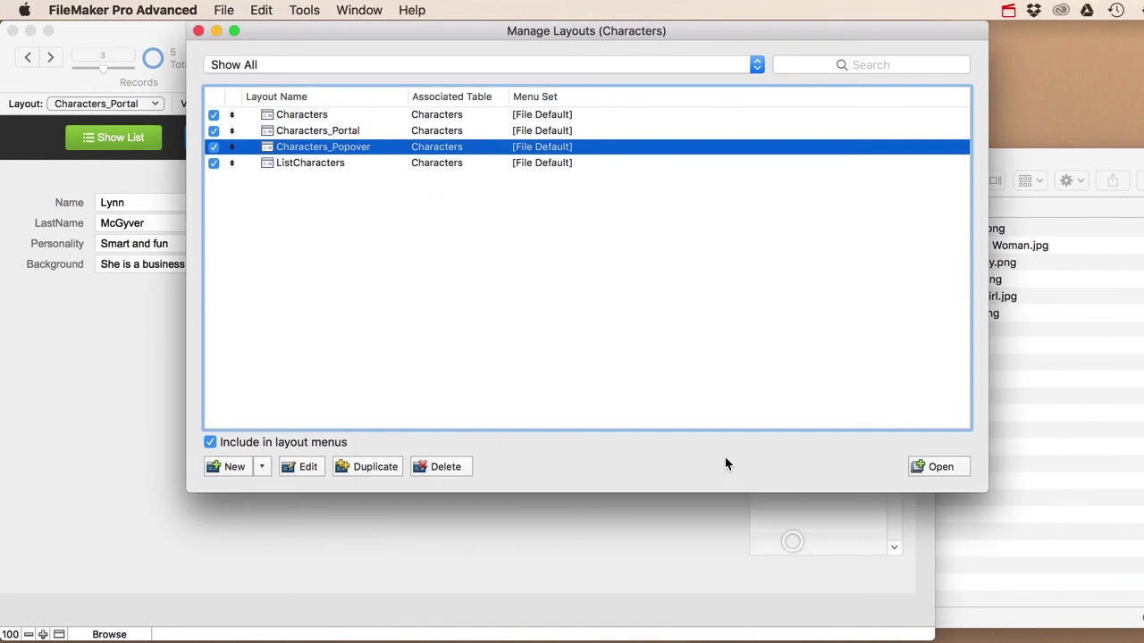
pyautogui.click(198, 32)
# - In Layout mode, draw a popover button in the header above the portal and label it "Select a character"
pyautogui.click(880, 103)
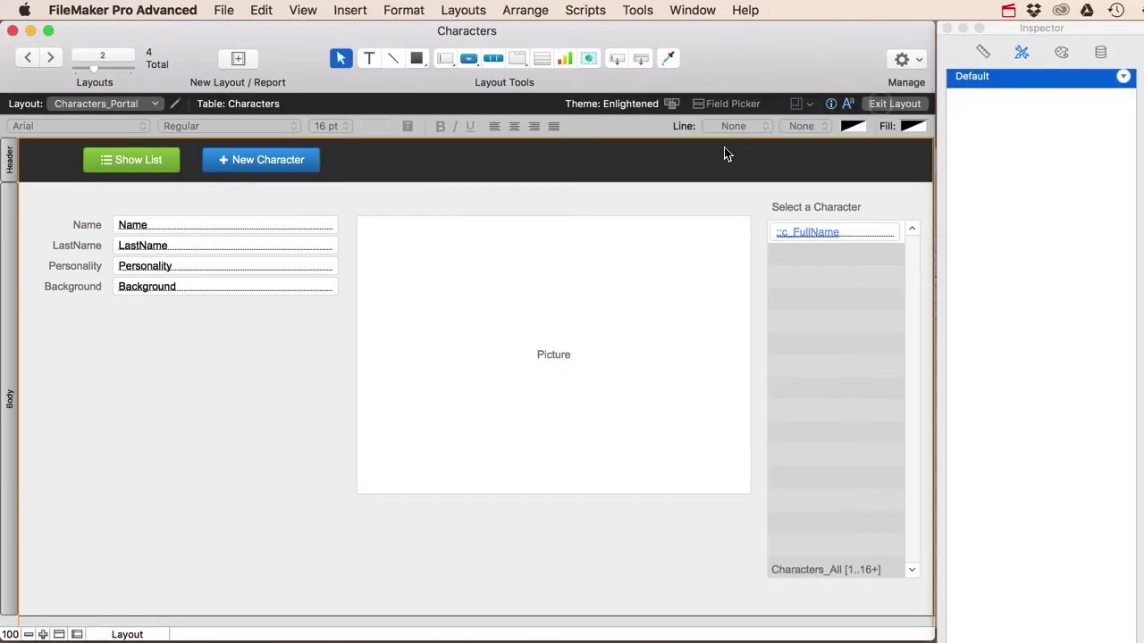
pyautogui.click(468, 58)
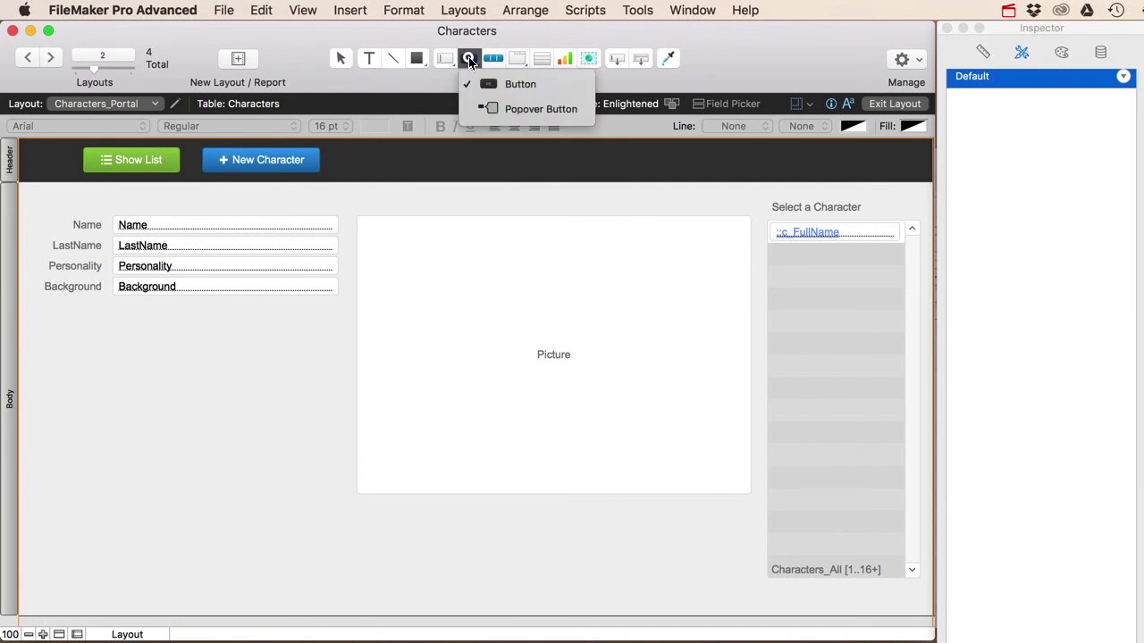
pyautogui.click(519, 110)
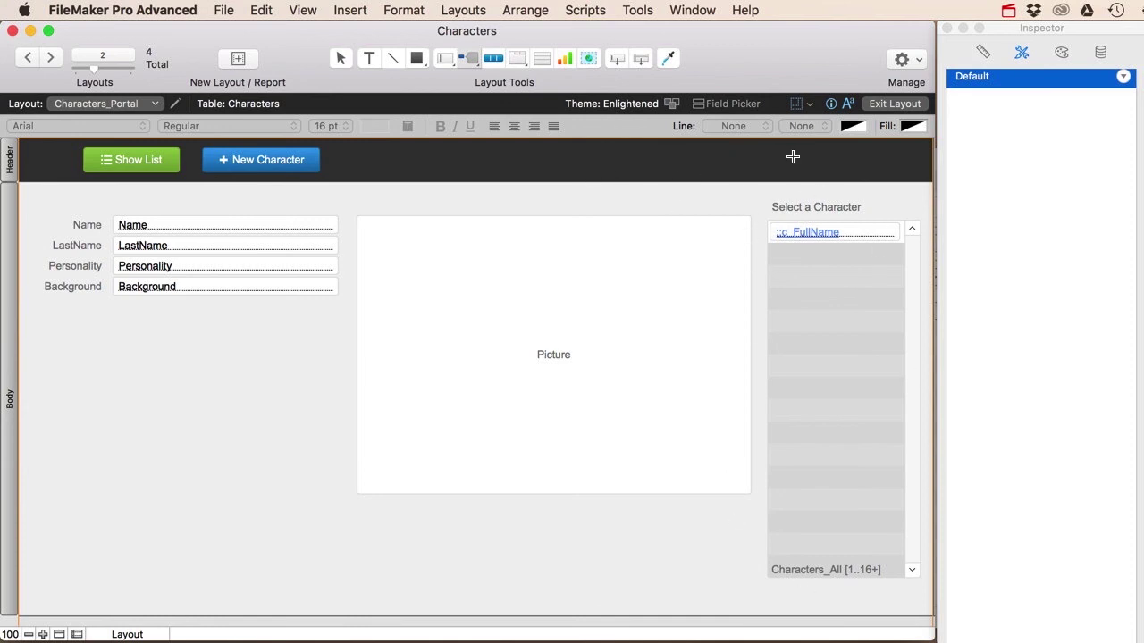
pyautogui.moveTo(714, 151); pyautogui.dragTo(882, 174)
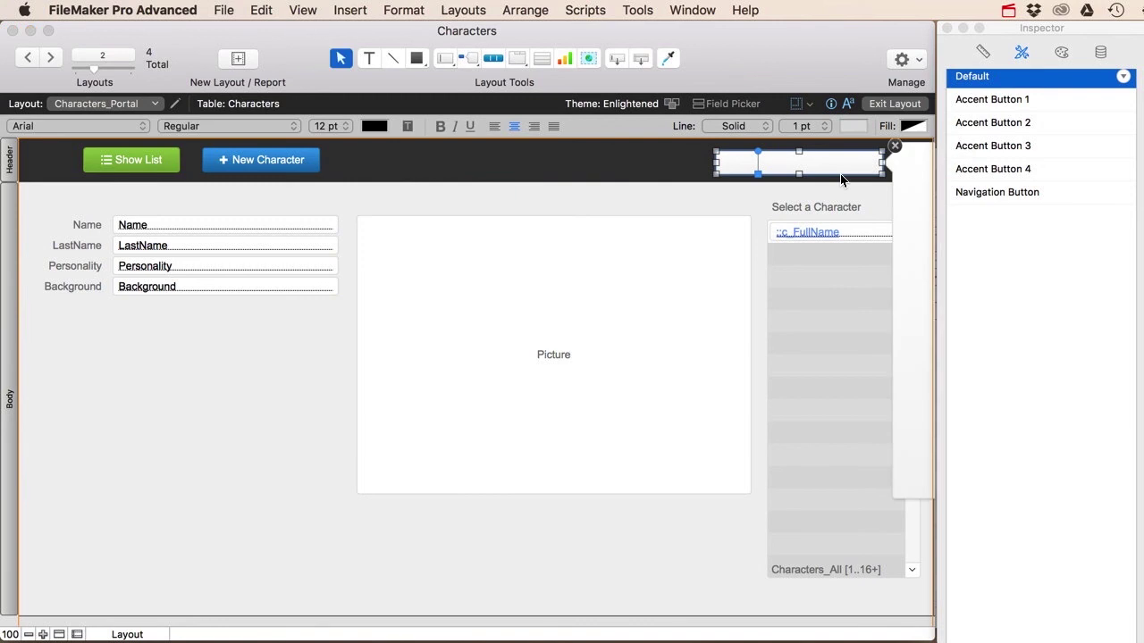
pyautogui.write('Select a charav')
pyautogui.write('ter')
# - Compare the accent button styles on the popover button and apply Accent Button 3
pyautogui.click(1007, 102)
pyautogui.click(1008, 125)
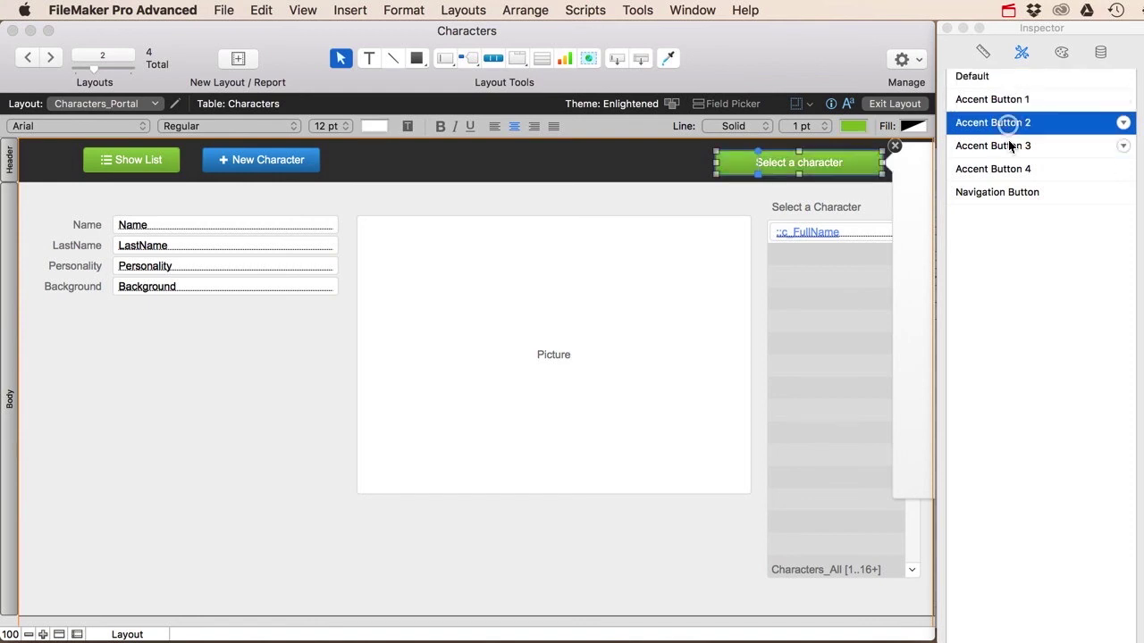
pyautogui.click(1005, 147)
pyautogui.click(1003, 169)
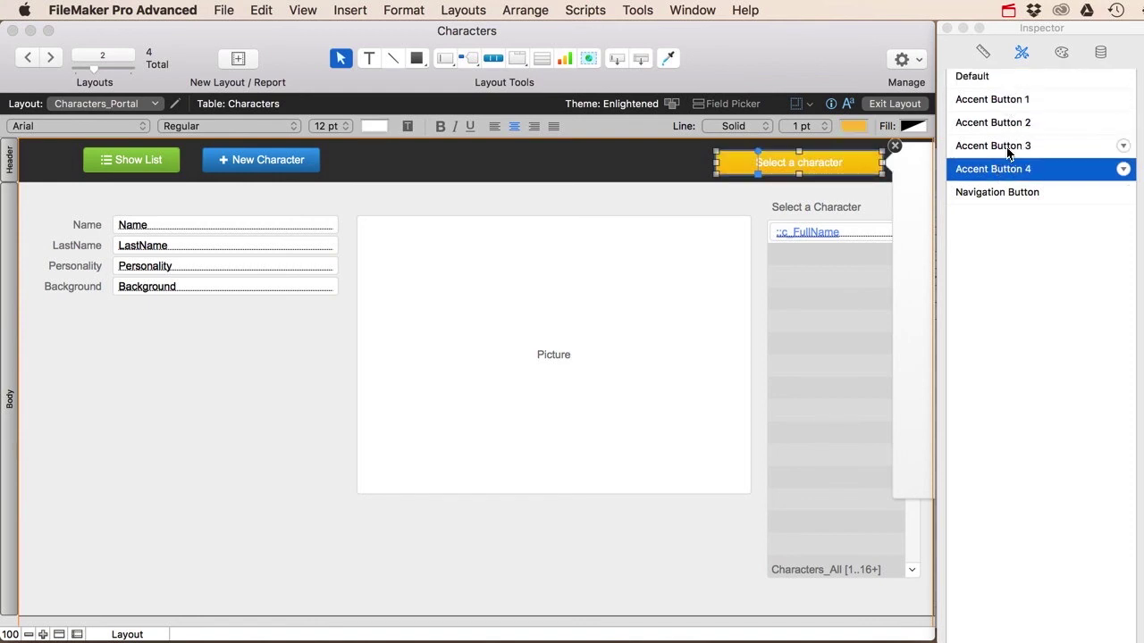
pyautogui.click(1008, 150)
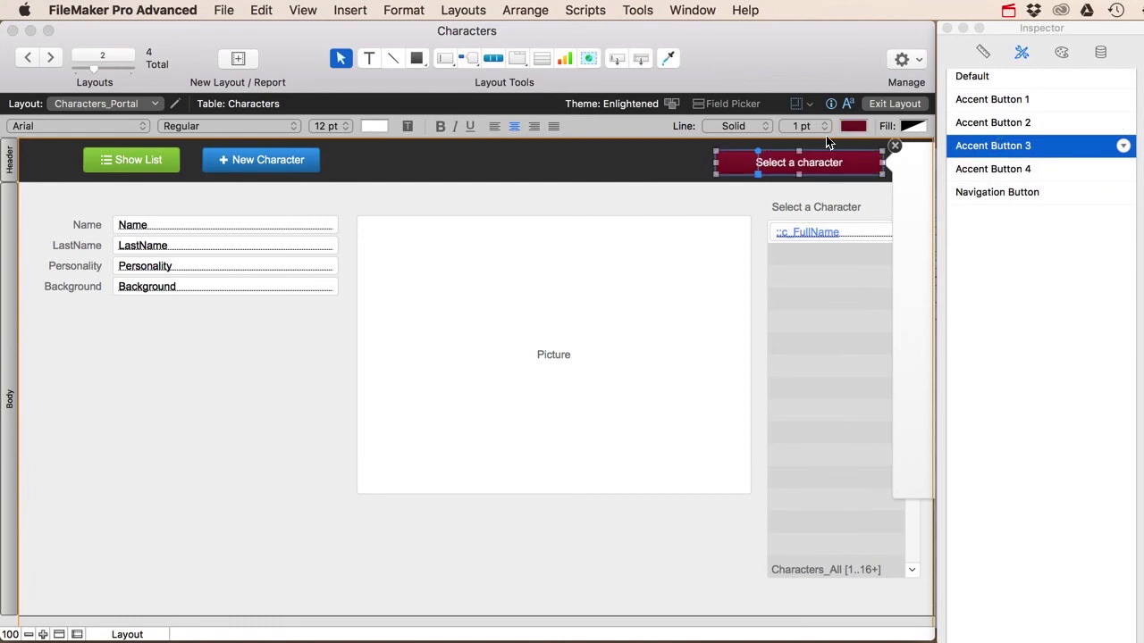
# - Set the popover to open below its button and close the popover button setup
pyautogui.moveTo(1142, 257); pyautogui.dragTo(512, 188)
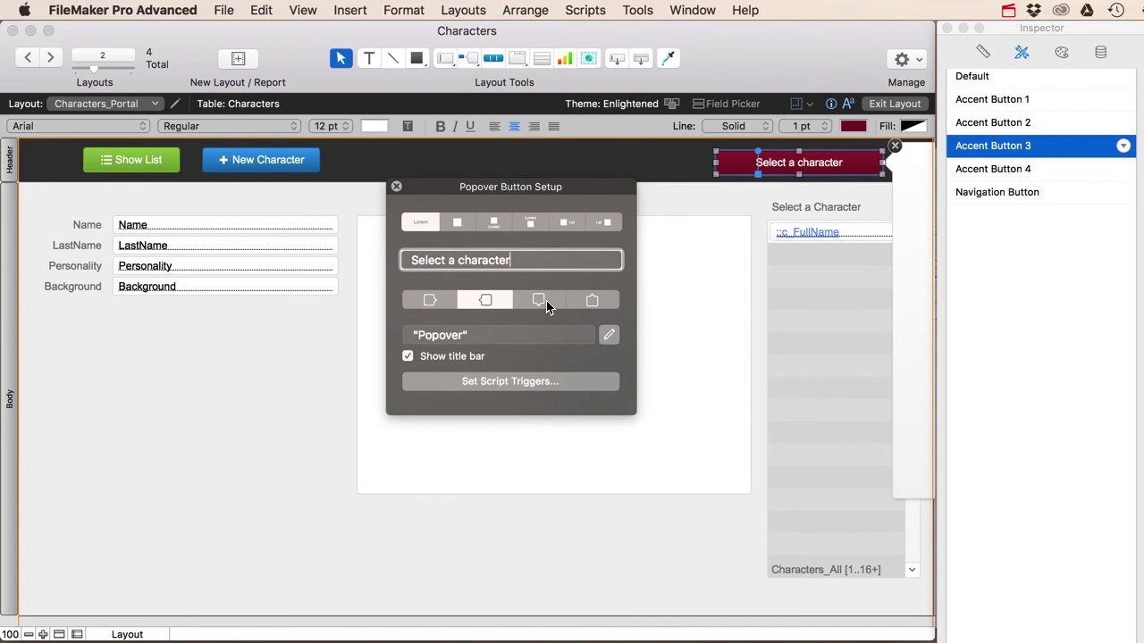
pyautogui.click(593, 304)
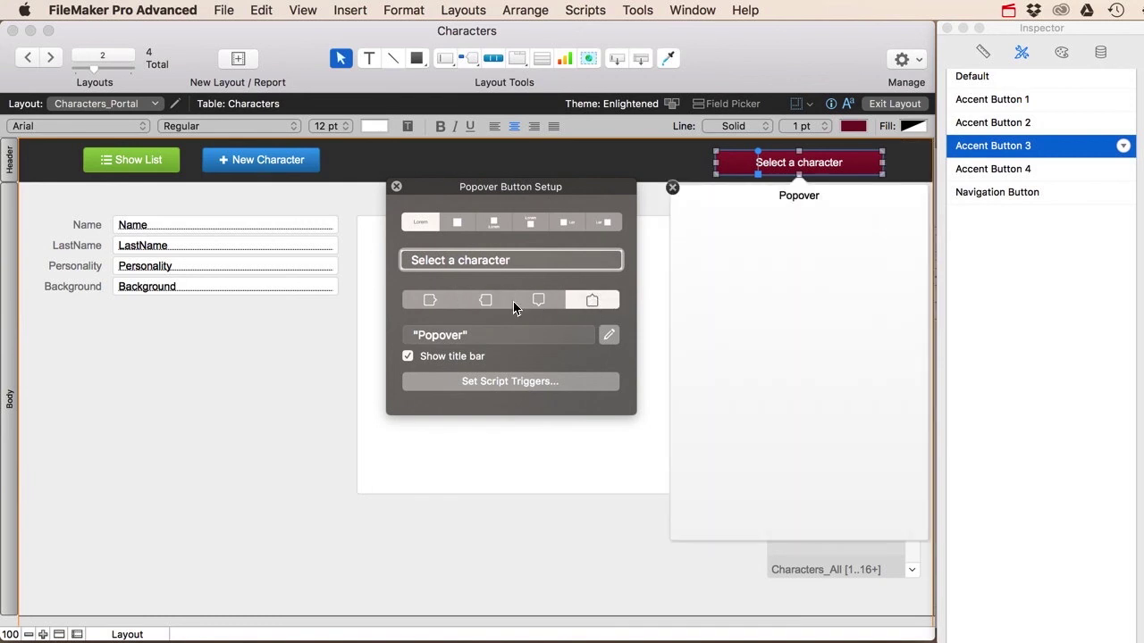
pyautogui.click(429, 302)
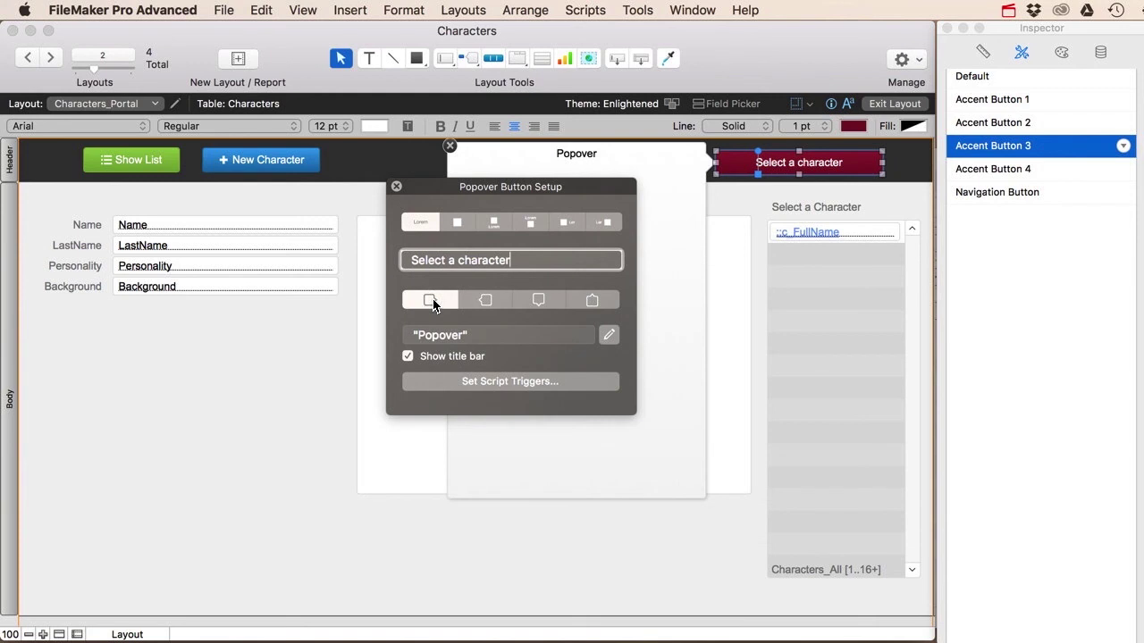
pyautogui.click(588, 302)
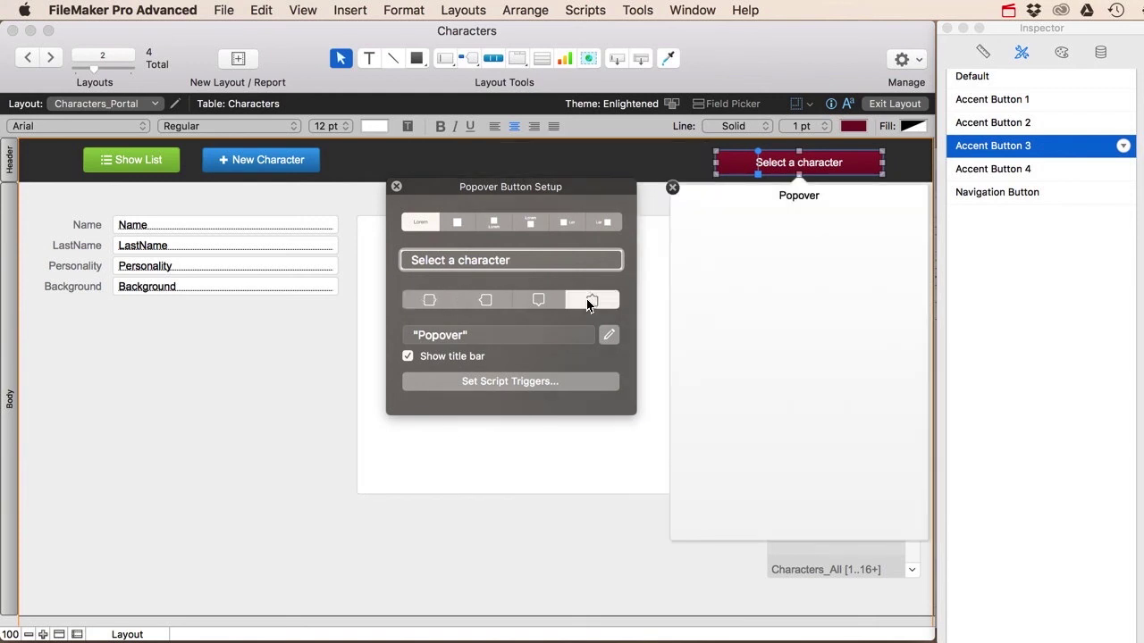
pyautogui.click(396, 187)
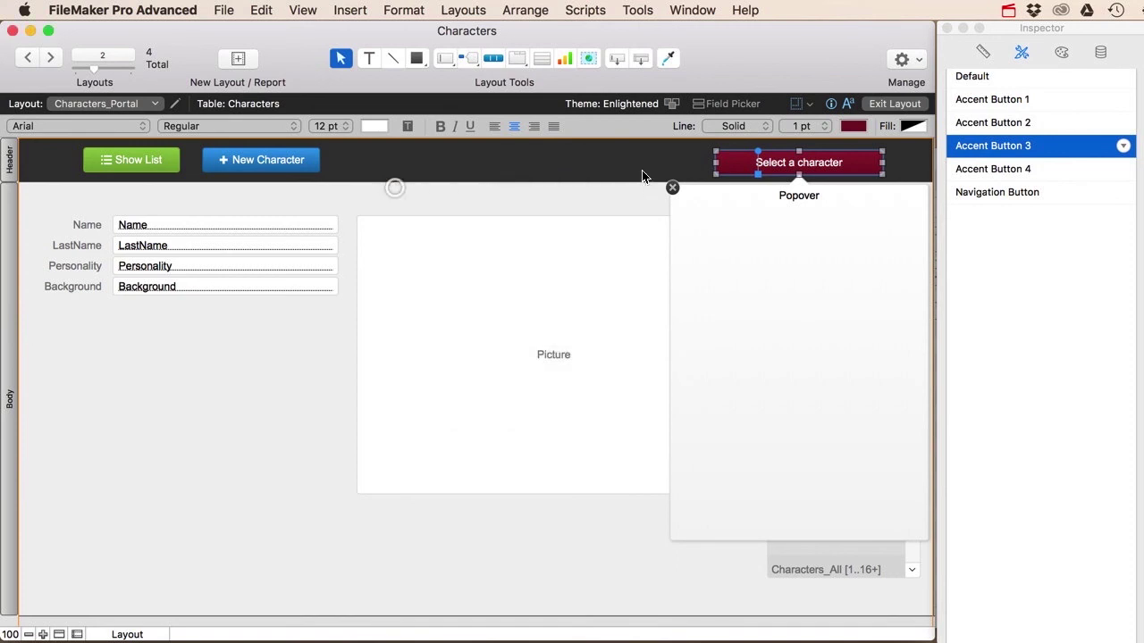
# - Test the "Select a character" popover in Browse mode by opening and closing it
pyautogui.click(897, 104)
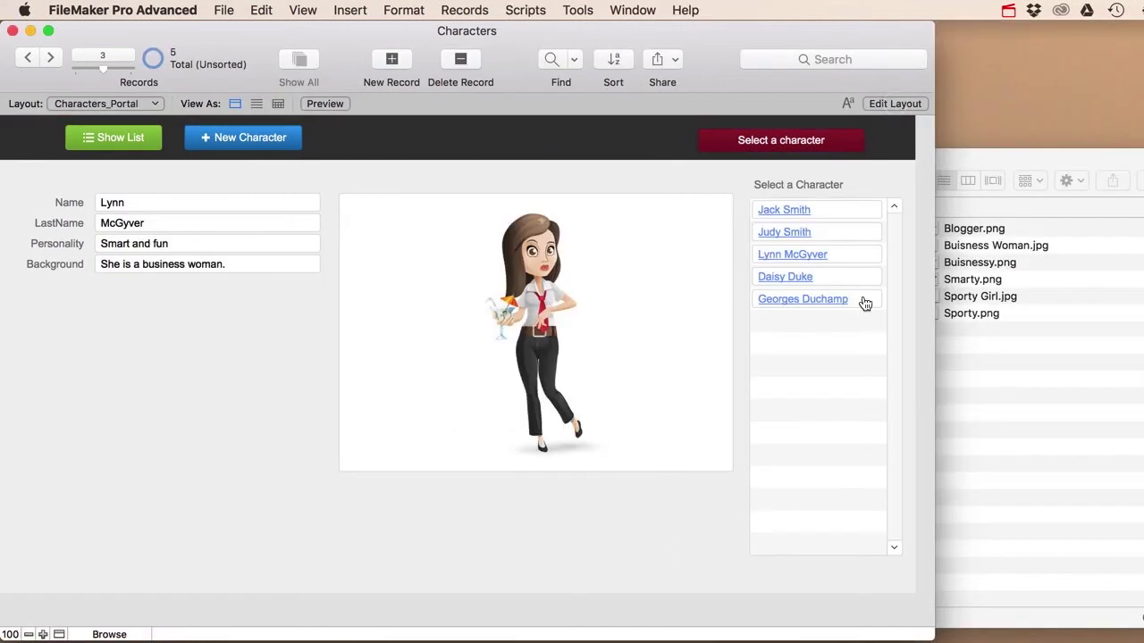
pyautogui.click(778, 141)
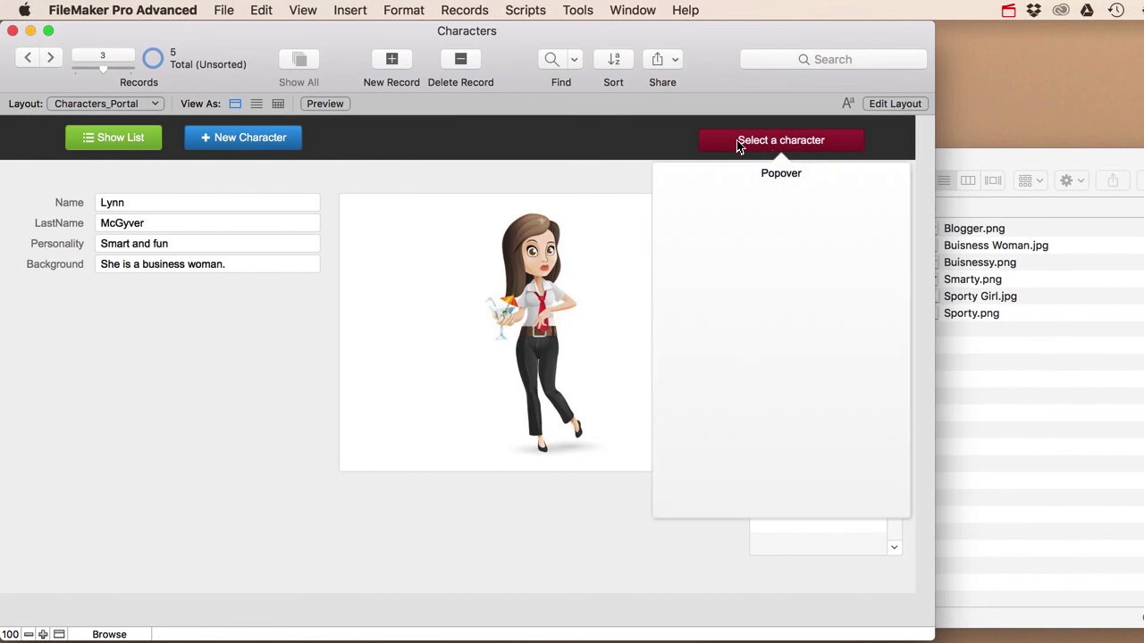
pyautogui.click(665, 150)
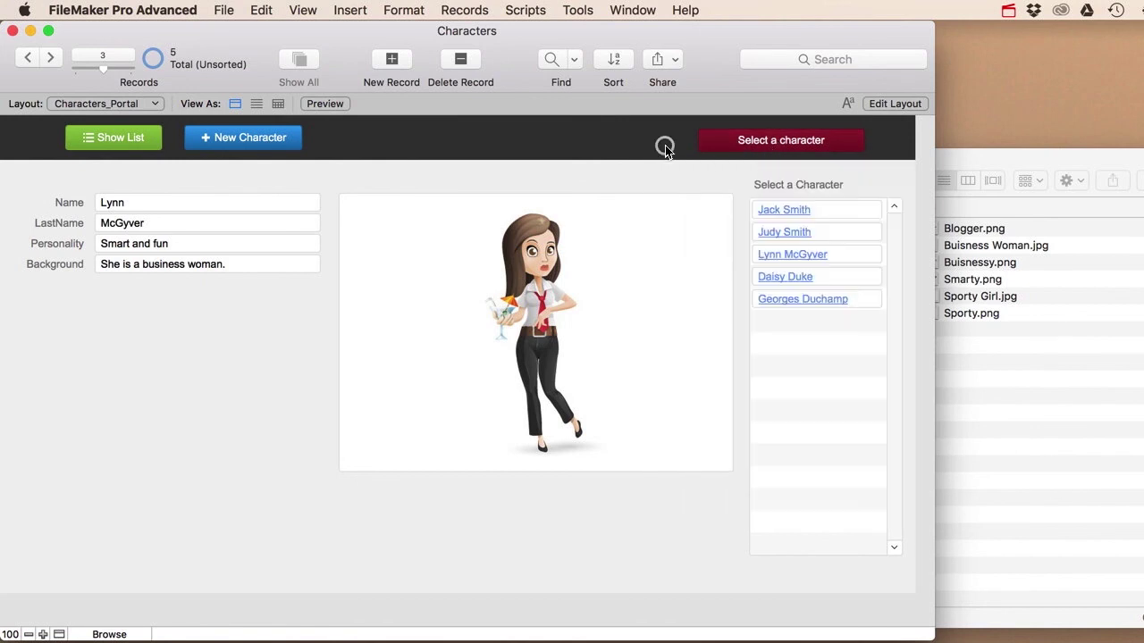
# - In Layout mode, reduce the character portal to 6 rows and delete the "Select a Character" label above it
pyautogui.click(896, 104)
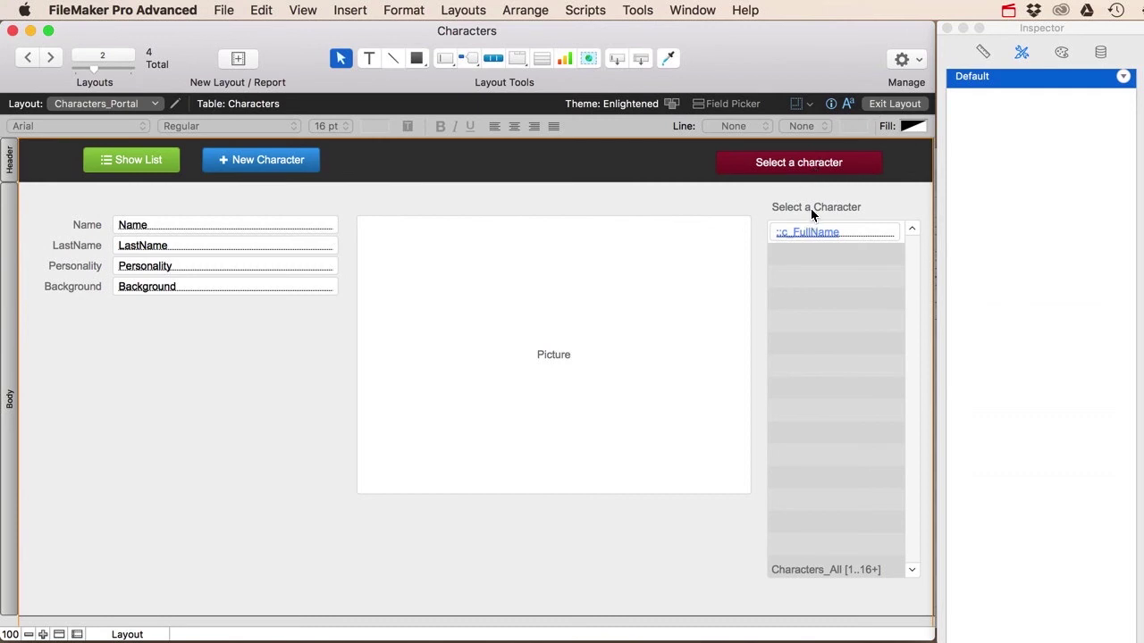
pyautogui.doubleClick(827, 350)
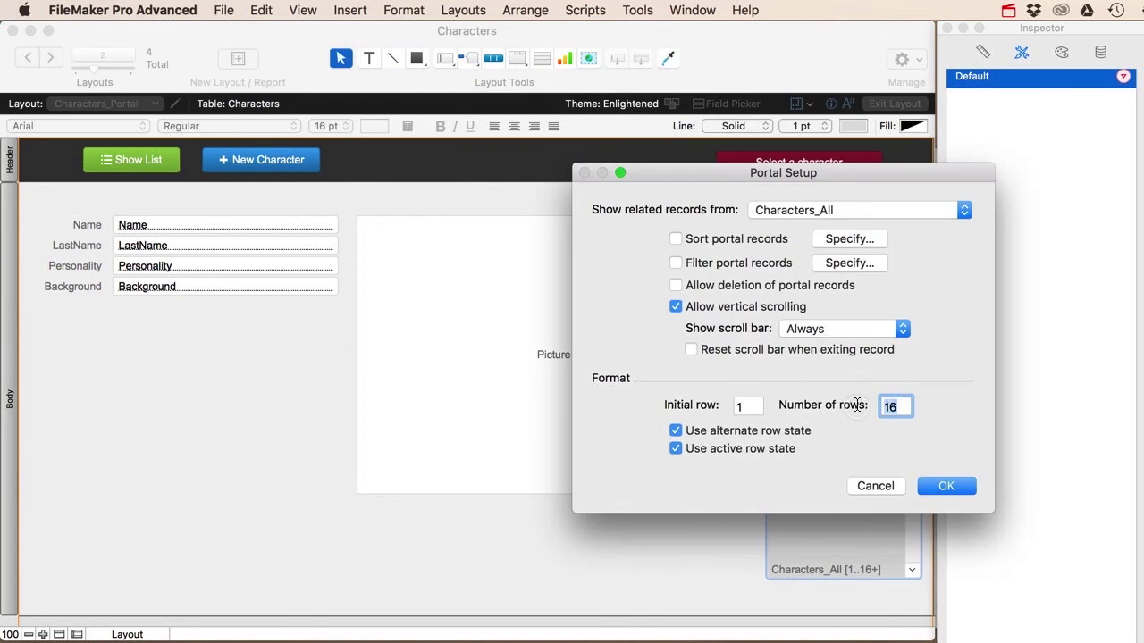
pyautogui.write('6')
pyautogui.click(937, 481)
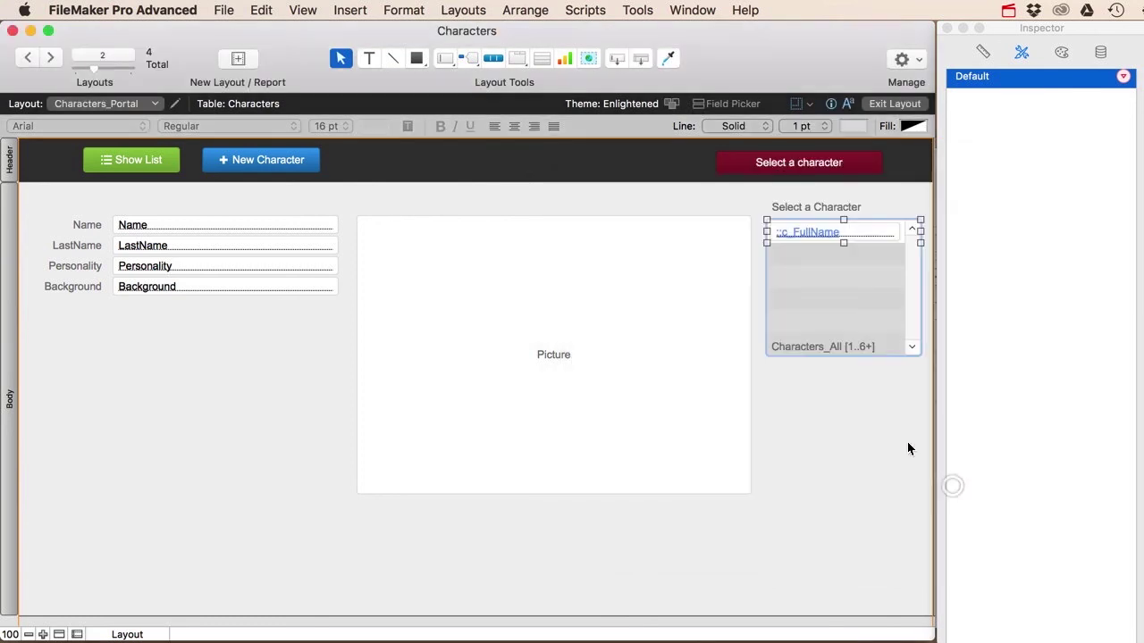
pyautogui.click(811, 210)
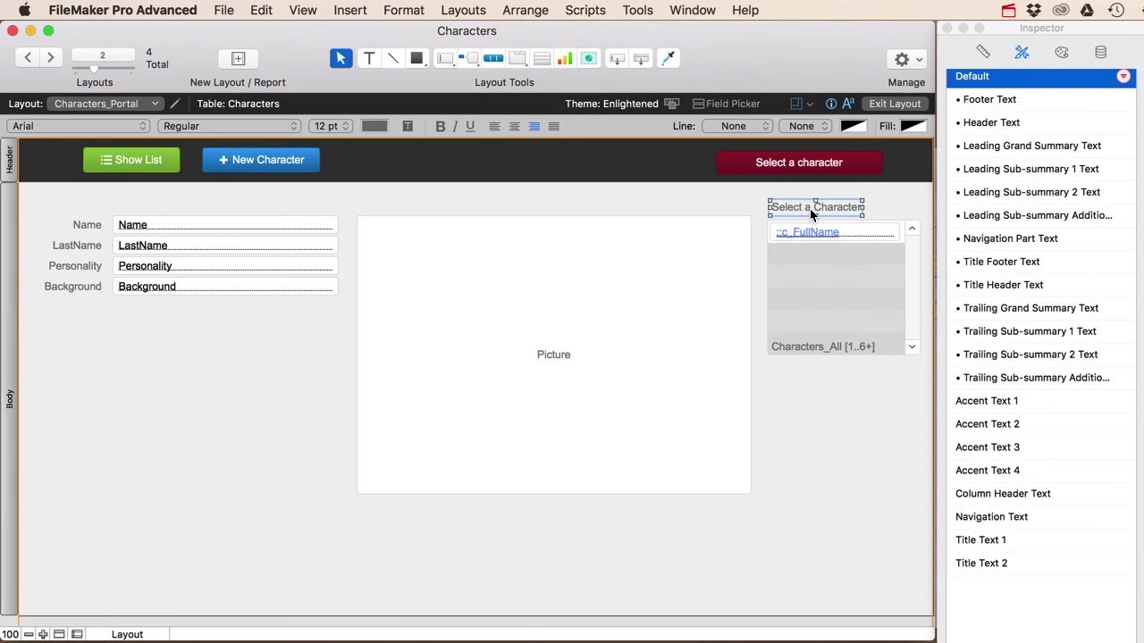
pyautogui.press('Delete')
# - Move the portal into the popover of the "Select a character" button and narrow the popover around it
pyautogui.moveTo(800, 260); pyautogui.dragTo(743, 277)
pyautogui.click(773, 169)
pyautogui.click(773, 174)
pyautogui.click(900, 265)
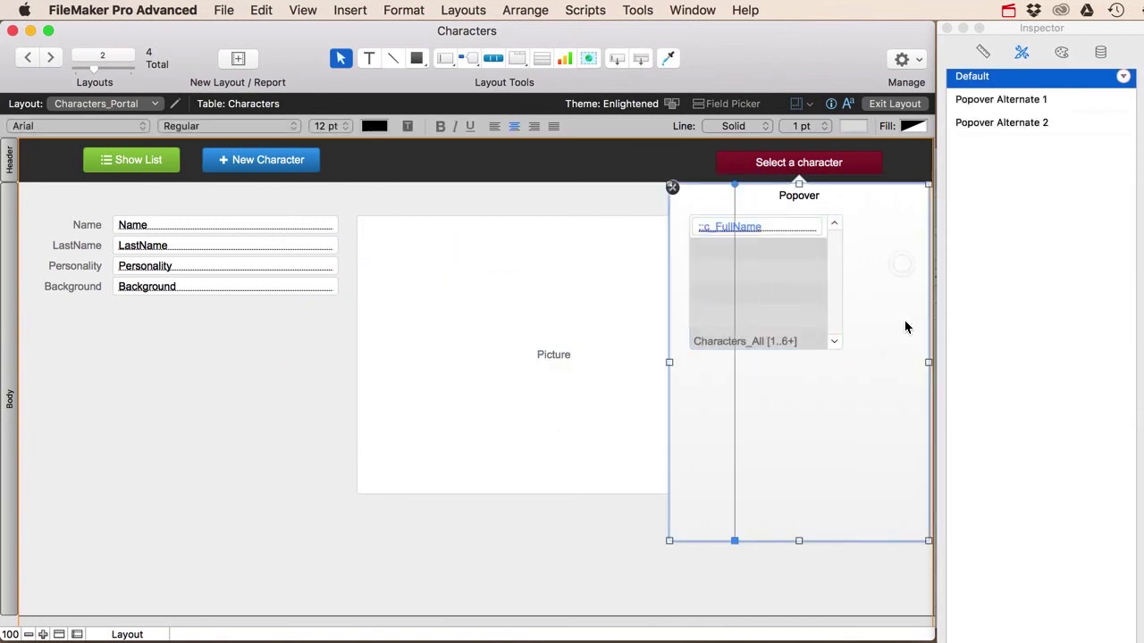
pyautogui.moveTo(929, 362); pyautogui.dragTo(862, 360)
# - Set the portal inside the popover to 10 rows and increase it to 12 rows
pyautogui.click(797, 278)
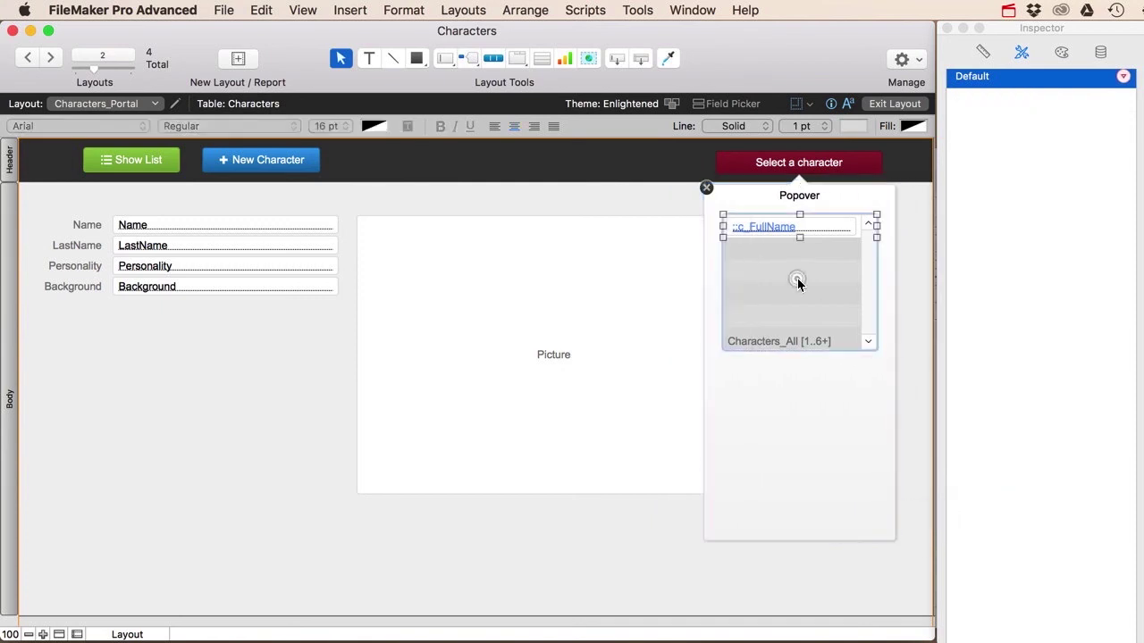
pyautogui.doubleClick(797, 278)
pyautogui.write('10')
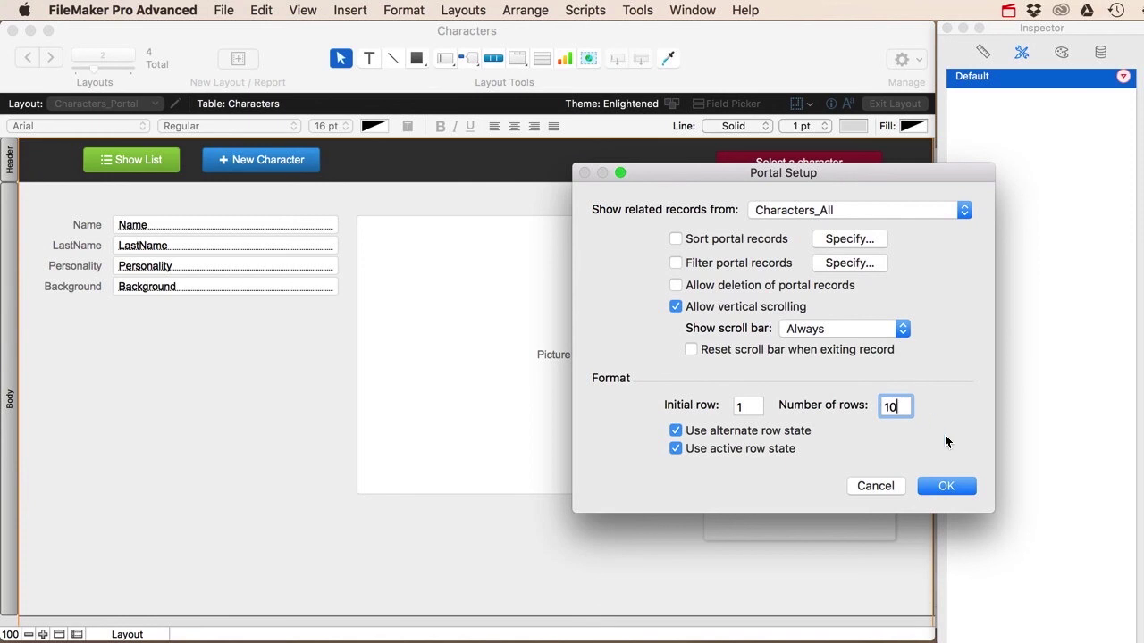
pyautogui.click(945, 485)
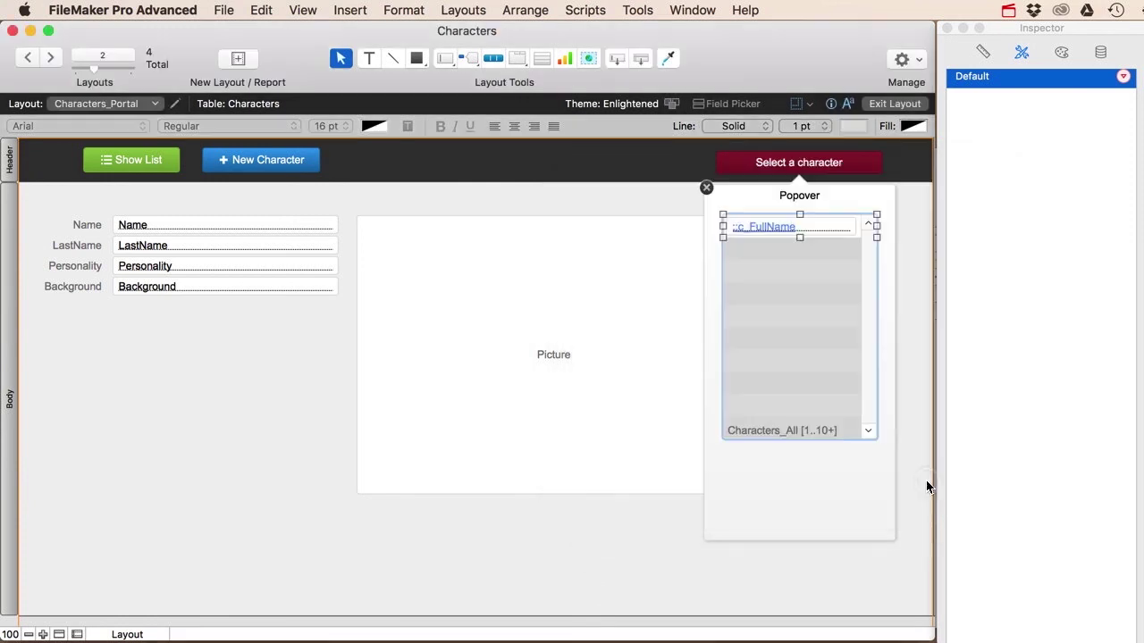
pyautogui.doubleClick(796, 357)
pyautogui.write('12')
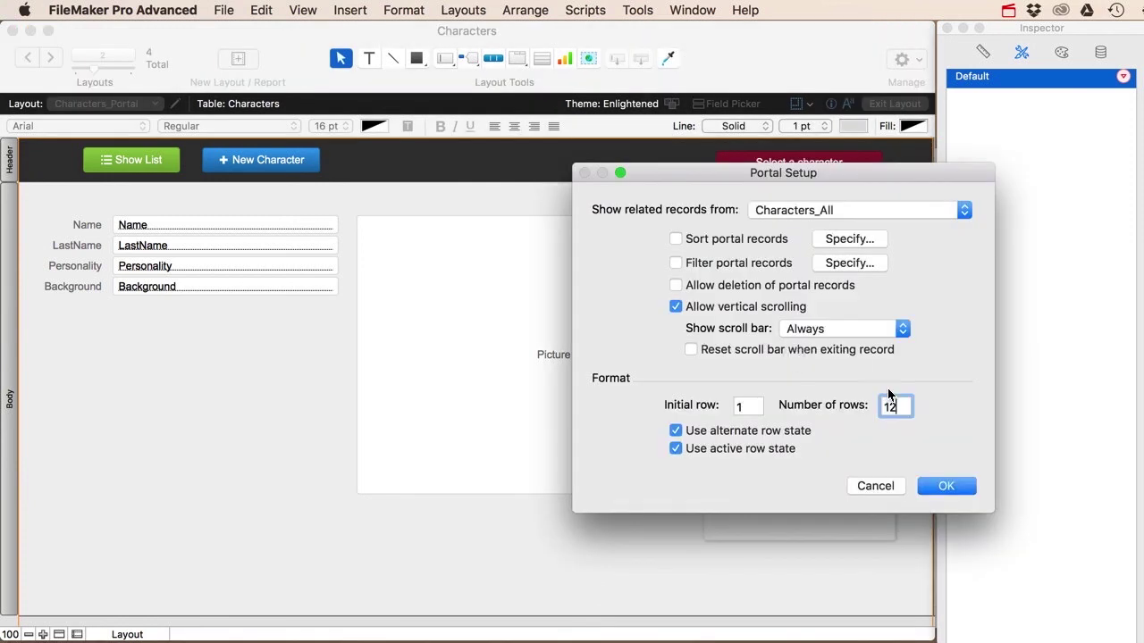
pyautogui.click(939, 481)
# - Lengthen the popover downward almost to the end of the layout body and set its portal to 16 rows
pyautogui.moveTo(800, 541); pyautogui.dragTo(797, 604)
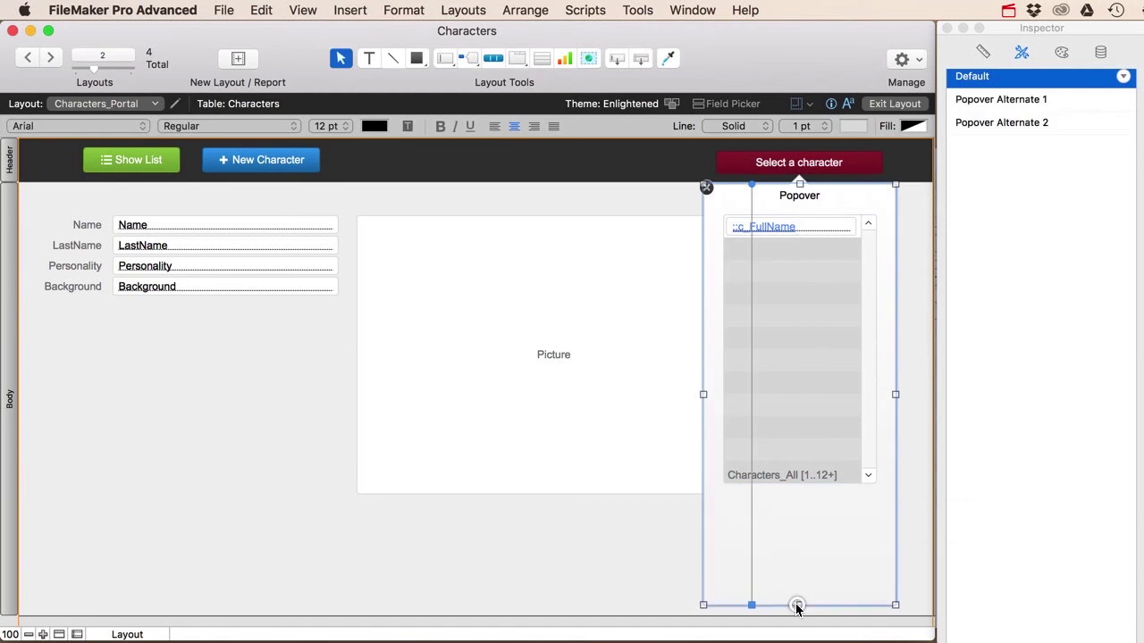
pyautogui.doubleClick(788, 333)
pyautogui.write('16')
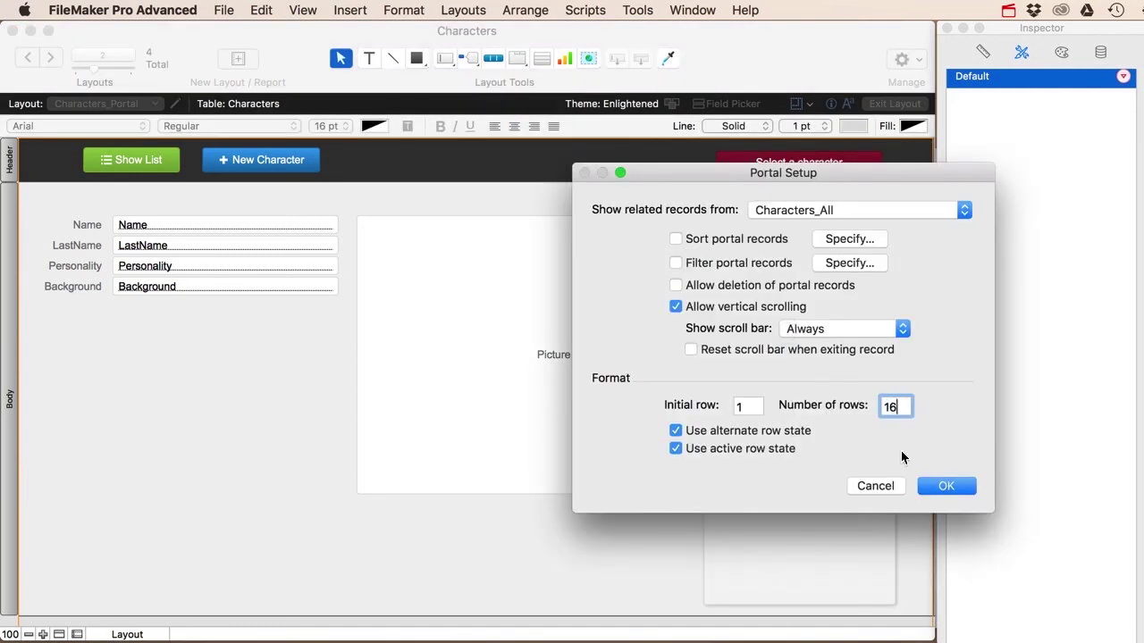
pyautogui.click(933, 484)
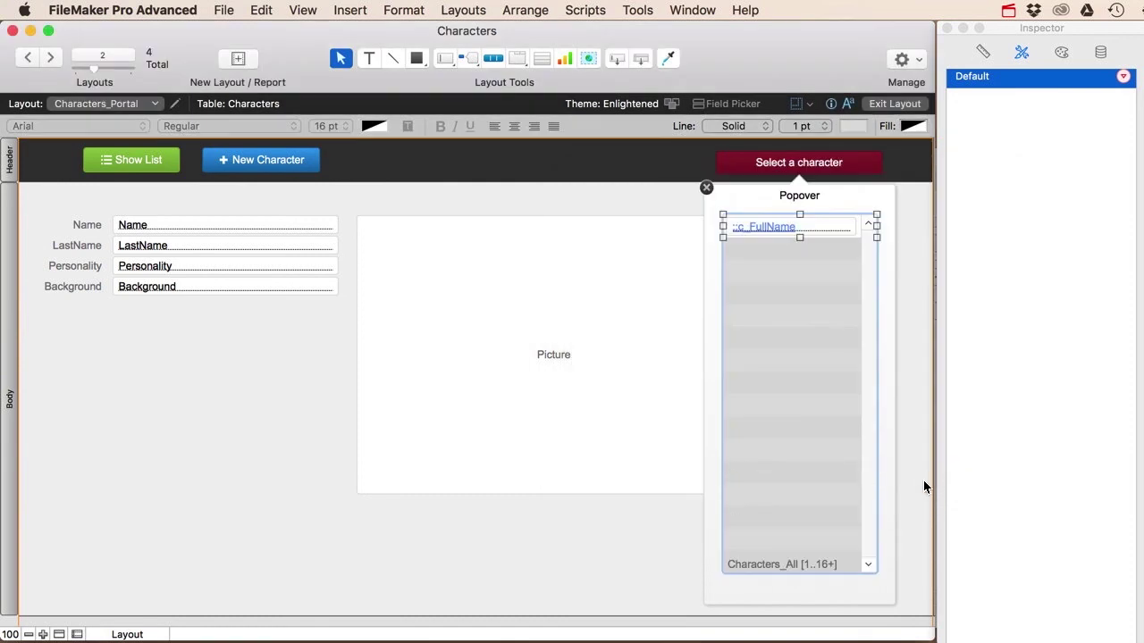
# - Change the popover's title to Characters and close the popover button setup
pyautogui.doubleClick(807, 198)
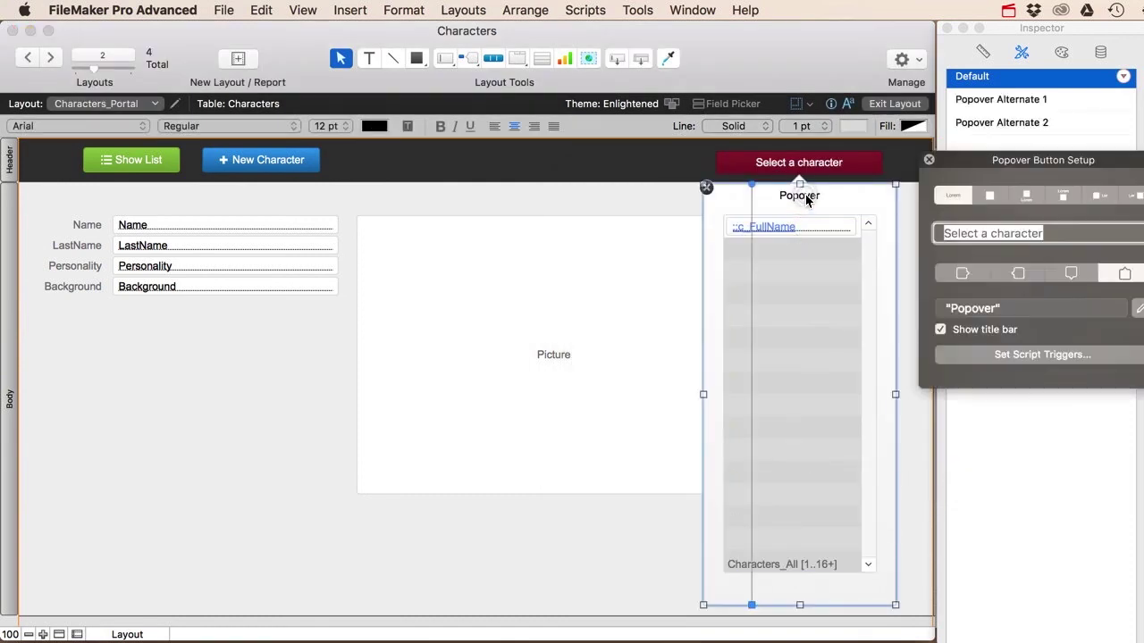
pyautogui.moveTo(1027, 160); pyautogui.dragTo(499, 189)
pyautogui.click(473, 337)
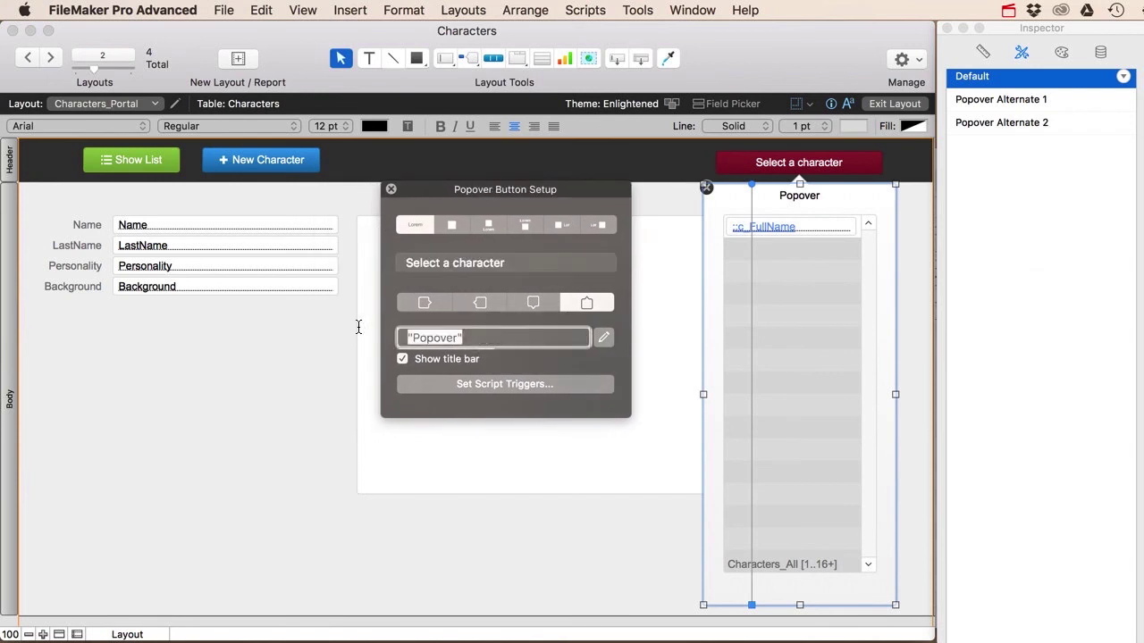
pyautogui.write('Characters')
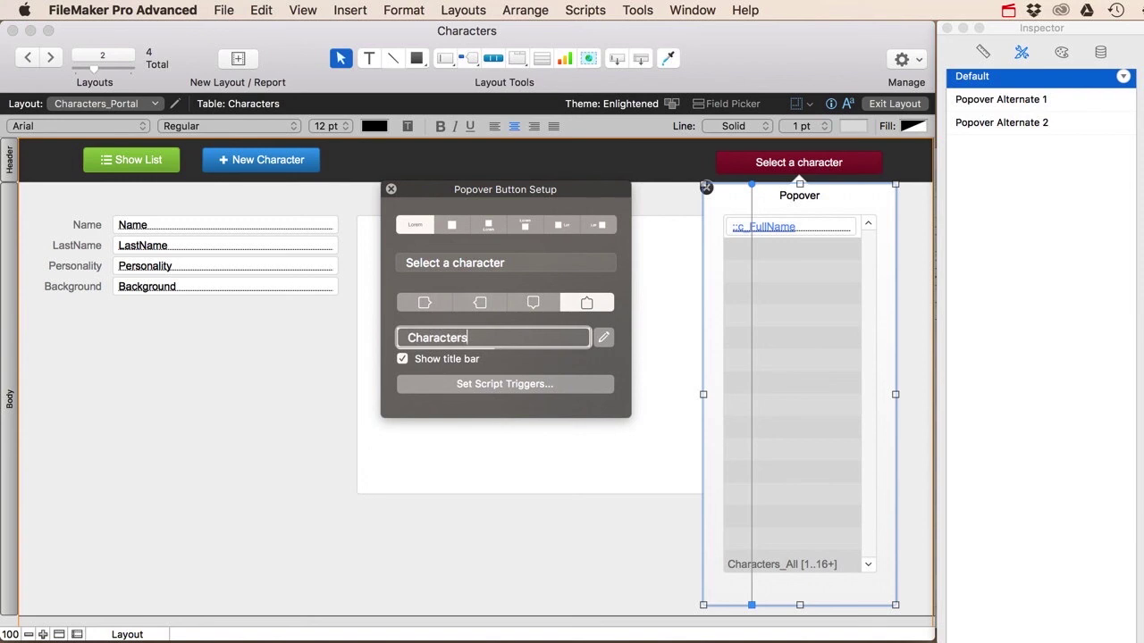
pyautogui.click(390, 189)
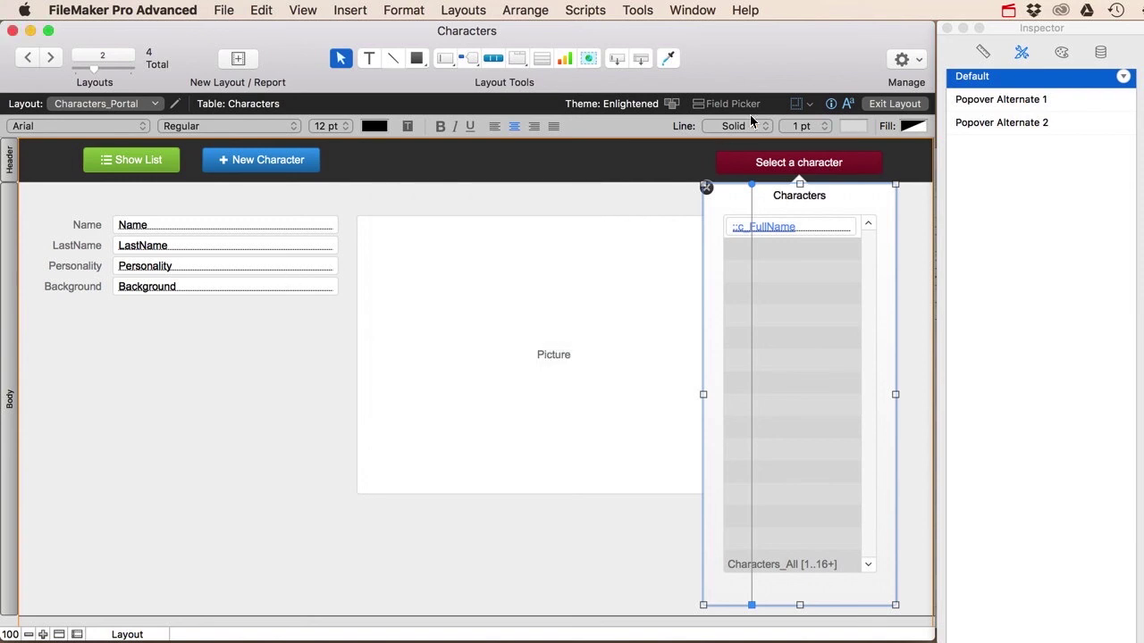
# - Test the popover in Browse mode by opening the record of the last character in its list
pyautogui.click(882, 103)
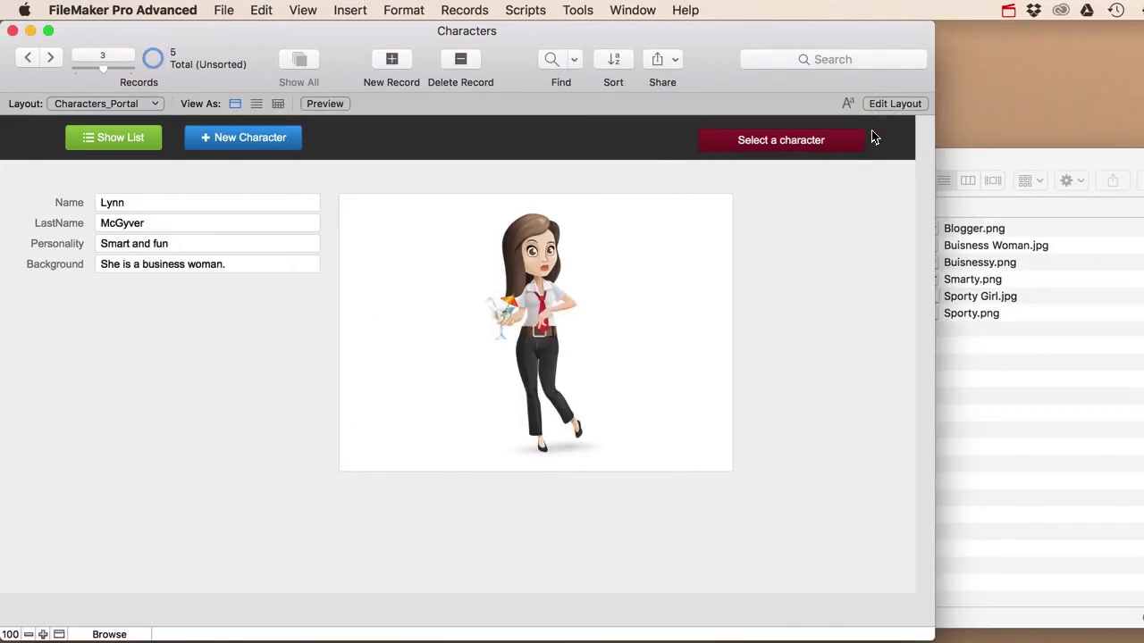
pyautogui.click(781, 143)
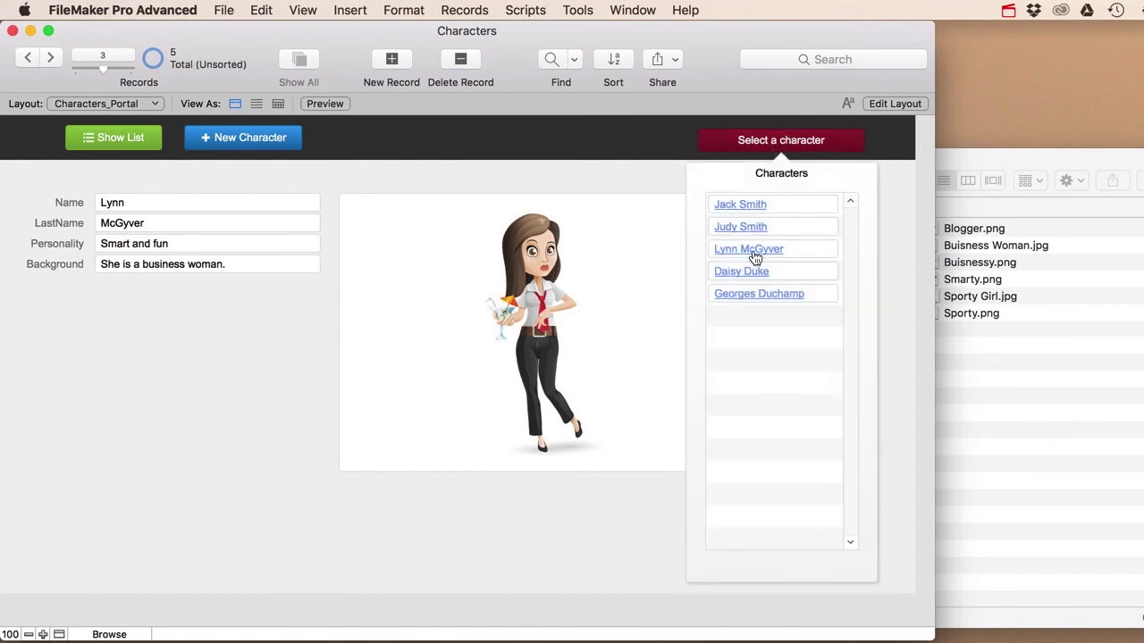
pyautogui.click(751, 294)
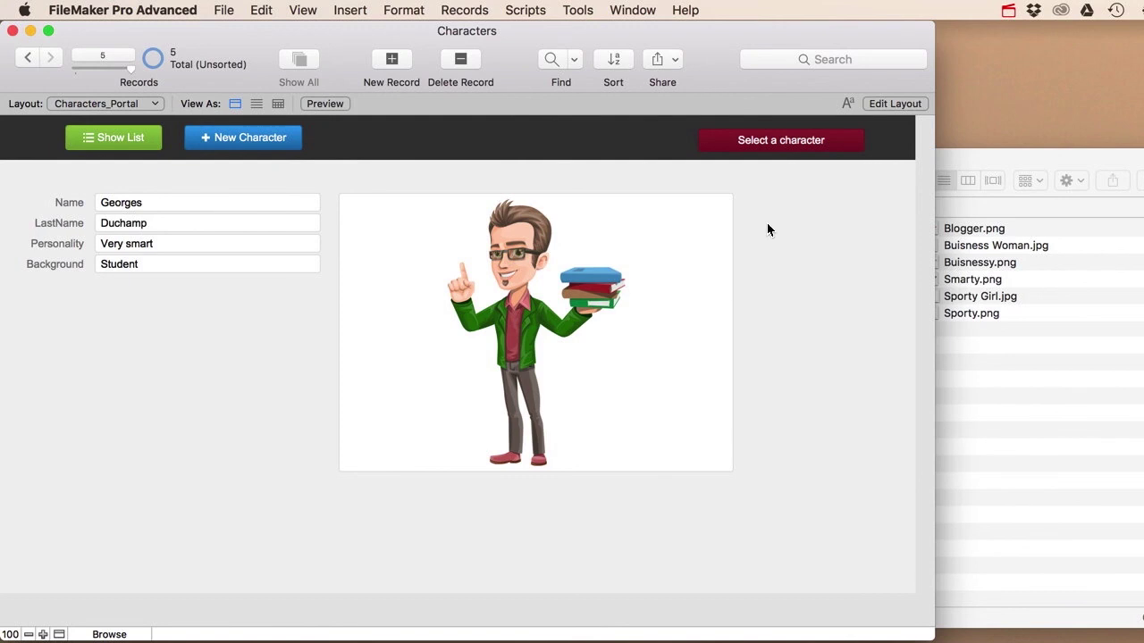
# - Return to Layout mode and enlarge the Picture container to fill the free space beside and below it
pyautogui.click(895, 104)
pyautogui.click(677, 338)
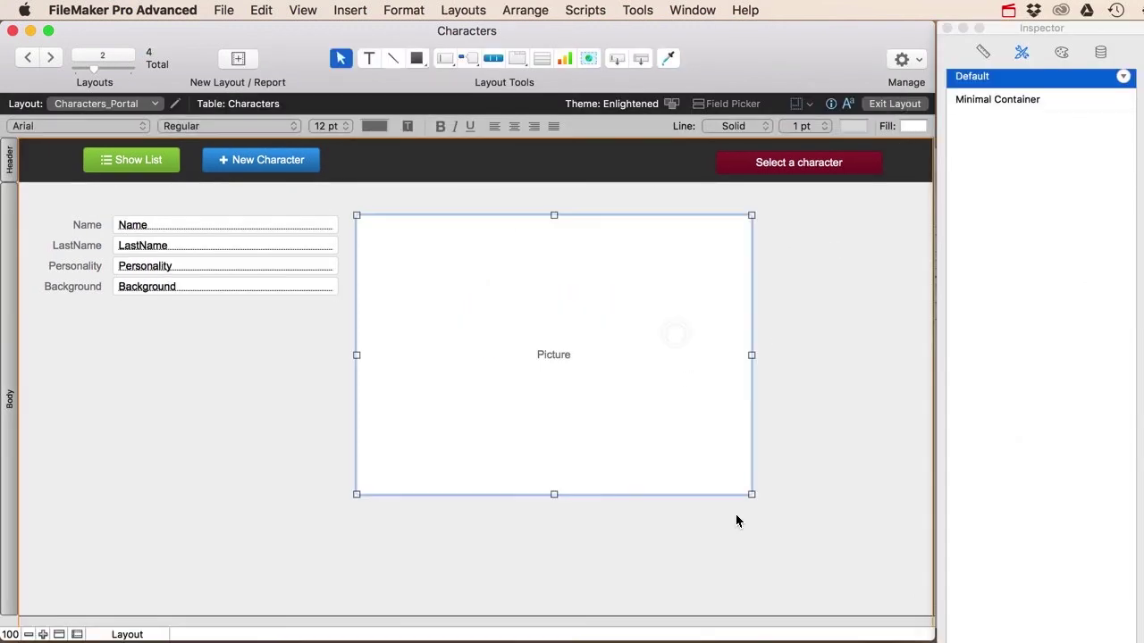
pyautogui.moveTo(751, 493); pyautogui.dragTo(920, 603)
# - Move the Background field and its label down, and make the Personality and Background fields several lines tall
pyautogui.click(143, 320)
pyautogui.moveTo(88, 288); pyautogui.dragTo(57, 259)
pyautogui.moveTo(138, 318); pyautogui.dragTo(135, 356)
pyautogui.moveTo(144, 302); pyautogui.dragTo(227, 425)
pyautogui.click(217, 344)
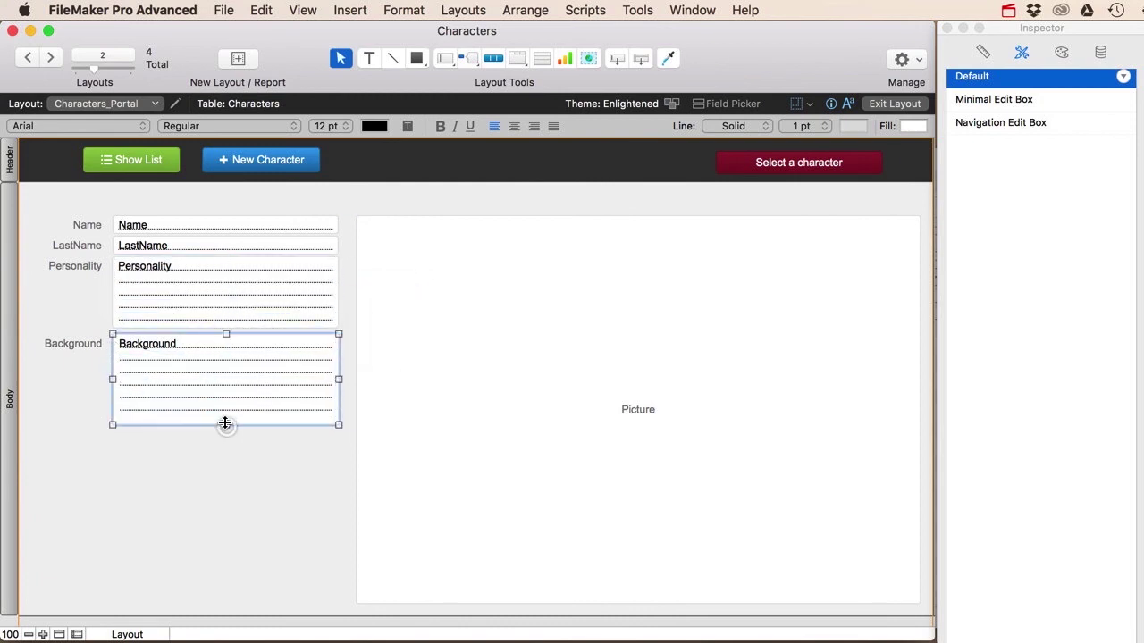
# - In Browse mode, check the enlarged layout by choosing the first, last and third characters from the popover
pyautogui.click(893, 104)
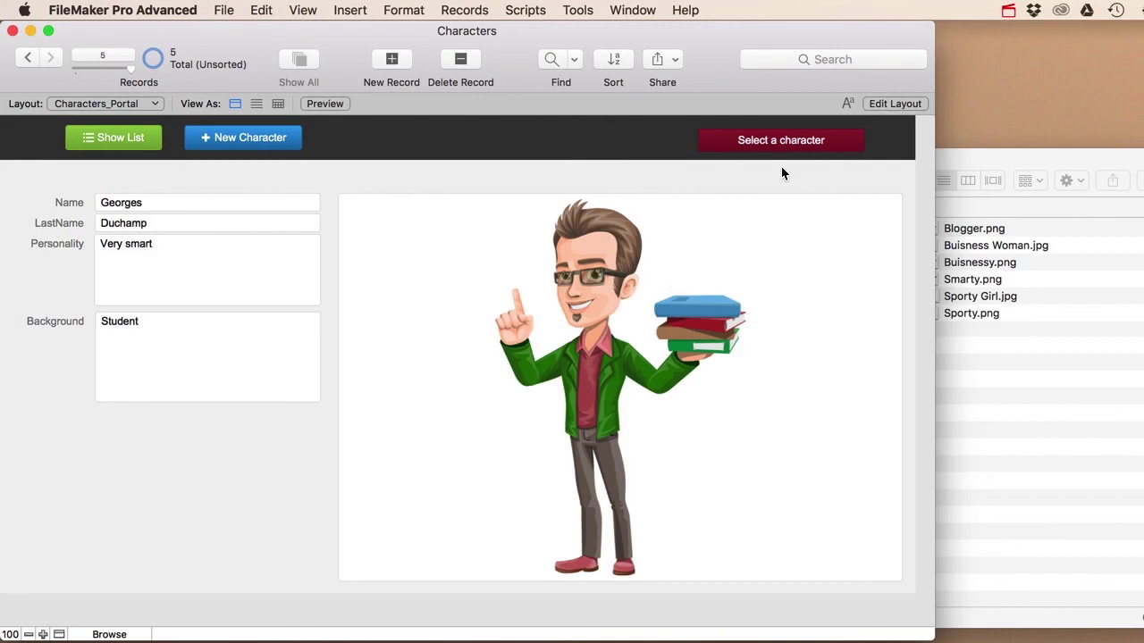
pyautogui.click(790, 141)
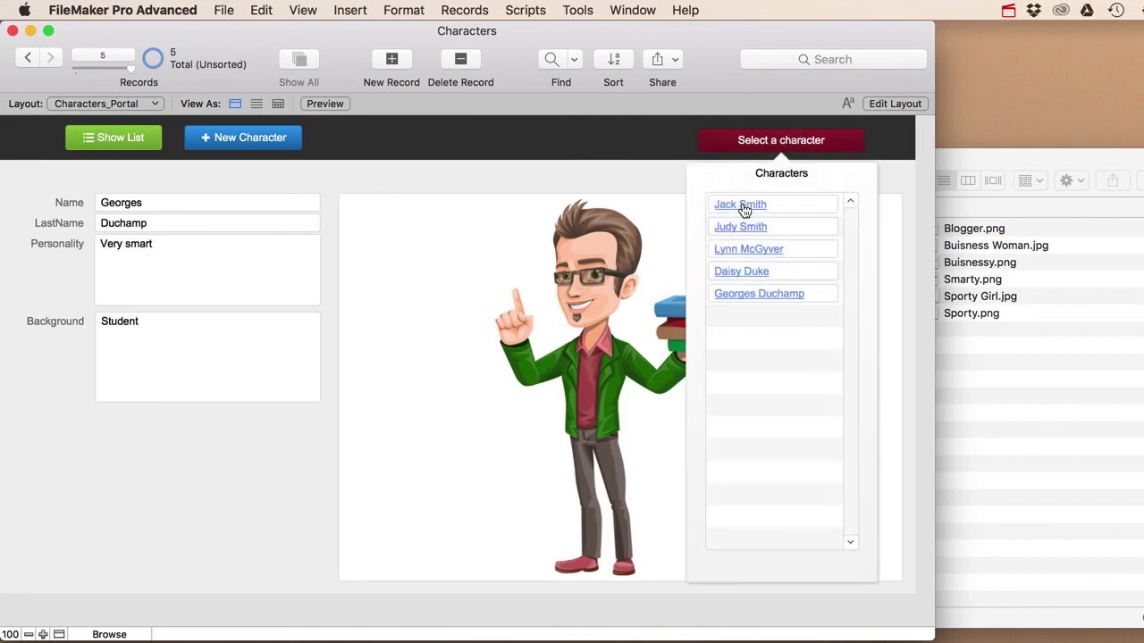
pyautogui.click(744, 208)
pyautogui.click(724, 146)
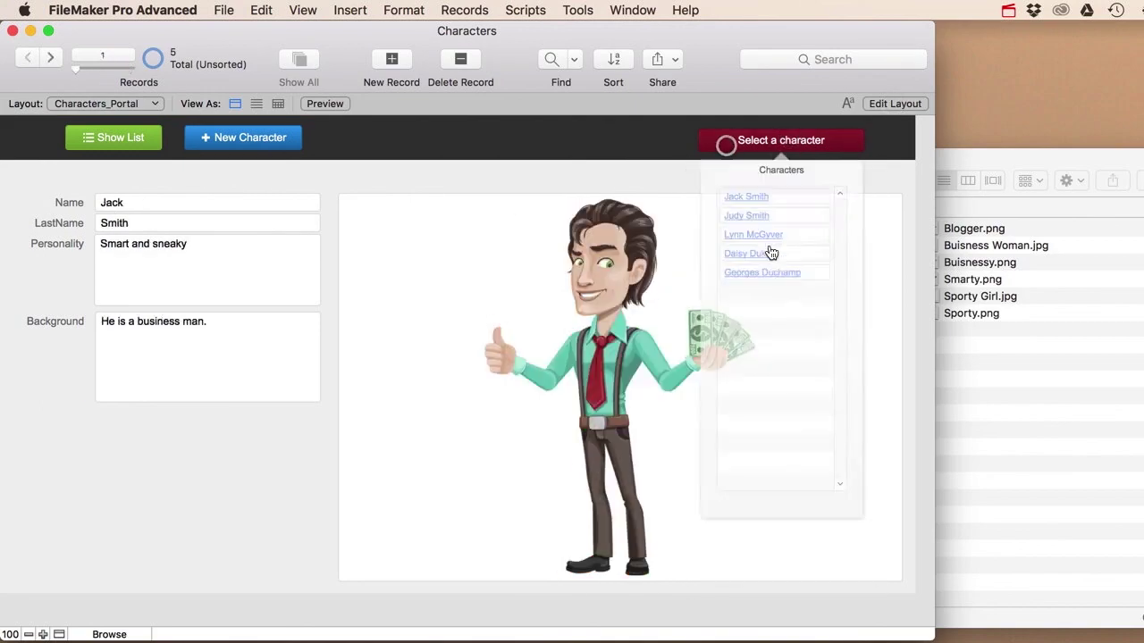
pyautogui.click(767, 295)
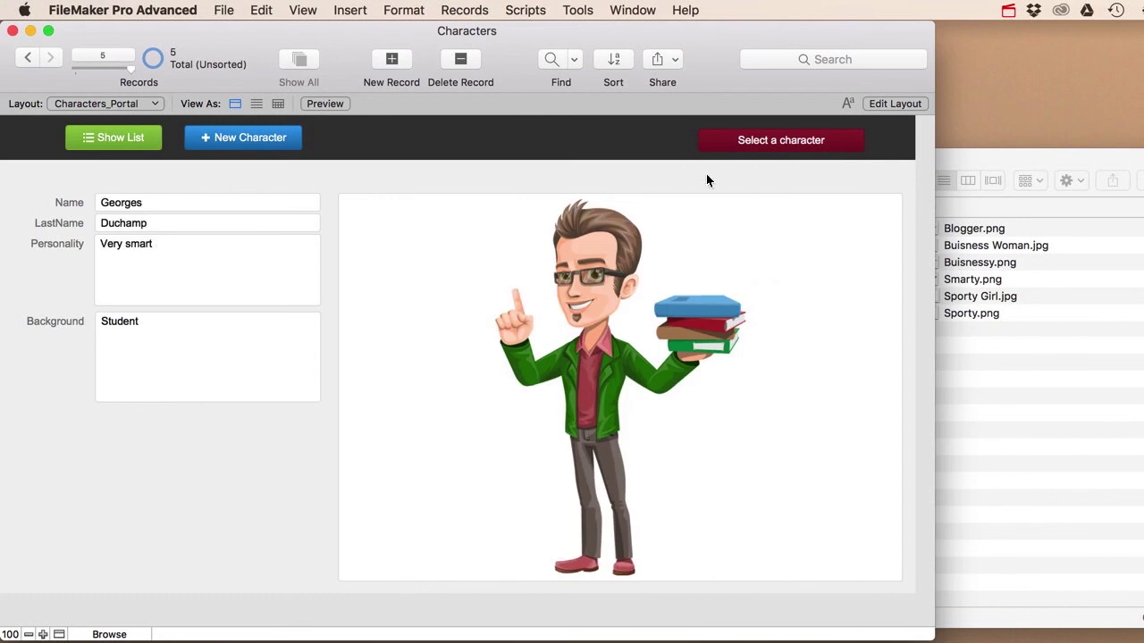
pyautogui.click(760, 141)
pyautogui.click(755, 251)
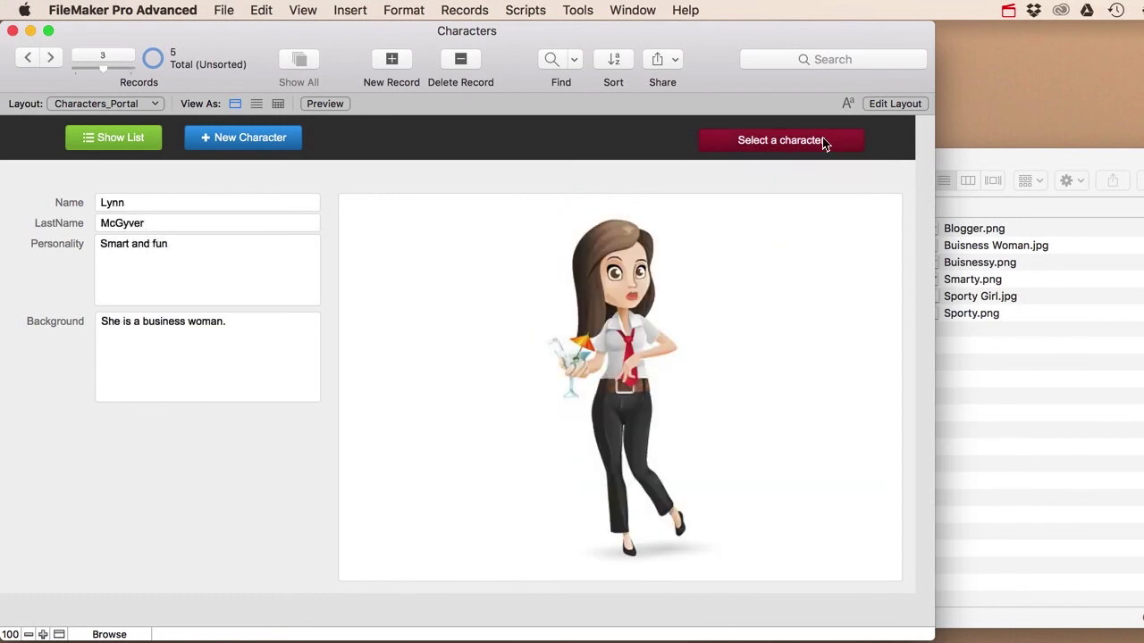
# - Nudge the "Select a character" button slightly up in the header and test it in Browse mode by choosing the second character
pyautogui.click(894, 104)
pyautogui.click(799, 169)
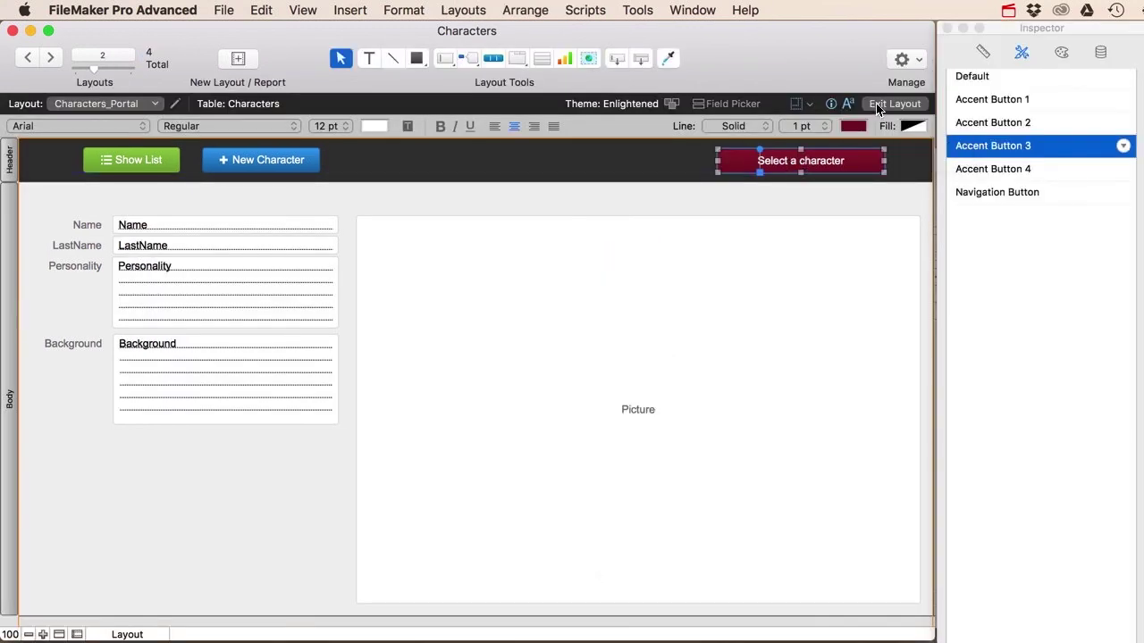
pyautogui.click(876, 104)
pyautogui.click(784, 143)
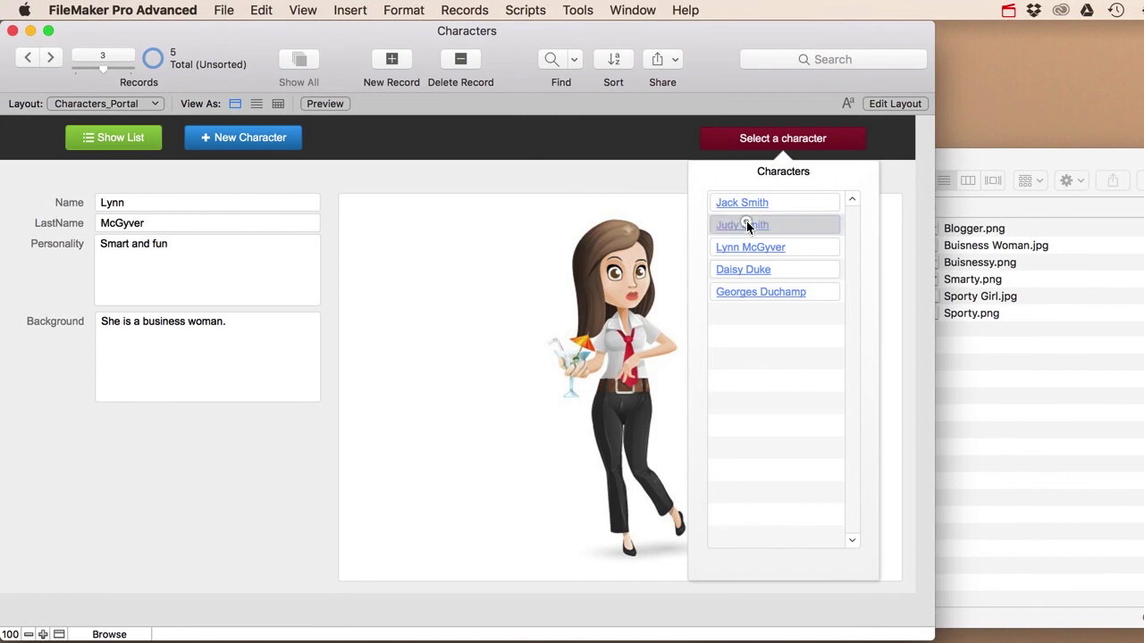
pyautogui.click(745, 224)
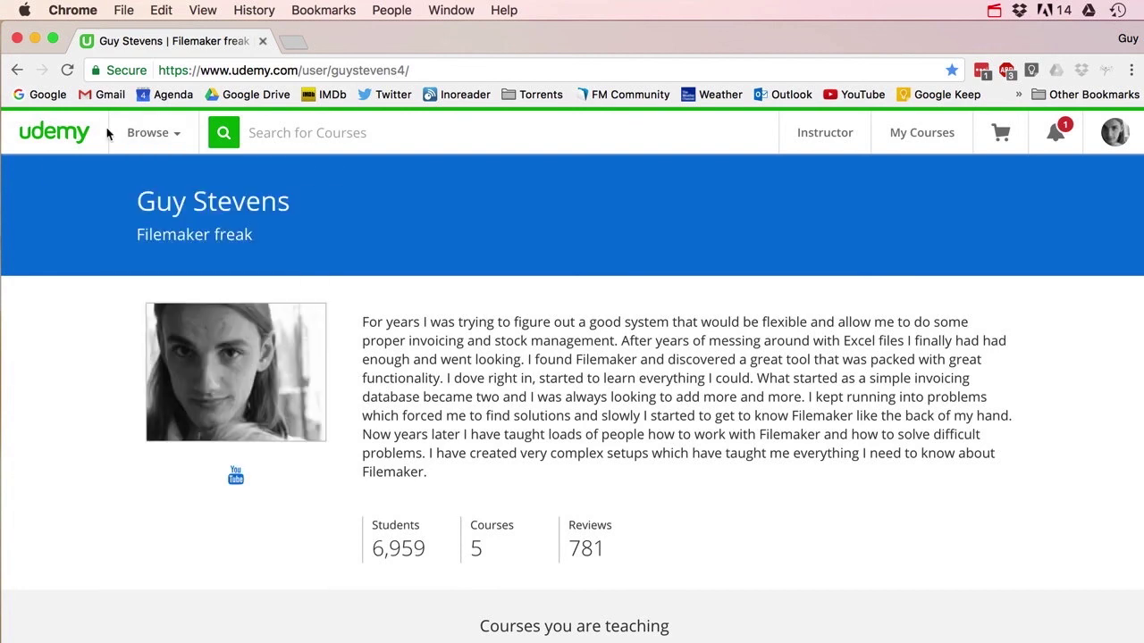
# - Look through the FileMaker courses listed on the instructor's Udemy profile page in Chrome
pyautogui.scroll(-5, 82, 277)
pyautogui.scroll(-5, 81, 277)
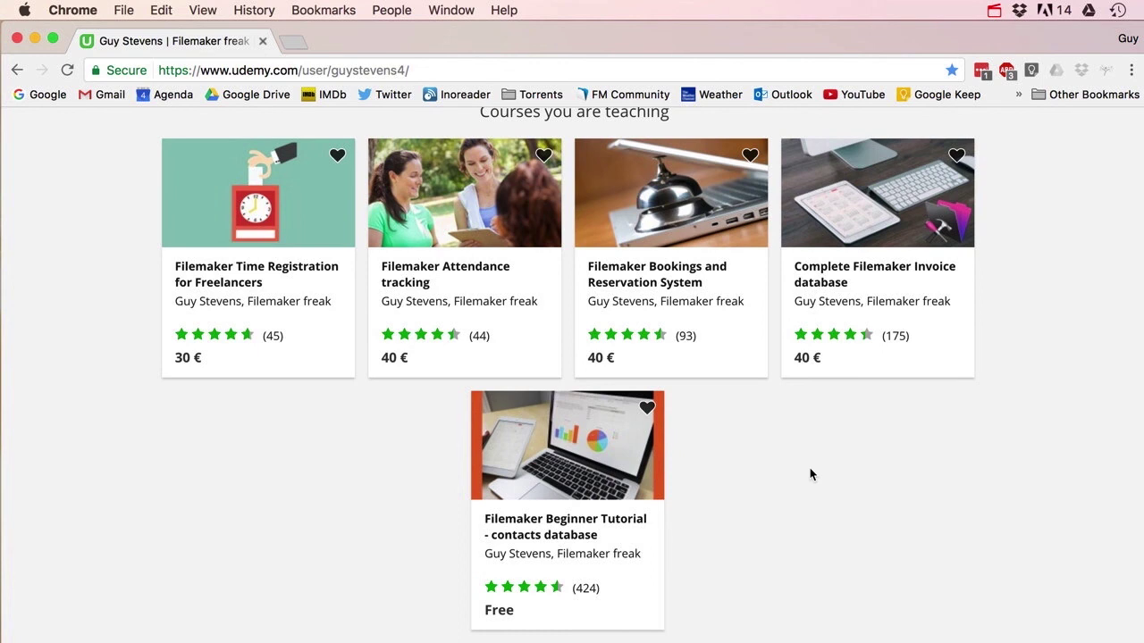
pyautogui.scroll(-1, 817, 472)
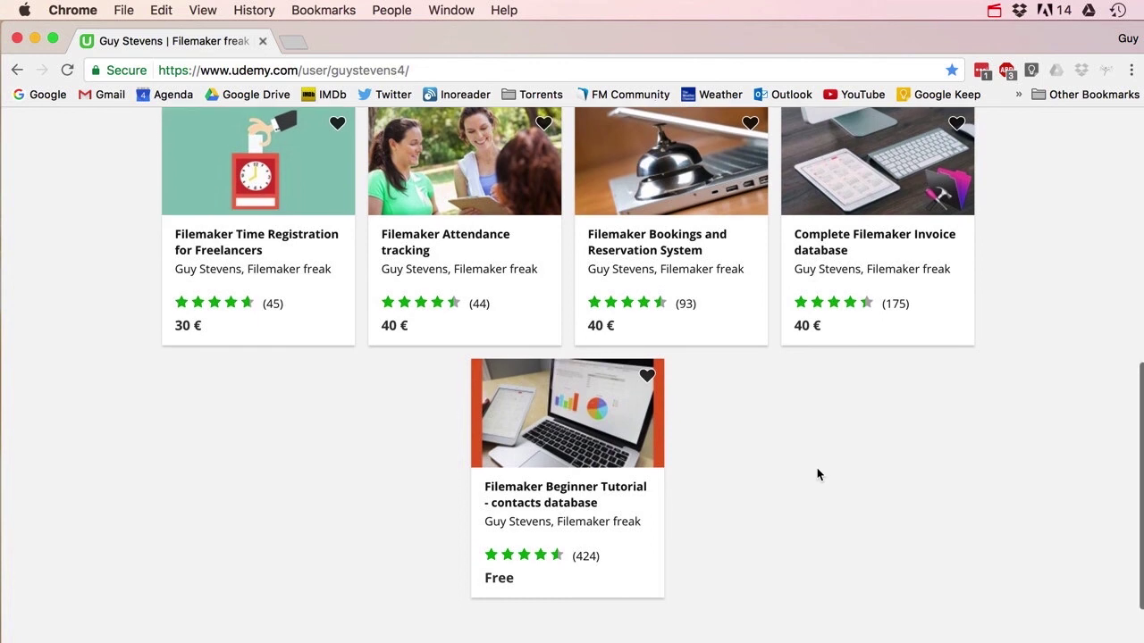